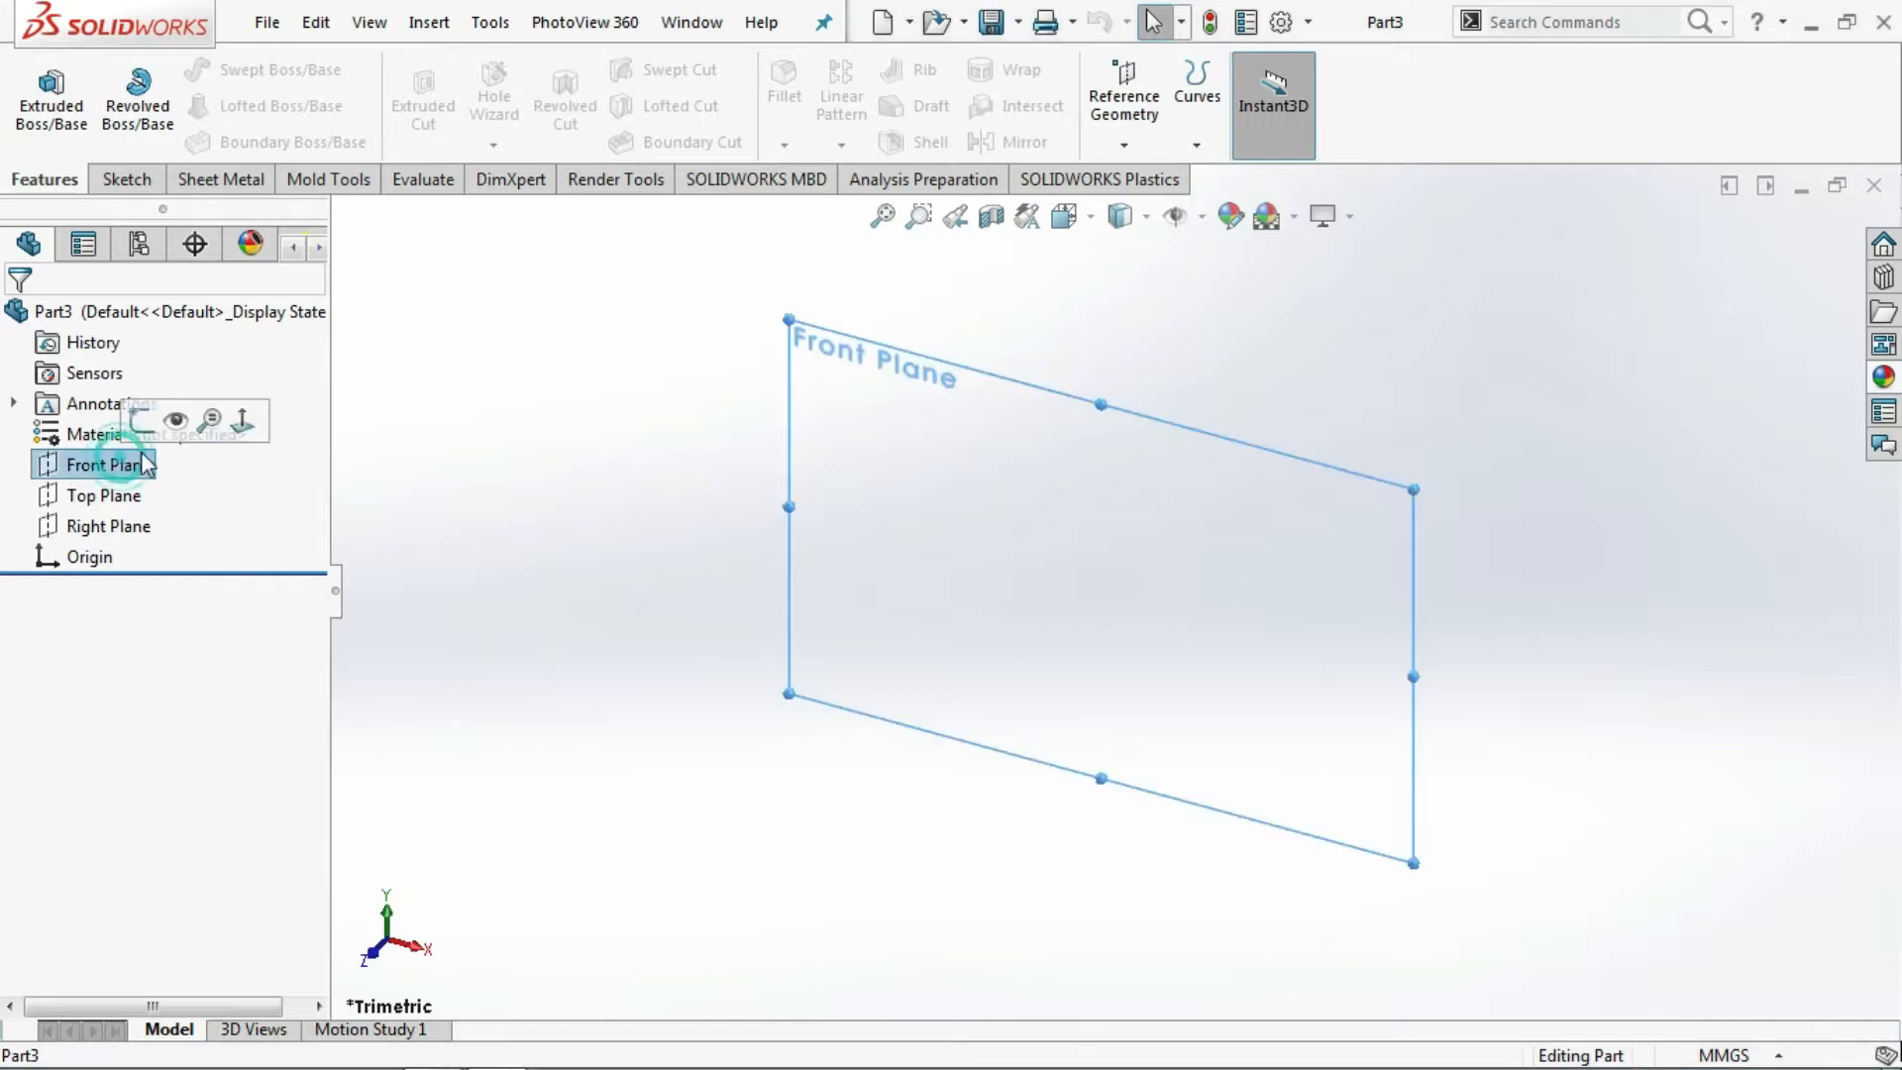
- Start a sketch on the Front Plane and draw a centre rectangle about 73 by 117 mm, centred on the origin
{"action": "left_click", "coordinate": [147, 420]}
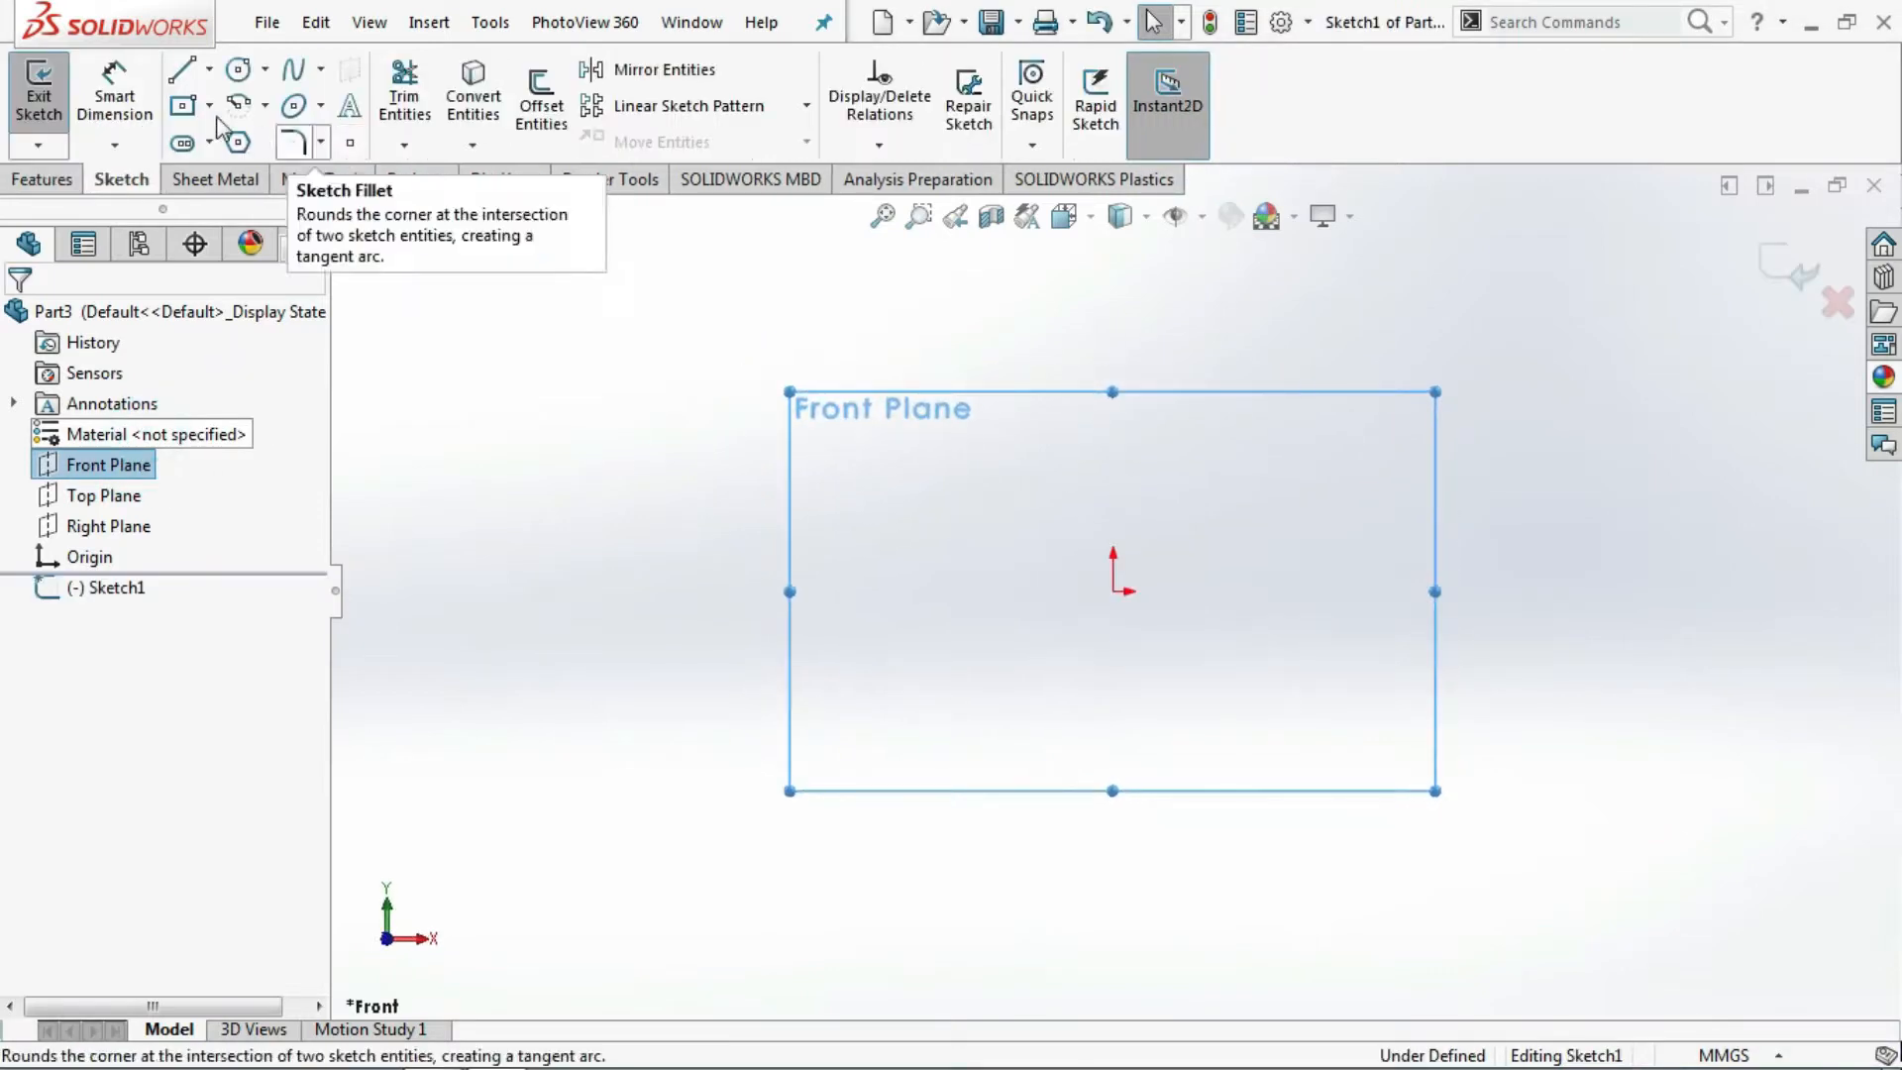
{"action": "left_click", "coordinate": [183, 105]}
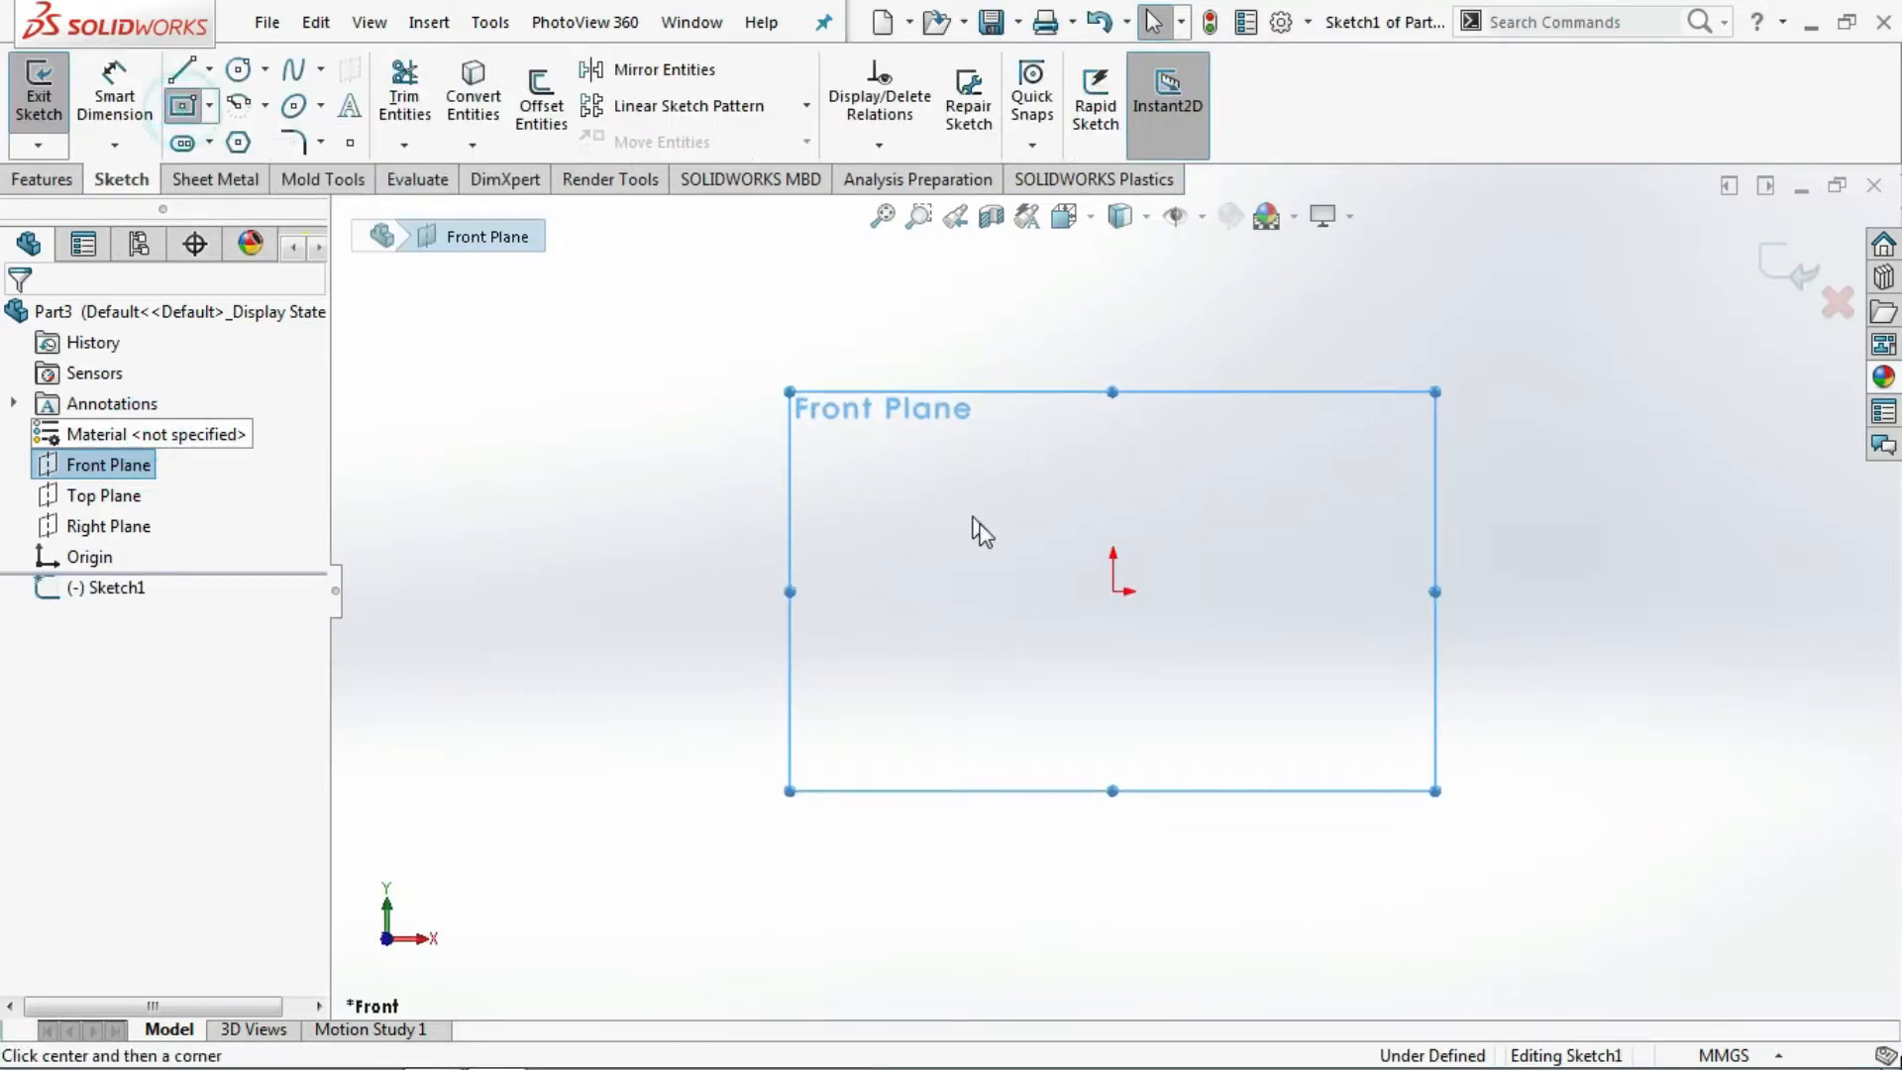
{"action": "left_click", "coordinate": [1112, 591]}
{"action": "left_click", "coordinate": [1216, 802]}
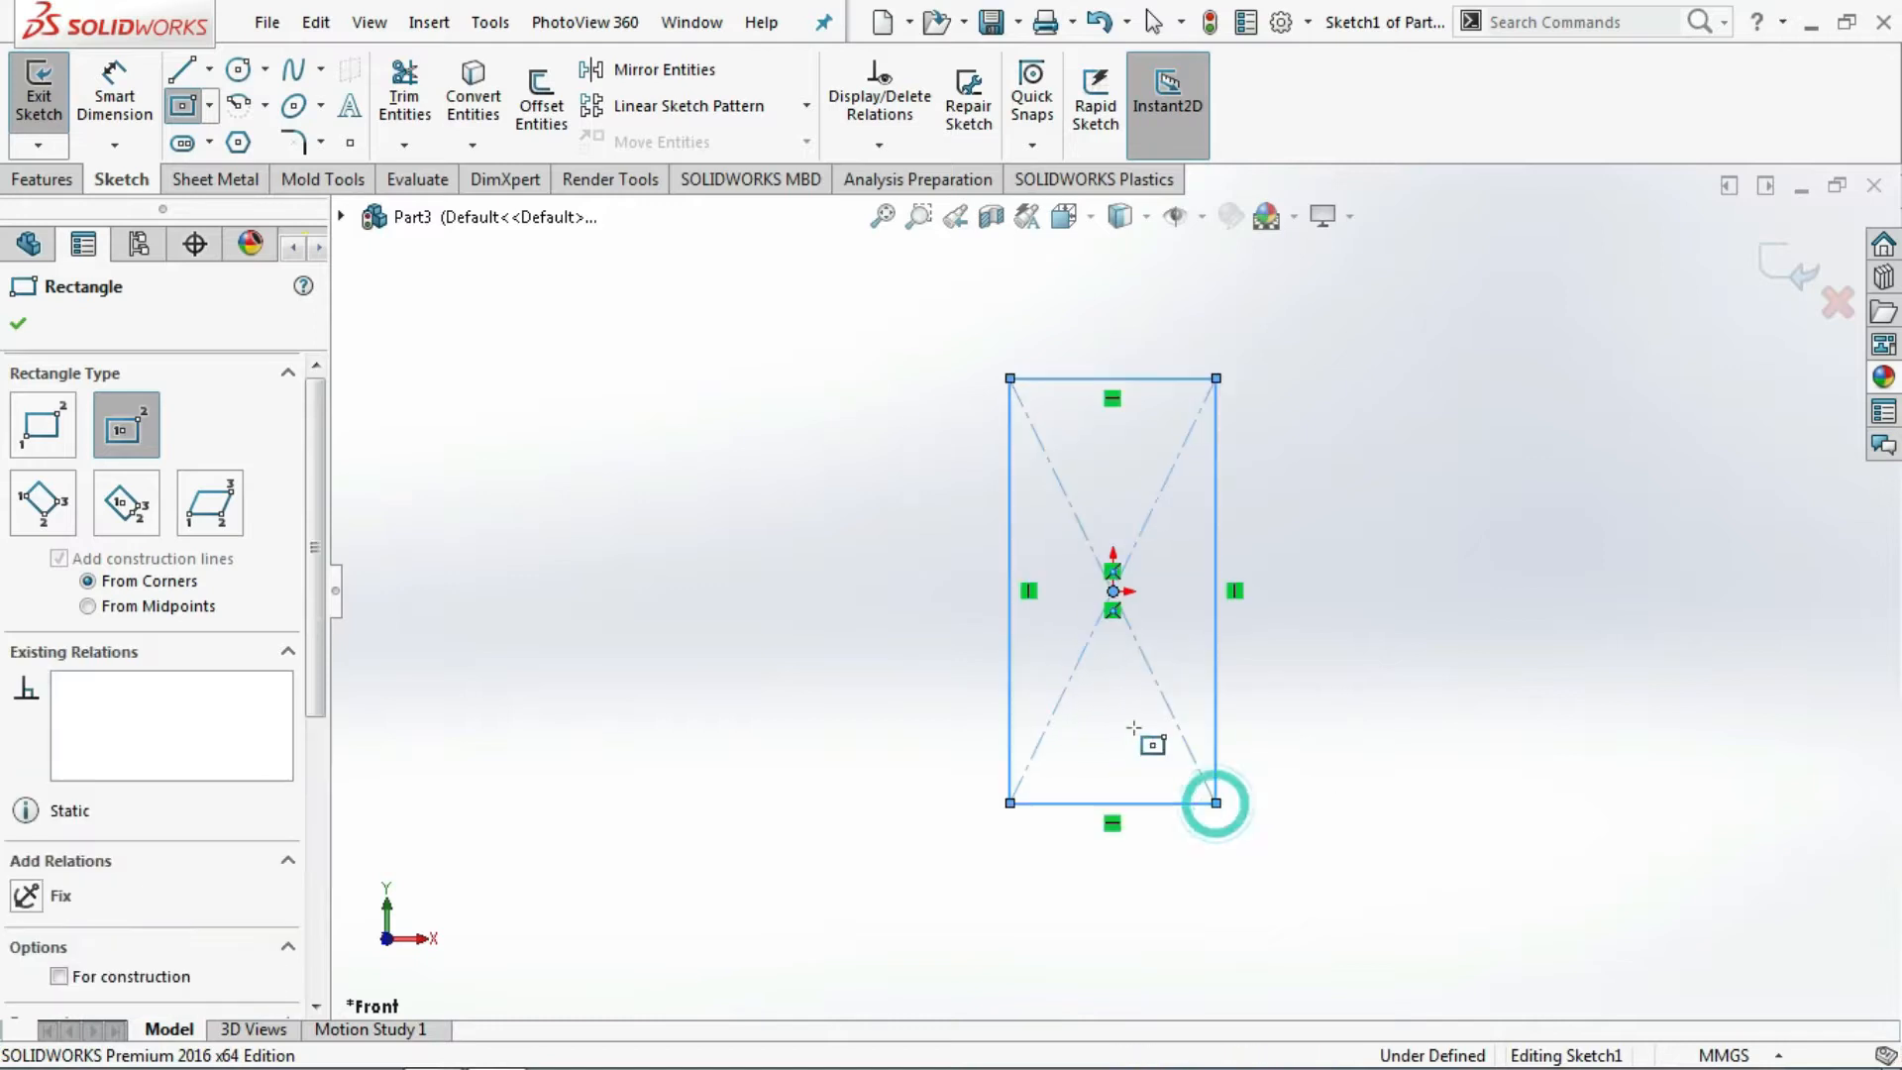
- Dimension the rectangle to a height of 150 mm and a width of 80 mm
{"action": "left_click", "coordinate": [140, 77]}
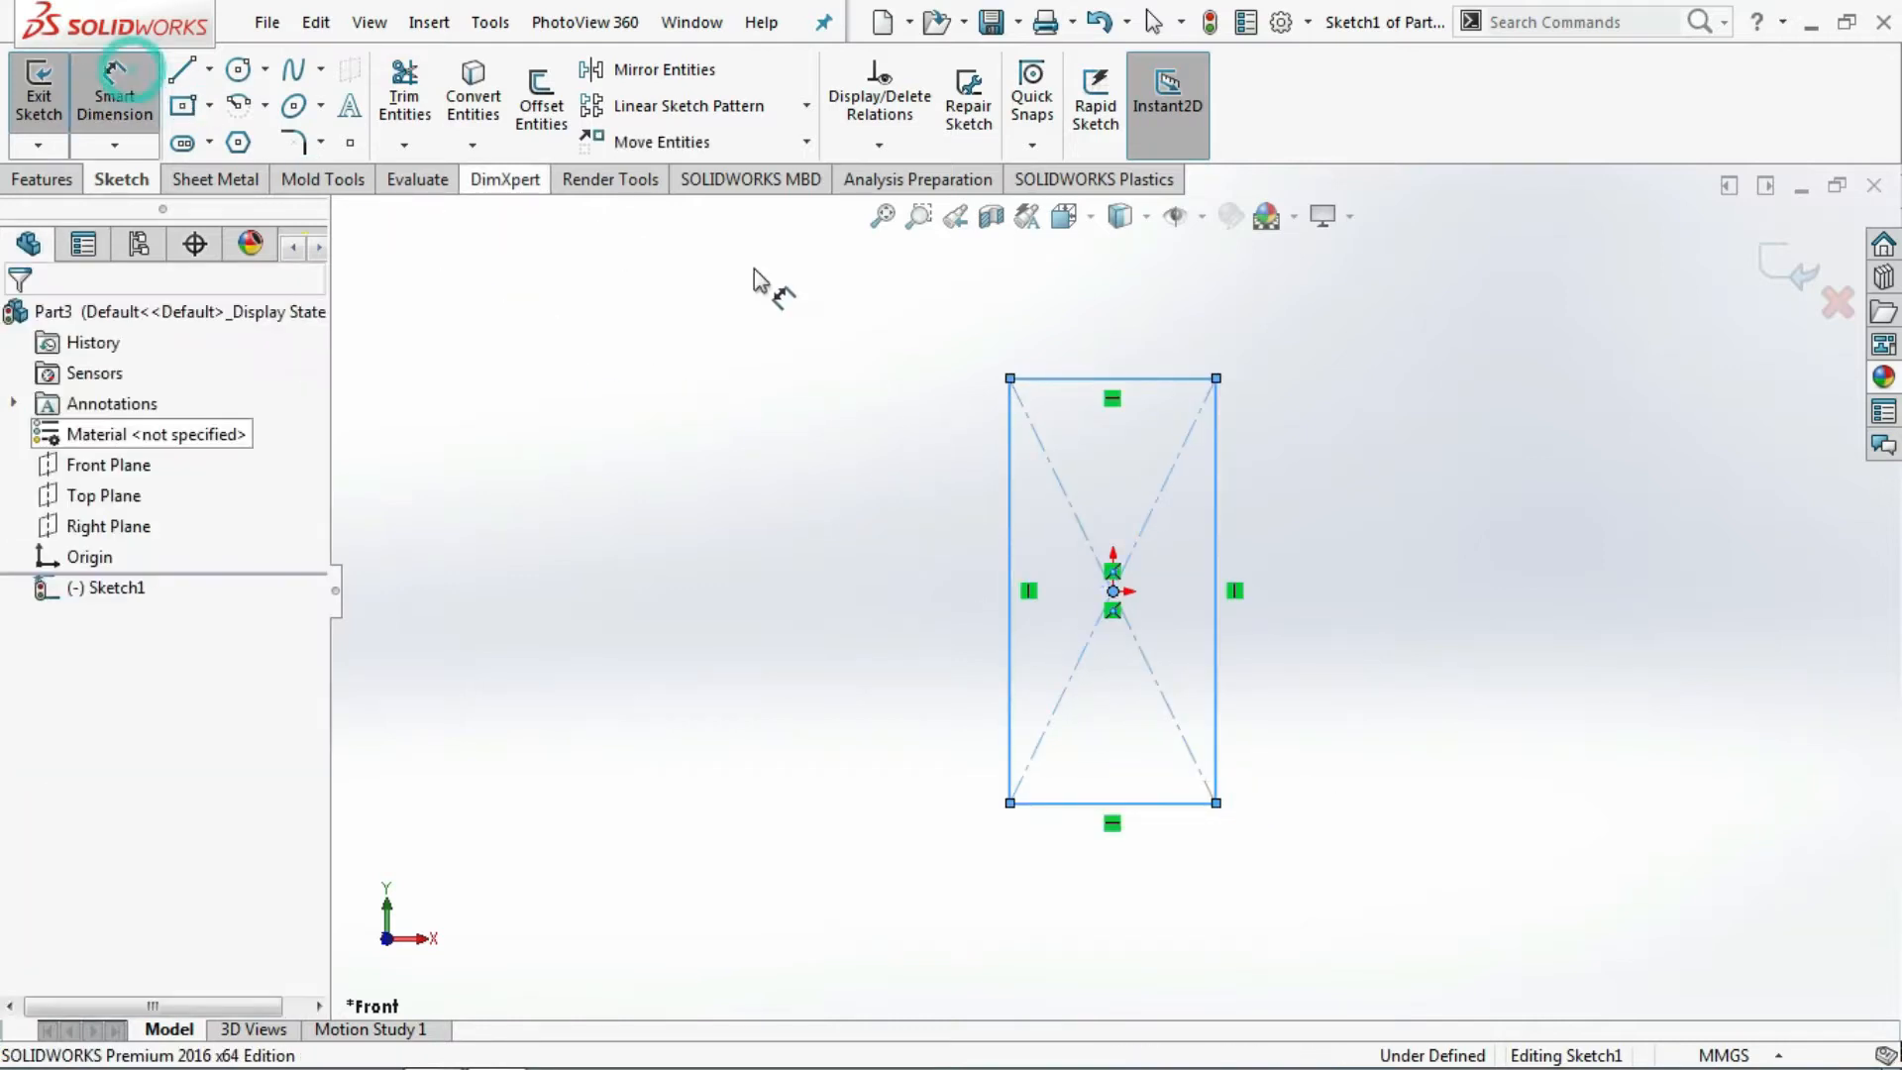
{"action": "left_click", "coordinate": [1217, 451]}
{"action": "left_click", "coordinate": [1274, 464]}
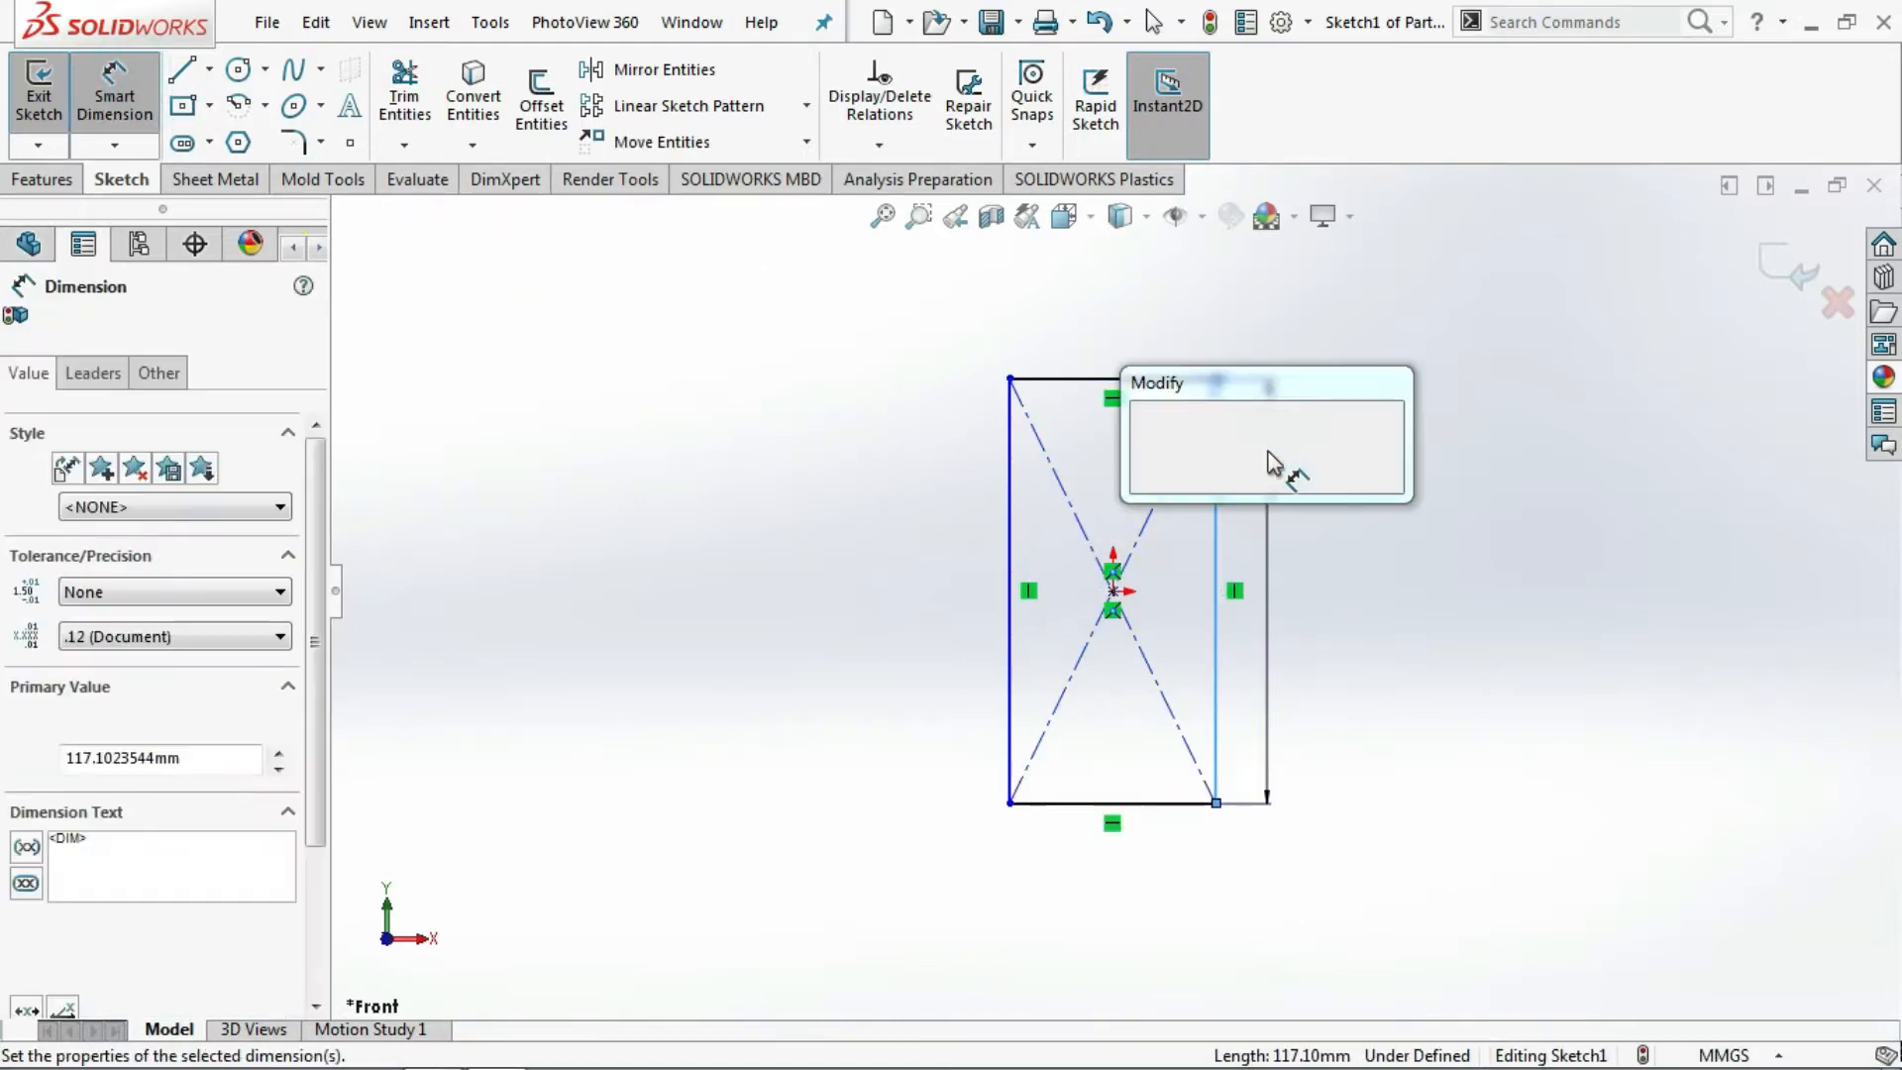
{"action": "type", "text": "150"}
{"action": "key", "text": "Return"}
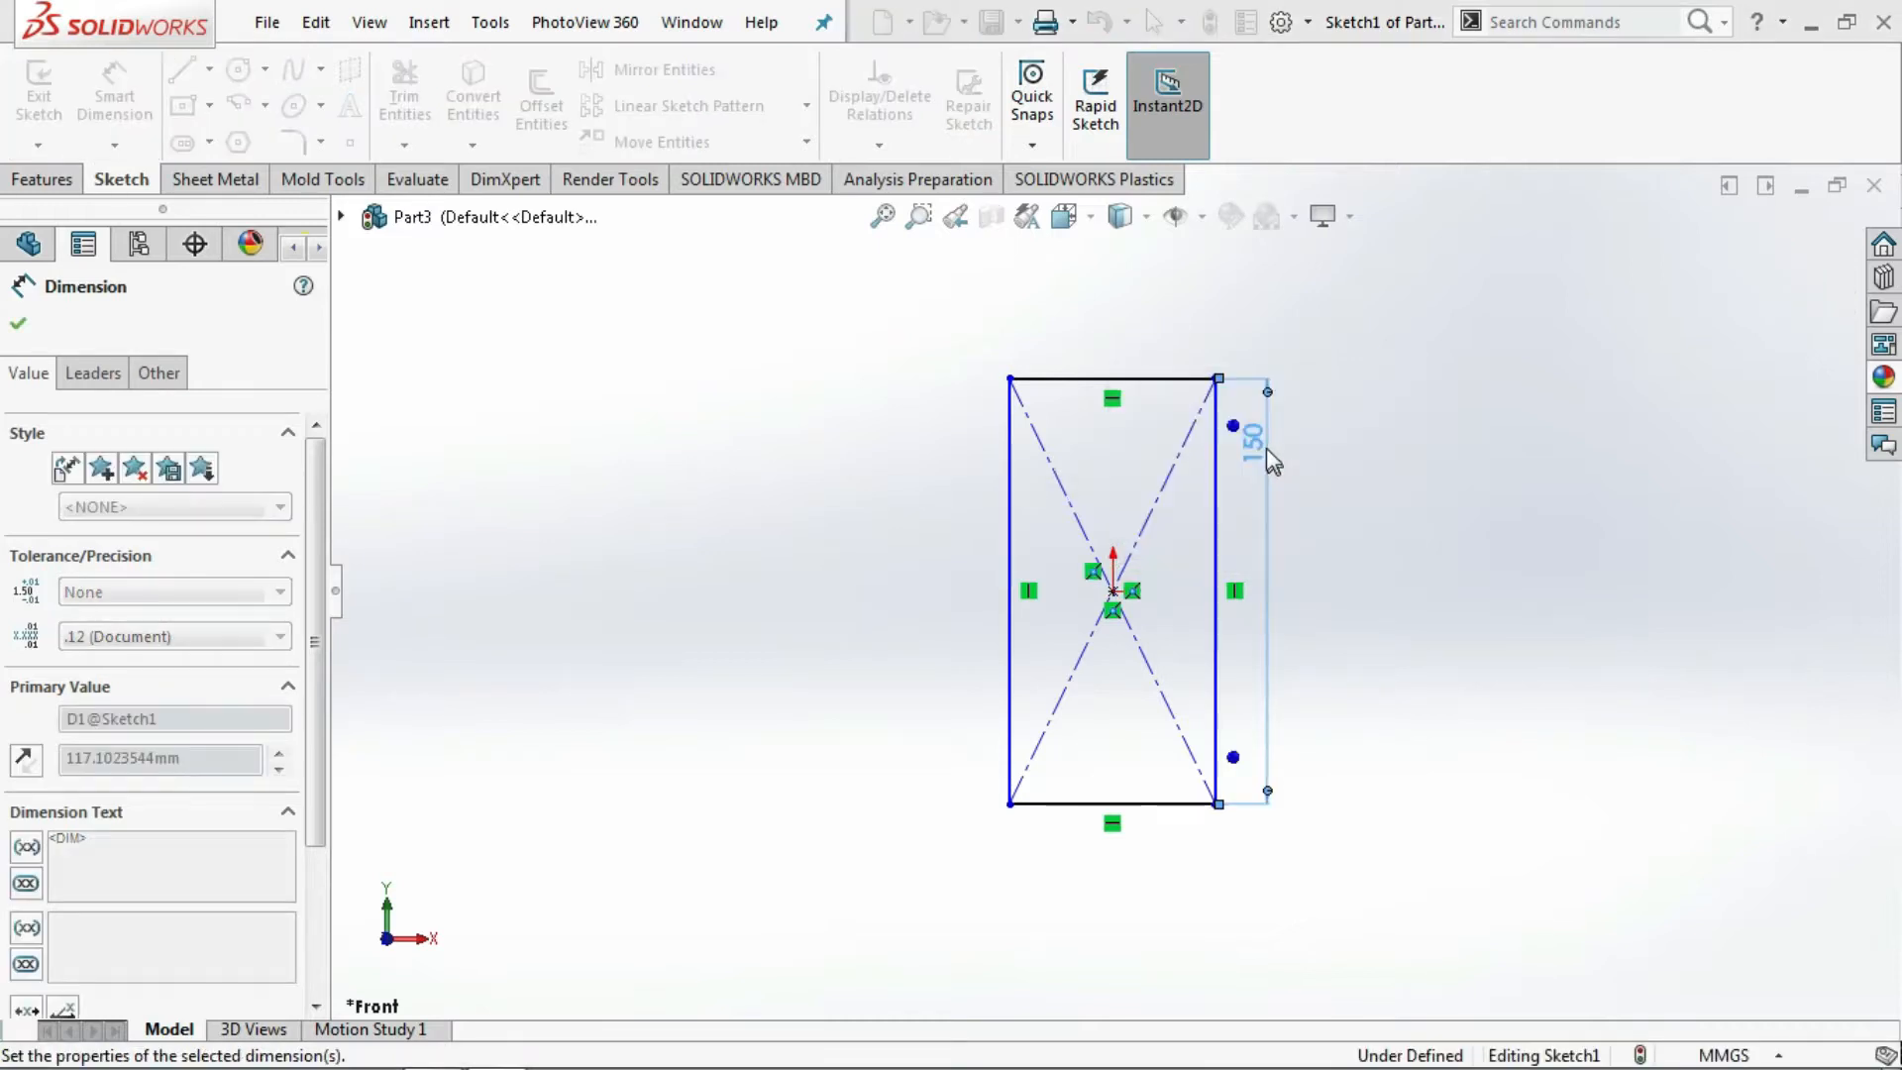
{"action": "left_click", "coordinate": [1178, 378]}
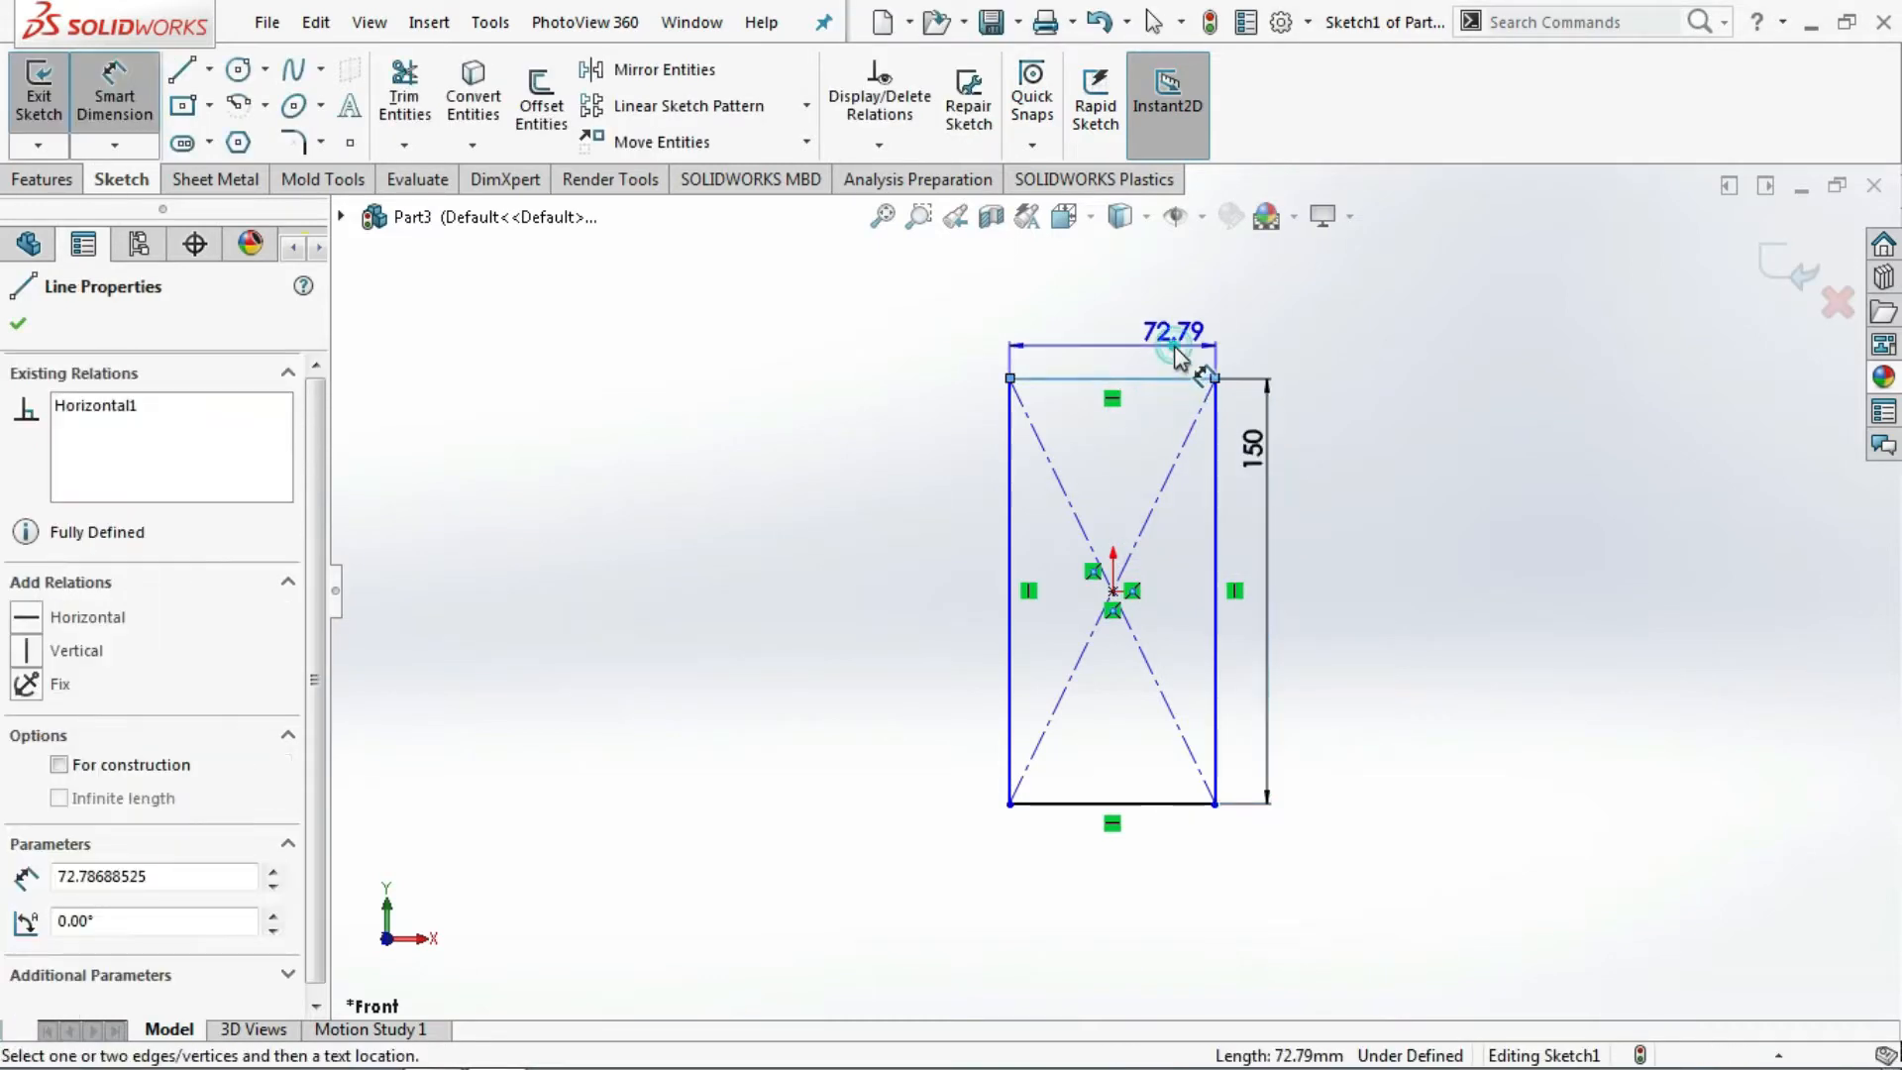
{"action": "left_click", "coordinate": [1175, 356]}
{"action": "type", "text": "80"}
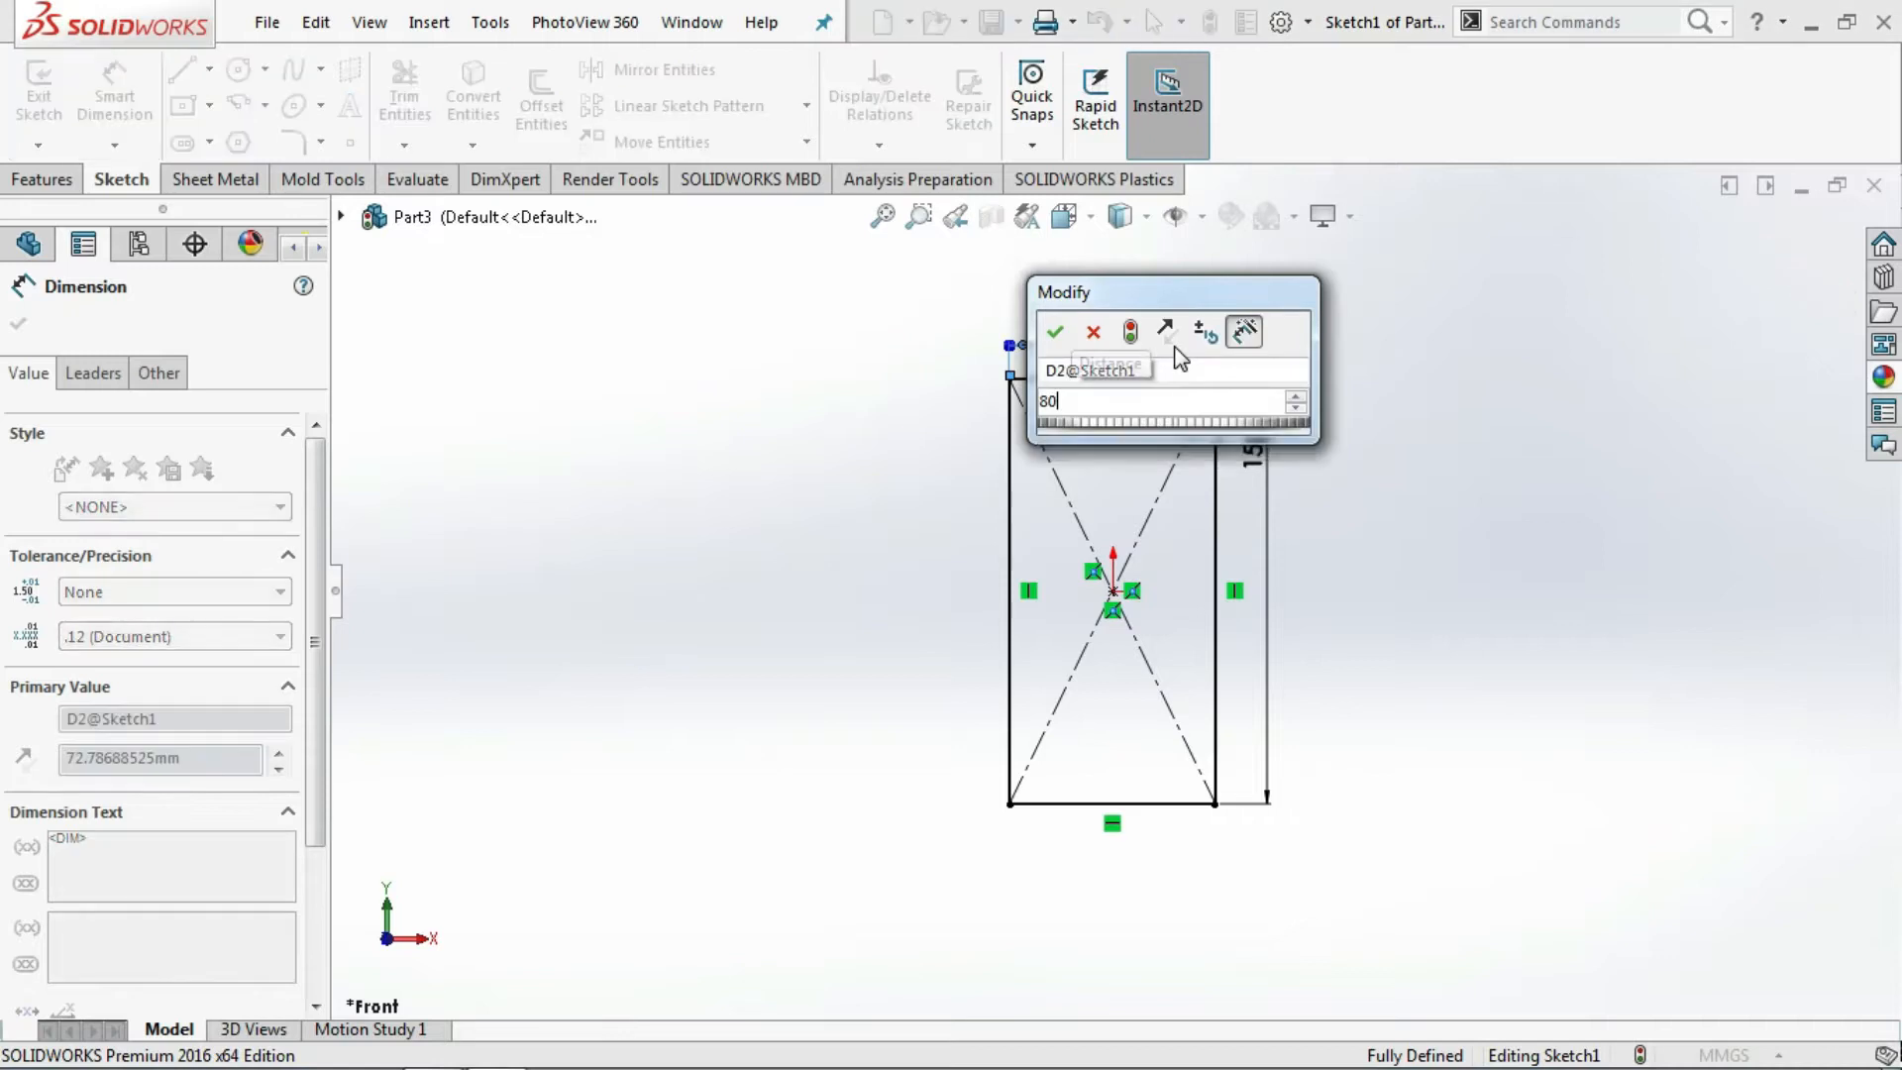
{"action": "key", "text": "Return"}
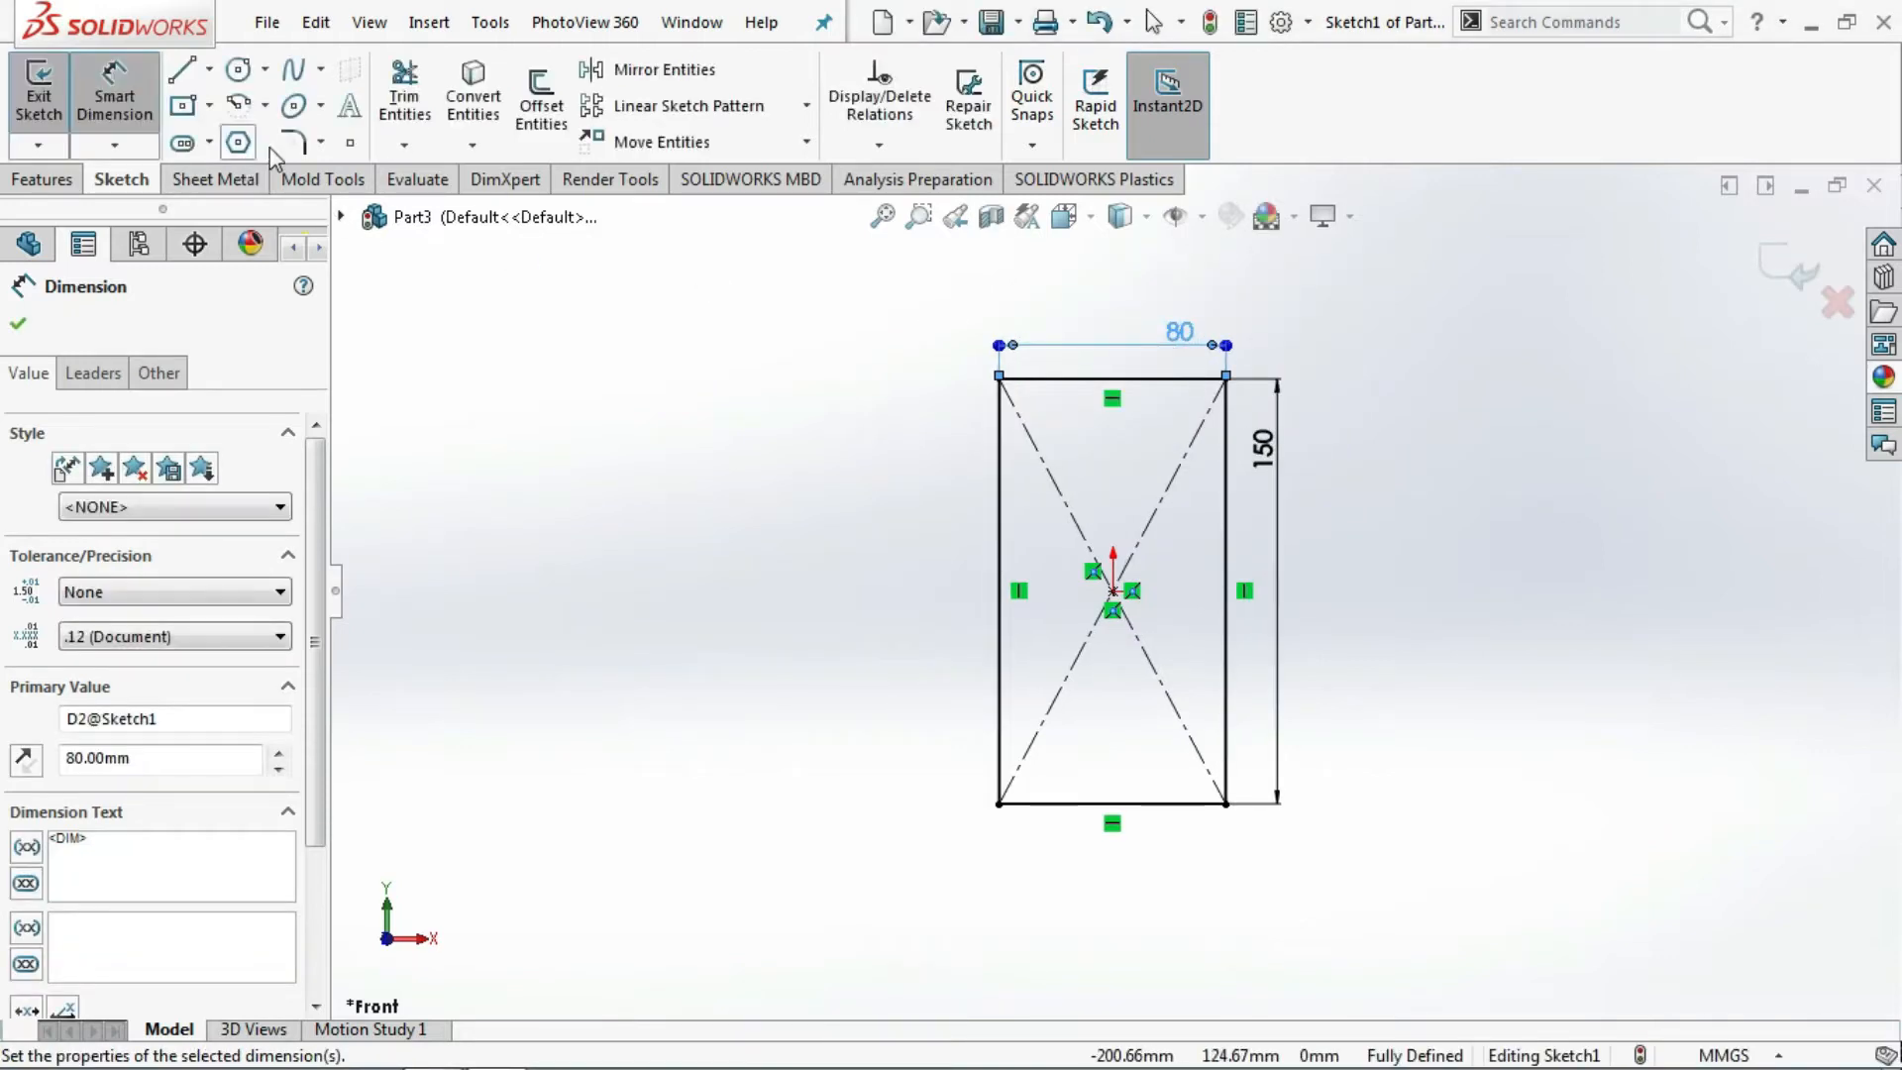
- Round all four corners of the rectangle with 10 mm sketch fillets
{"action": "left_click", "coordinate": [293, 142]}
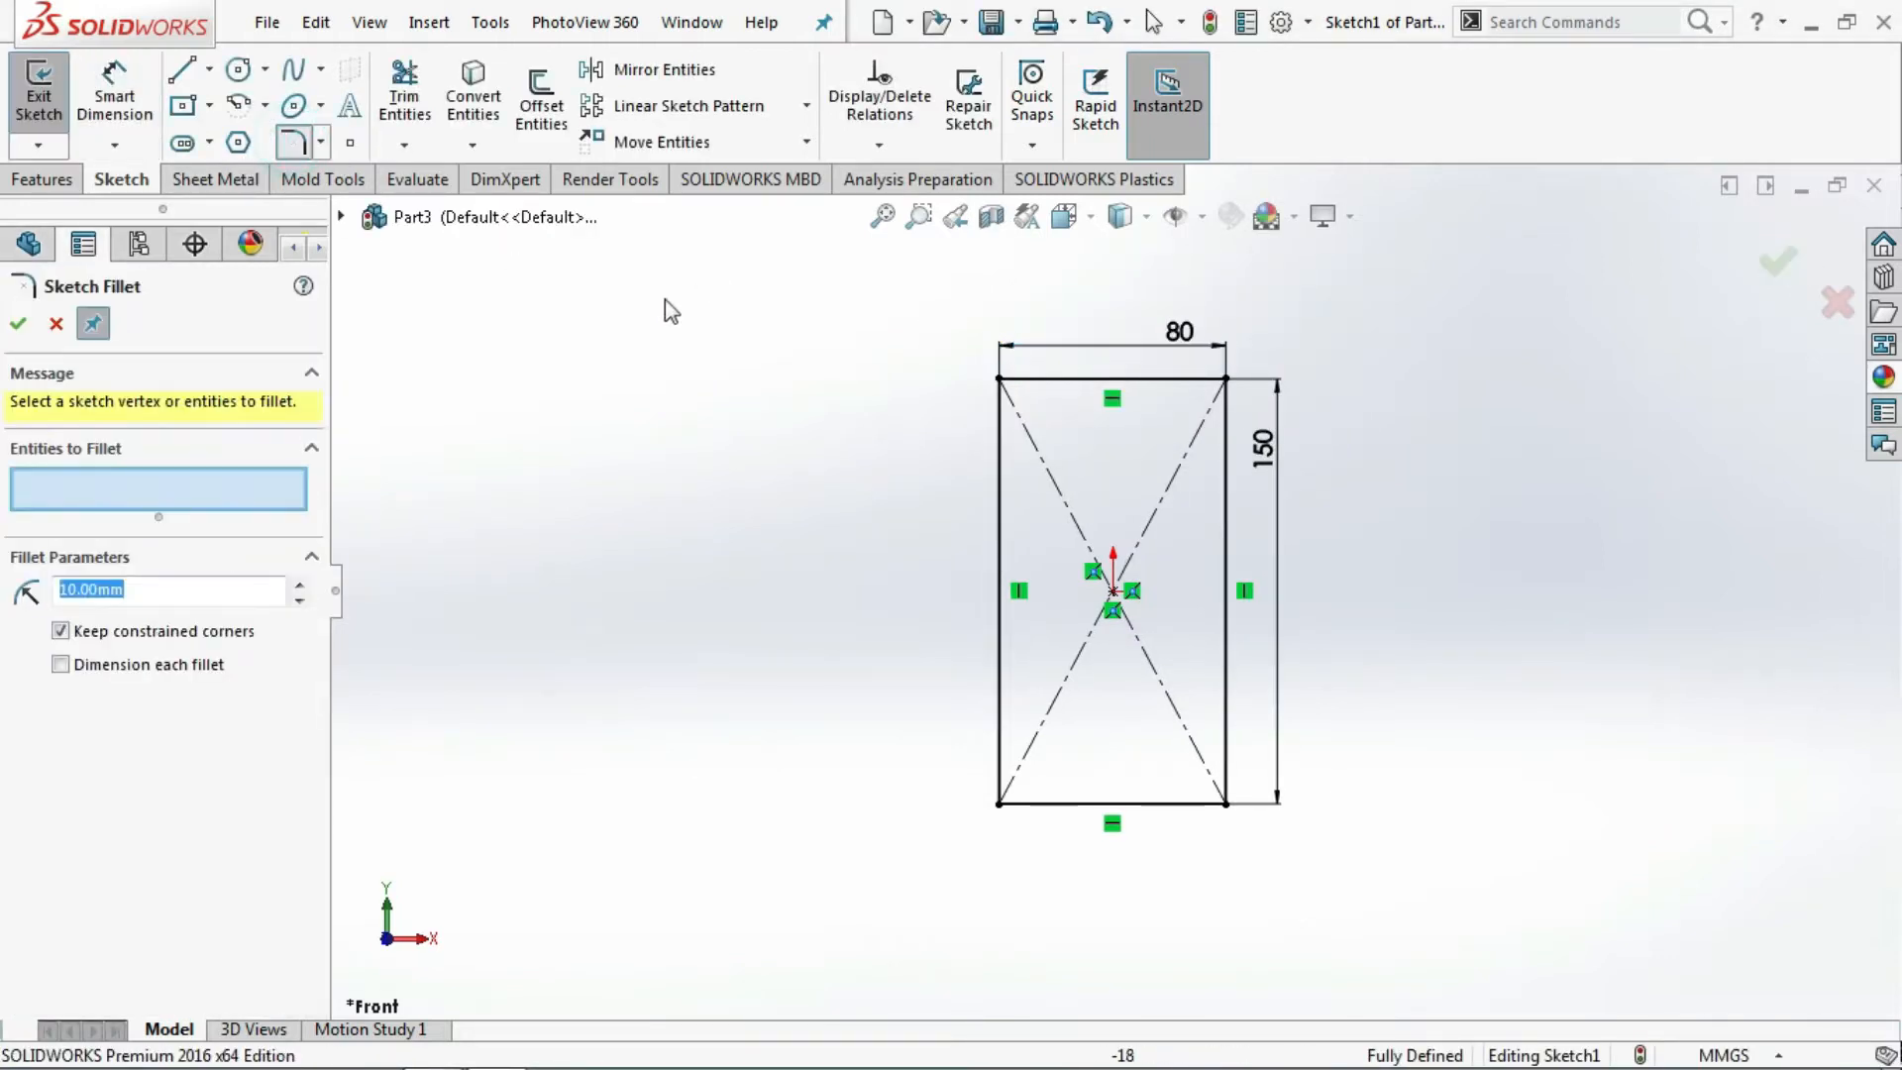
{"action": "left_click", "coordinate": [1002, 380]}
{"action": "left_click", "coordinate": [1222, 381]}
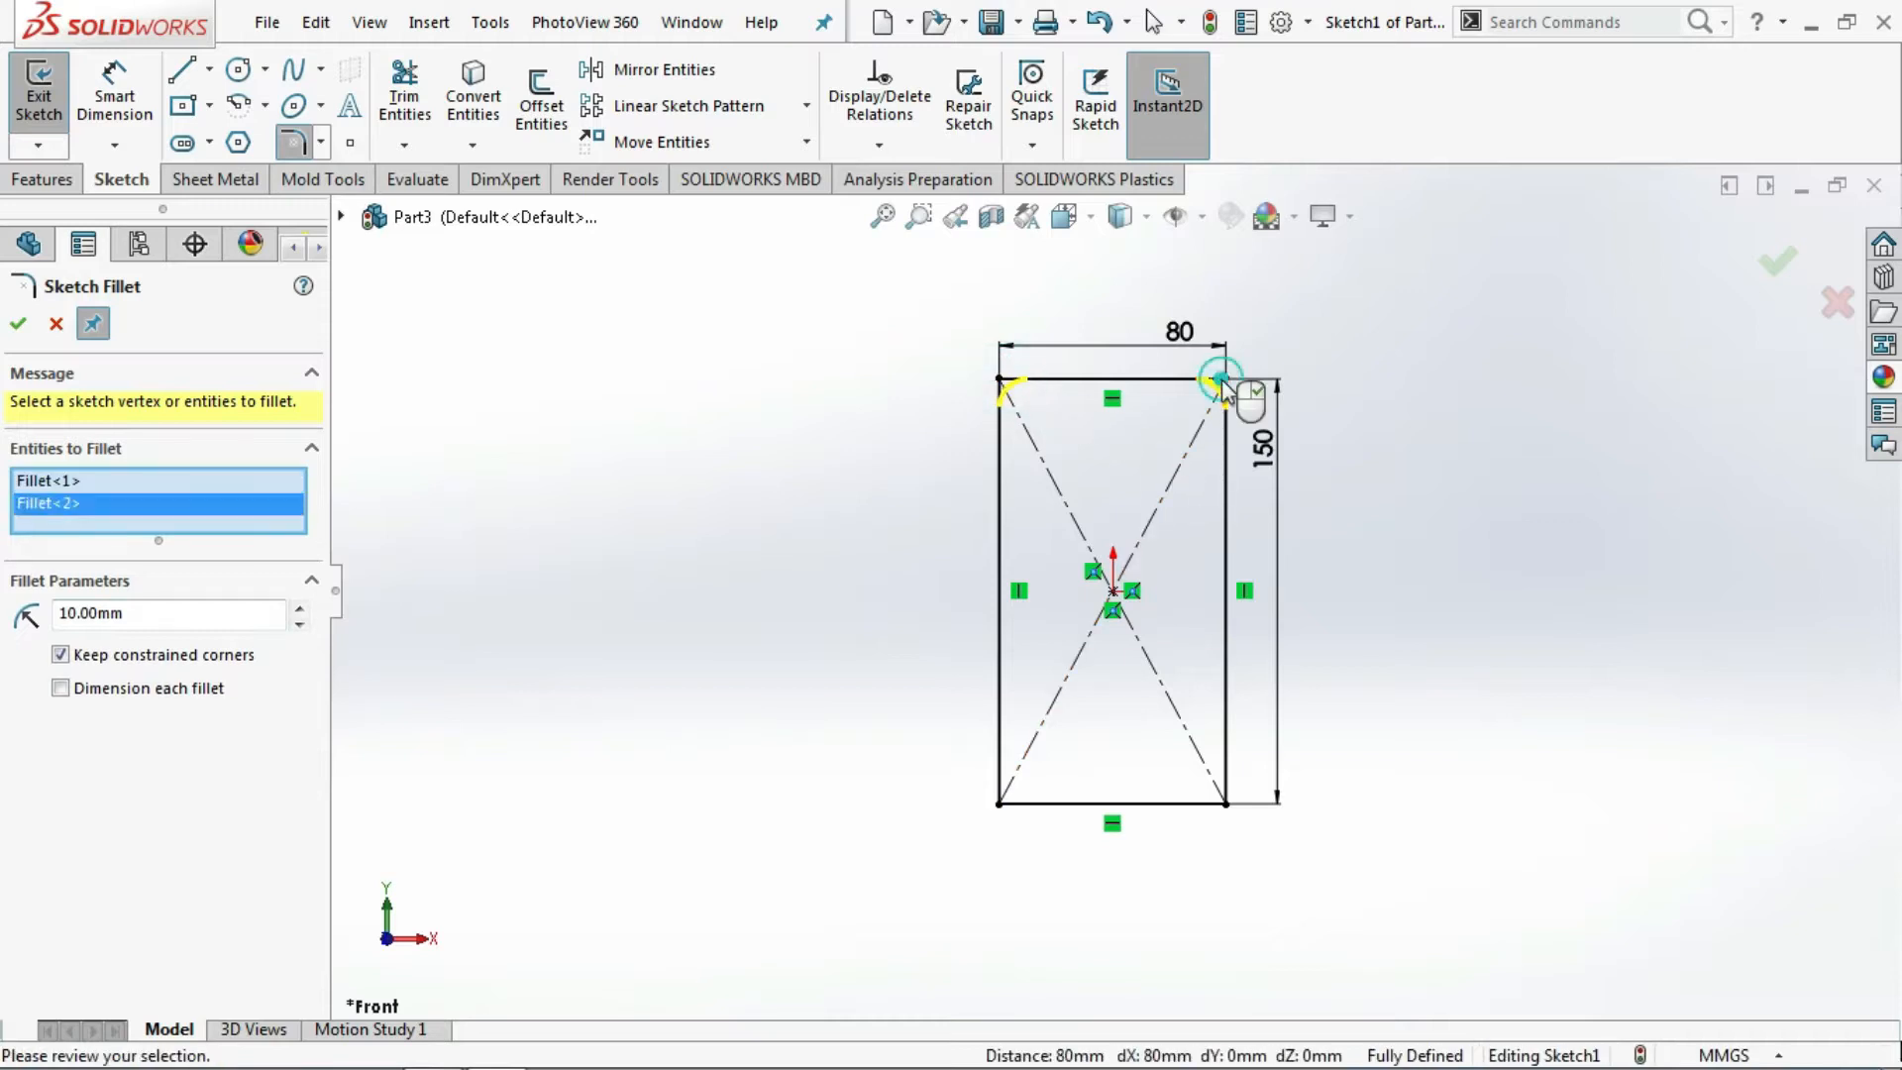
{"action": "left_click", "coordinate": [1226, 804]}
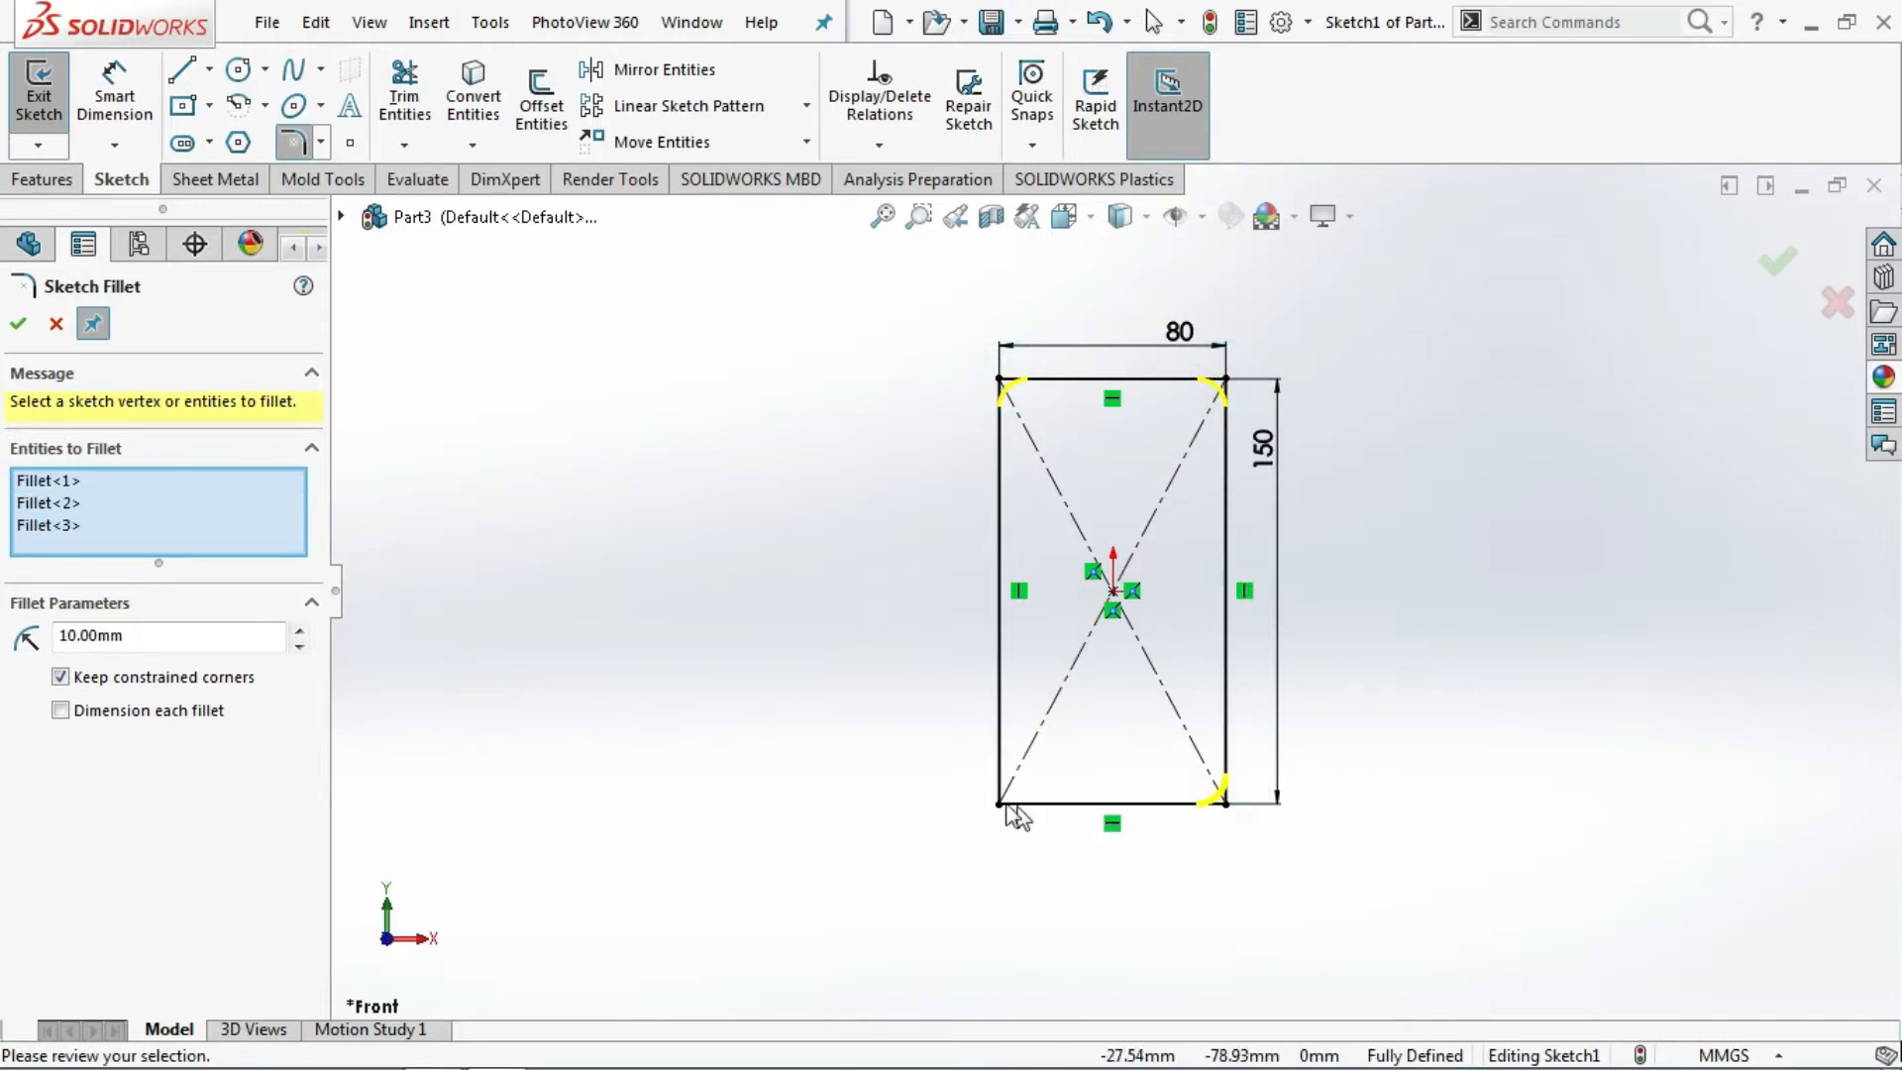
{"action": "left_click", "coordinate": [1000, 802]}
{"action": "left_click", "coordinate": [20, 324]}
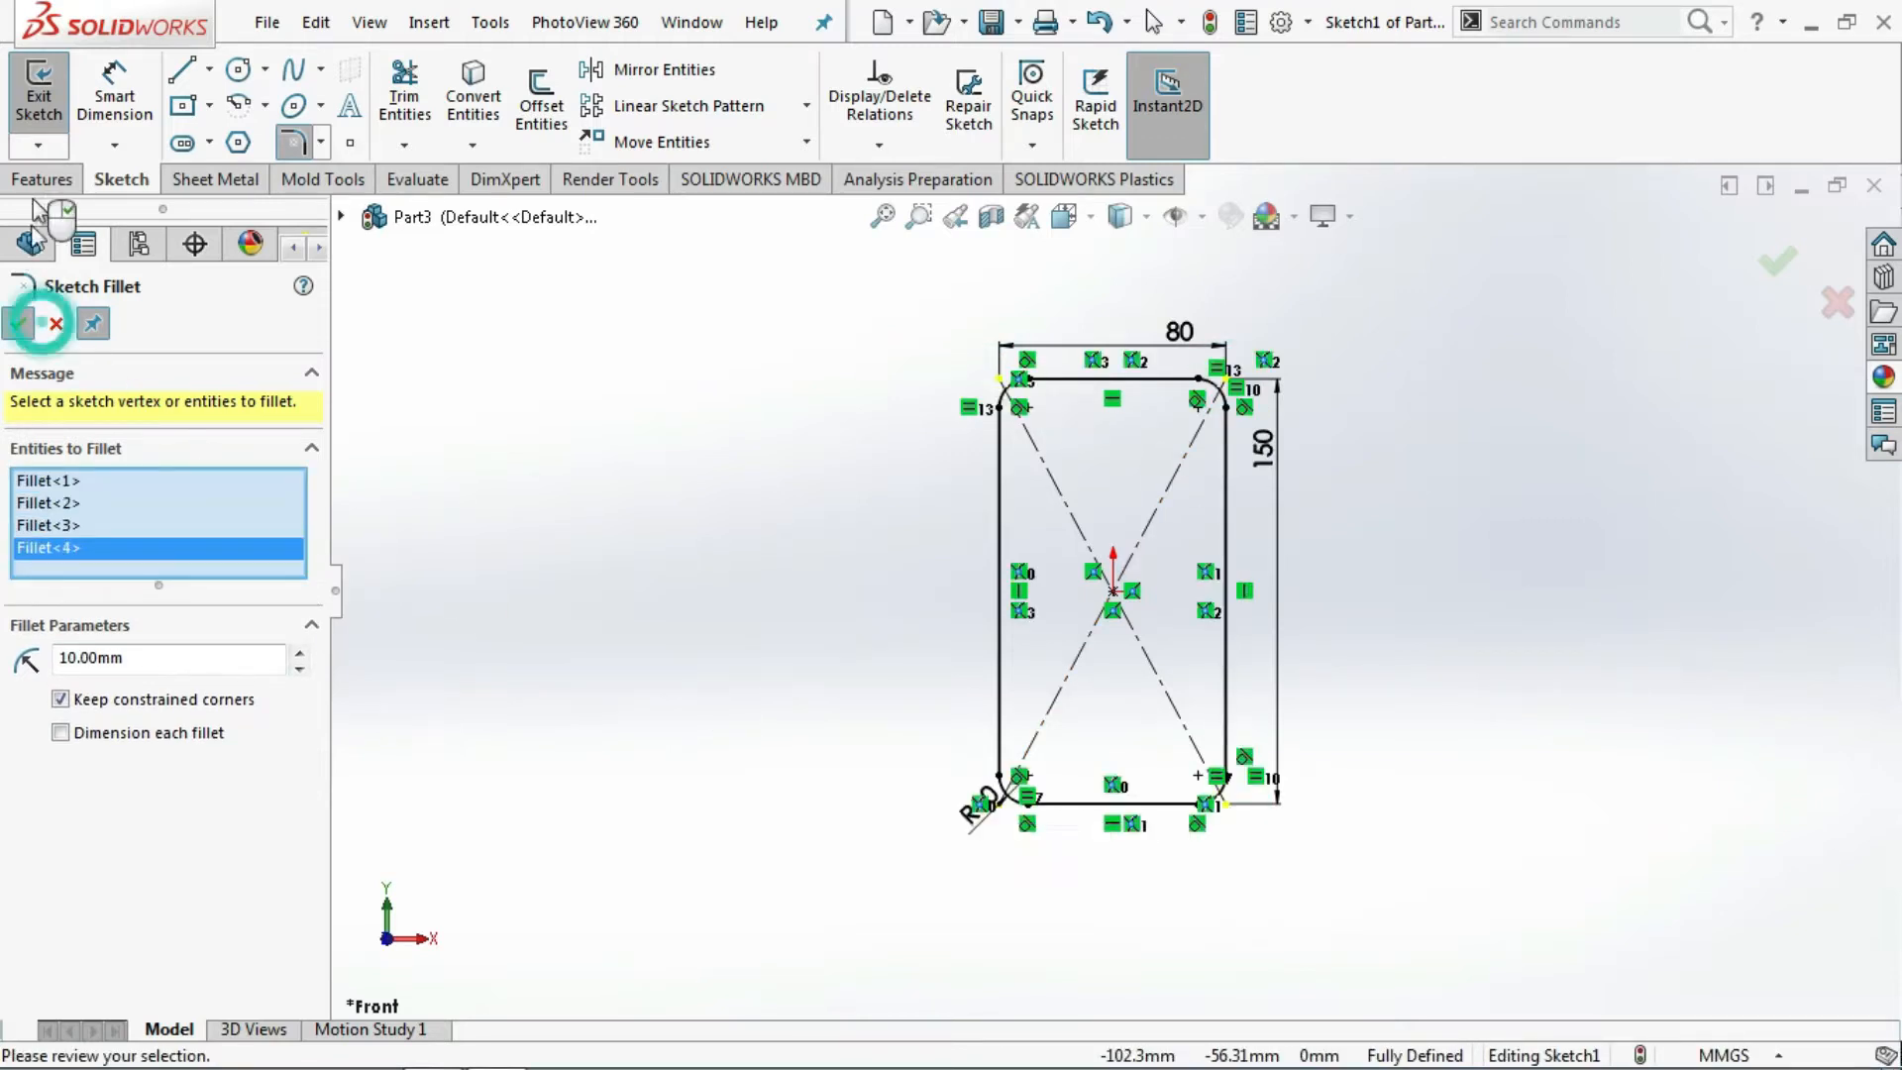
- Extrude the rounded rectangle as a 7 mm blind boss
{"action": "left_click", "coordinate": [45, 166]}
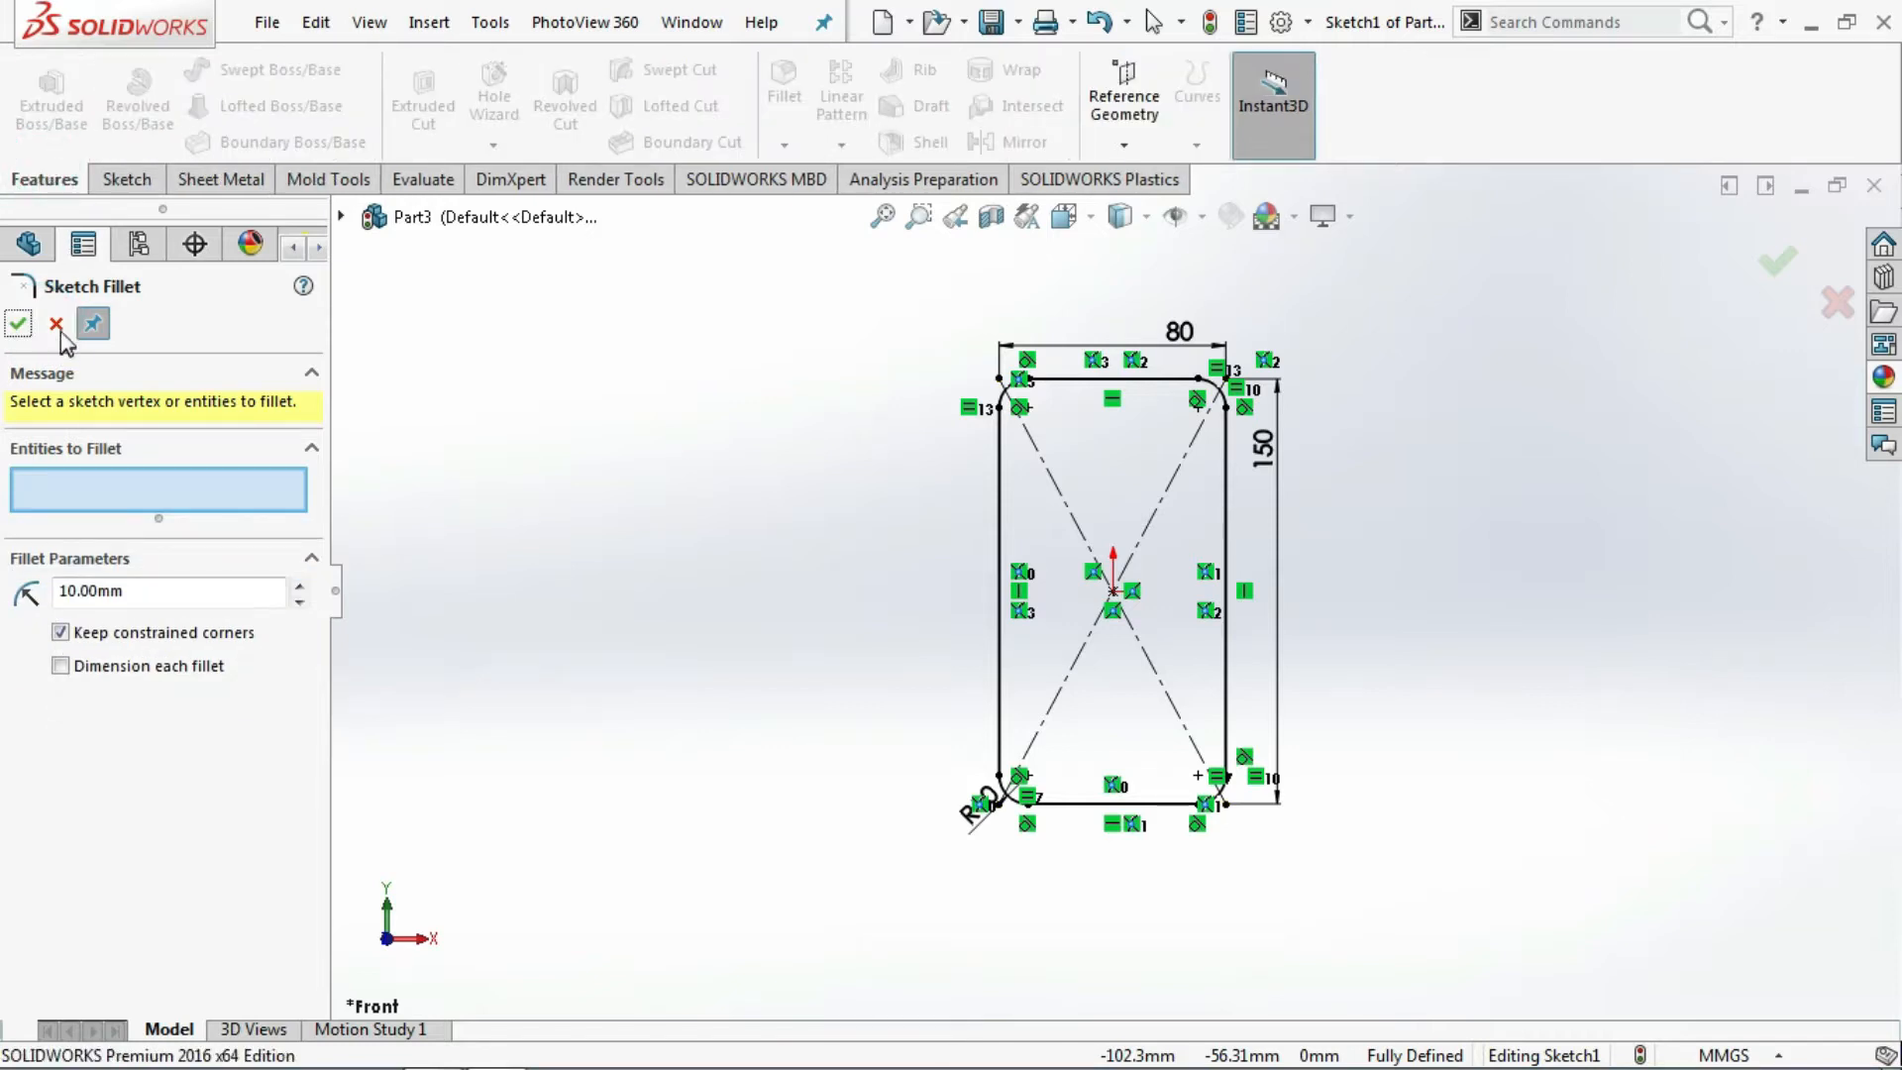
{"action": "left_click", "coordinate": [51, 114]}
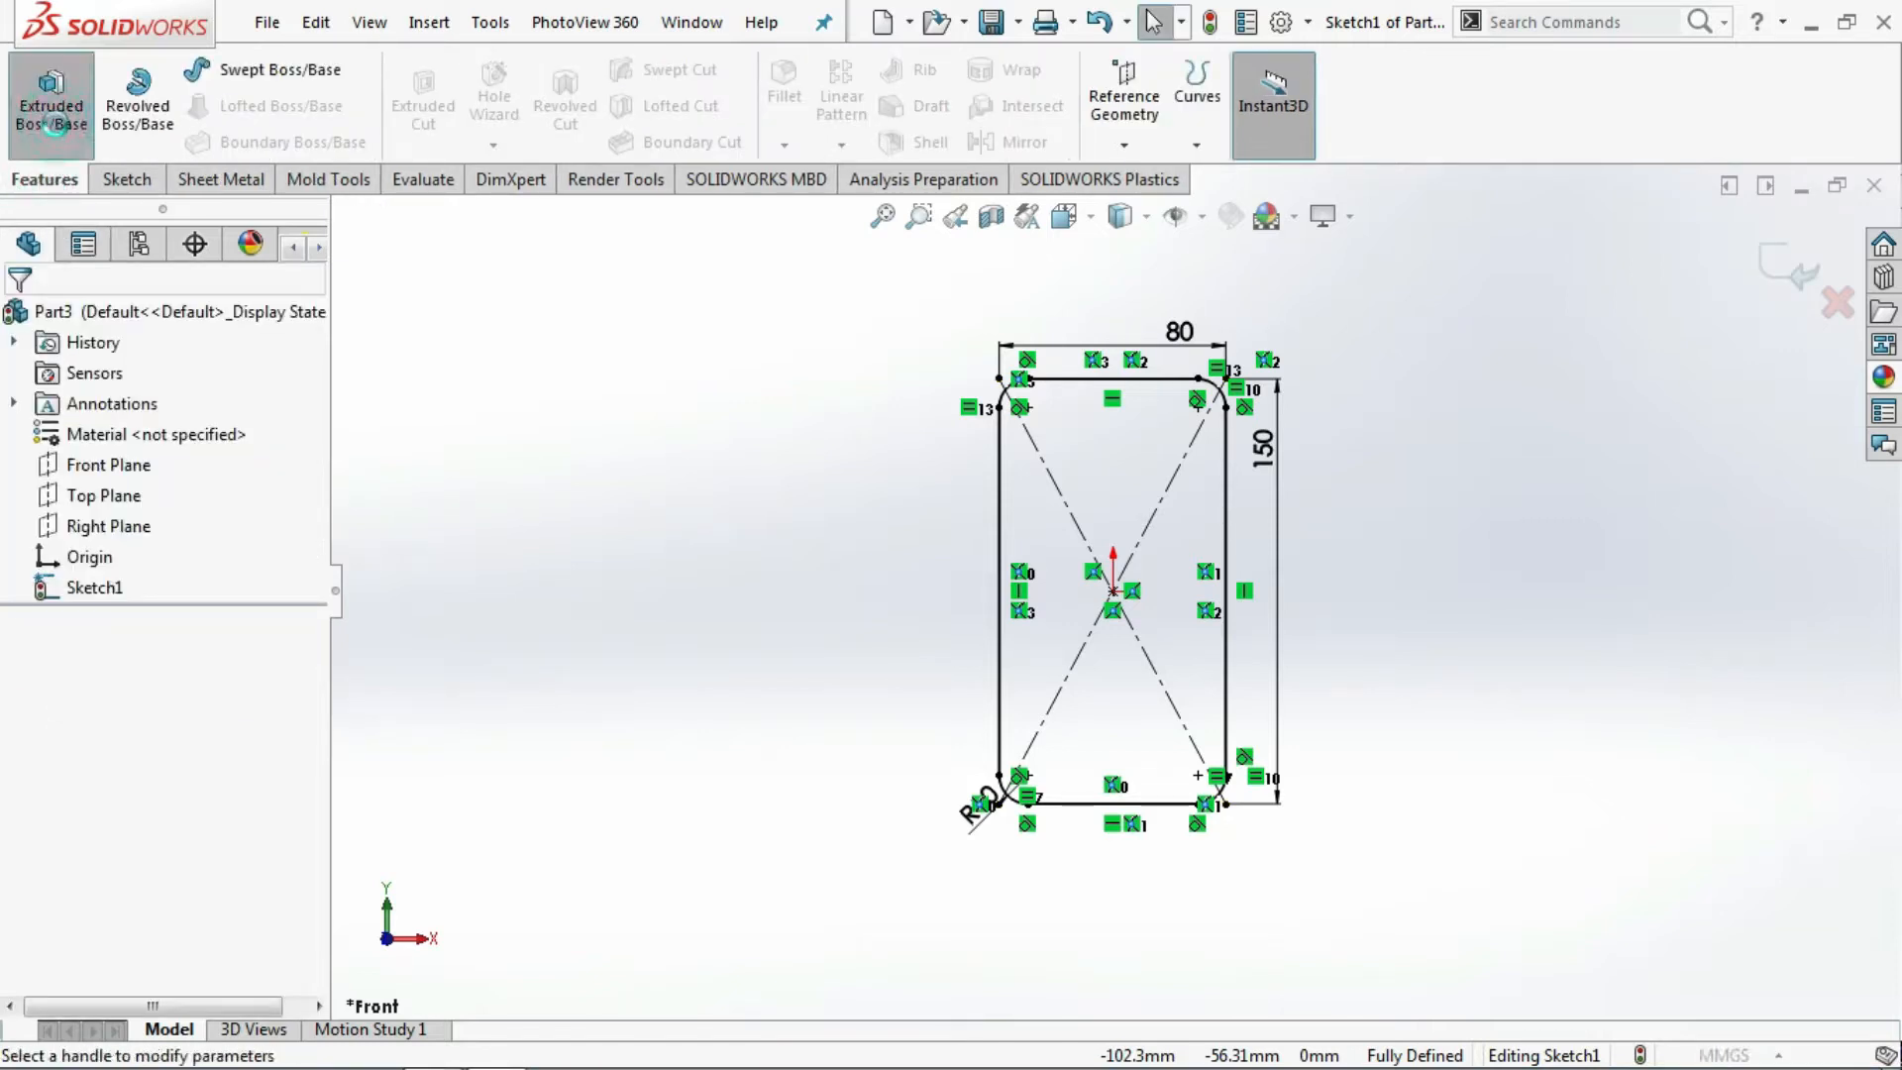
{"action": "type", "text": "7"}
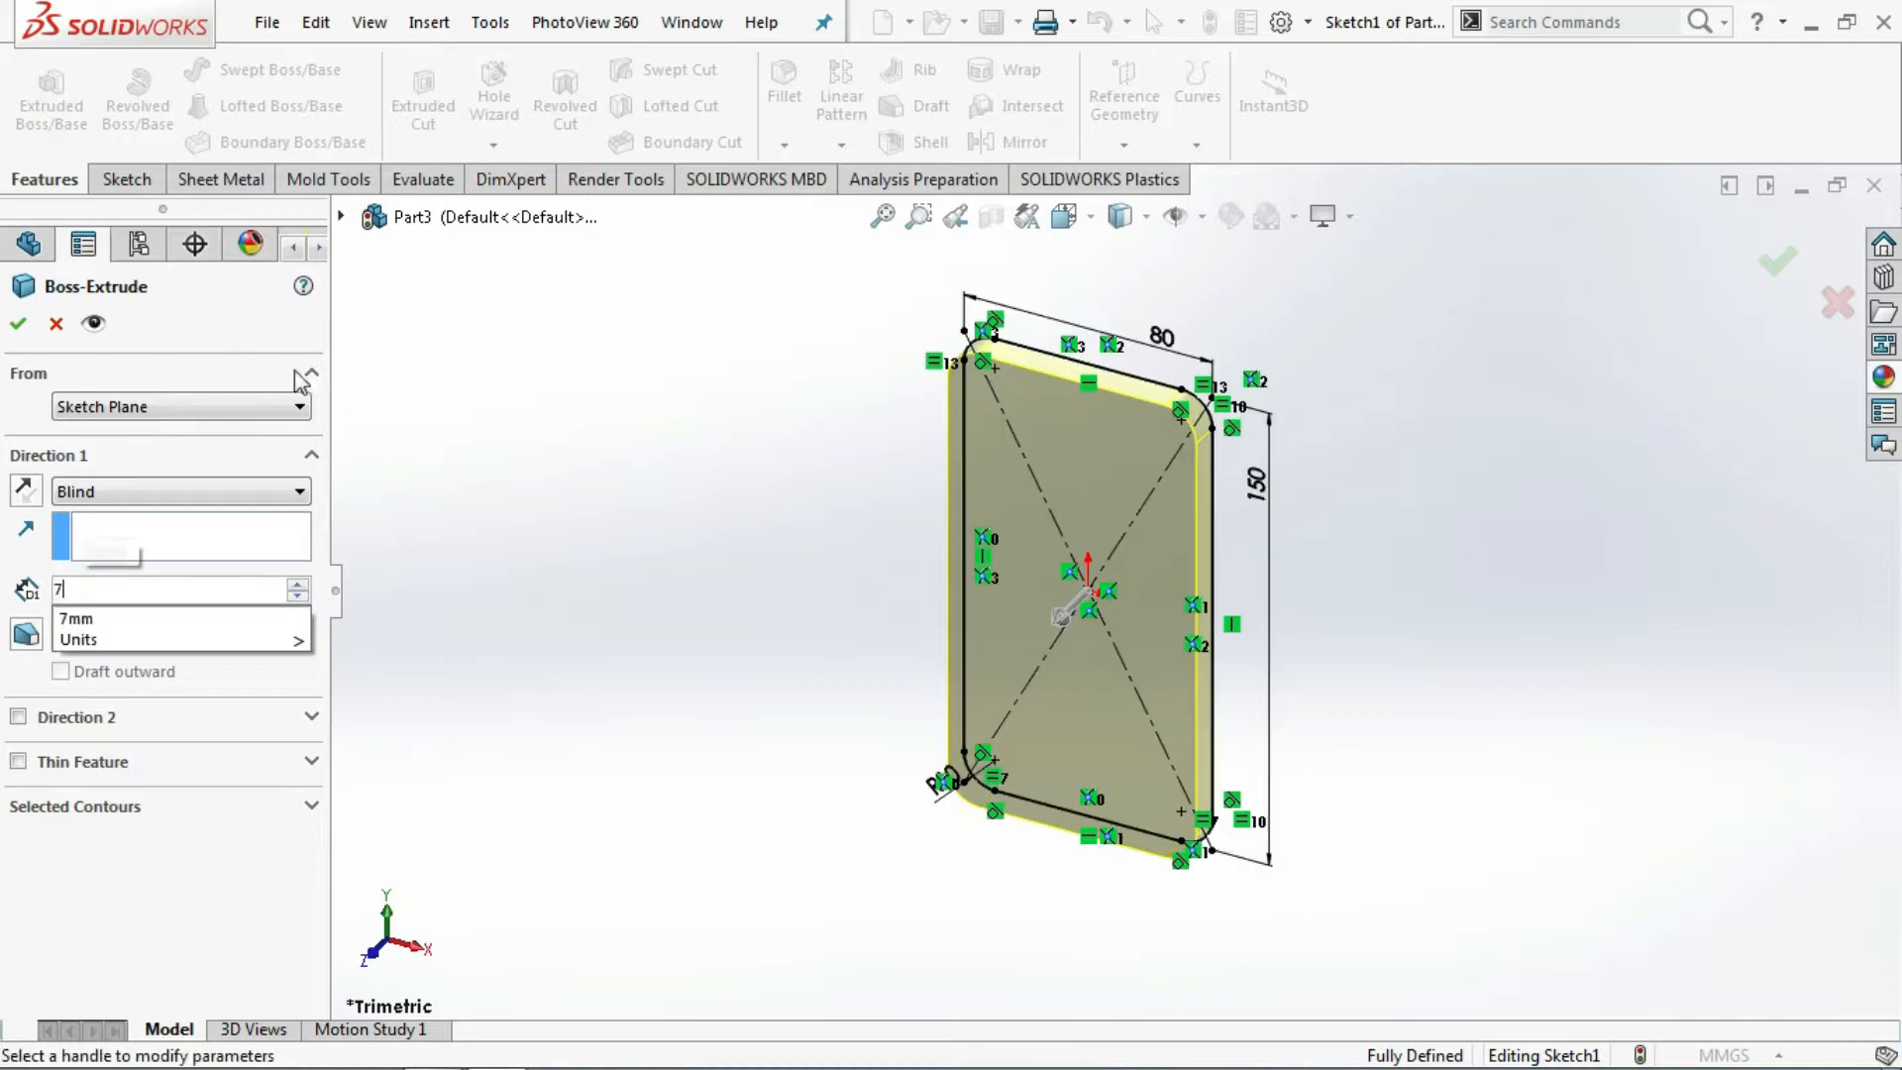
{"action": "key", "text": "Return"}
{"action": "left_click", "coordinate": [19, 324]}
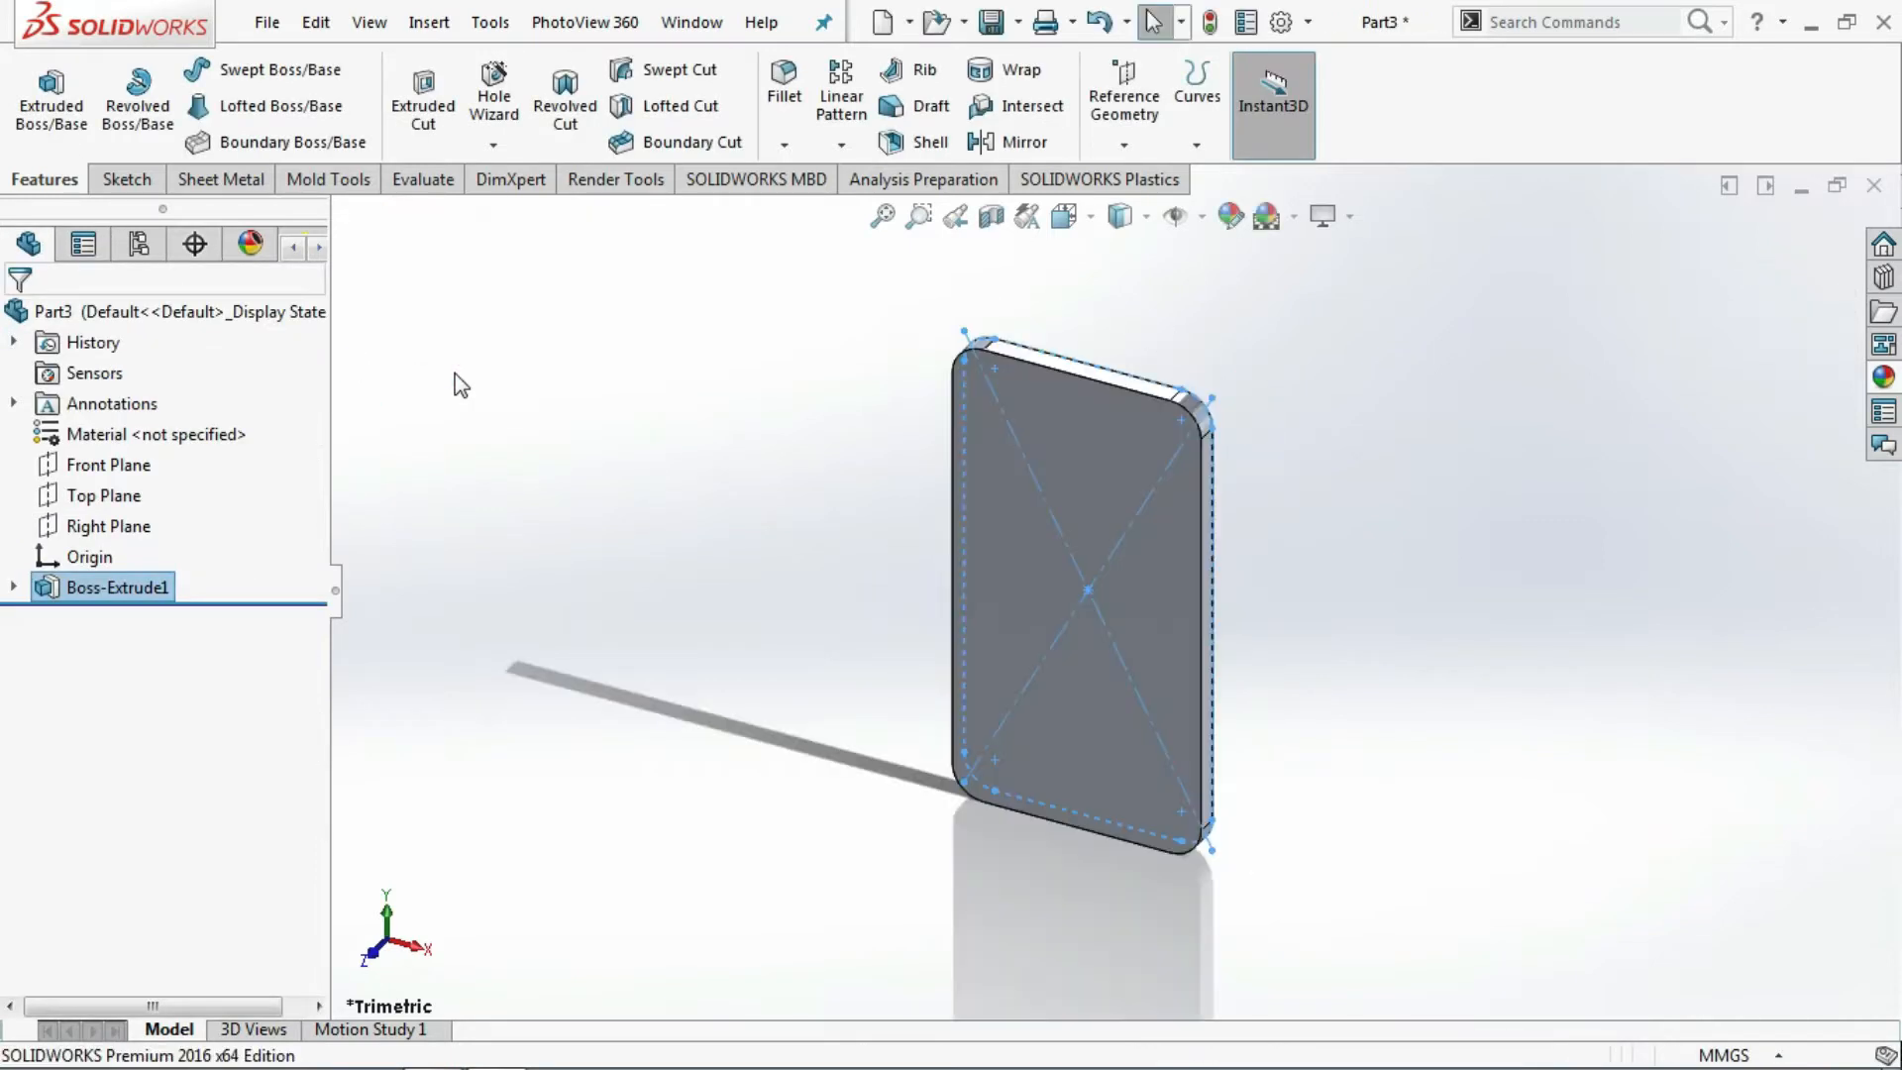
- Shell the plate to a 0.3 mm wall thickness, removing its large rear face on the Front Plane
{"action": "middle_click_drag", "start_coordinate": [788, 441], "coordinate": [990, 782]}
{"action": "left_click", "coordinate": [922, 142]}
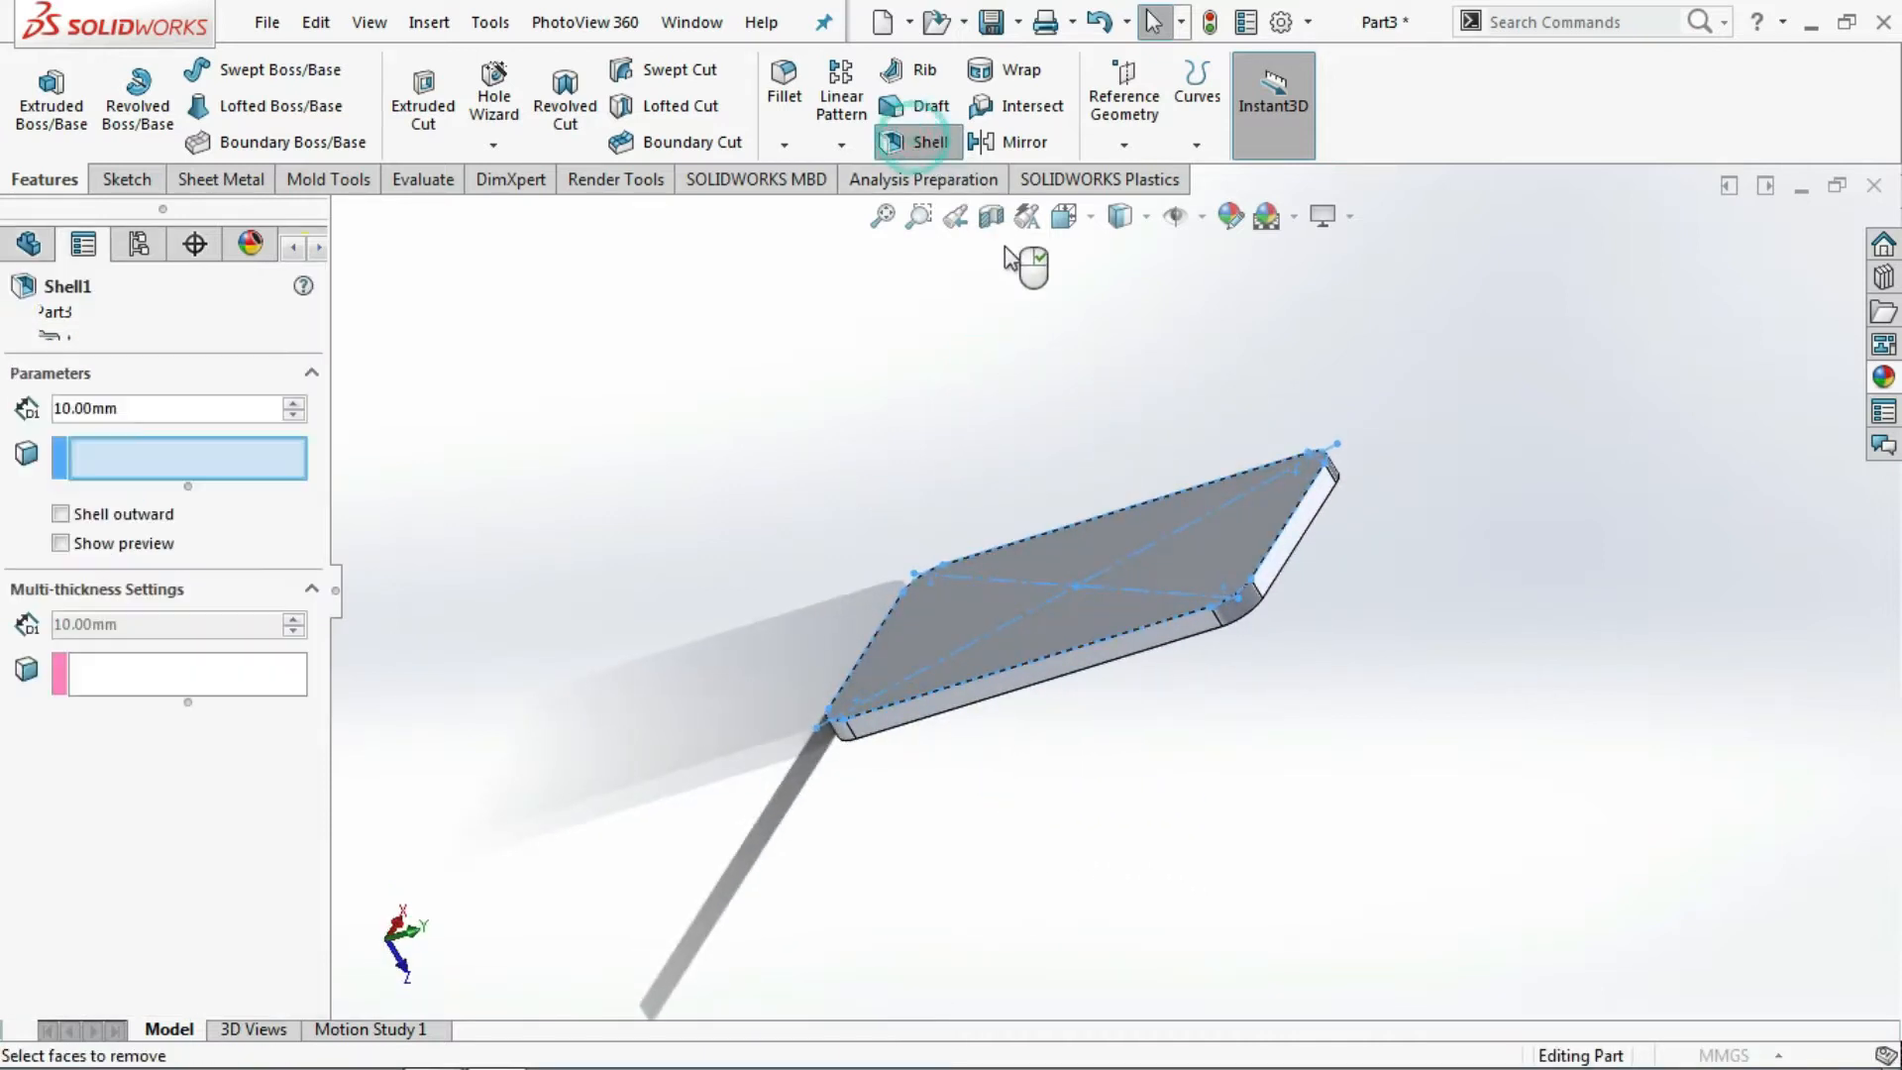
{"action": "type", "text": "0.3"}
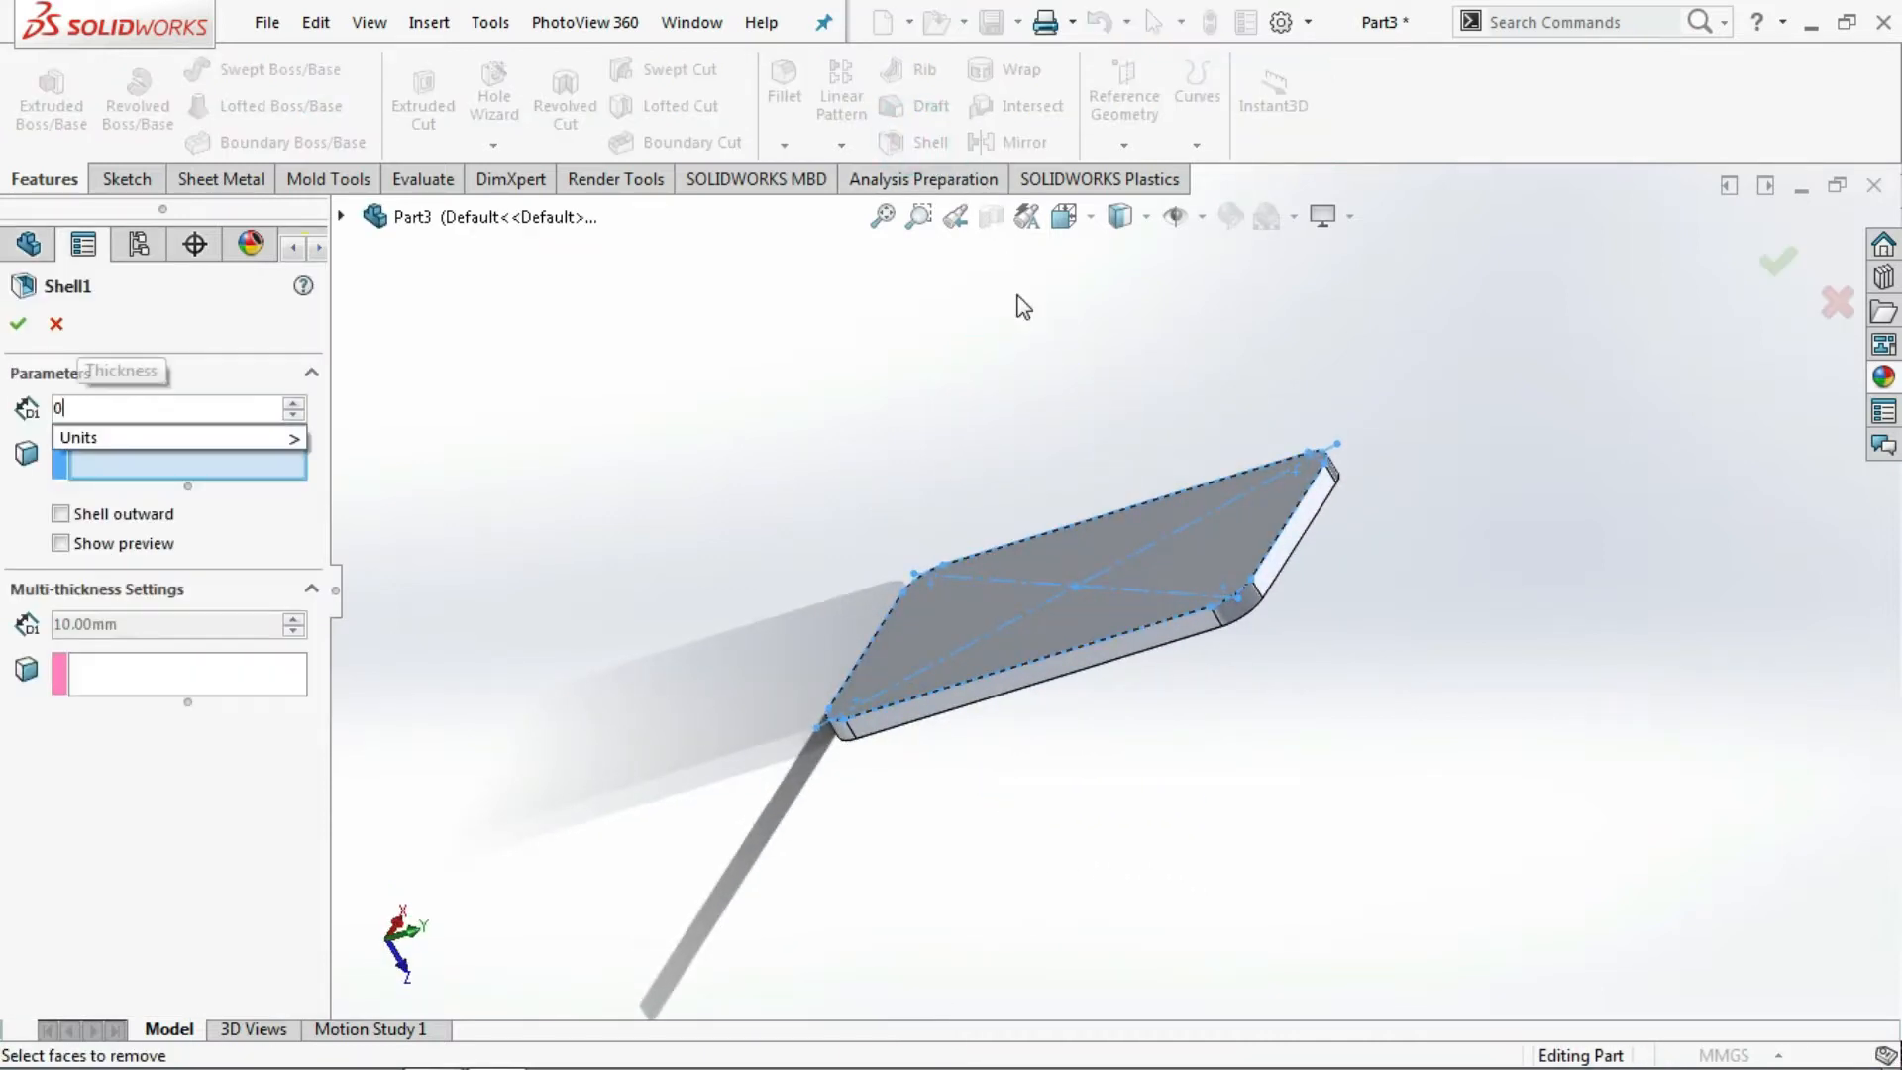
{"action": "left_click", "coordinate": [1098, 540]}
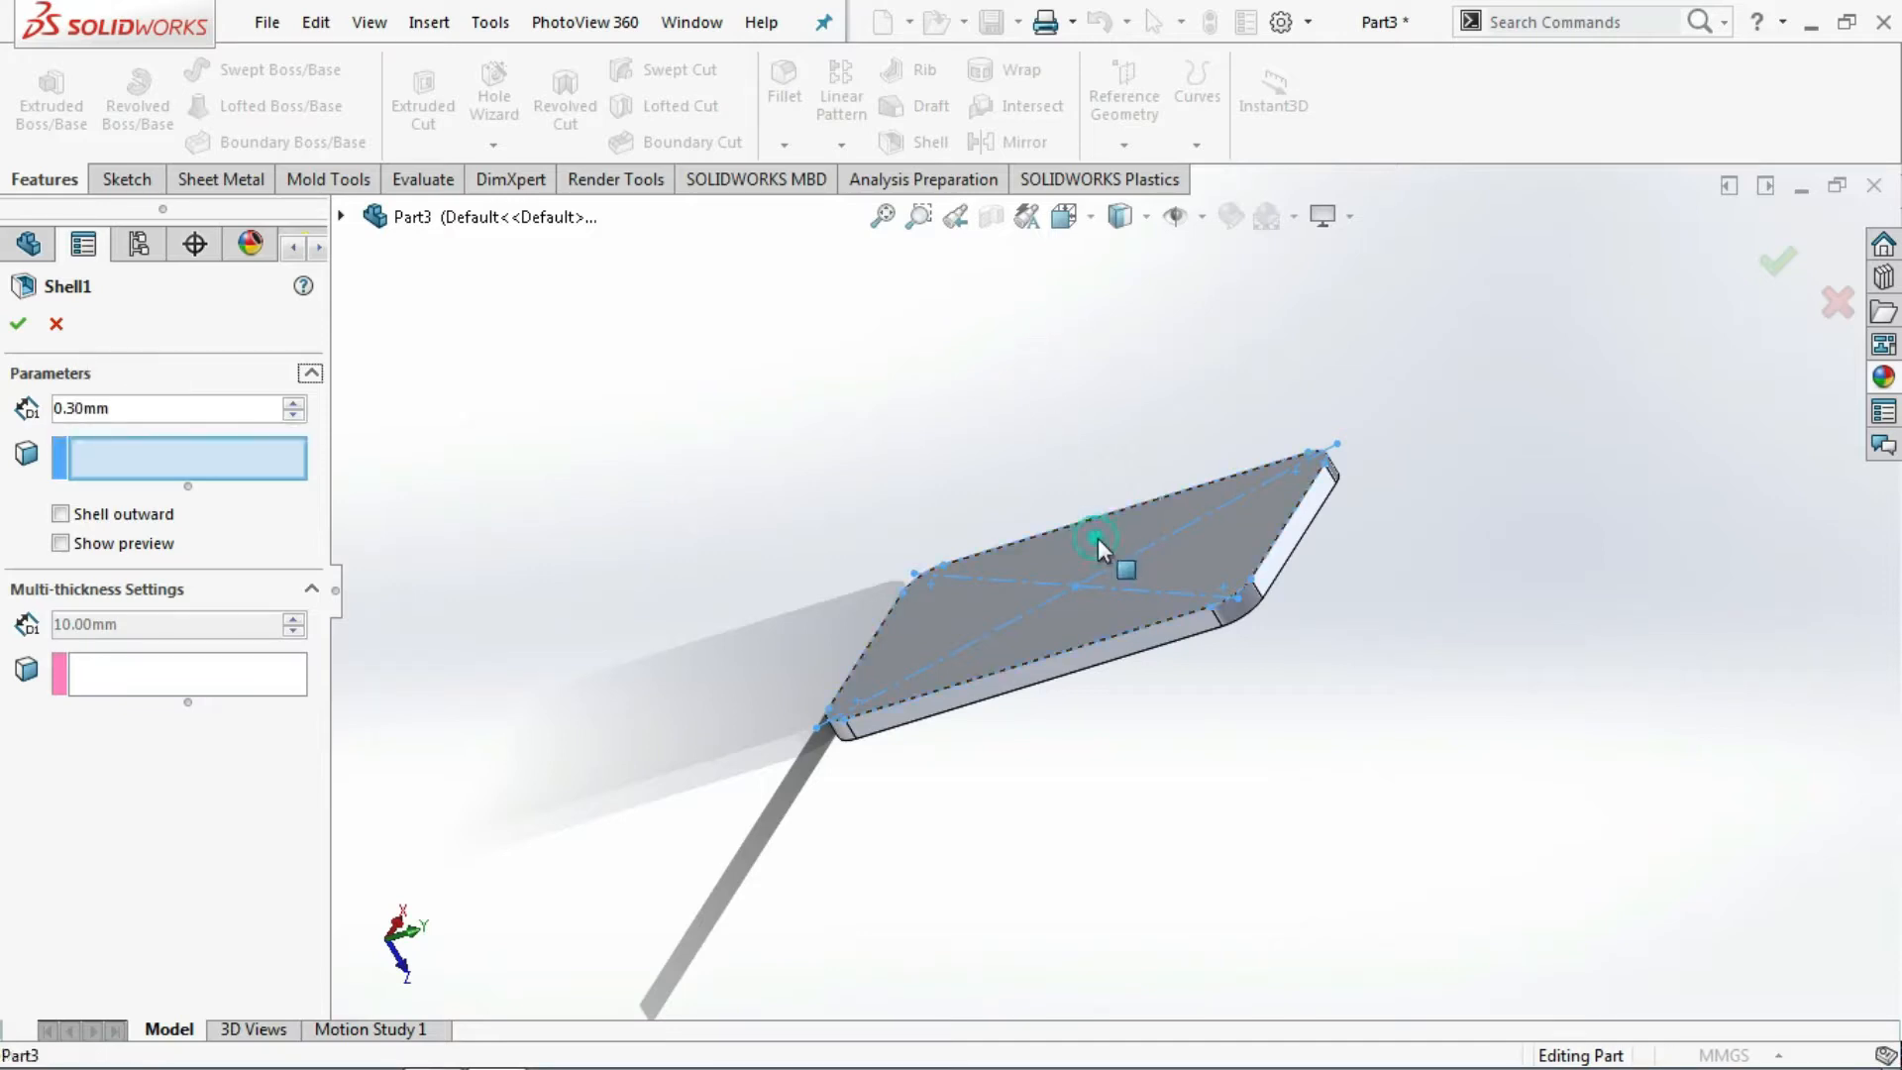
{"action": "left_click", "coordinate": [18, 330]}
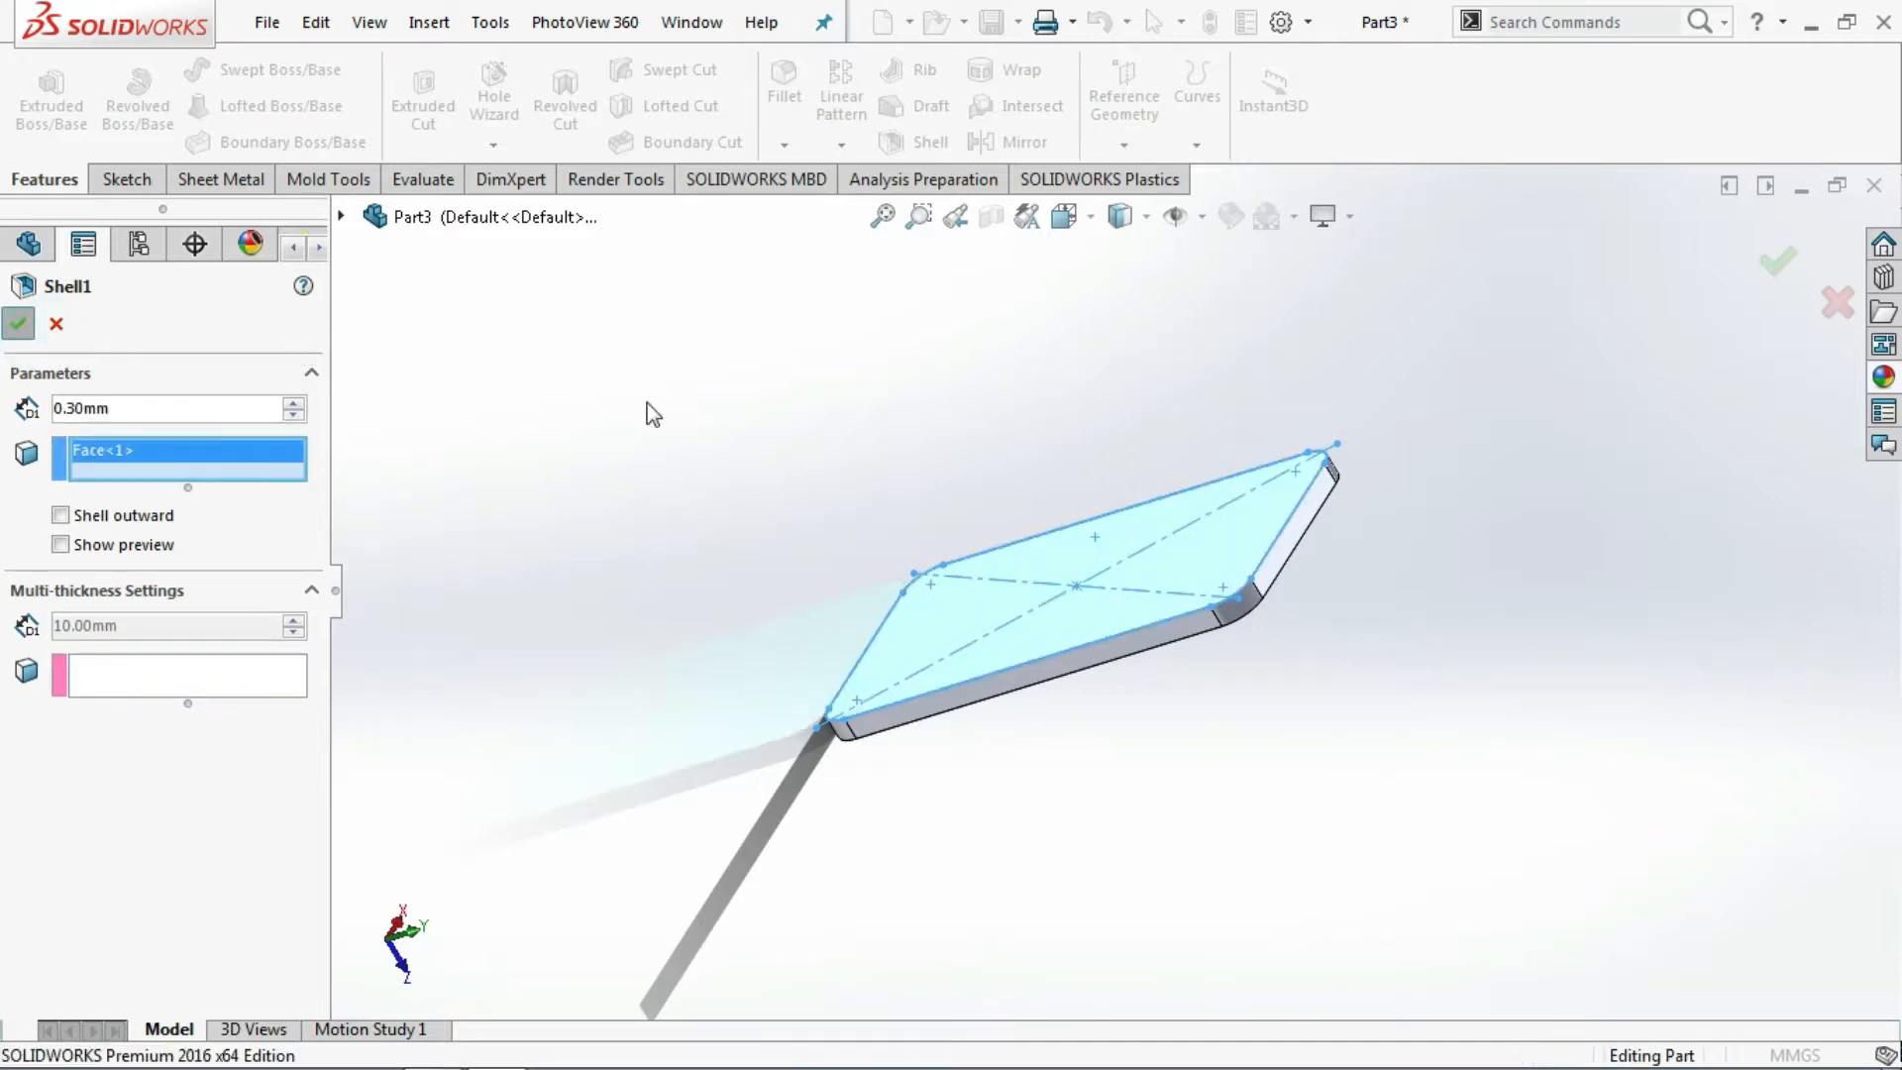
- Create a new sketch on the Front Plane and convert the base extrusion's rounded rectangle sketch into it, leaving the sketch when finished
{"action": "middle_click_drag", "start_coordinate": [715, 492], "coordinate": [715, 511]}
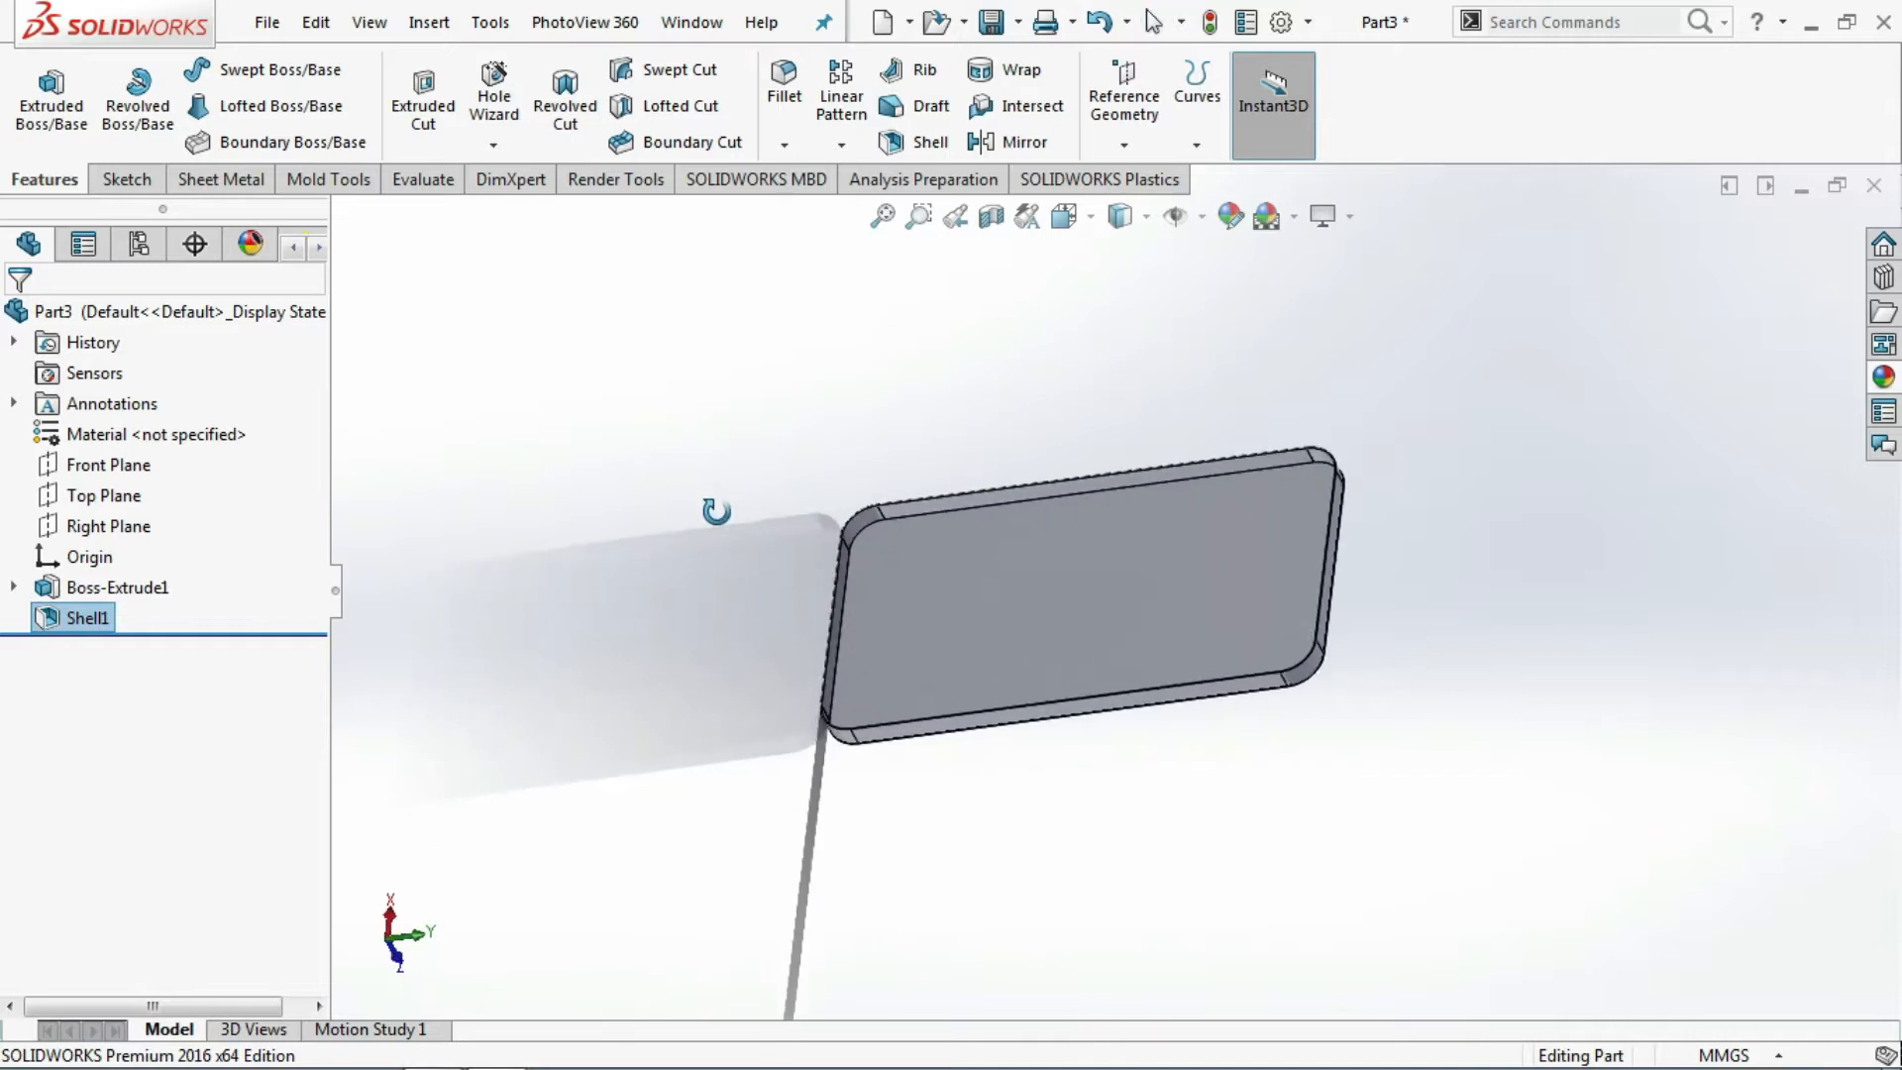
{"action": "left_click", "coordinate": [104, 465]}
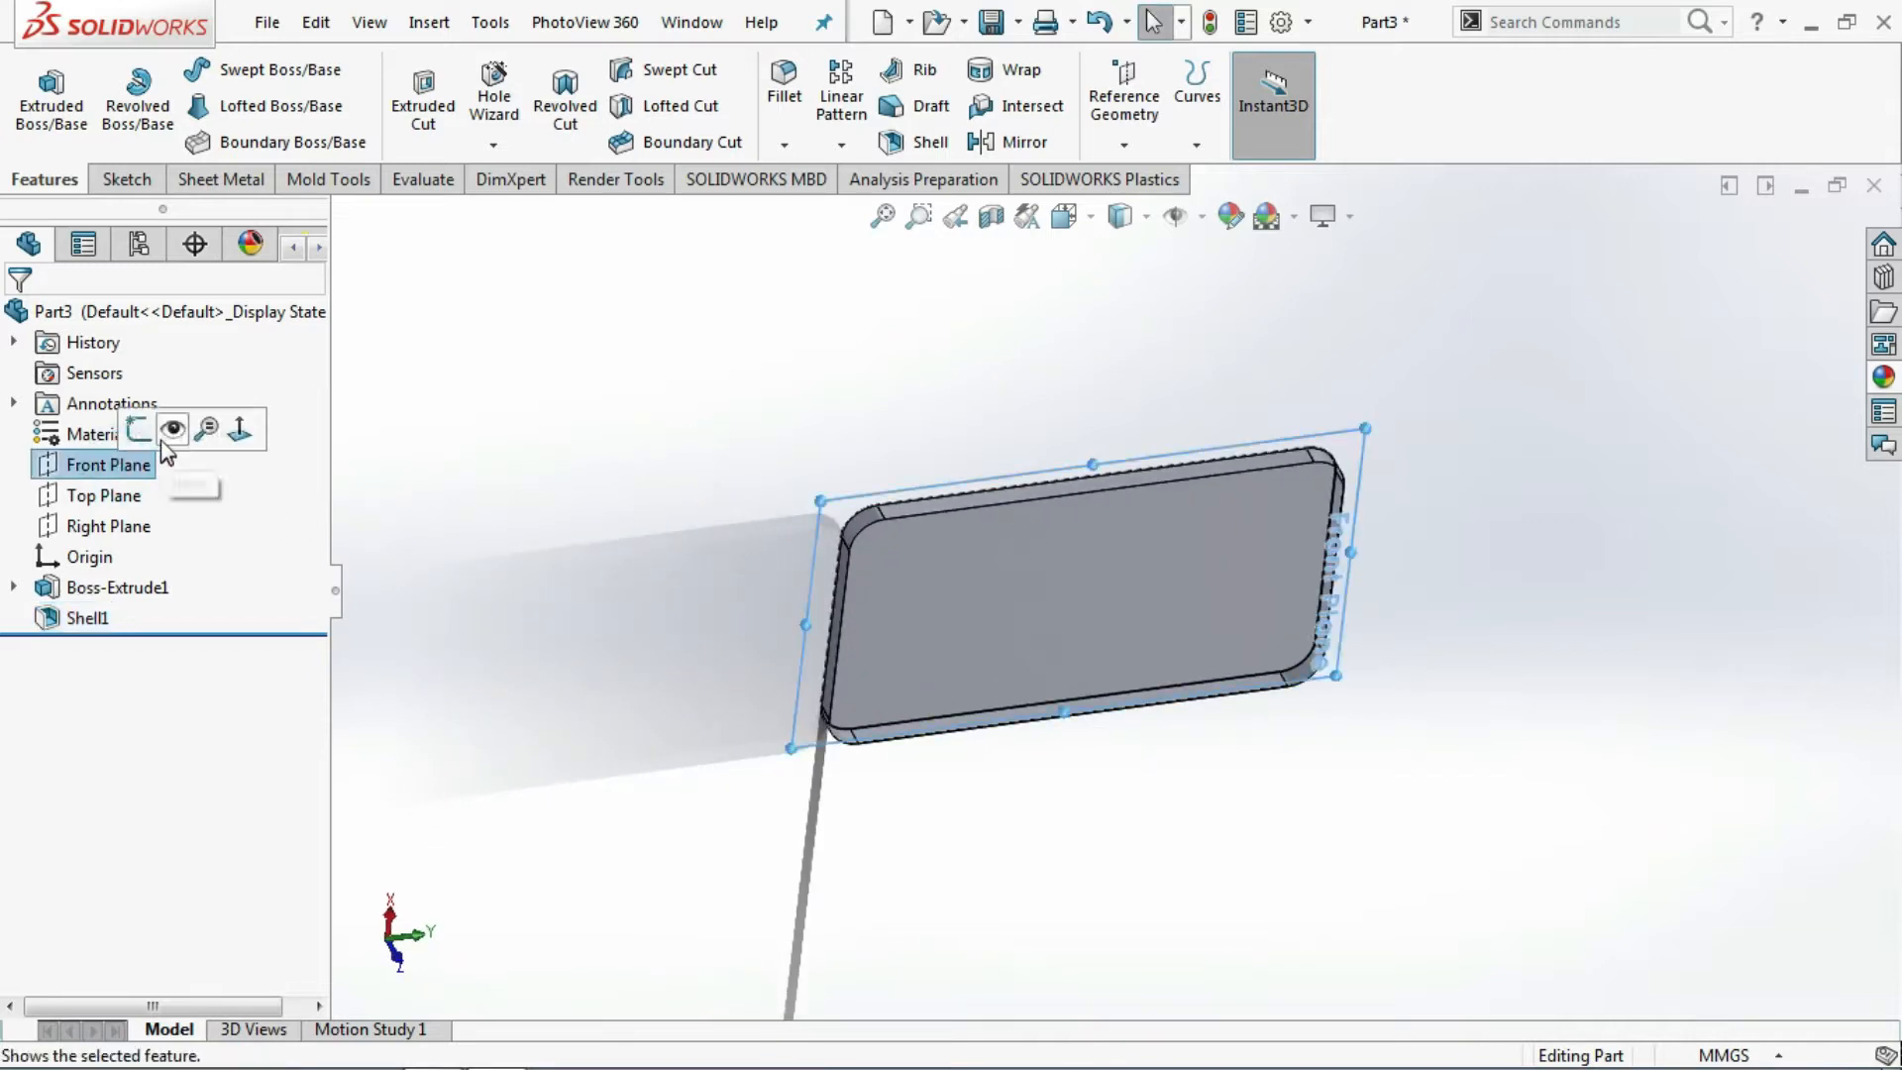
{"action": "left_click", "coordinate": [148, 427]}
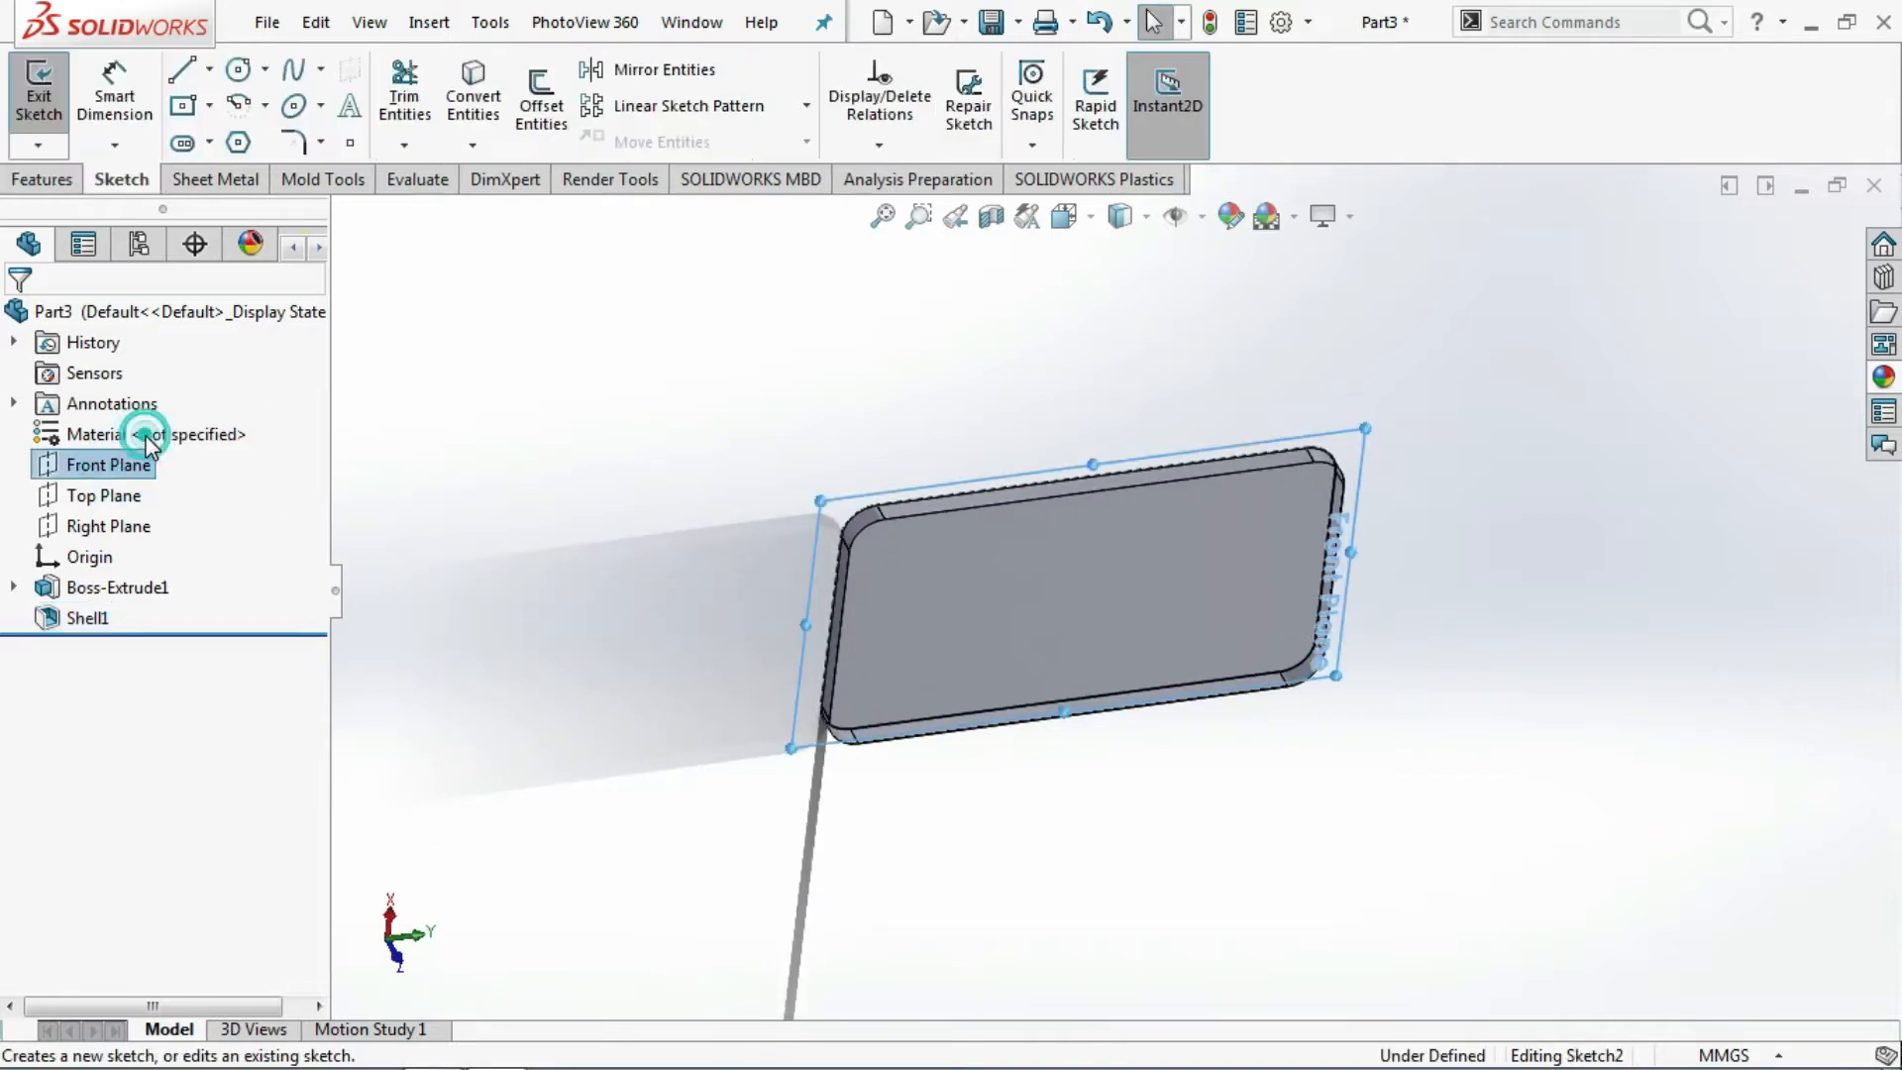
{"action": "left_click", "coordinate": [14, 587]}
{"action": "left_click", "coordinate": [89, 621]}
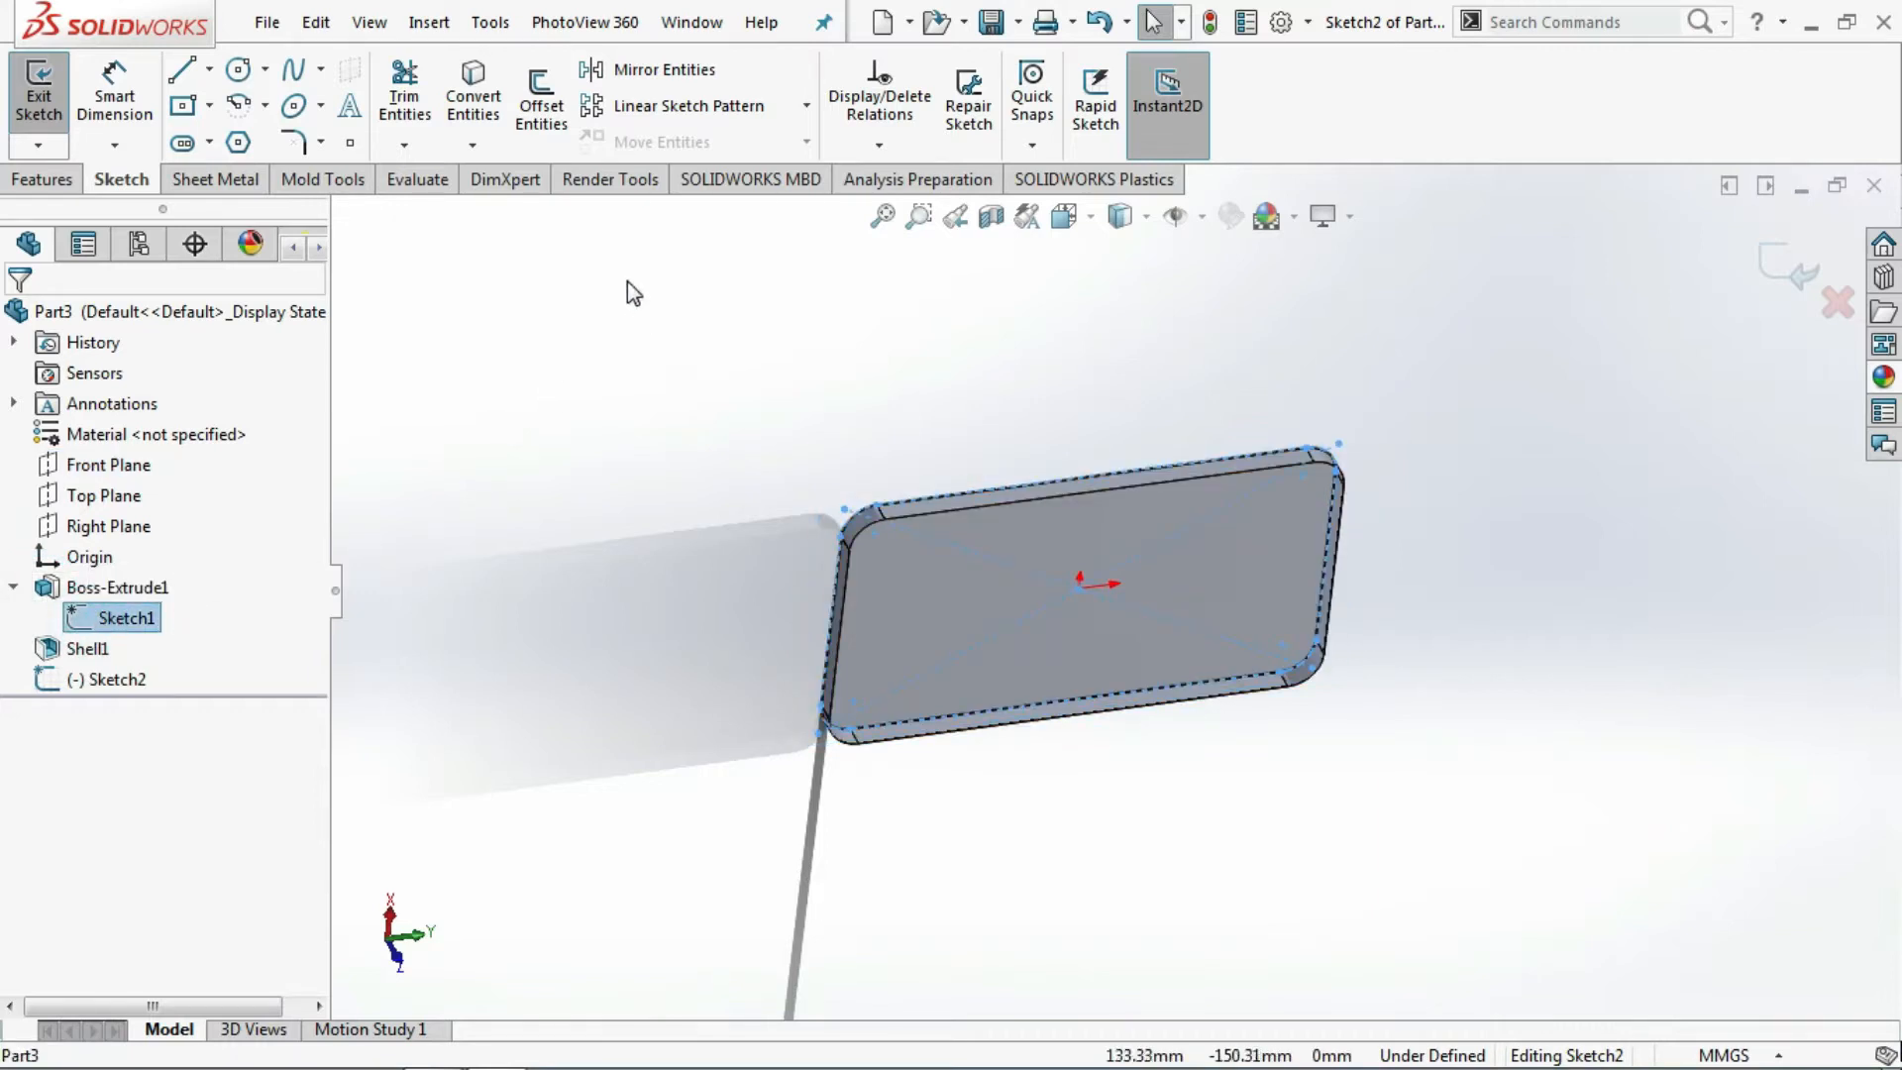
{"action": "left_click", "coordinate": [473, 91]}
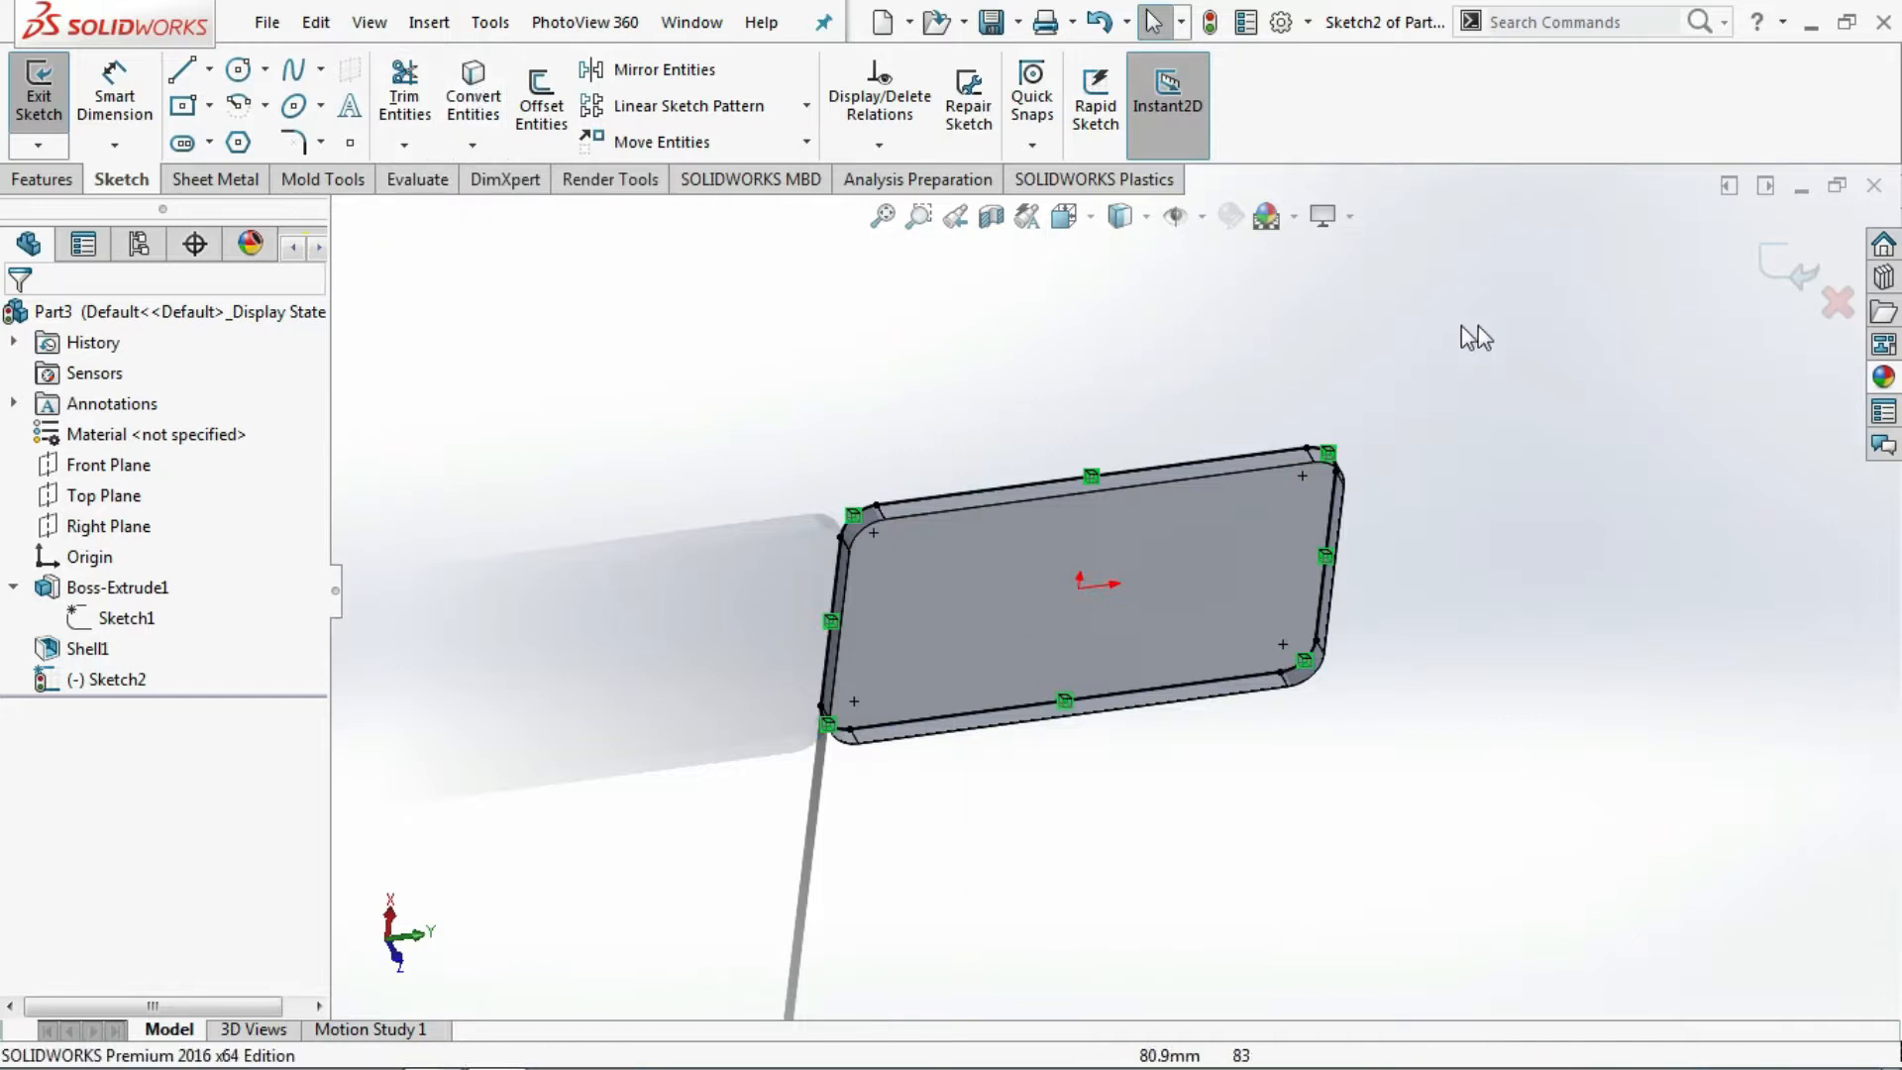
{"action": "left_click", "coordinate": [1763, 268]}
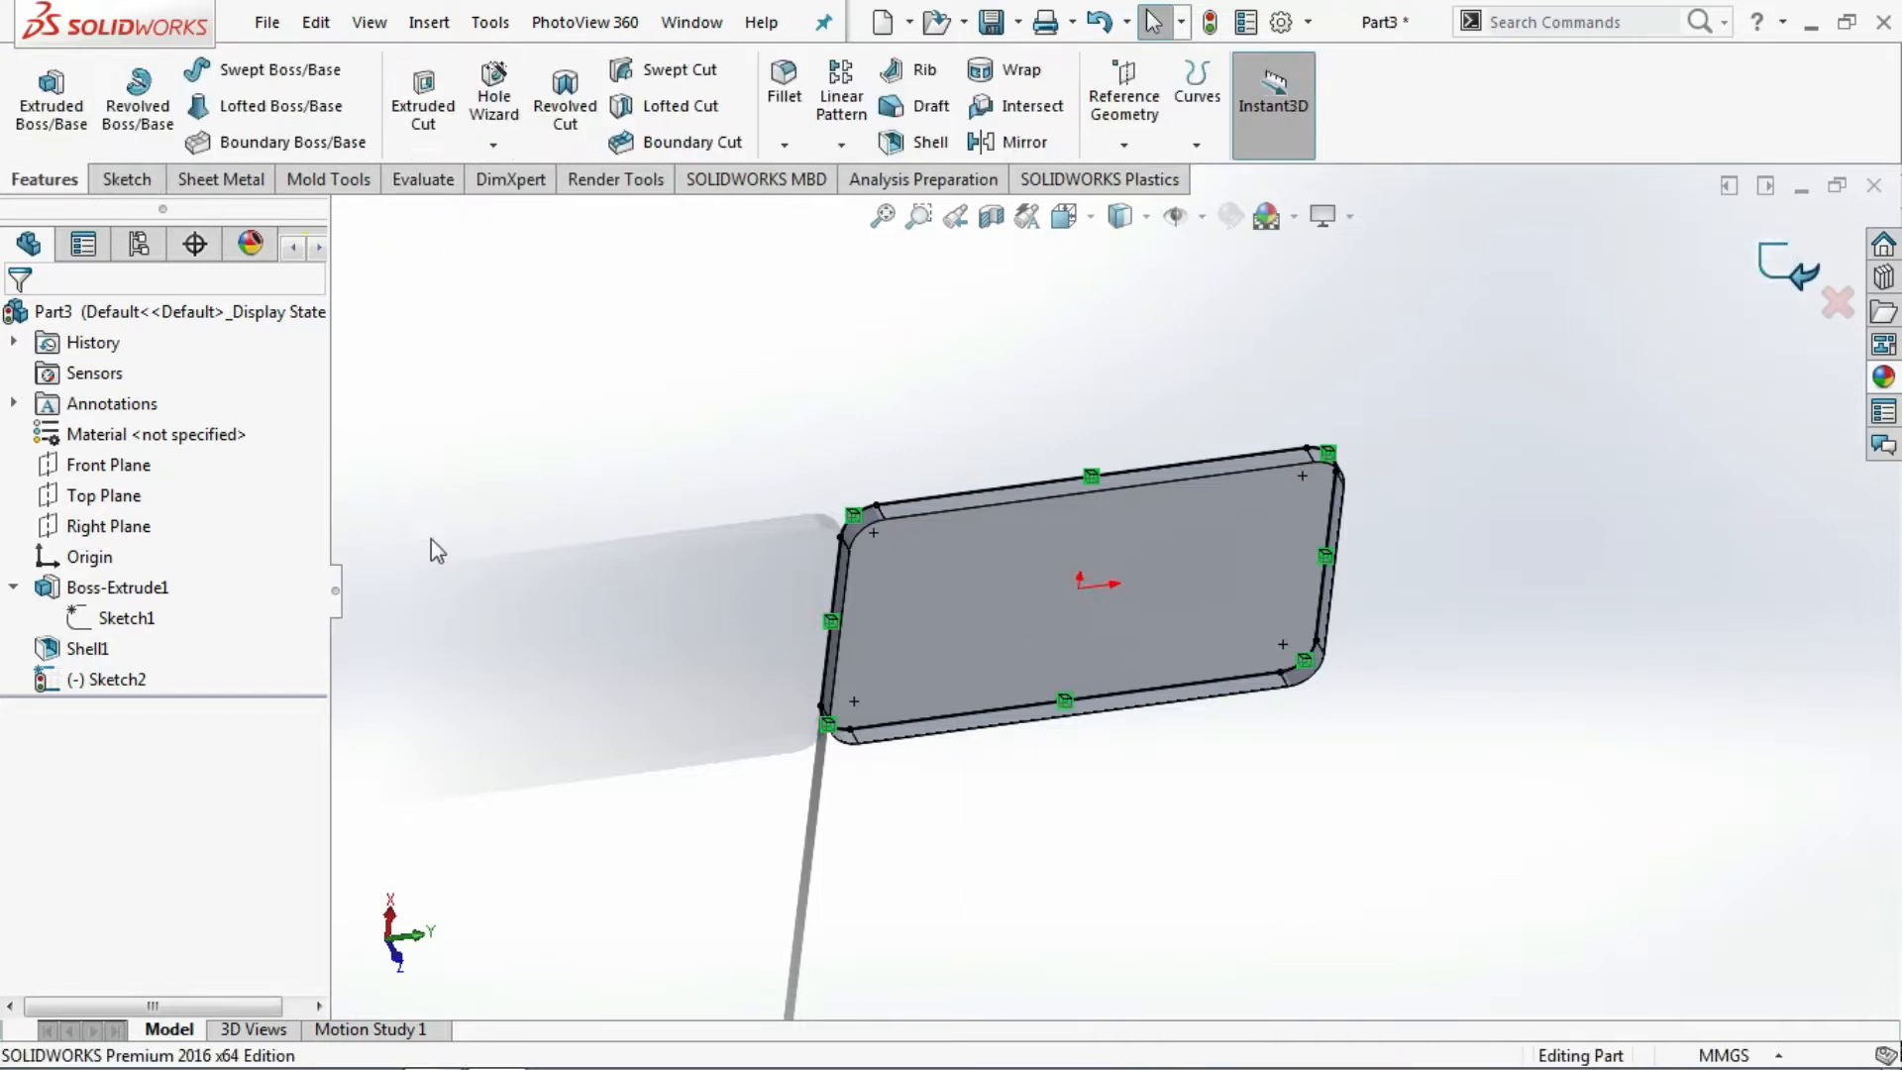
- Reopen the converted sketch and offset its complete outline slightly outward
{"action": "right_click", "coordinate": [112, 689]}
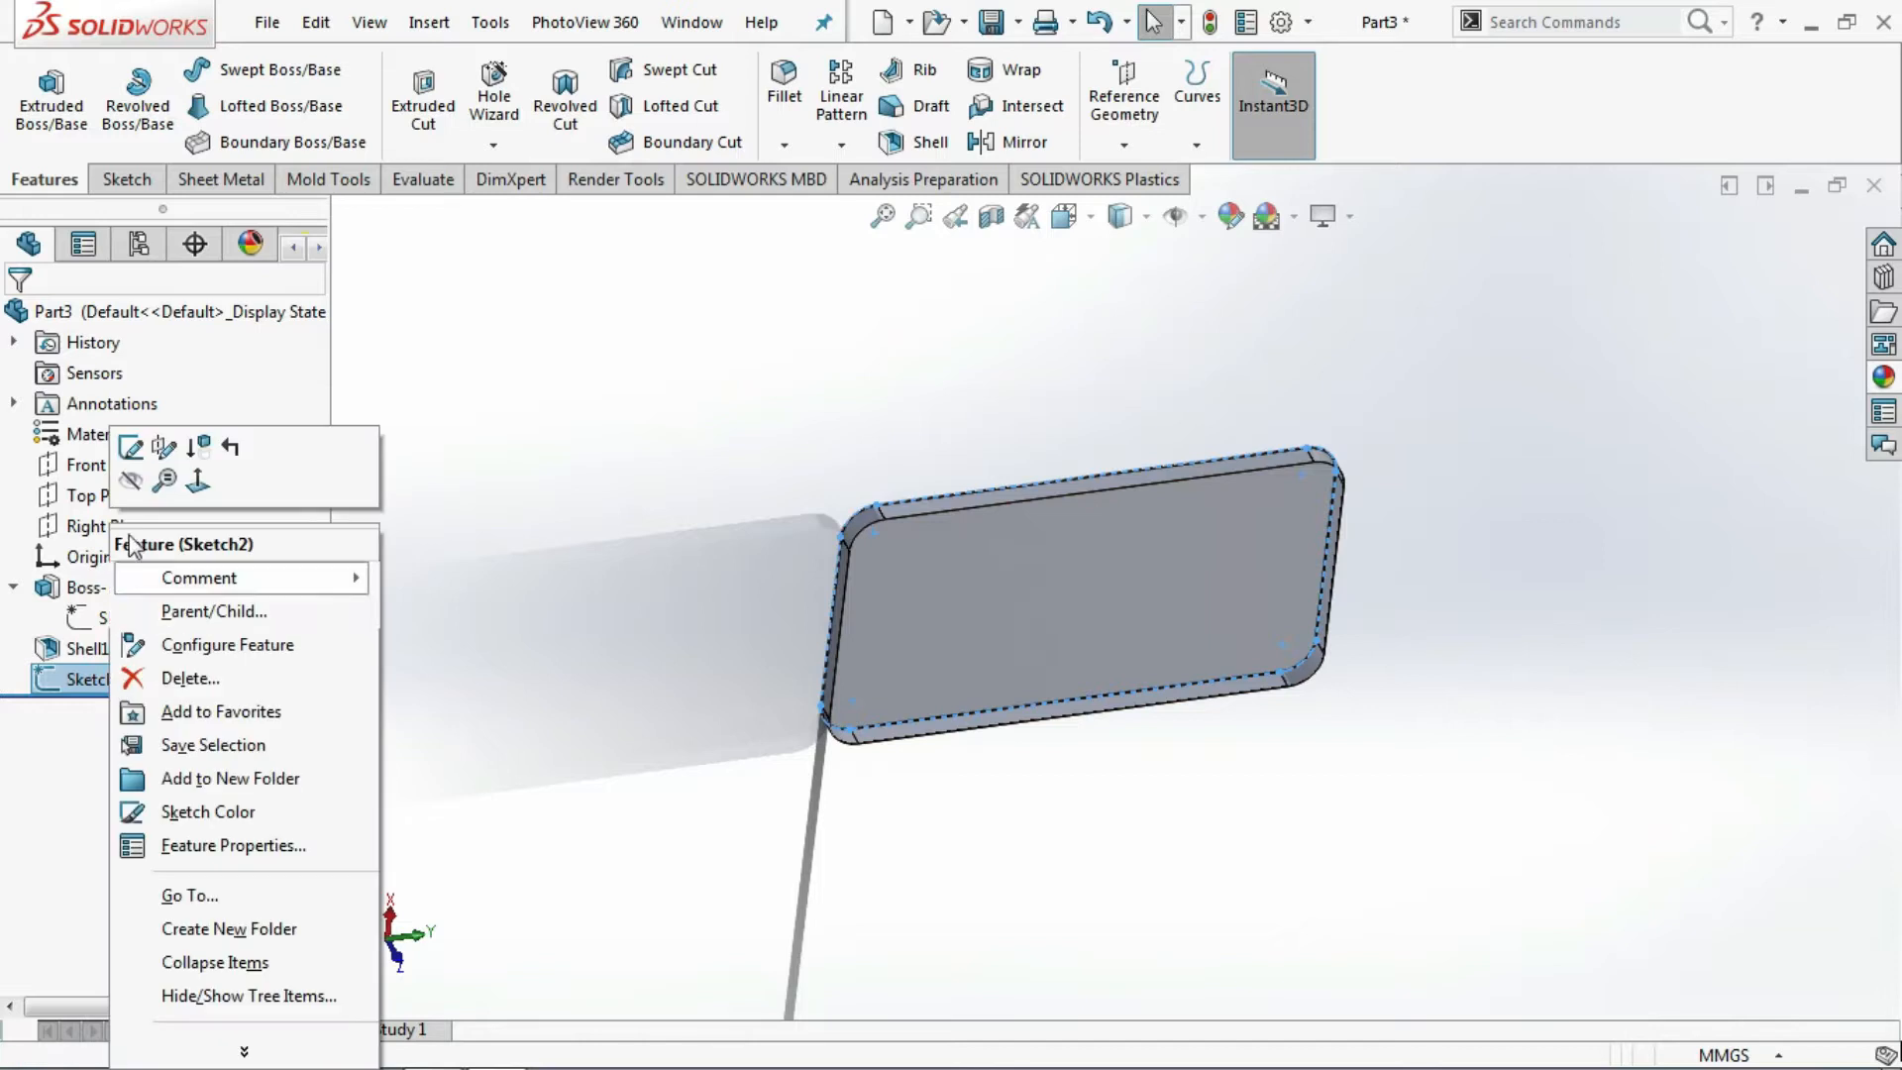
{"action": "left_click", "coordinate": [134, 448]}
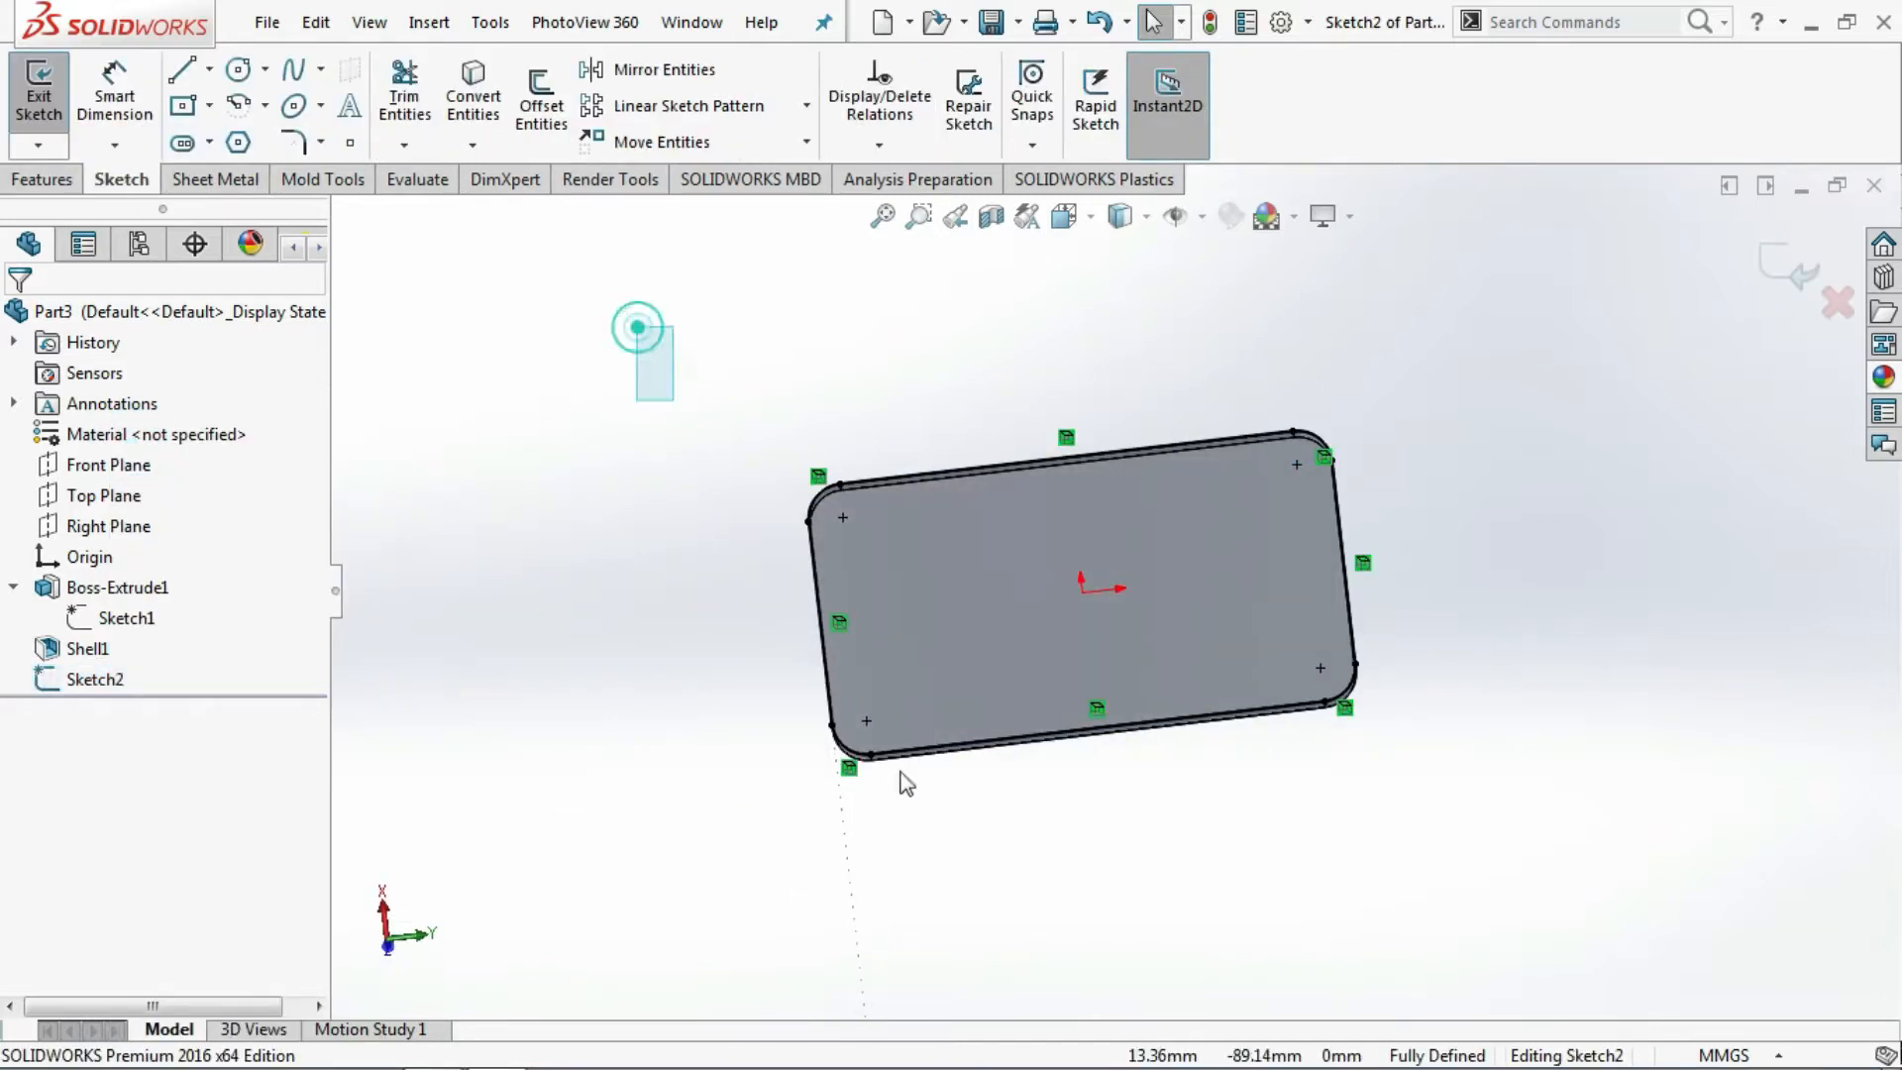
{"action": "left_click_drag", "start_coordinate": [905, 782], "coordinate": [1491, 931]}
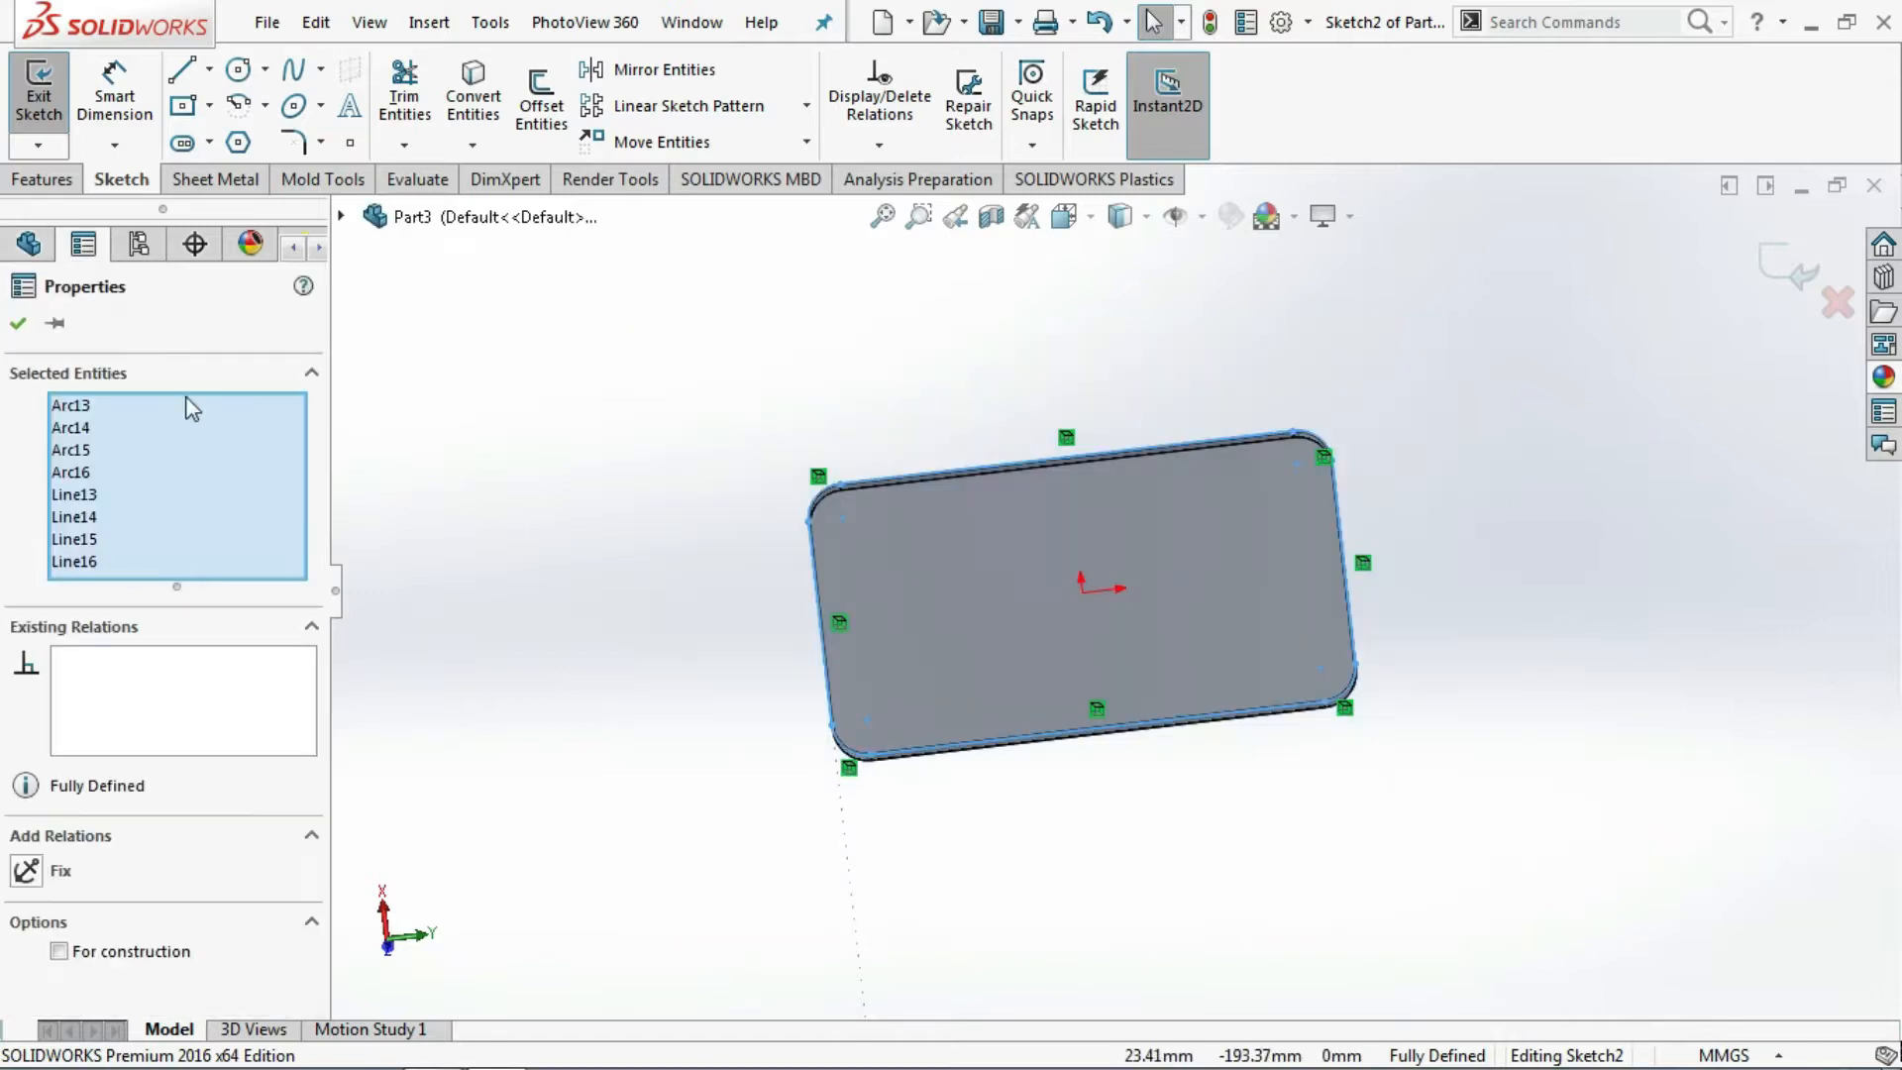
{"action": "left_click", "coordinate": [535, 109]}
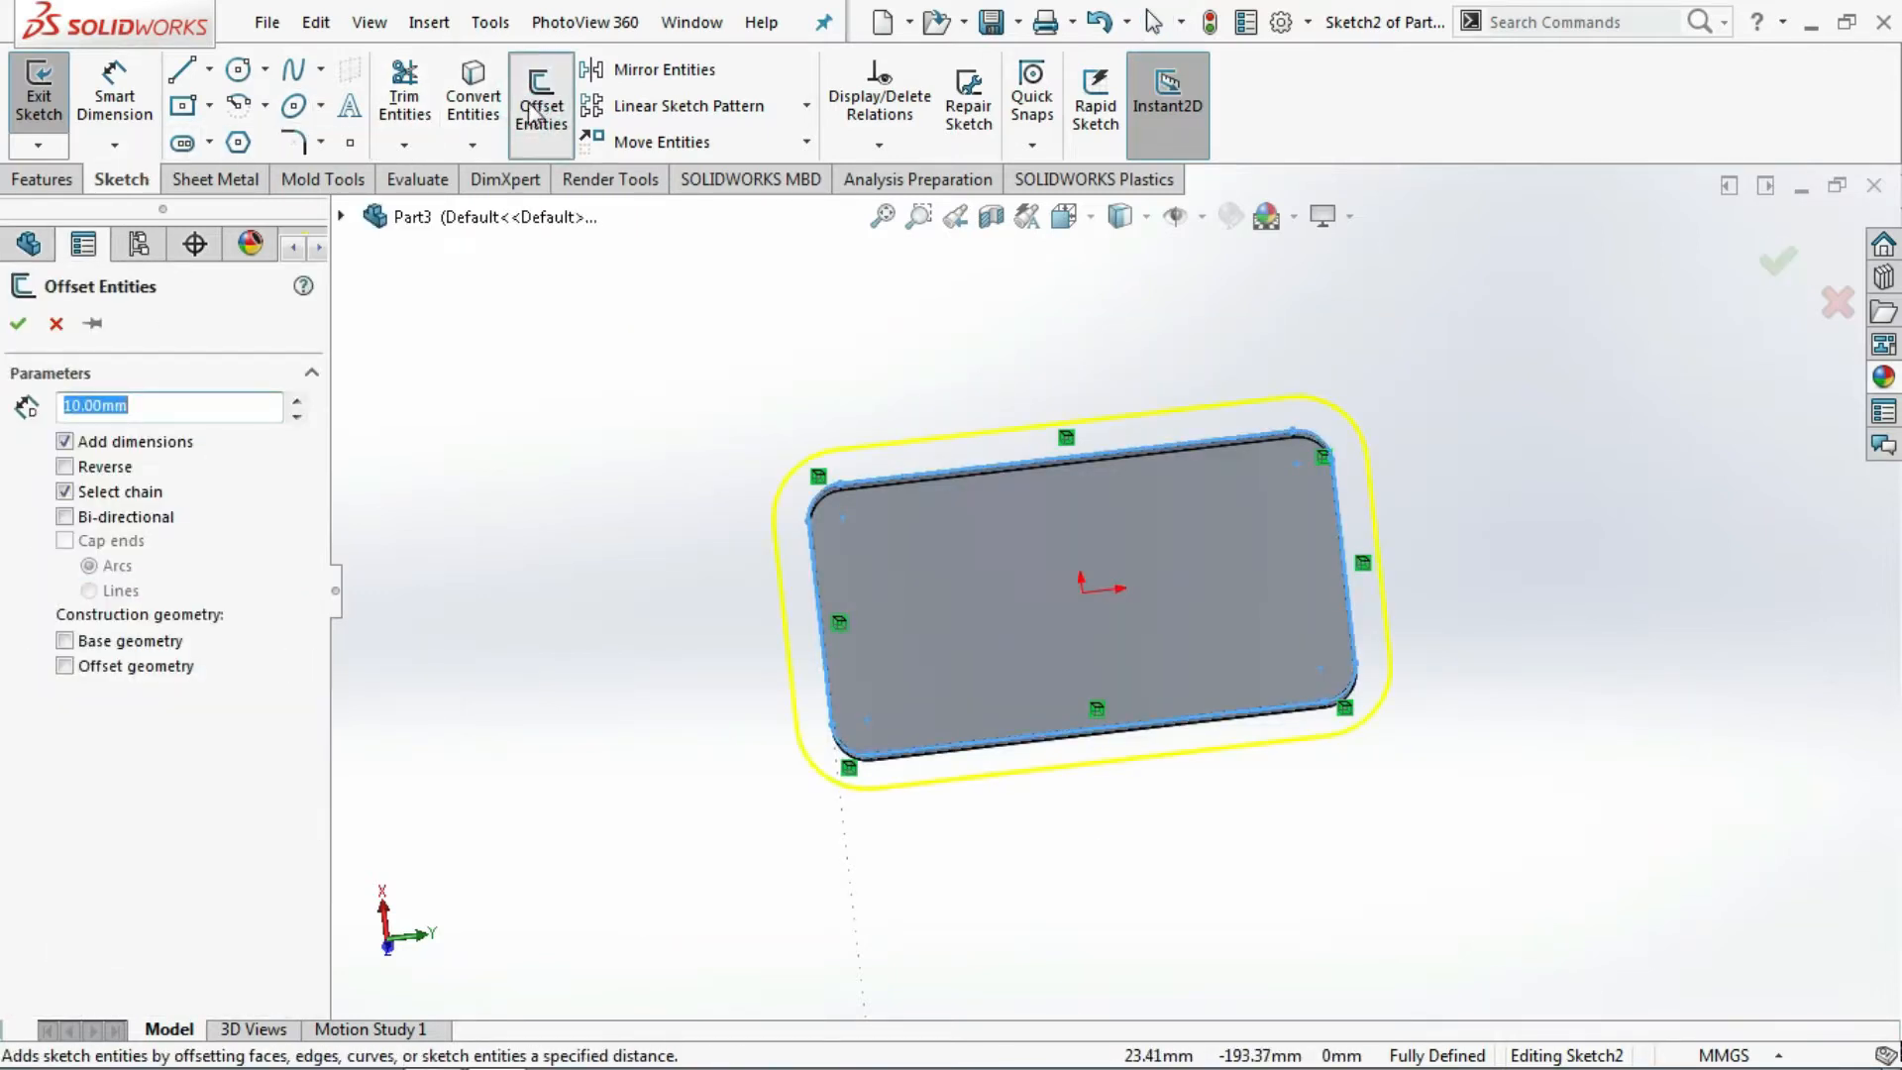
{"action": "left_click", "coordinate": [64, 466]}
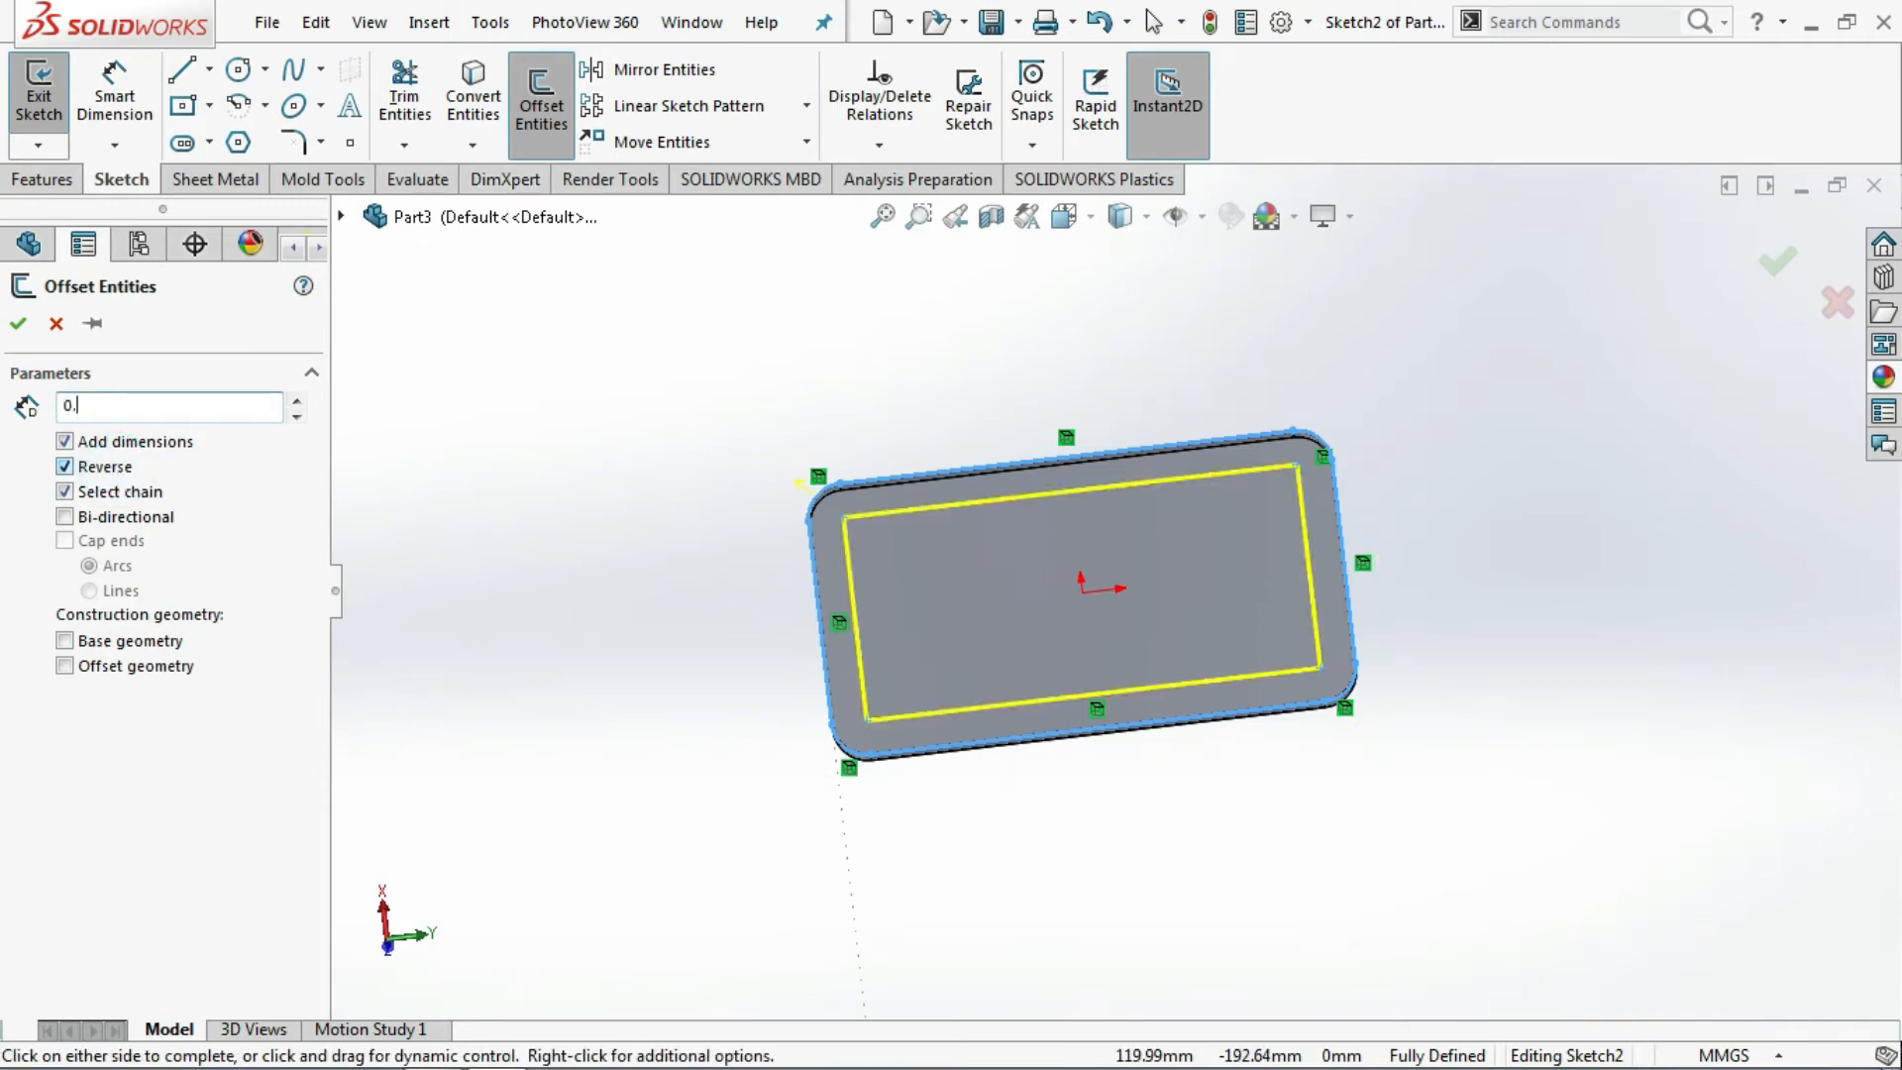
{"action": "left_click", "coordinate": [392, 401]}
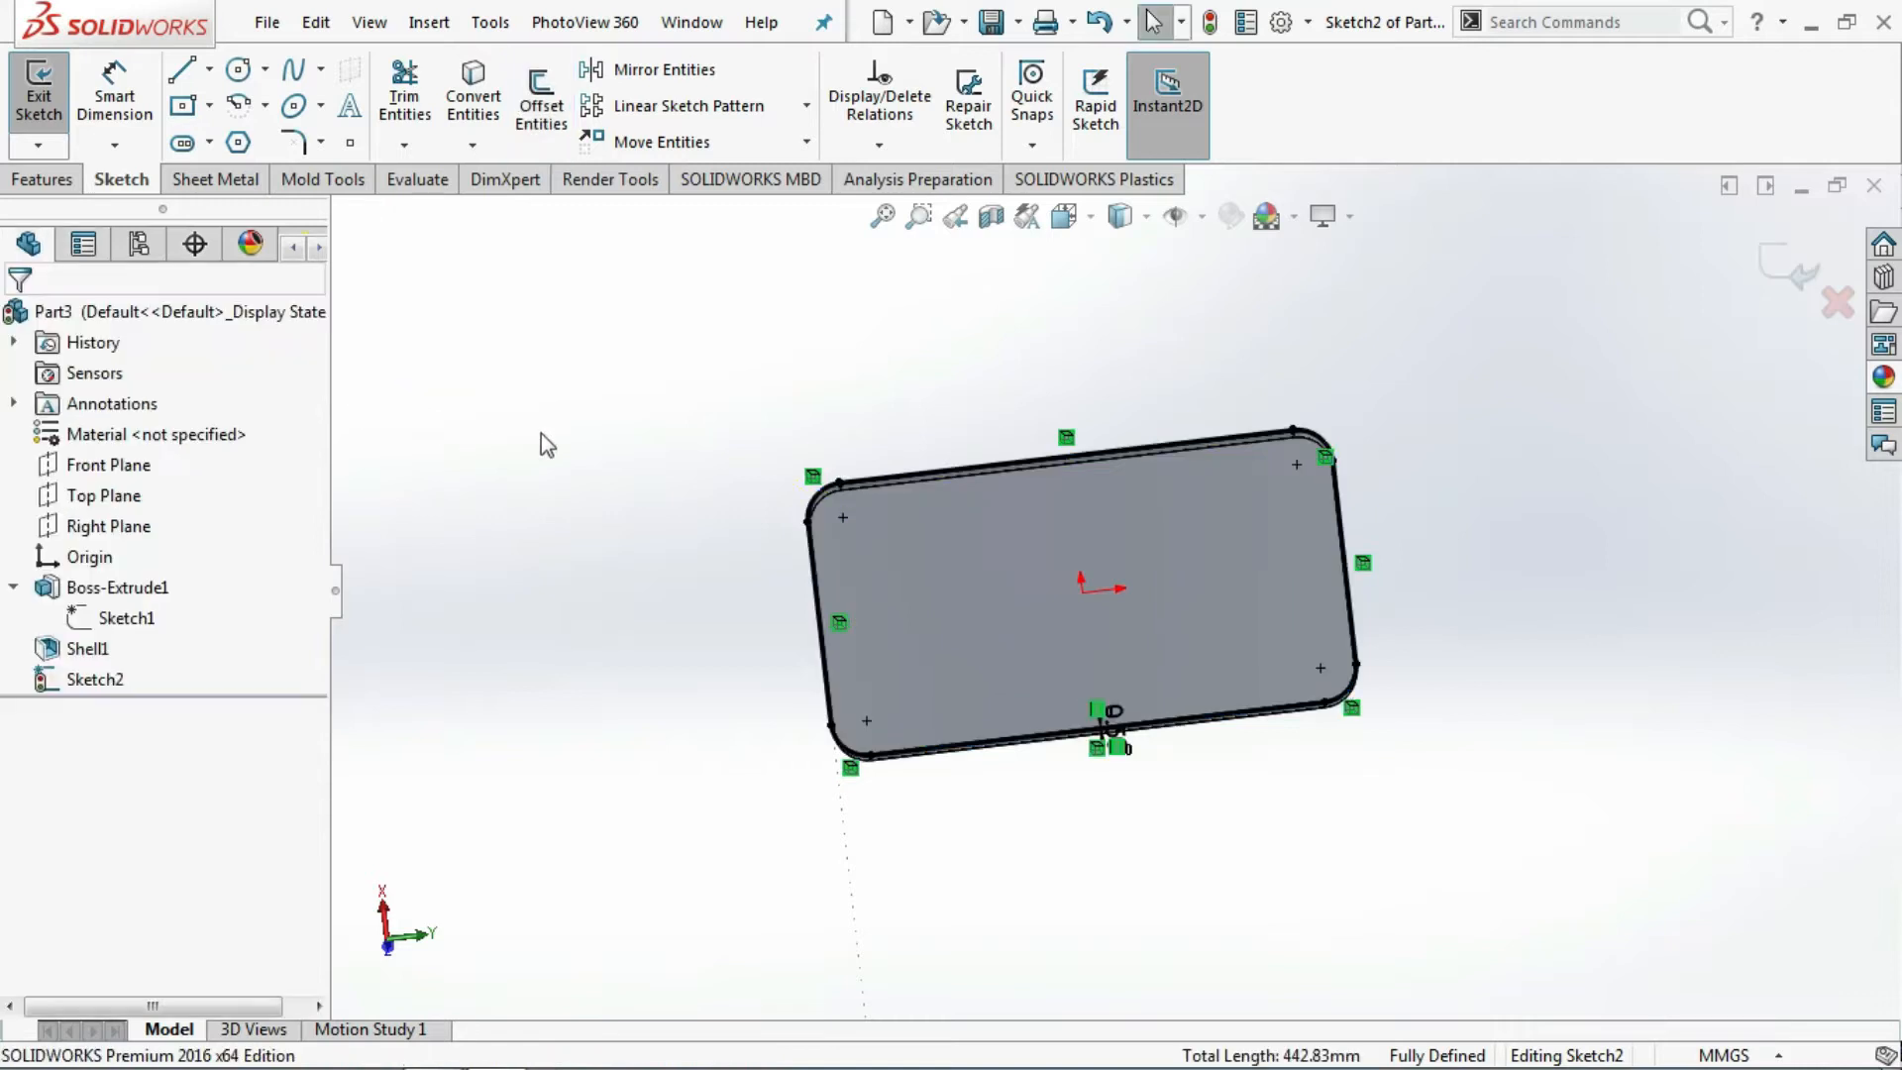
{"action": "scroll", "coordinate": [863, 497], "scroll_direction": "up", "scroll_amount": 2}
{"action": "scroll", "coordinate": [872, 491], "scroll_direction": "down", "scroll_amount": 5}
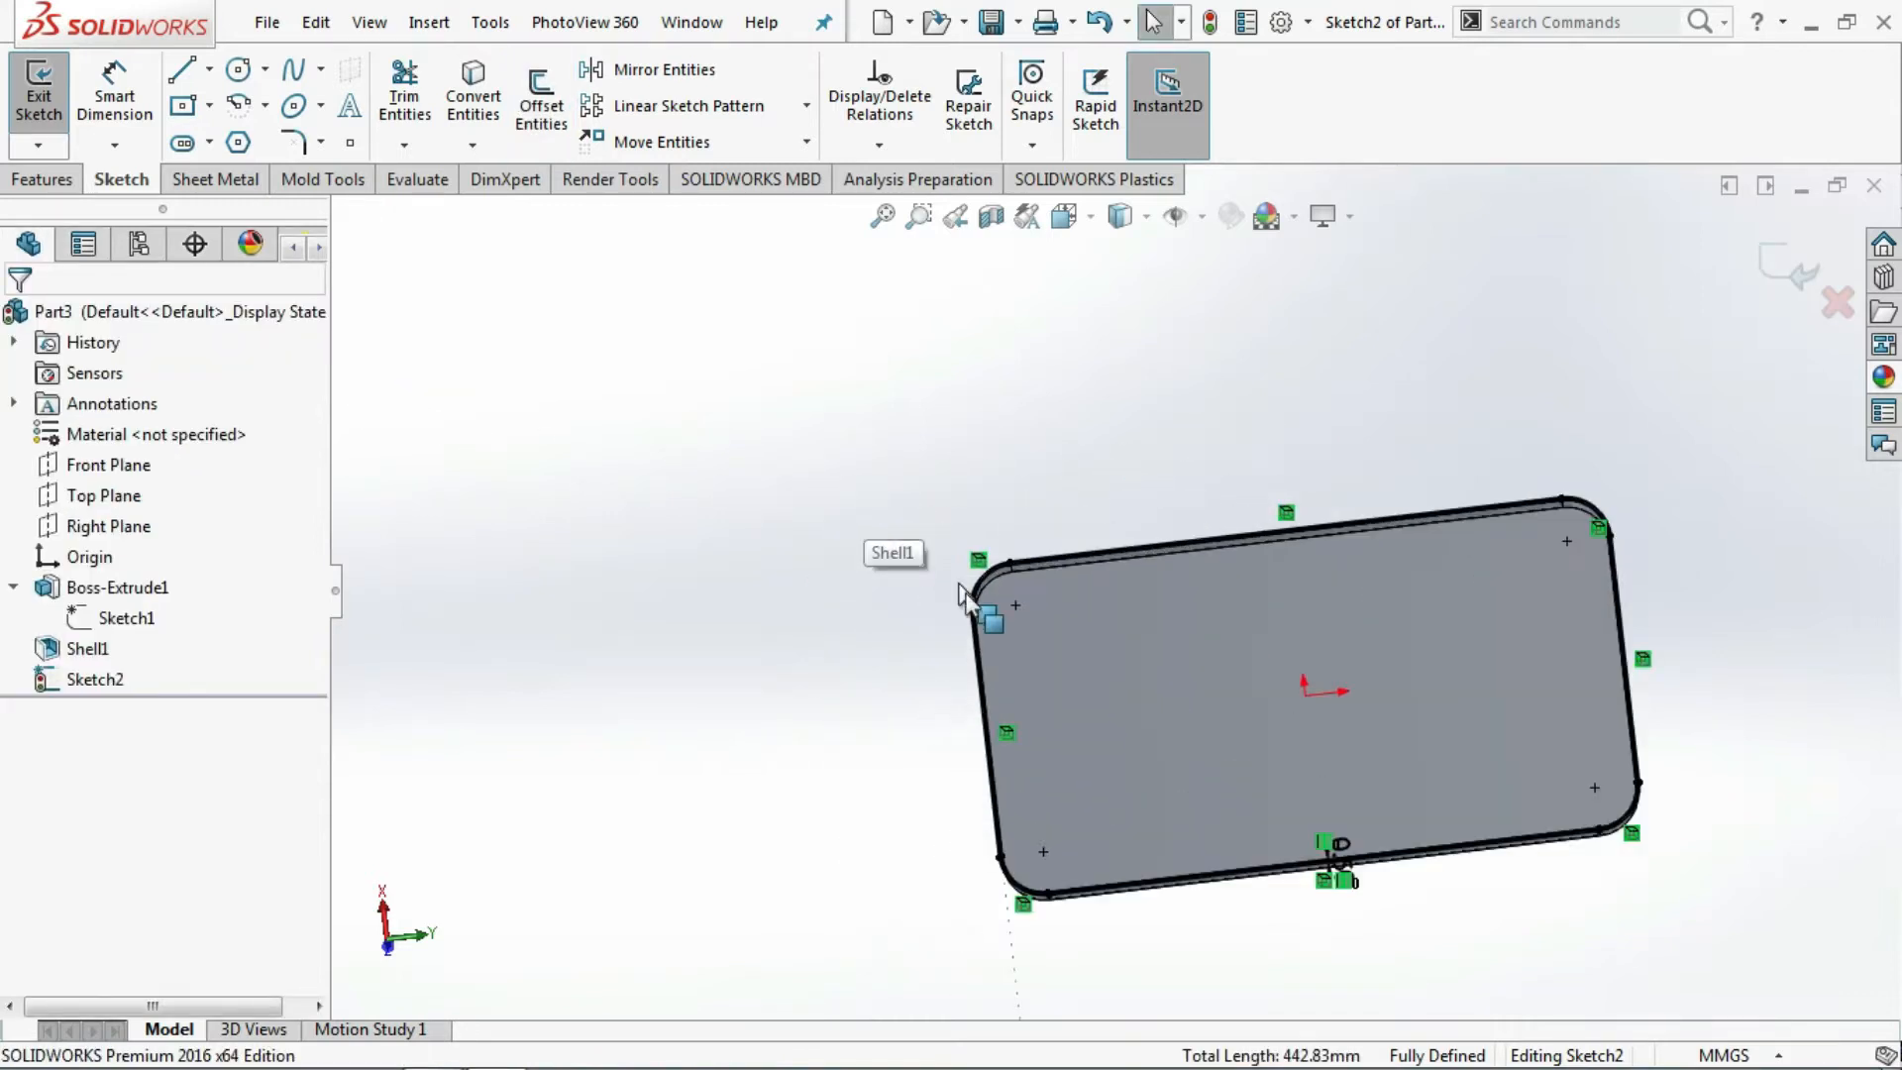
{"action": "scroll", "coordinate": [1050, 575], "scroll_direction": "down", "scroll_amount": 6}
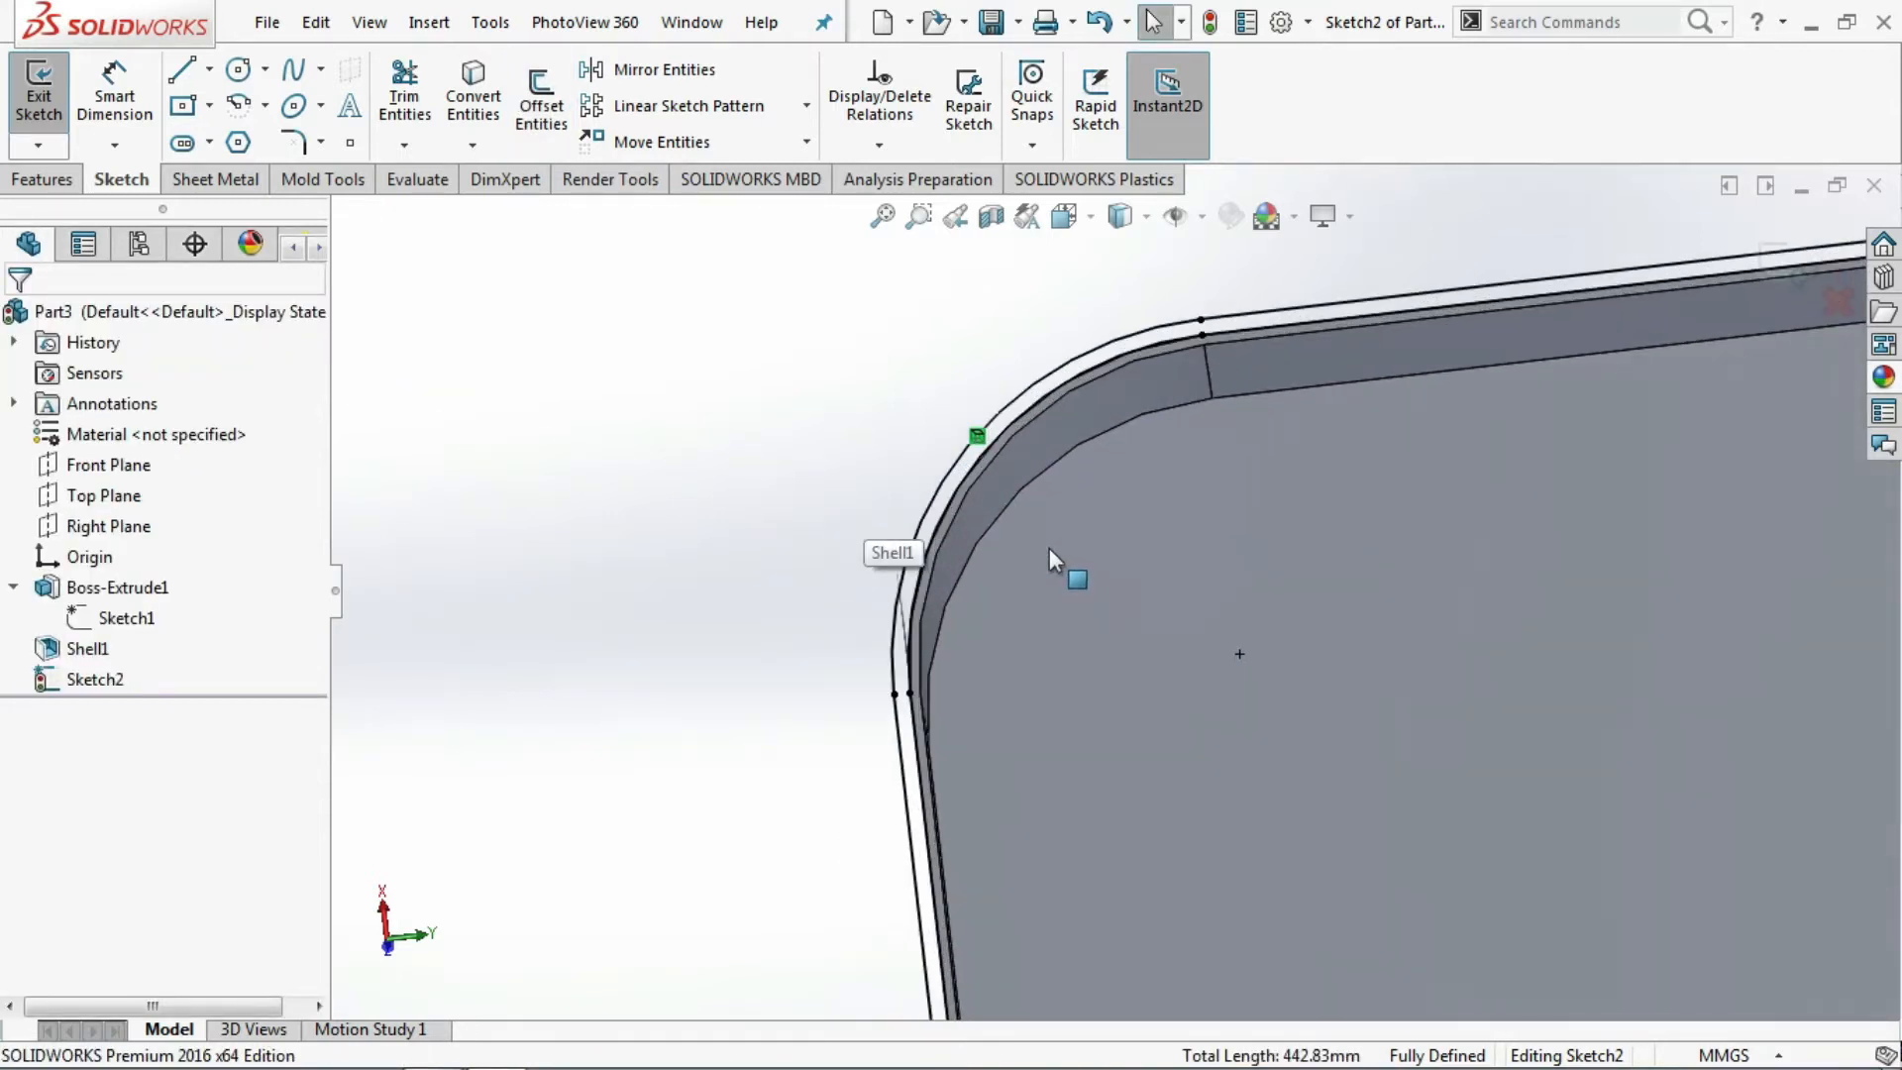
- Replace the outward offset with a 0.50 mm inward offset of the complete rounded rectangle outline
{"action": "middle_click_drag", "start_coordinate": [1049, 545], "coordinate": [1091, 551]}
{"action": "scroll", "coordinate": [1091, 551], "scroll_direction": "up", "scroll_amount": 5}
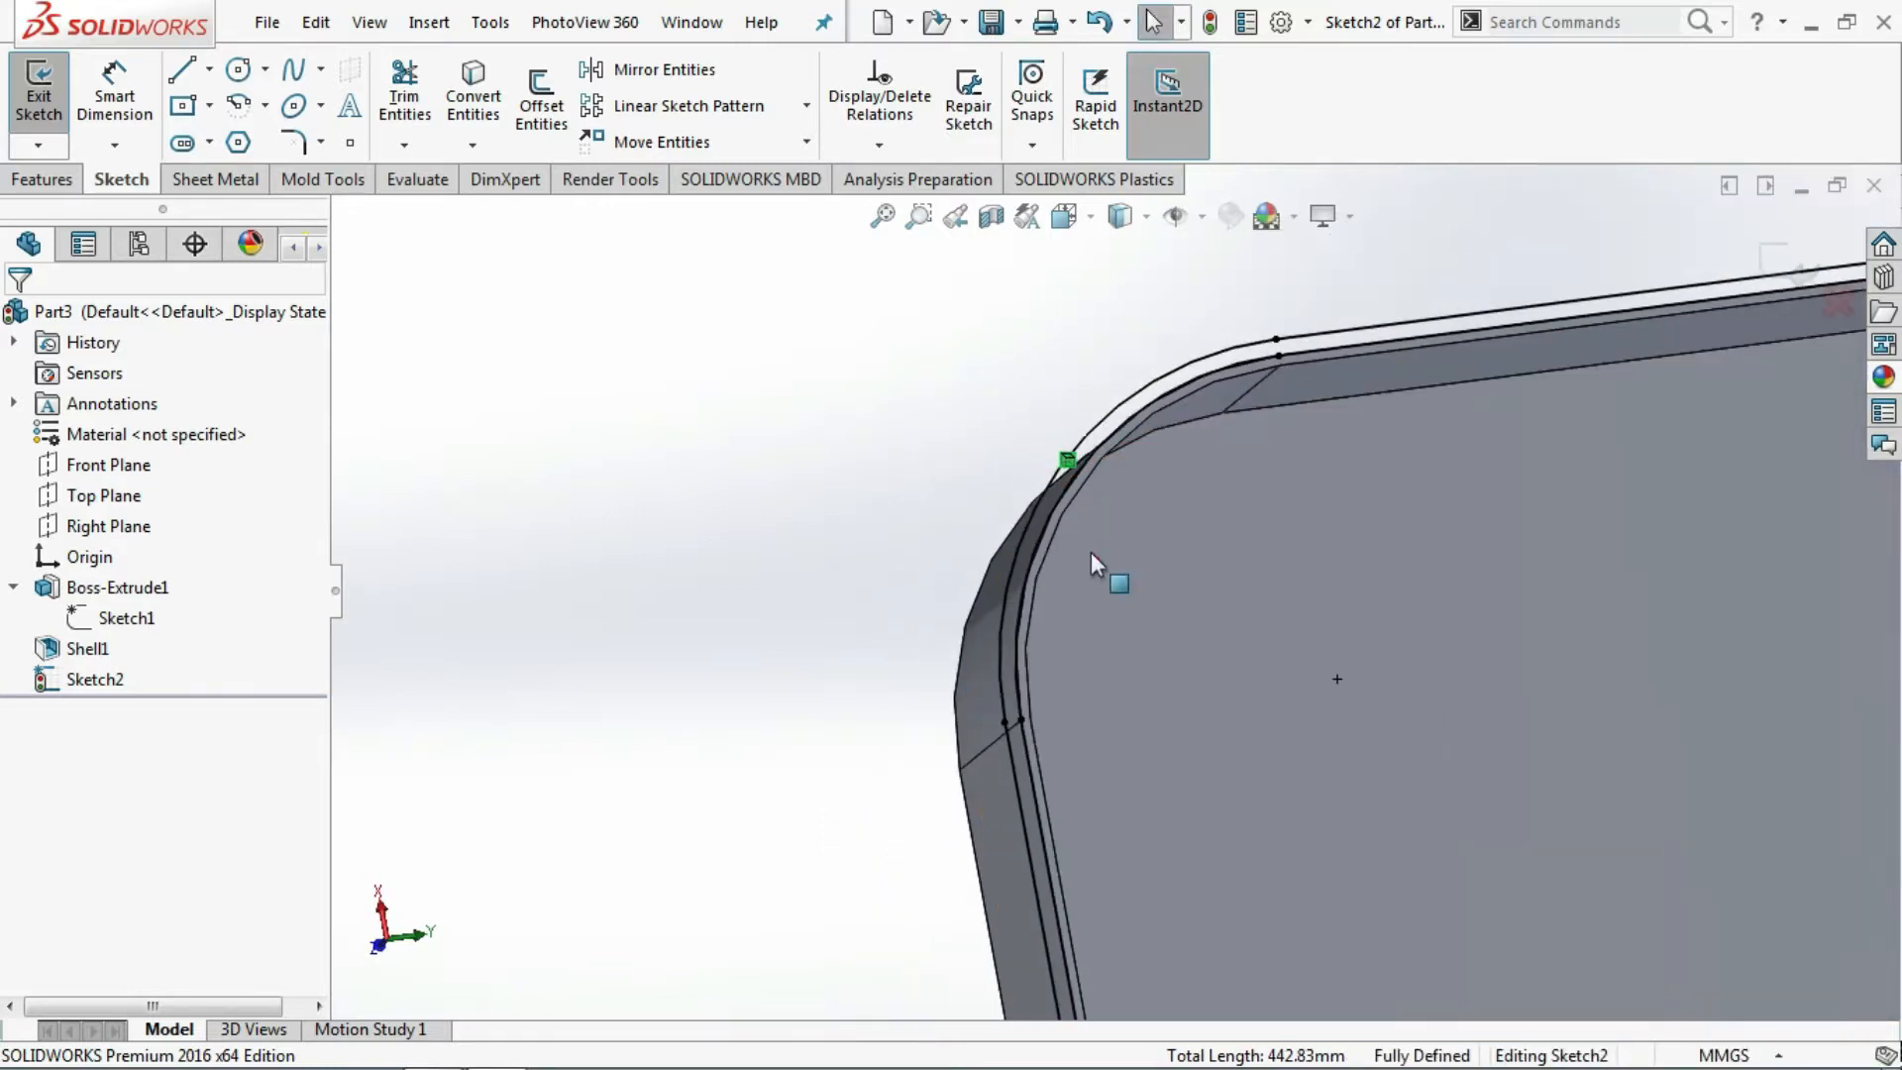
{"action": "scroll", "coordinate": [1090, 551], "scroll_direction": "up", "scroll_amount": 3}
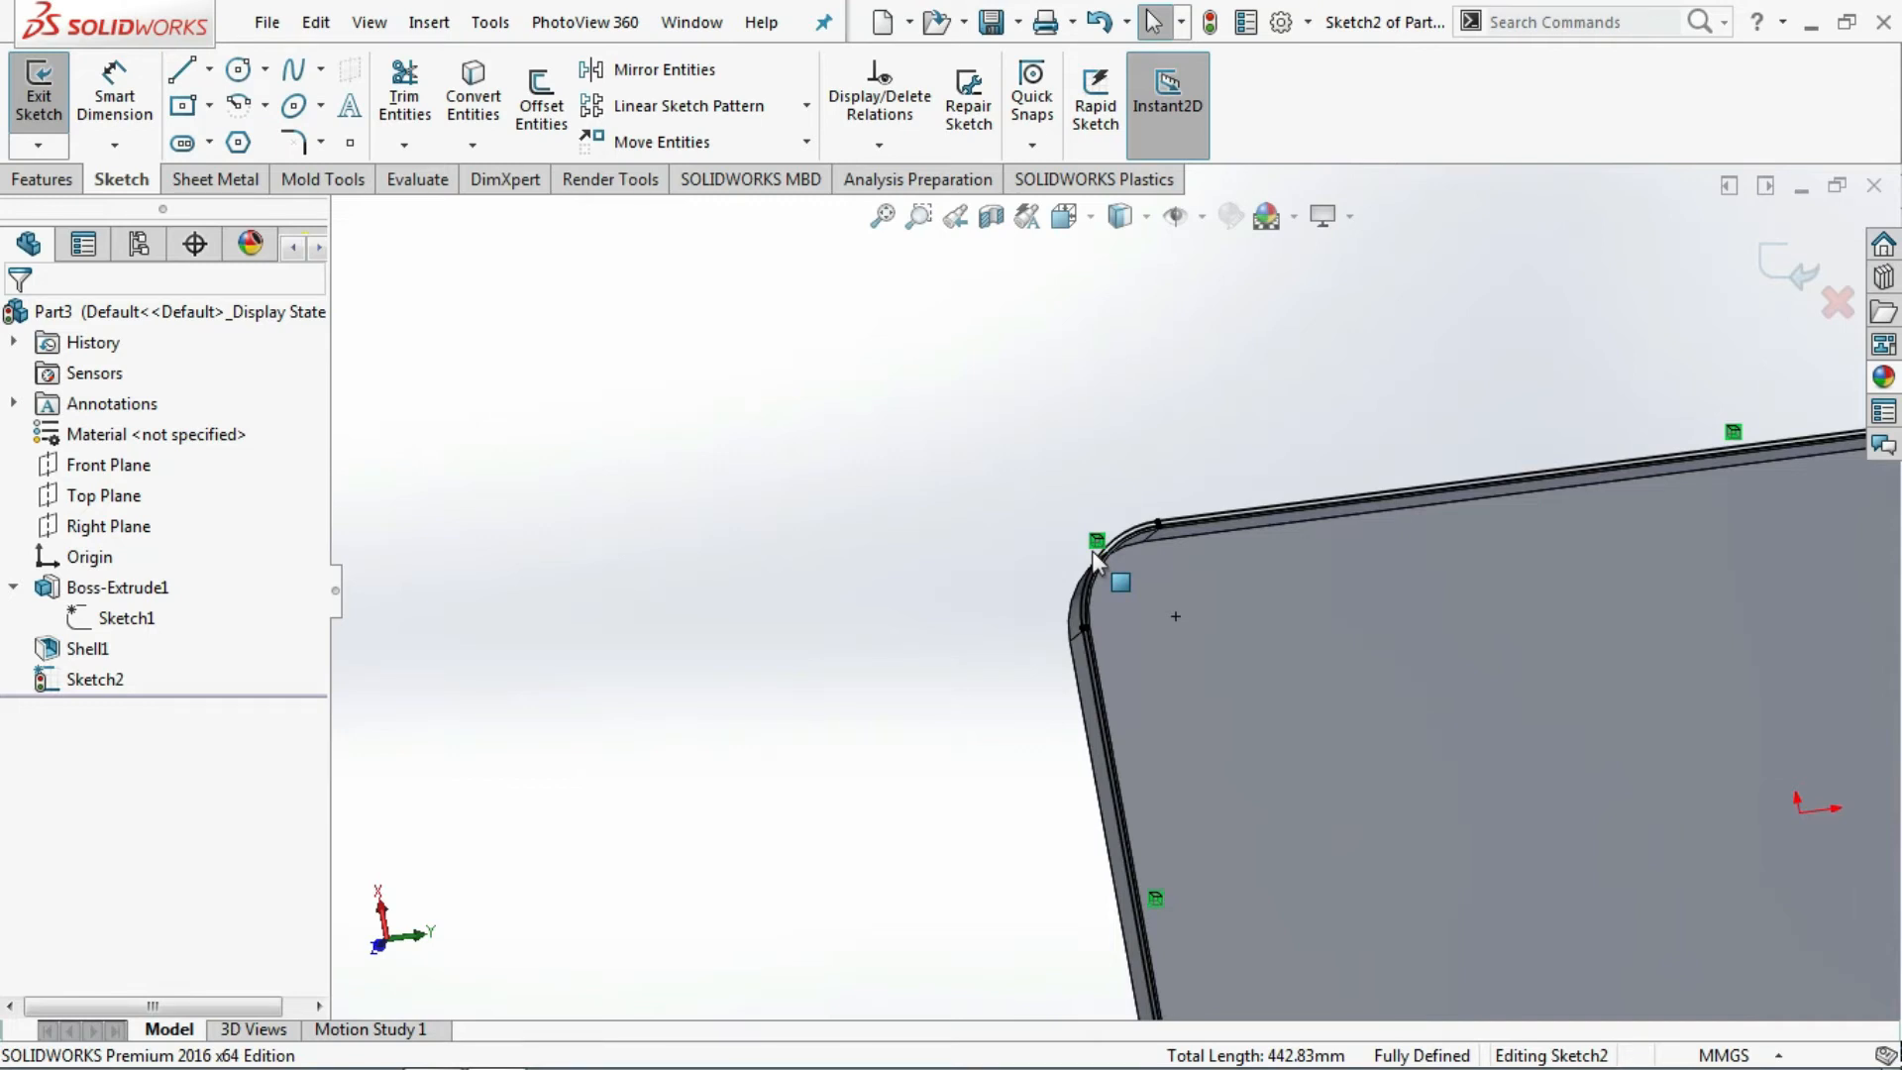
{"action": "scroll", "coordinate": [1111, 556], "scroll_direction": "up", "scroll_amount": 5}
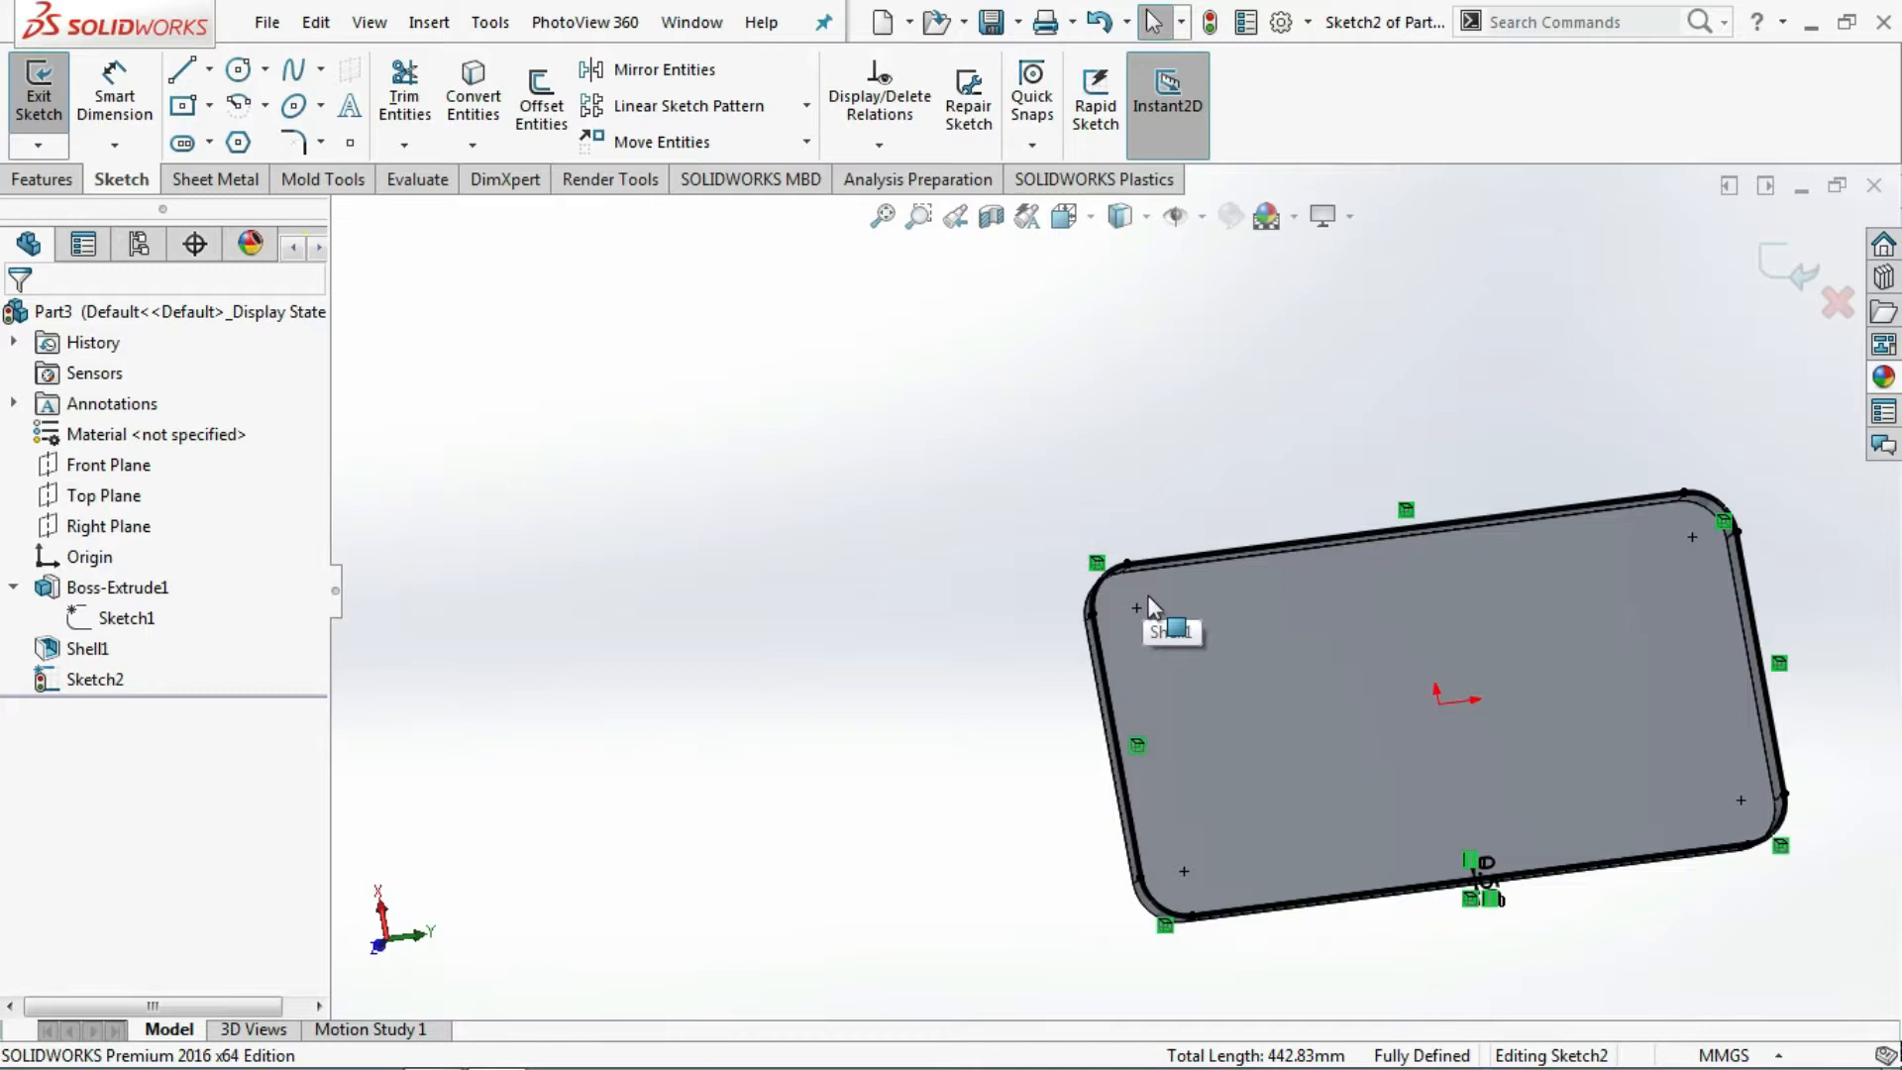
{"action": "key", "text": "ctrl+a"}
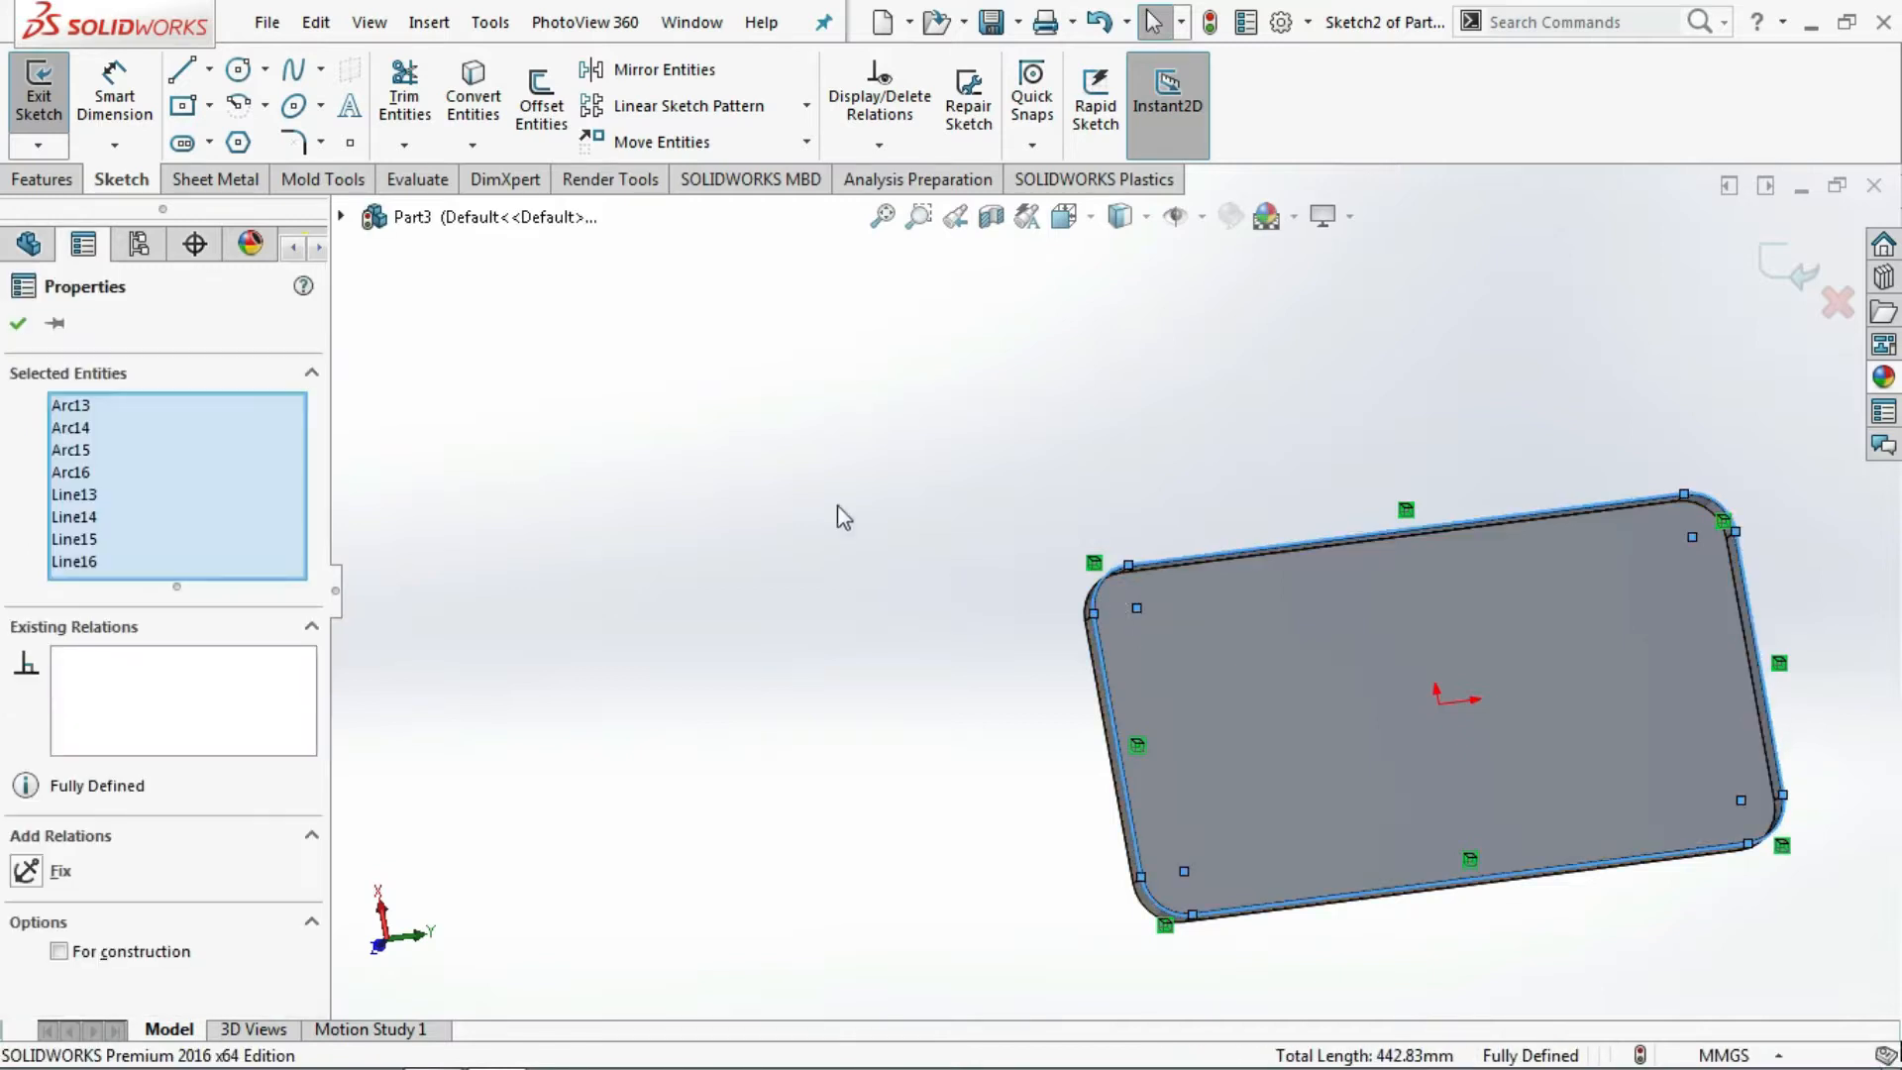
{"action": "left_click", "coordinate": [535, 111]}
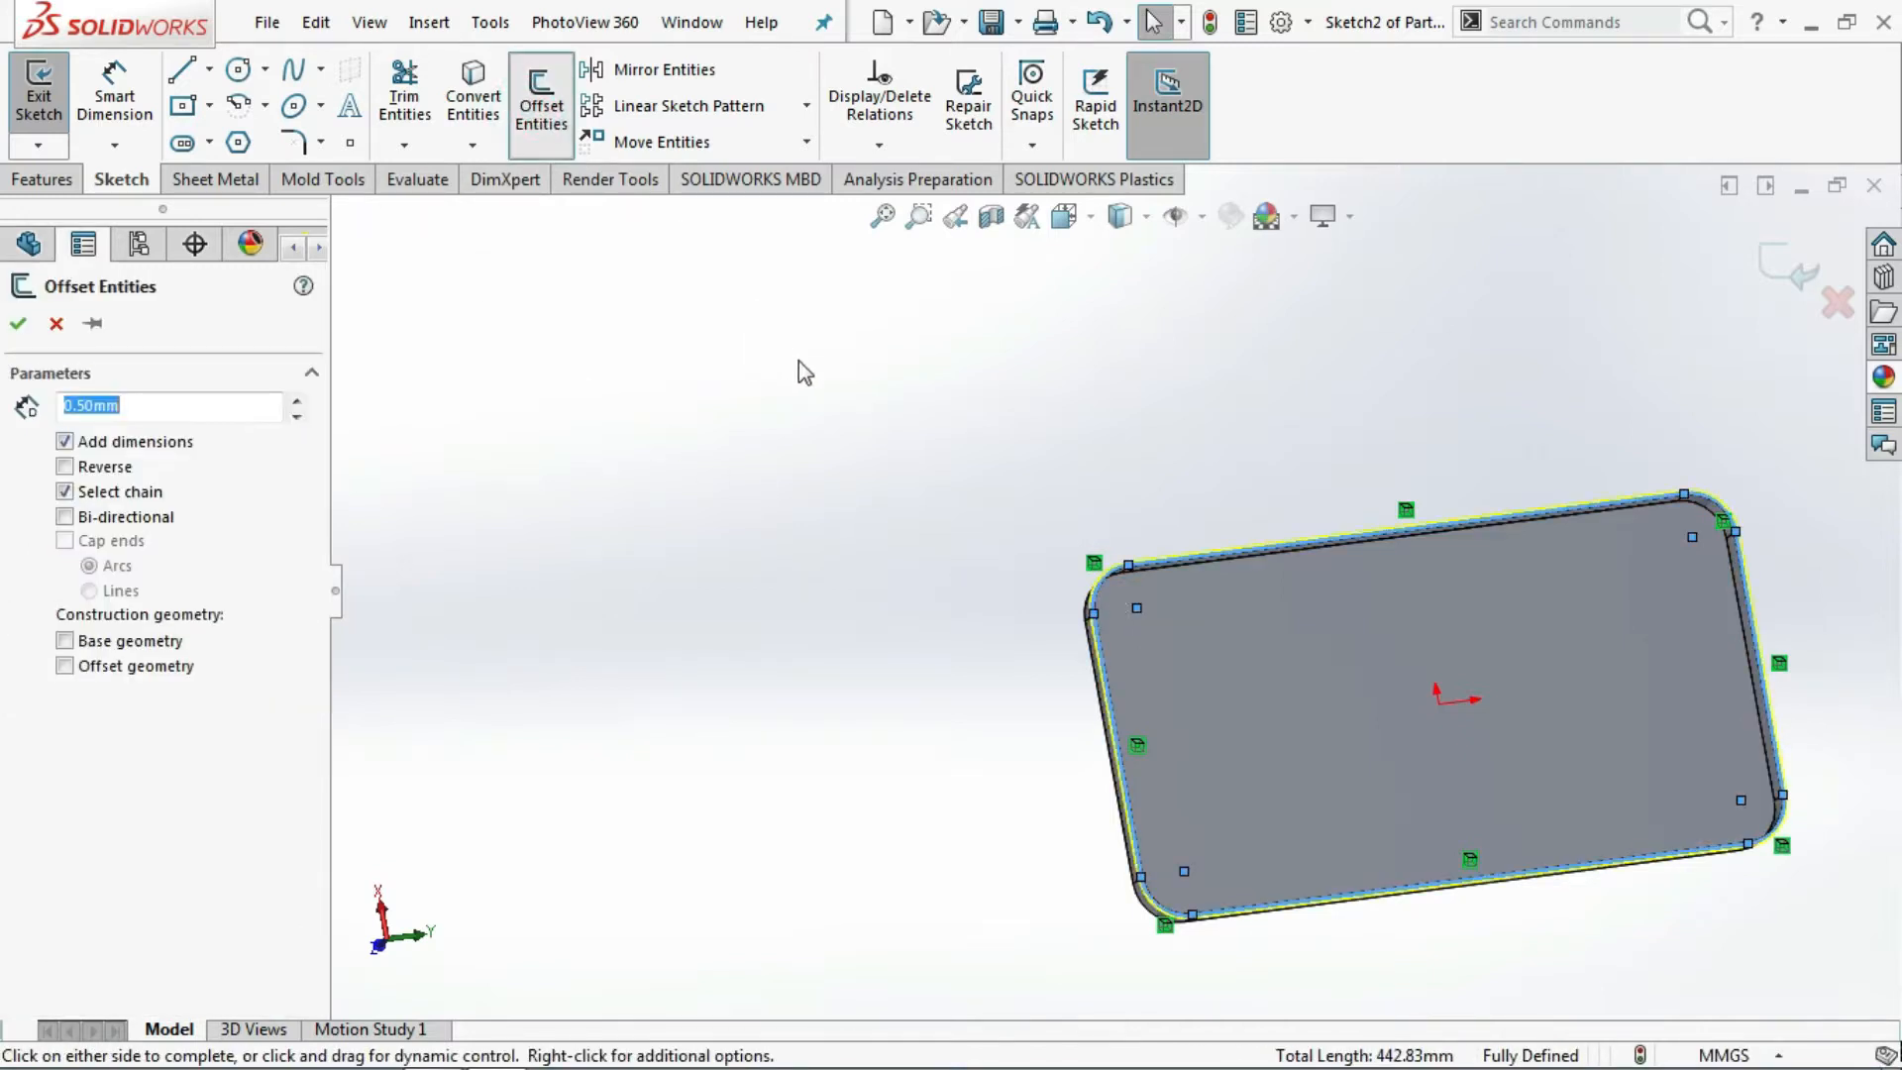
{"action": "scroll", "coordinate": [1204, 579], "scroll_direction": "down", "scroll_amount": 5}
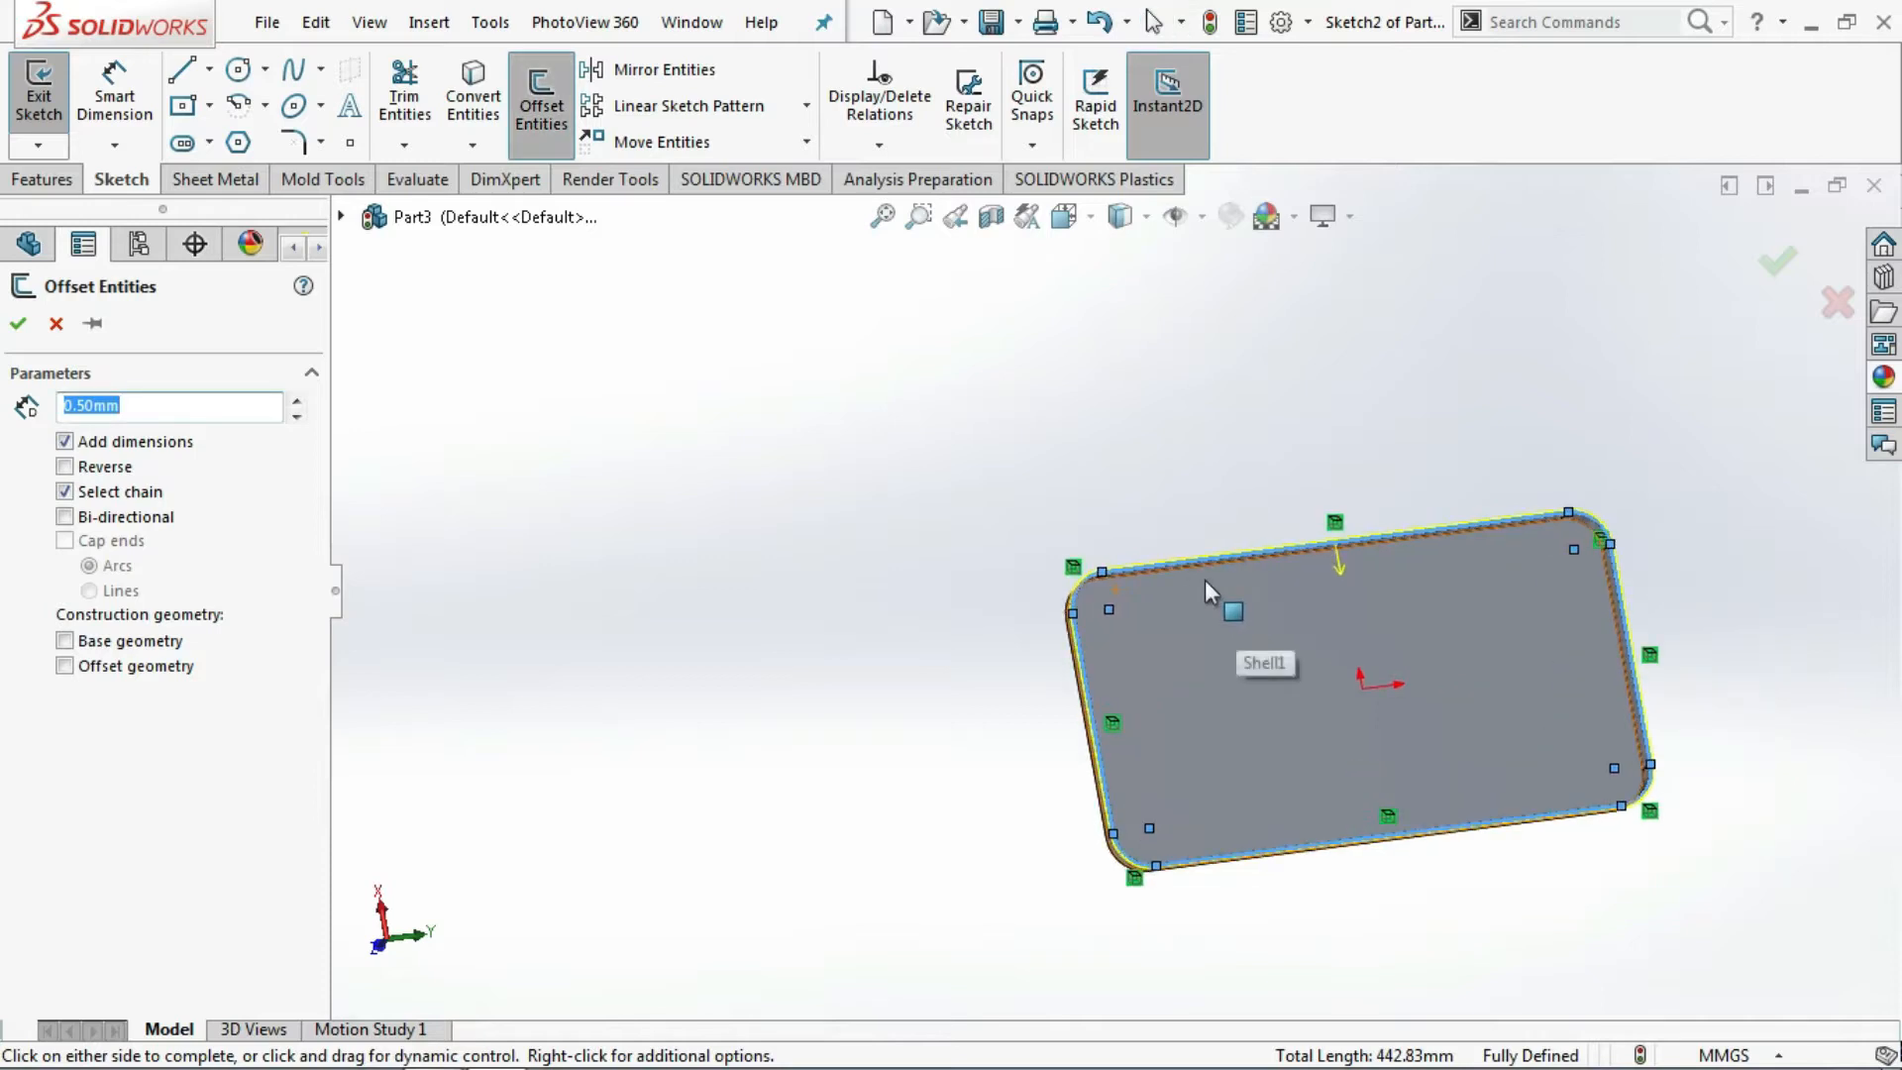
{"action": "scroll", "coordinate": [1205, 580], "scroll_direction": "down", "scroll_amount": 3}
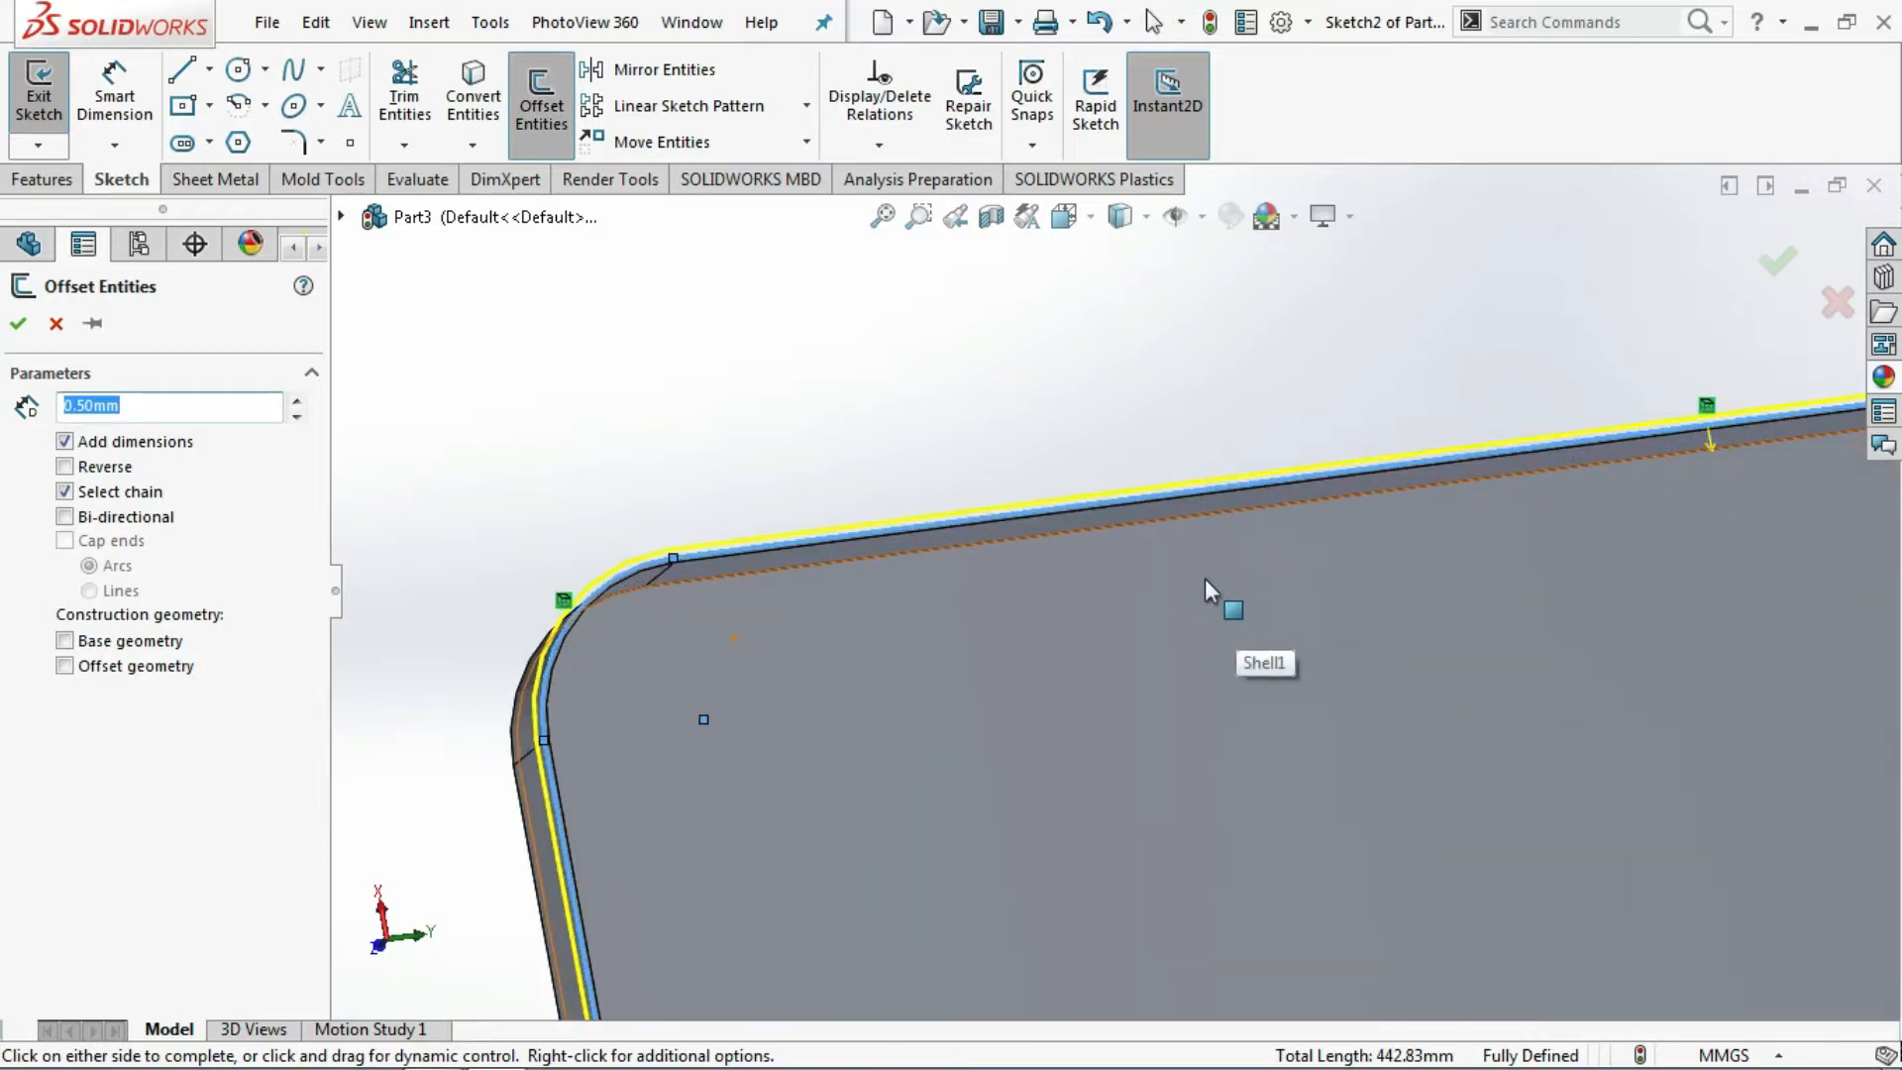
{"action": "left_click", "coordinate": [104, 466]}
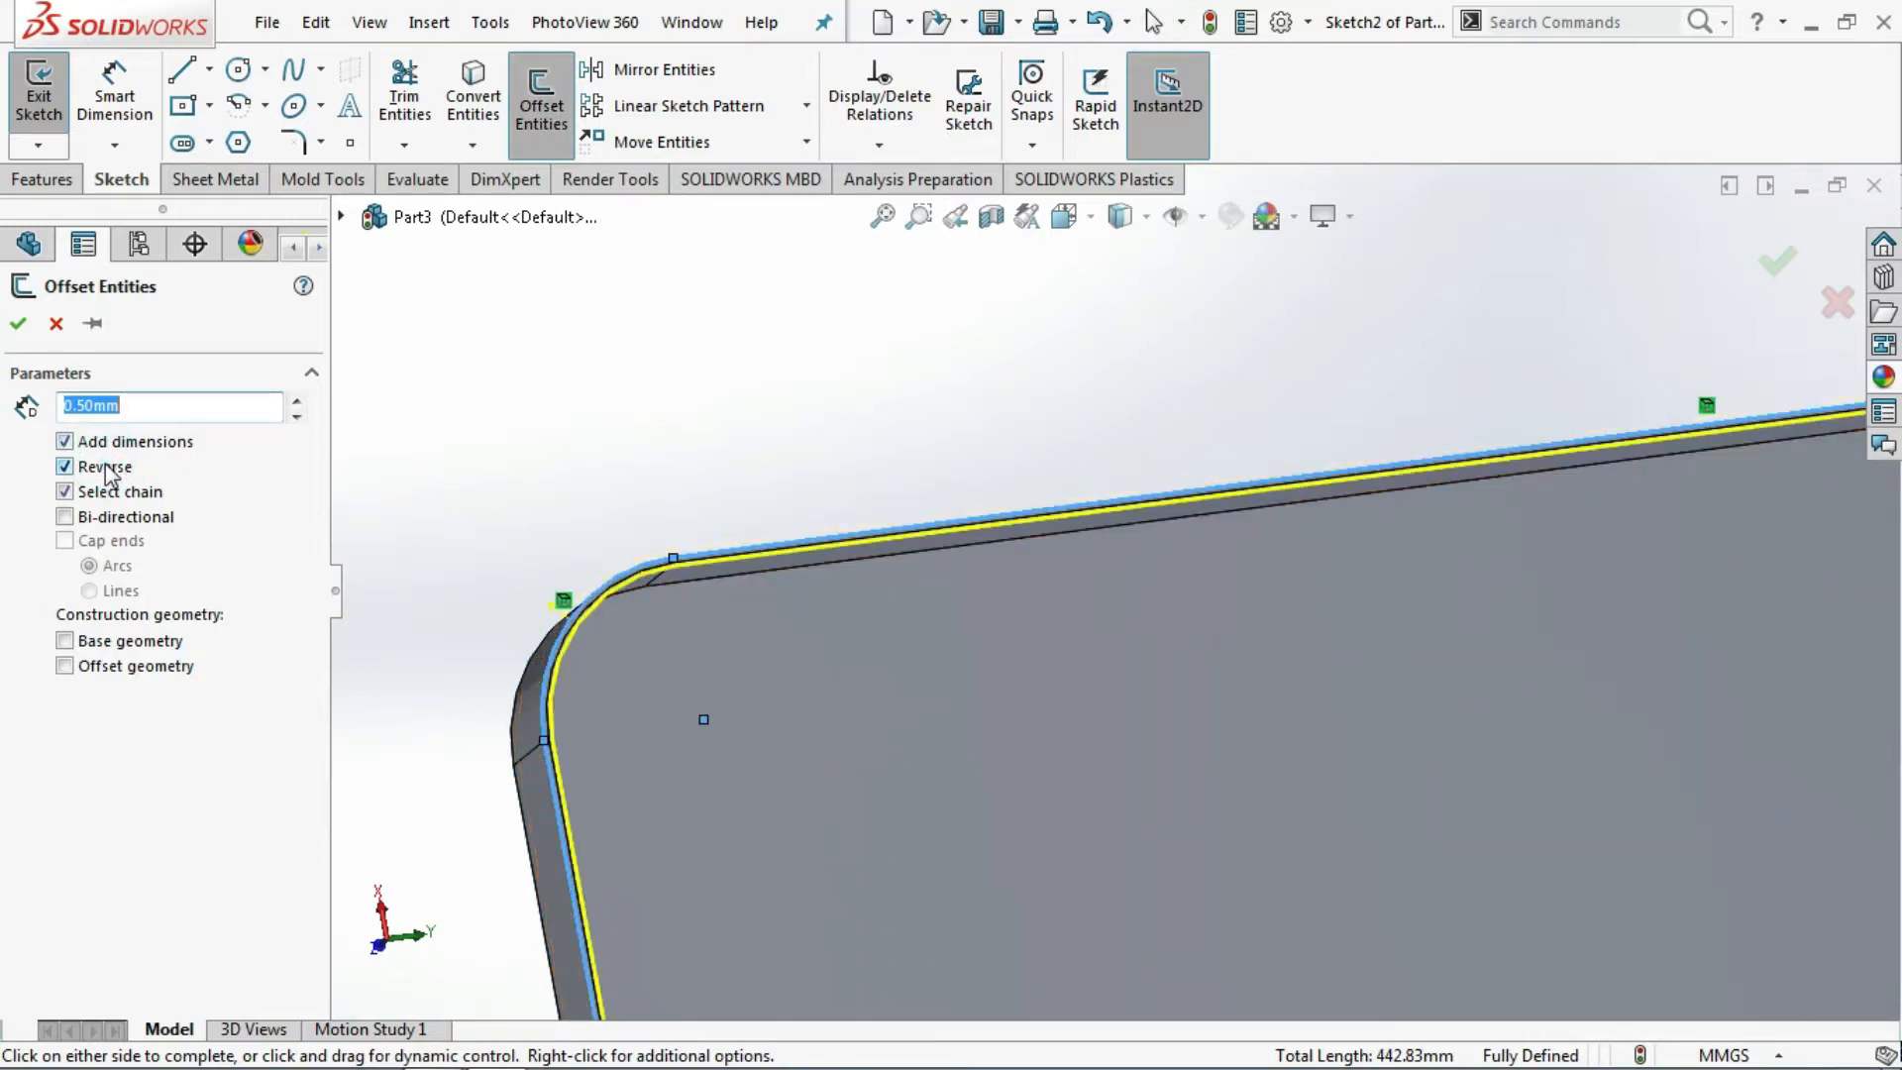
{"action": "left_click", "coordinate": [21, 323]}
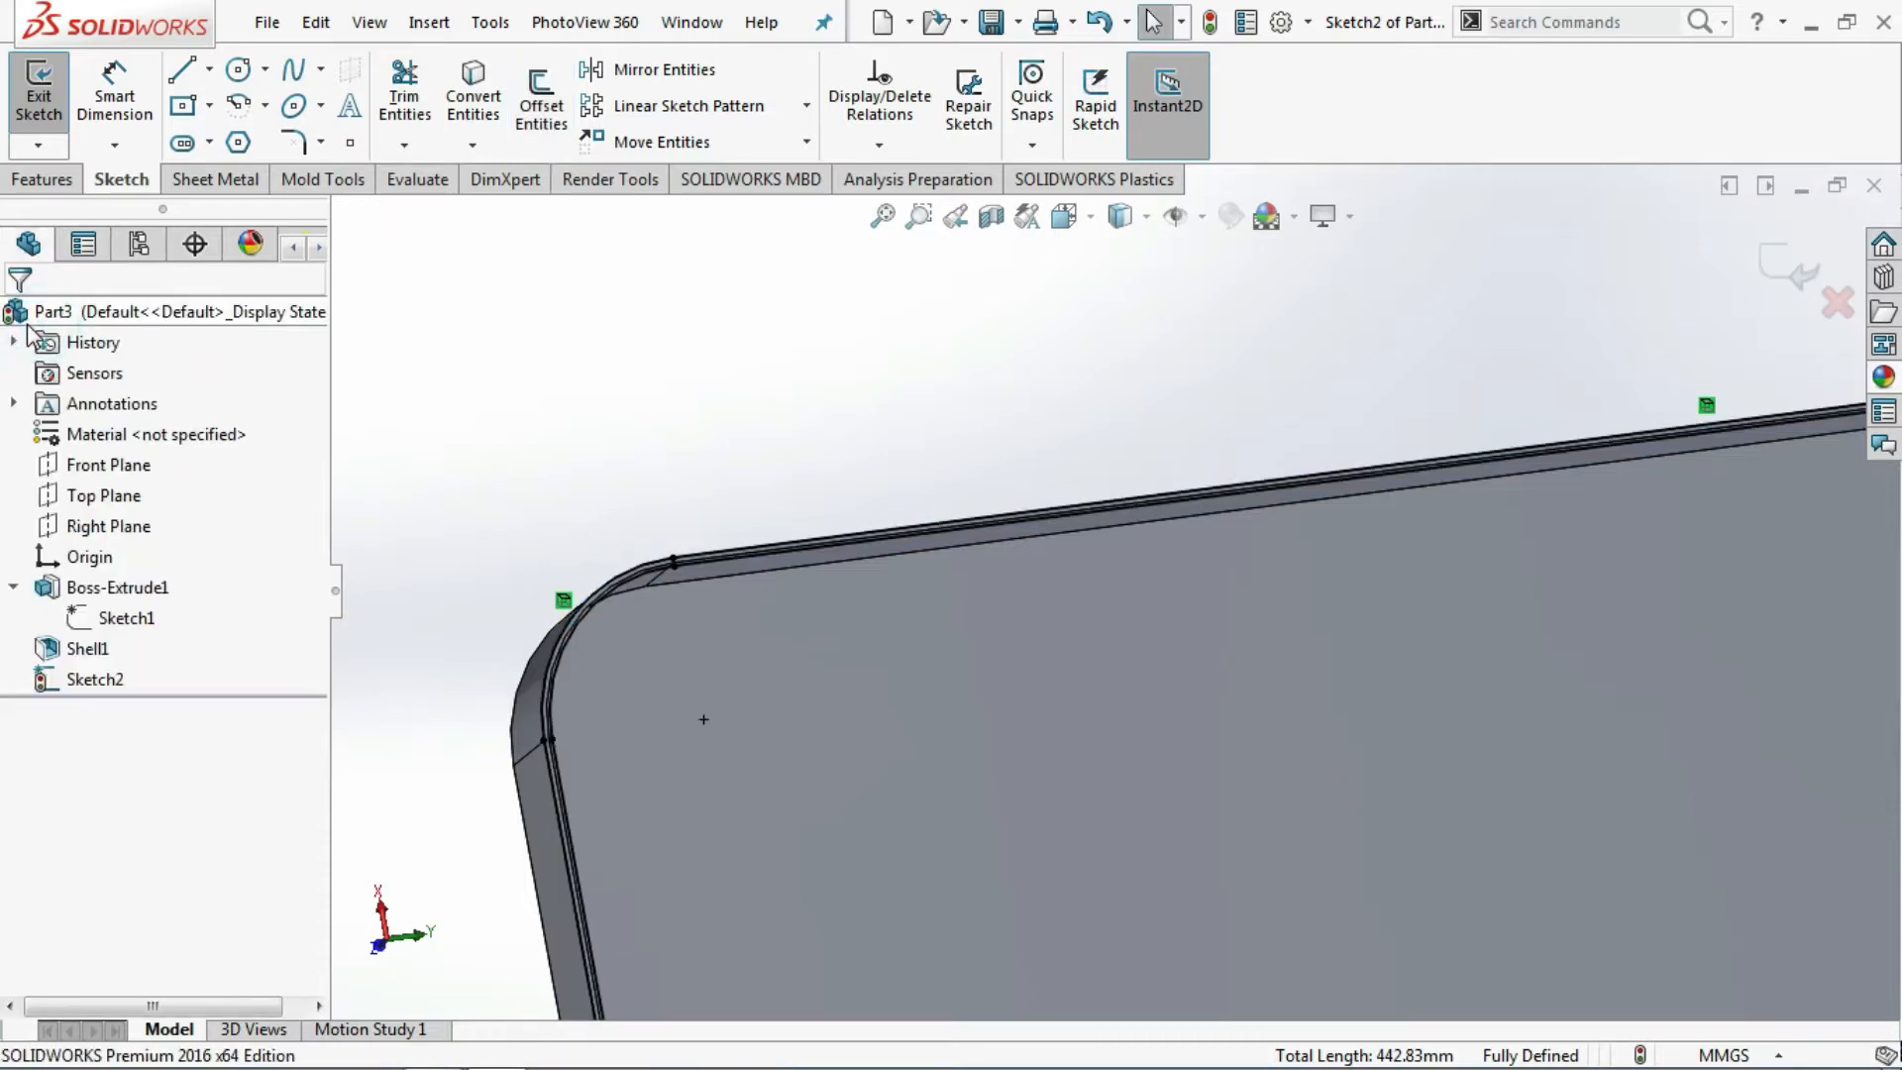
- Extrude the double-outline rim profile as a blind 0.5 mm boss in the reversed direction, away from the shell
{"action": "scroll", "coordinate": [695, 575], "scroll_direction": "down", "scroll_amount": 5}
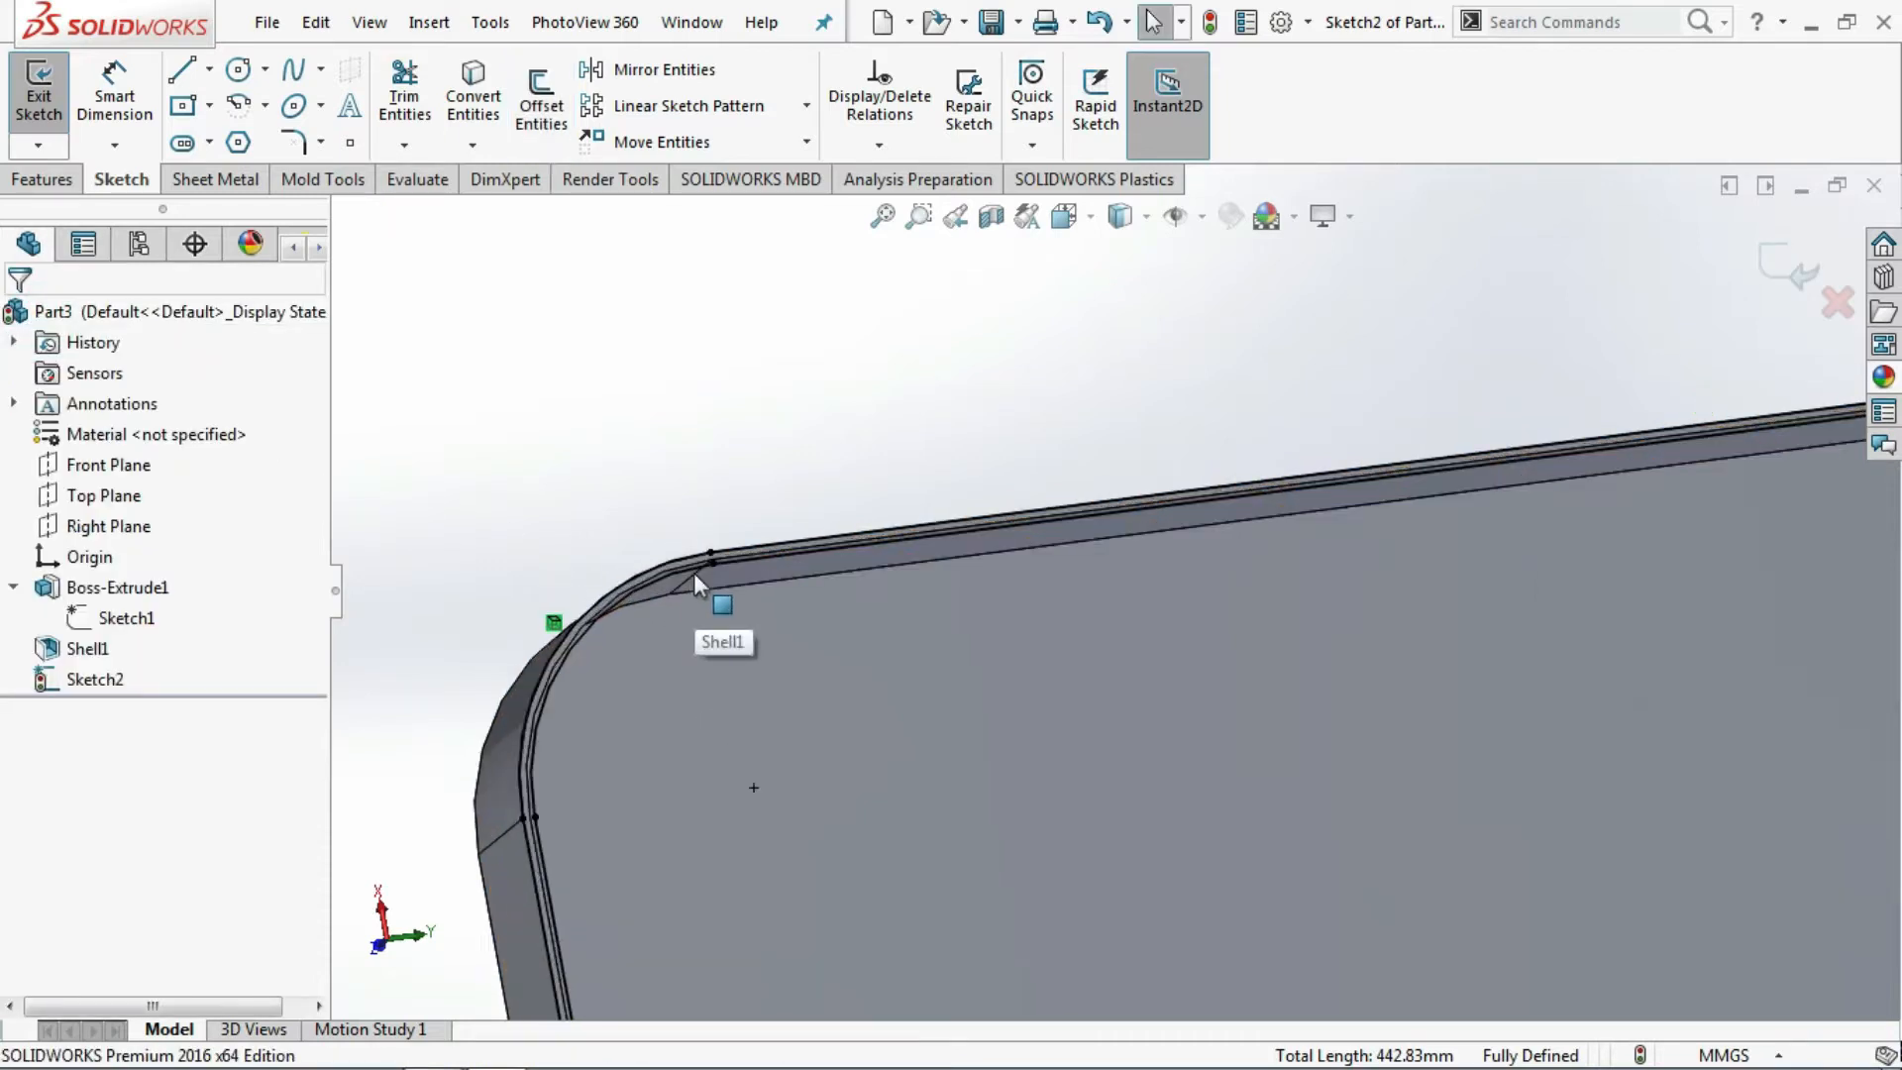
{"action": "scroll", "coordinate": [694, 572], "scroll_direction": "up", "scroll_amount": 5}
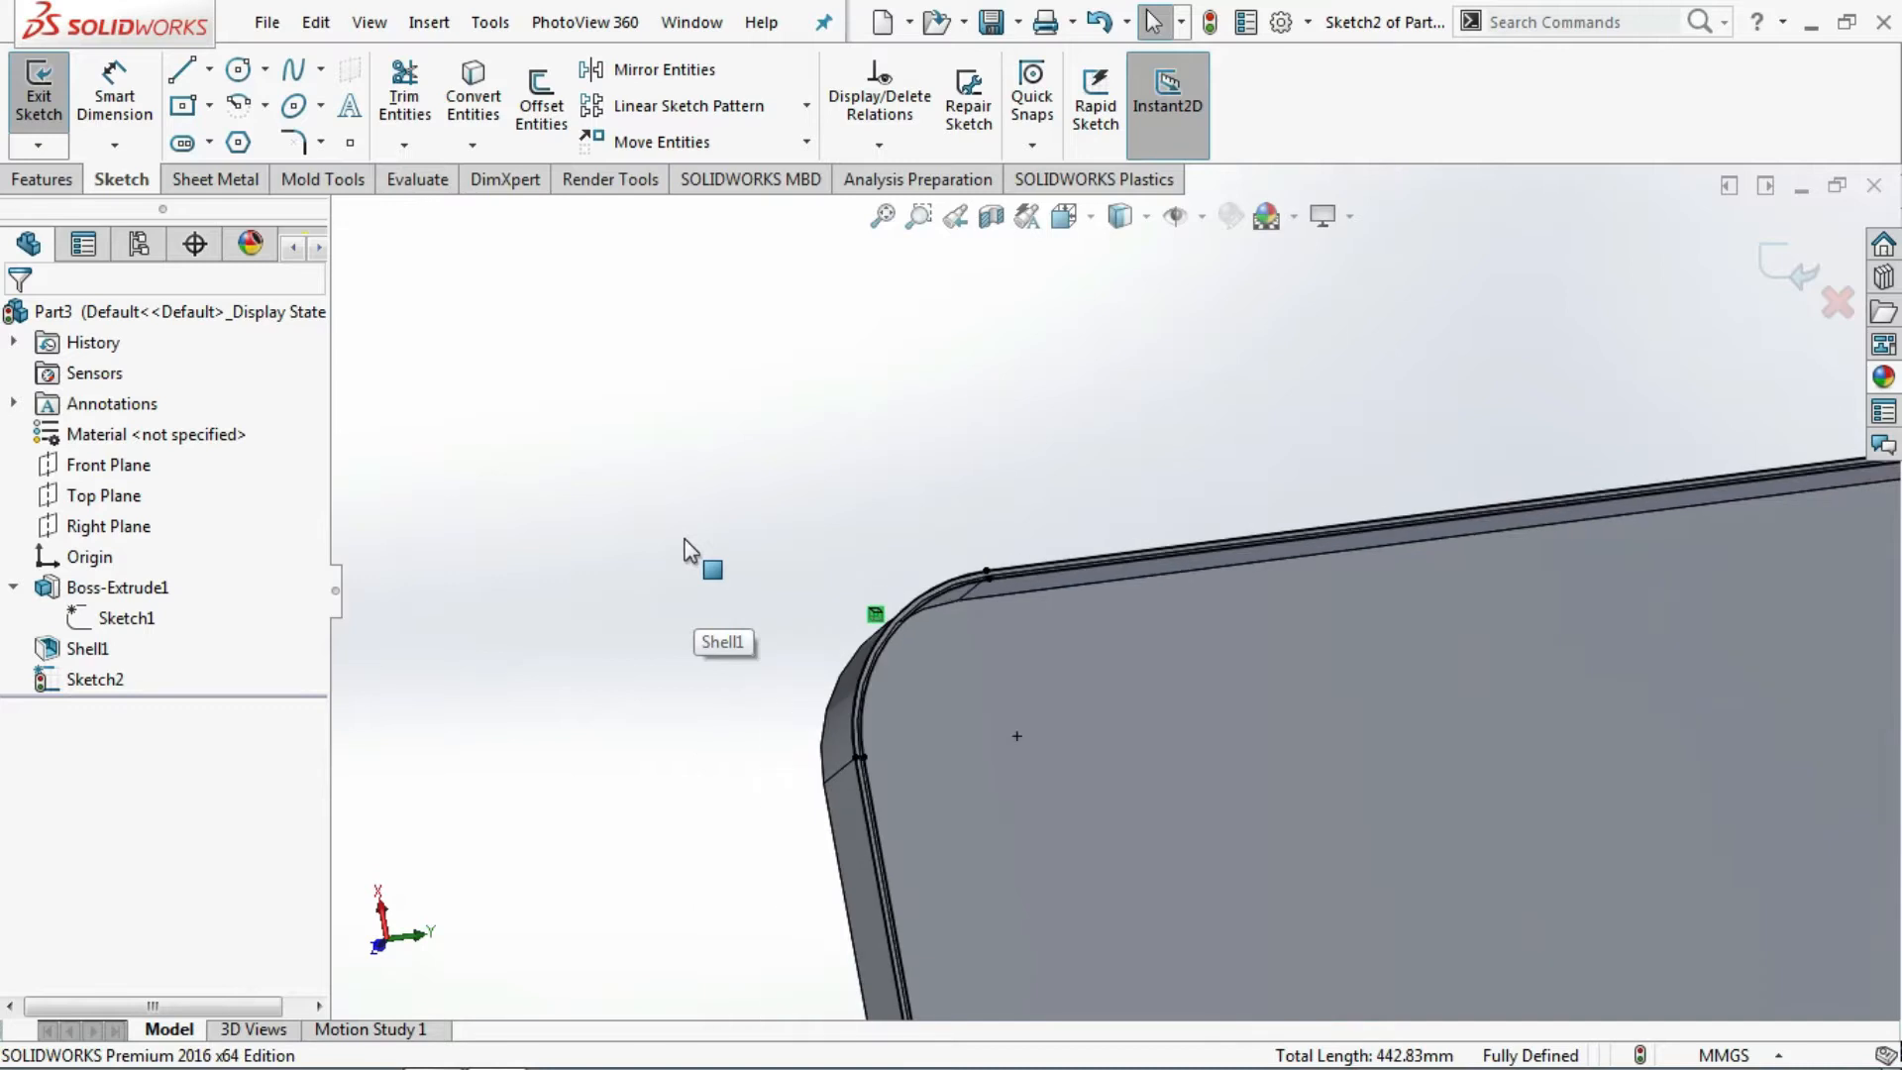
{"action": "scroll", "coordinate": [917, 720], "scroll_direction": "down", "scroll_amount": 3}
{"action": "scroll", "coordinate": [941, 698], "scroll_direction": "down", "scroll_amount": 2}
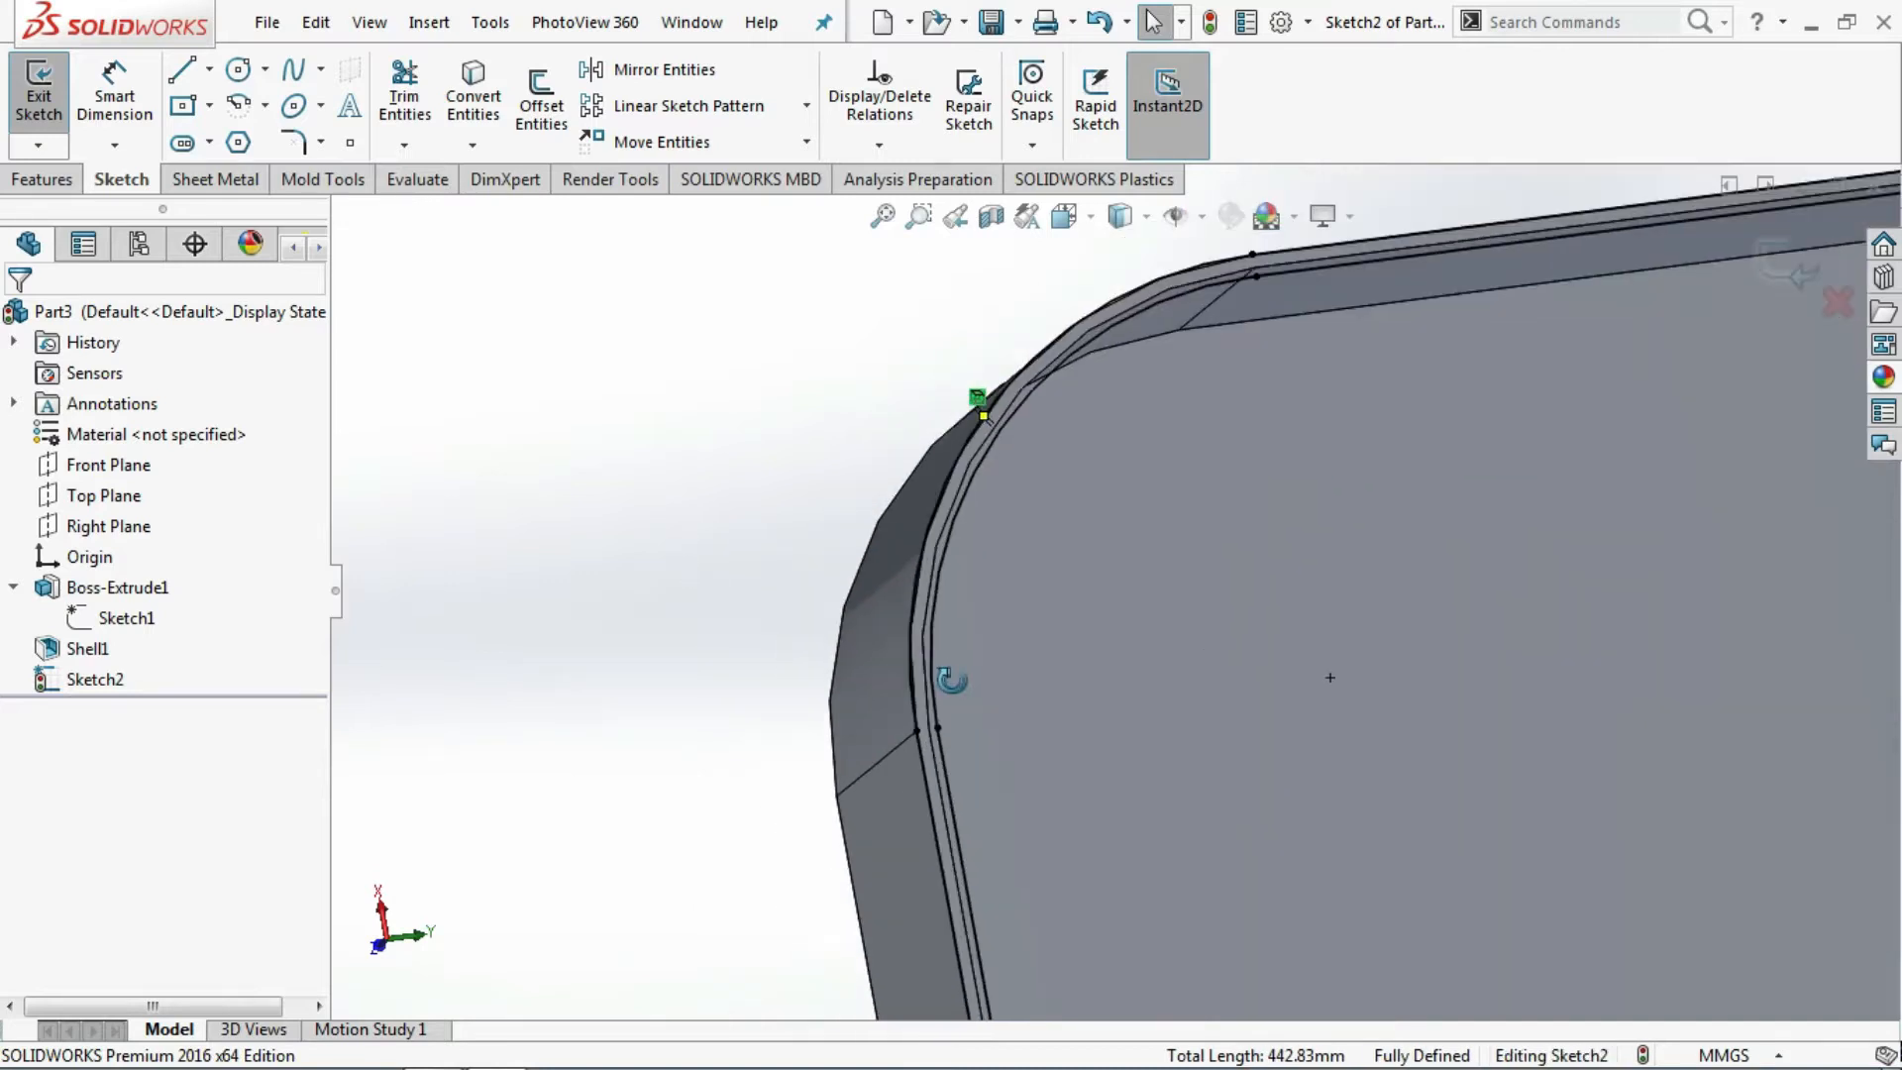
{"action": "left_click", "coordinate": [52, 185]}
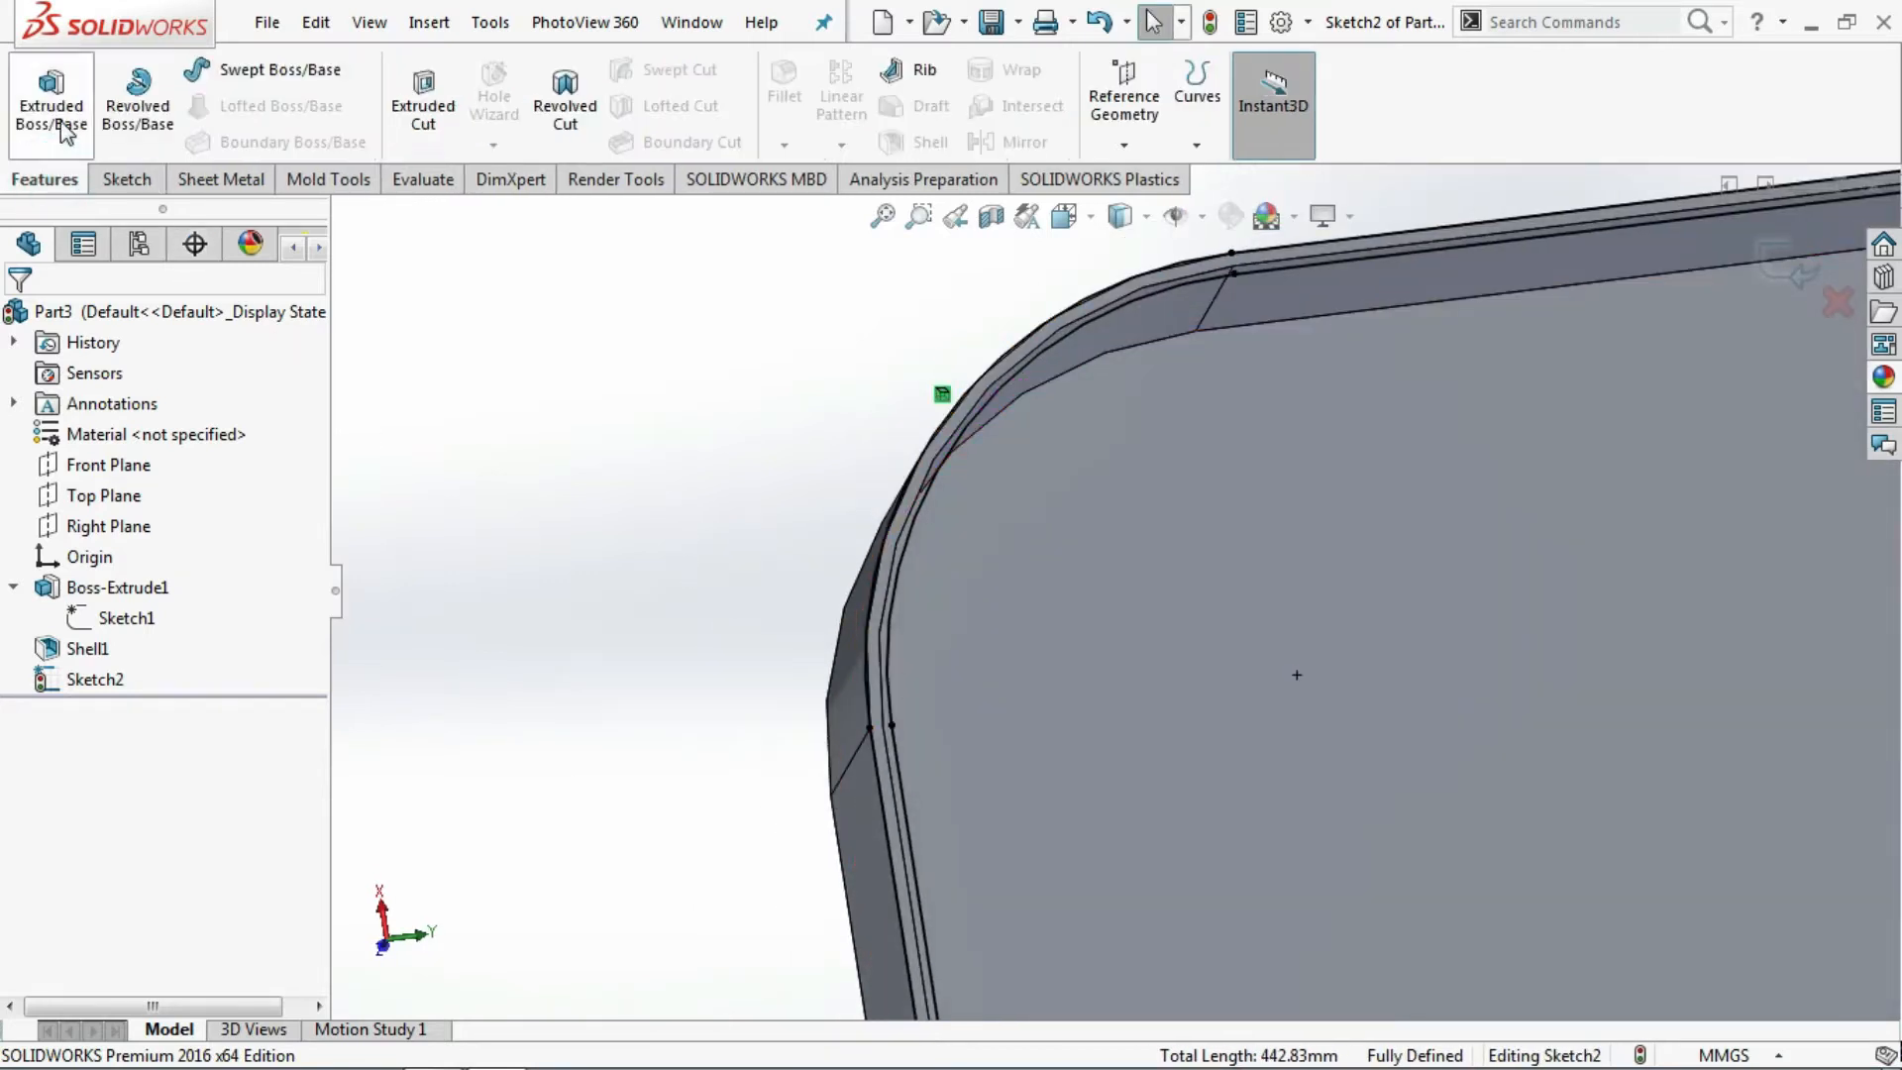
{"action": "left_click", "coordinate": [53, 116]}
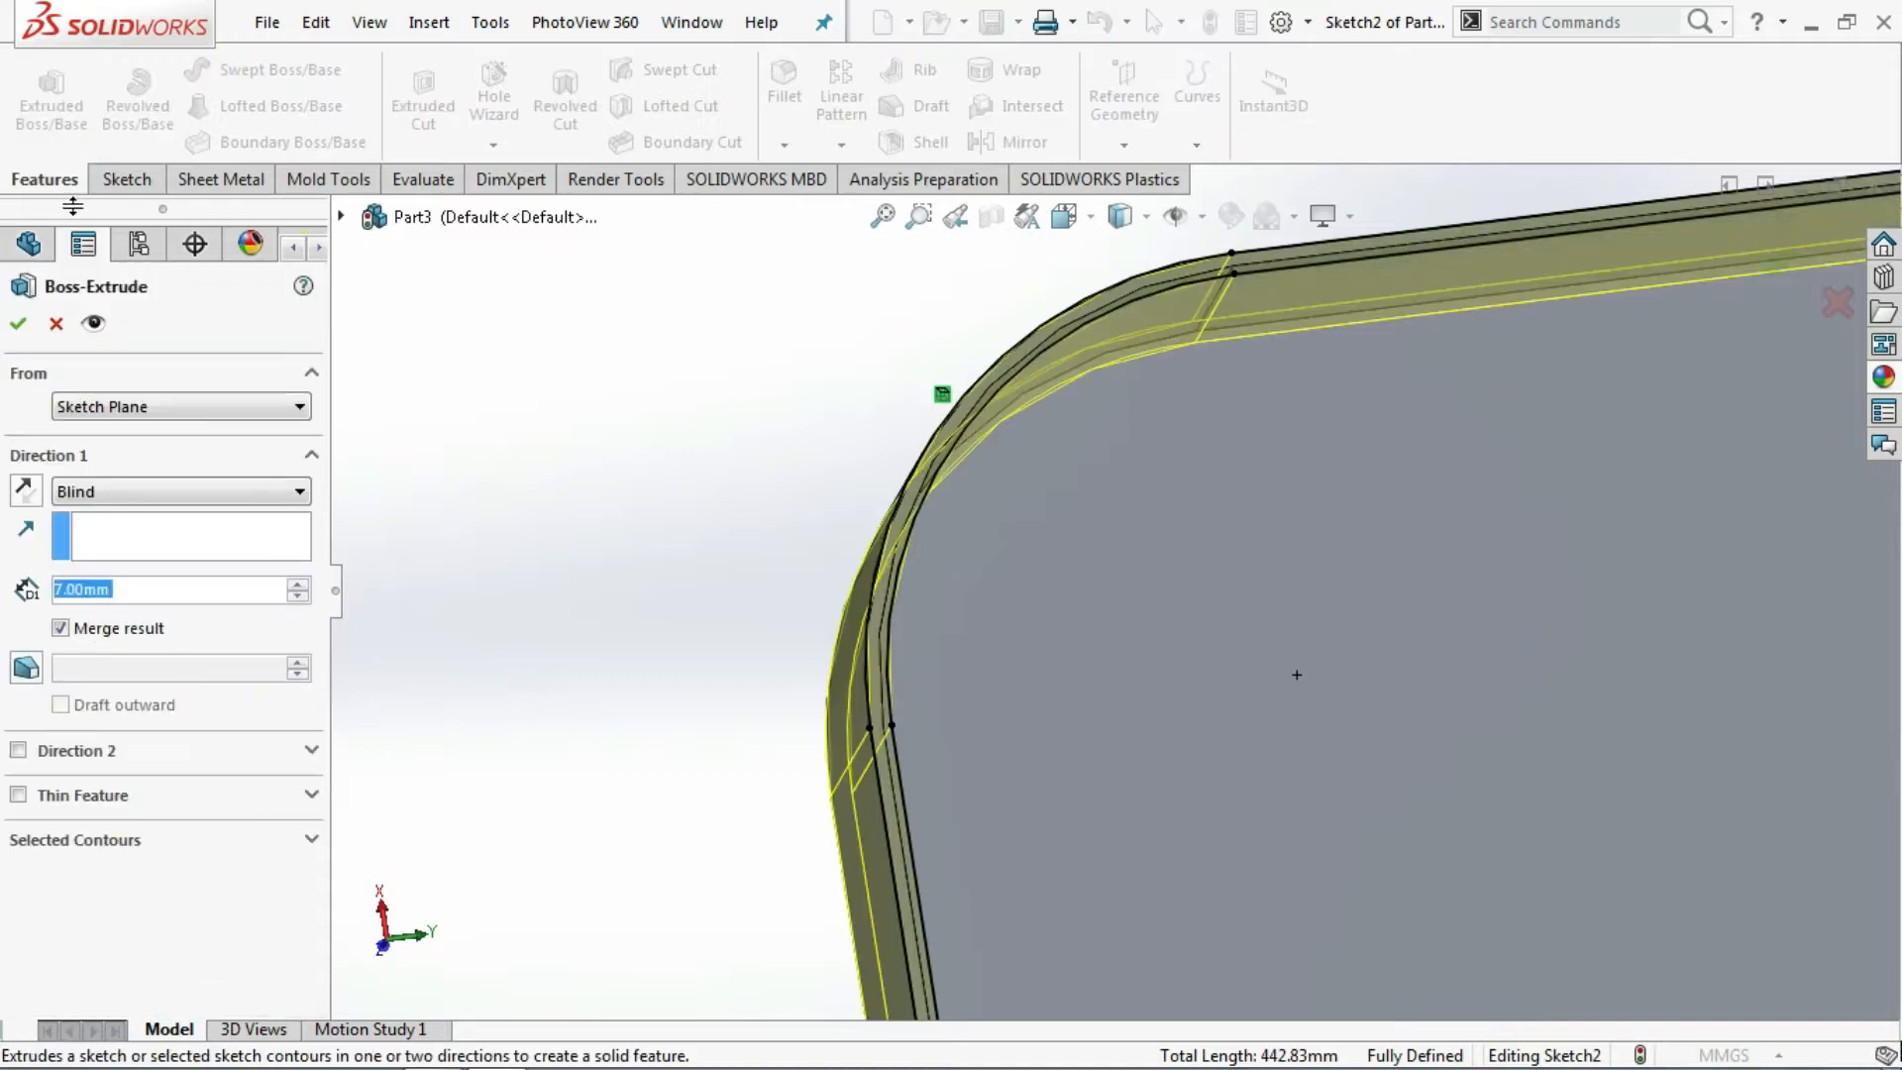
{"action": "left_click", "coordinate": [26, 492]}
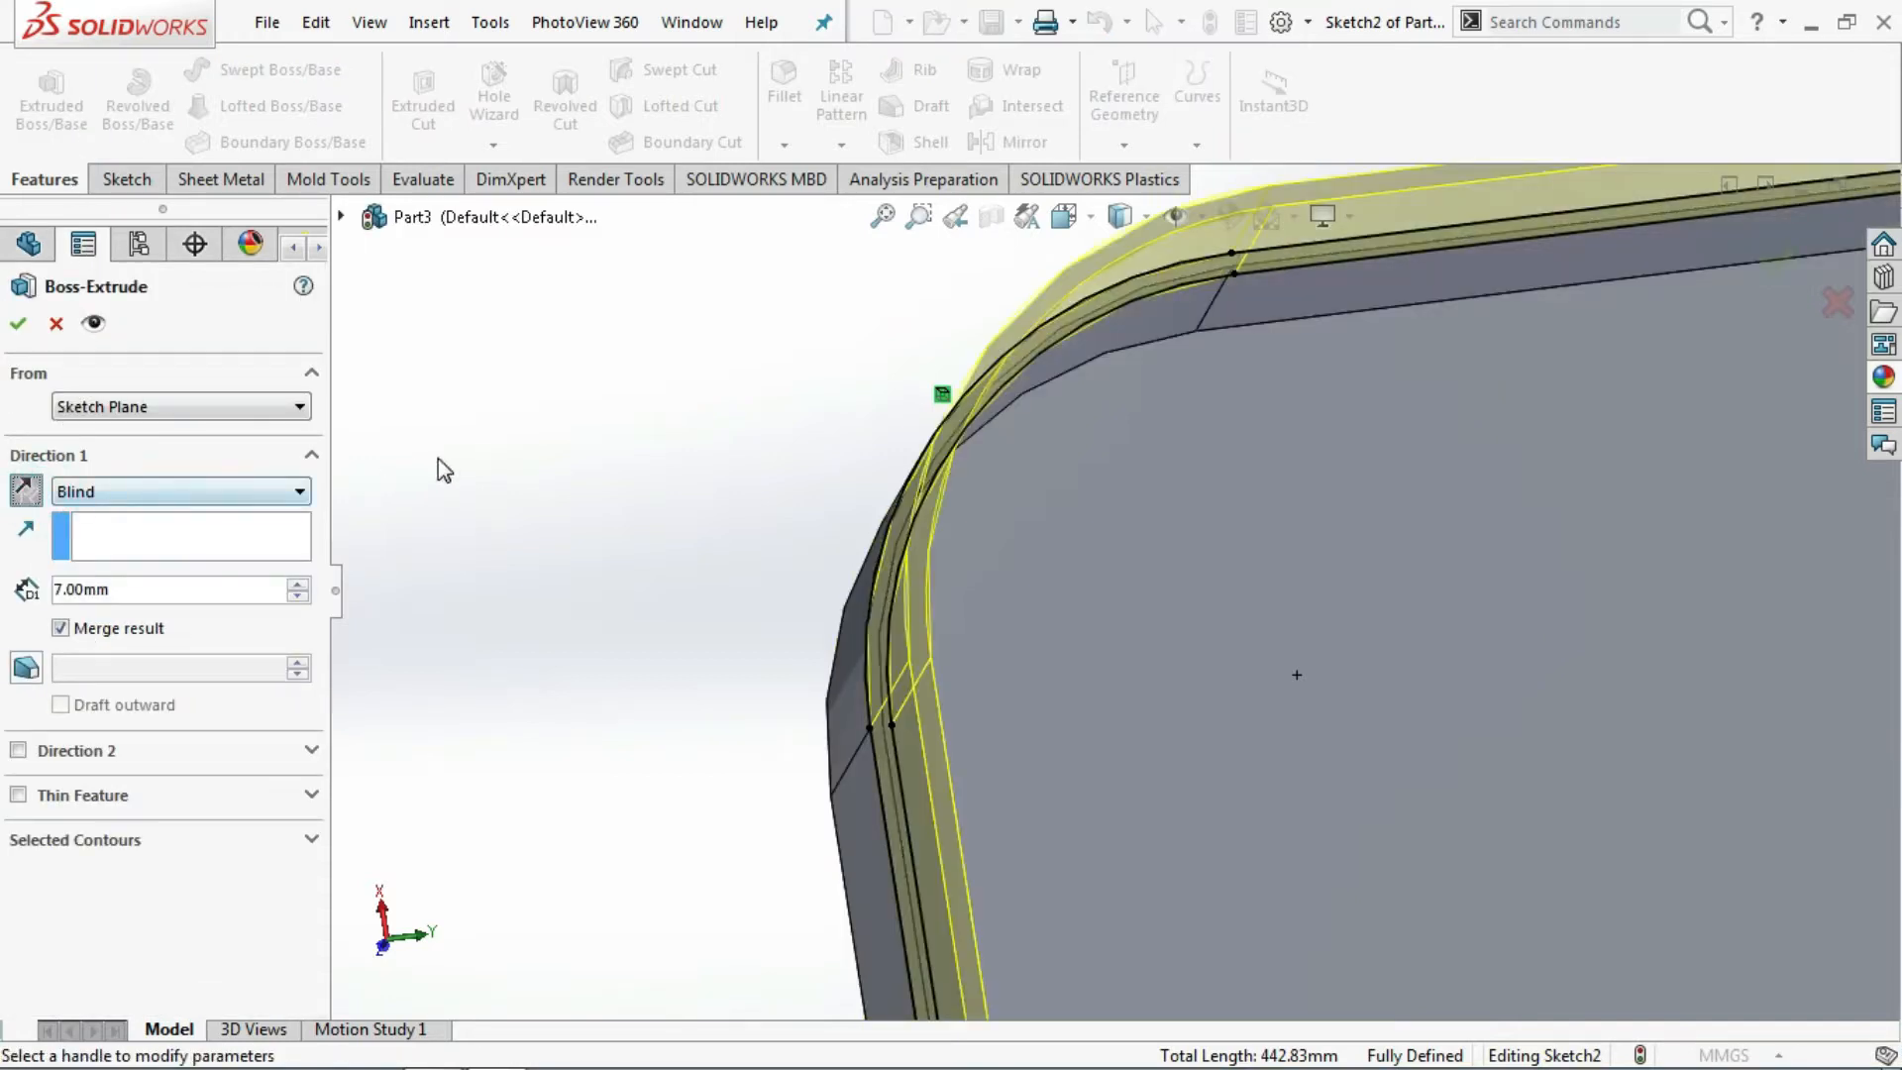
{"action": "middle_click_drag", "start_coordinate": [582, 497], "coordinate": [514, 477]}
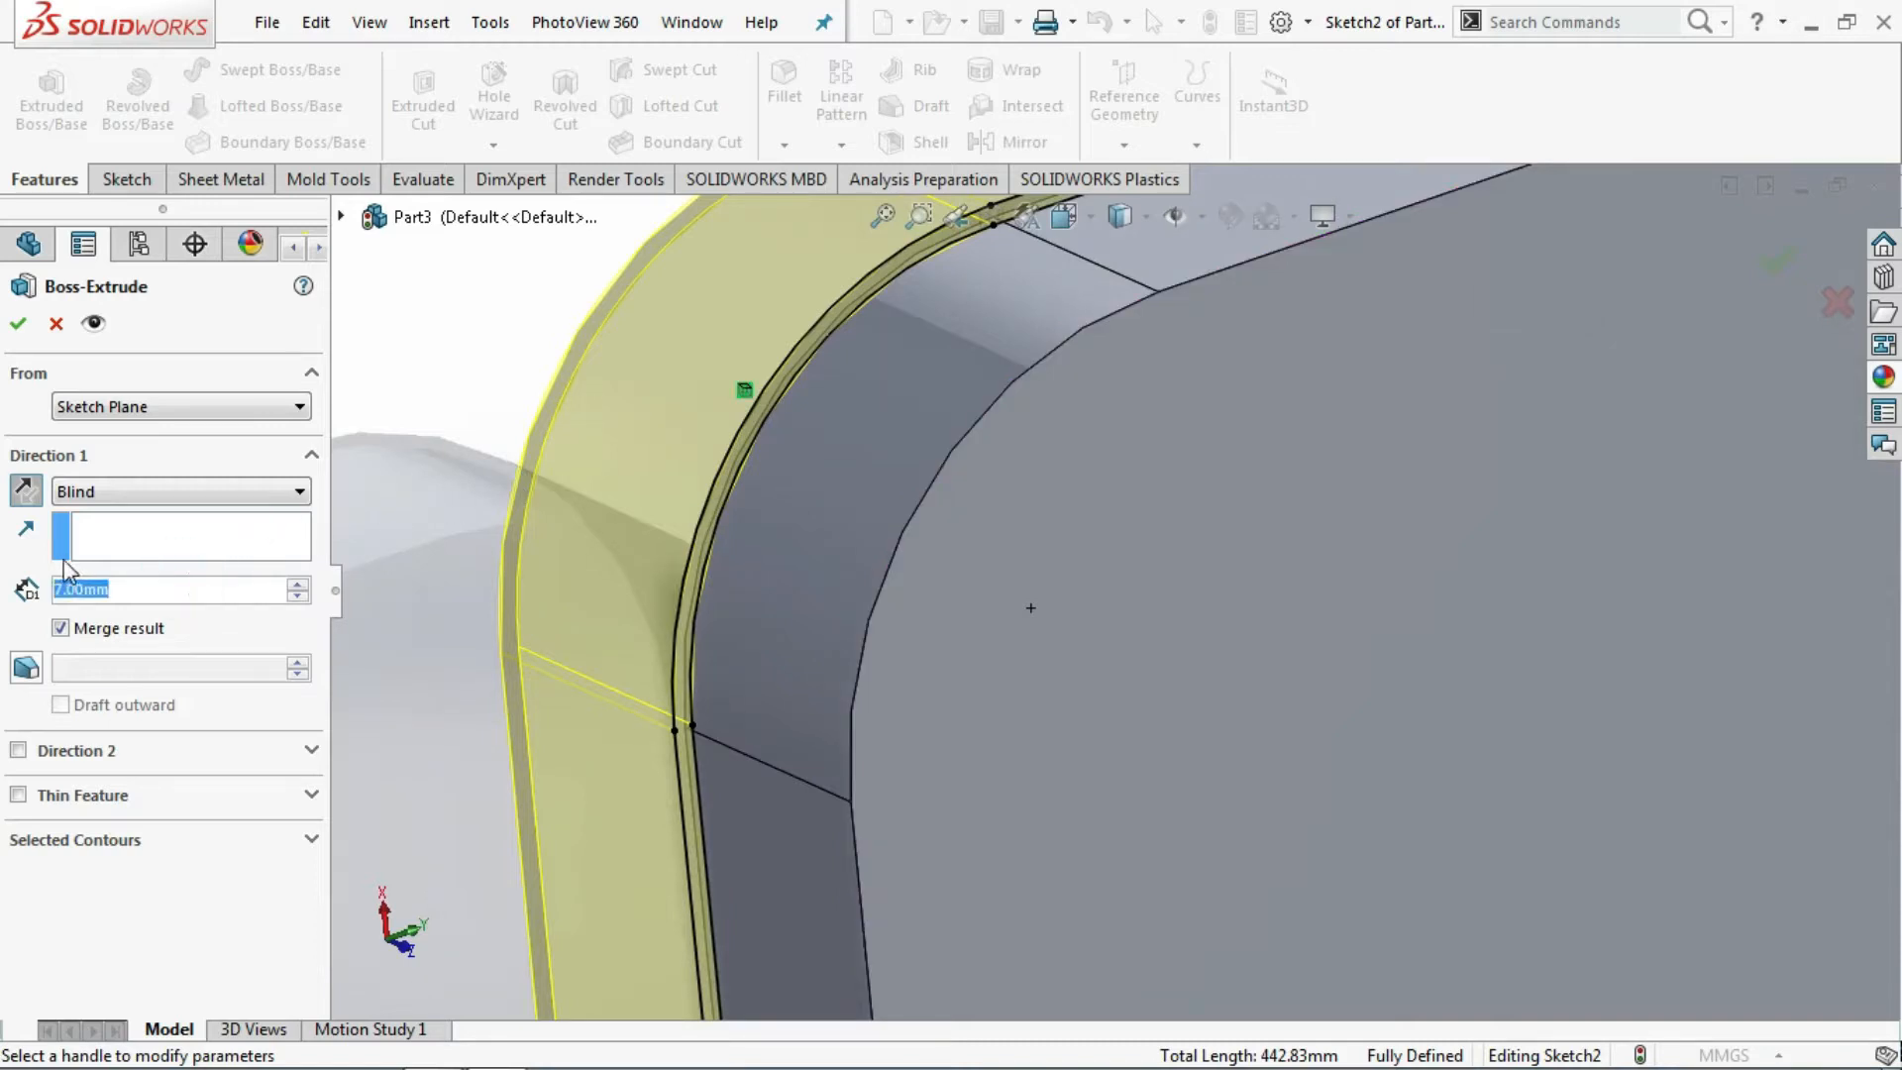
{"action": "type", "text": "0.5"}
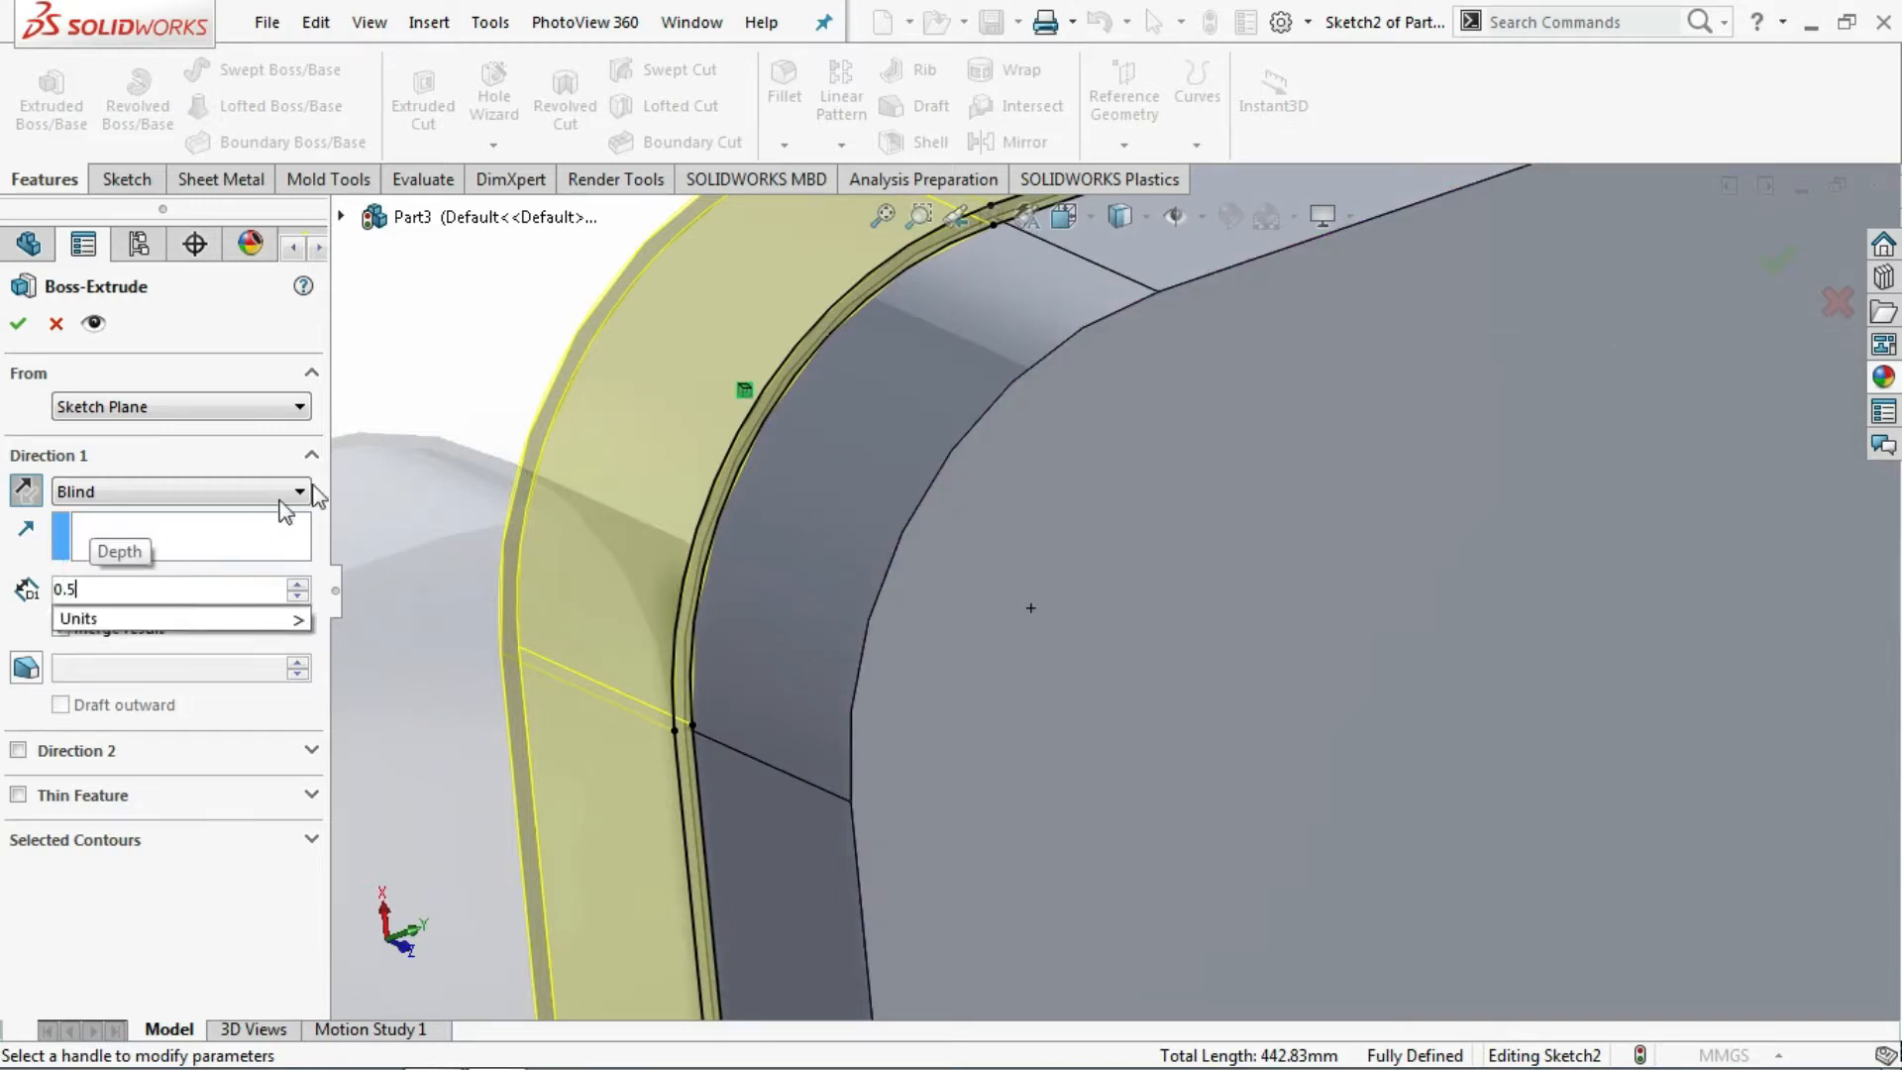
{"action": "key", "text": "Return"}
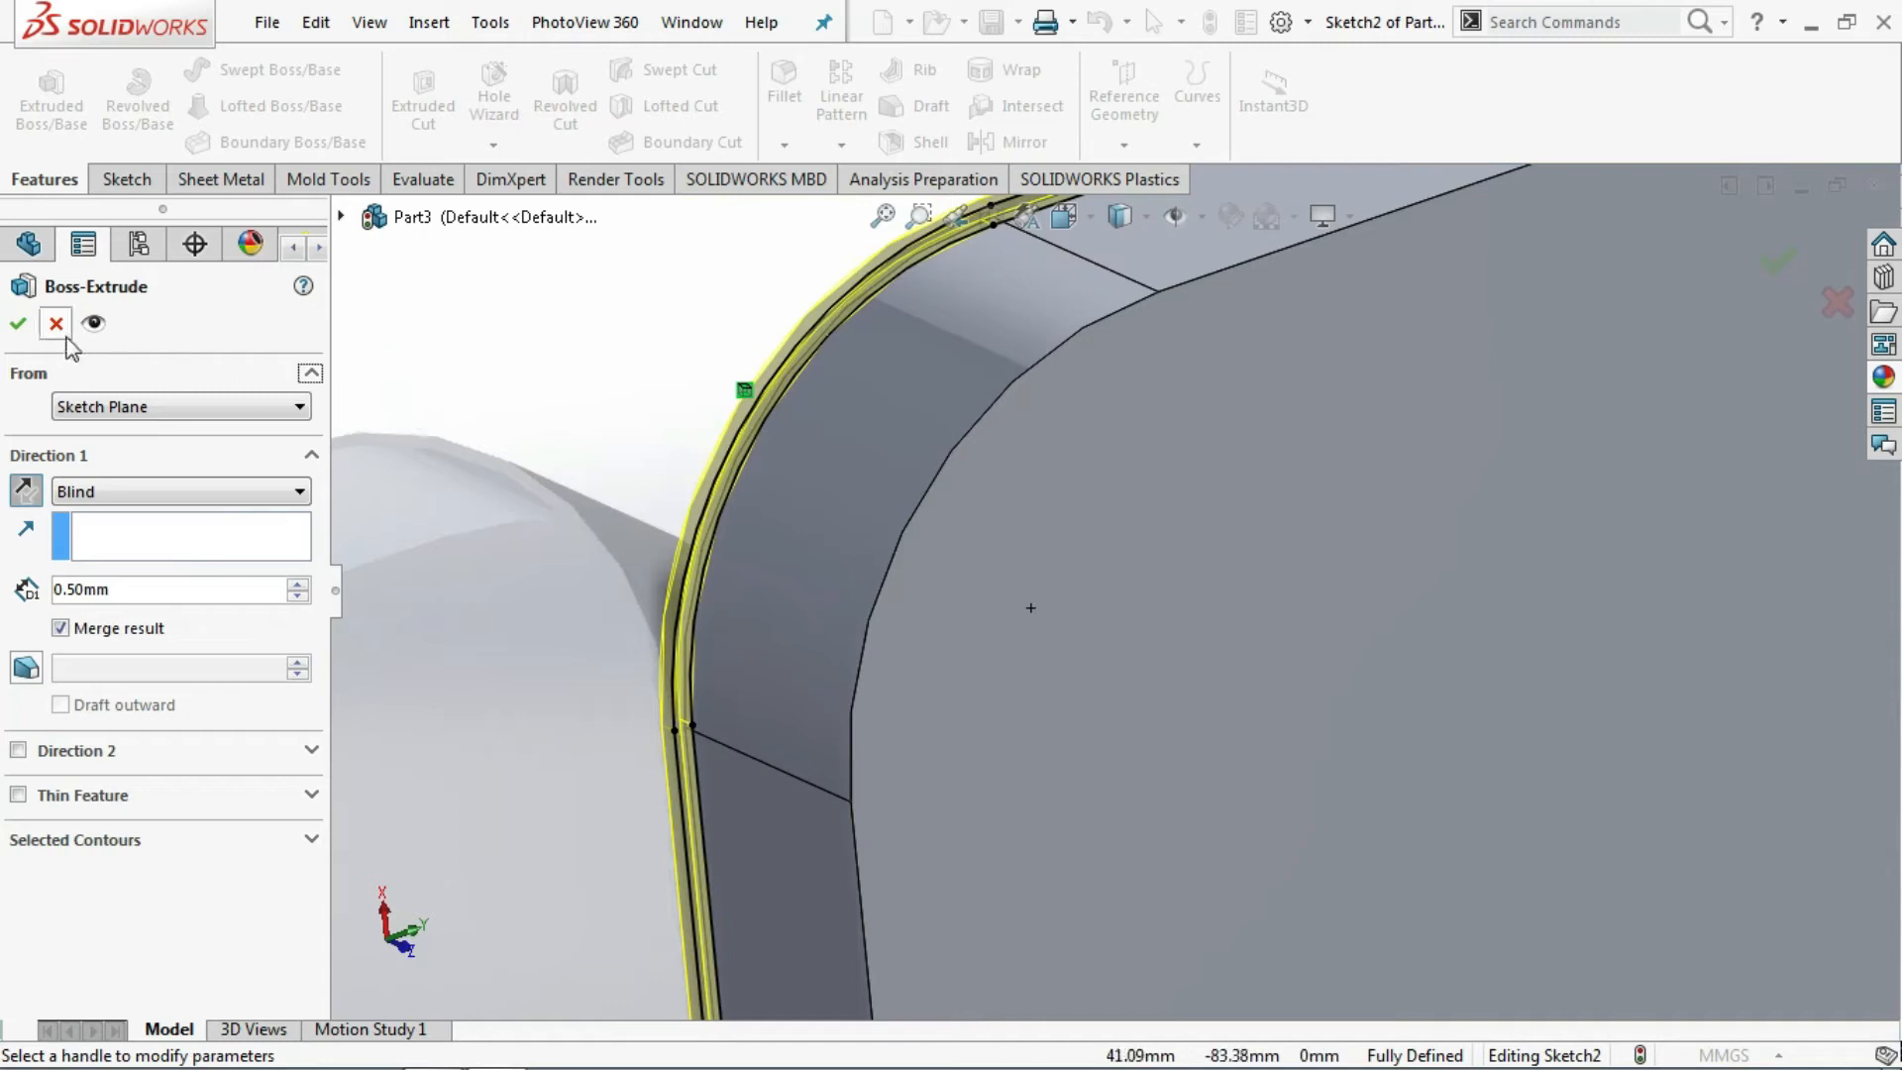
{"action": "left_click", "coordinate": [20, 324]}
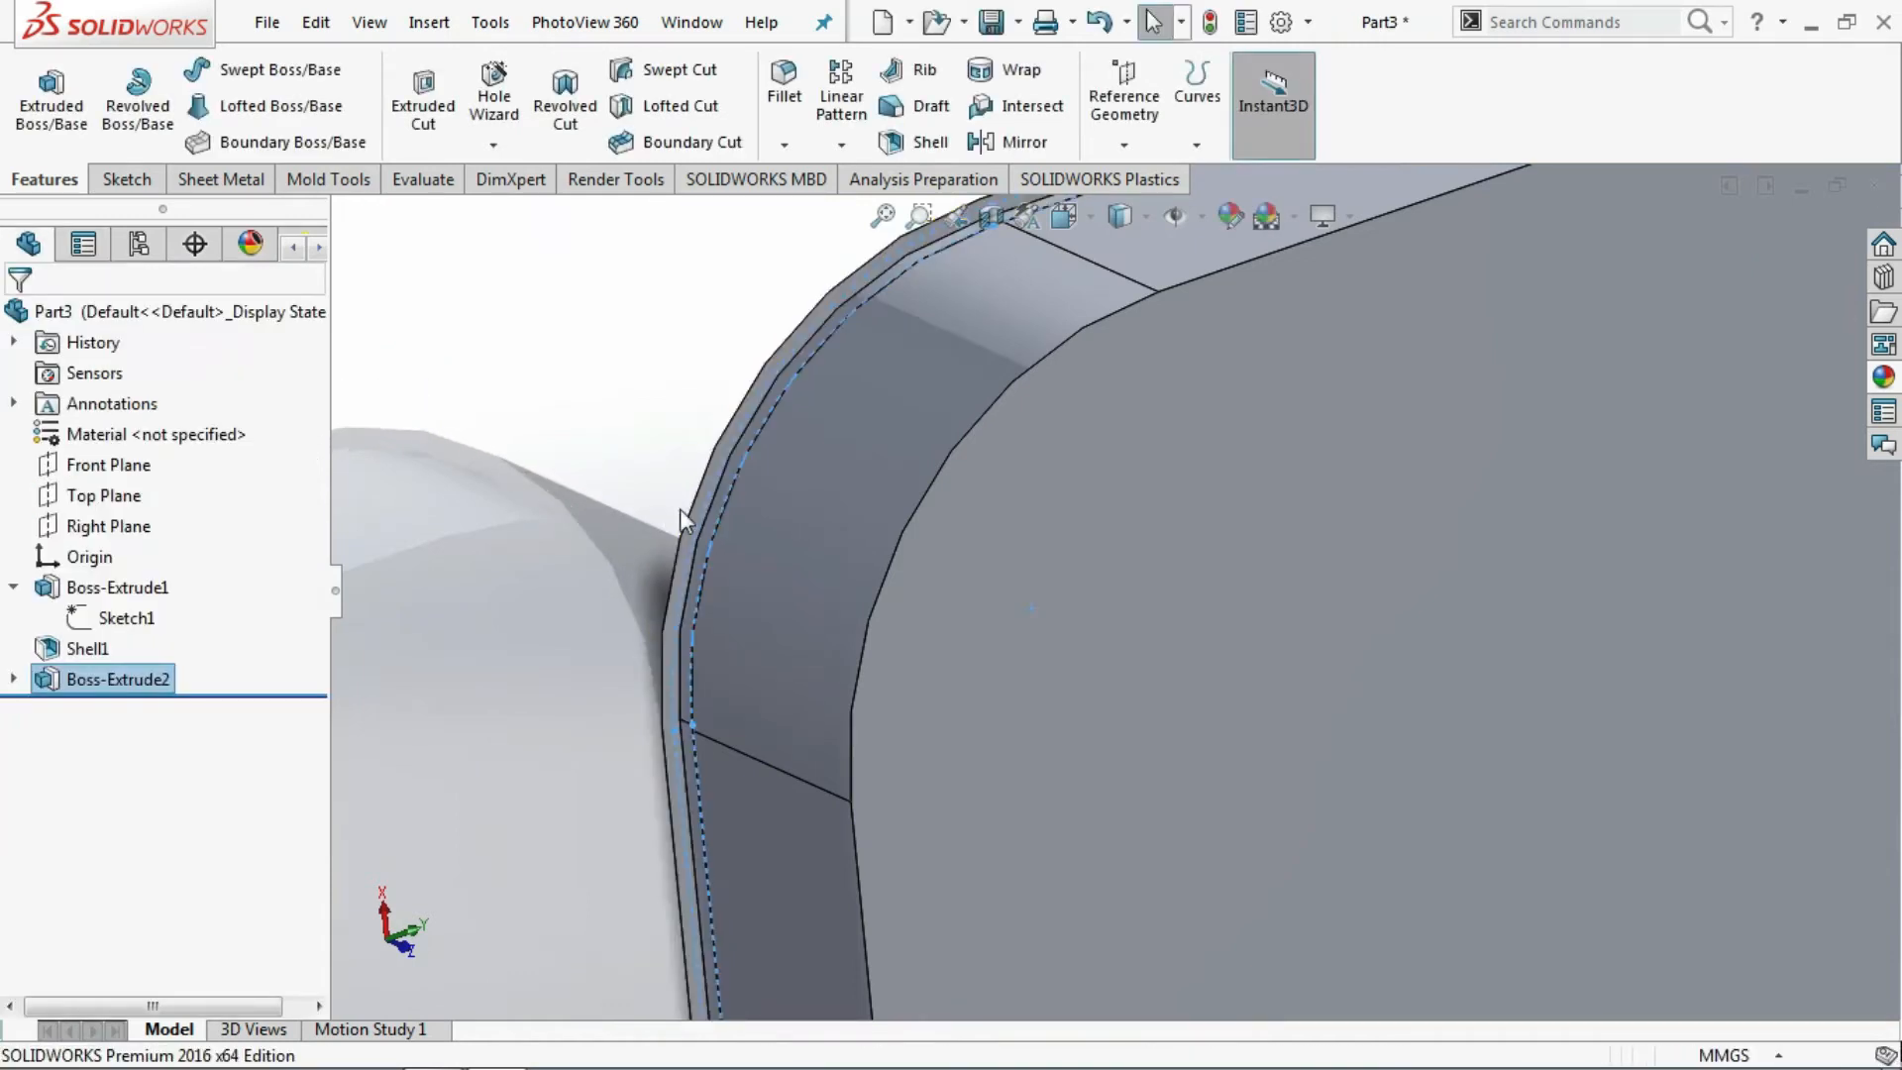
- Examine the extruded rim around the shell's open edge and the shell's outer face from several angles
{"action": "middle_click_drag", "start_coordinate": [680, 509], "coordinate": [641, 288]}
{"action": "middle_click_drag", "start_coordinate": [797, 426], "coordinate": [920, 403]}
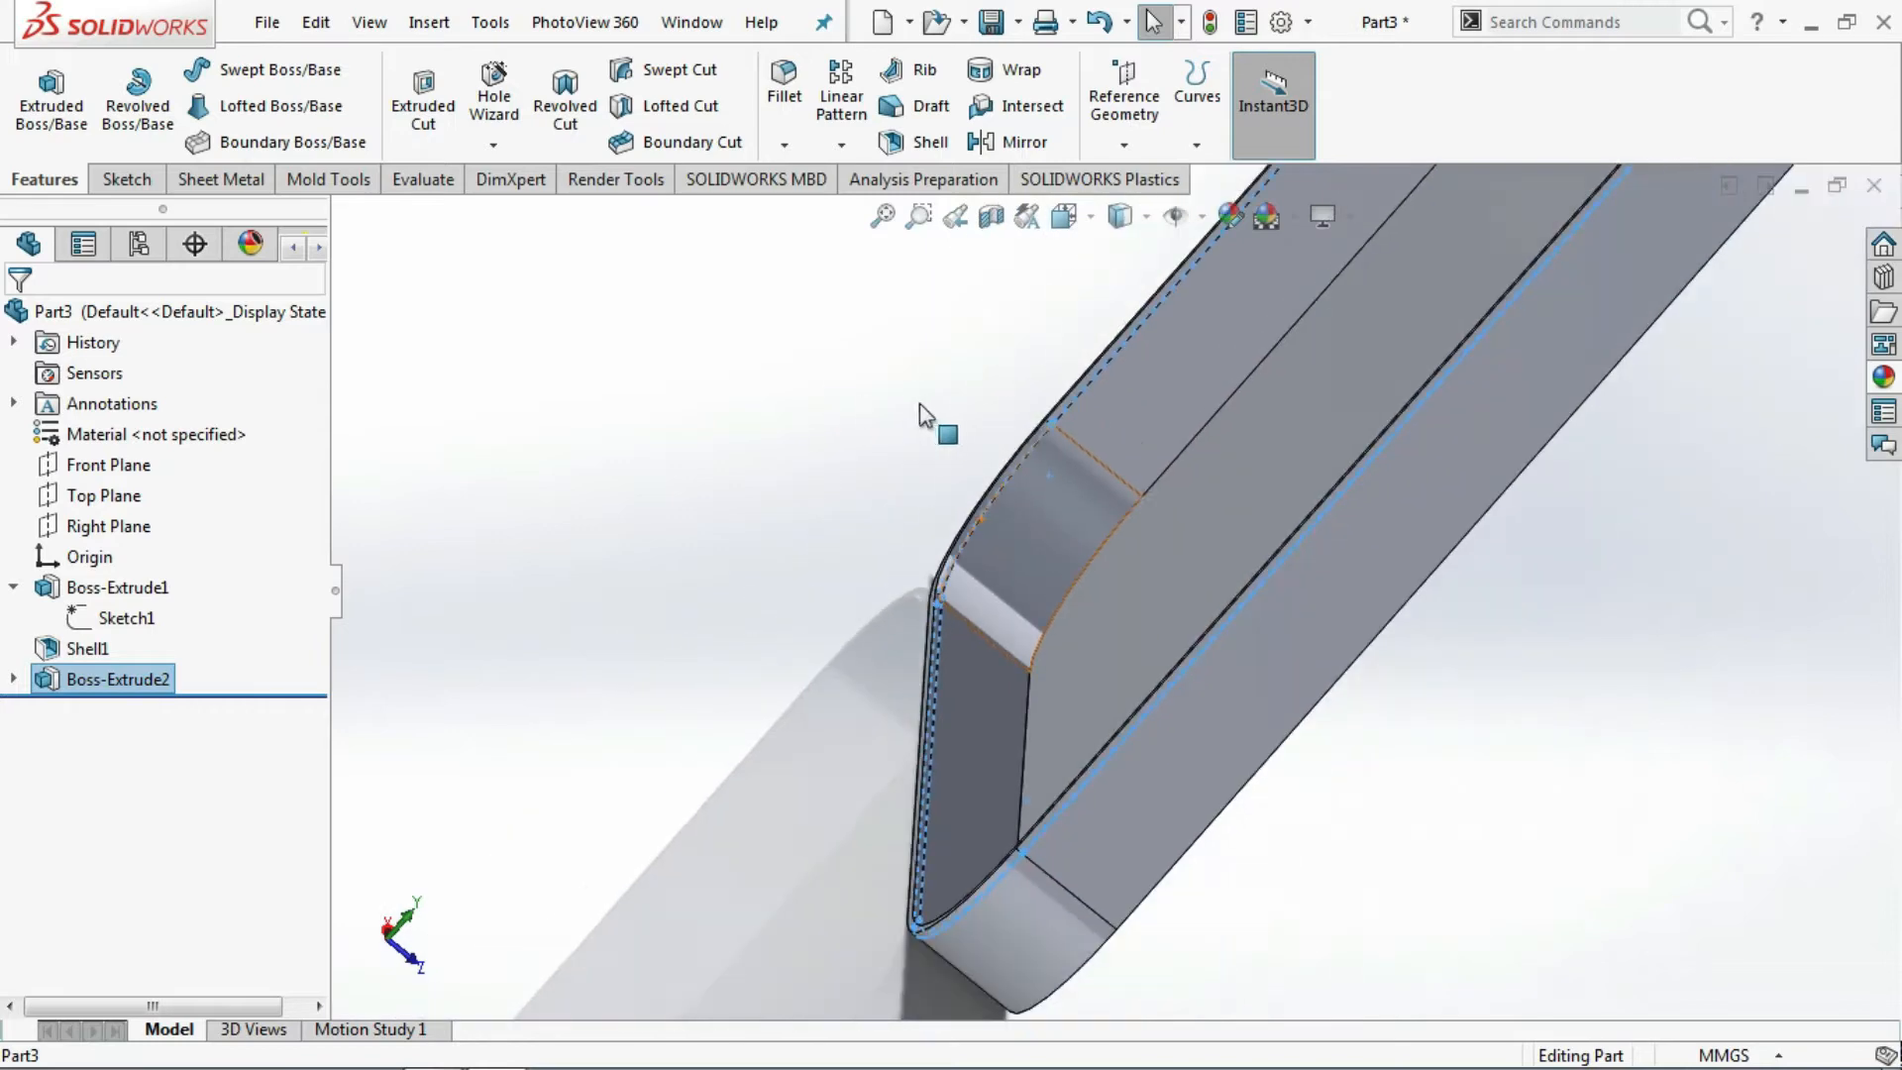
{"action": "middle_click_drag", "start_coordinate": [1127, 397], "coordinate": [1199, 469]}
{"action": "scroll", "coordinate": [1121, 396], "scroll_direction": "down", "scroll_amount": 4}
{"action": "scroll", "coordinate": [1204, 472], "scroll_direction": "up", "scroll_amount": 8}
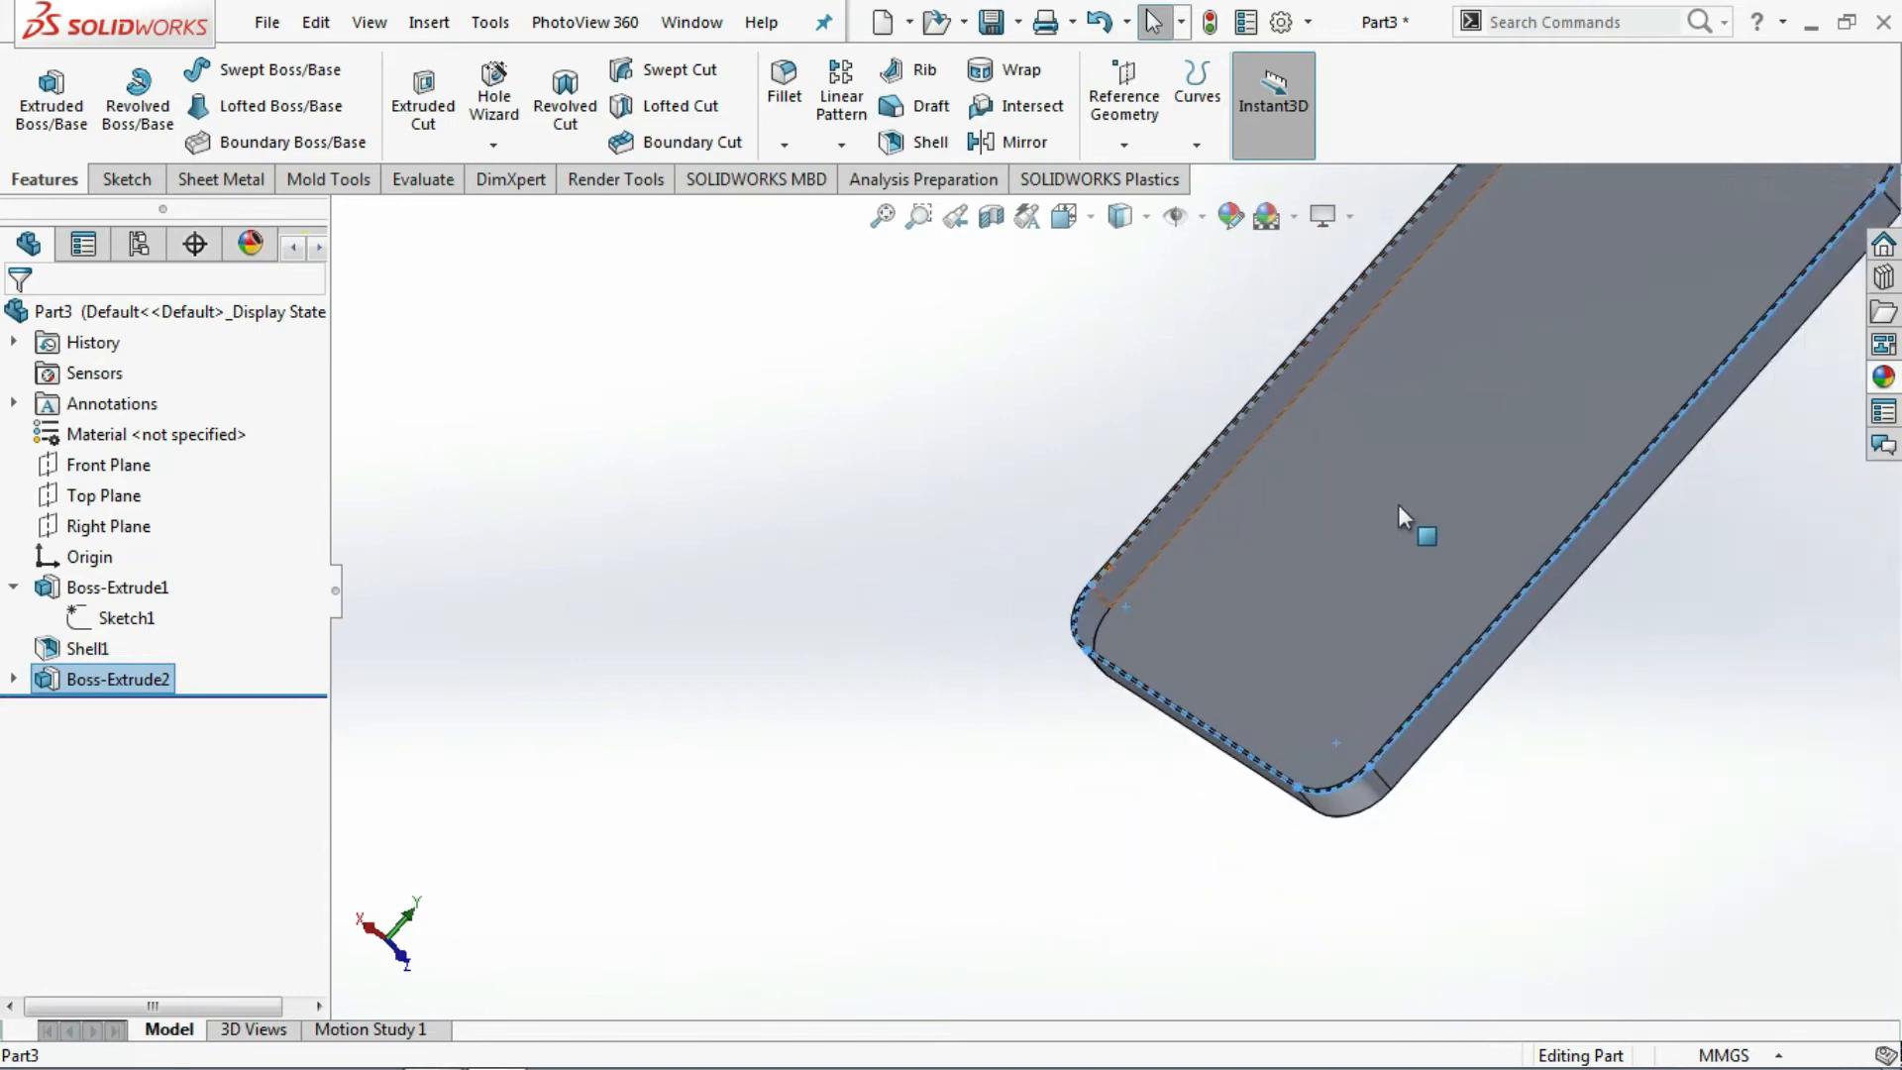
{"action": "scroll", "coordinate": [1387, 425], "scroll_direction": "up", "scroll_amount": 2}
{"action": "scroll", "coordinate": [1359, 454], "scroll_direction": "down", "scroll_amount": 6}
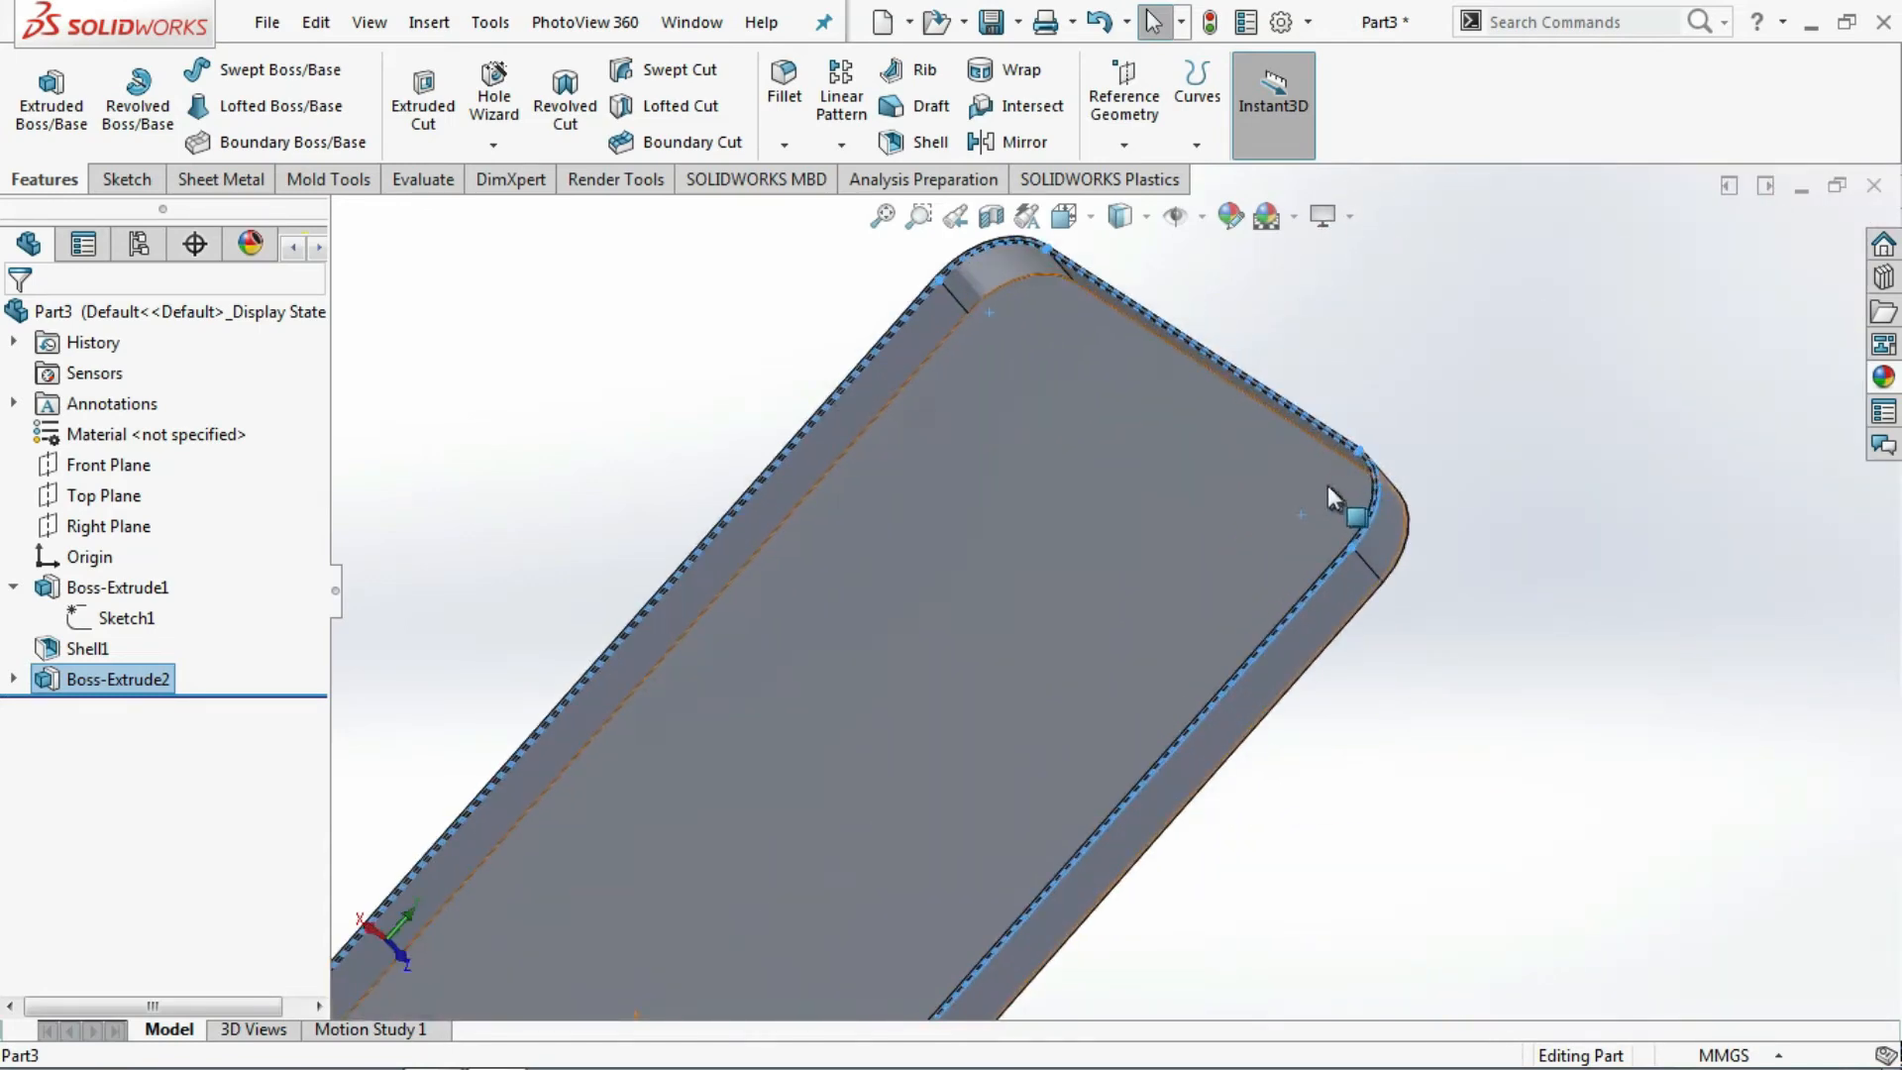
{"action": "middle_click_drag", "start_coordinate": [1297, 452], "coordinate": [1048, 565]}
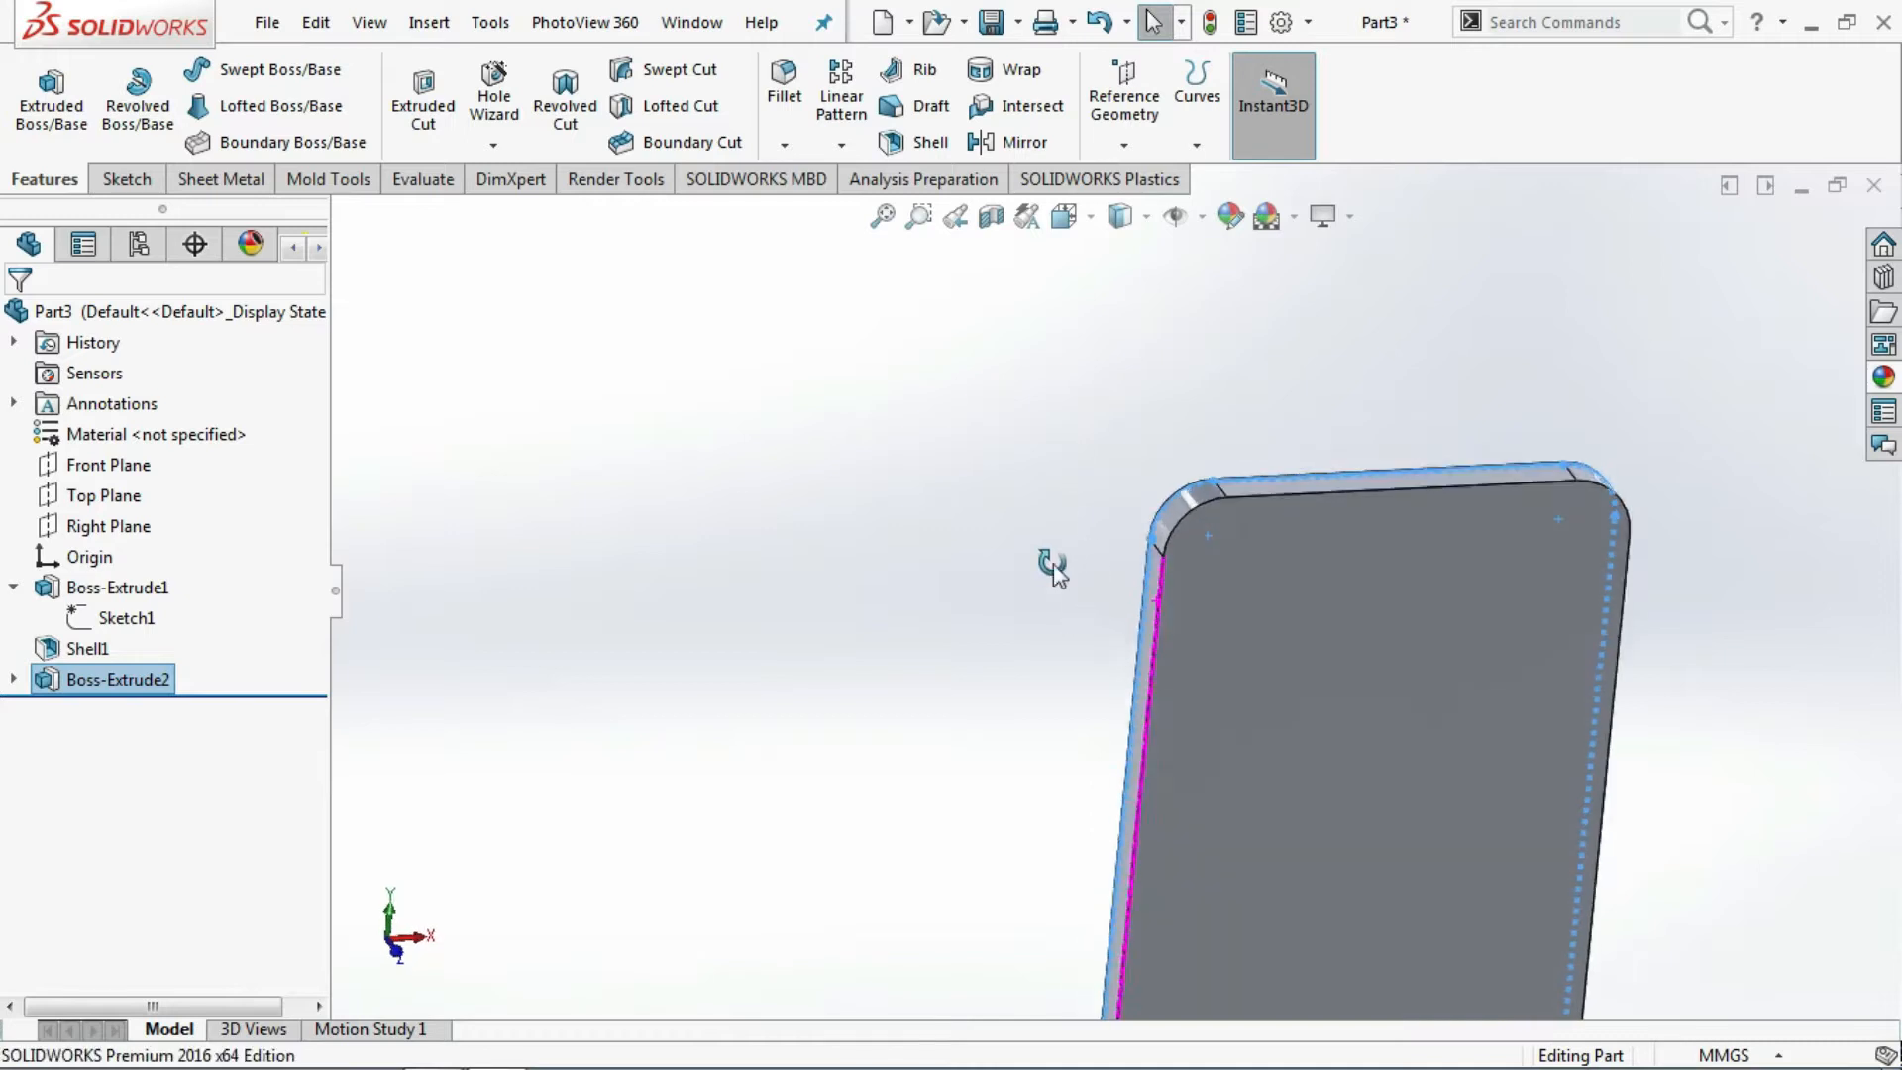
- Start a sketch on the shell's large outer face and draw a center rectangle about 14 by 22 mm near its upper-left corner
{"action": "left_click", "coordinate": [51, 466]}
{"action": "left_click", "coordinate": [188, 428]}
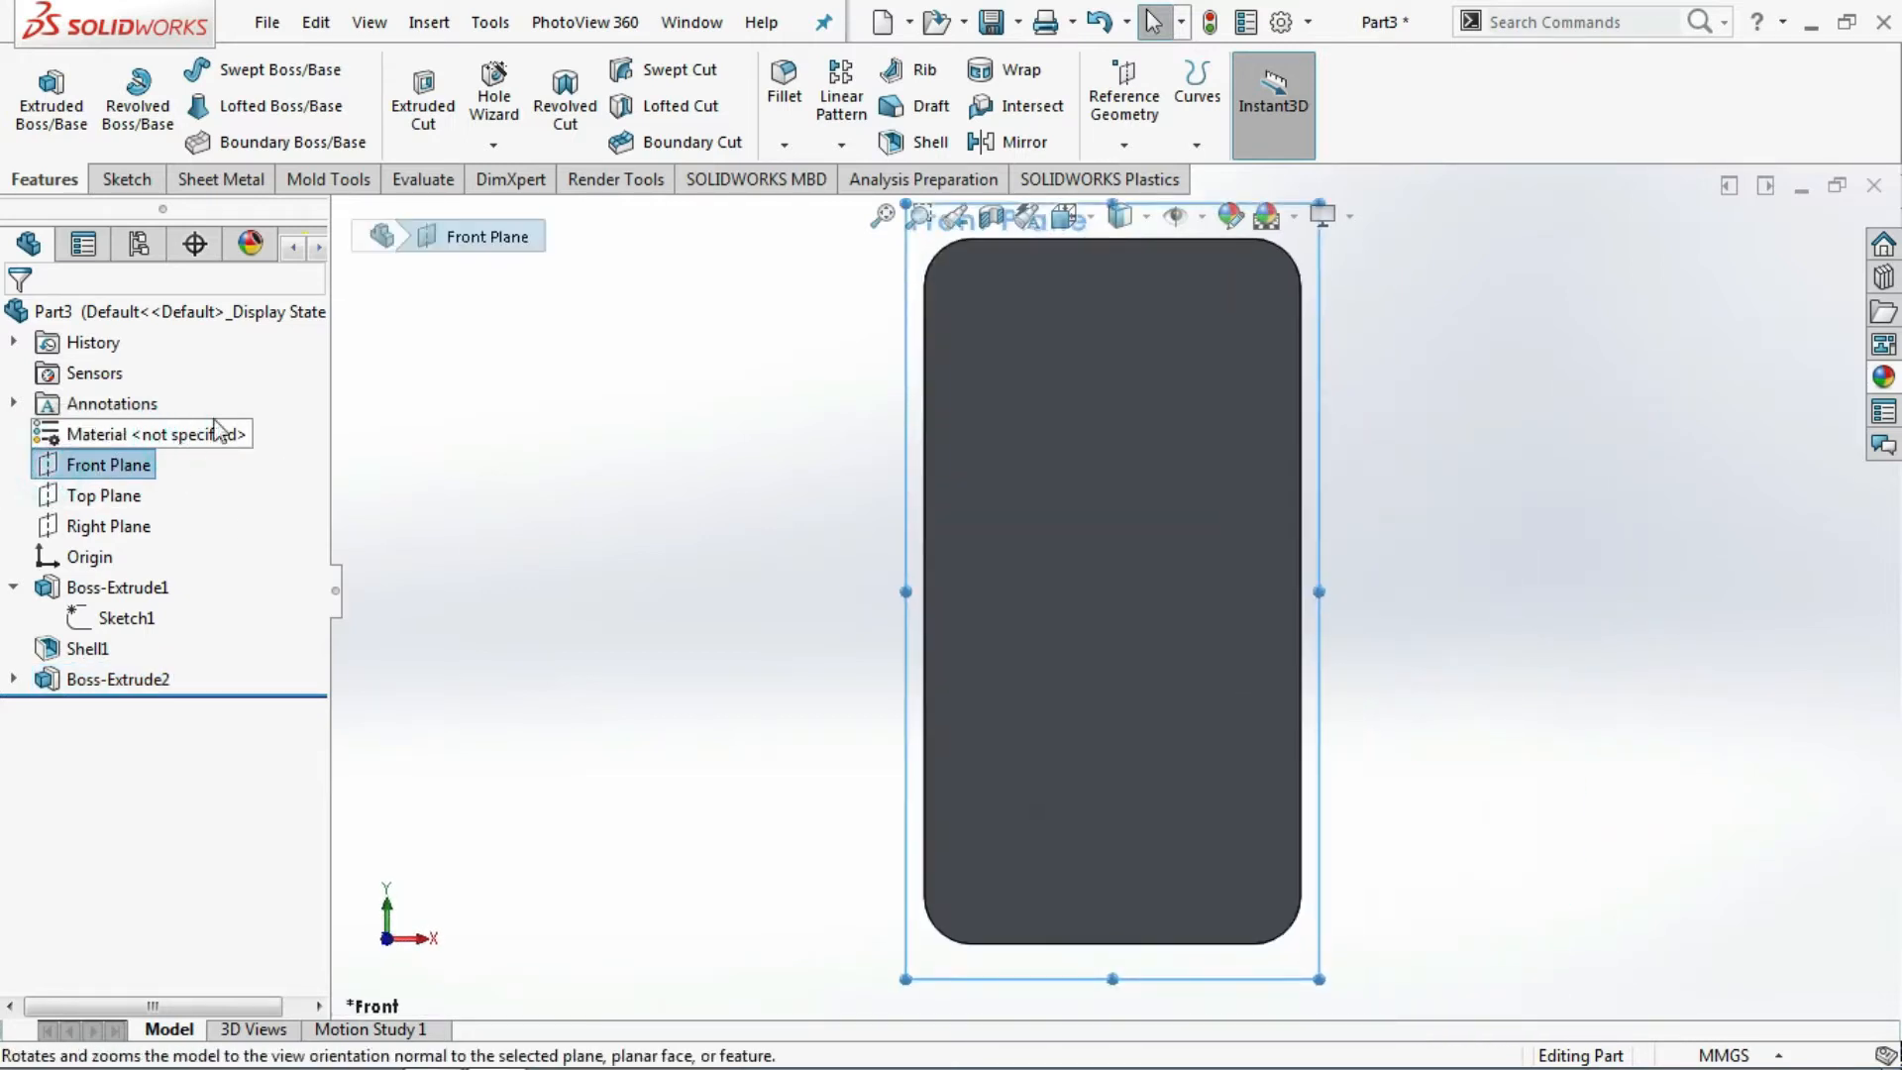
{"action": "left_click", "coordinate": [977, 394]}
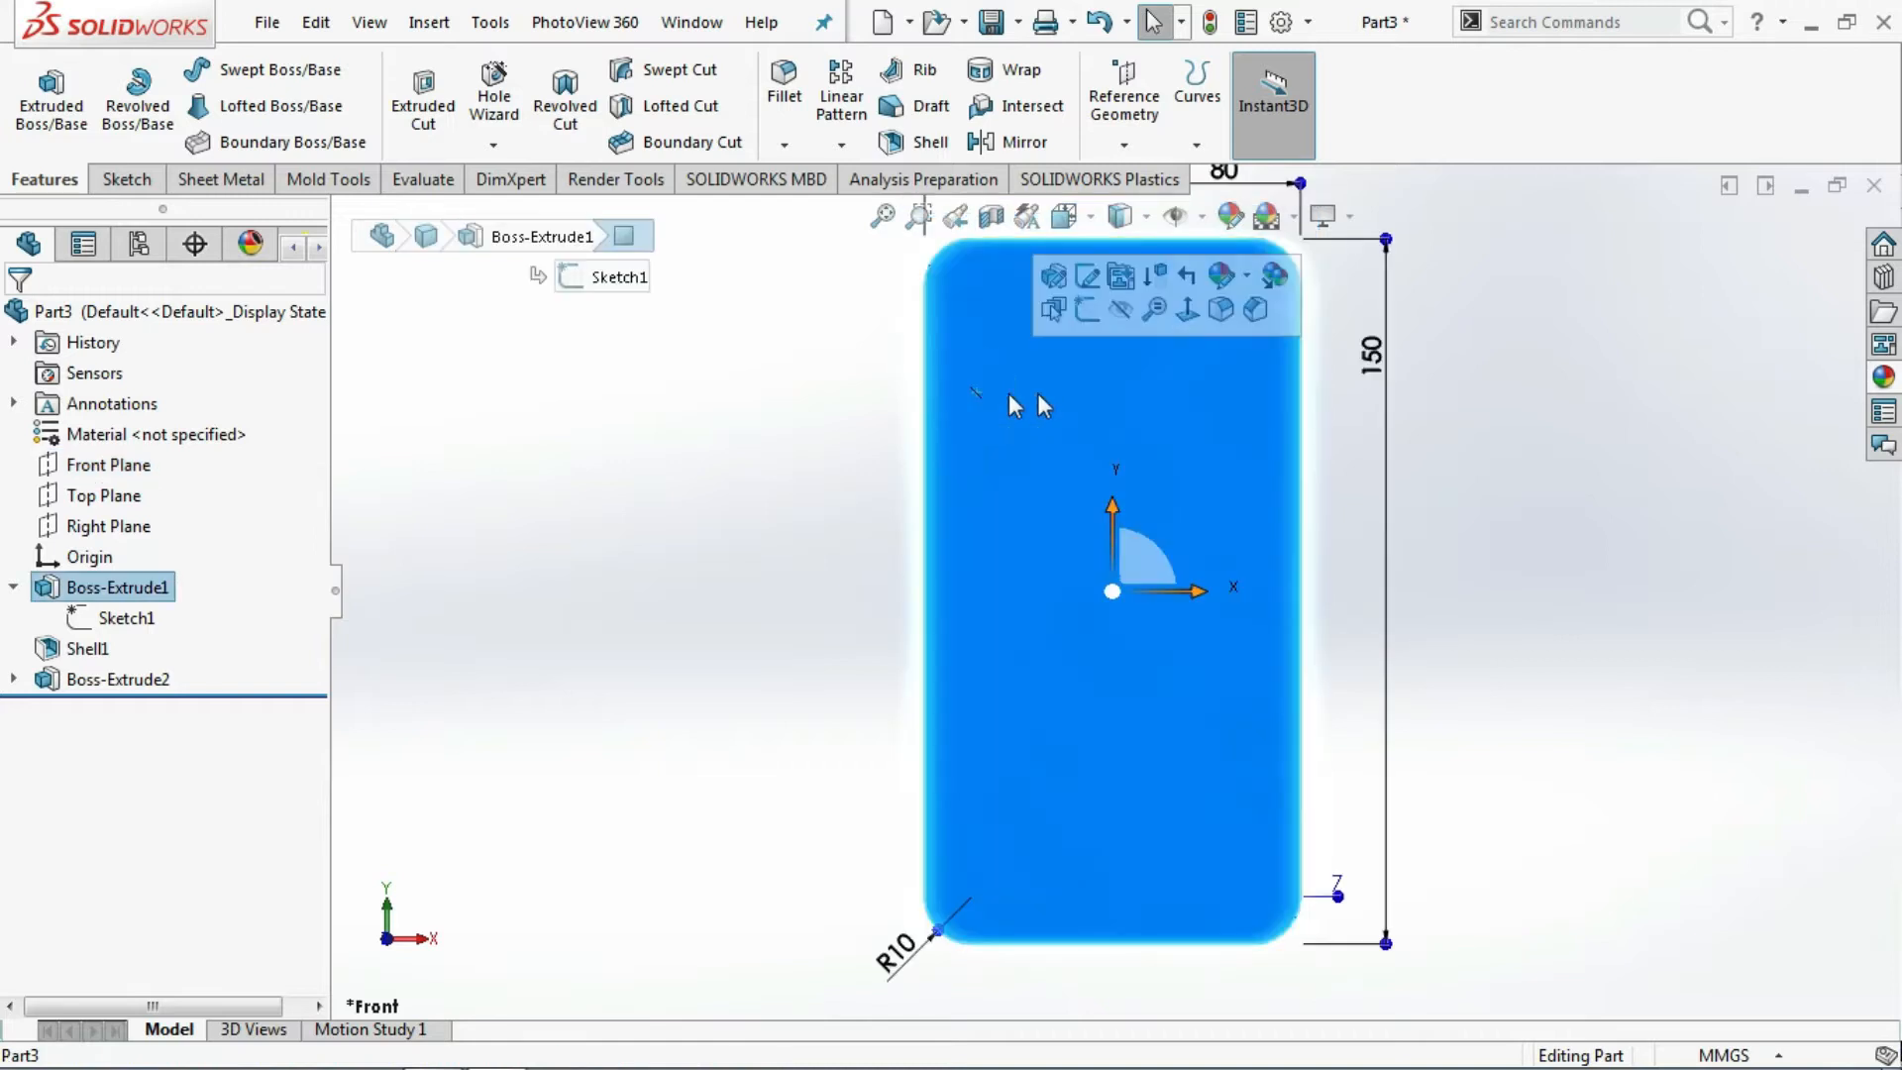
{"action": "left_click", "coordinate": [1085, 325]}
{"action": "left_click", "coordinate": [182, 105]}
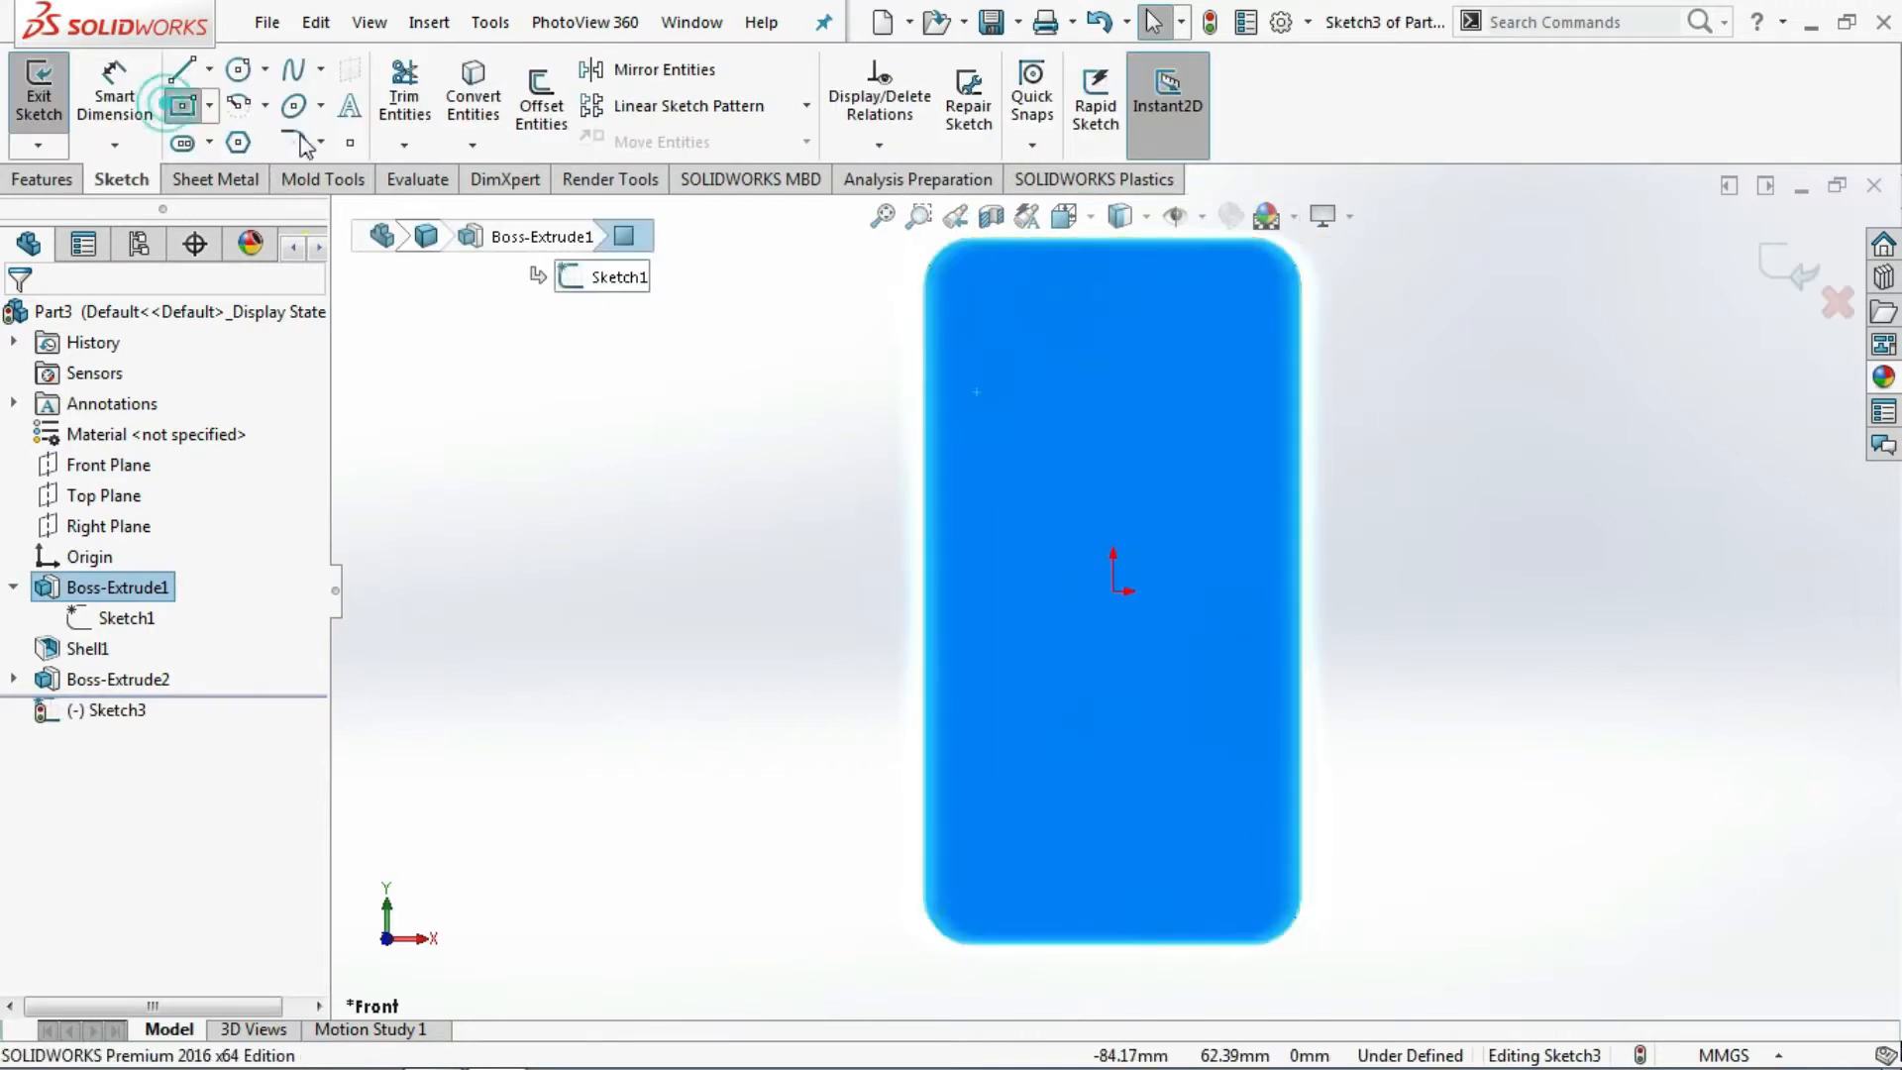
{"action": "left_click", "coordinate": [991, 317]}
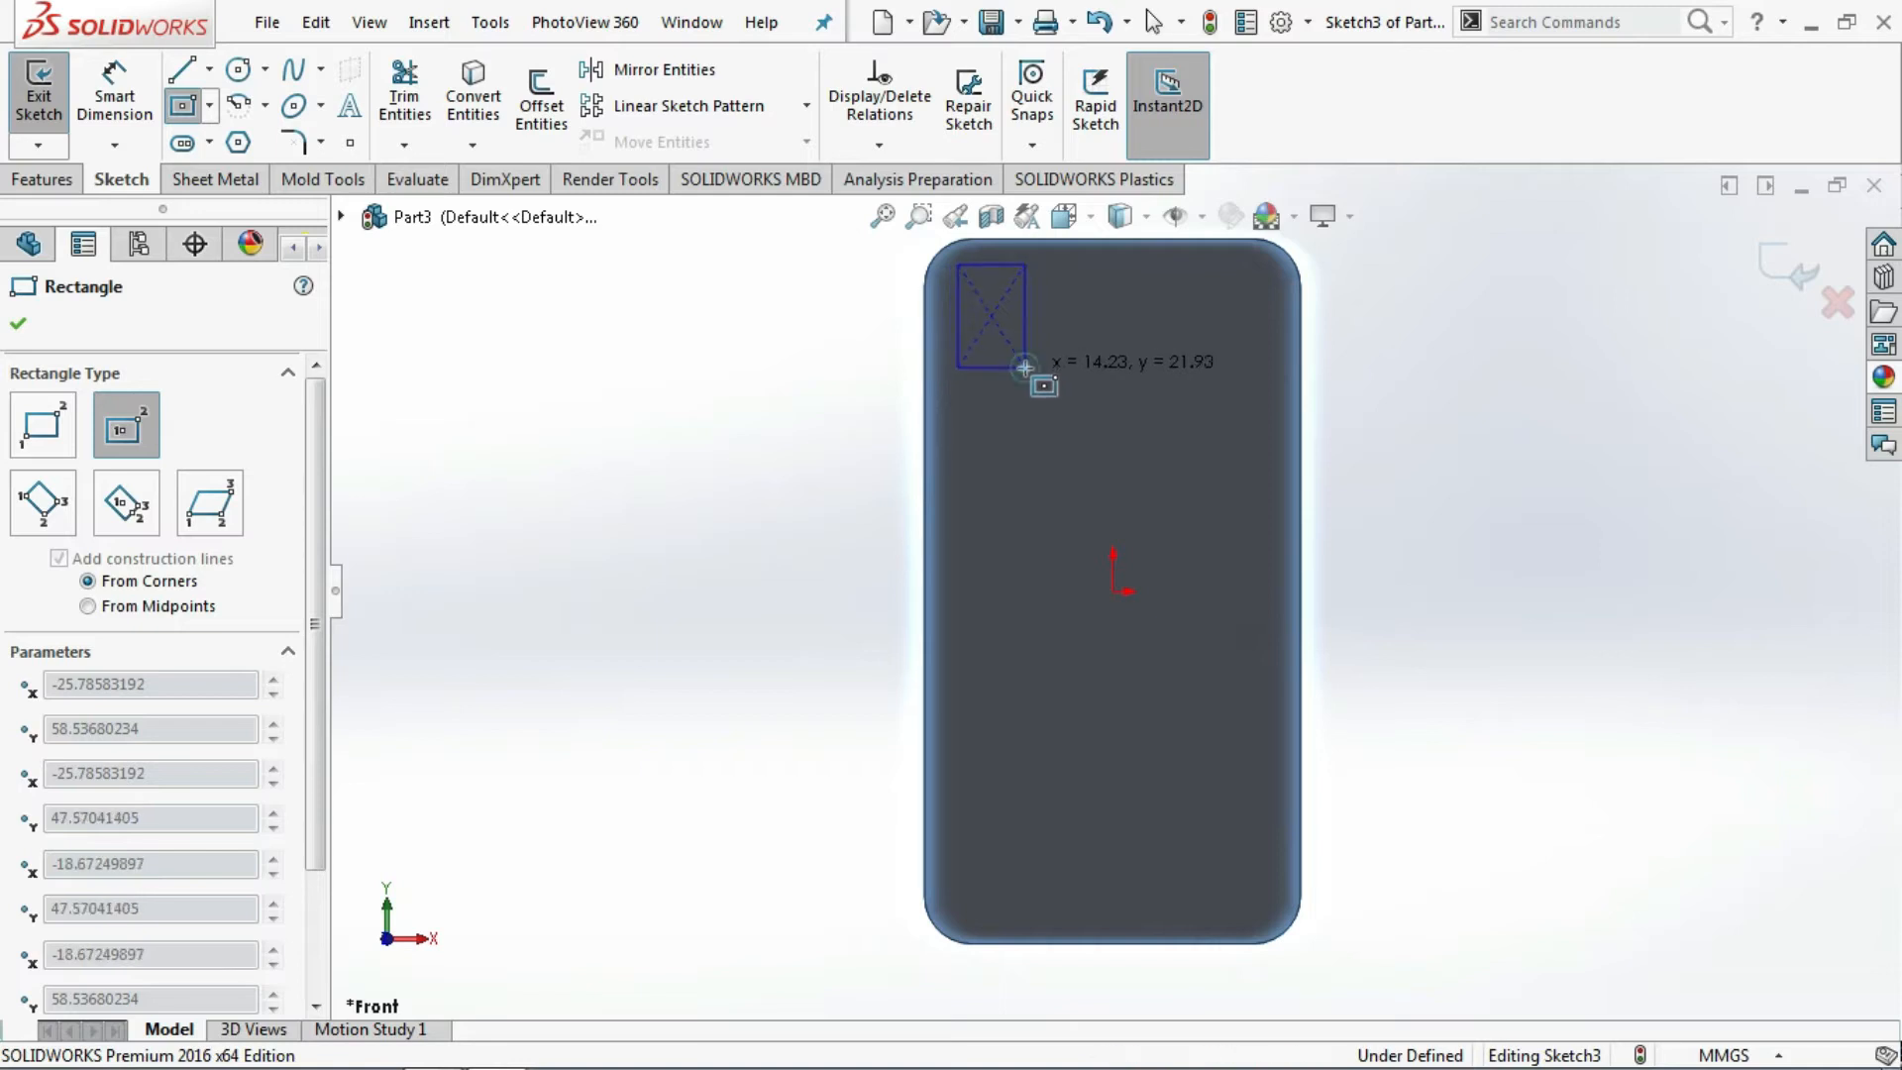
{"action": "left_click", "coordinate": [1025, 368]}
- Dimension the rectangle's upper side 5 mm from the shell's upper edge
{"action": "left_click", "coordinate": [130, 97]}
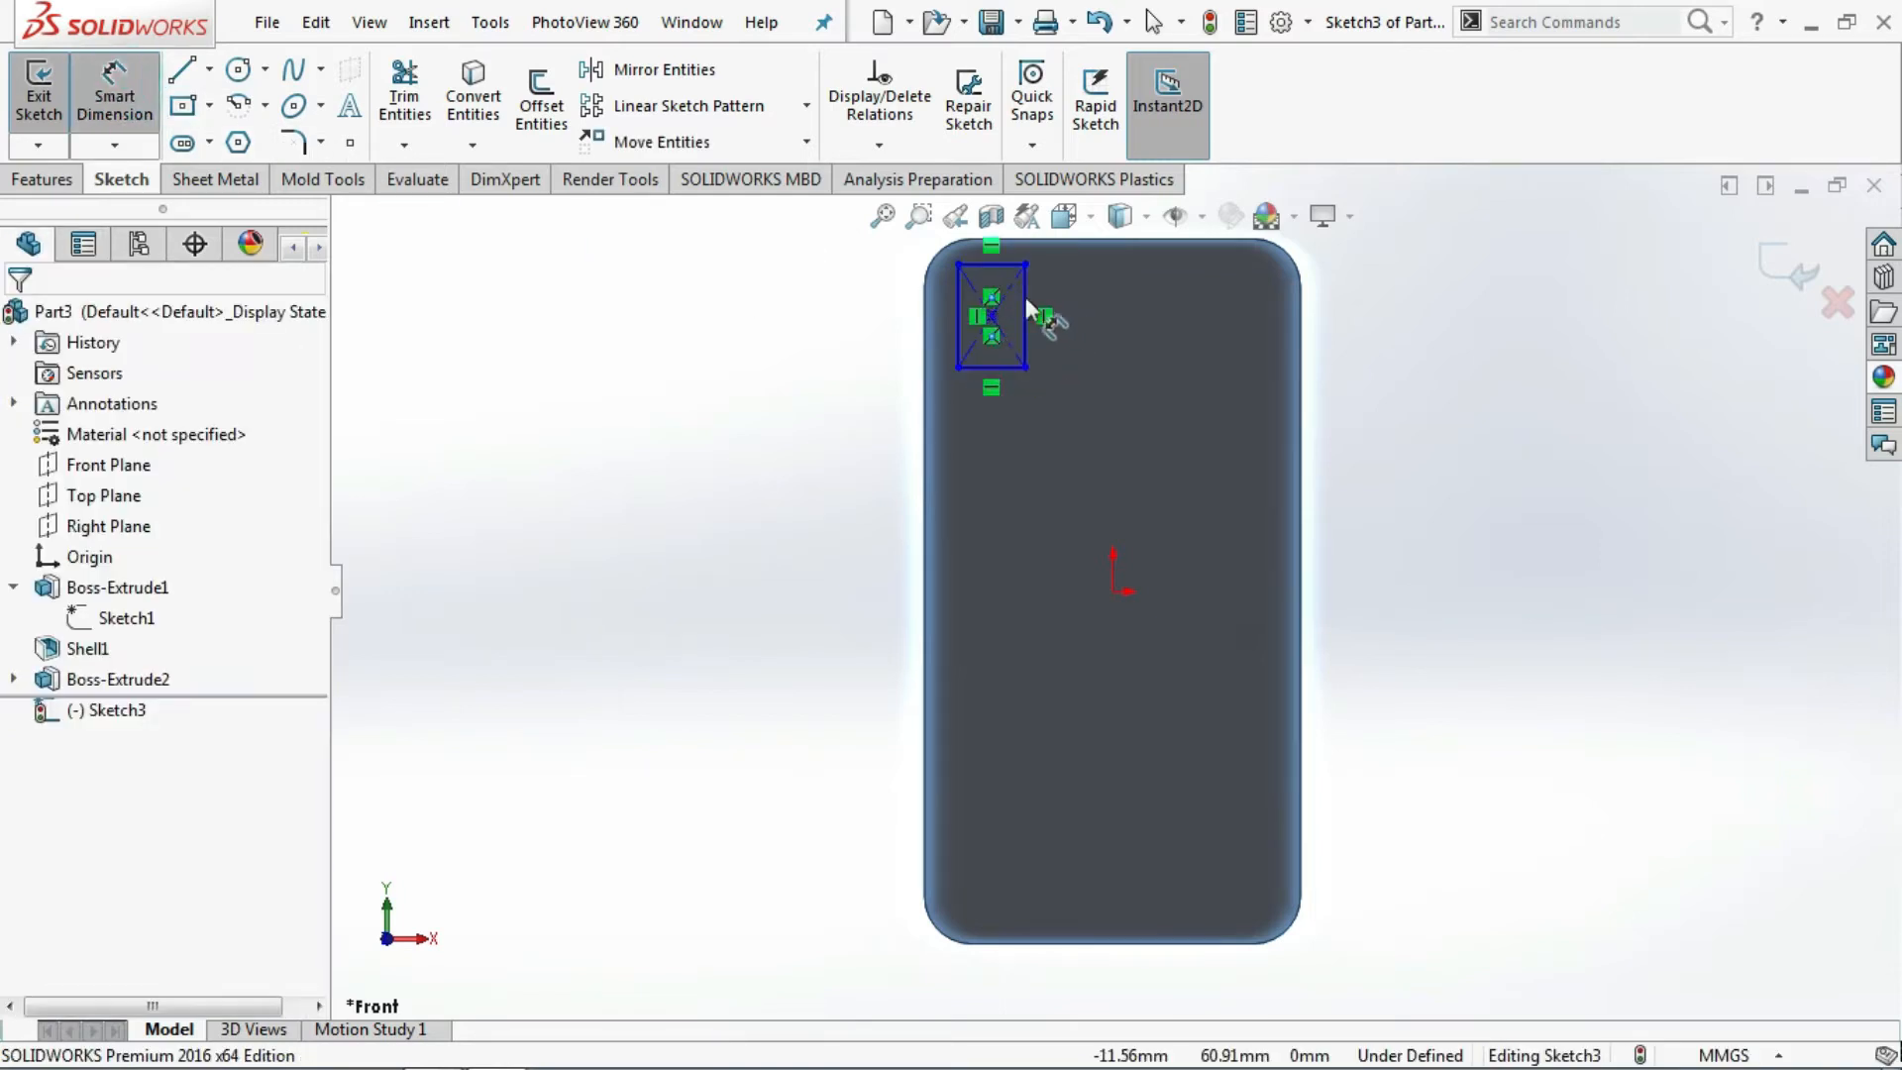
{"action": "scroll", "coordinate": [1035, 406], "scroll_direction": "down", "scroll_amount": 5}
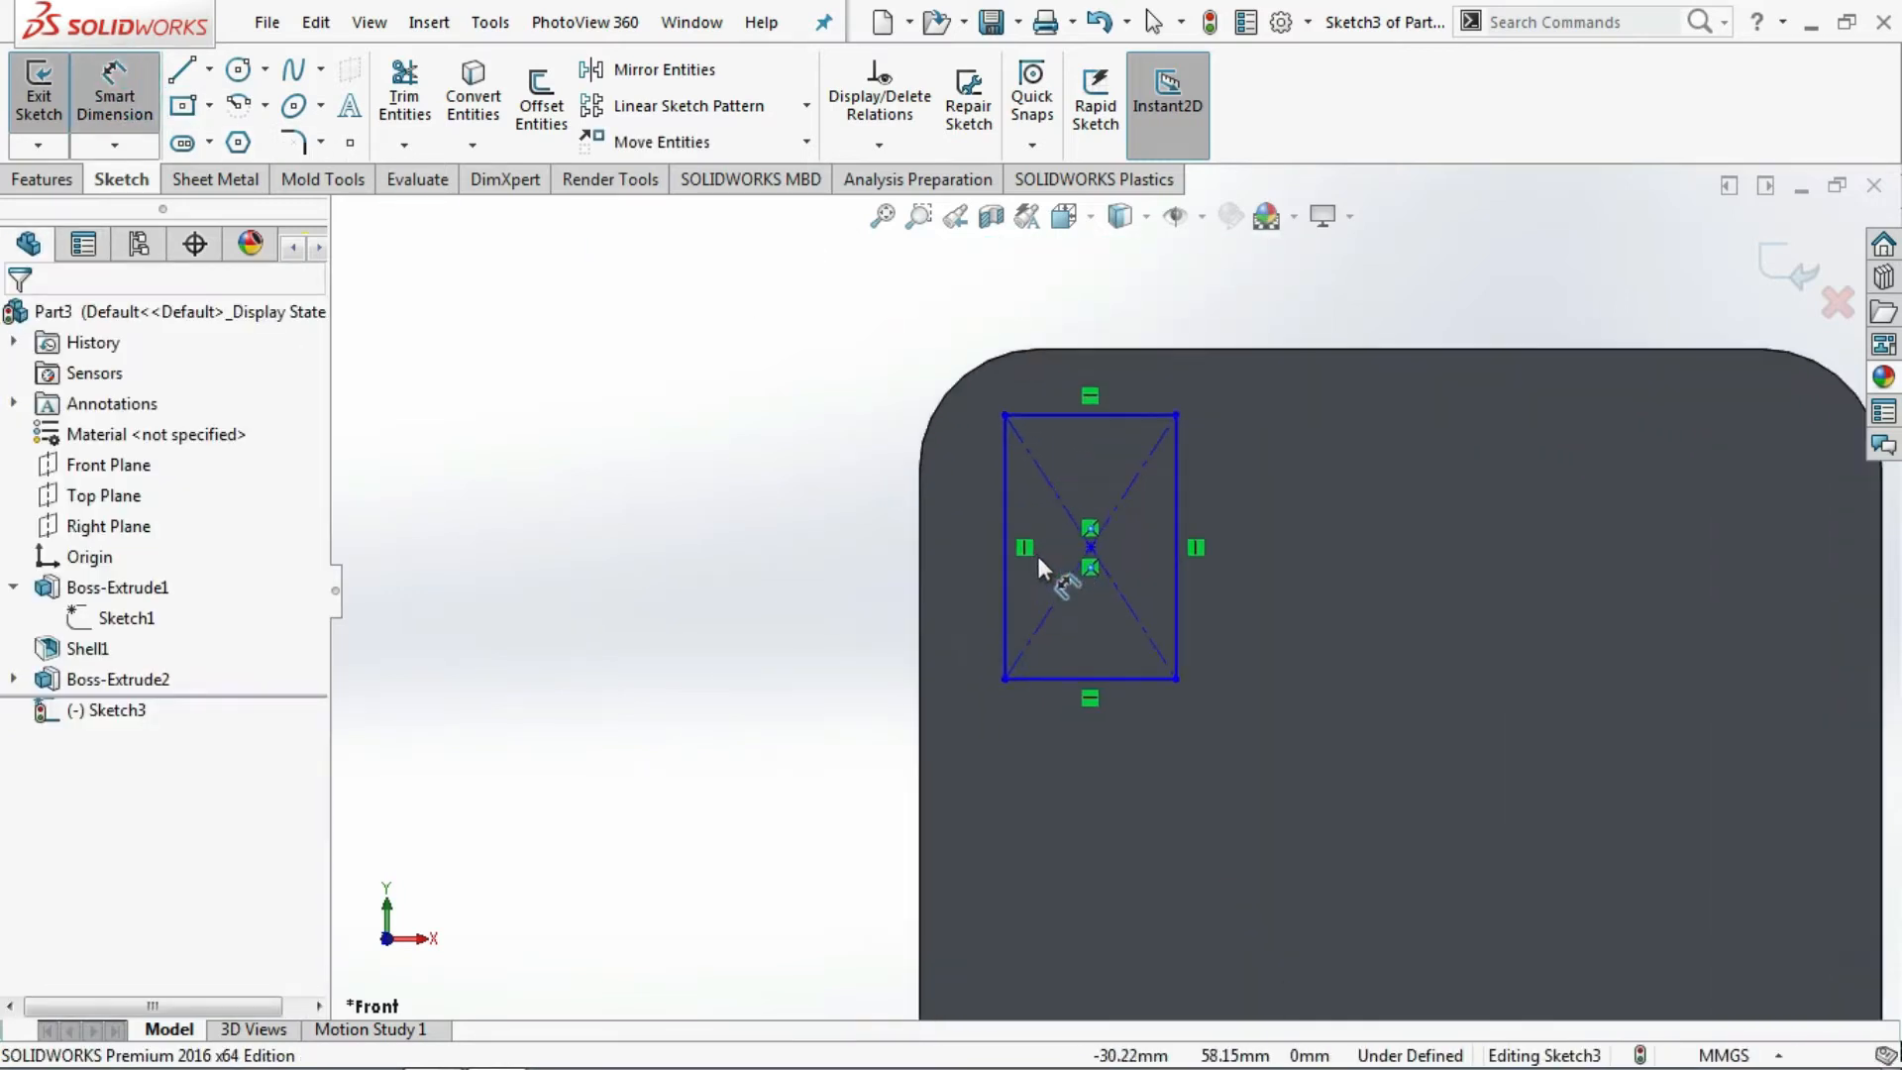
{"action": "scroll", "coordinate": [1035, 559], "scroll_direction": "down", "scroll_amount": 2}
{"action": "left_click", "coordinate": [1176, 353]}
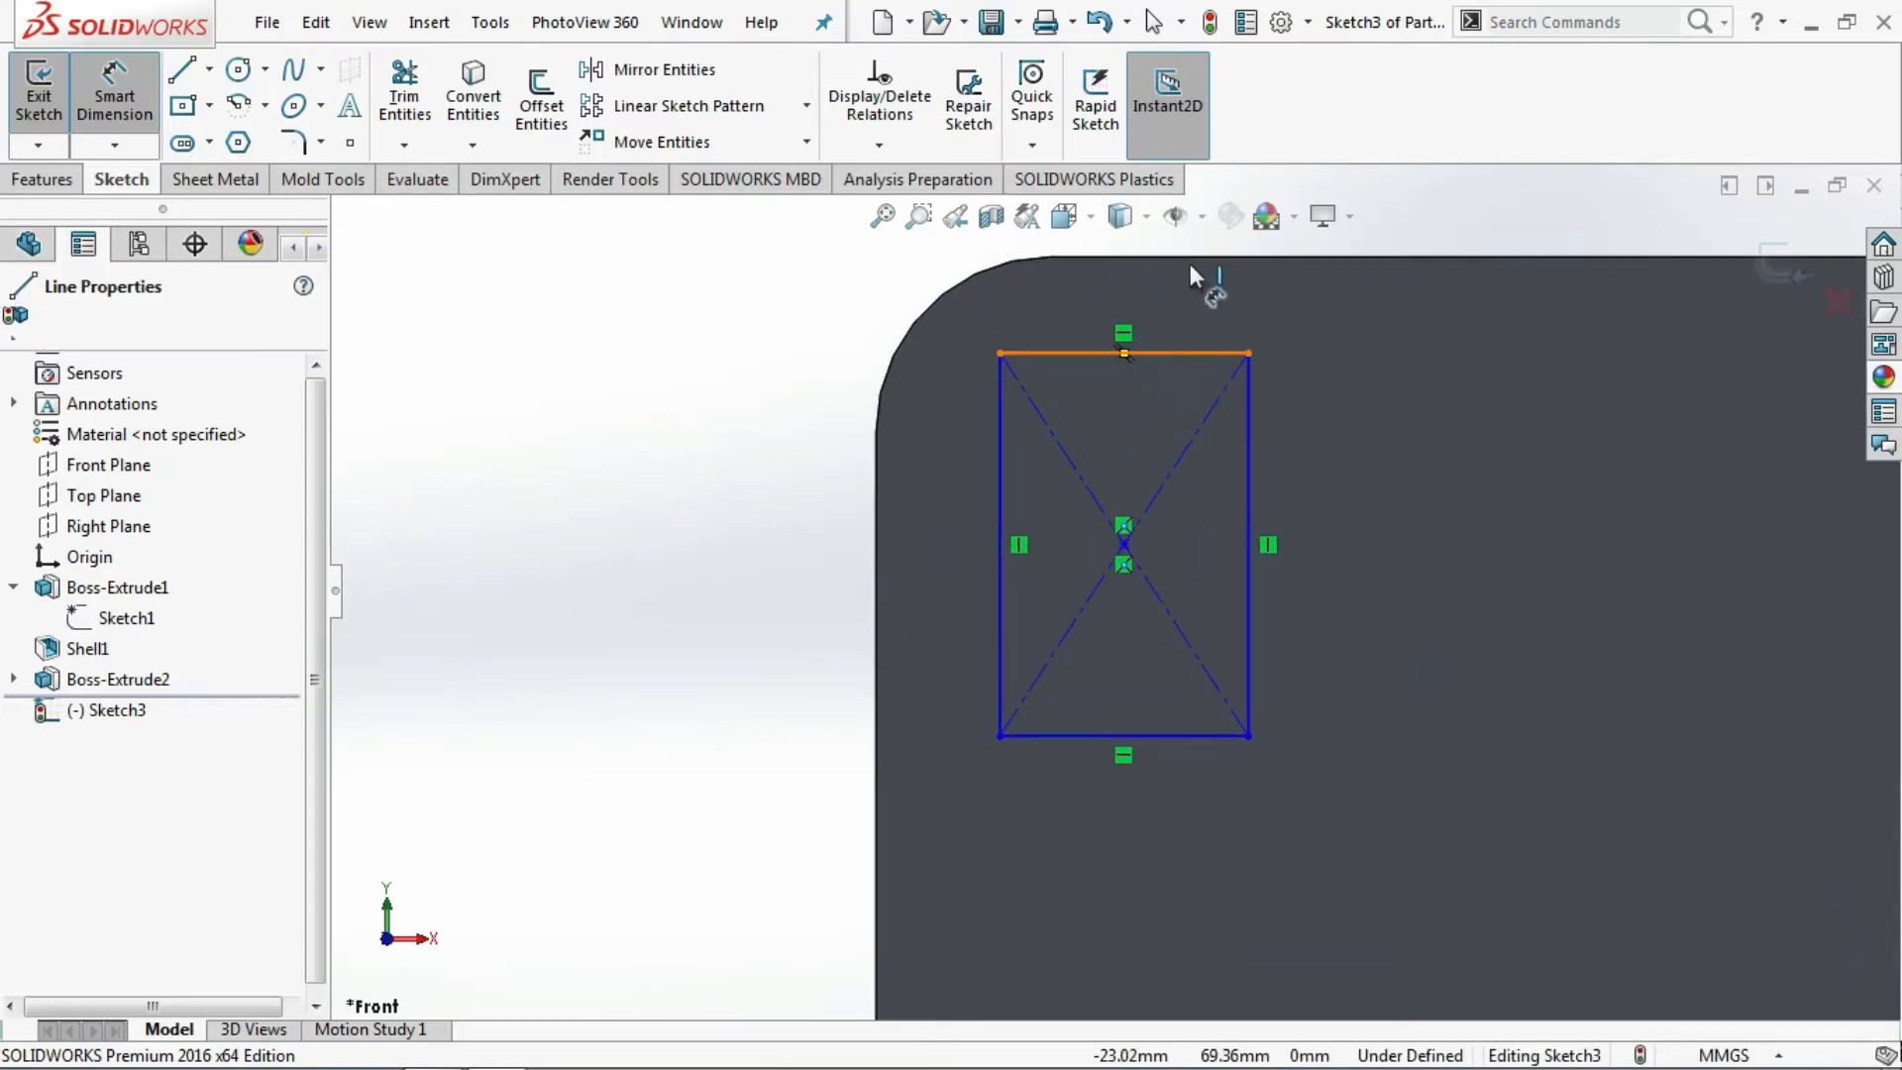
{"action": "left_click", "coordinate": [1188, 258]}
{"action": "left_click", "coordinate": [1250, 287]}
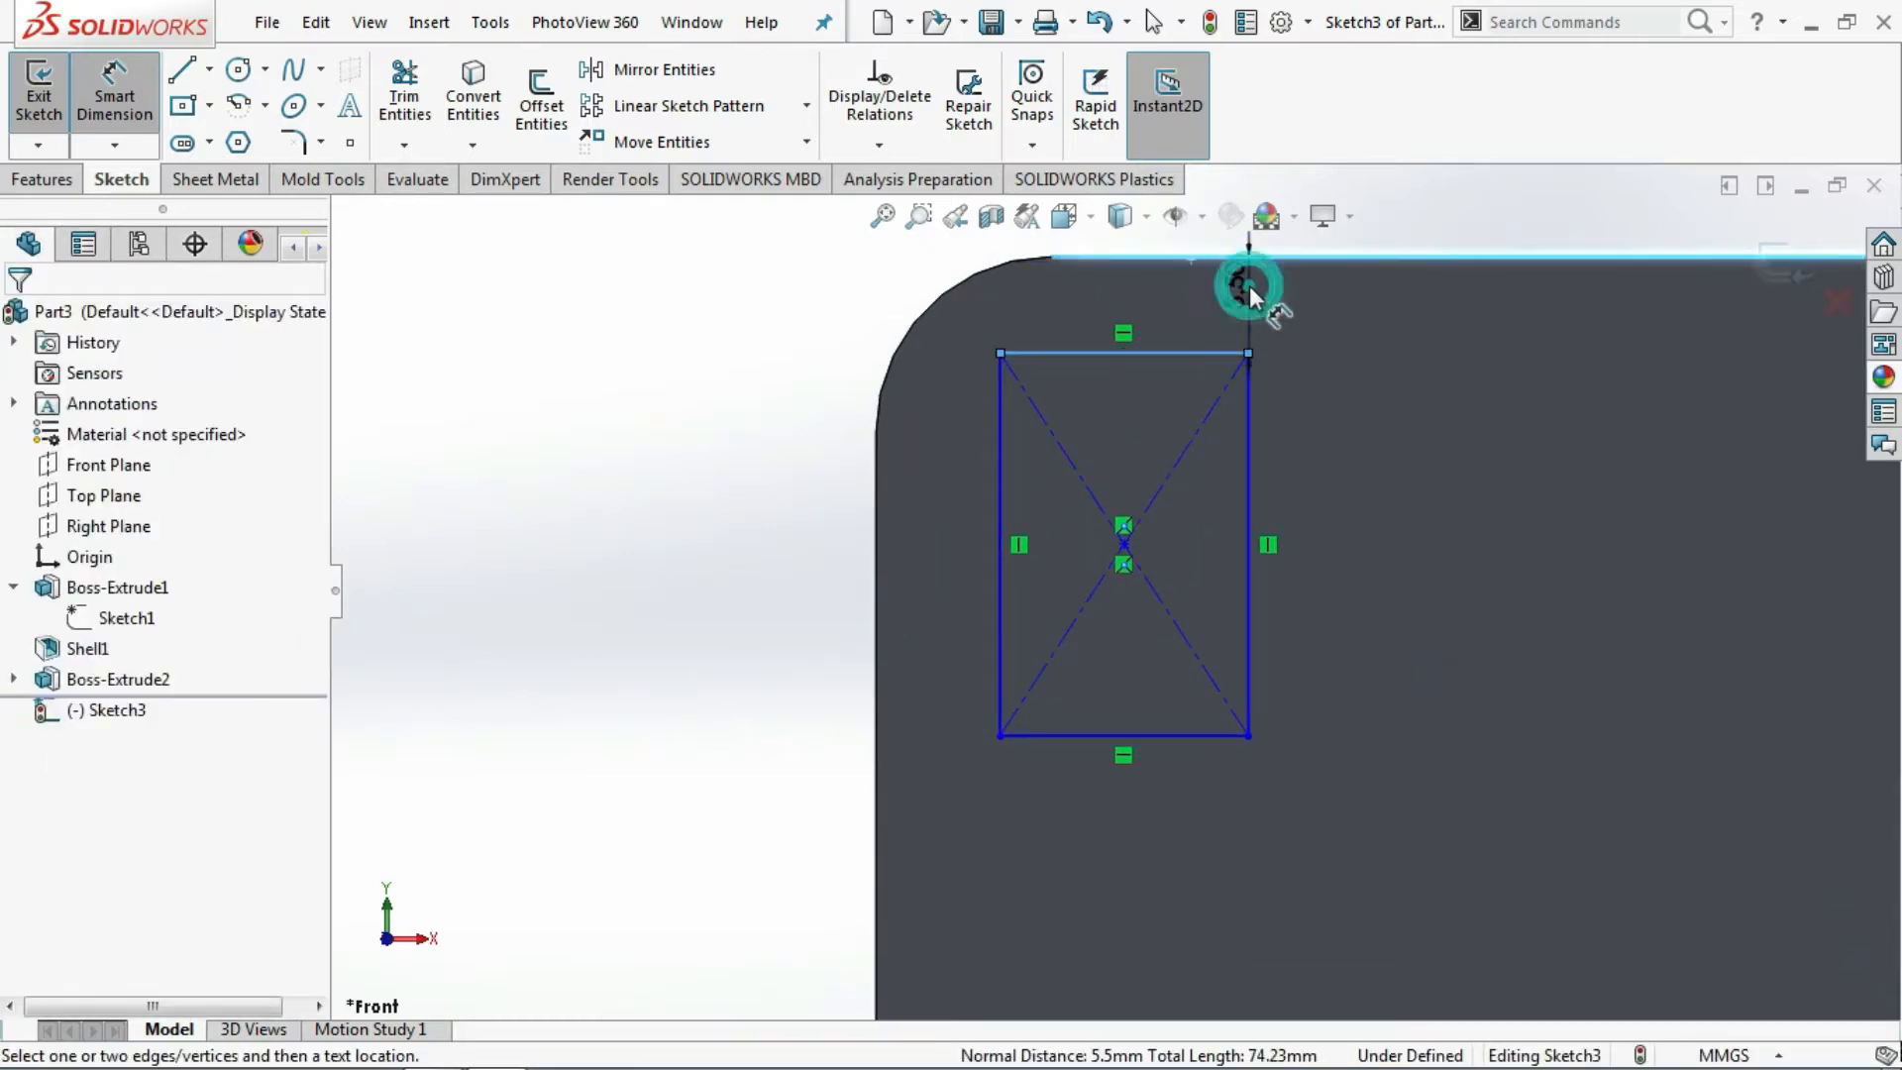
{"action": "type", "text": "5"}
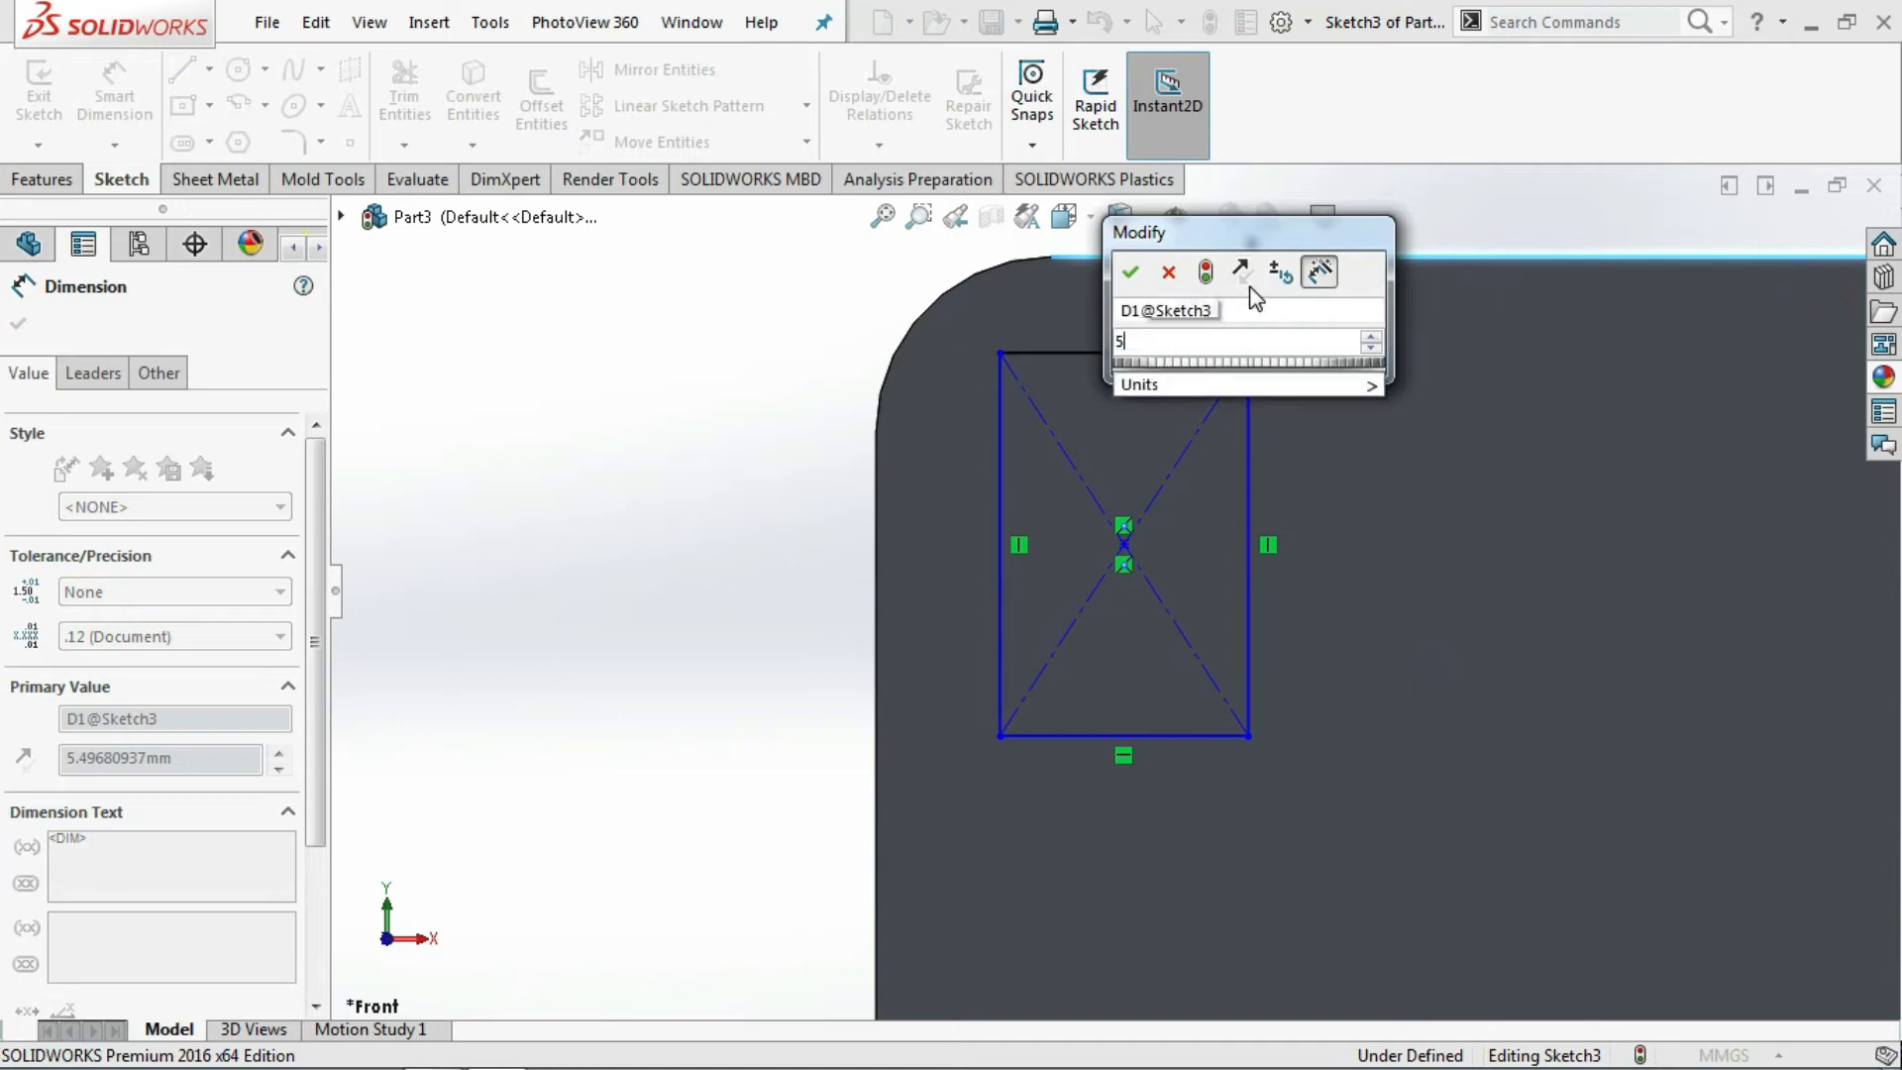
{"action": "key", "text": "Return"}
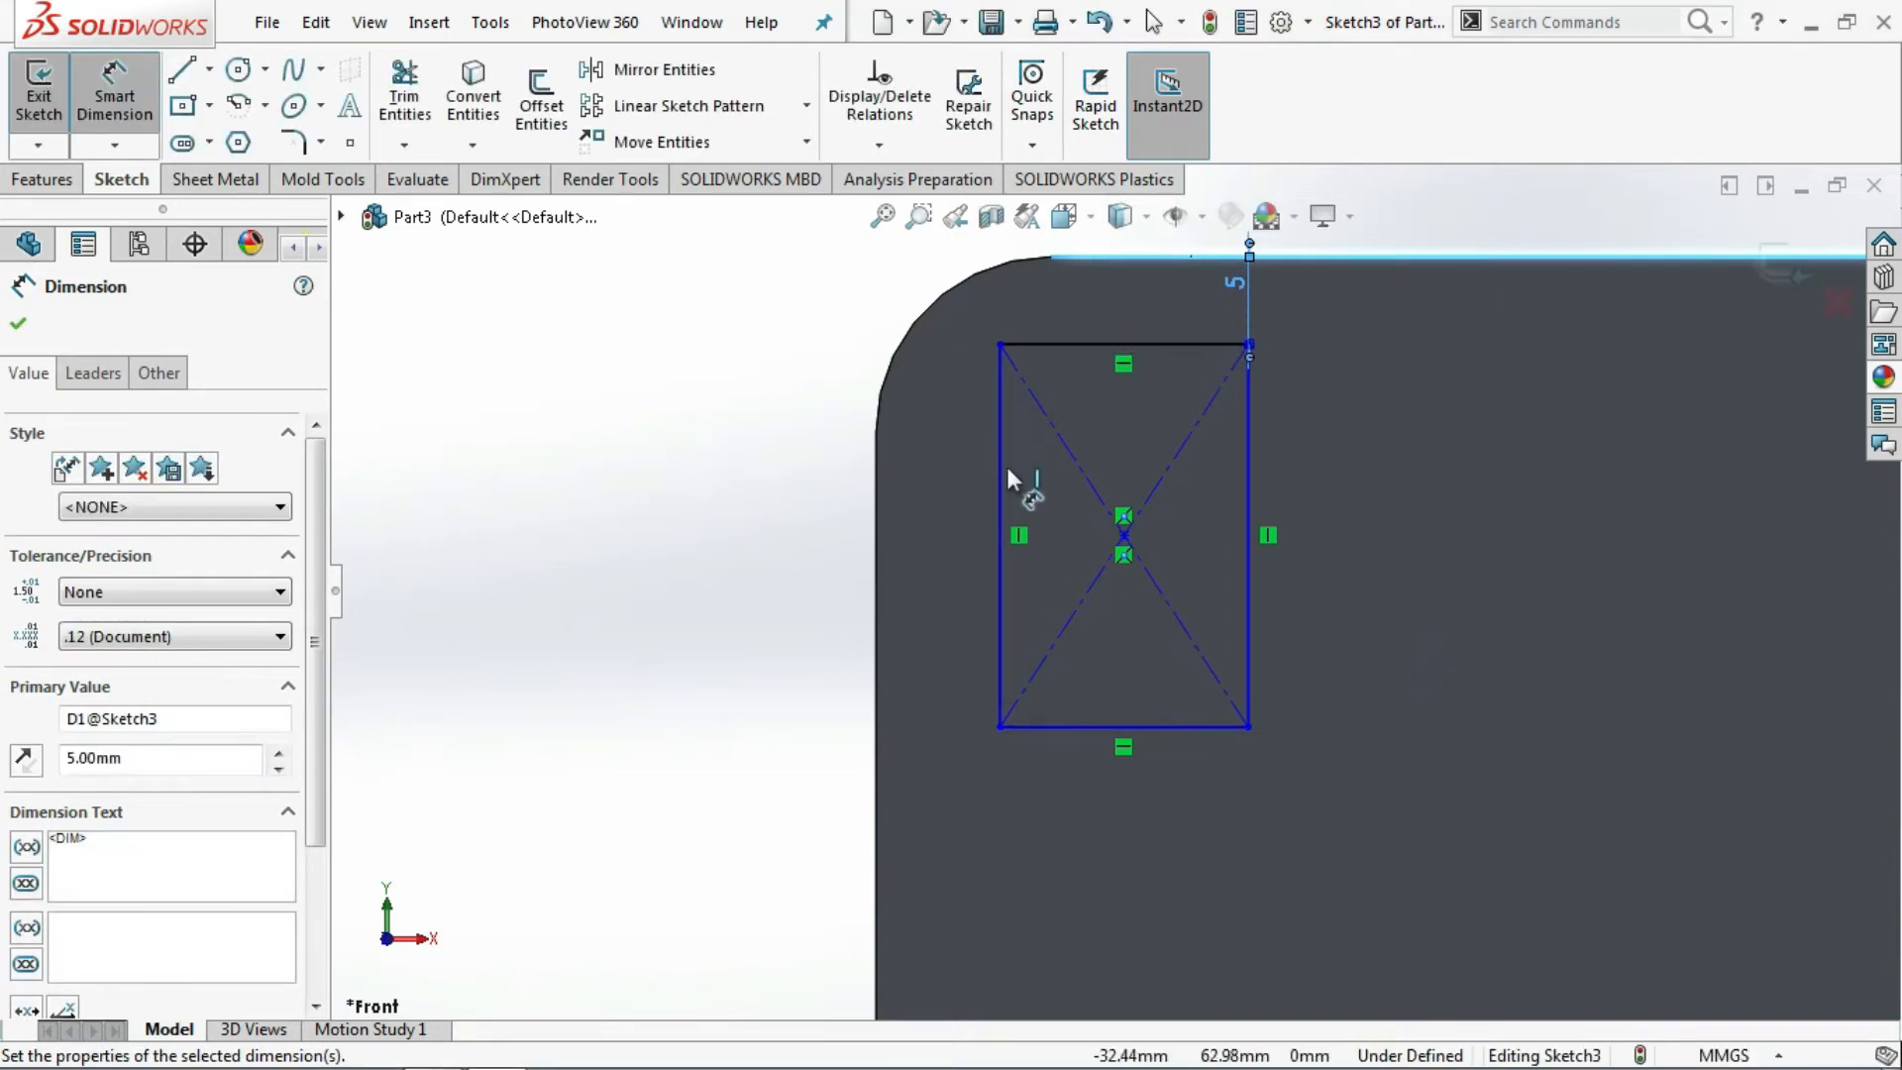
- Dimension the rectangle's left side 5 mm from the shell's left edge
{"action": "left_click", "coordinate": [1001, 475]}
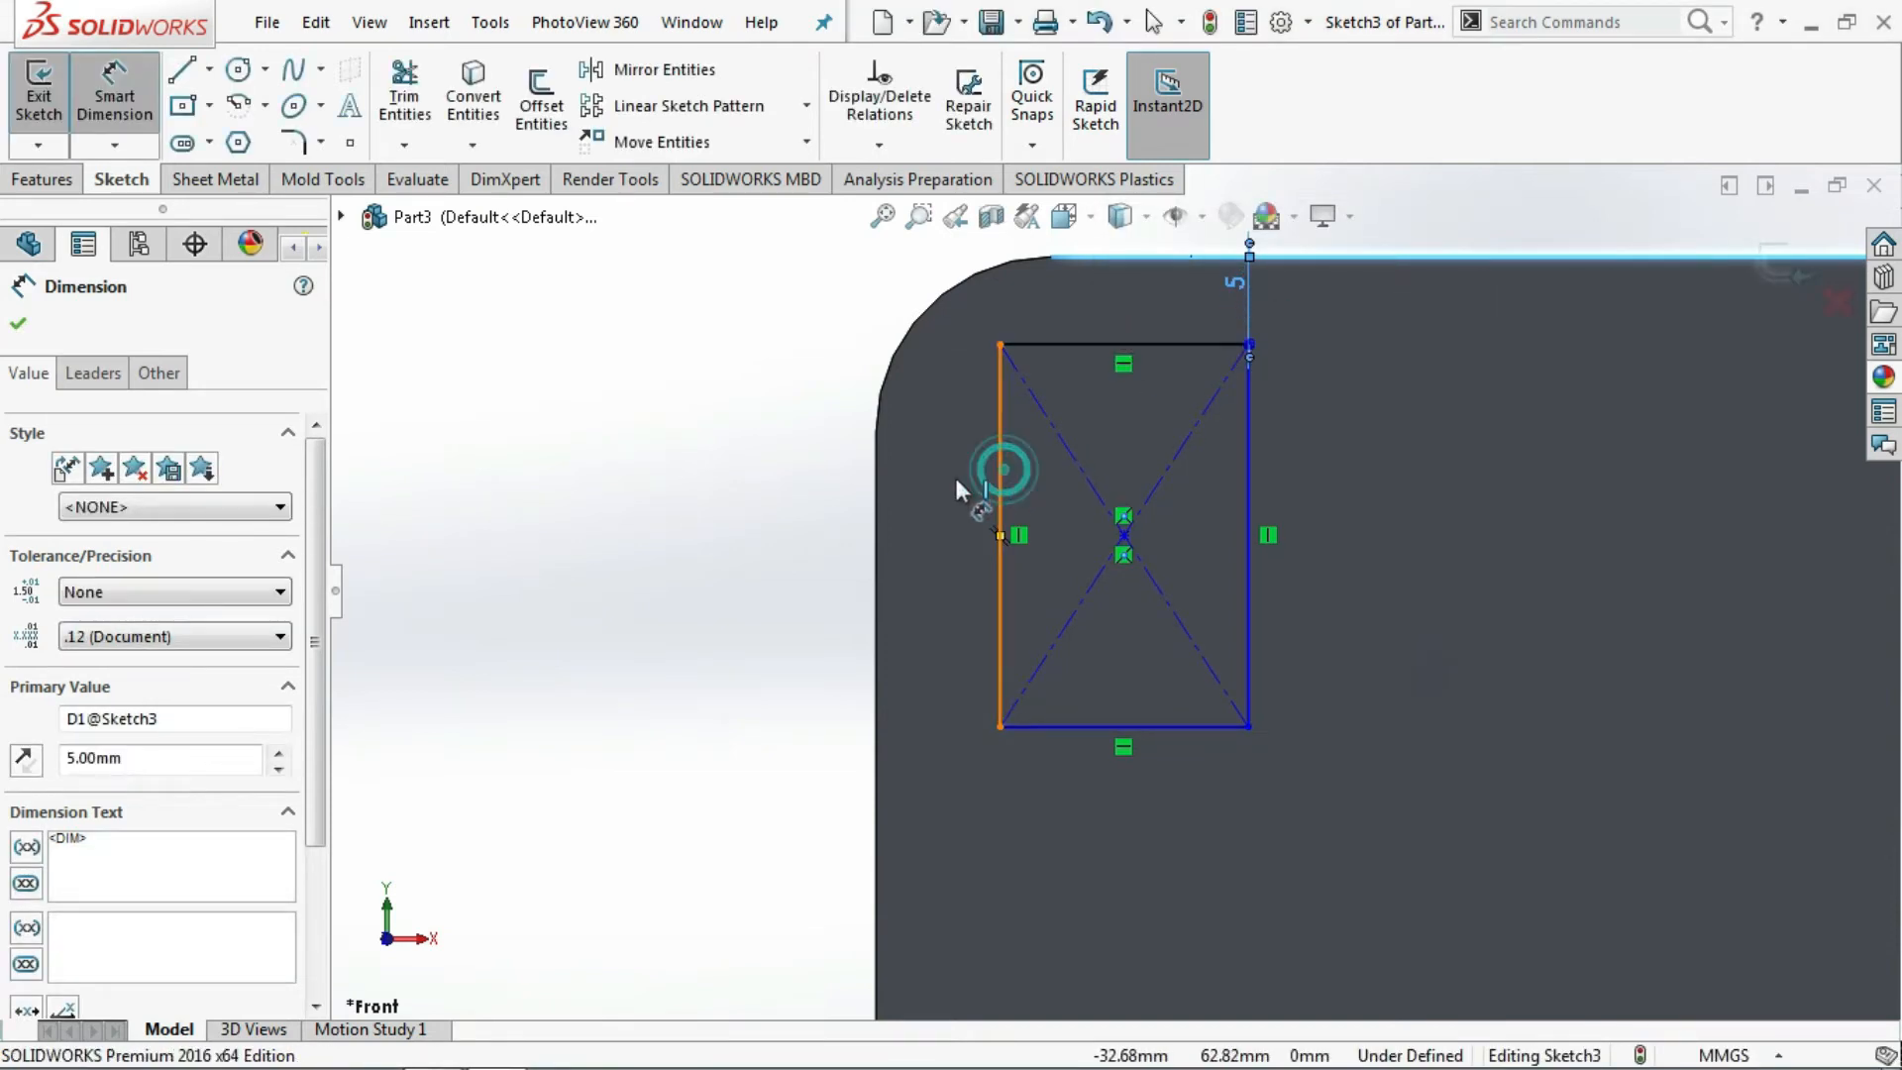
{"action": "left_click", "coordinate": [879, 510]}
{"action": "left_click", "coordinate": [909, 574]}
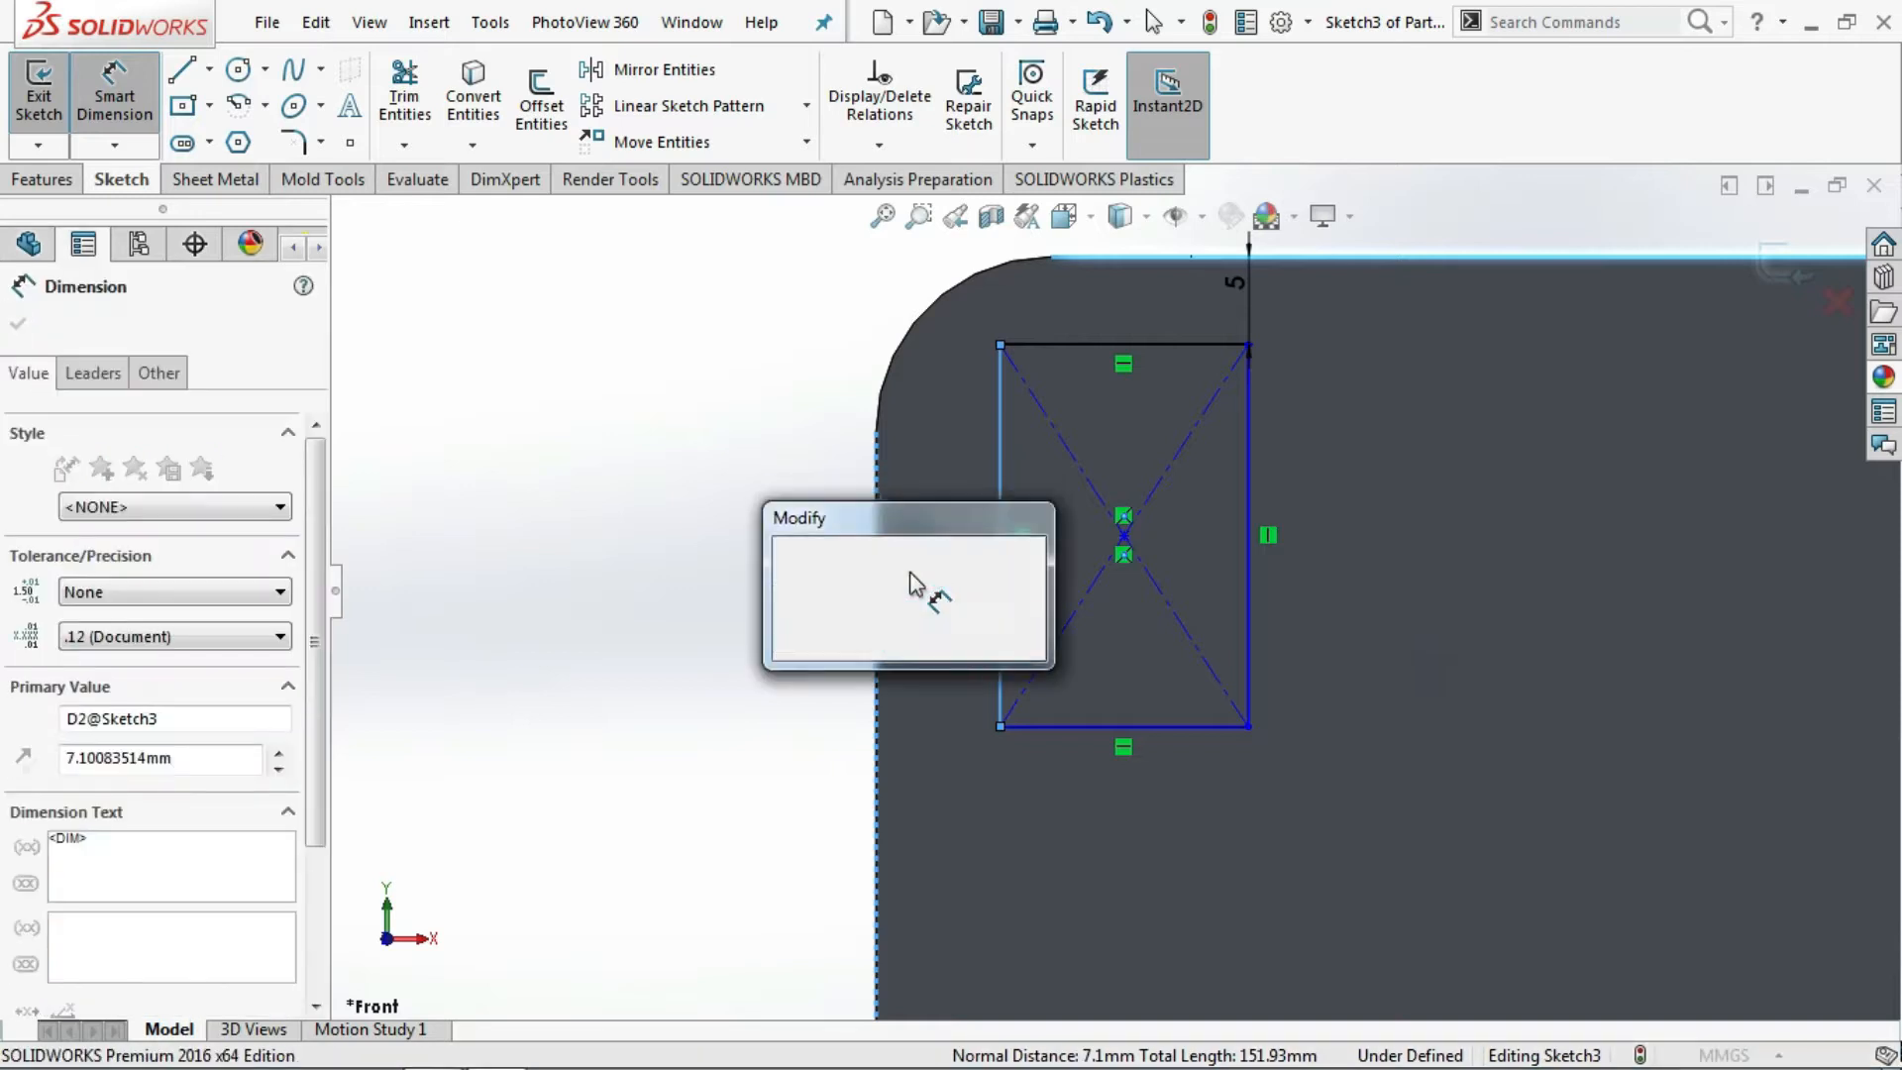
{"action": "type", "text": "5"}
{"action": "key", "text": "Return"}
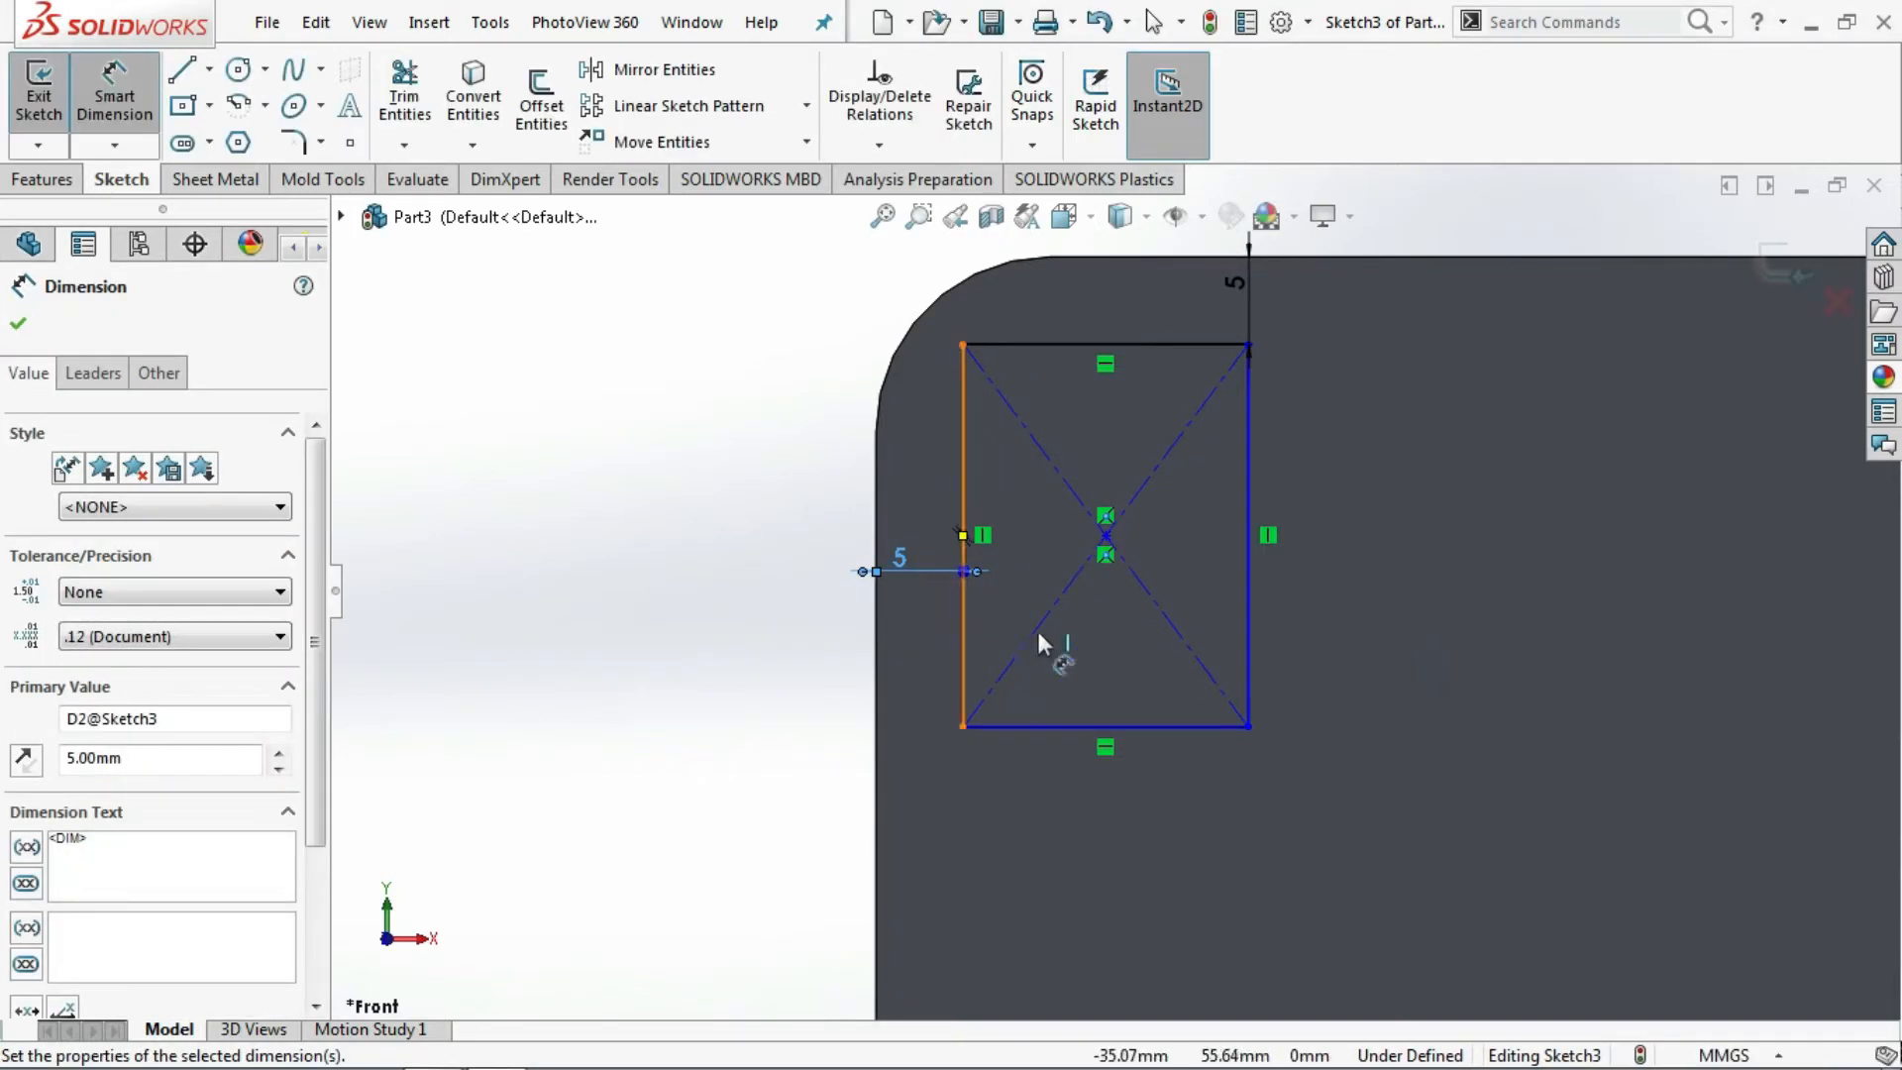
- Dimension the rectangle 25 mm wide and 35 mm high
{"action": "left_click", "coordinate": [1067, 724]}
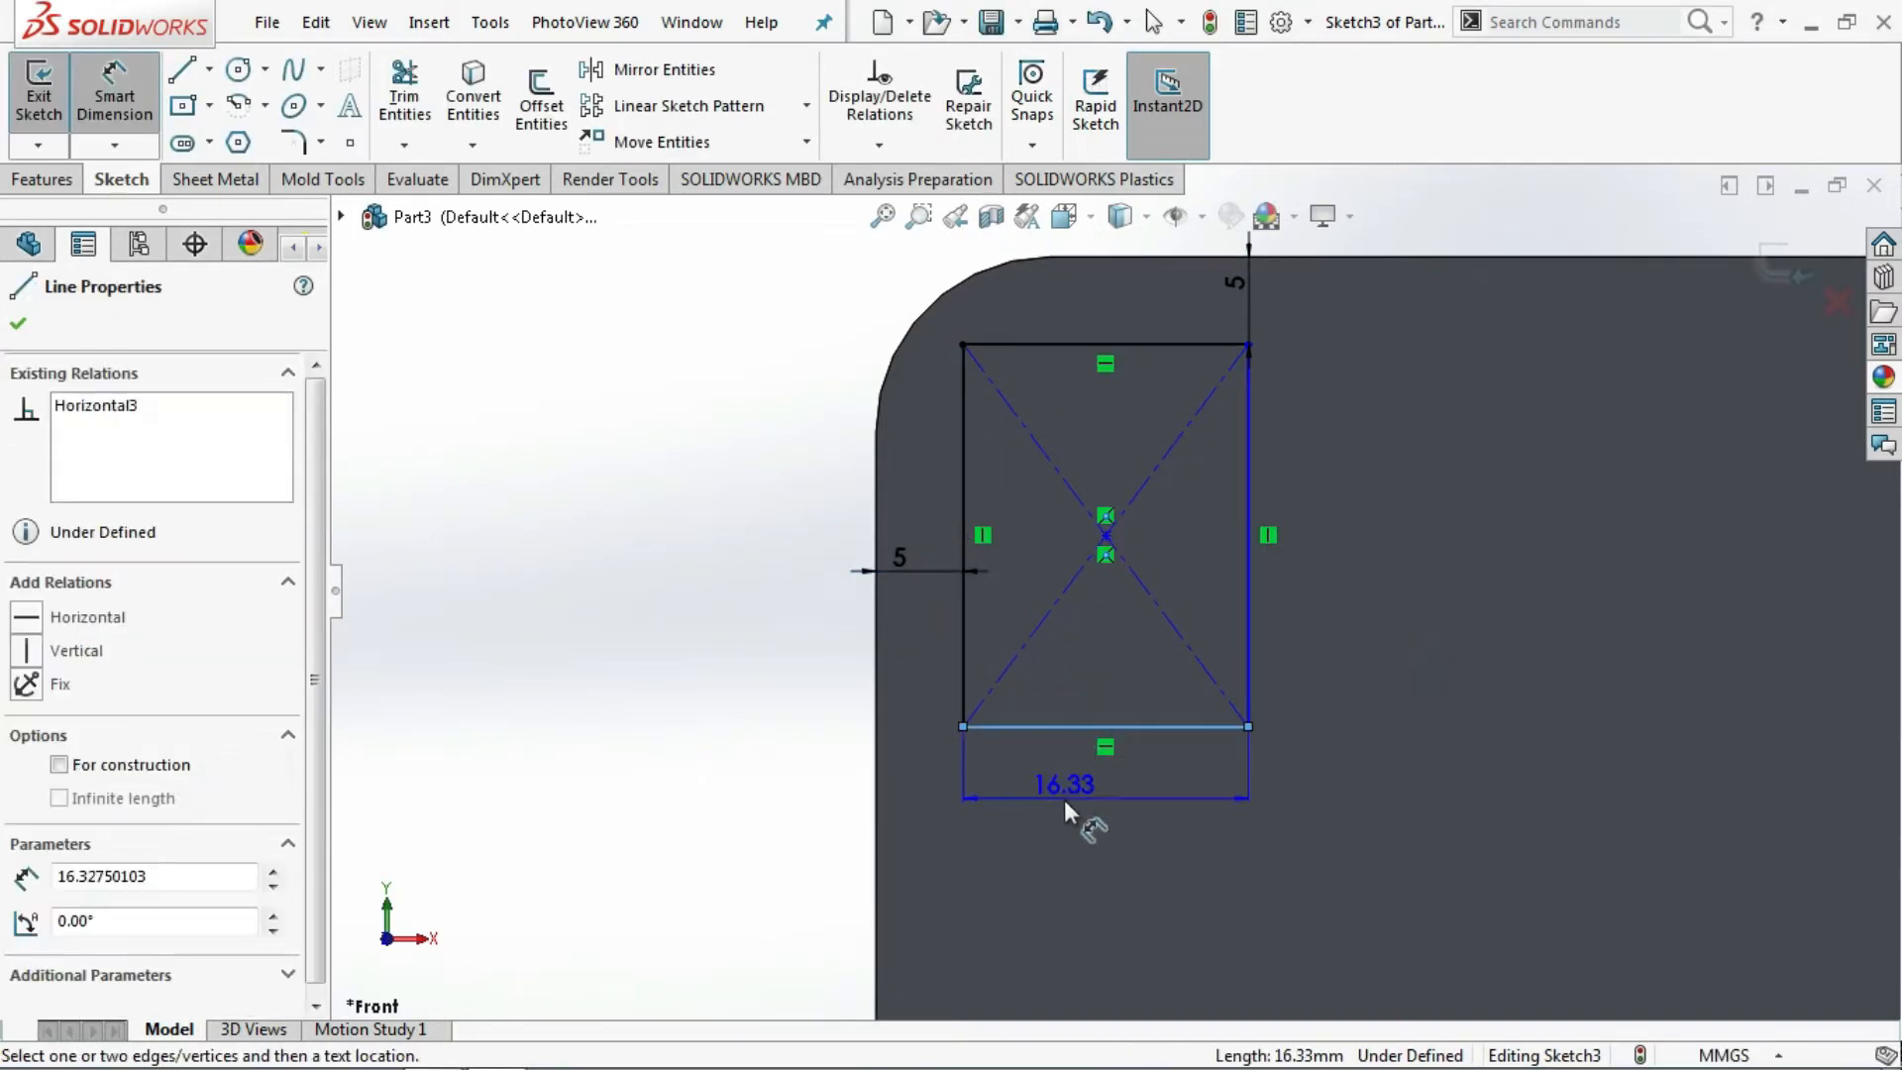
{"action": "left_click", "coordinate": [1064, 800]}
{"action": "type", "text": "2"}
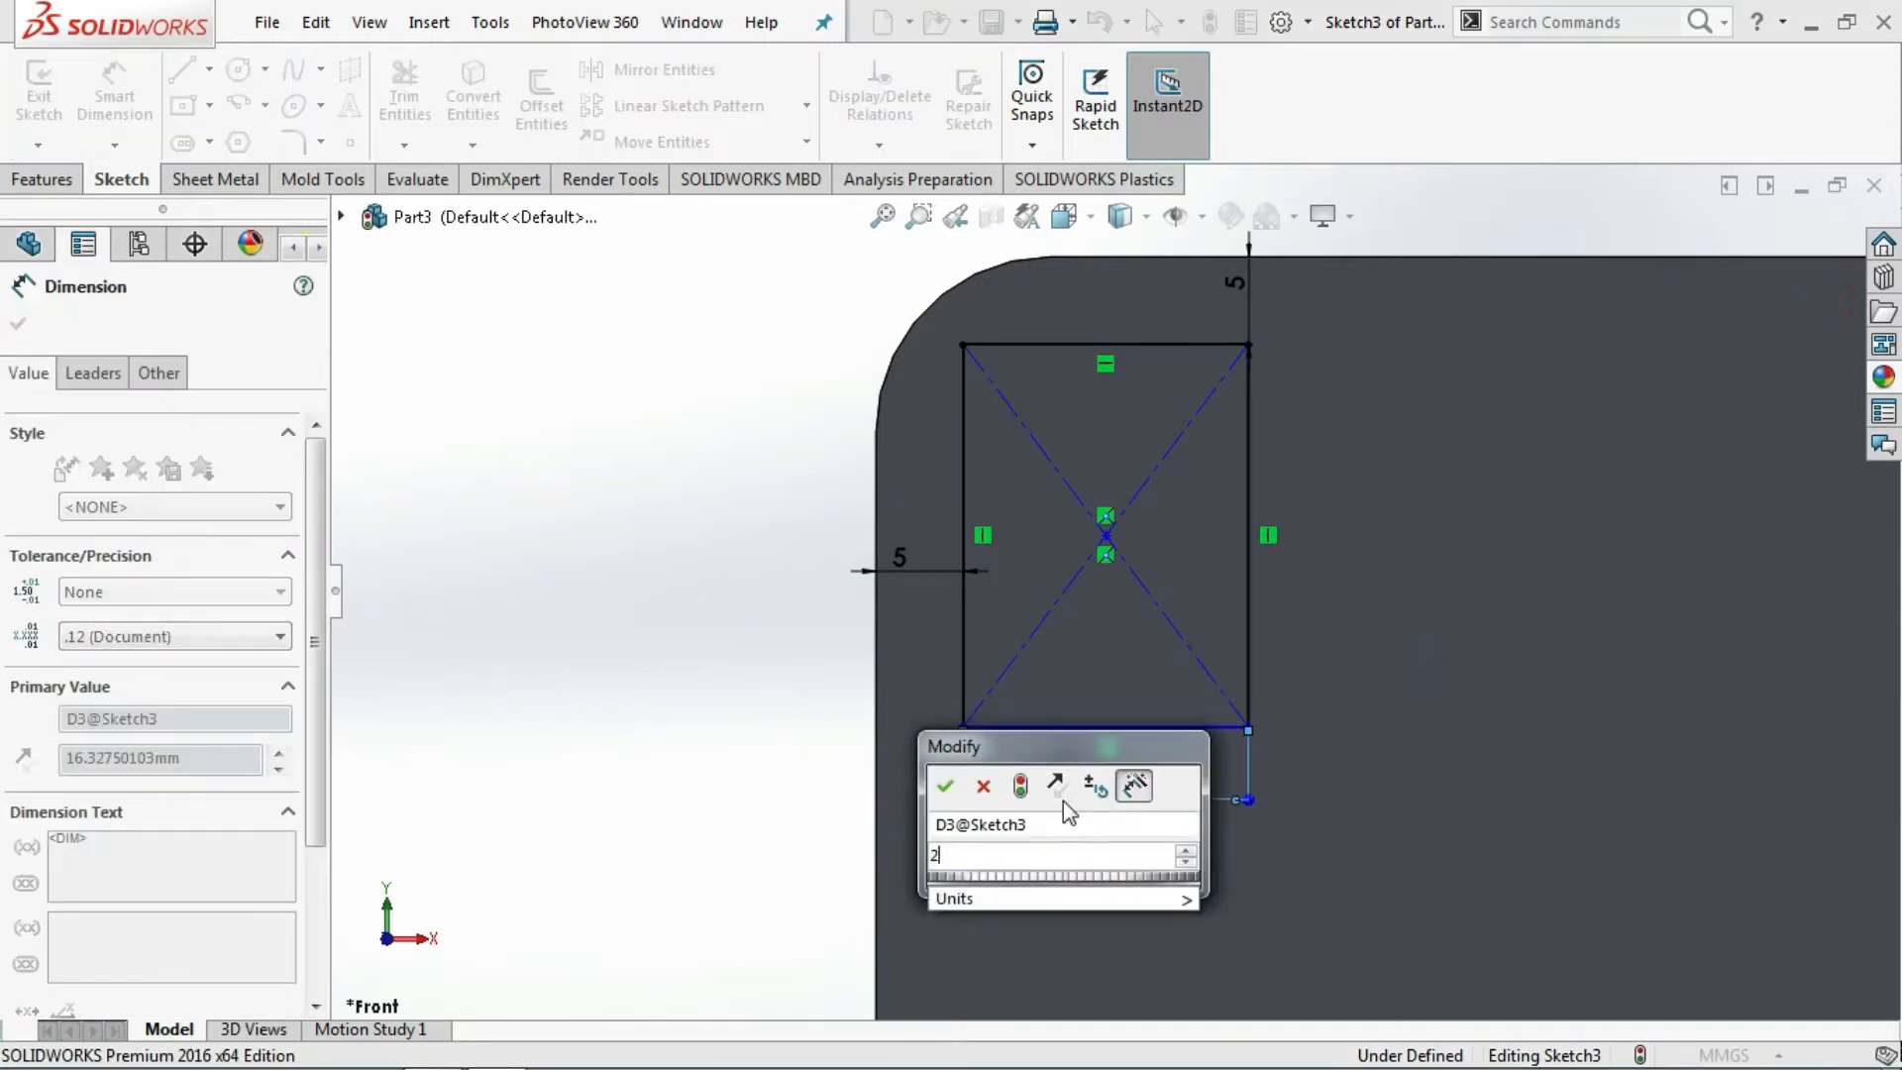
{"action": "type", "text": "5"}
{"action": "key", "text": "Return"}
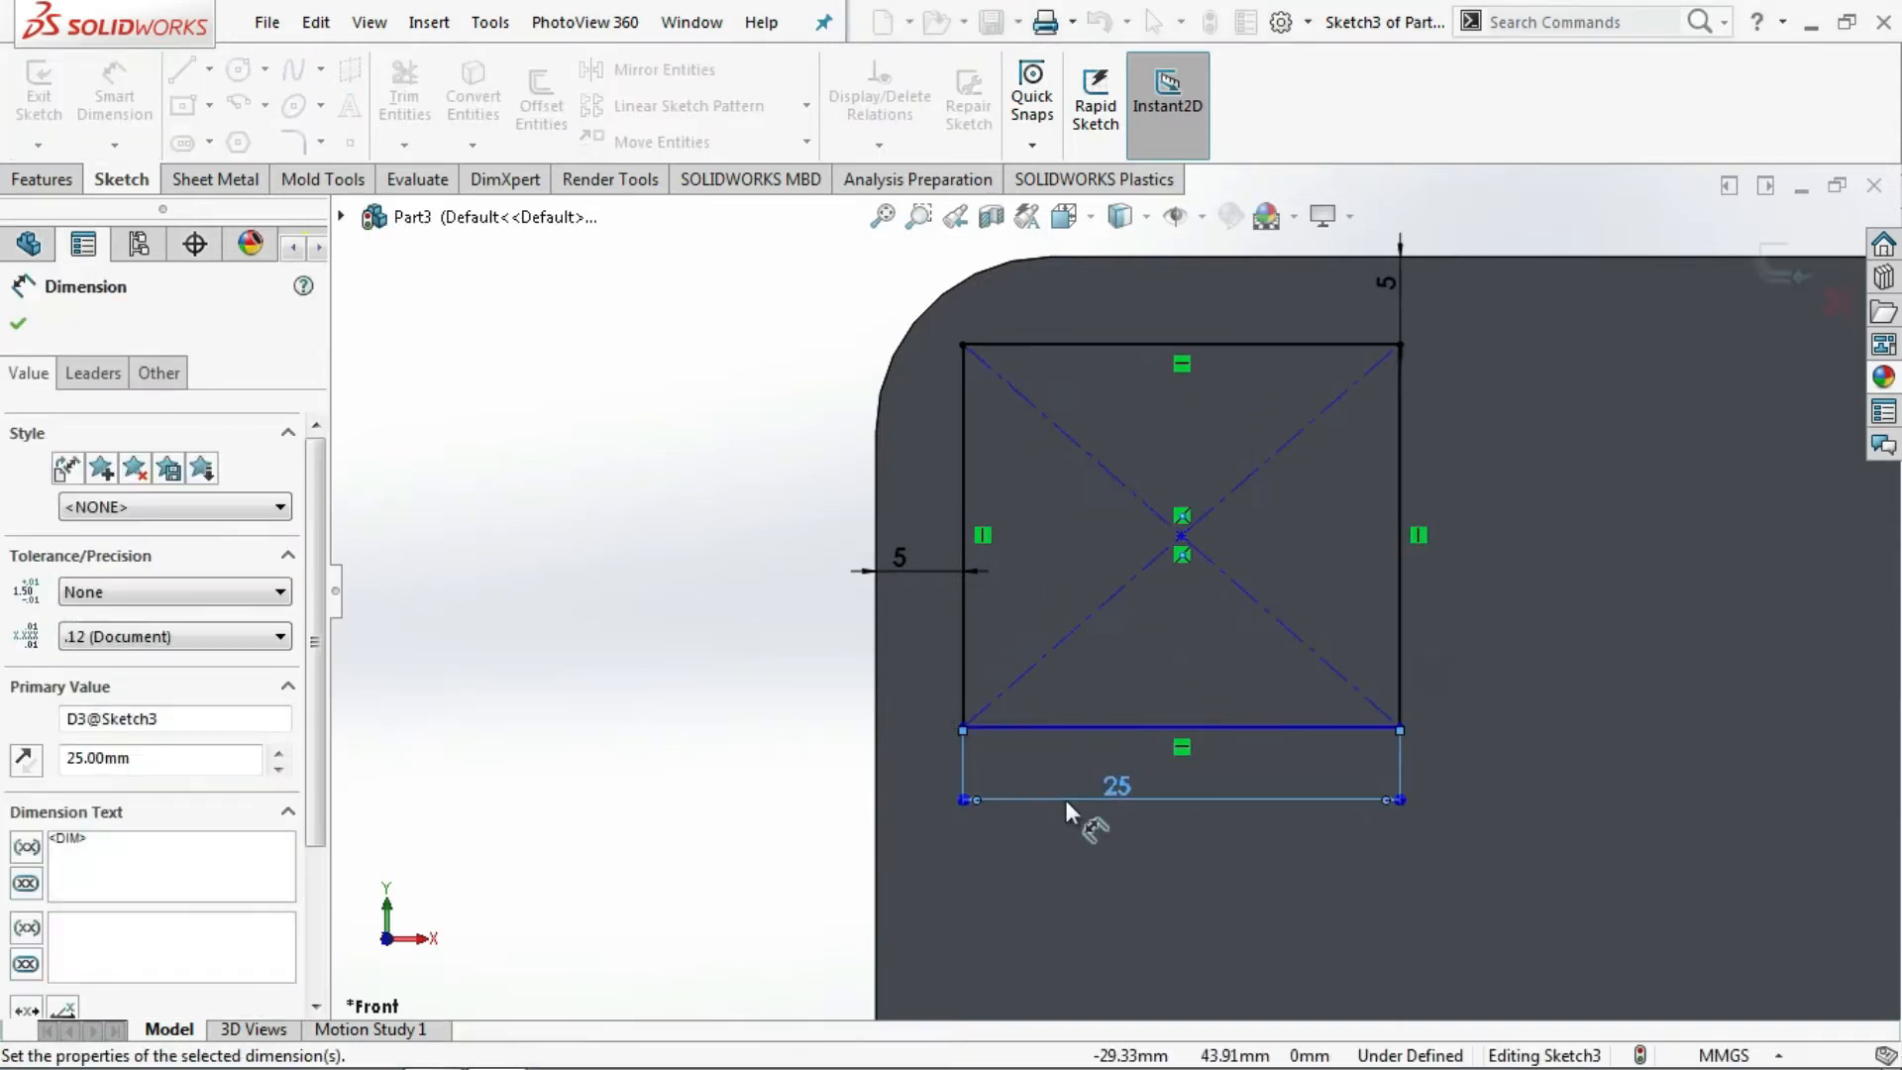
{"action": "left_click", "coordinate": [1397, 656]}
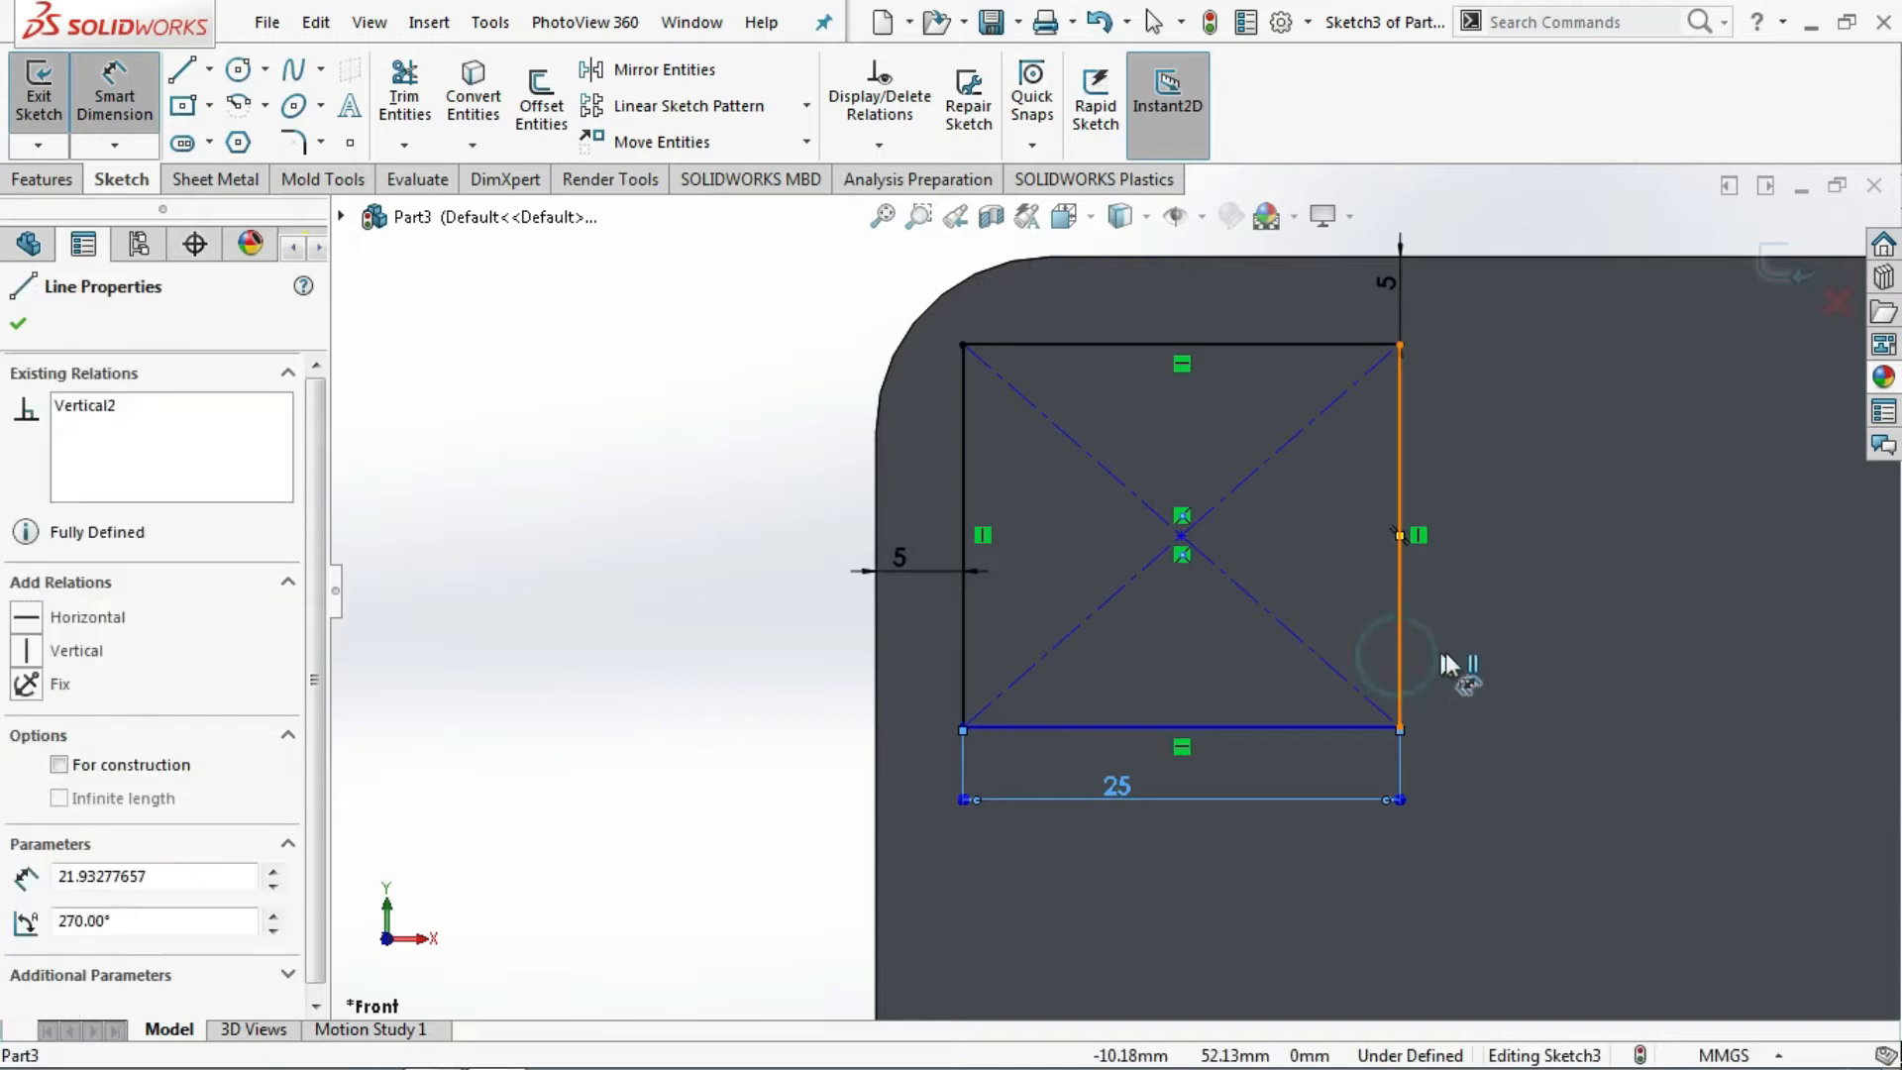
{"action": "left_click", "coordinate": [1456, 652]}
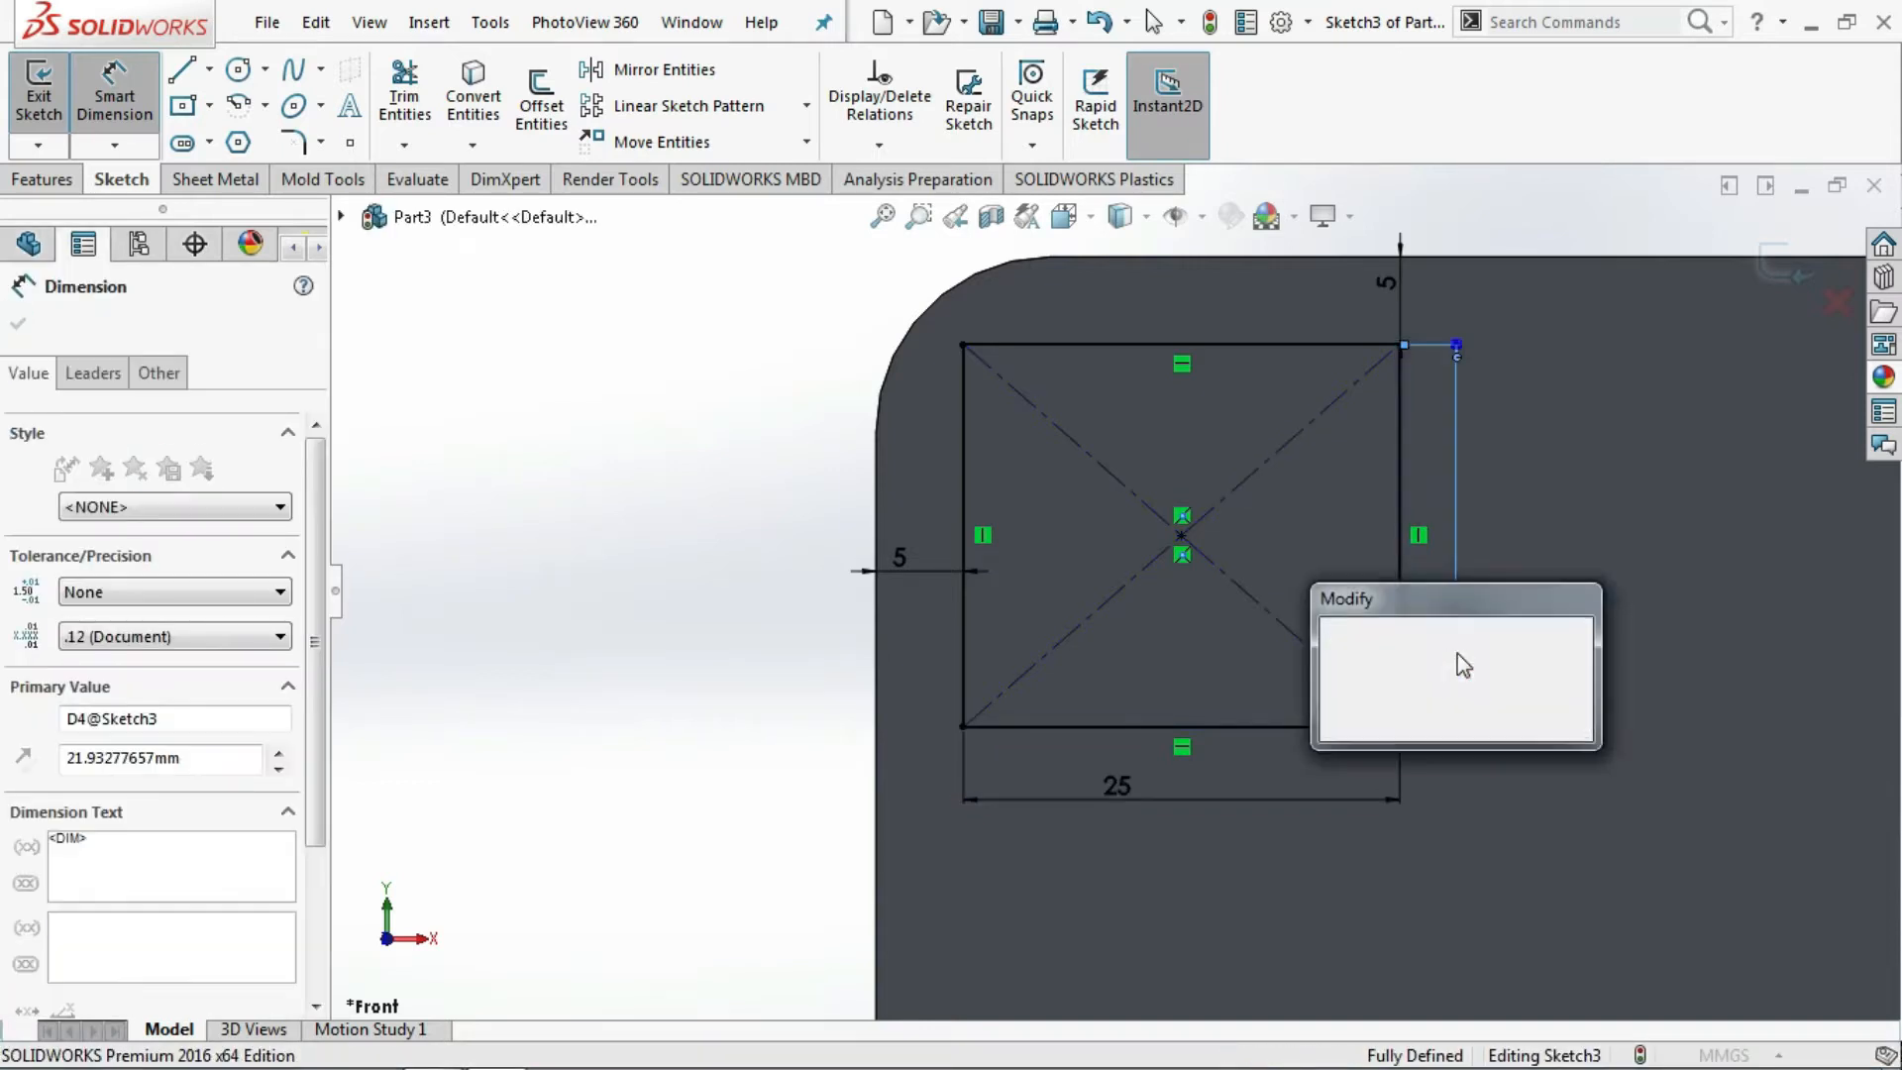
{"action": "type", "text": "35"}
{"action": "key", "text": "Return"}
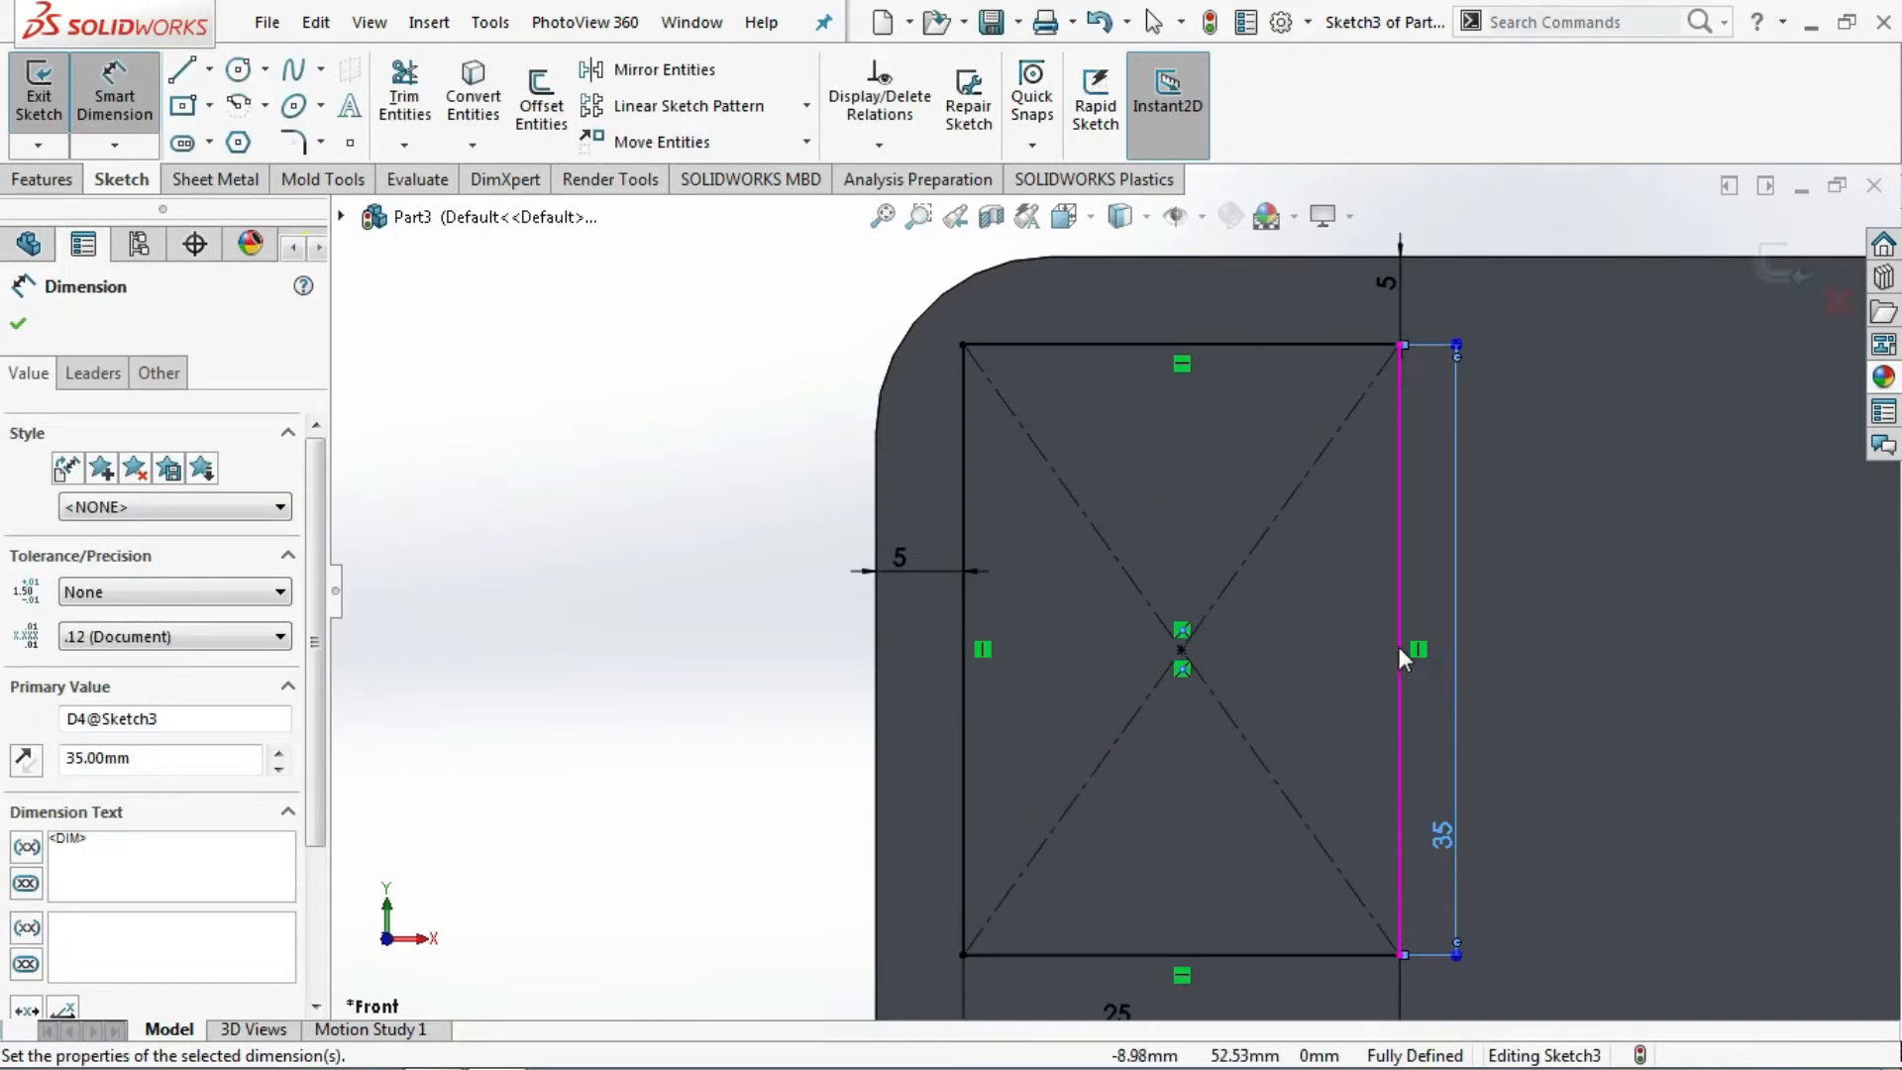
- Round all four corners of the rectangle with 5 mm sketch fillets
{"action": "left_click", "coordinate": [293, 143]}
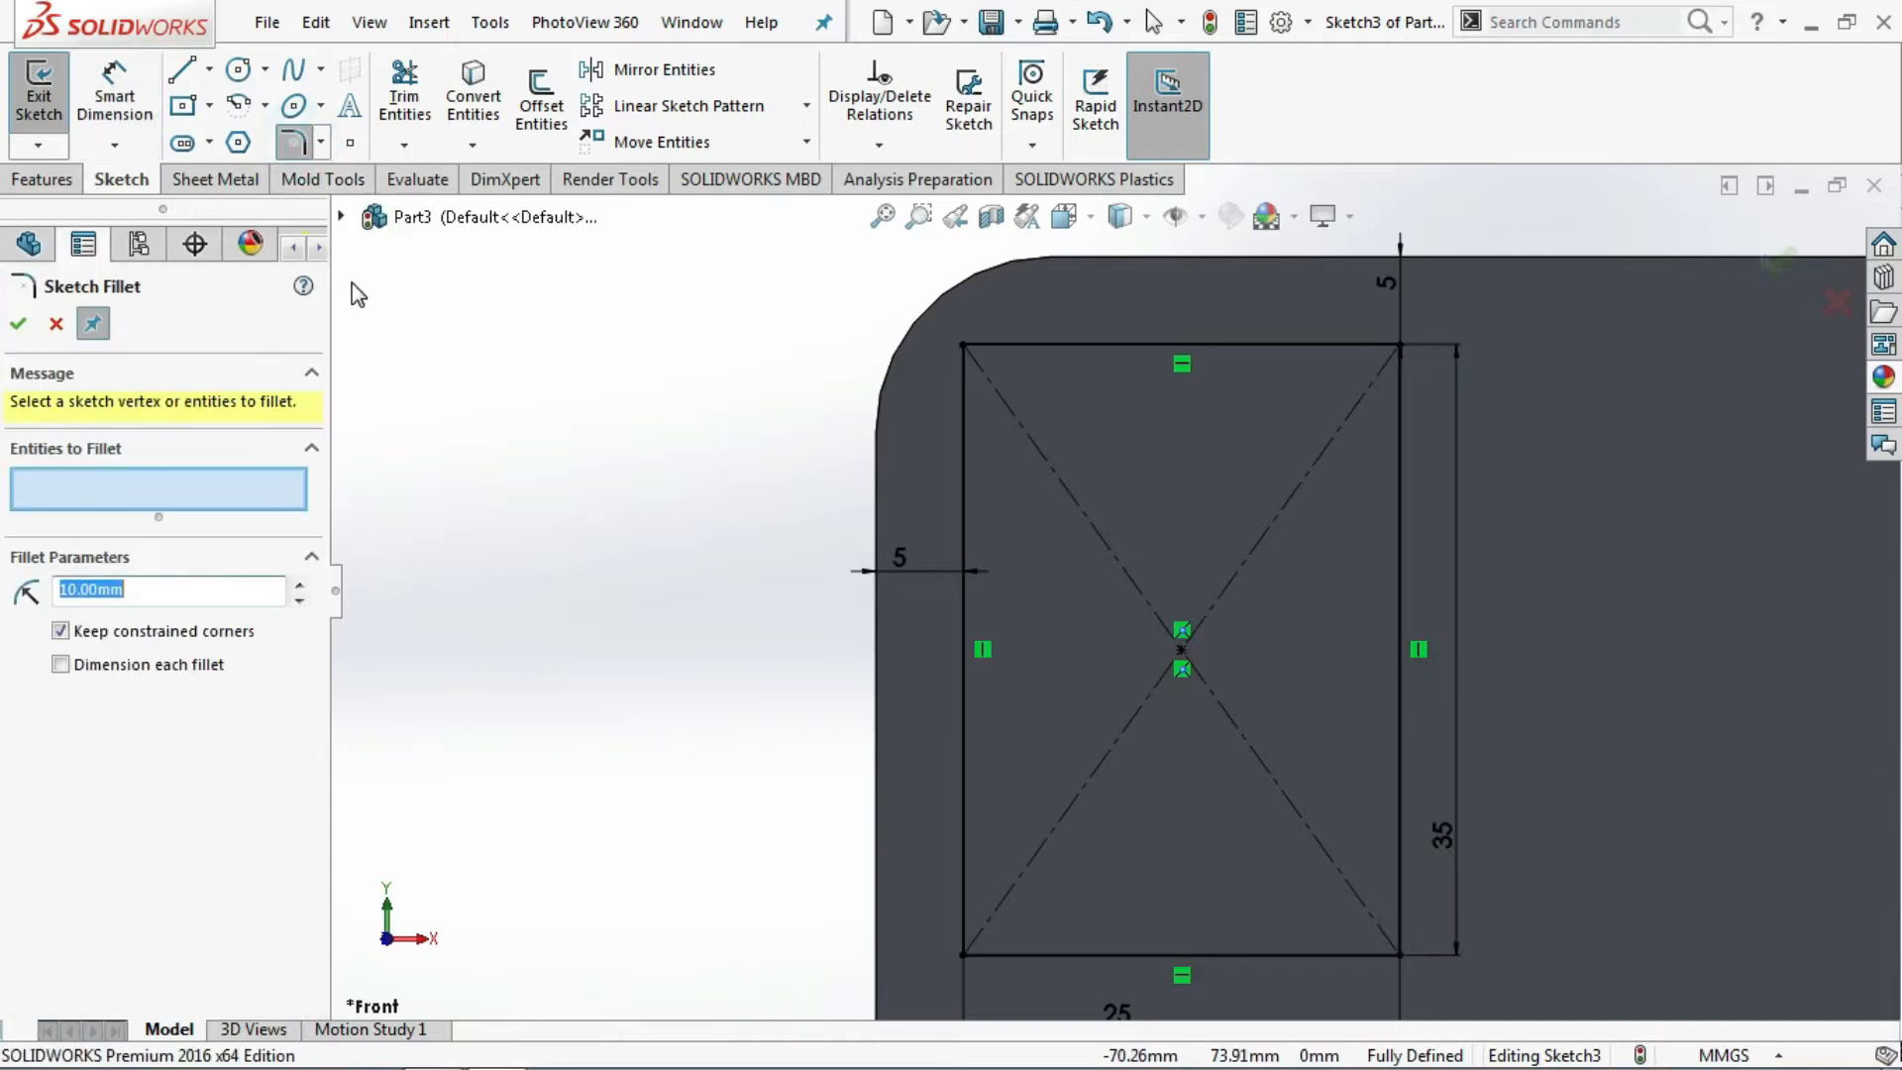
{"action": "left_click", "coordinate": [964, 344]}
{"action": "left_click", "coordinate": [1398, 343]}
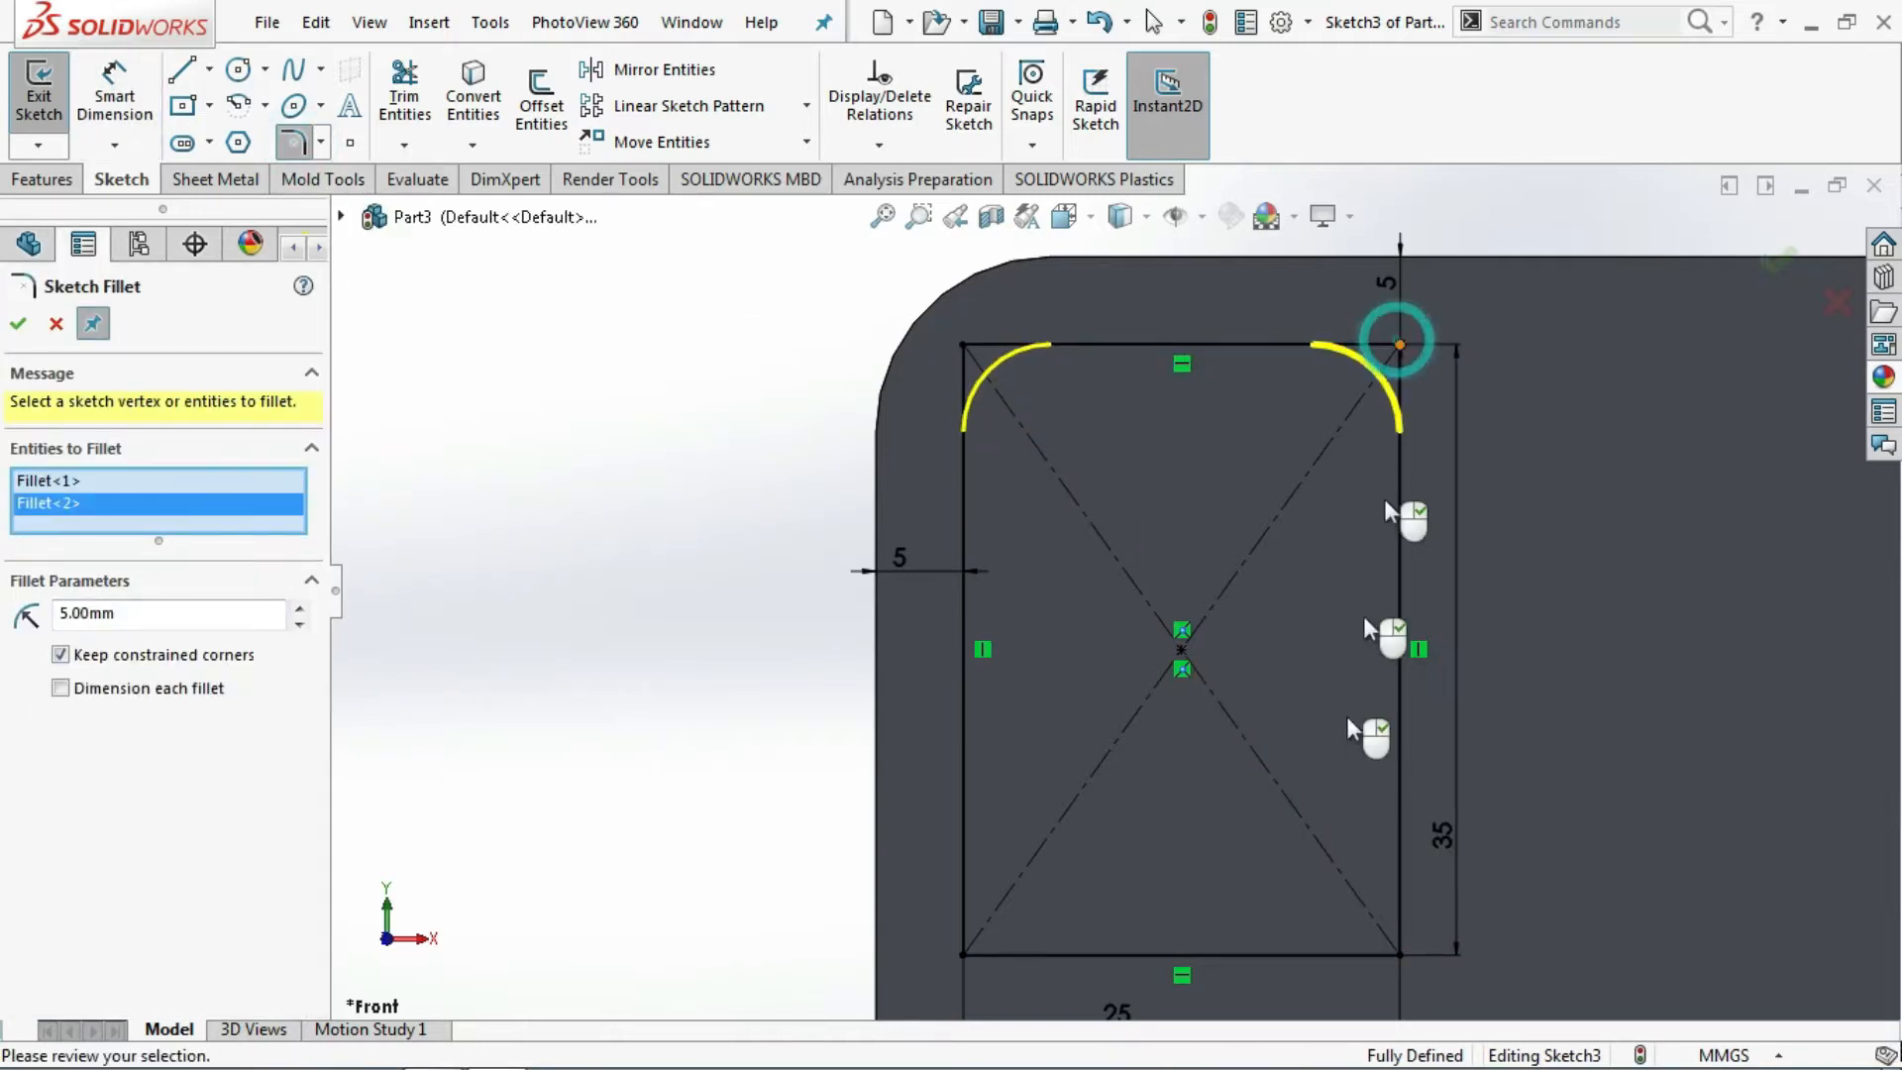
{"action": "left_click", "coordinate": [1397, 953]}
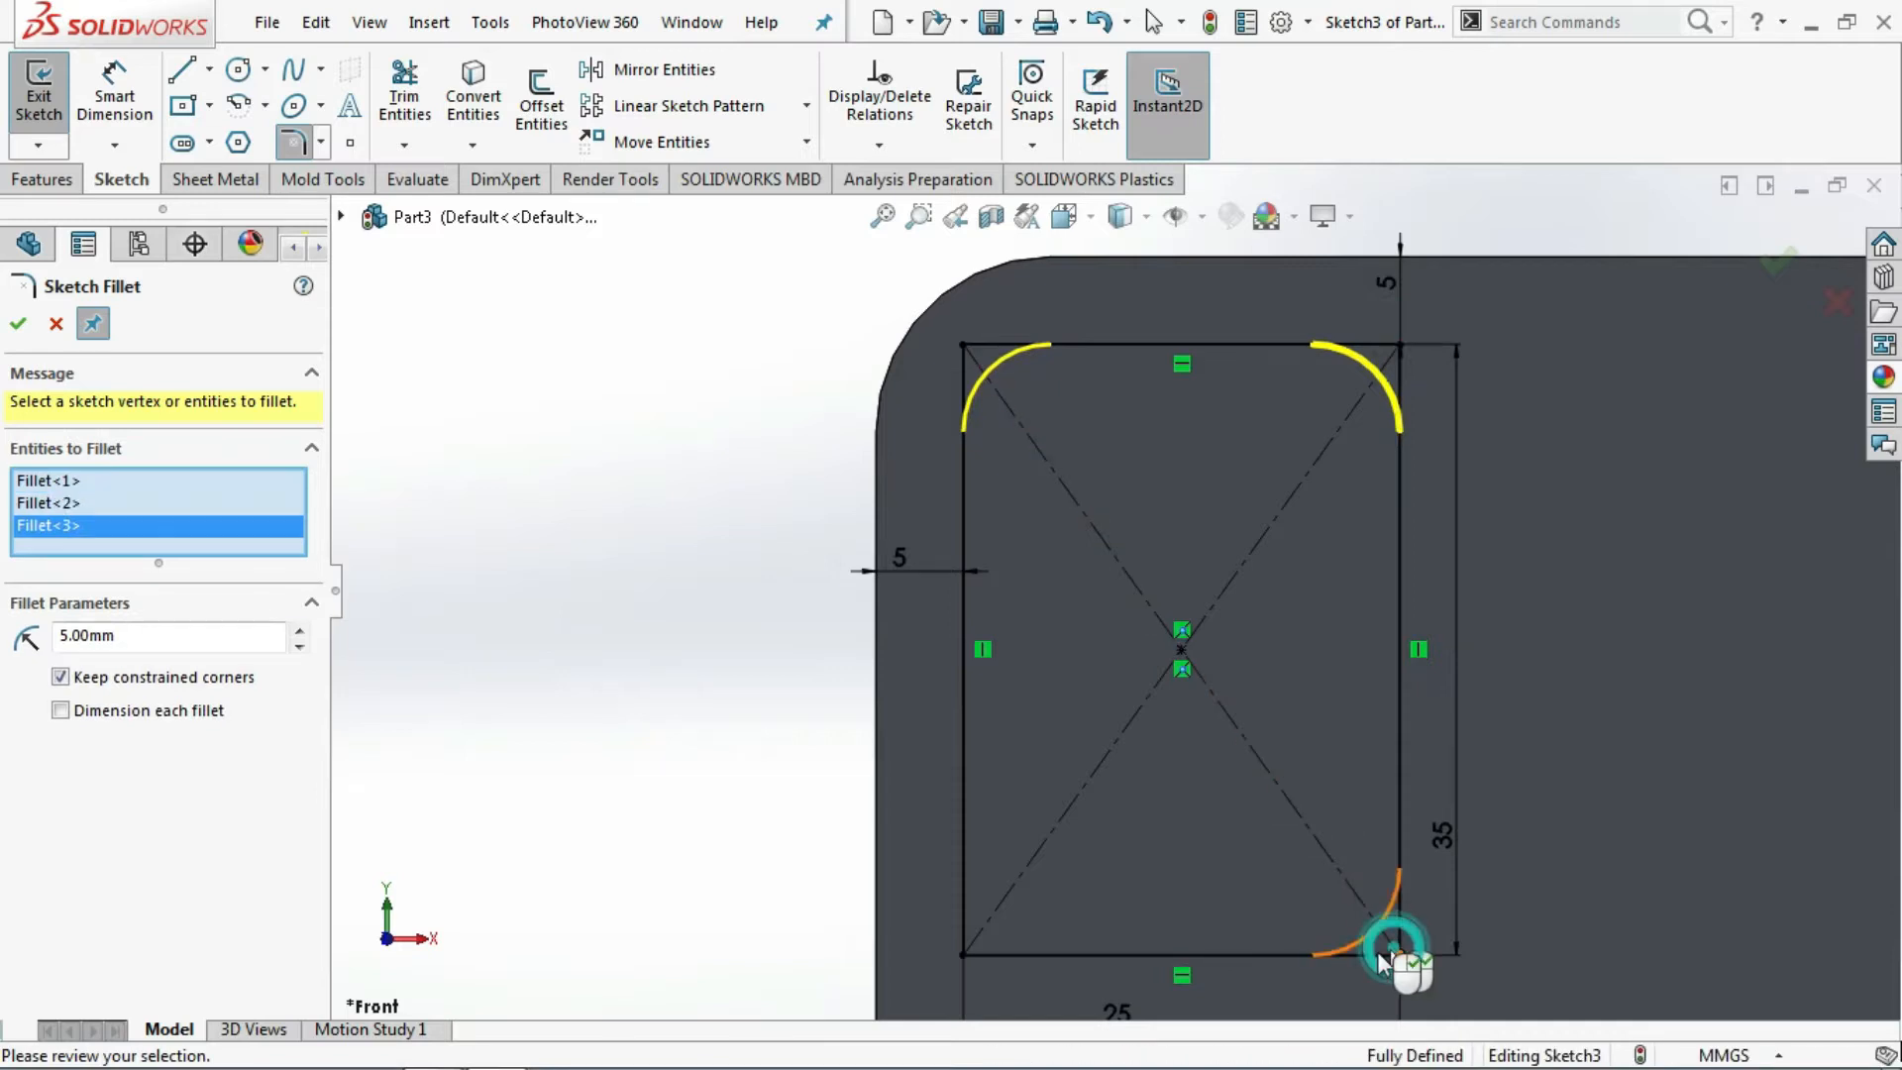
{"action": "left_click", "coordinate": [965, 952]}
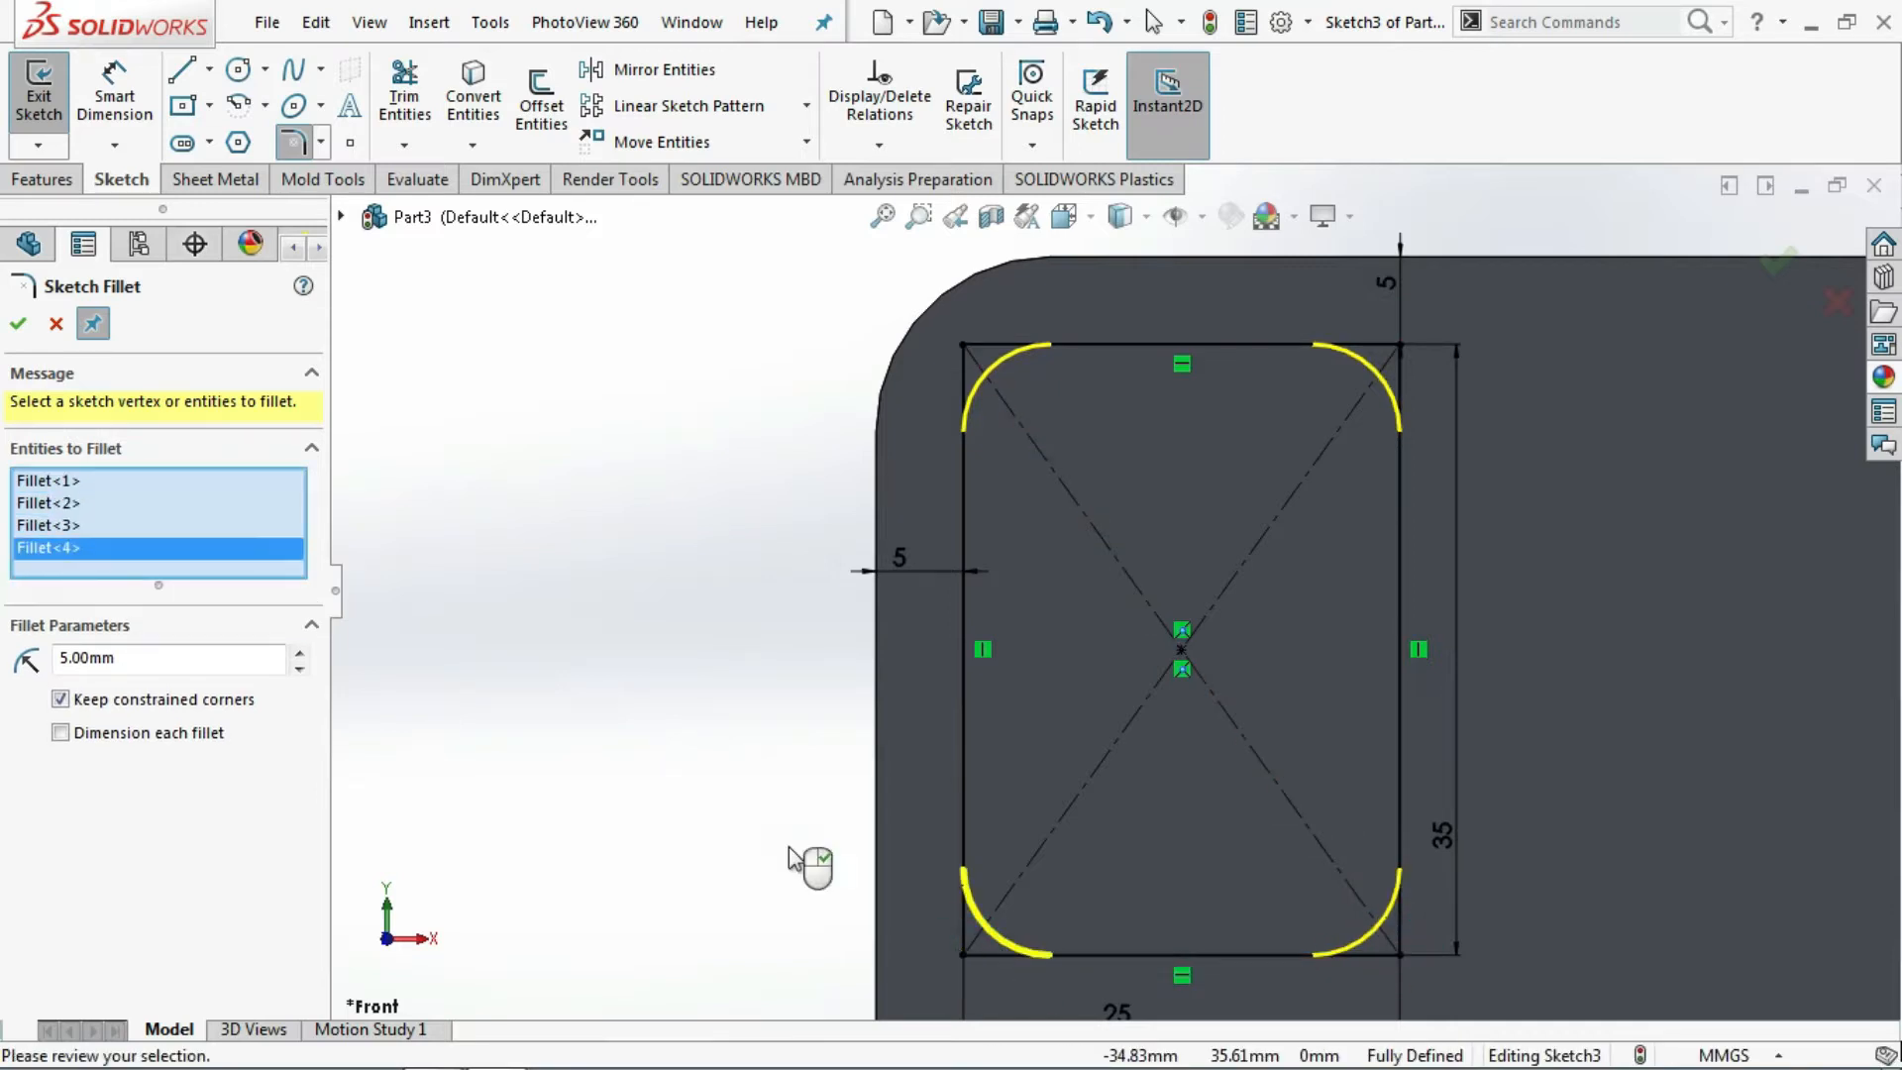
{"action": "left_click", "coordinate": [16, 327]}
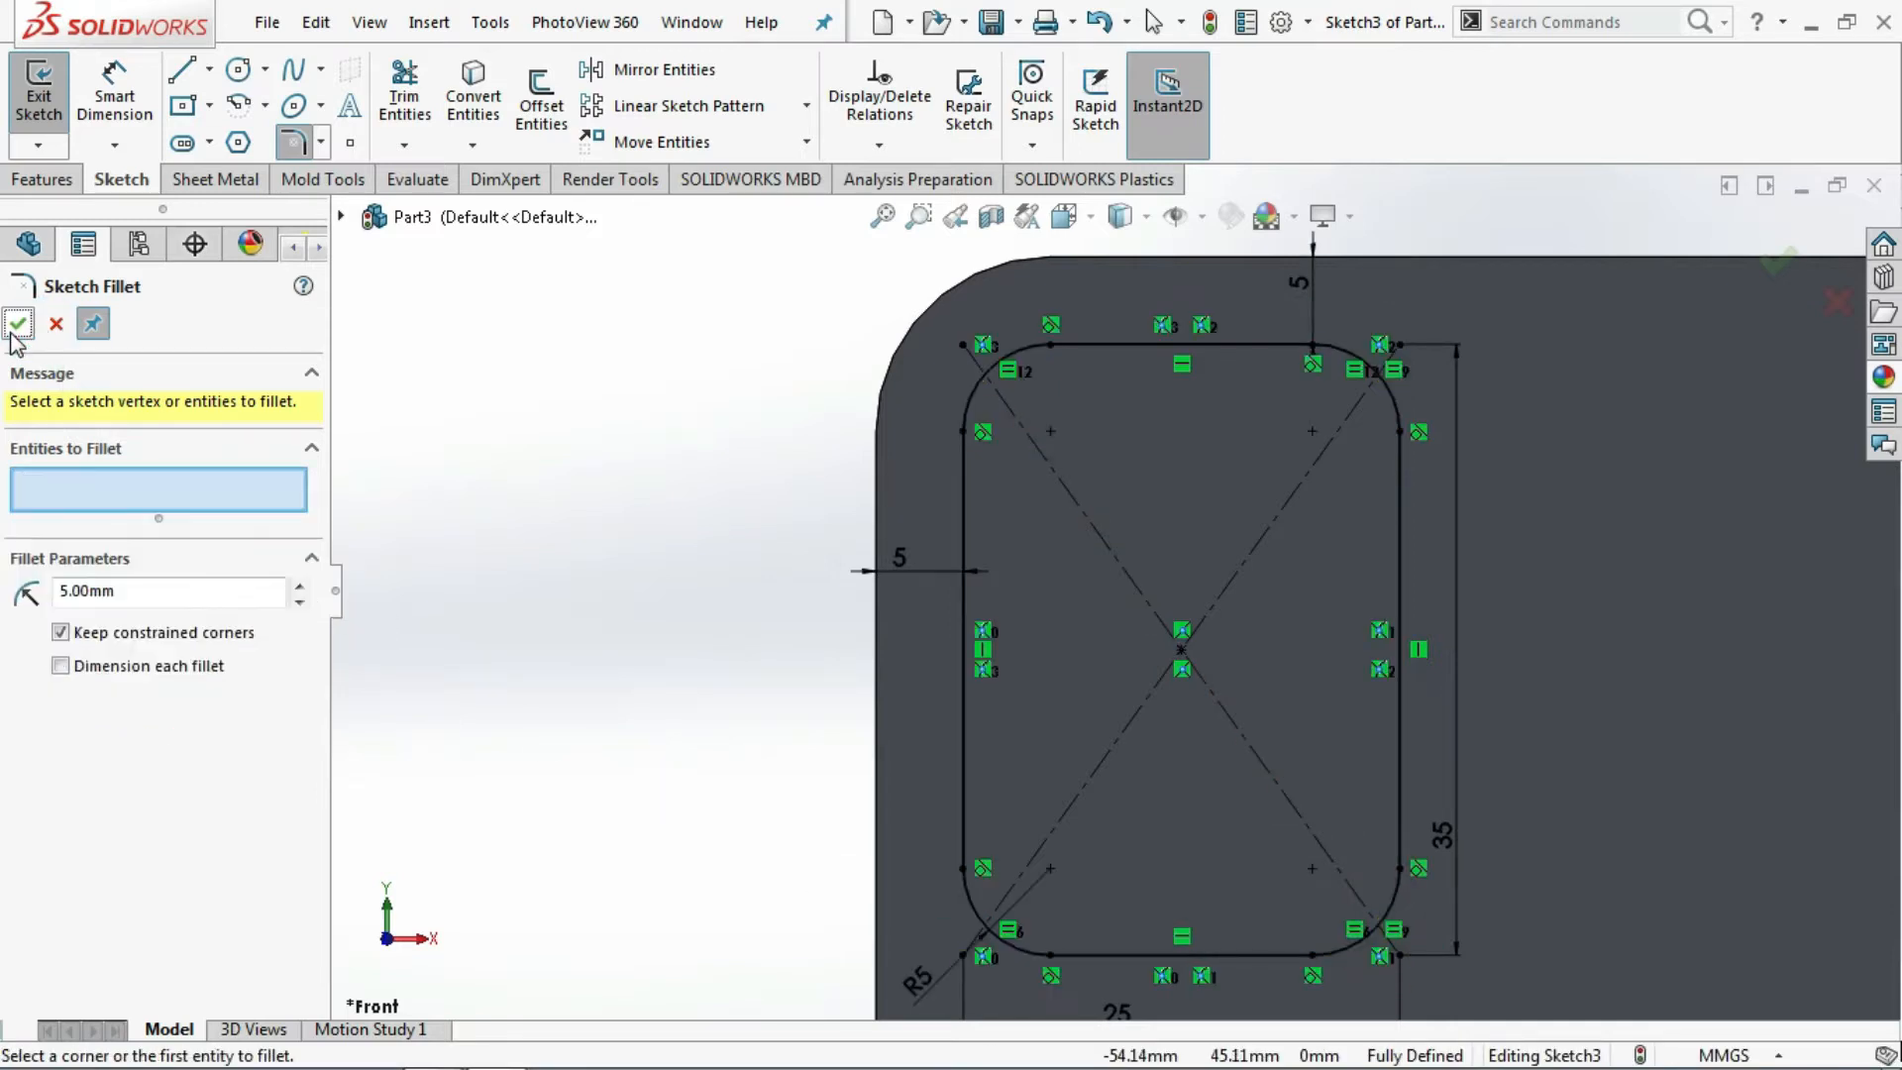
{"action": "left_click", "coordinate": [39, 180]}
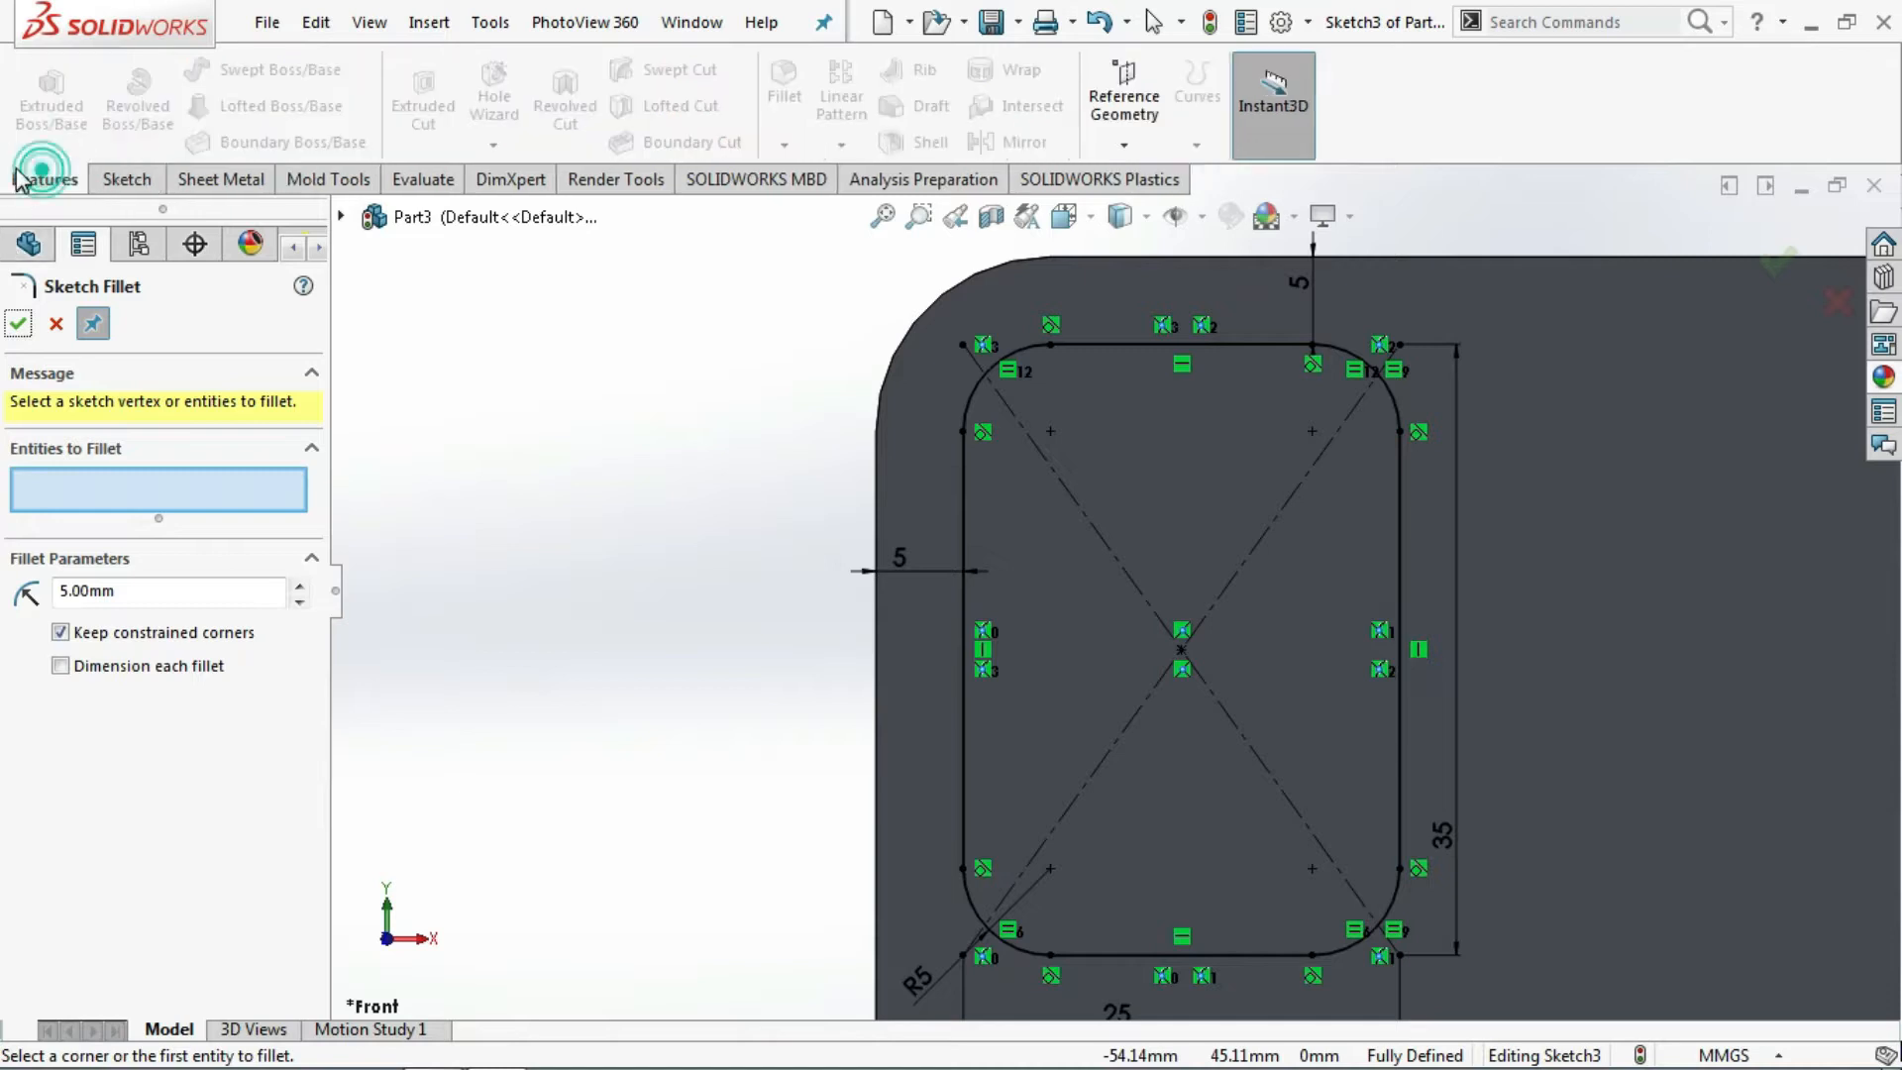
{"action": "left_click", "coordinate": [56, 325]}
- Extrude the rounded rectangle as a blind 1 mm boss outward from the shell's face, merged with the body
{"action": "left_click", "coordinate": [57, 117]}
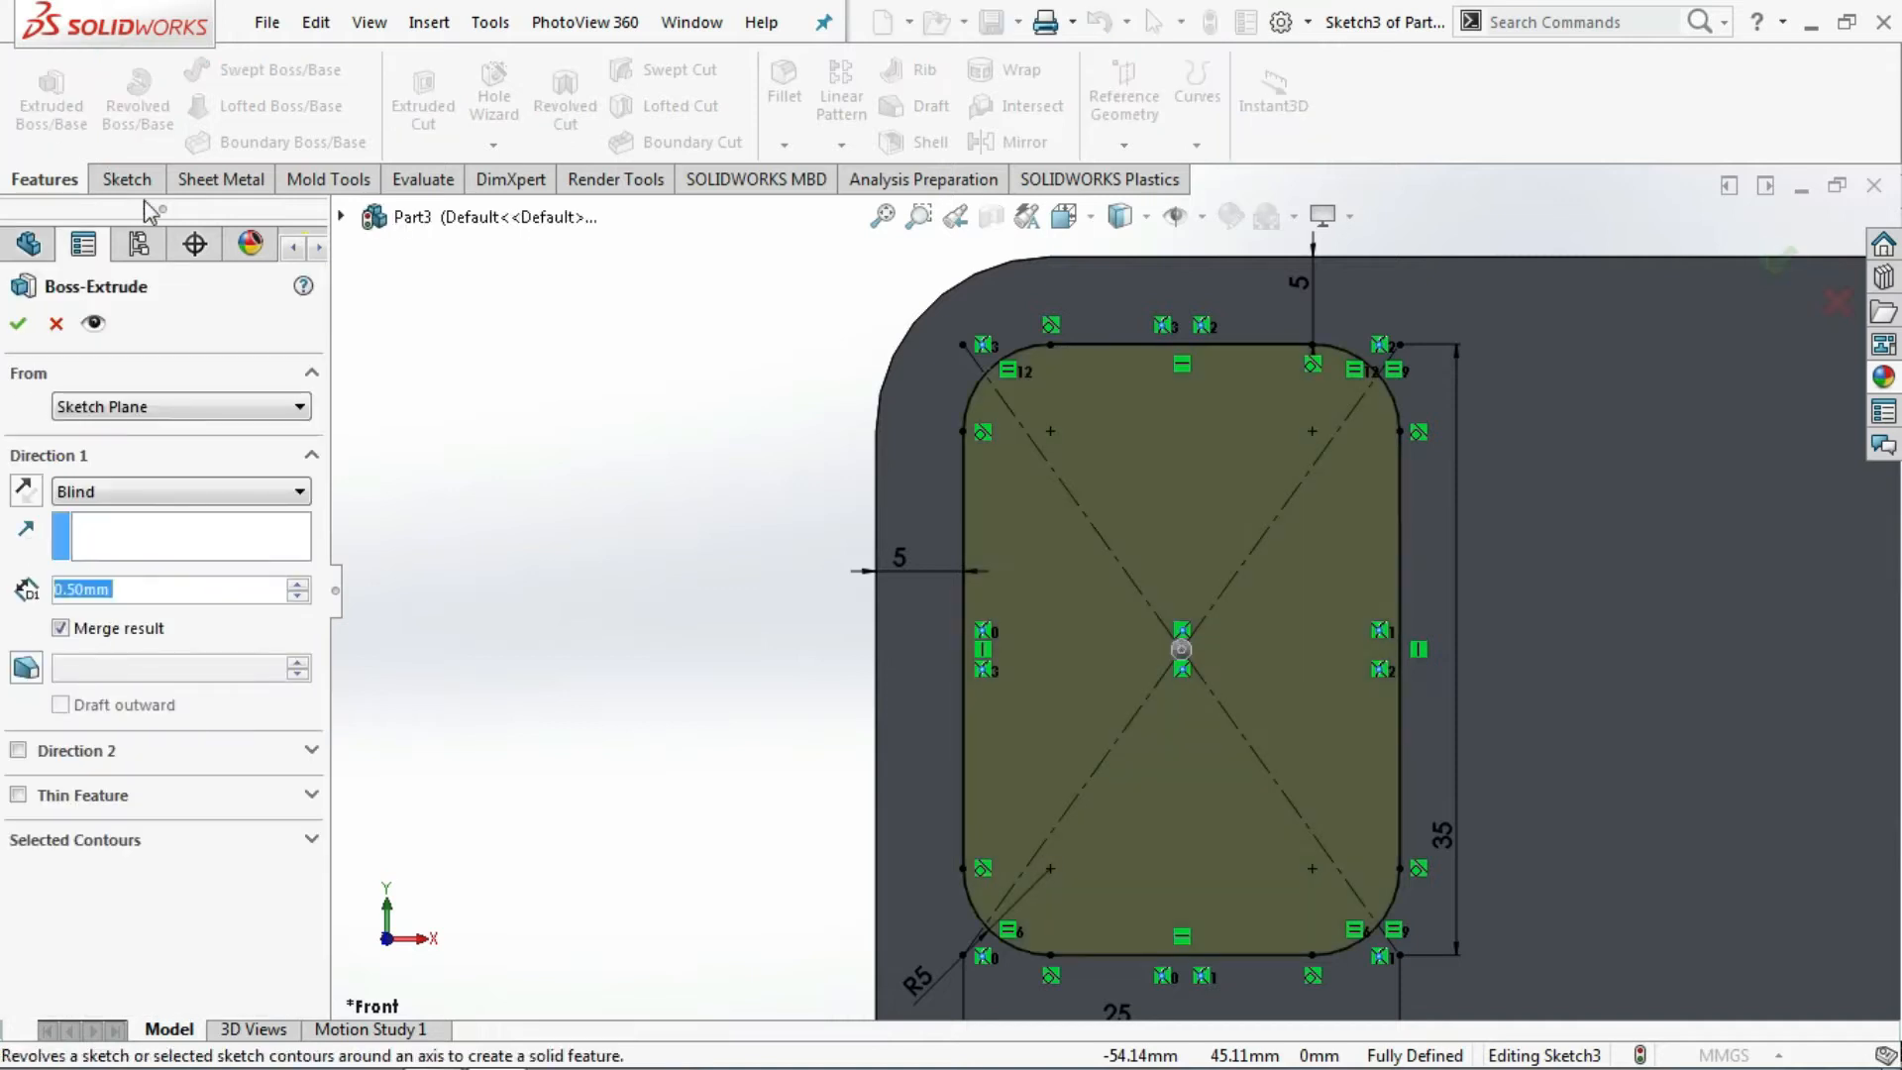
{"action": "scroll", "coordinate": [684, 547], "scroll_direction": "up", "scroll_amount": 3}
{"action": "middle_click_drag", "start_coordinate": [684, 547], "coordinate": [841, 592]}
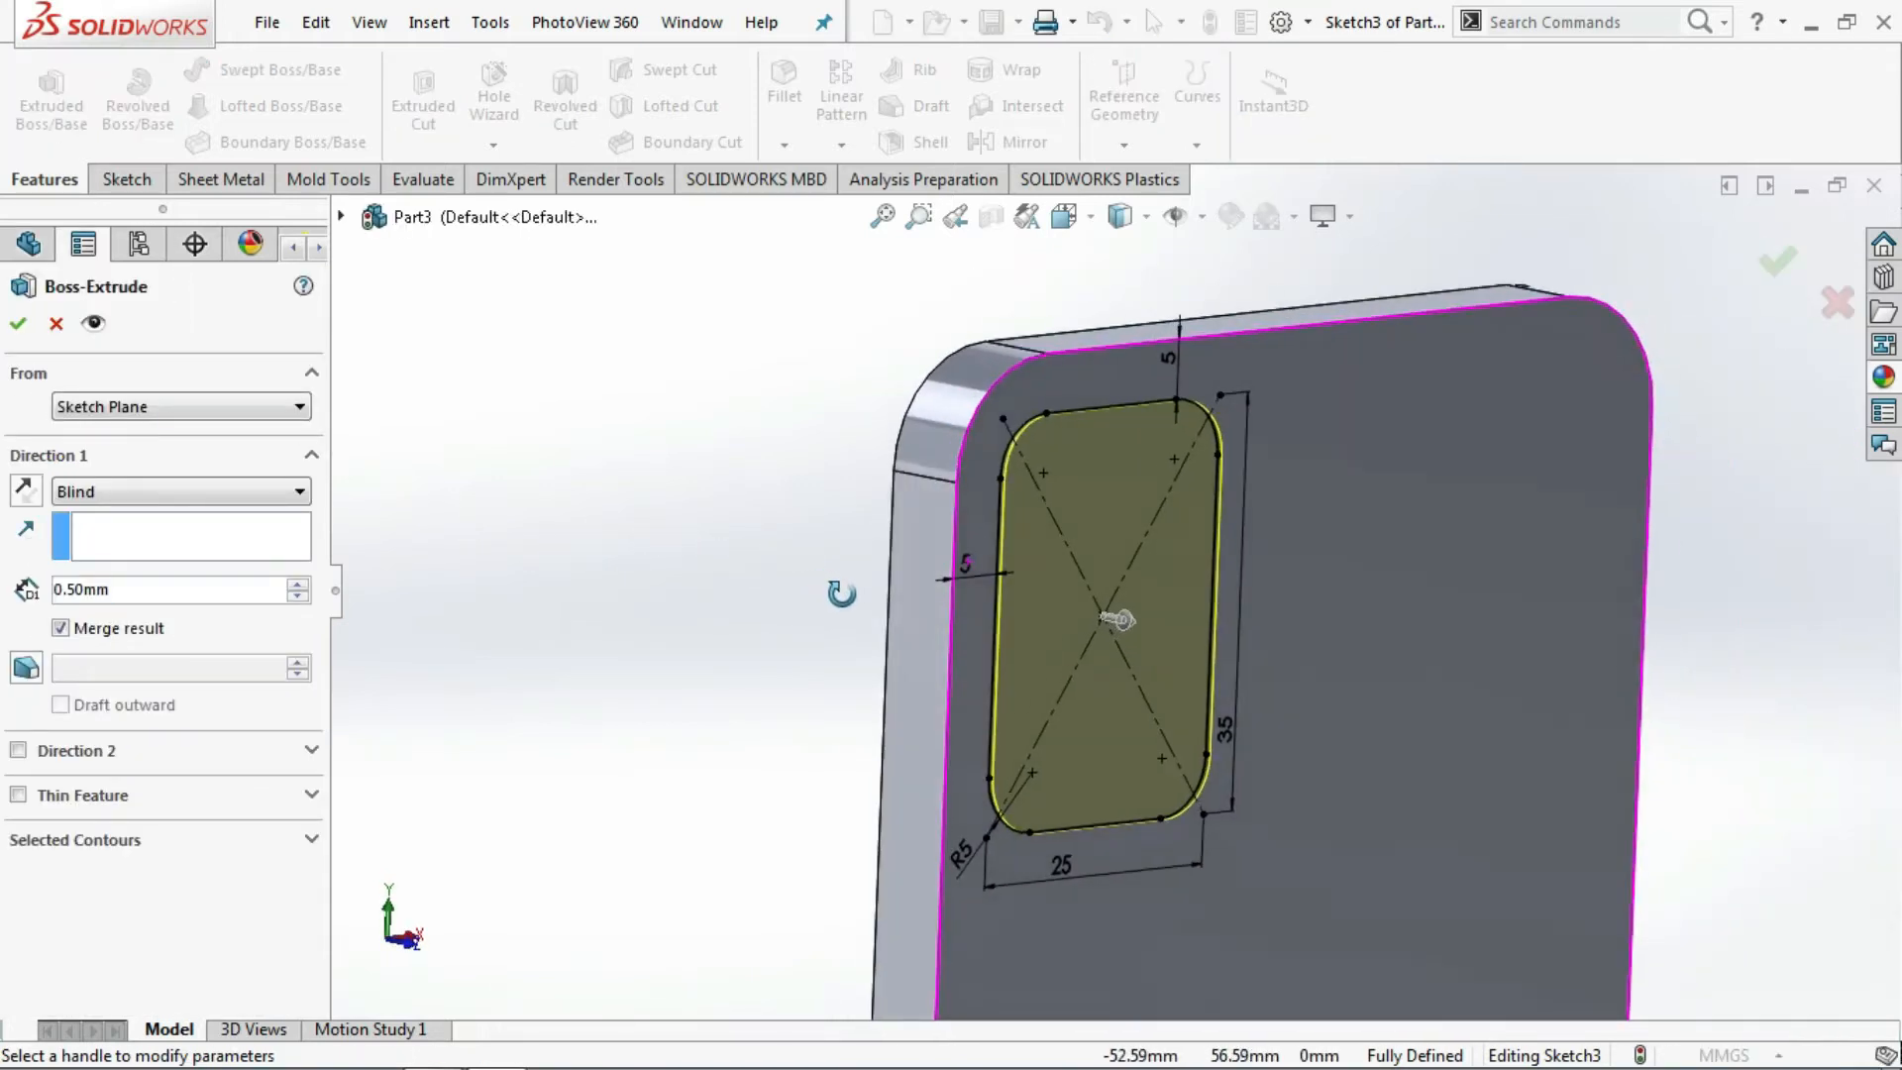
{"action": "left_click", "coordinate": [158, 588]}
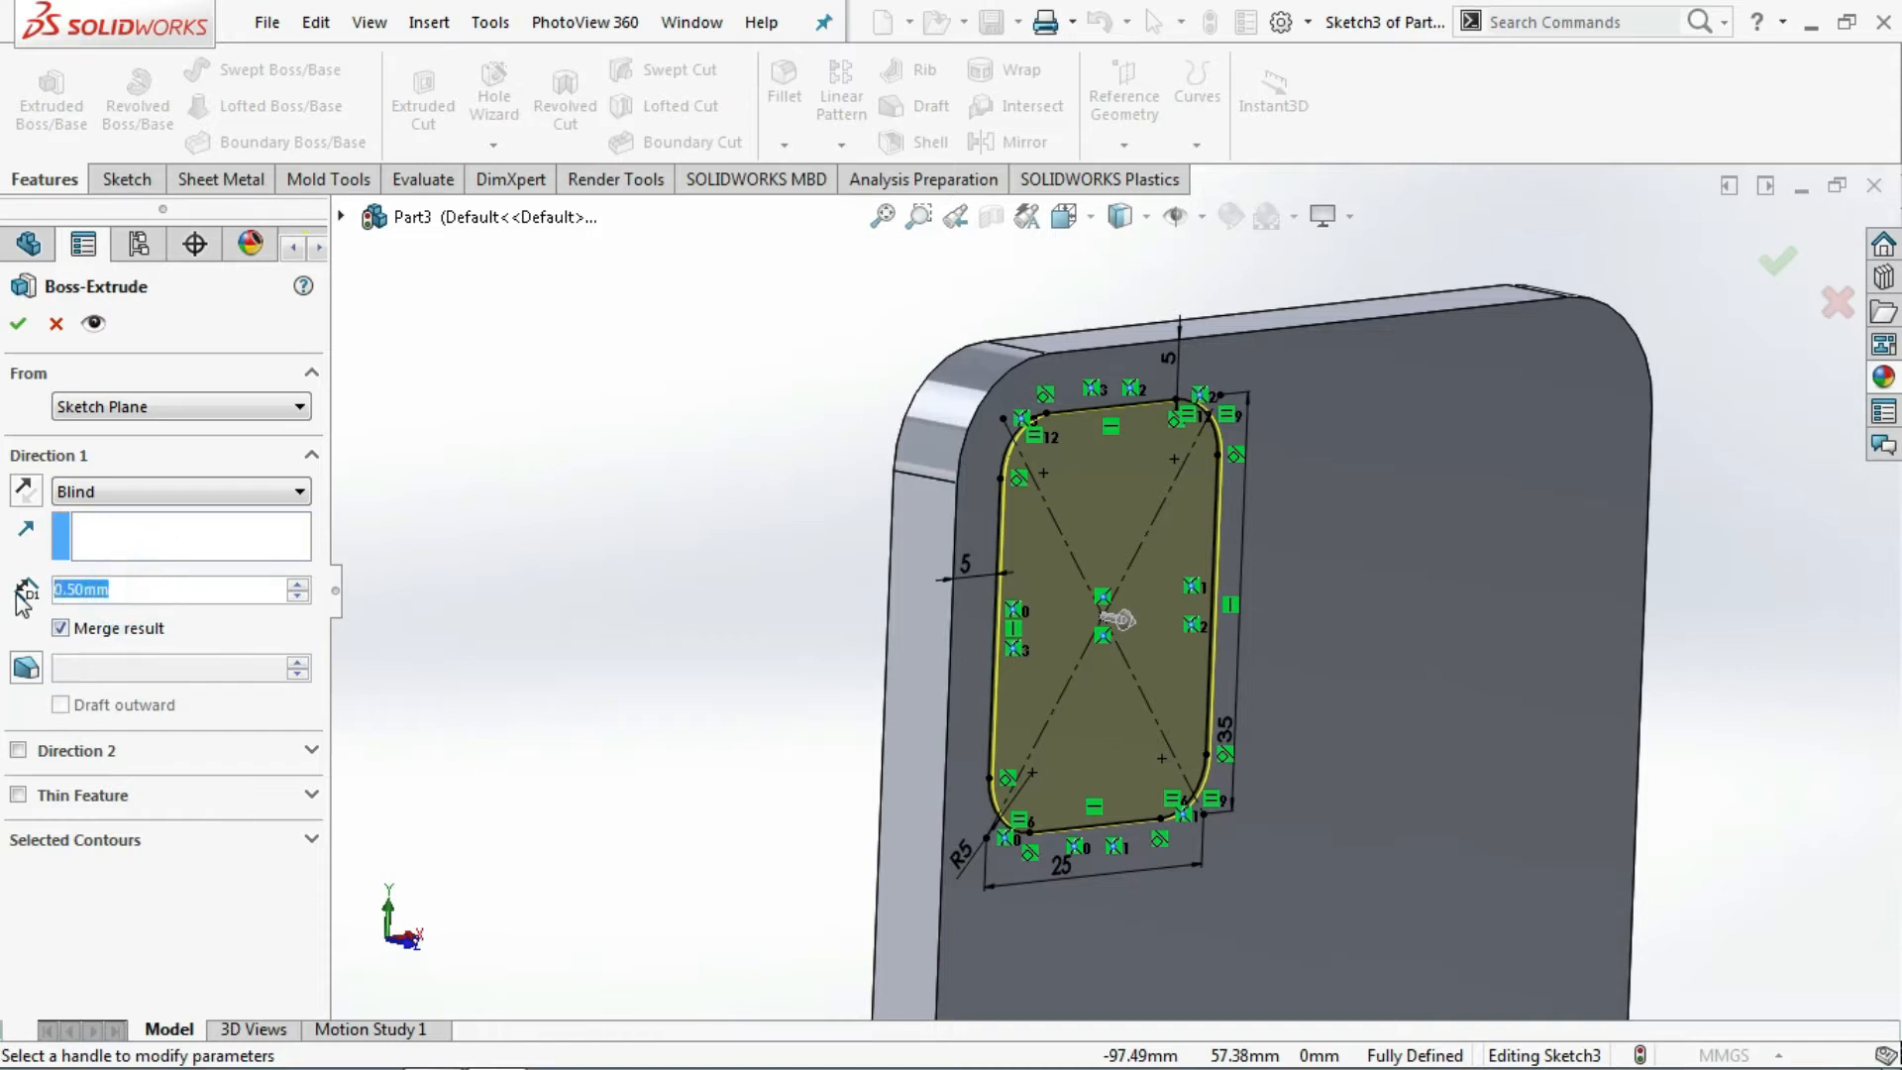
{"action": "type", "text": "1"}
{"action": "left_click", "coordinate": [565, 557]}
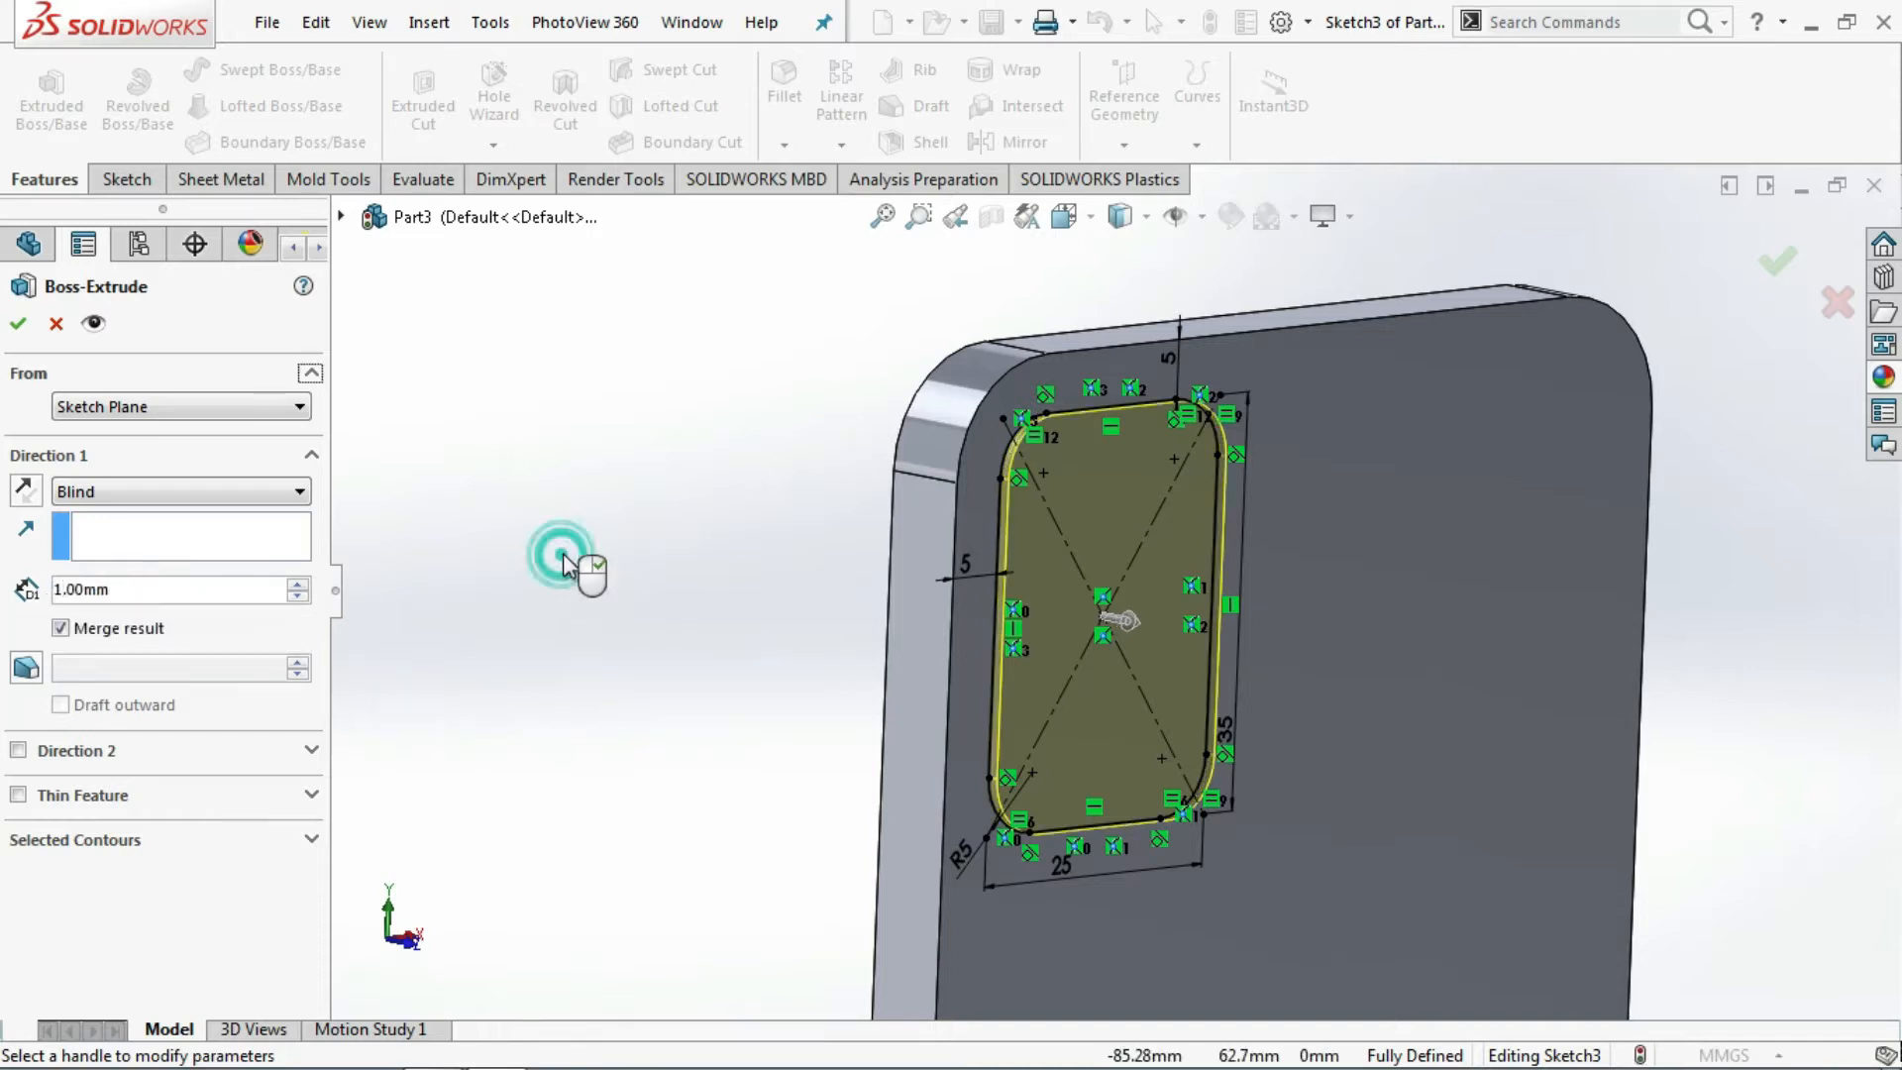
{"action": "left_click", "coordinate": [17, 324]}
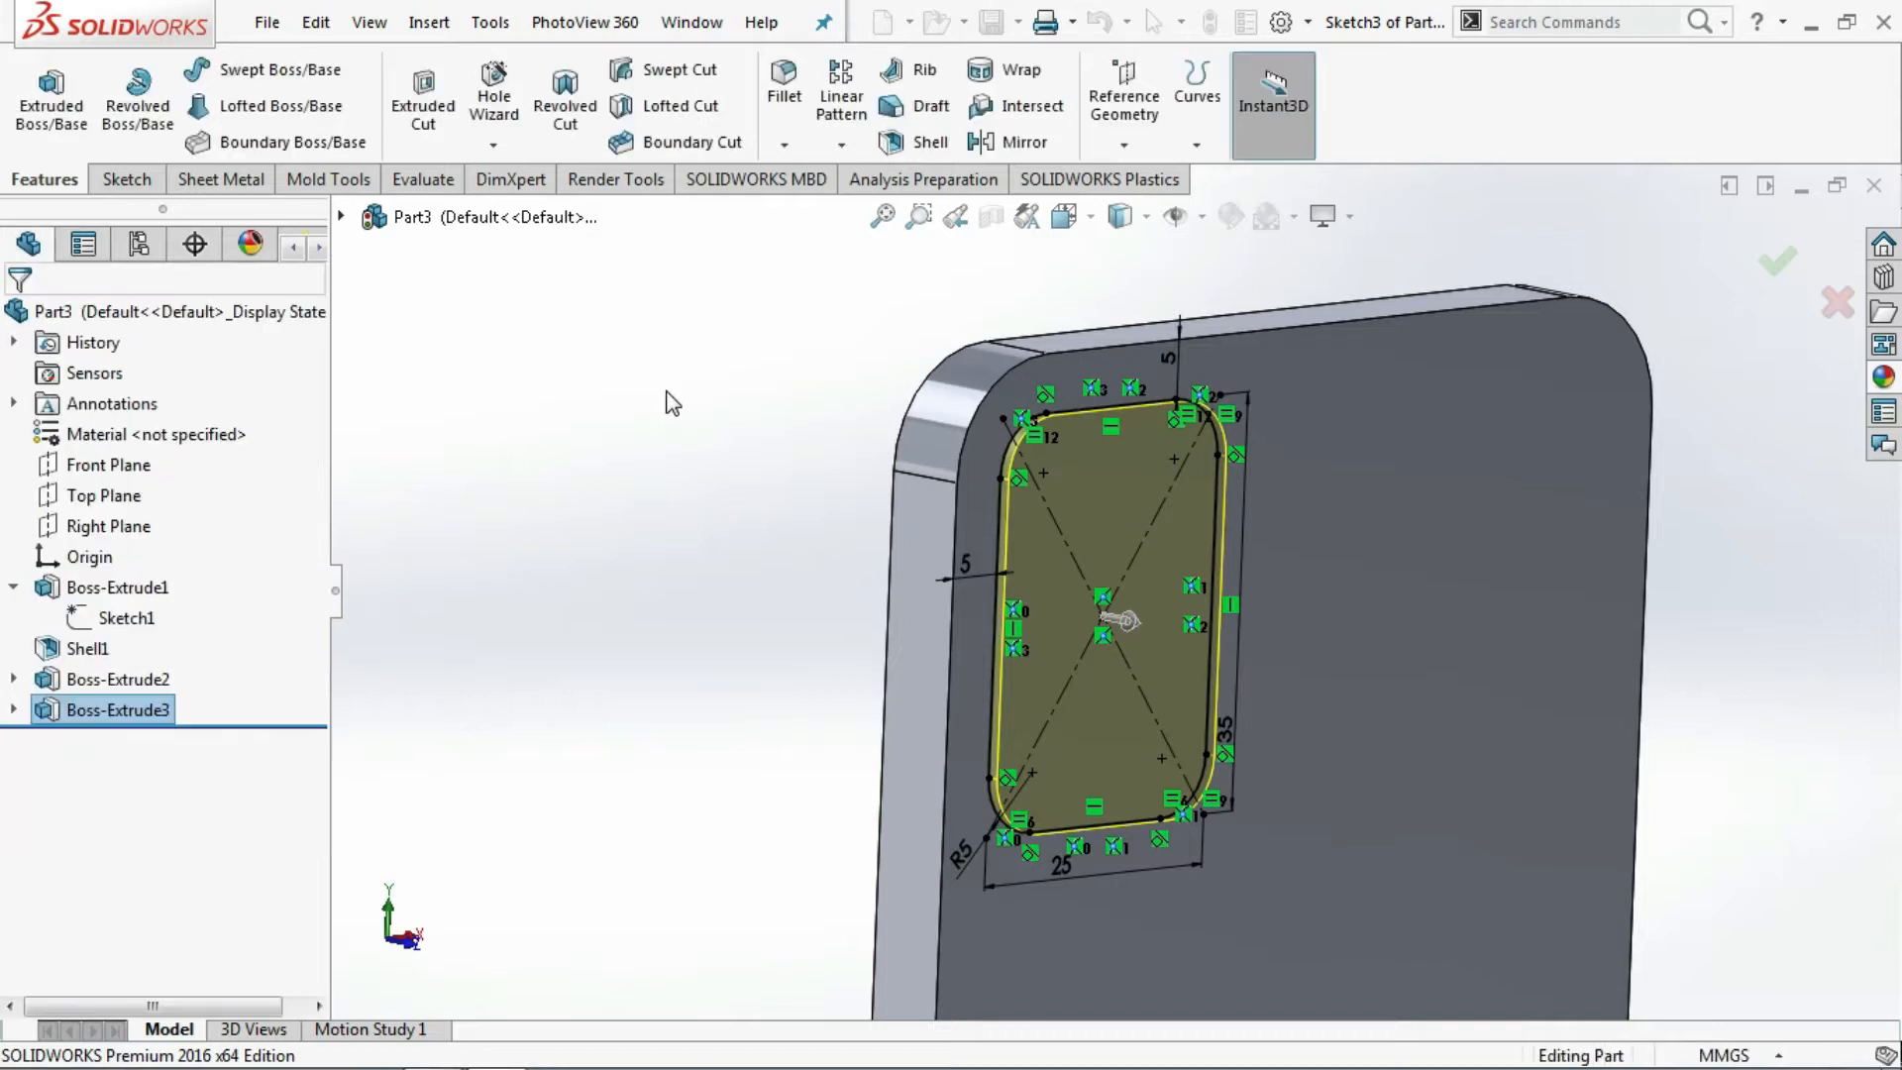
- Orient the view normal to the Front Plane and start a sketch on the raised pad's outer face
{"action": "key", "text": "z"}
{"action": "key", "text": "z"}
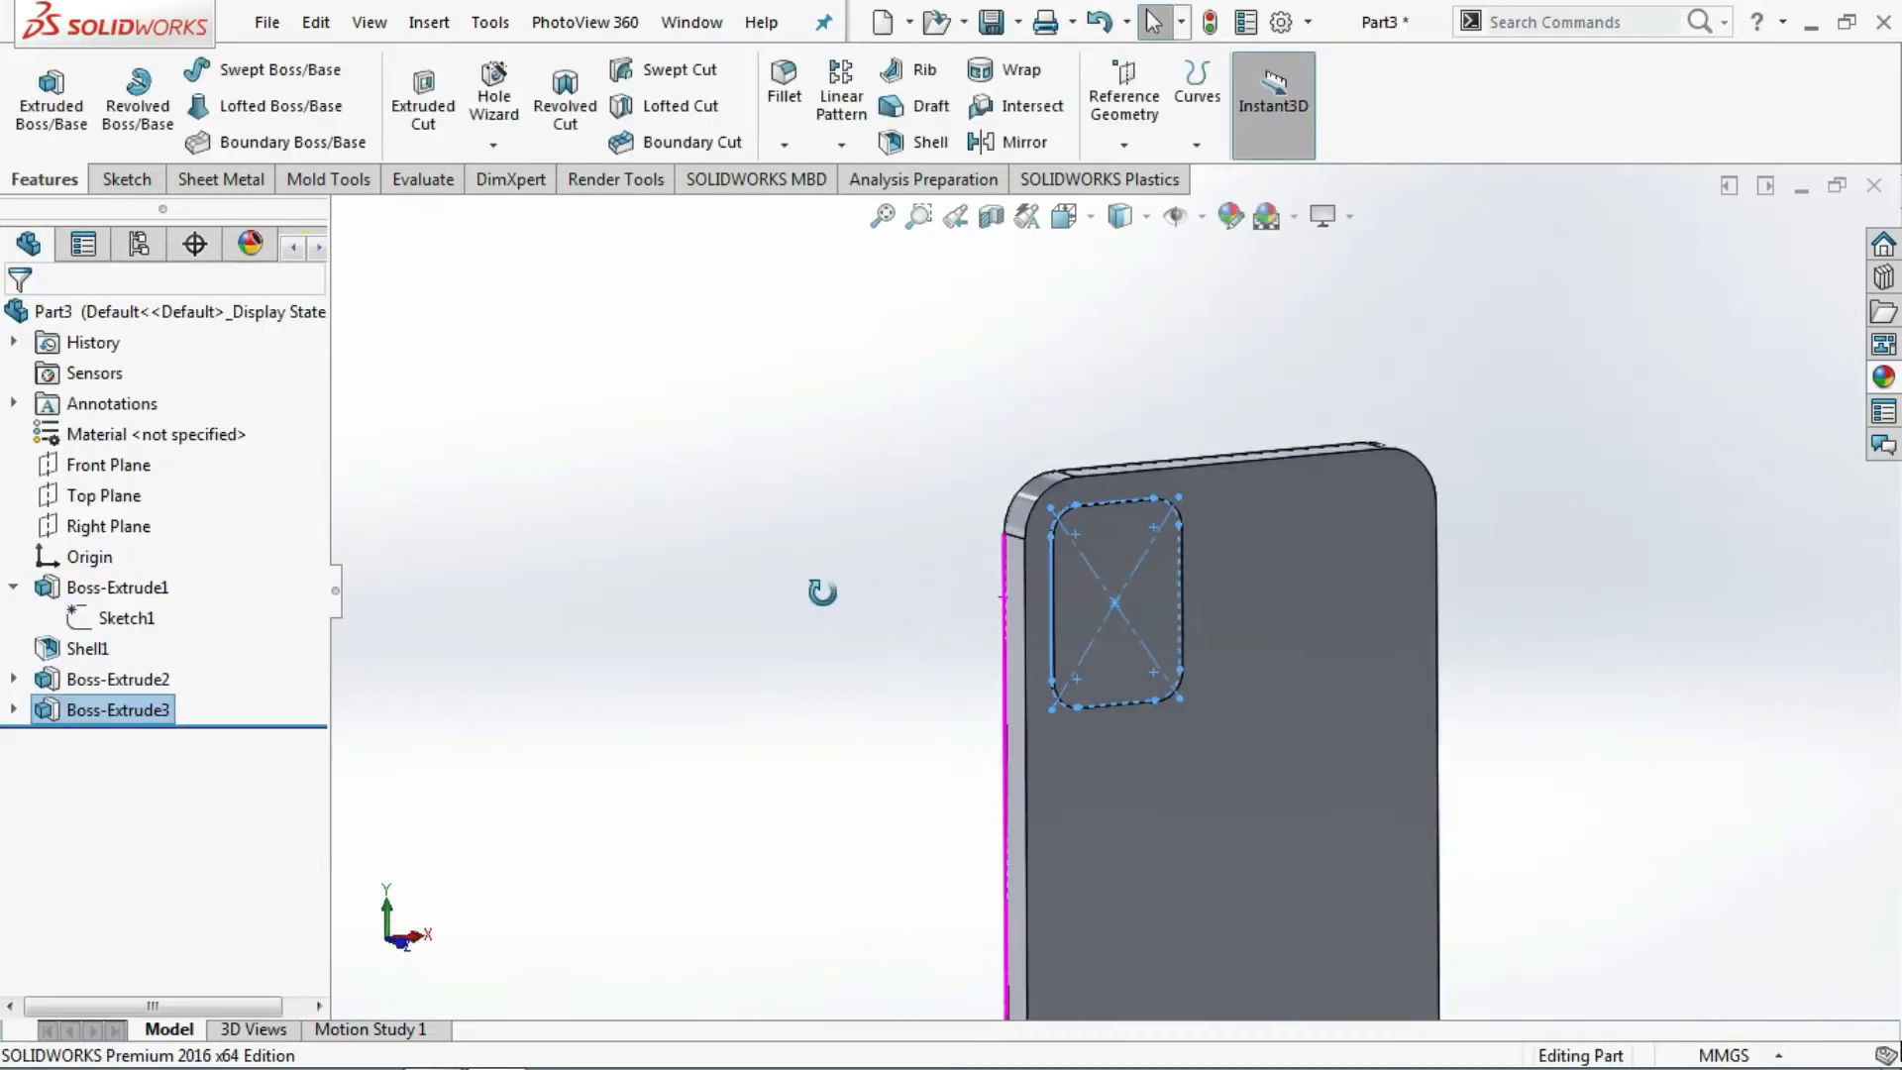
{"action": "scroll", "coordinate": [1095, 614], "scroll_direction": "down", "scroll_amount": 6}
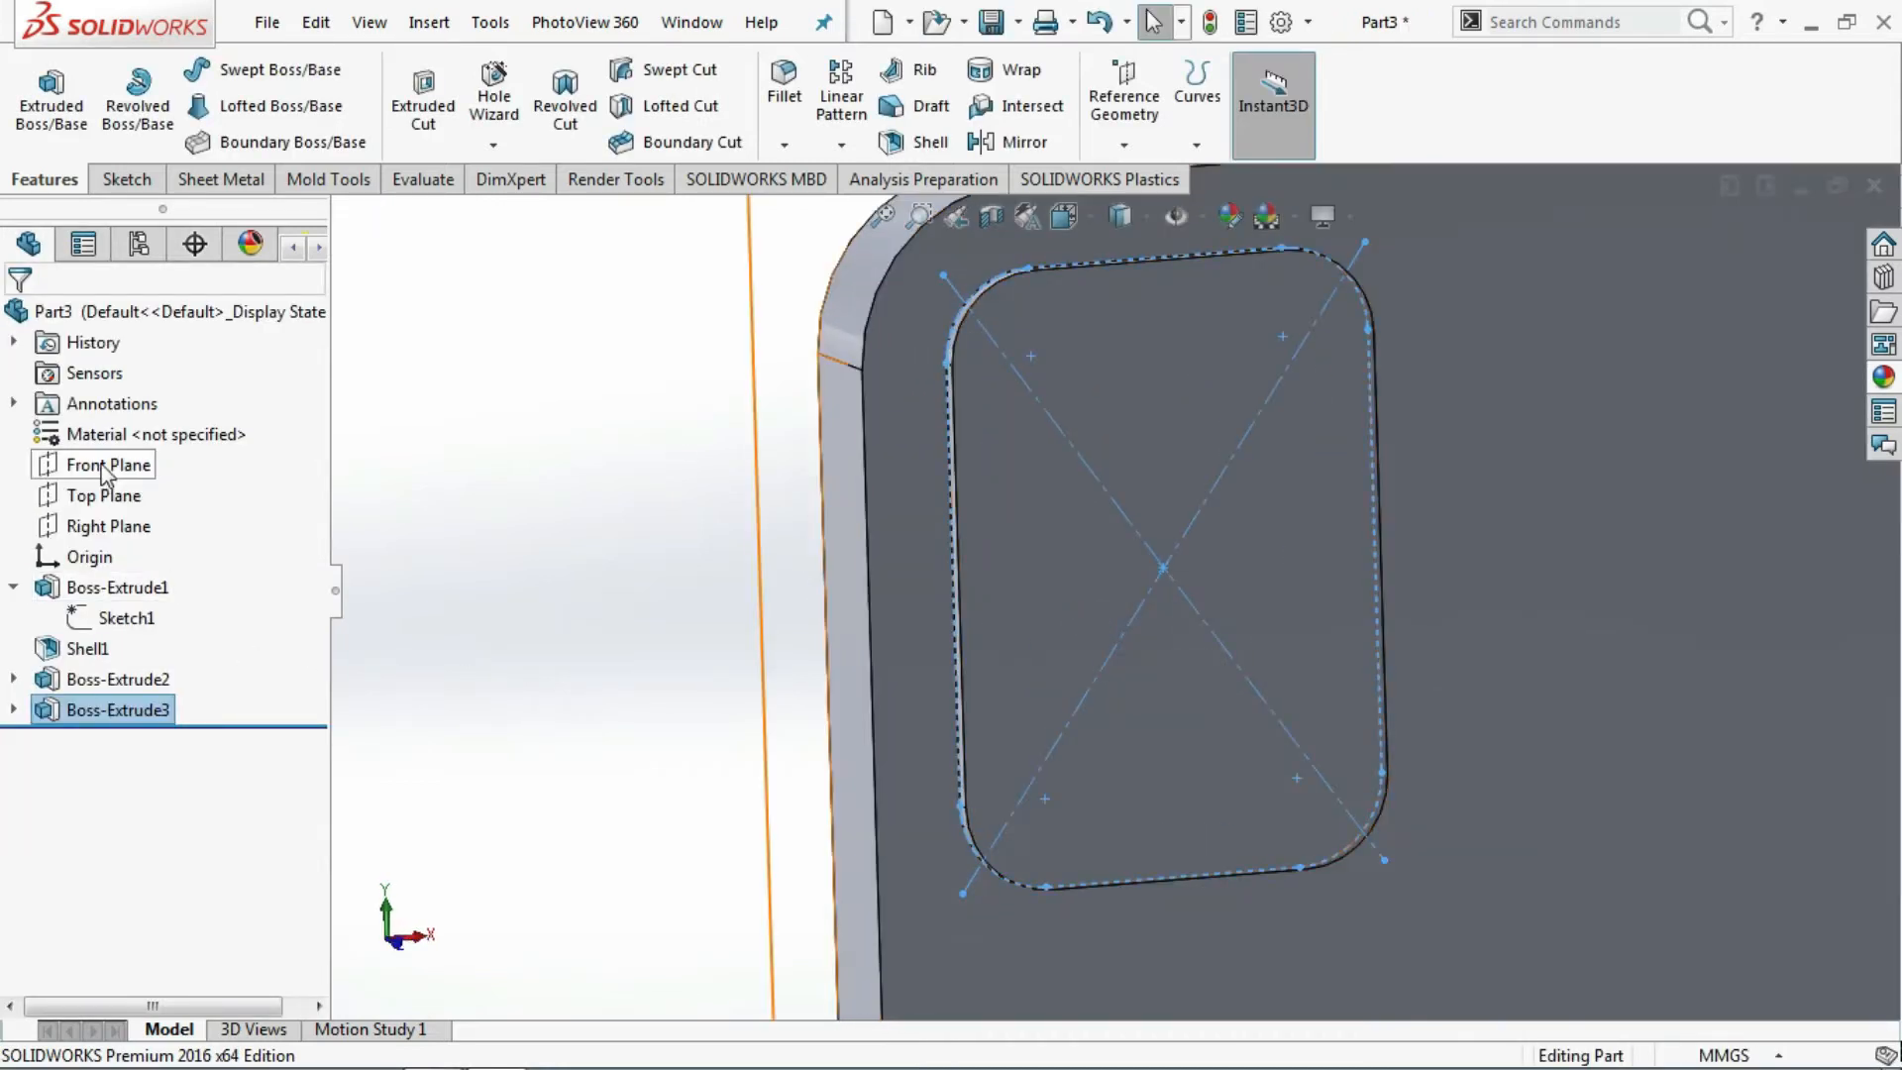
{"action": "right_click", "coordinate": [142, 478]}
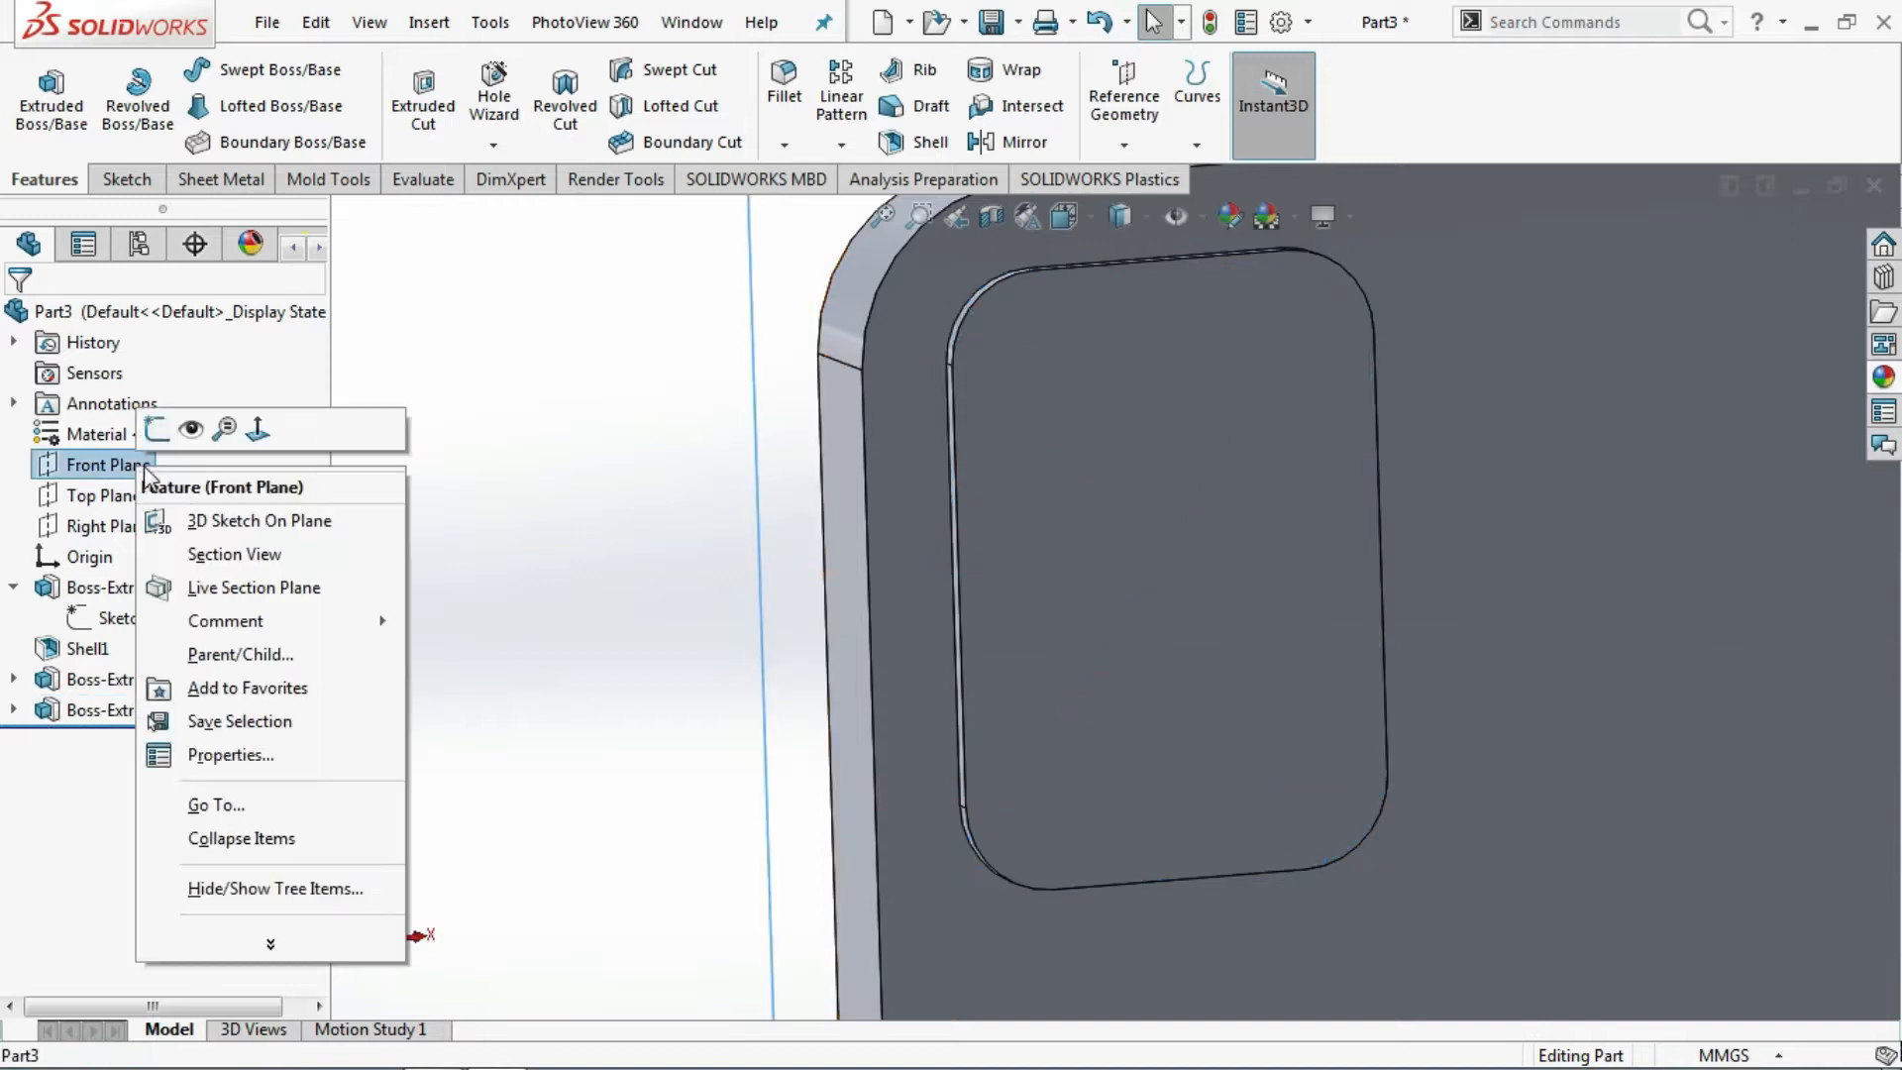
{"action": "left_click", "coordinate": [248, 434]}
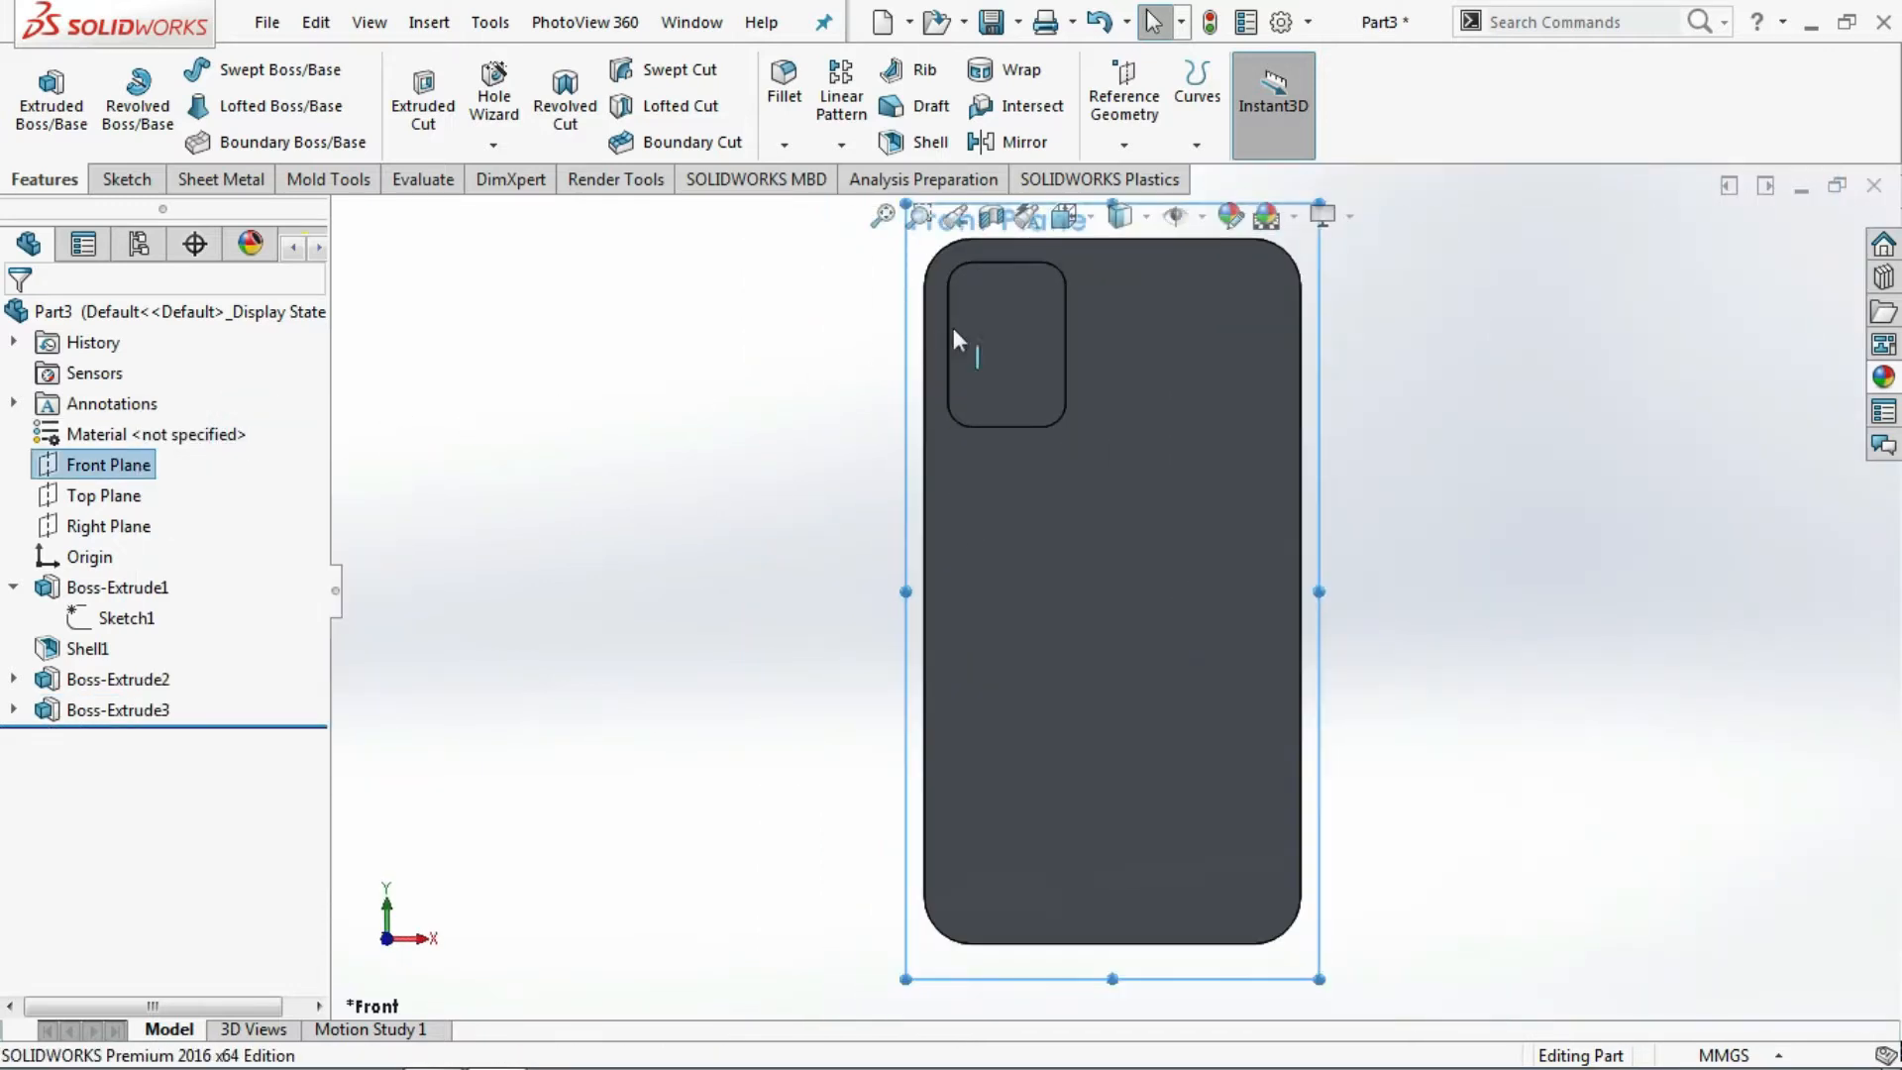
{"action": "scroll", "coordinate": [1001, 297], "scroll_direction": "down", "scroll_amount": 6}
{"action": "left_click", "coordinate": [1081, 550]}
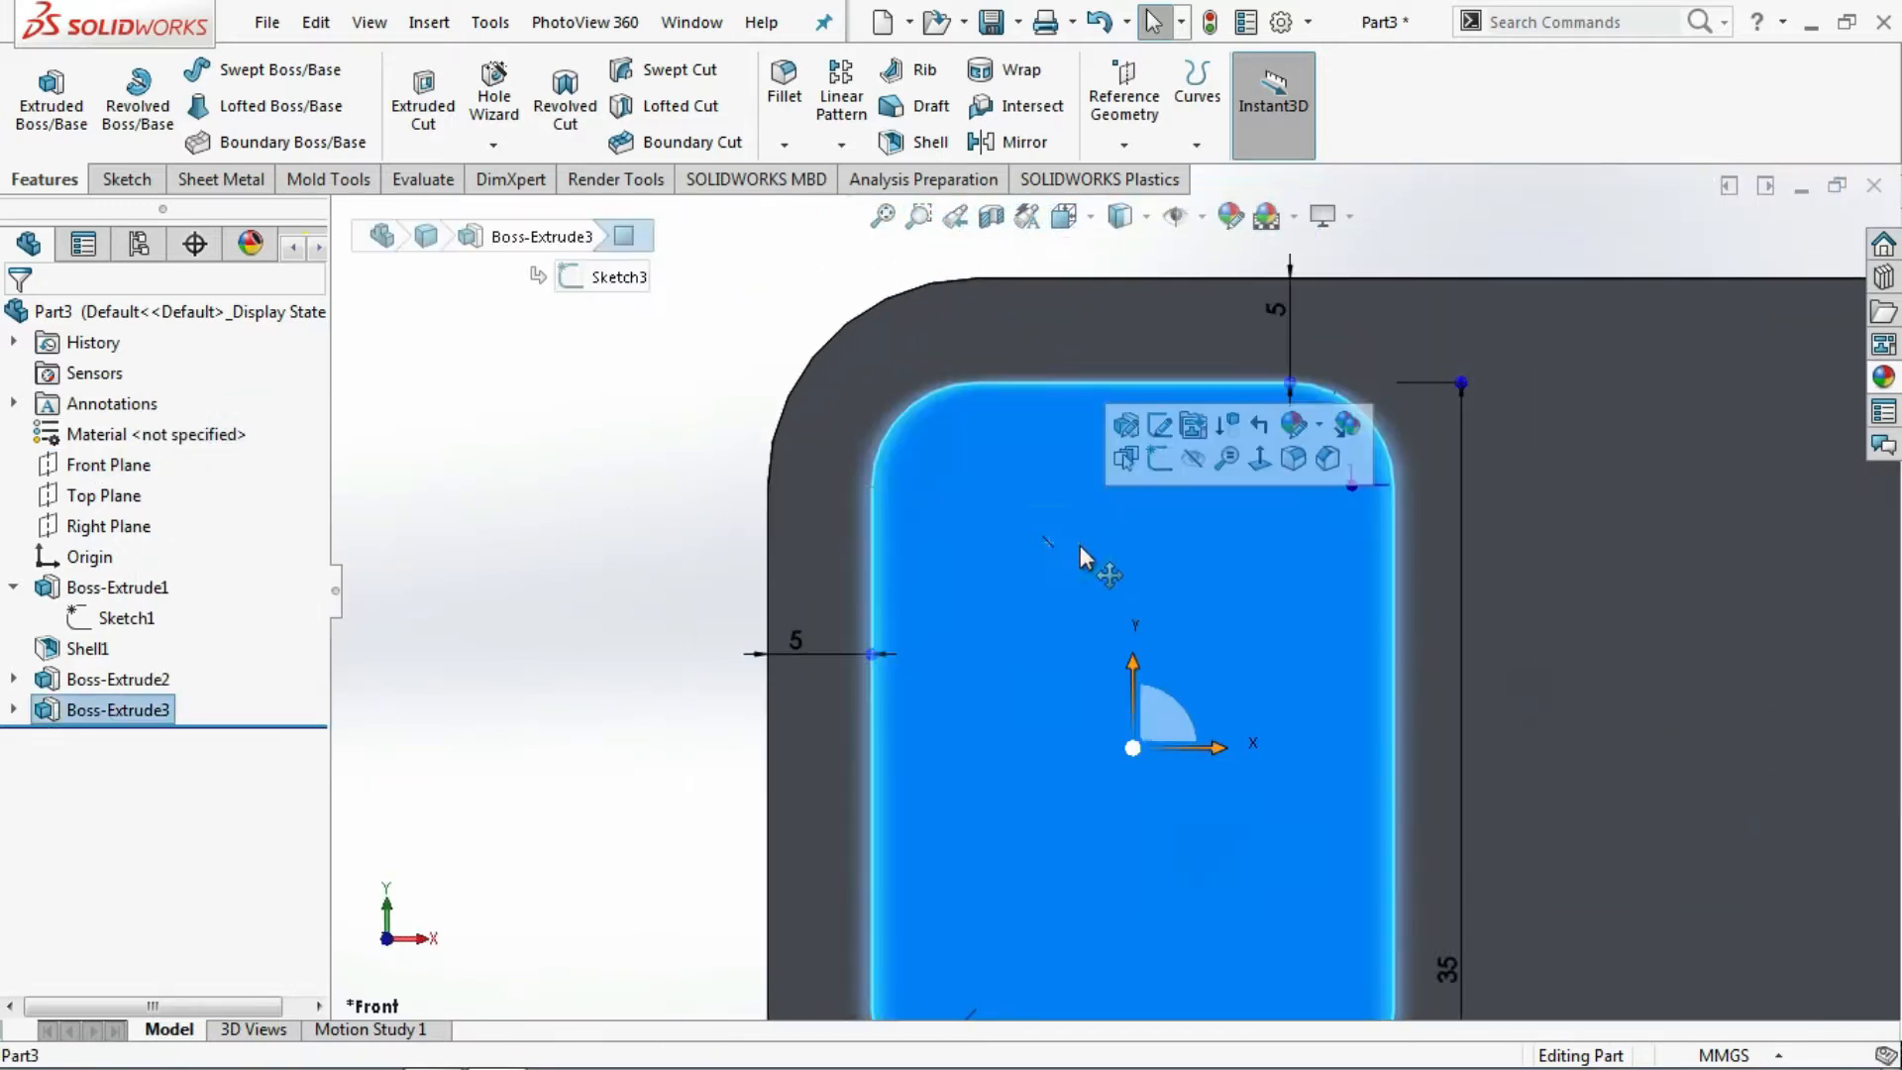
{"action": "left_click", "coordinate": [1159, 458]}
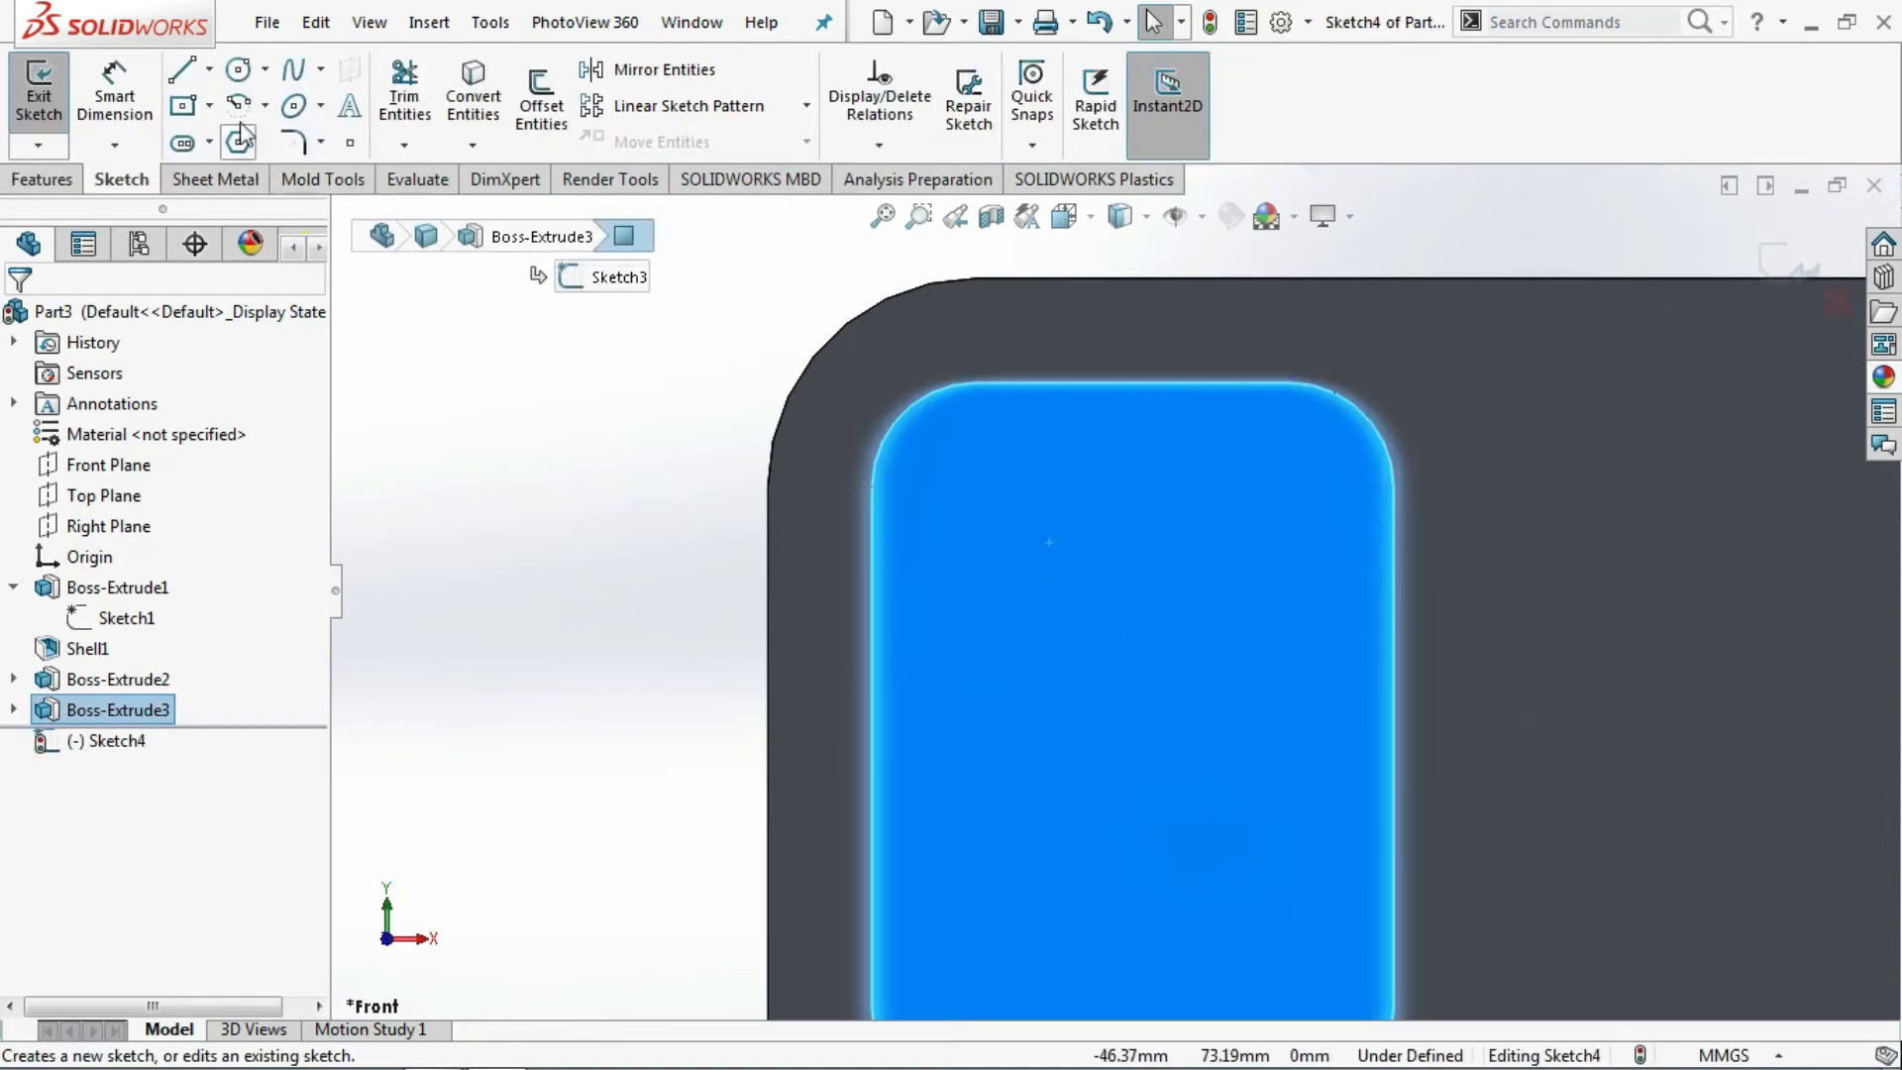
- Draw three circles of about 4 mm radius in a vertical column along the left half of the raised pad
{"action": "left_click", "coordinate": [236, 71]}
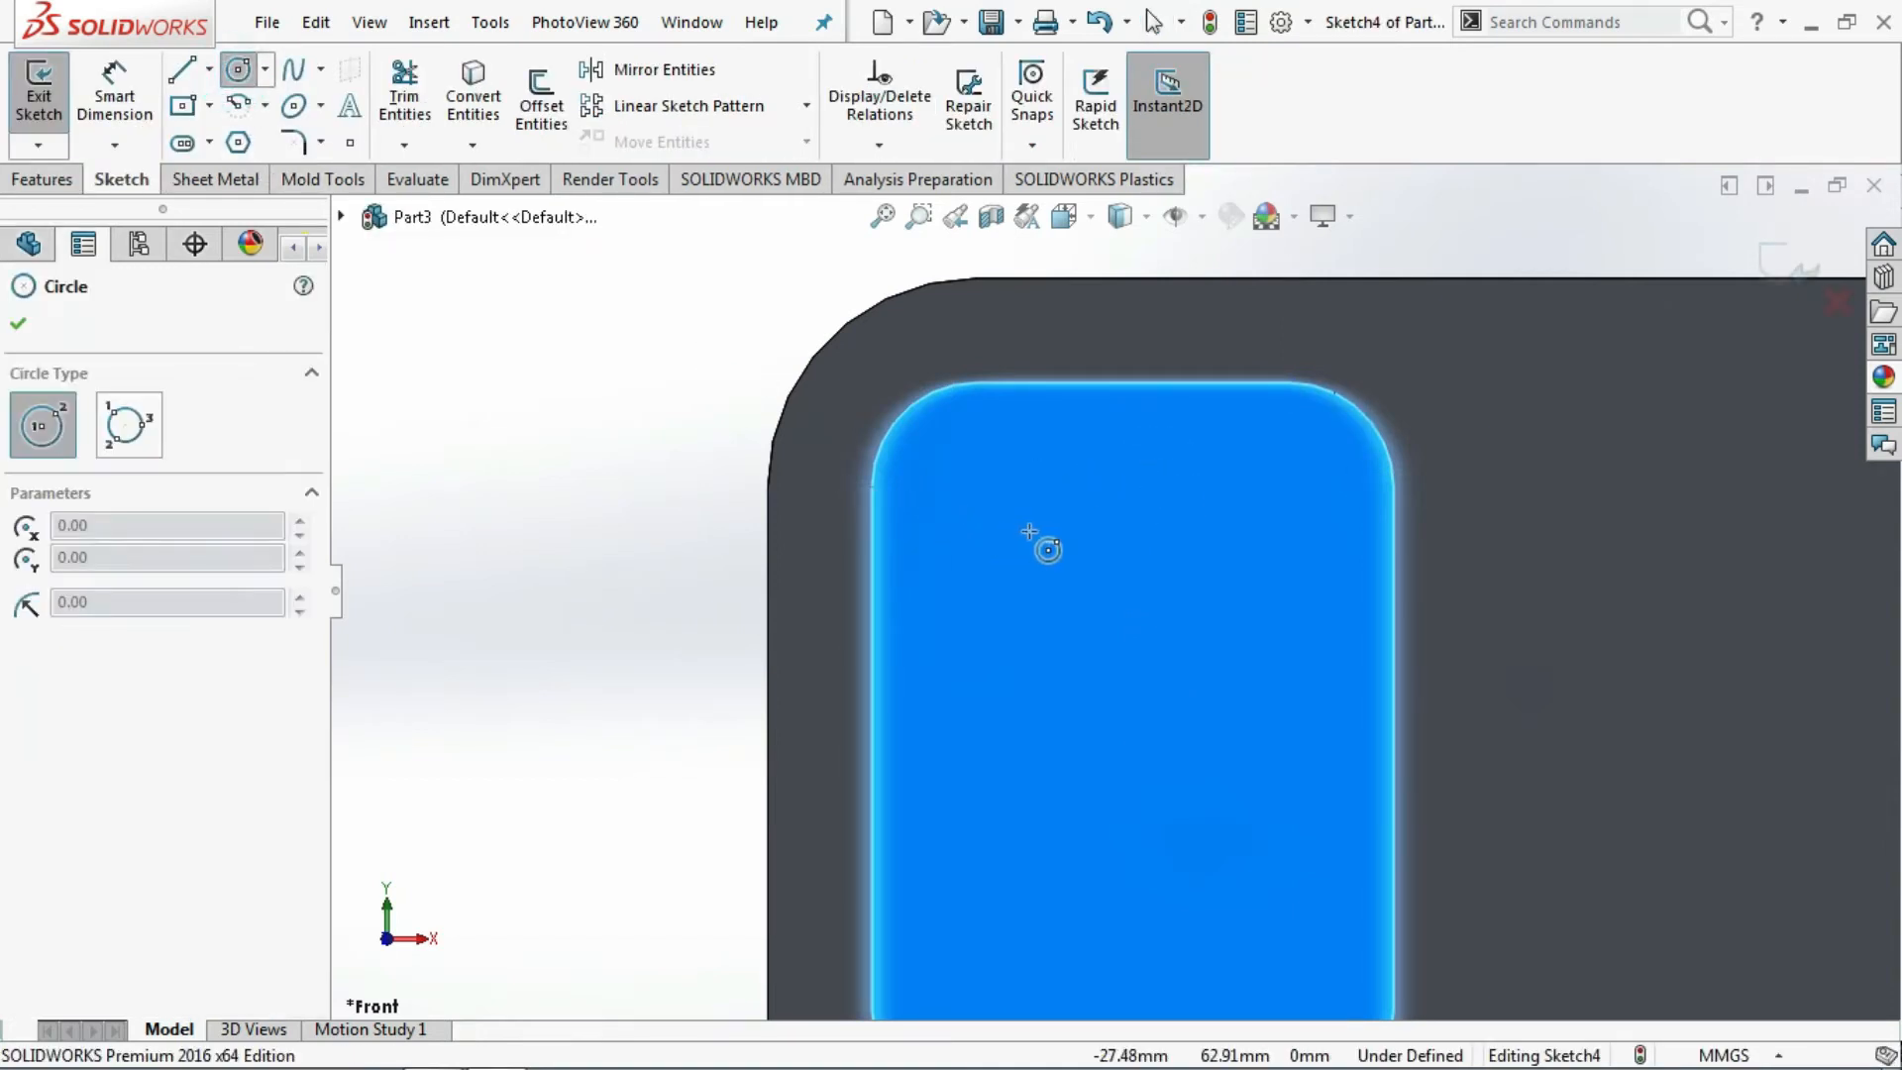
{"action": "left_click", "coordinate": [1031, 533]}
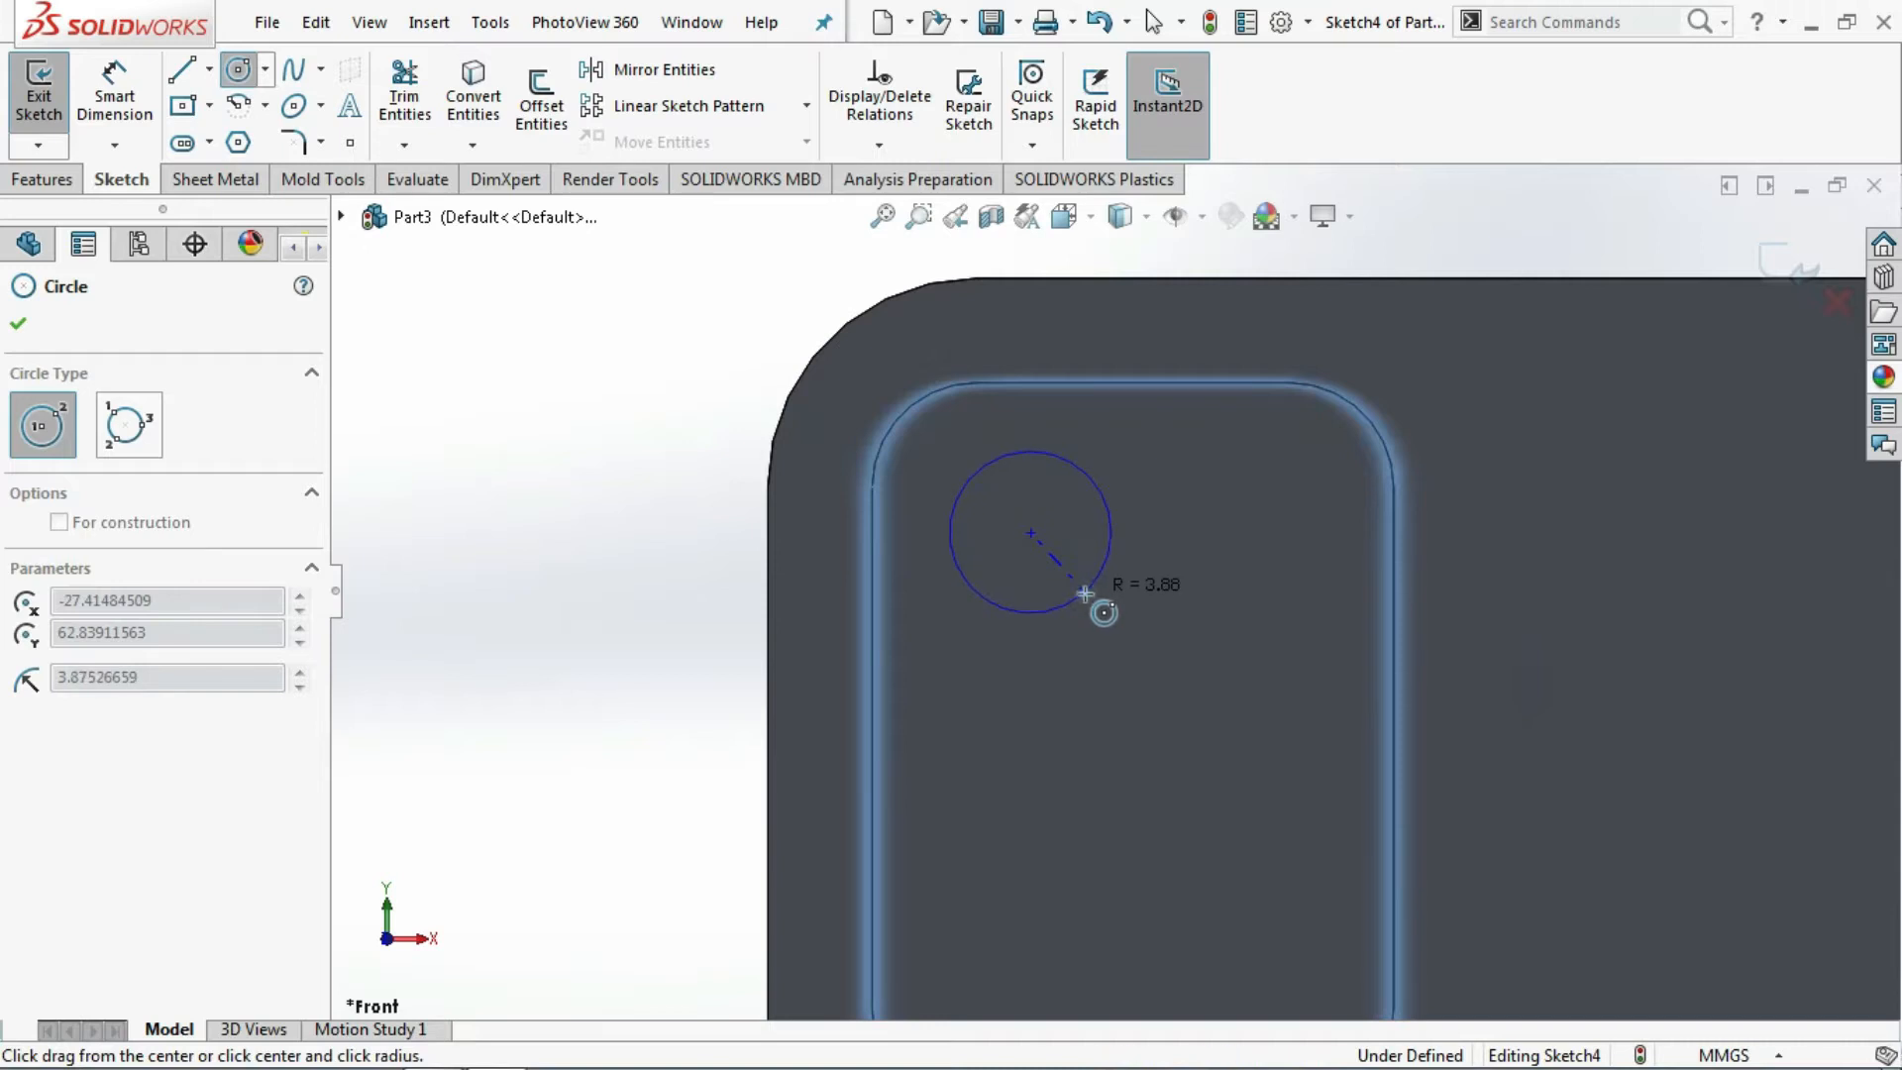
{"action": "left_click", "coordinate": [1088, 590]}
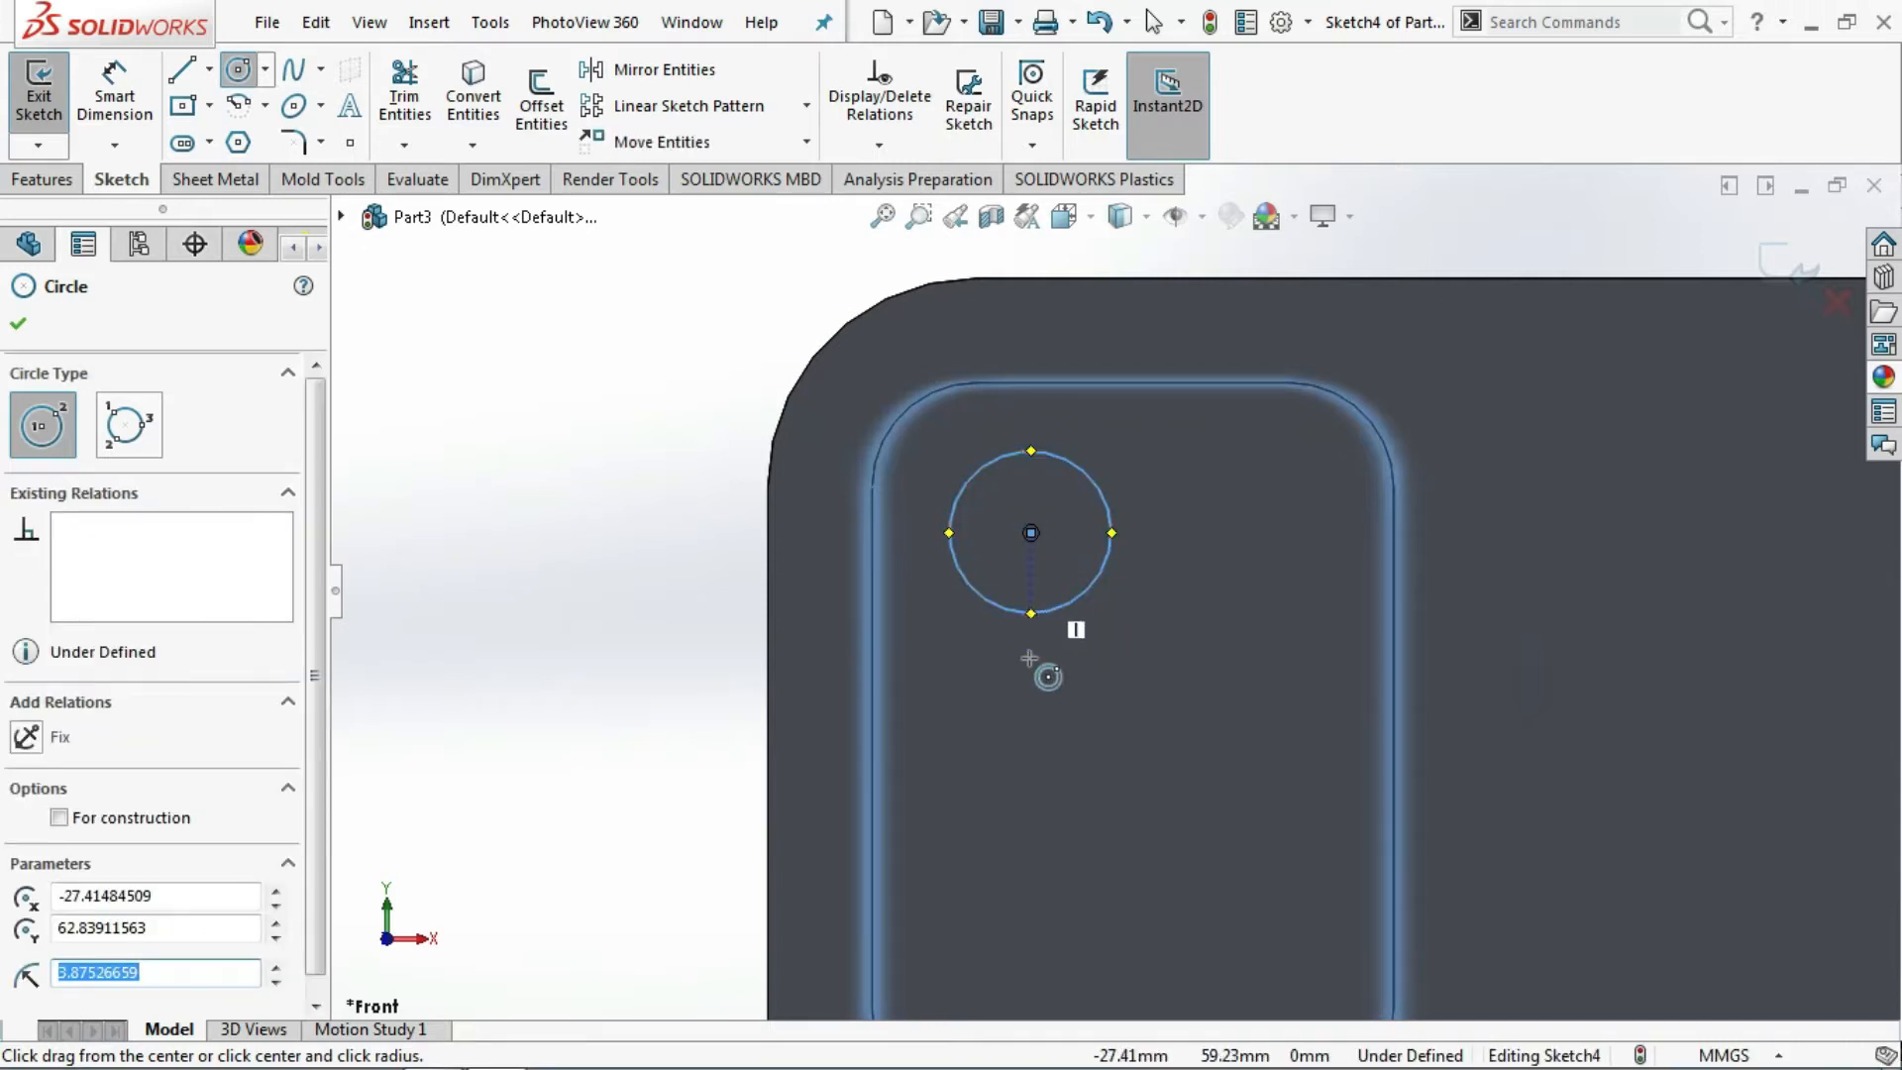
{"action": "left_click", "coordinate": [1031, 743]}
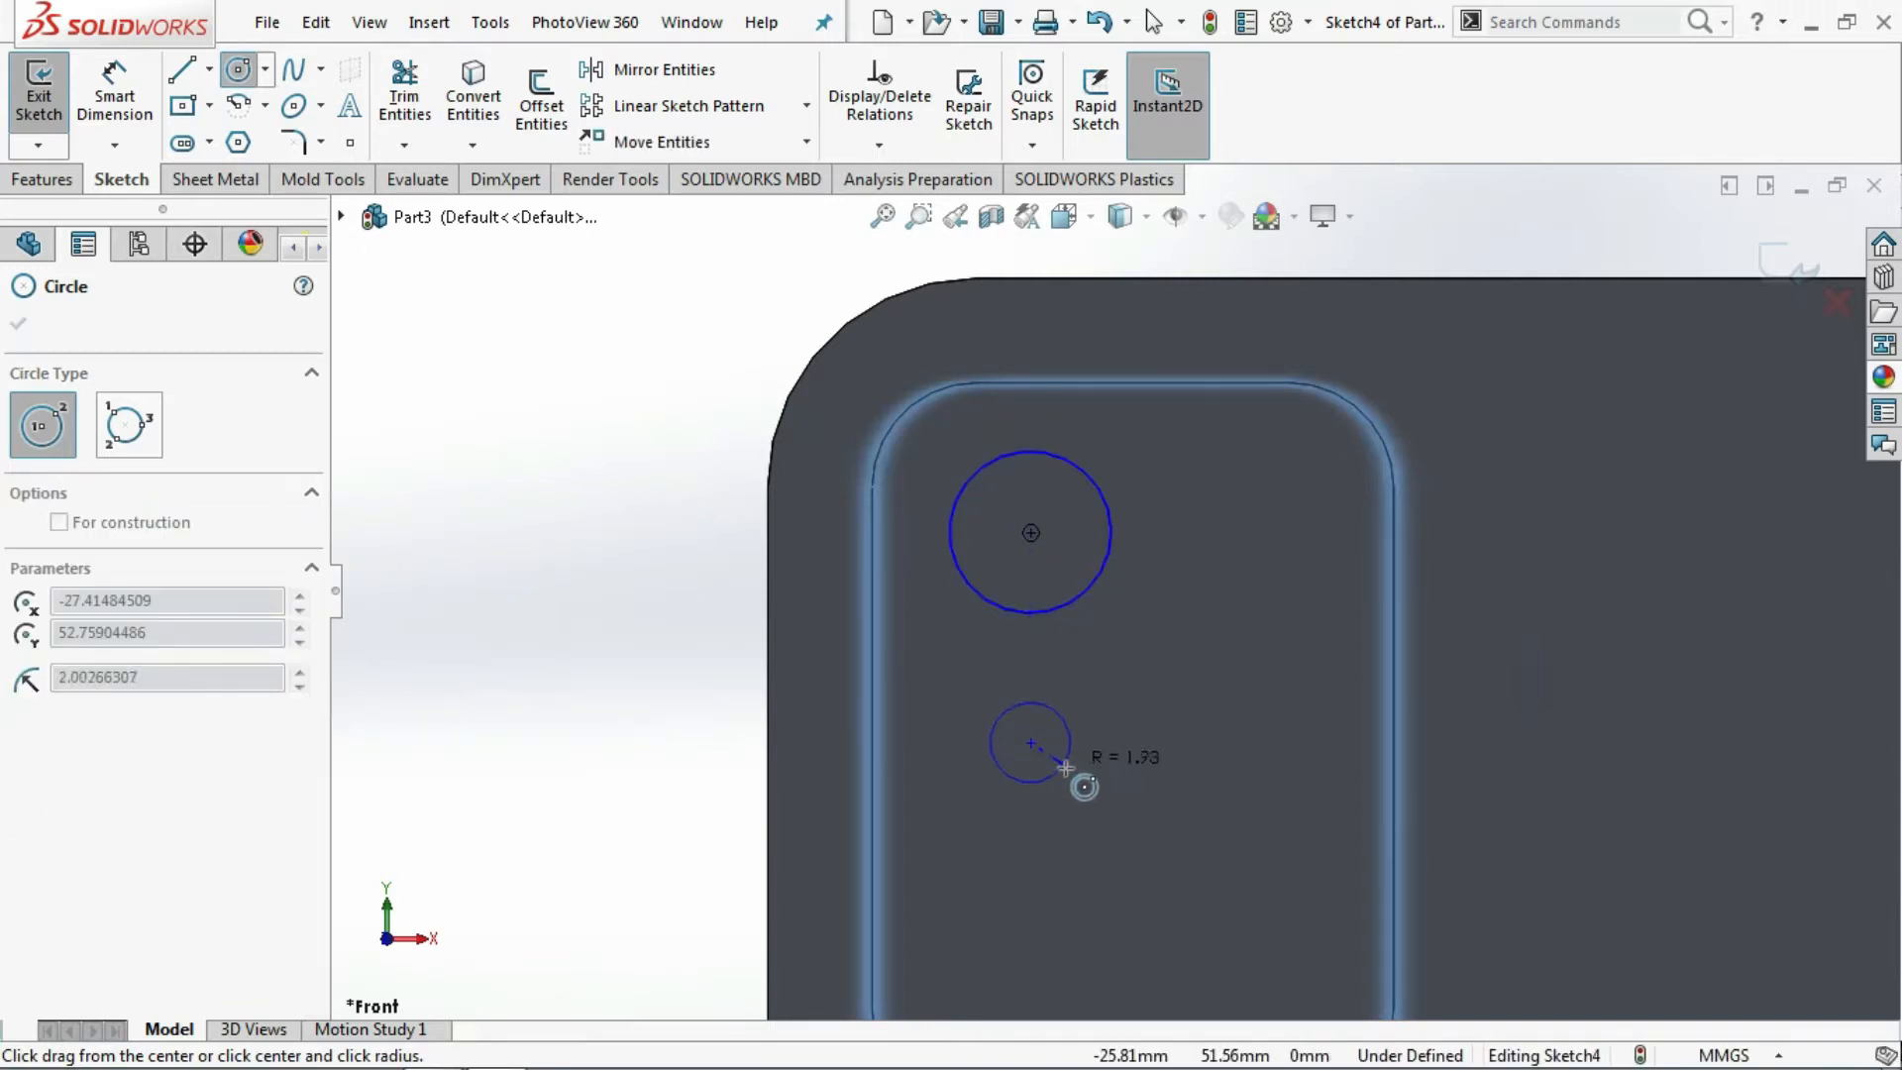
{"action": "left_click", "coordinate": [1089, 796]}
{"action": "scroll", "coordinate": [1090, 798], "scroll_direction": "up", "scroll_amount": 2}
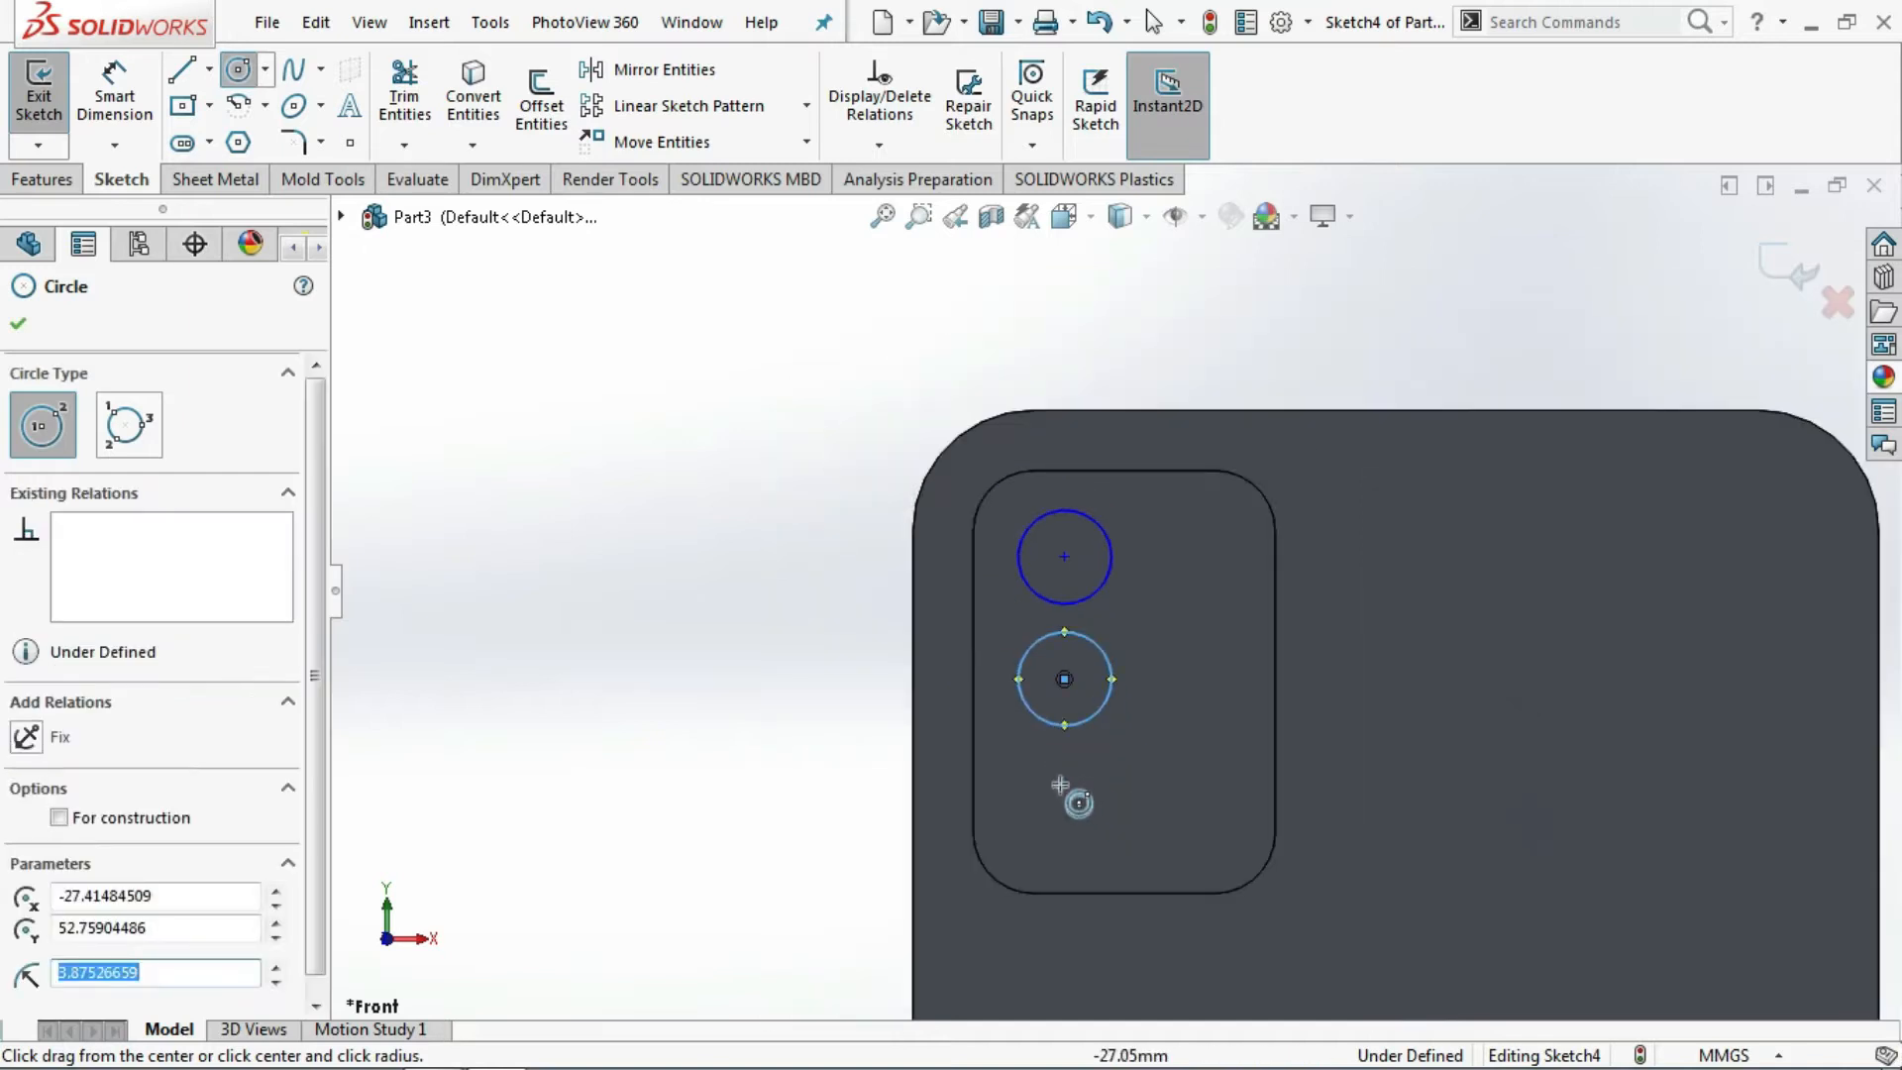
{"action": "left_click", "coordinate": [1066, 820]}
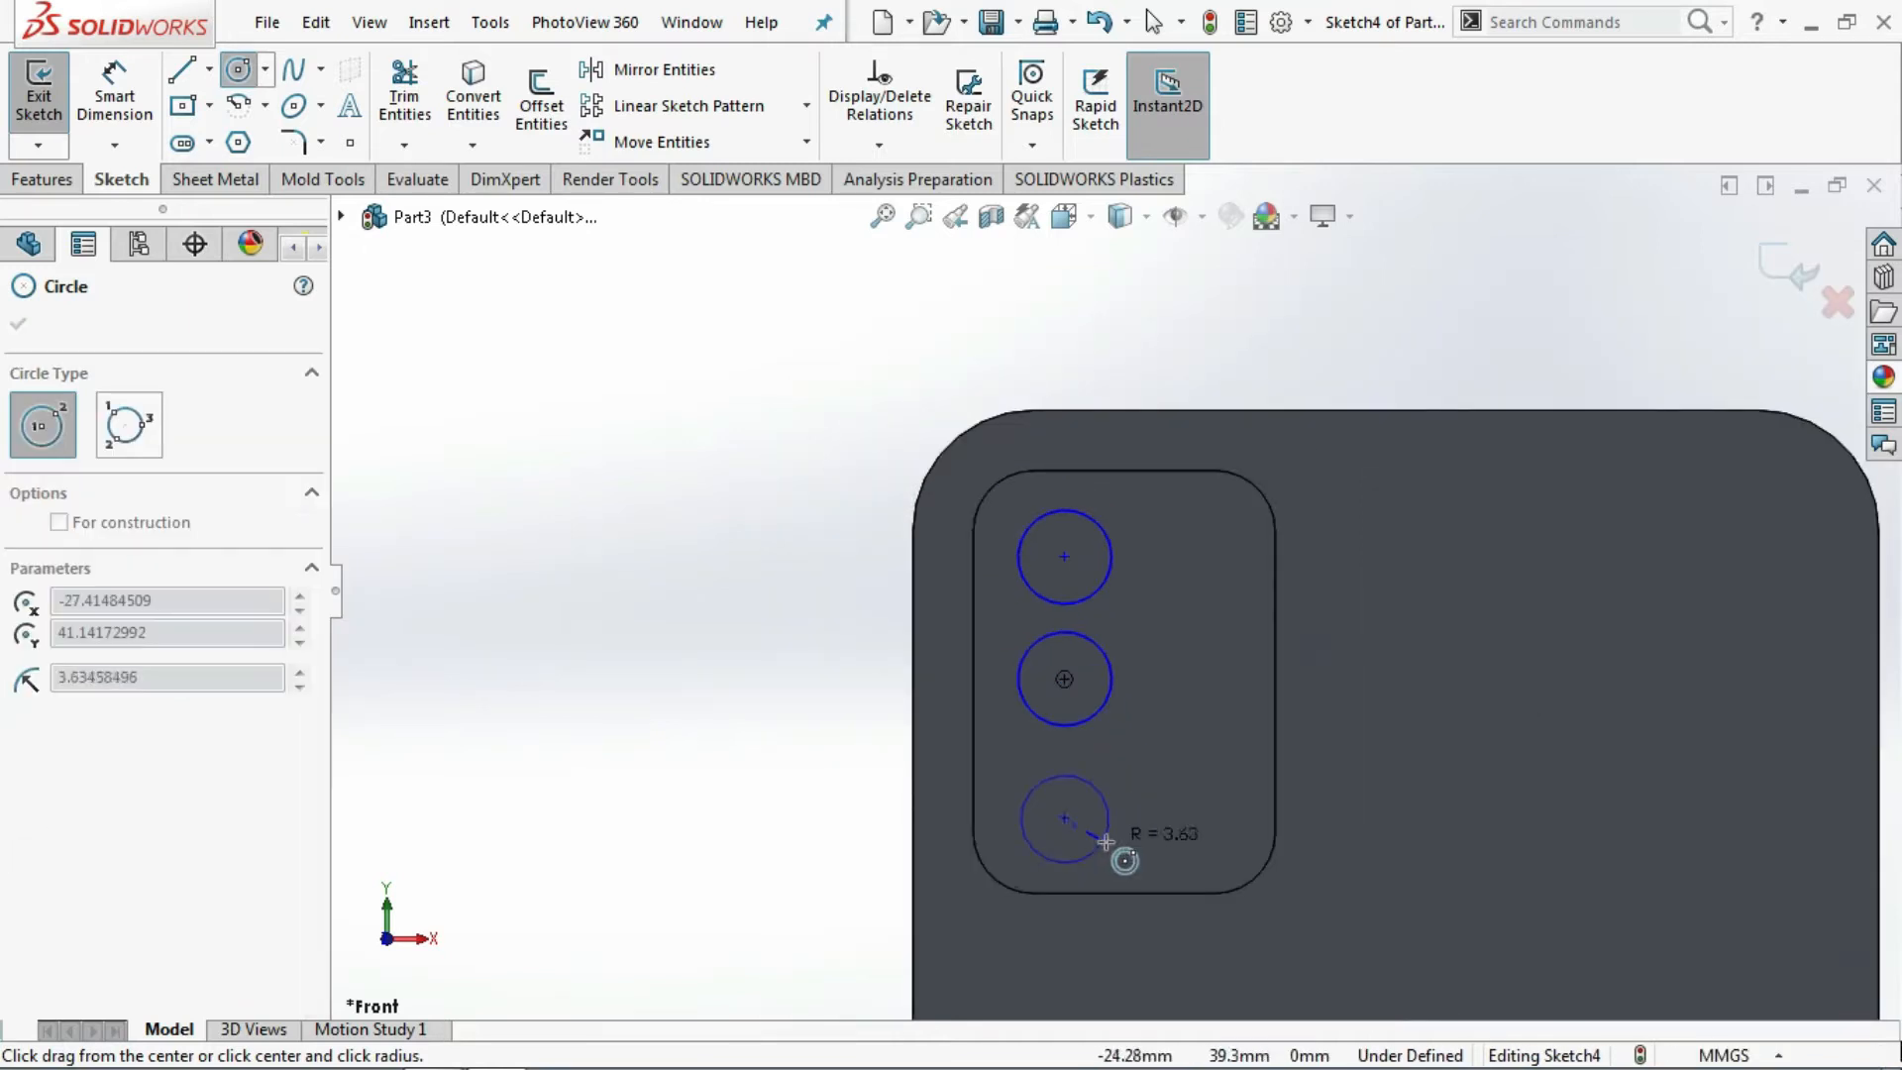
{"action": "left_click", "coordinate": [1101, 845]}
{"action": "left_click", "coordinate": [22, 323]}
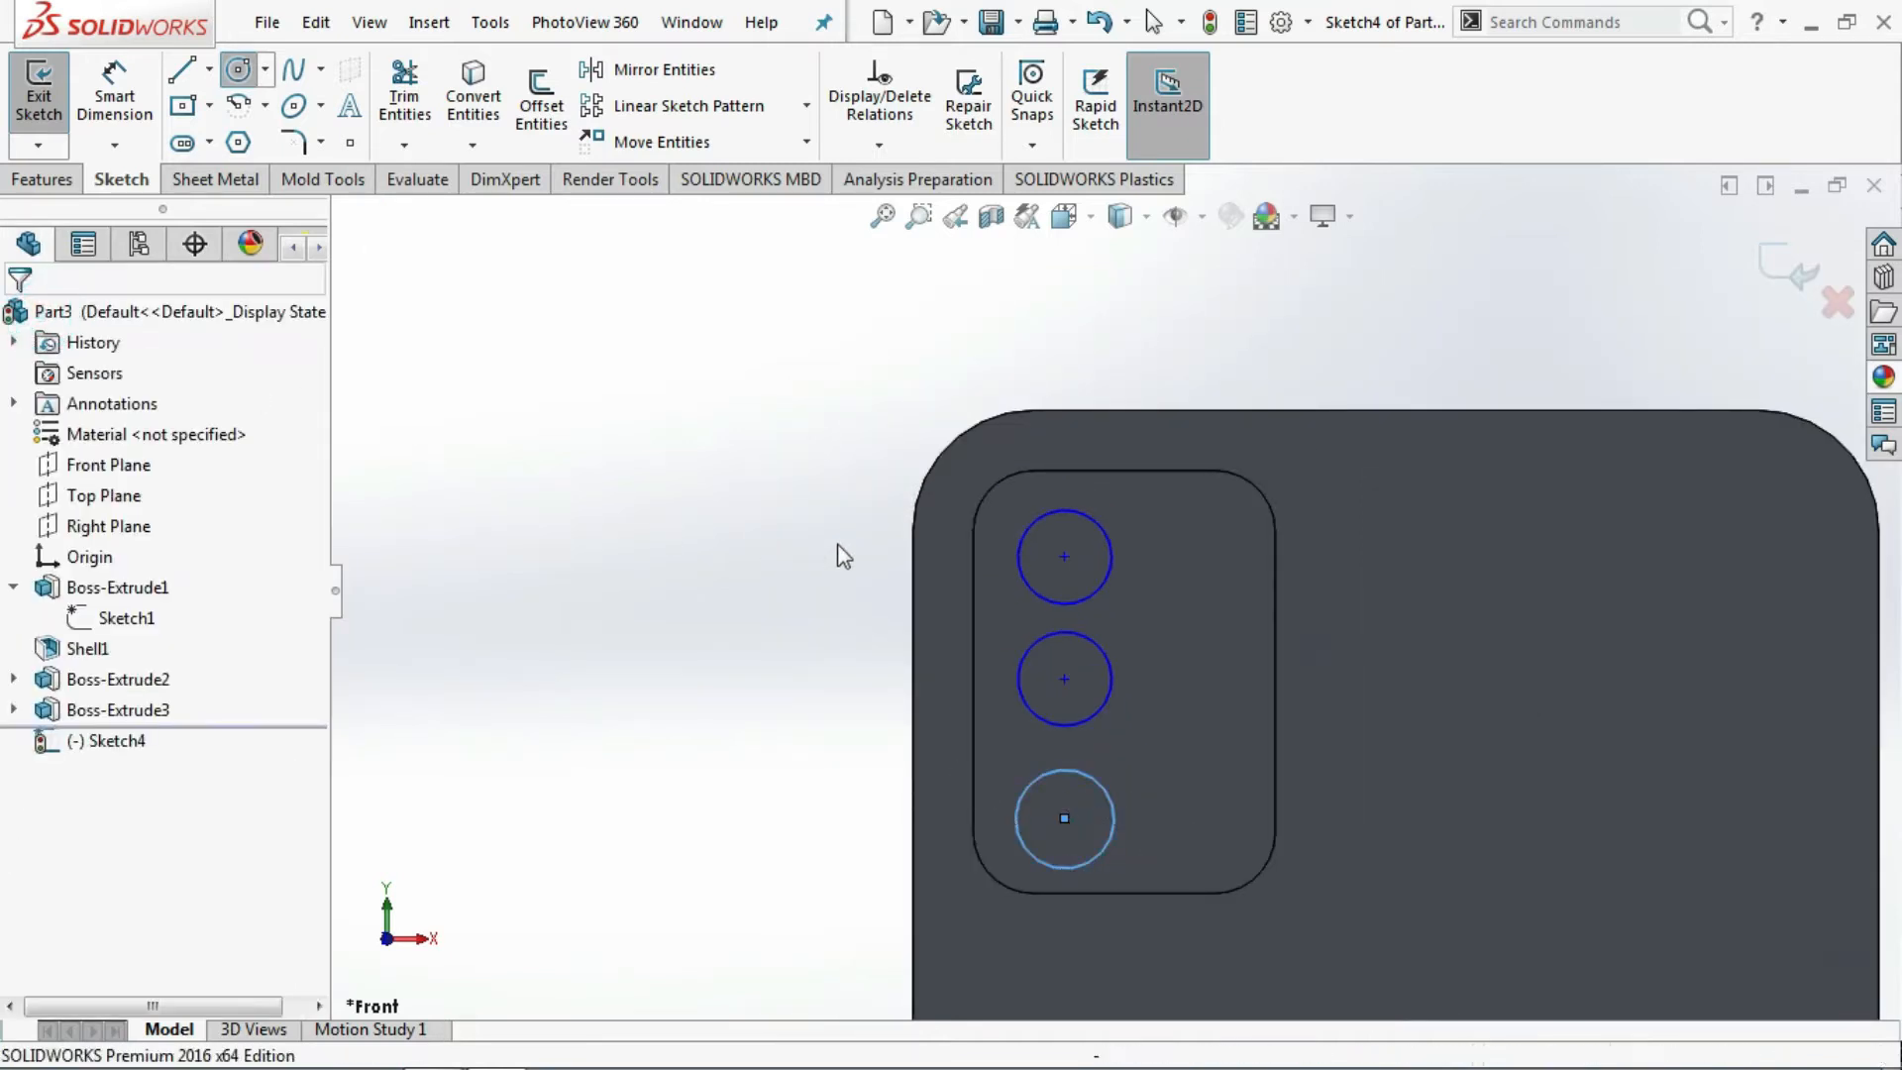
- Align the centres of the three circles on the raised pad with a Vertical relation
{"action": "left_click", "coordinate": [1062, 556]}
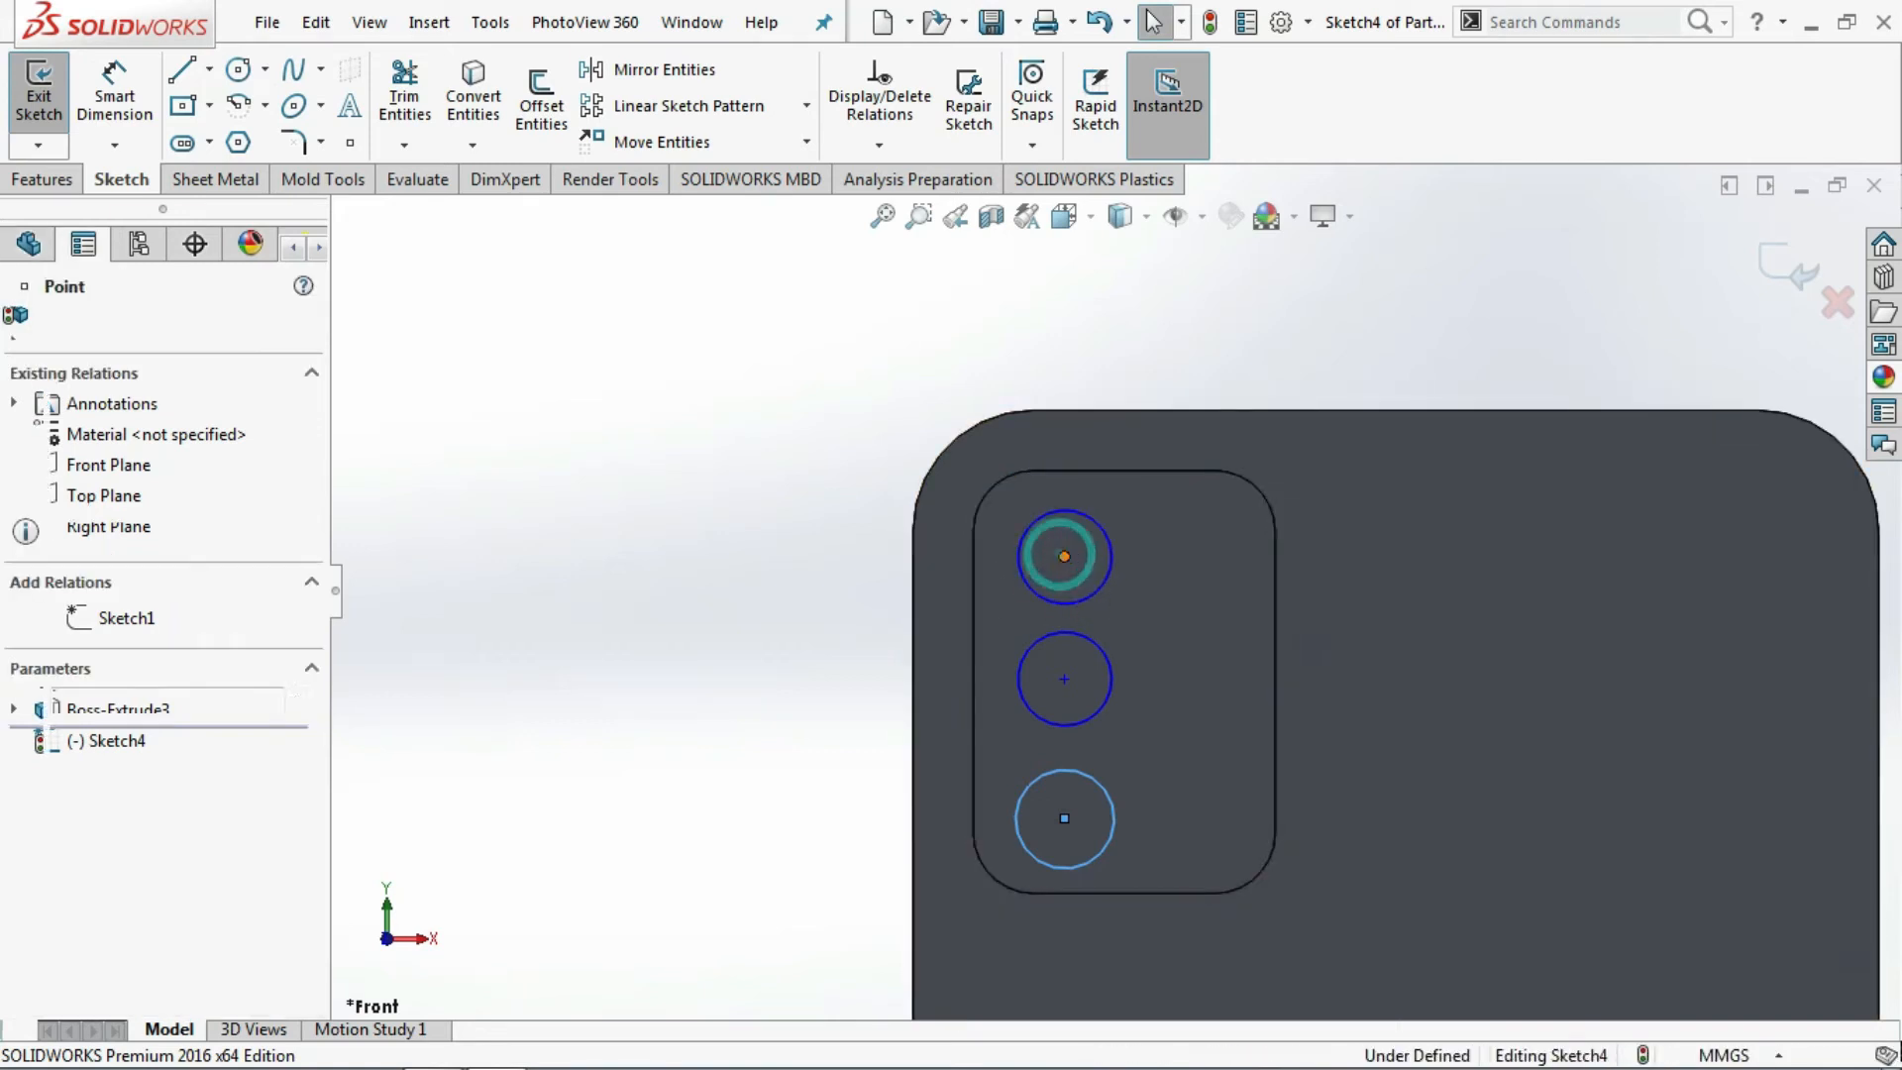
{"action": "left_click", "coordinate": [1064, 678], "text": "ctrl"}
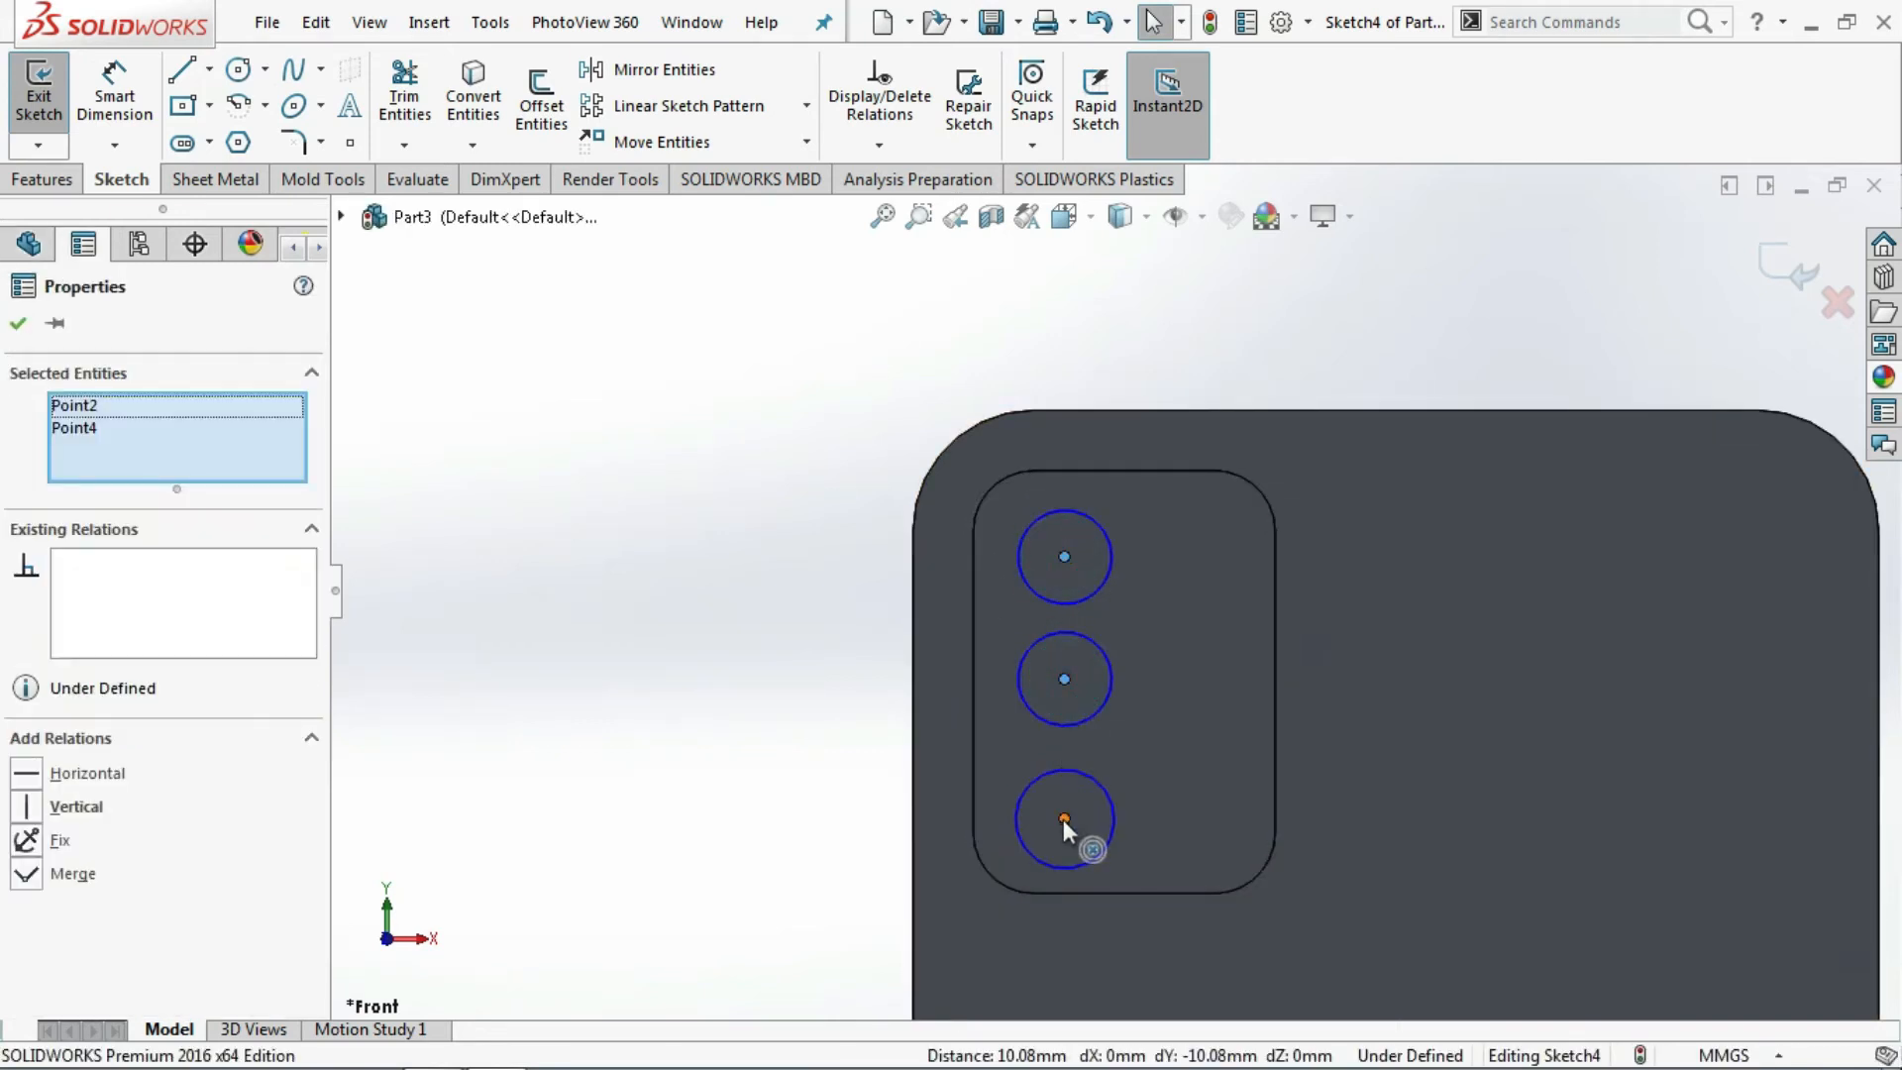
{"action": "left_click", "coordinate": [1064, 819], "text": "ctrl"}
{"action": "left_click", "coordinate": [27, 807]}
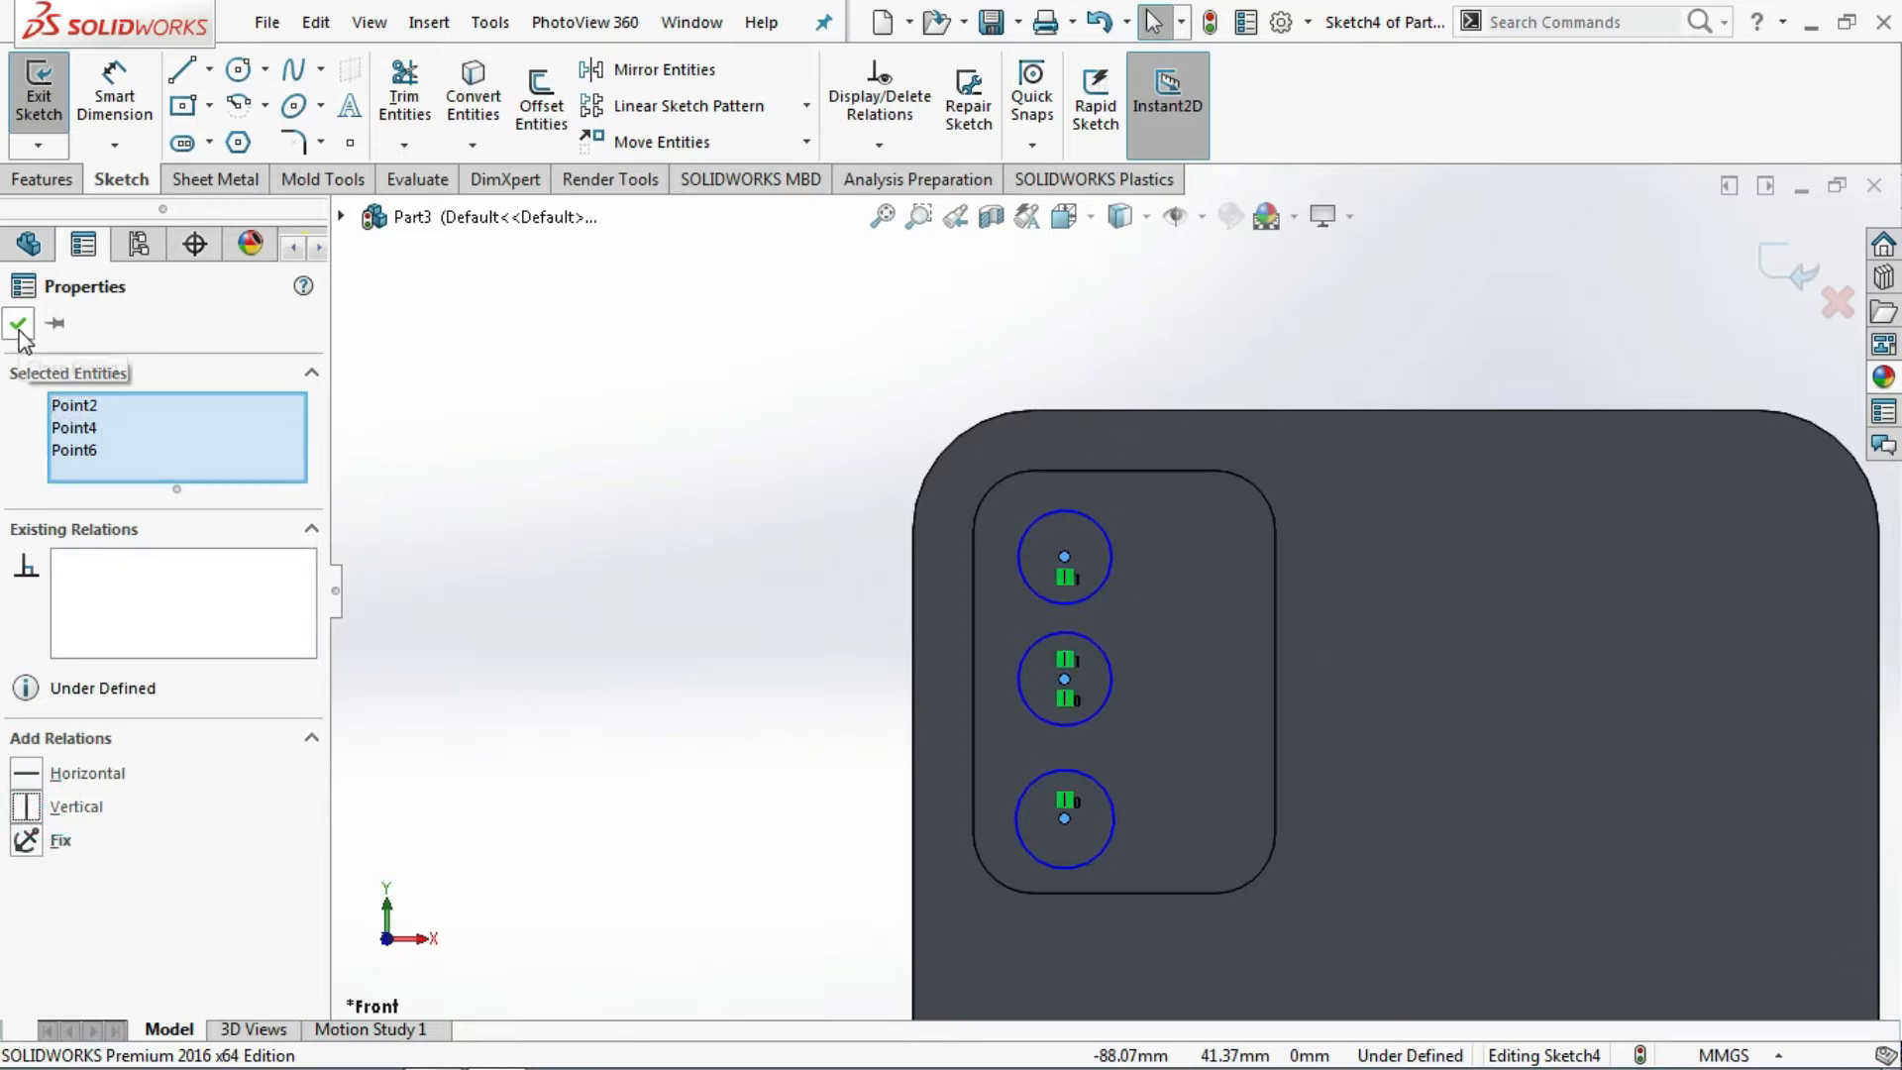
{"action": "left_click", "coordinate": [18, 324]}
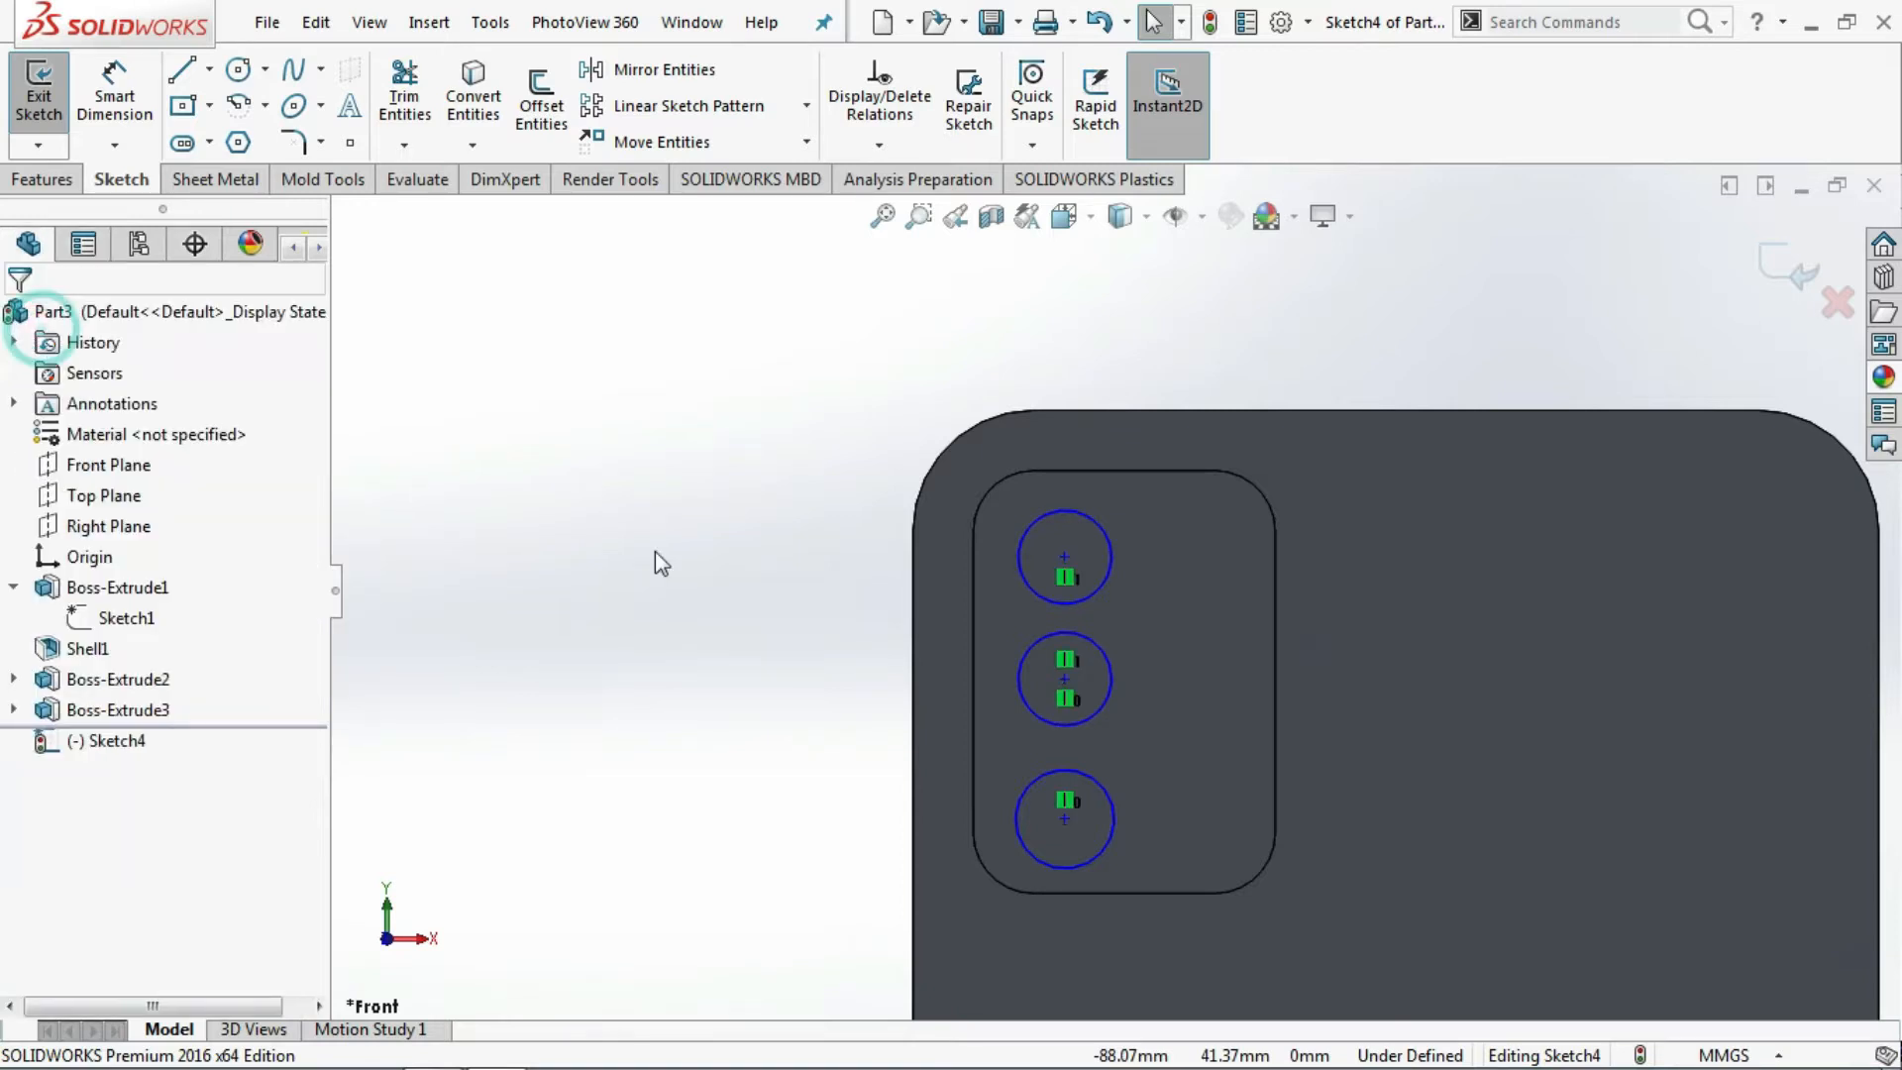
- Make the three circles on the raised pad the same size with an Equal relation
{"action": "left_click", "coordinate": [1103, 591]}
{"action": "left_click", "coordinate": [1112, 694], "text": "ctrl"}
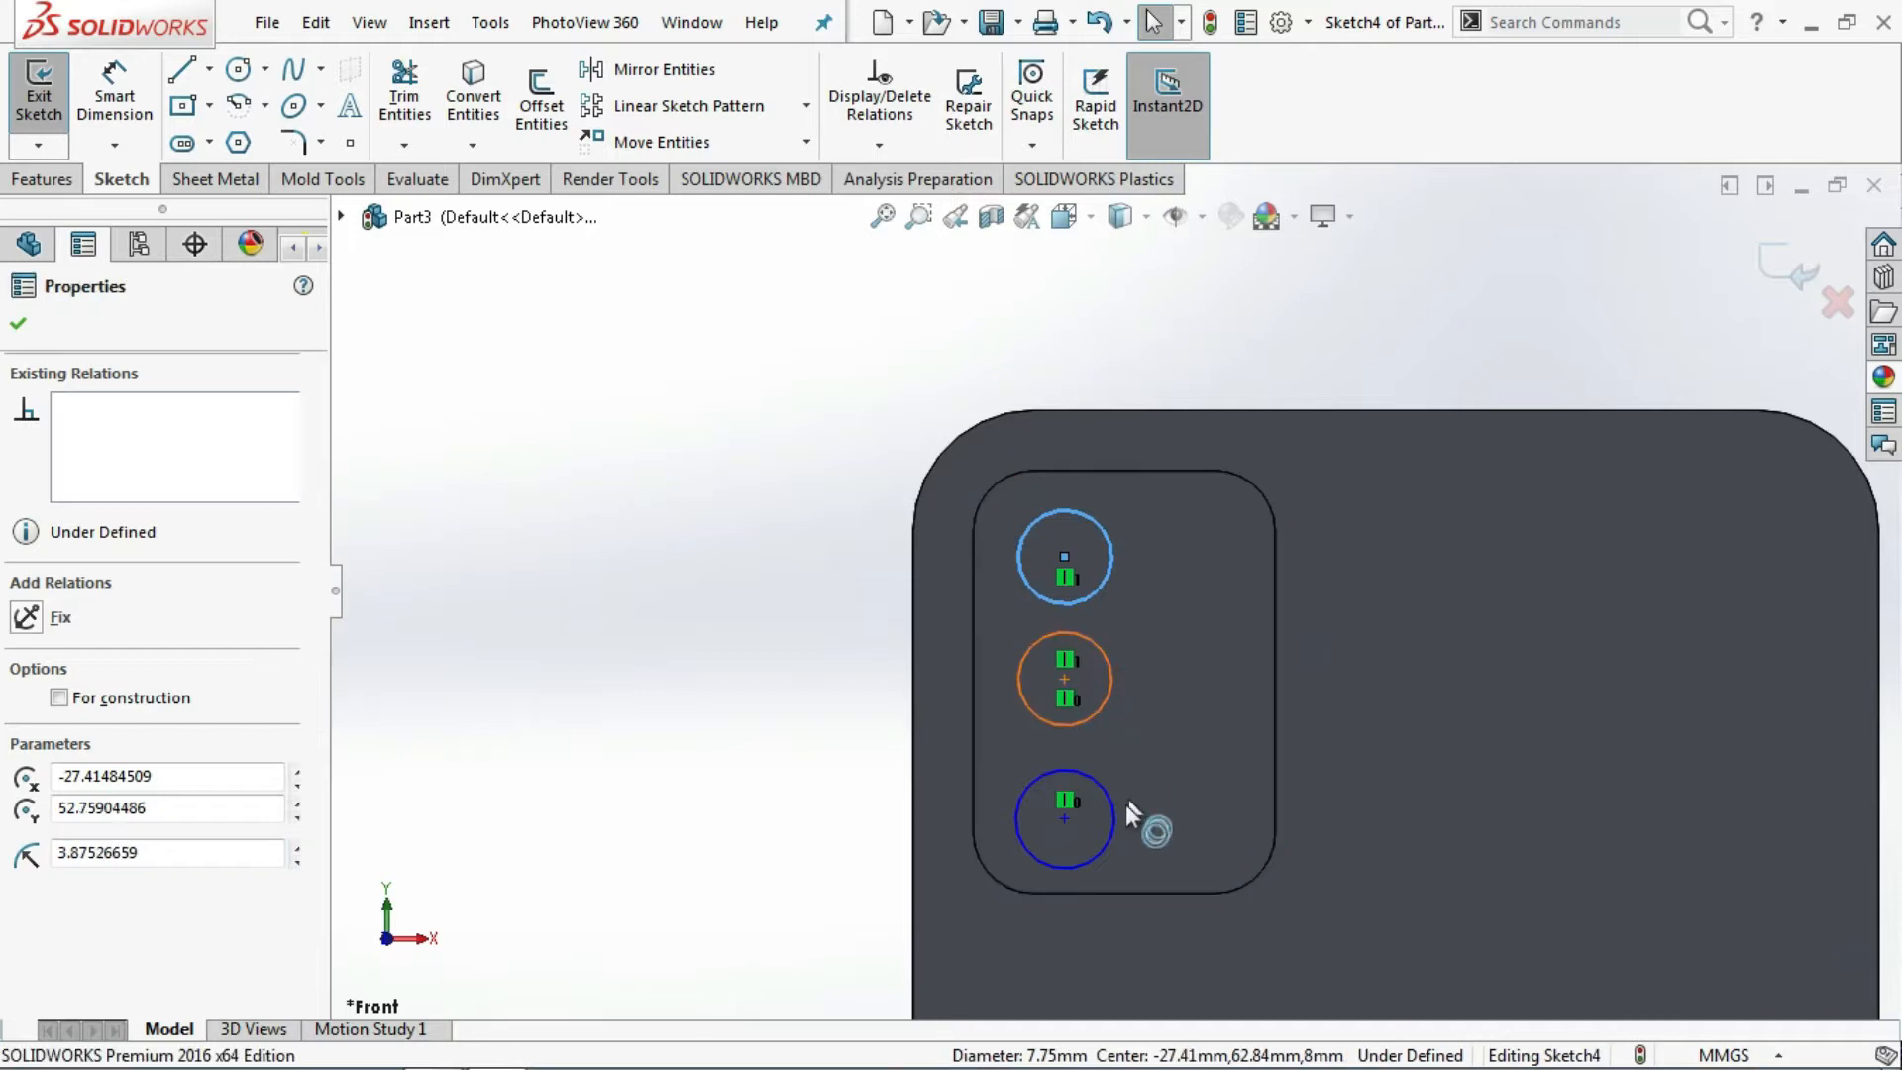
{"action": "left_click", "coordinate": [1115, 817], "text": "ctrl"}
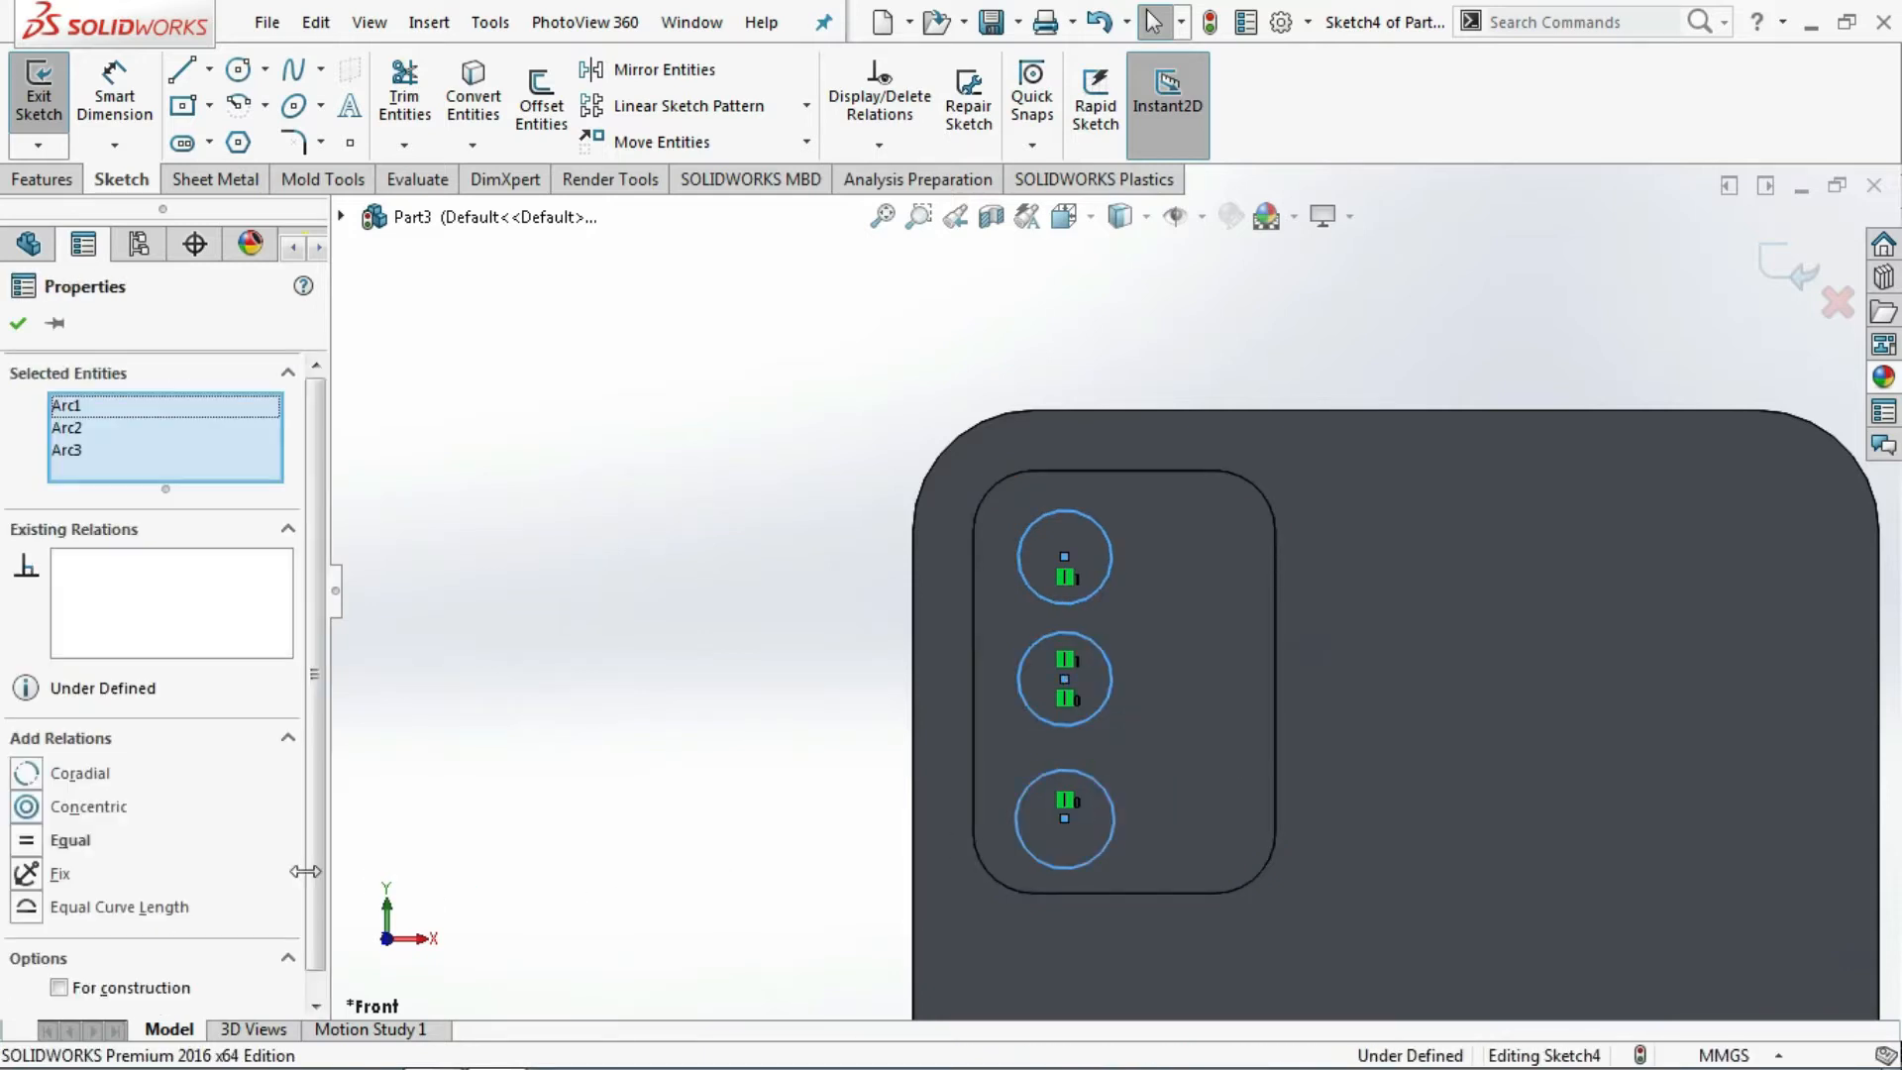
{"action": "left_click", "coordinate": [27, 840]}
{"action": "left_click", "coordinate": [18, 323]}
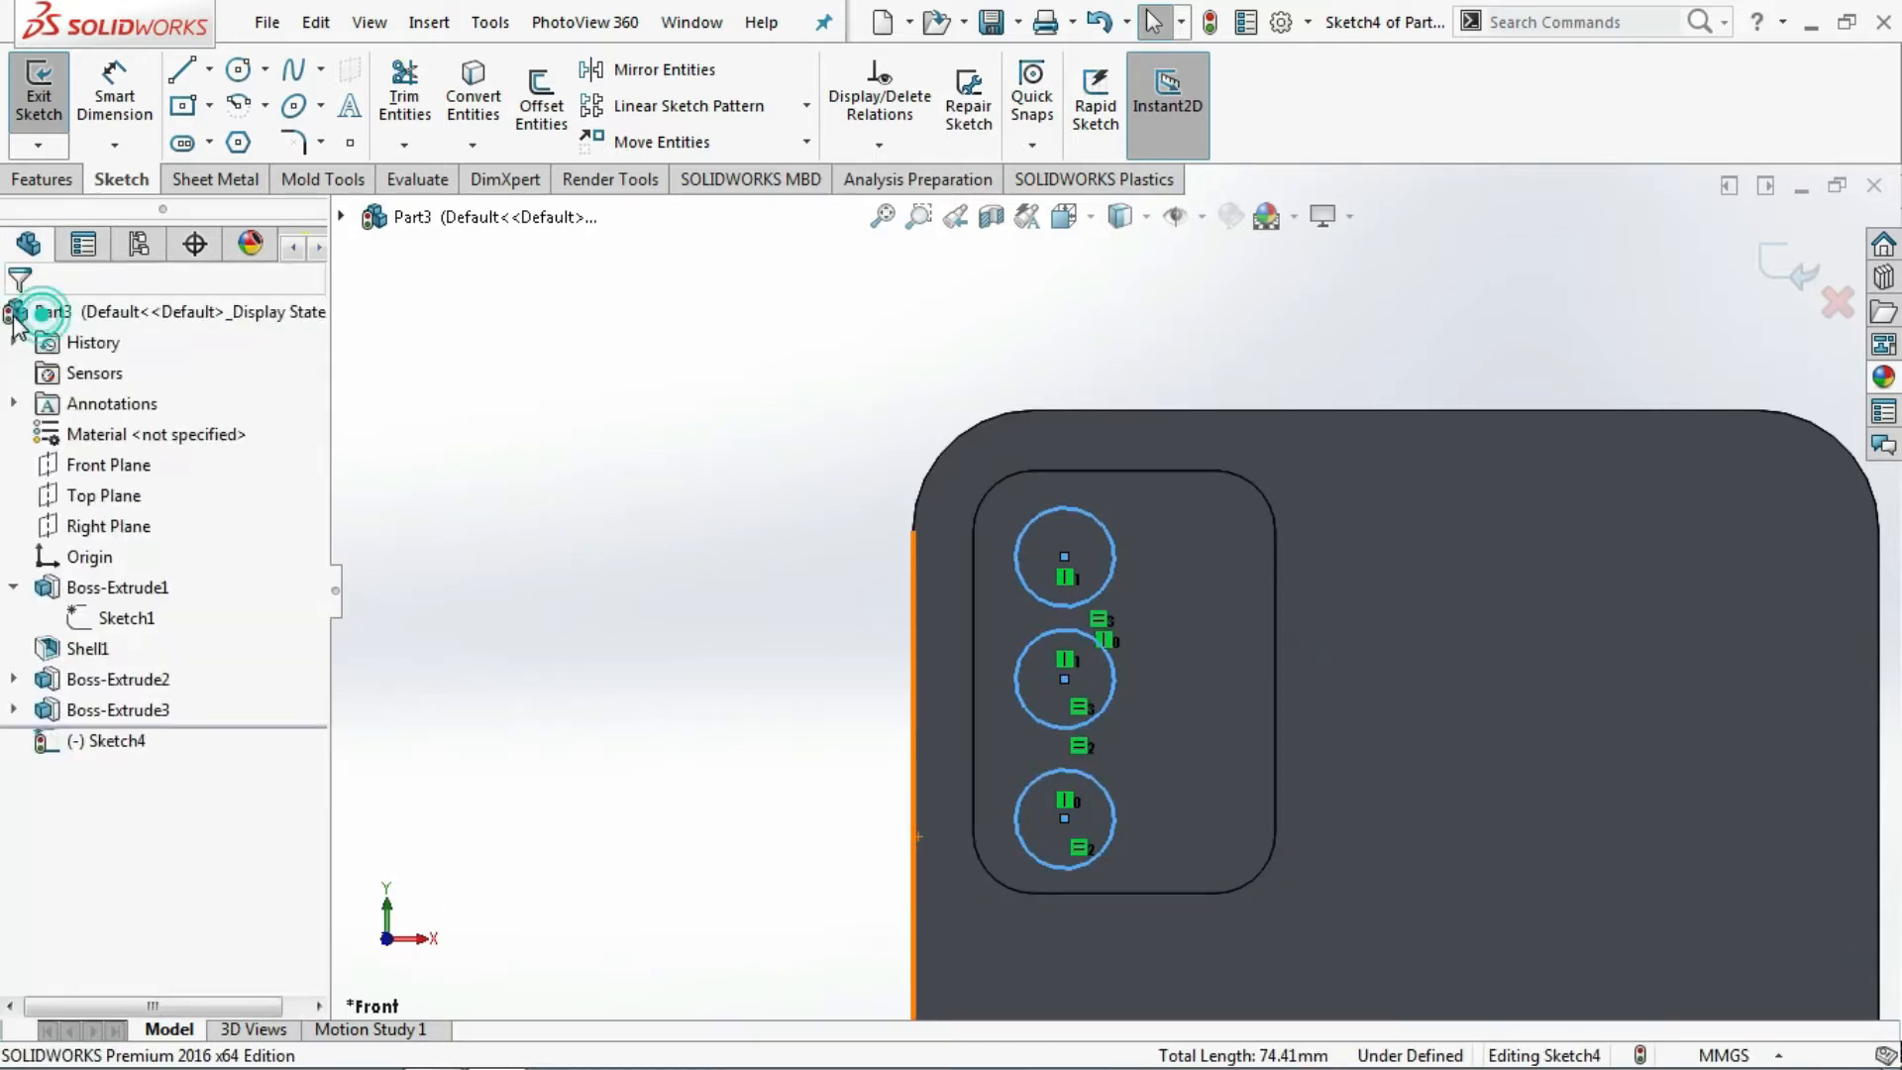
- Dimension the uppermost circle's diameter at 10 mm
{"action": "left_click", "coordinate": [1118, 550]}
{"action": "left_click", "coordinate": [1156, 549]}
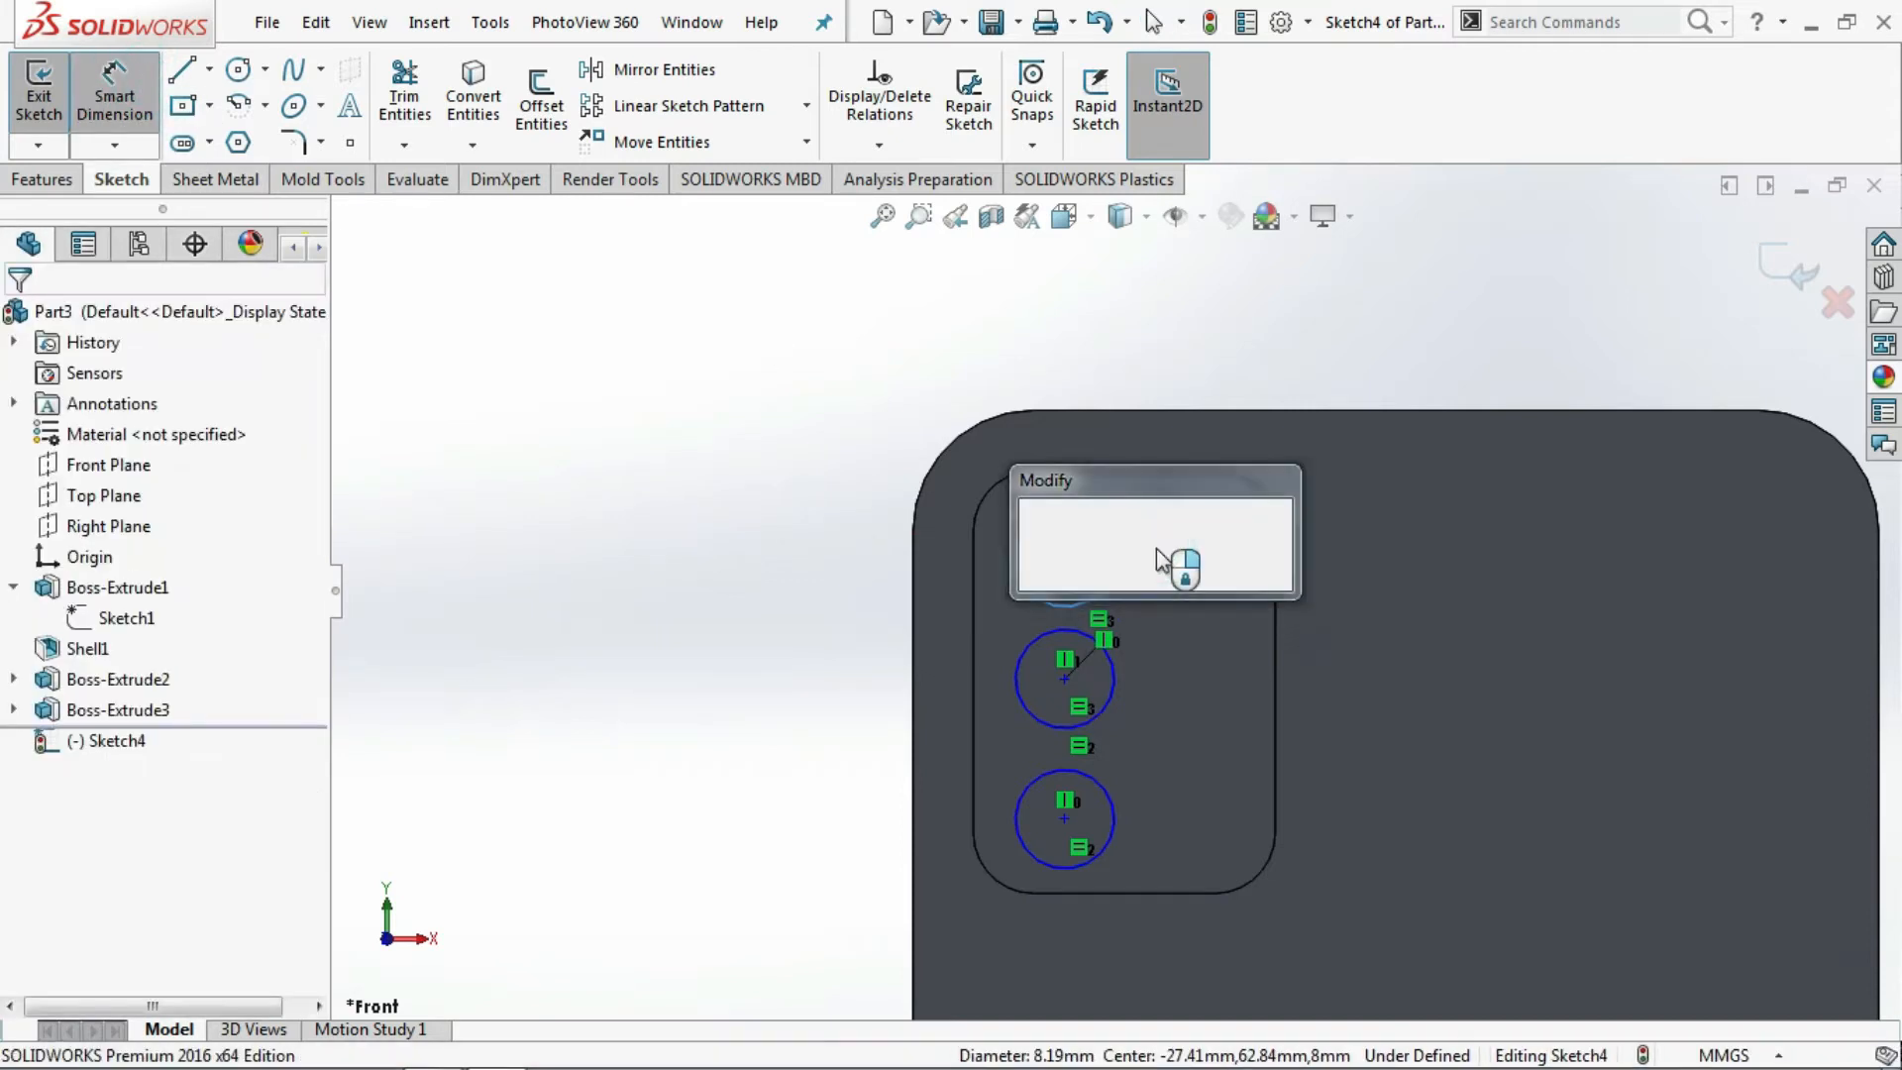
{"action": "type", "text": "10"}
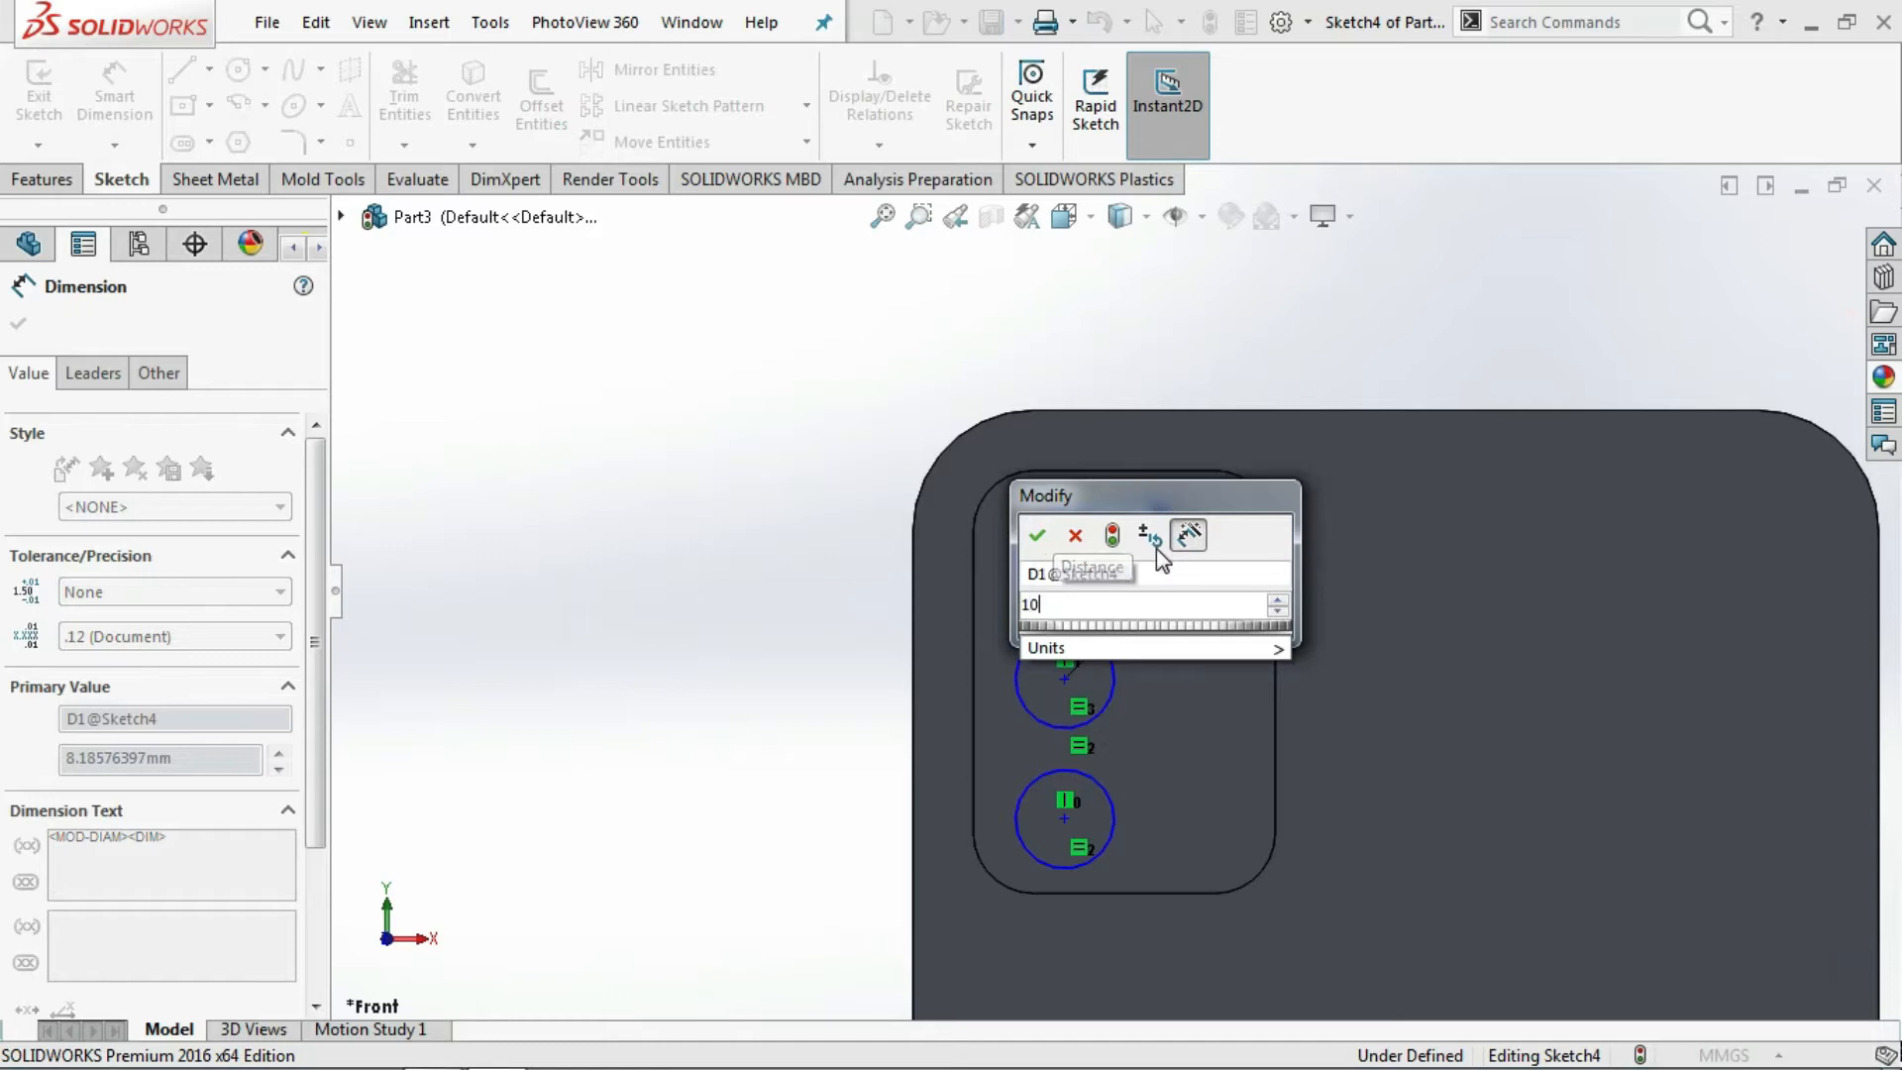
{"action": "key", "text": "Return"}
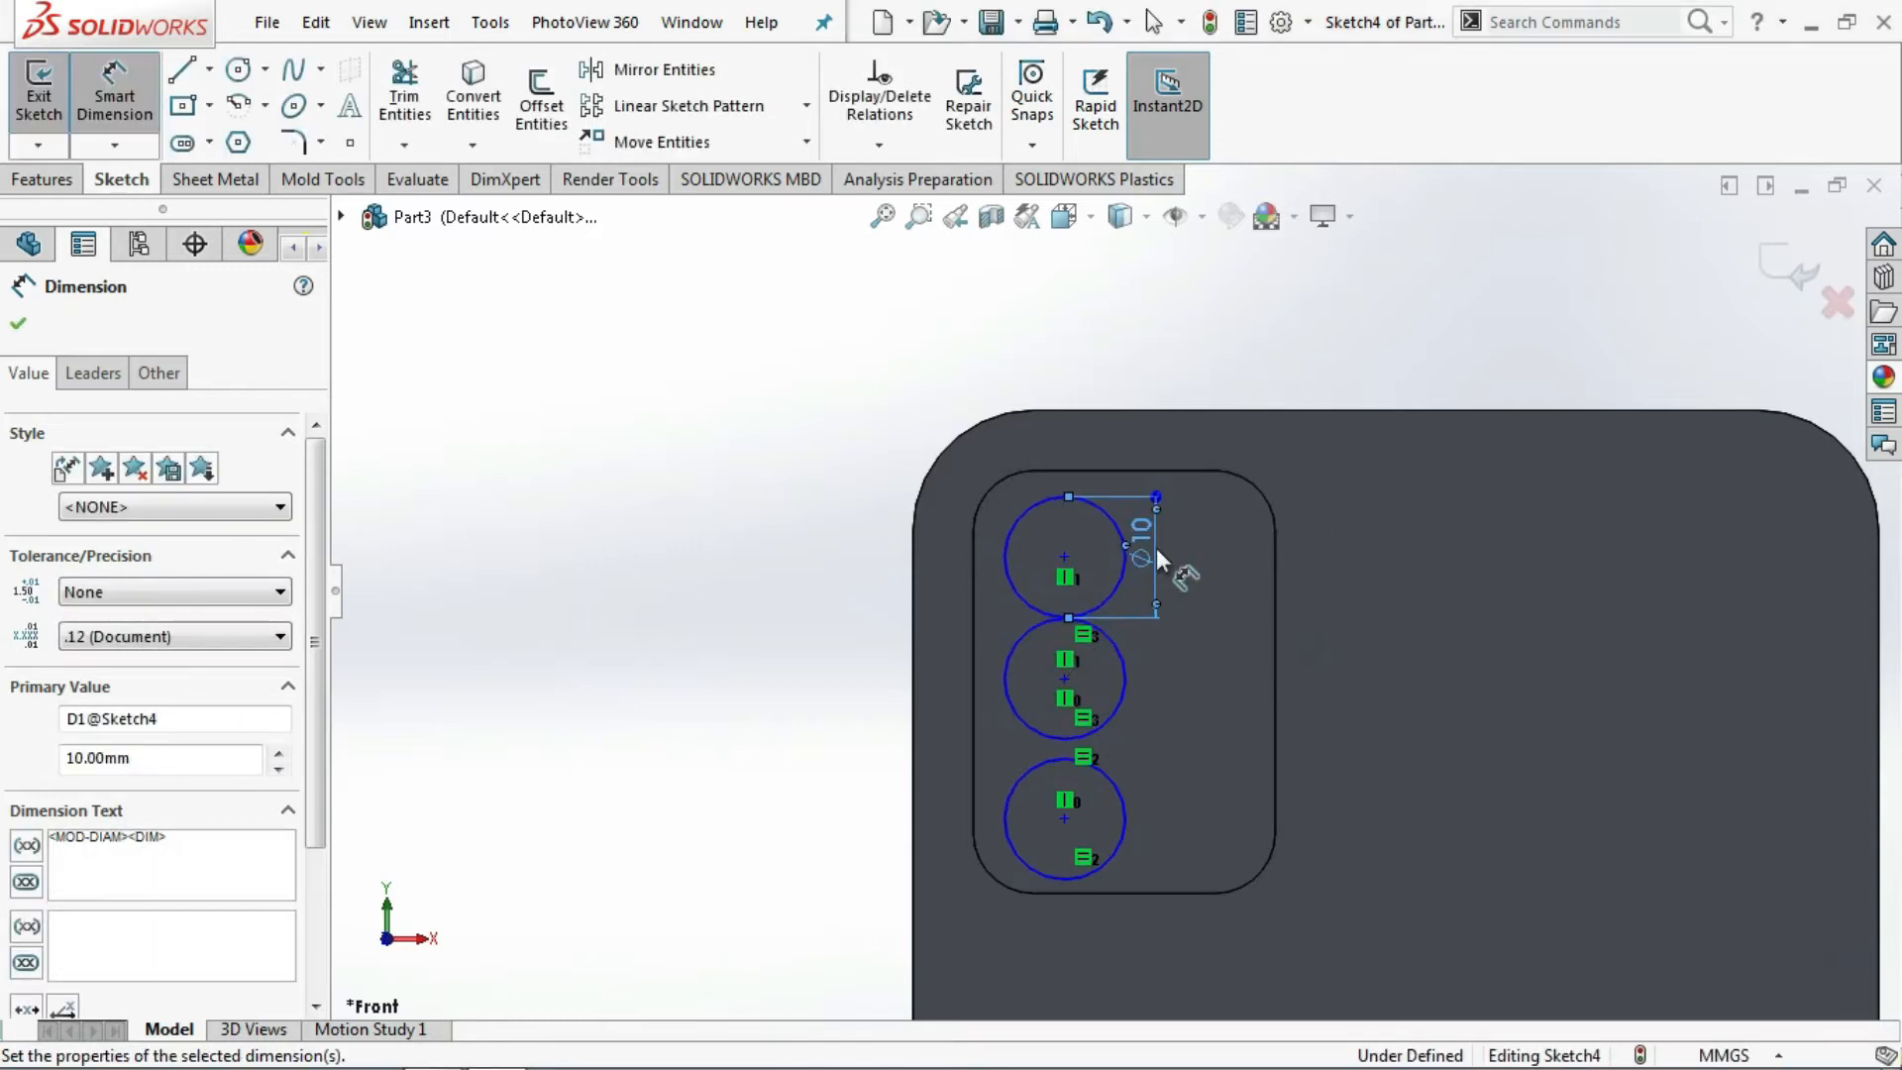
- Try to dimension the vertical distance between the centres of the middle and uppermost circles
{"action": "scroll", "coordinate": [1073, 772], "scroll_direction": "up", "scroll_amount": 2}
{"action": "scroll", "coordinate": [1097, 685], "scroll_direction": "down", "scroll_amount": 4}
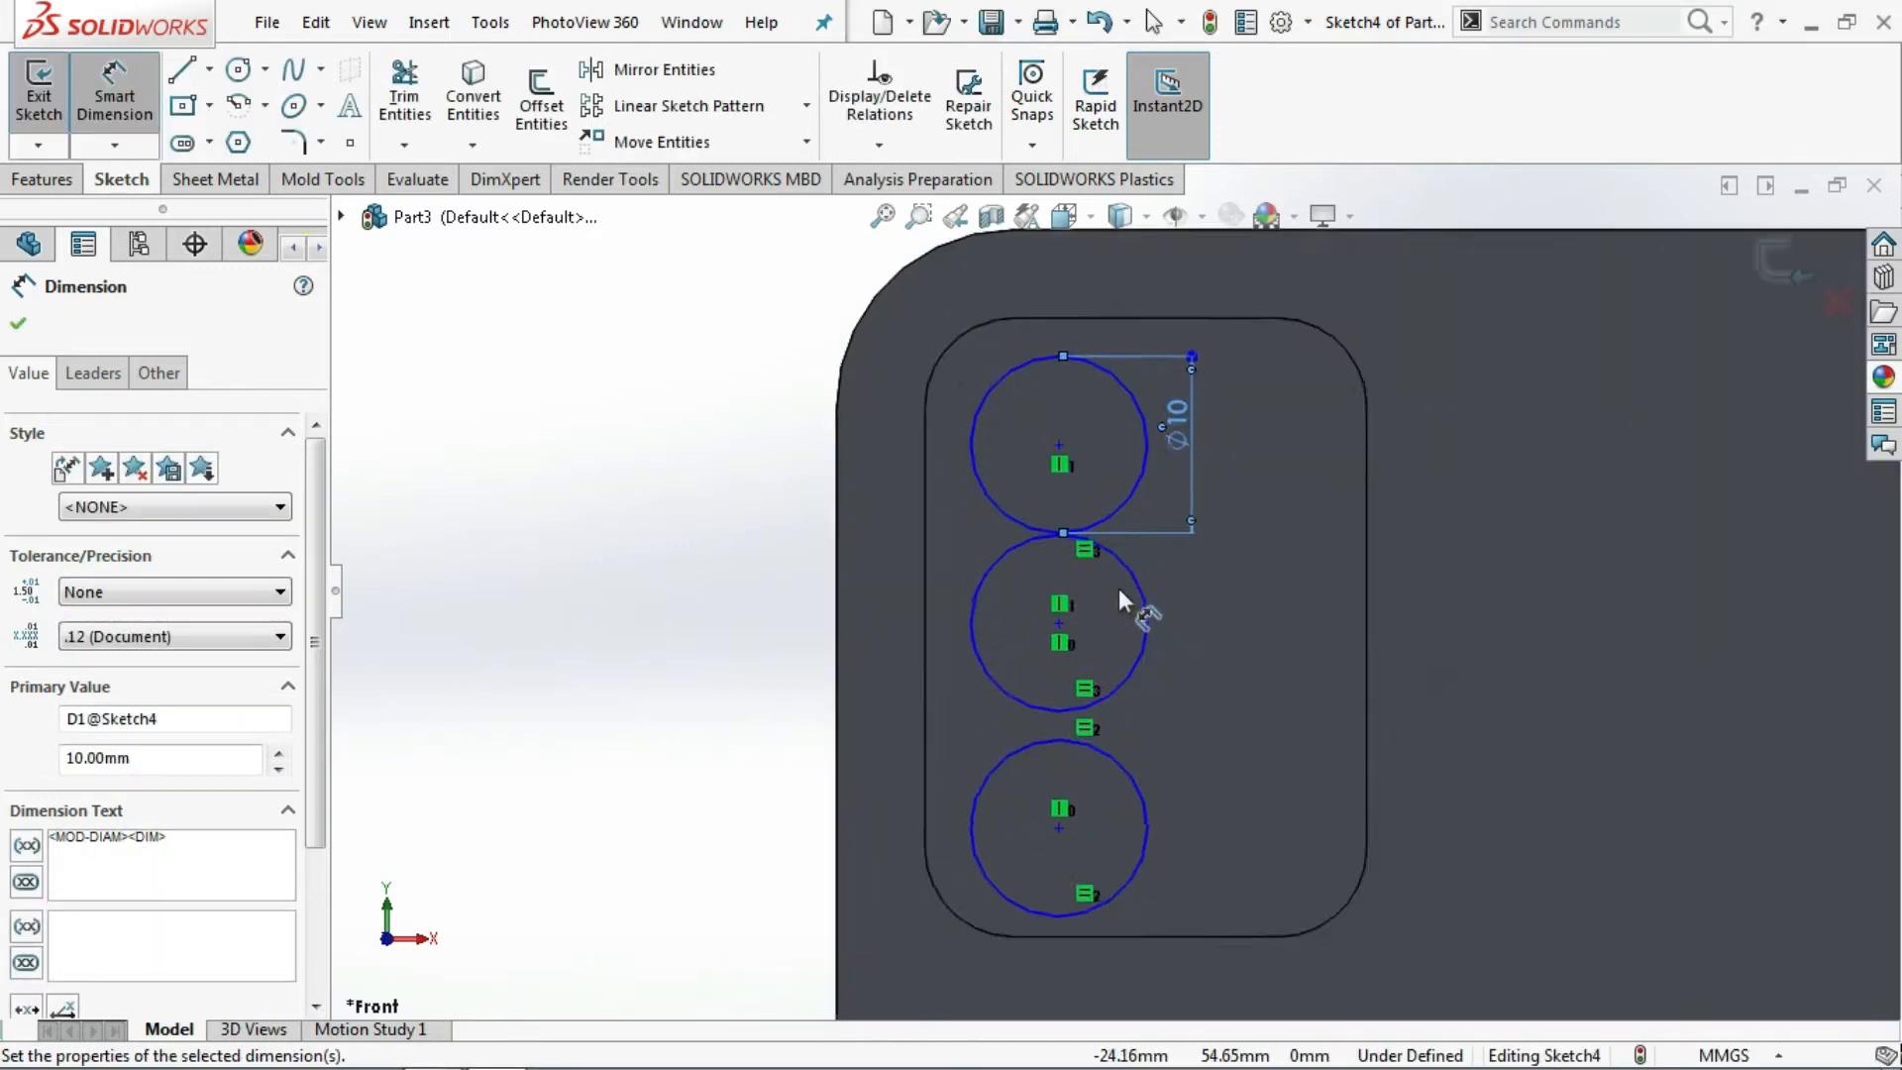
{"action": "scroll", "coordinate": [1119, 588], "scroll_direction": "down", "scroll_amount": 1}
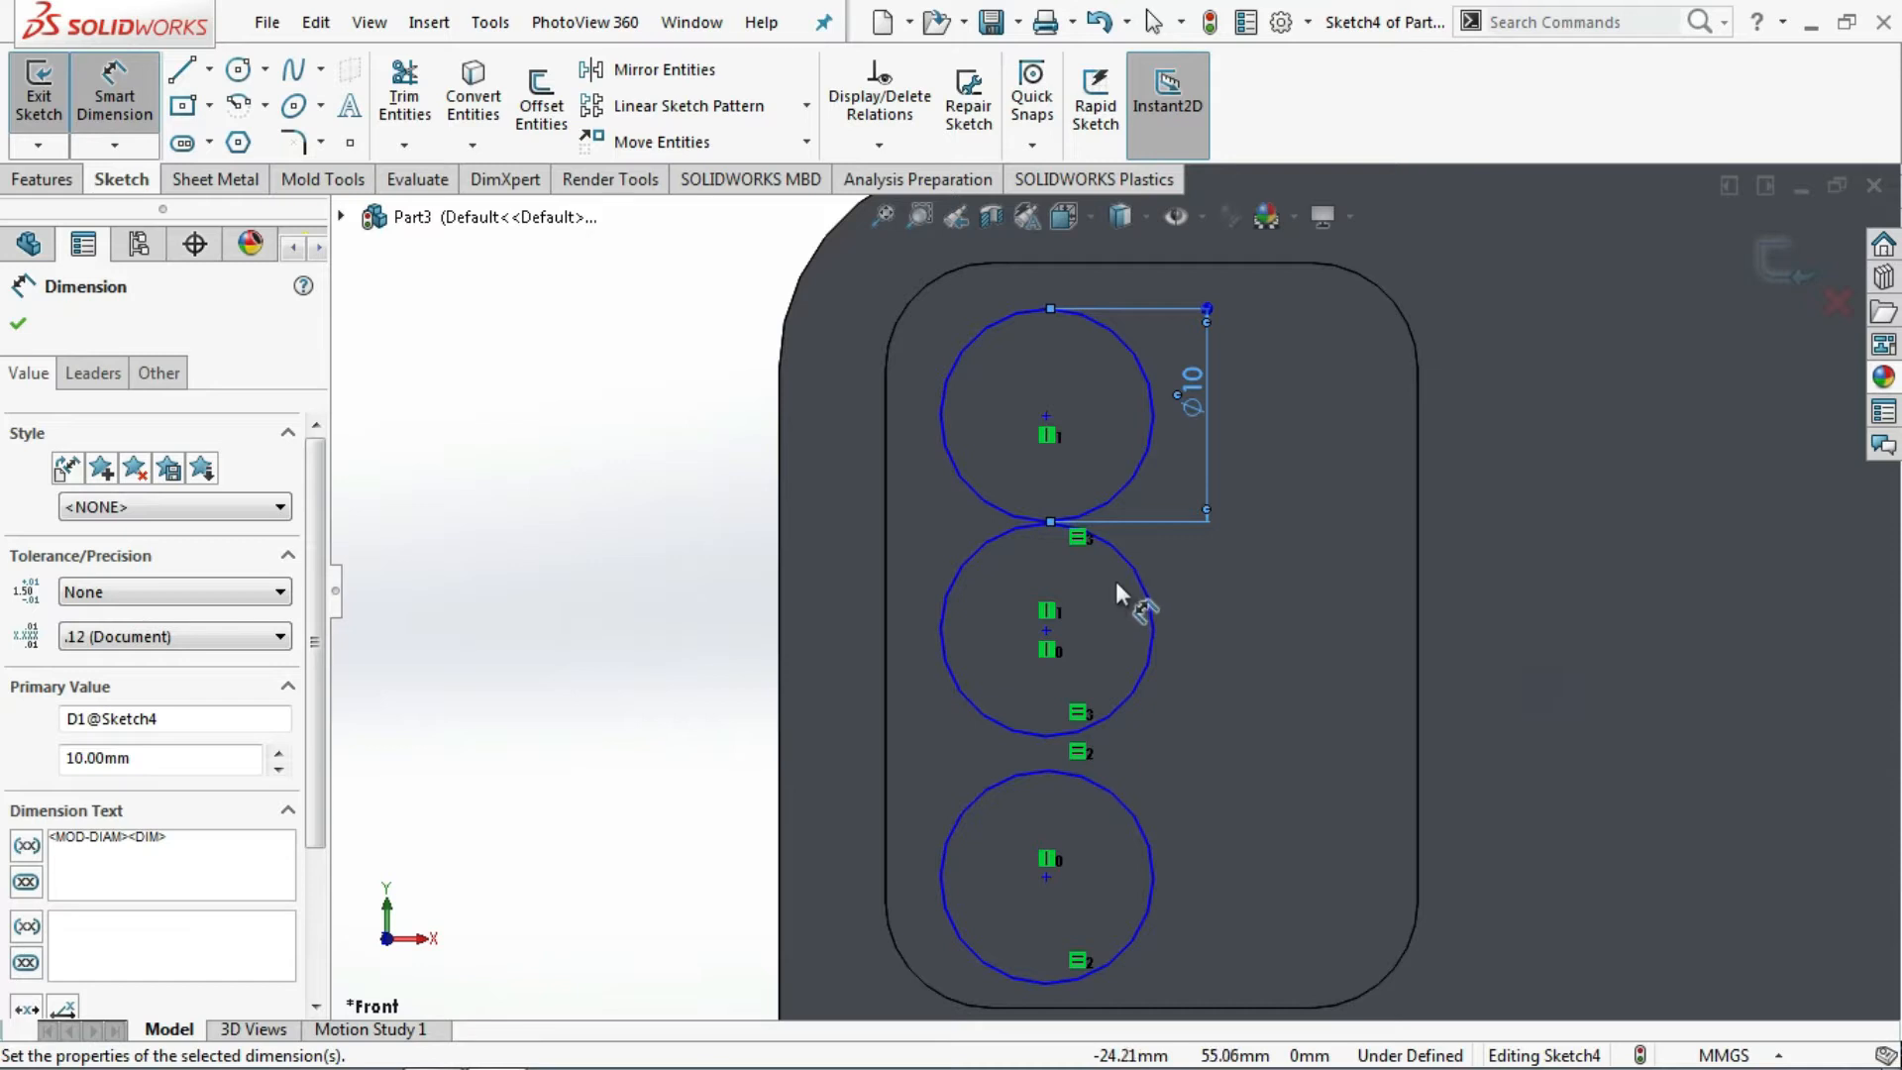
{"action": "left_click", "coordinate": [1047, 631]}
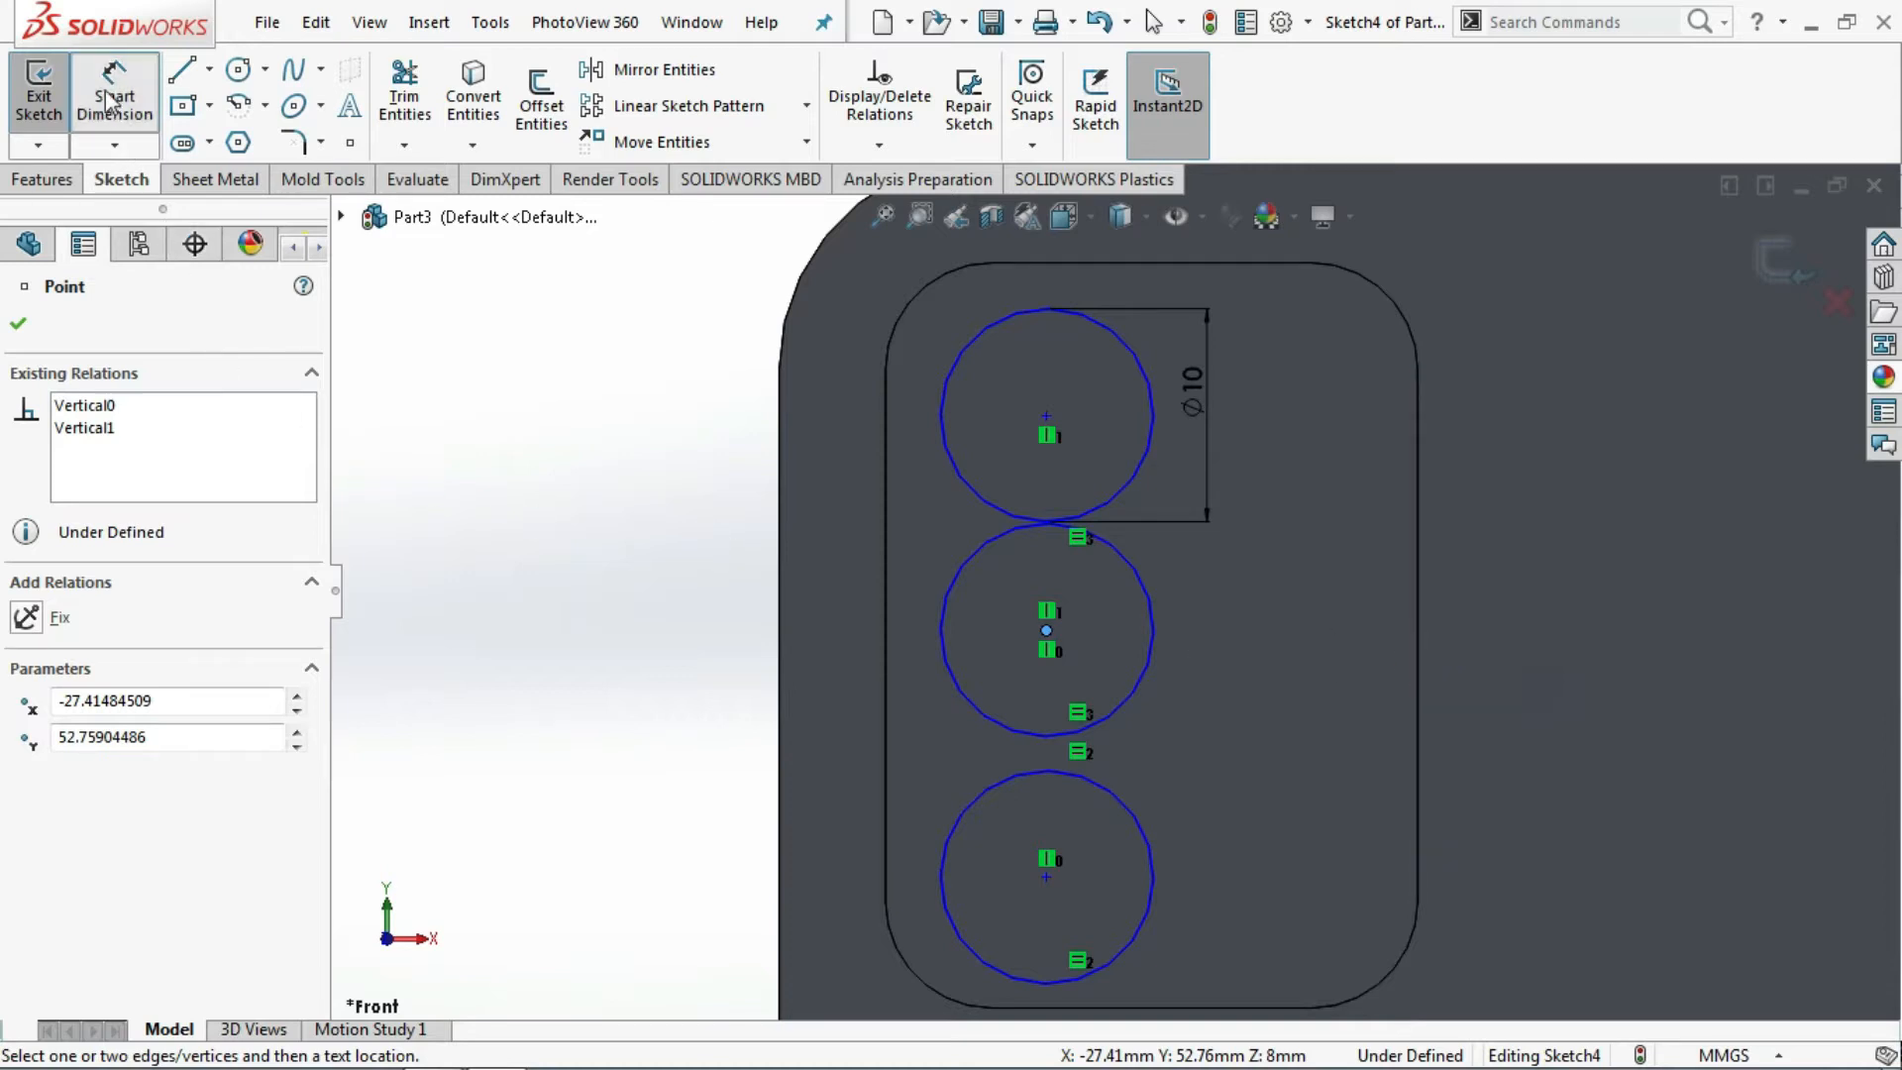
{"action": "left_click", "coordinate": [1048, 417]}
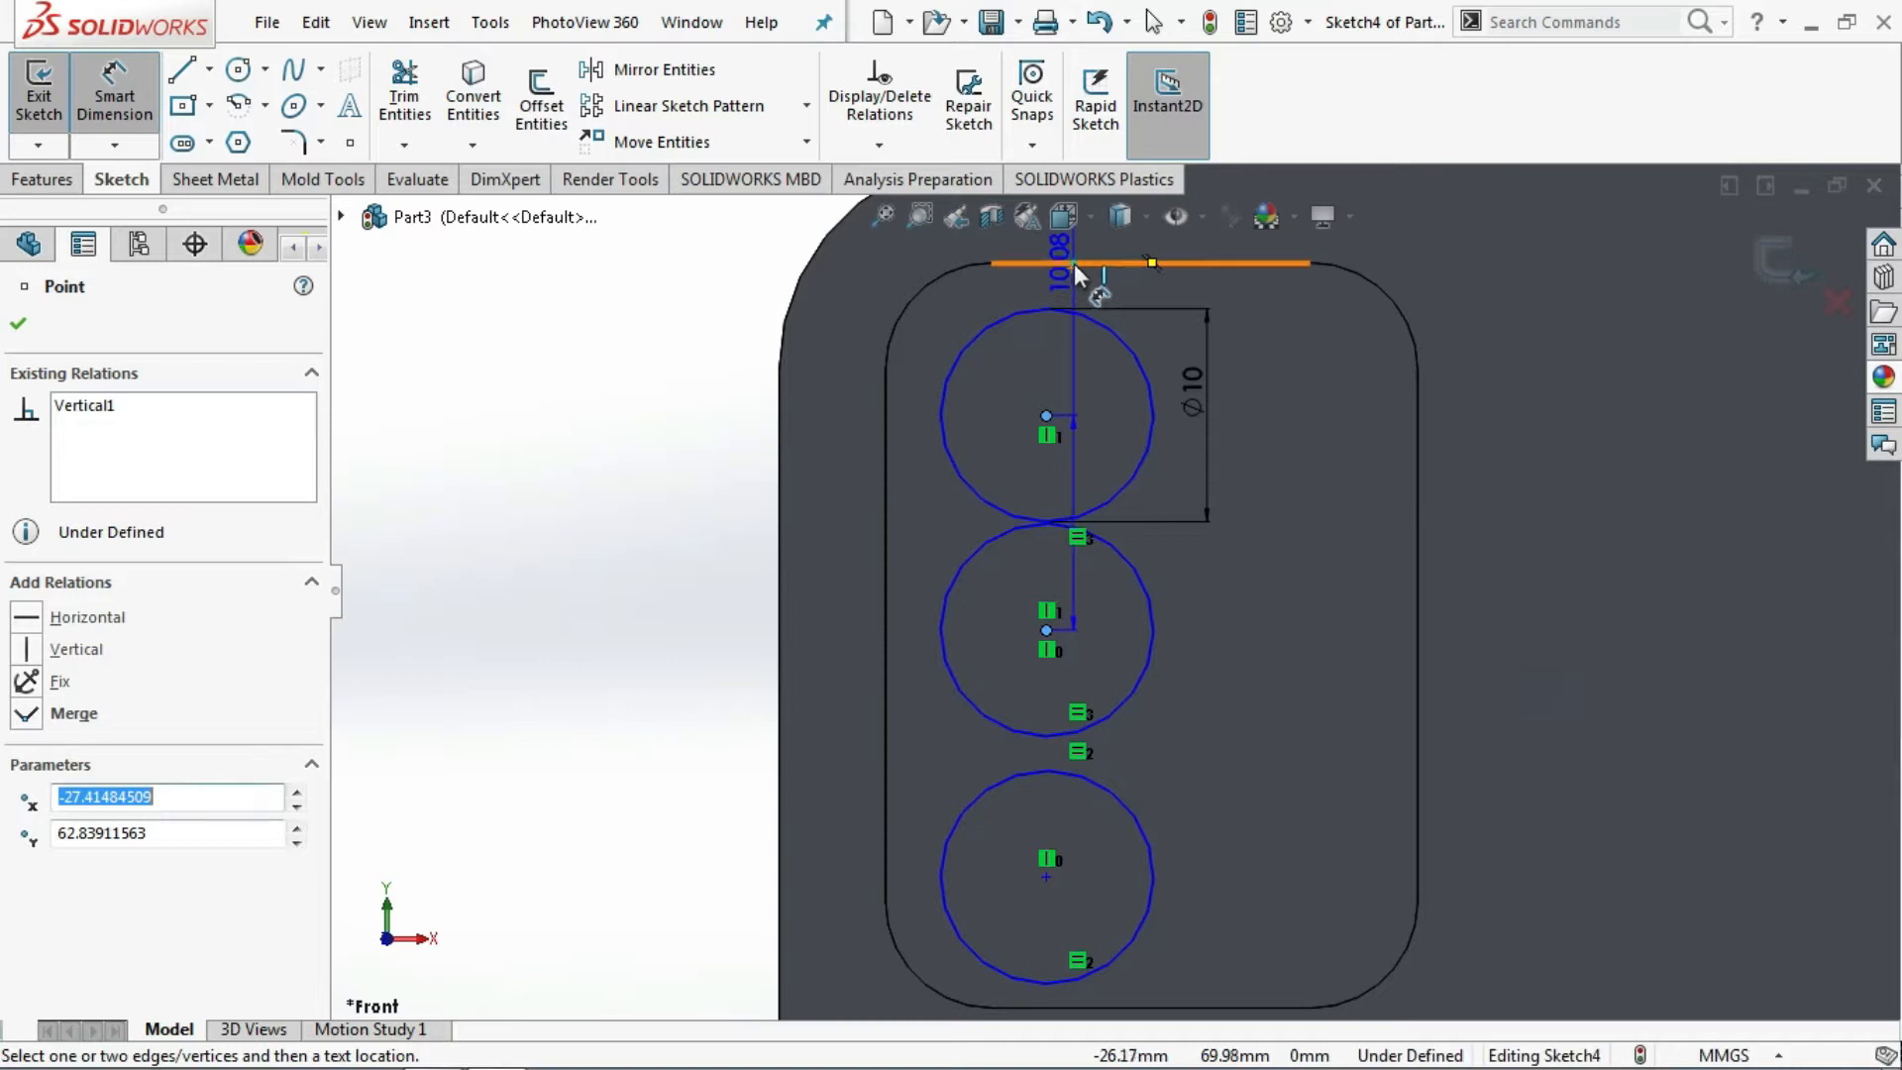
{"action": "left_click", "coordinate": [1245, 334]}
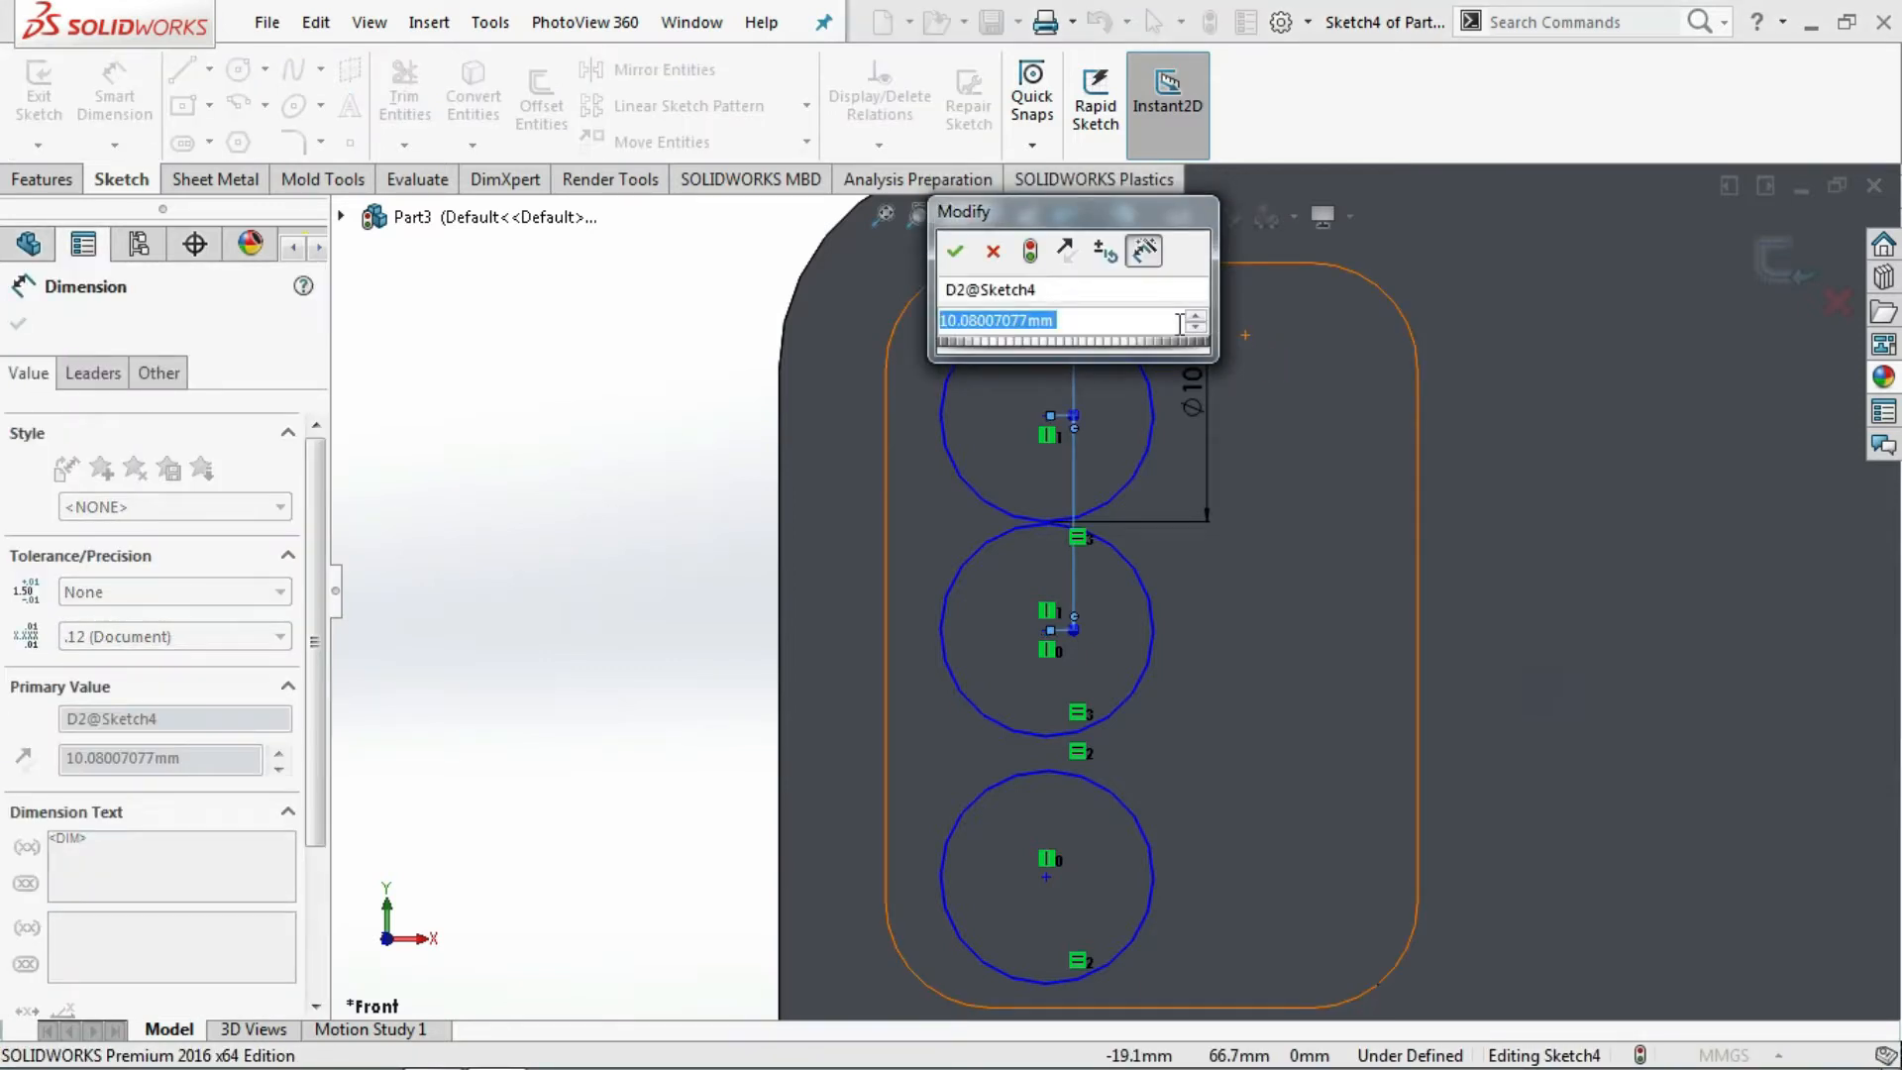
{"action": "left_click_drag", "start_coordinate": [1079, 230], "coordinate": [1360, 262]}
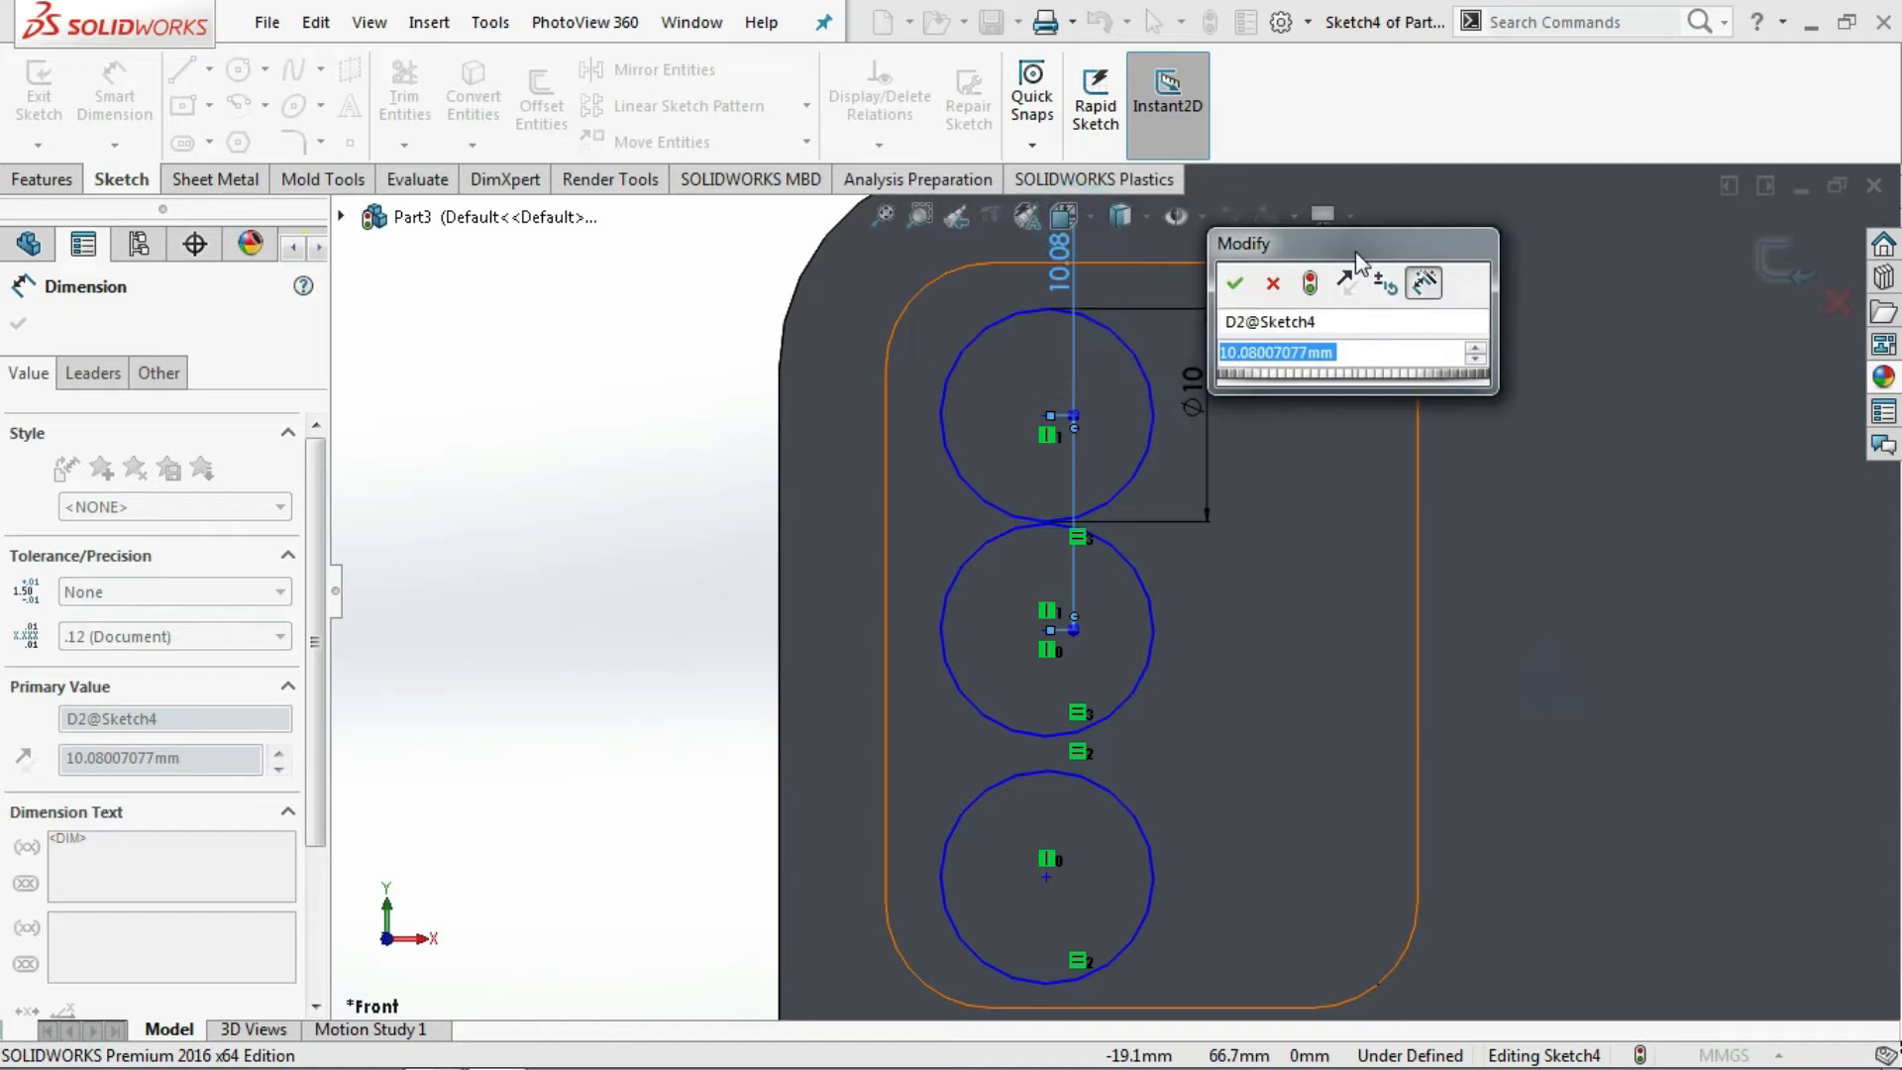
{"action": "left_click", "coordinate": [1278, 287]}
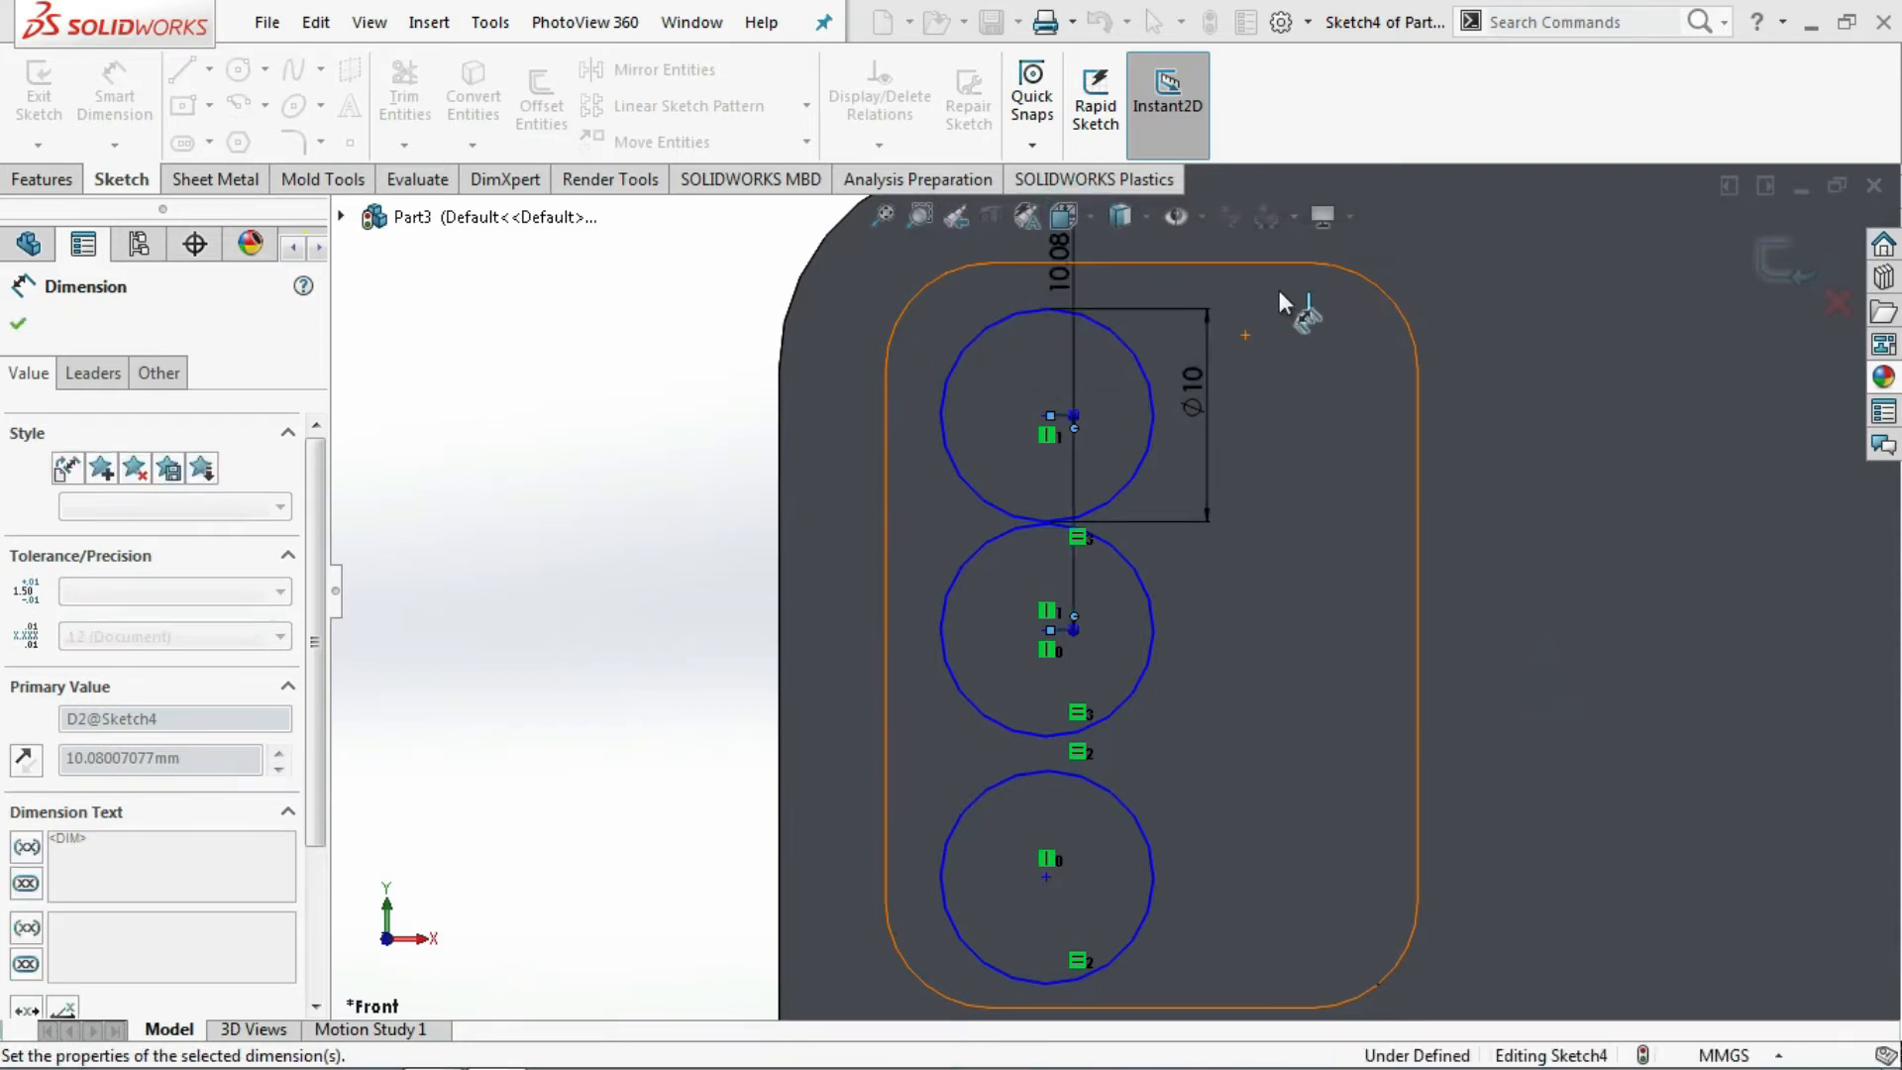
- Delete the centre-to-centre dimension between the middle and uppermost circles
{"action": "scroll", "coordinate": [1171, 404], "scroll_direction": "up", "scroll_amount": 2}
{"action": "scroll", "coordinate": [1125, 368], "scroll_direction": "down", "scroll_amount": 2}
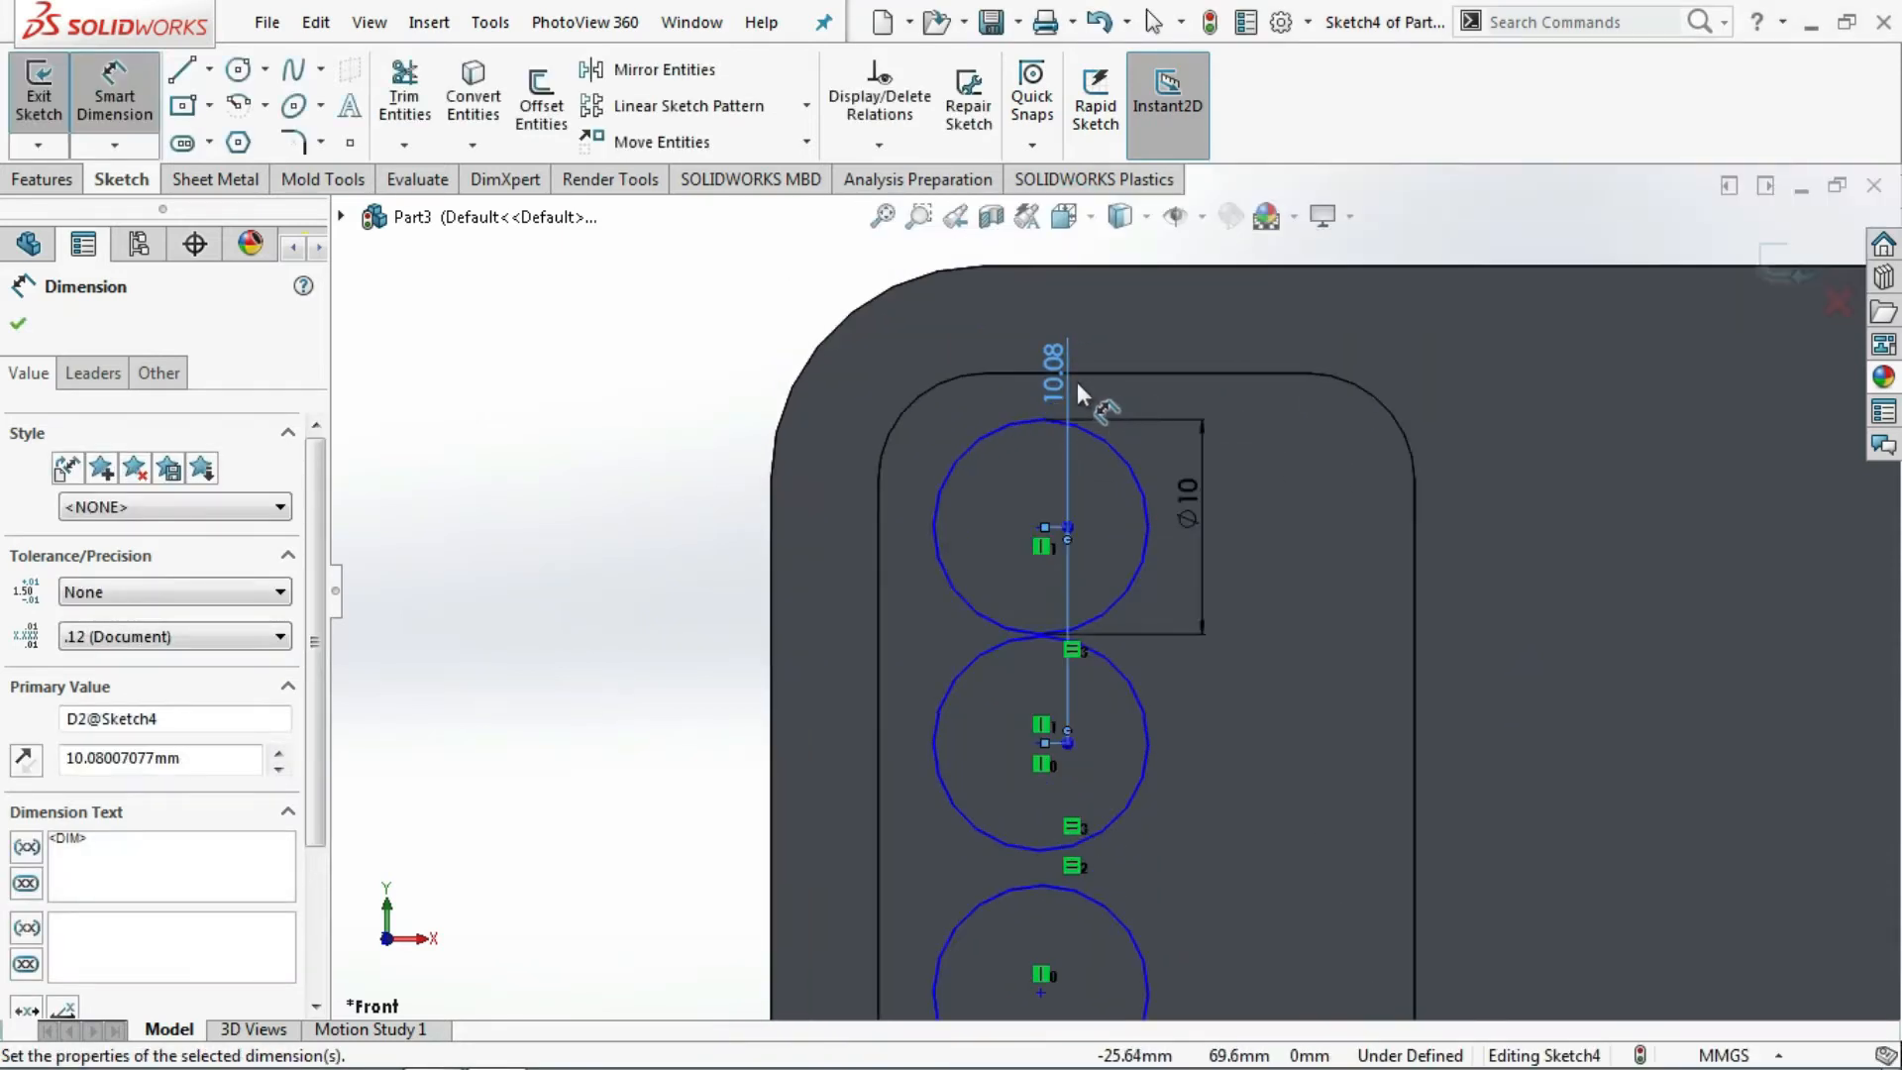
{"action": "left_click", "coordinate": [118, 117]}
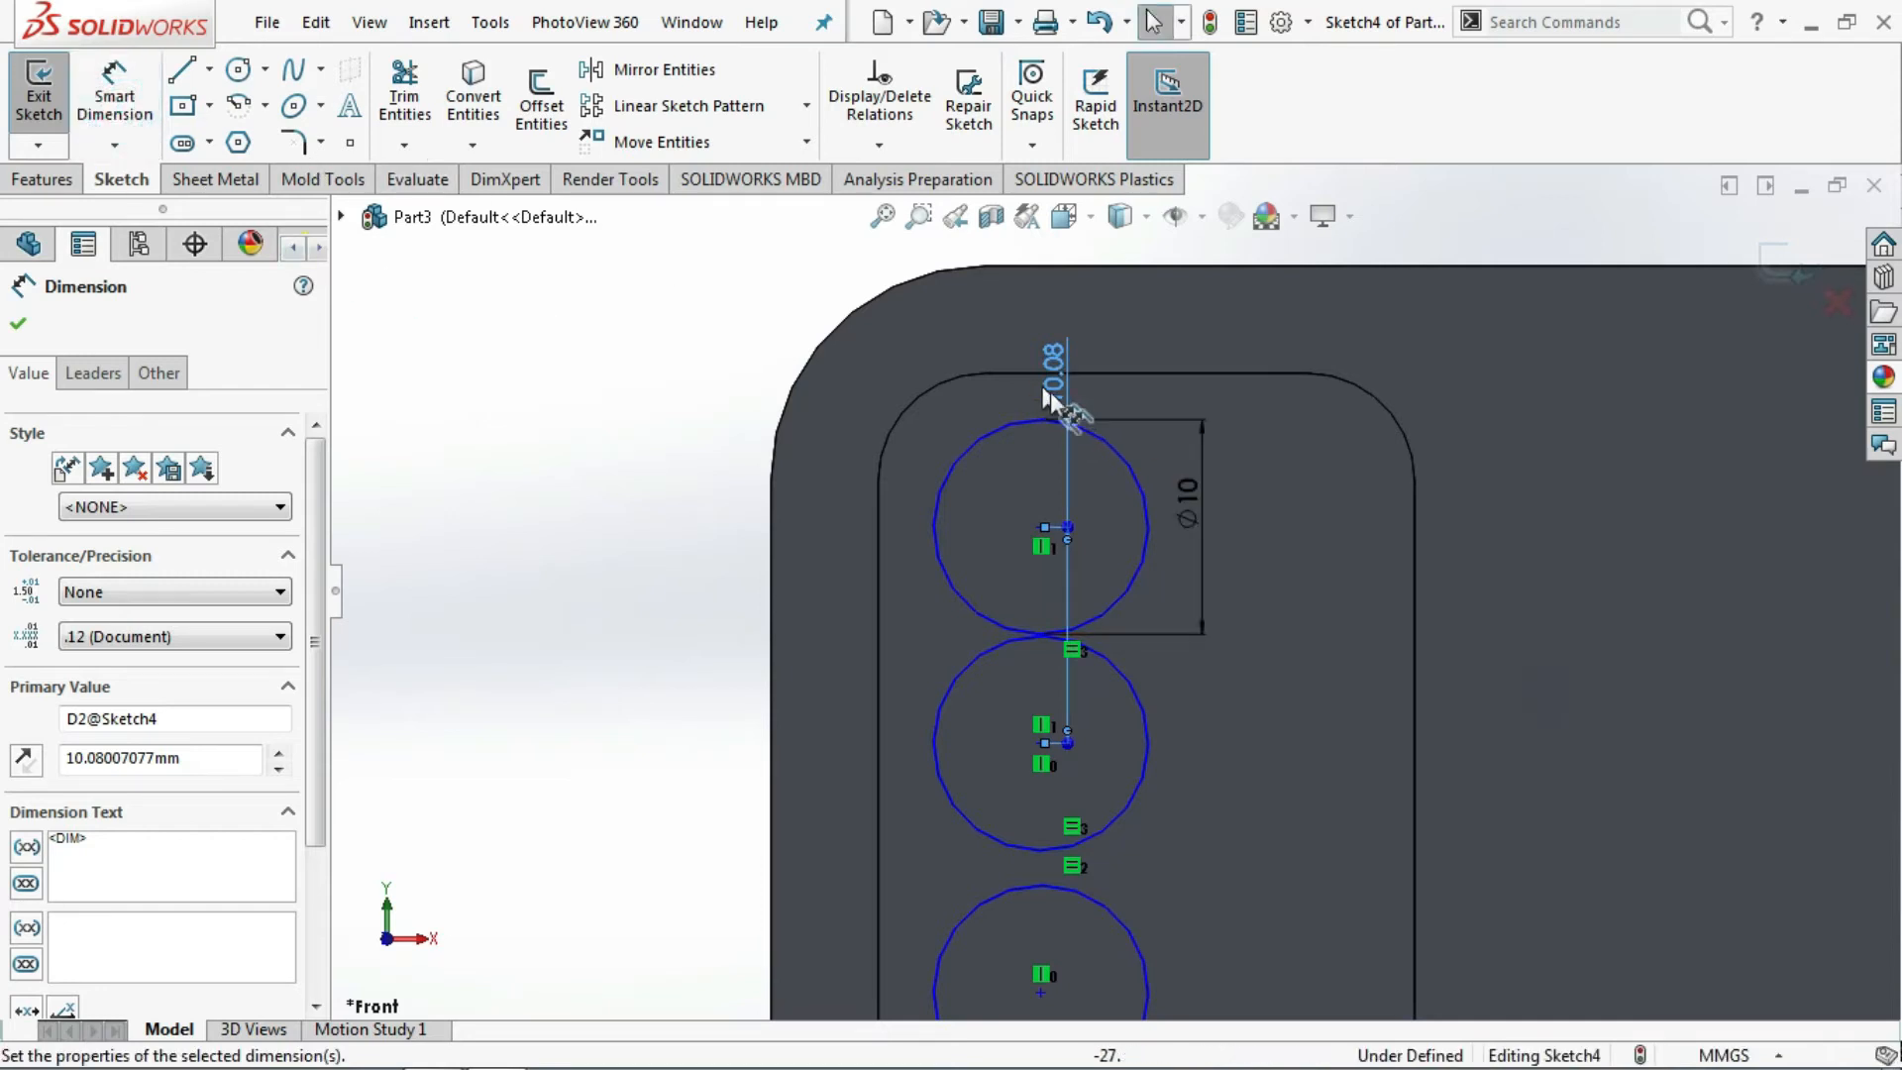
{"action": "key", "text": "Escape"}
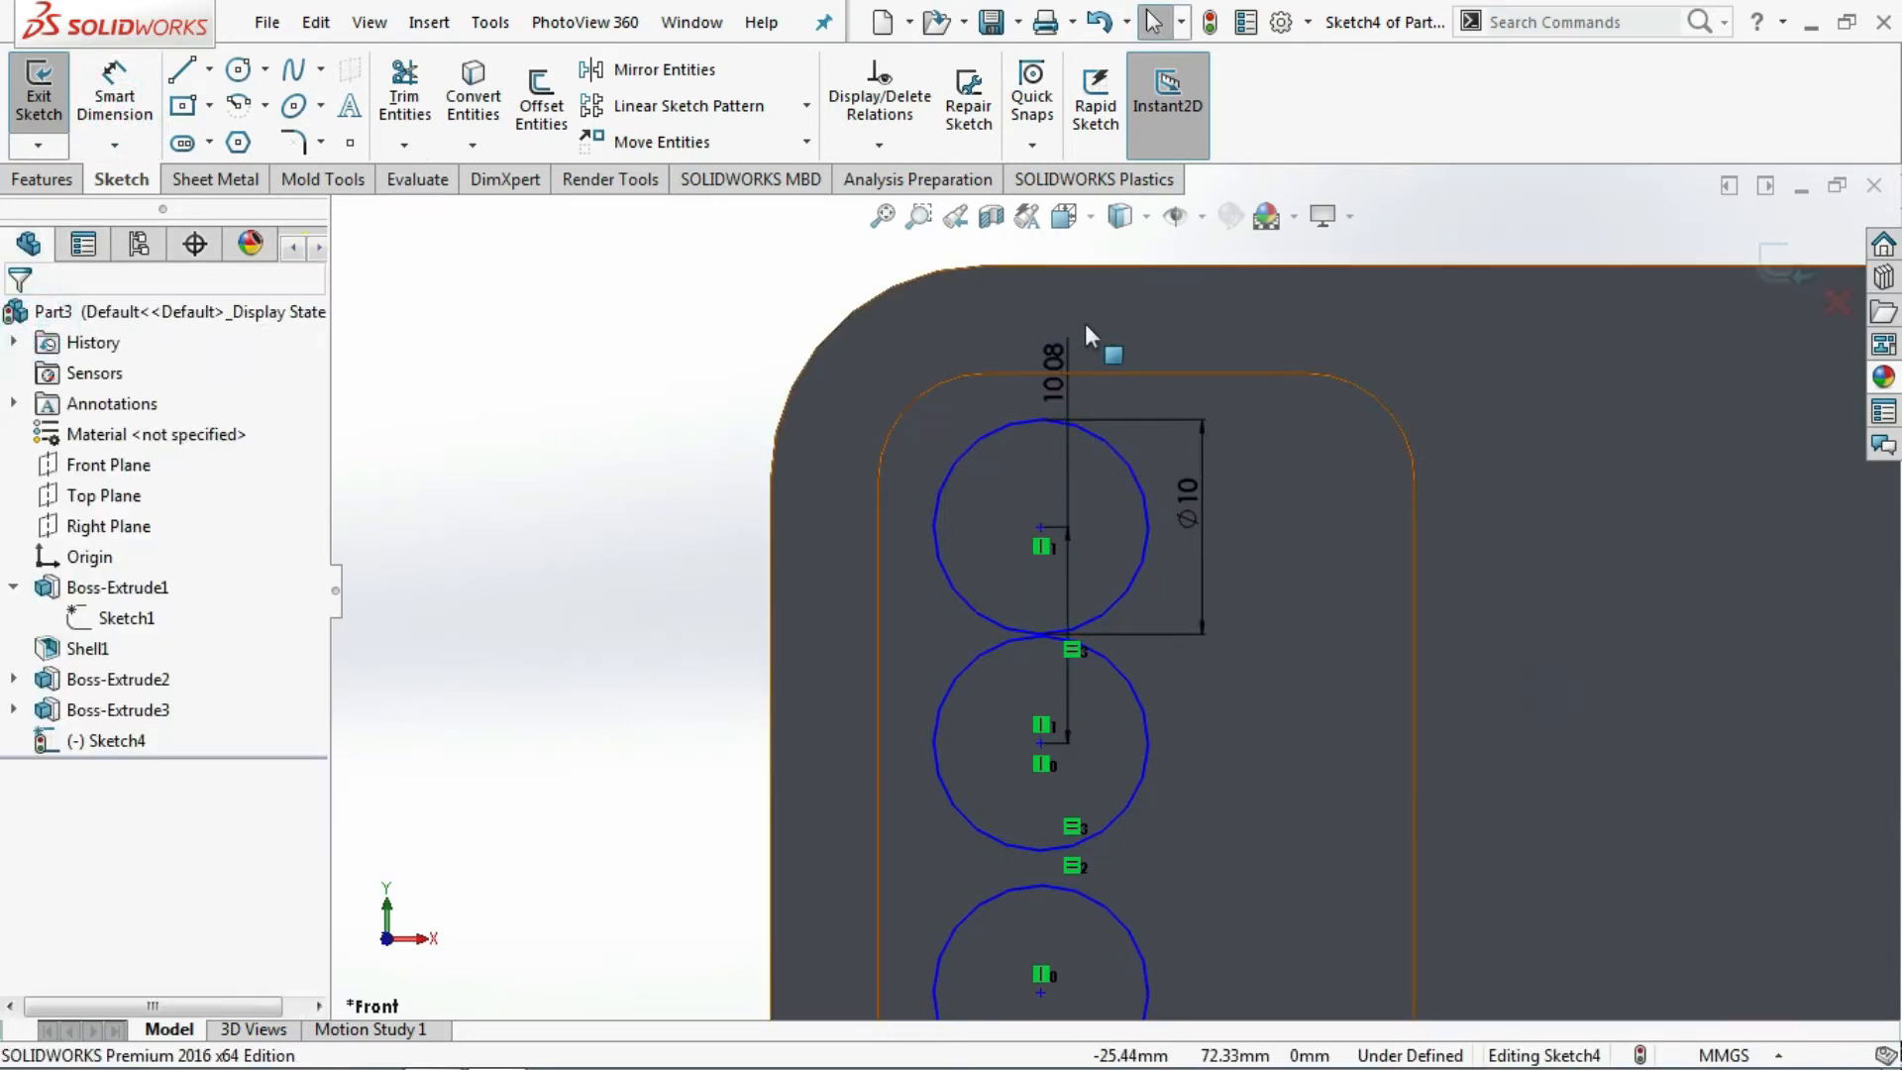
{"action": "left_click", "coordinate": [1062, 378]}
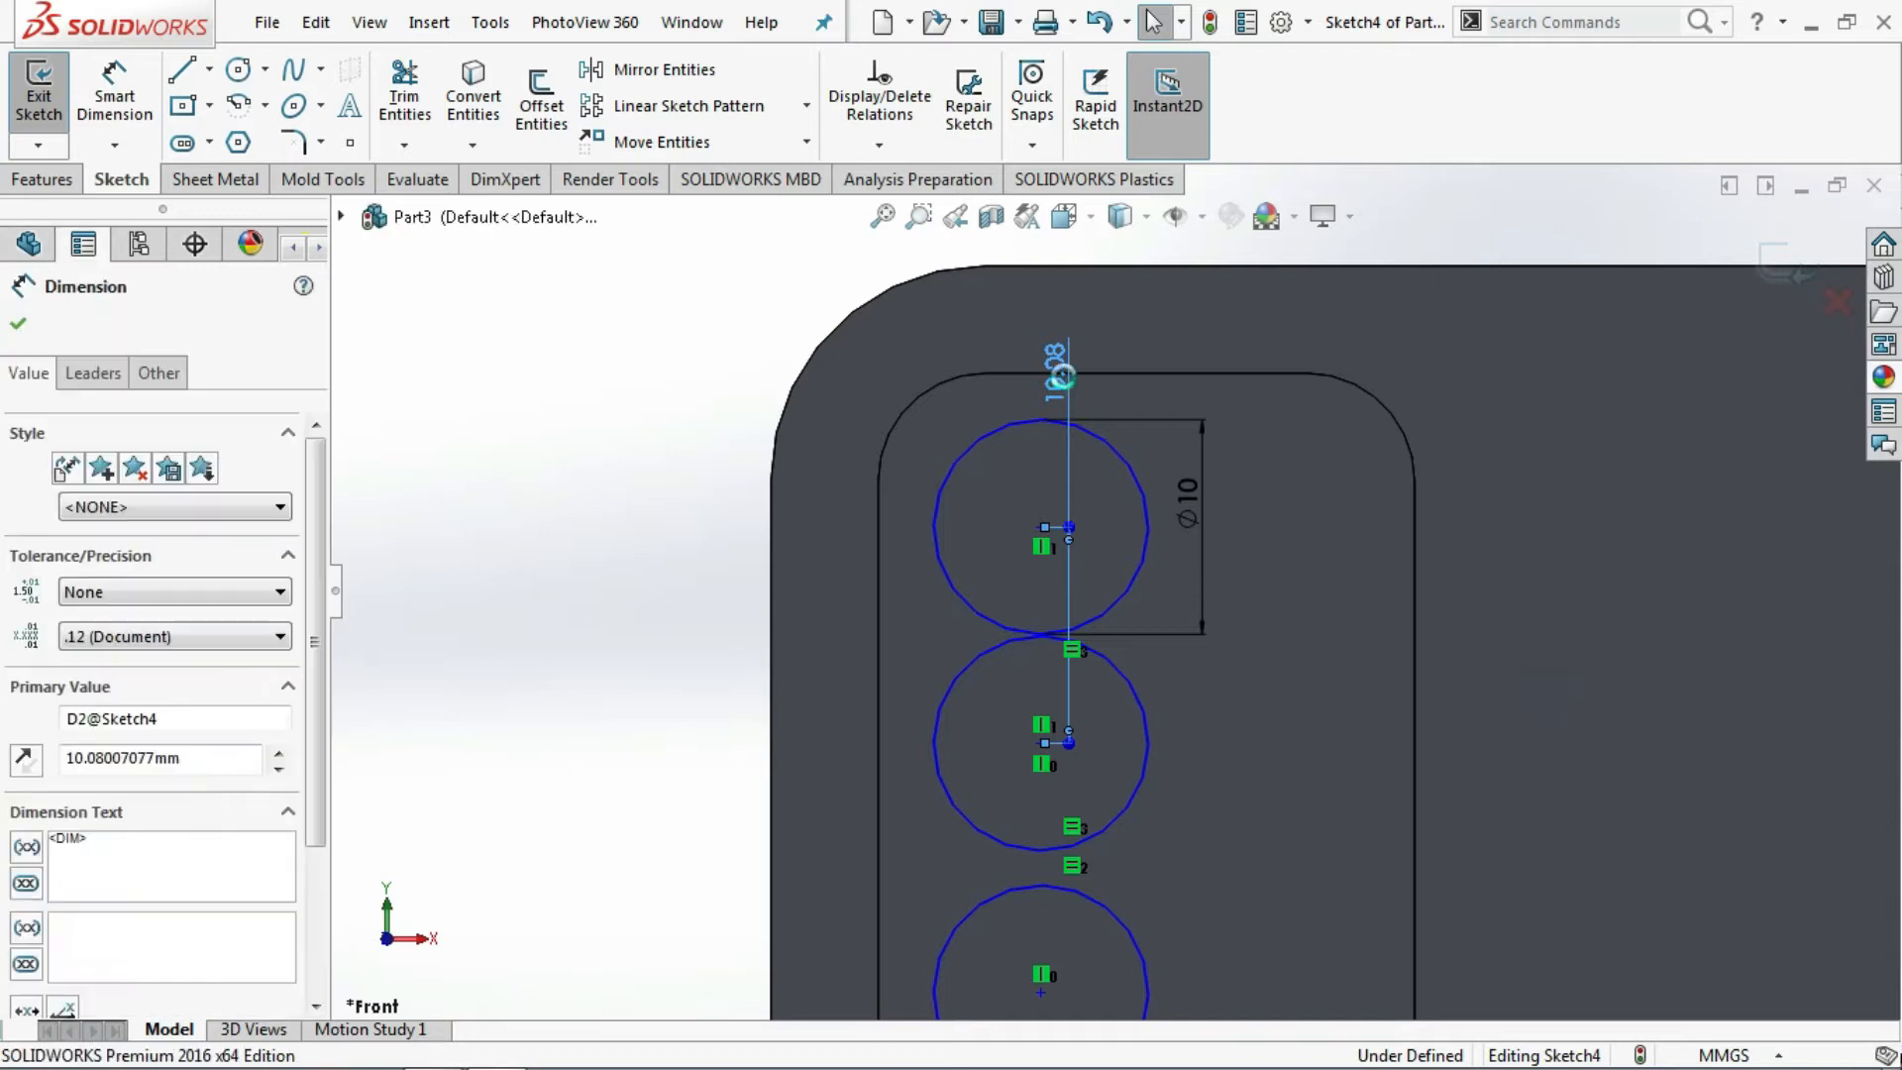
{"action": "key", "text": "Delete"}
- Dimension the lowest circle's centre 6.5 mm from the raised pad's lower straight edge
{"action": "left_click", "coordinate": [115, 99]}
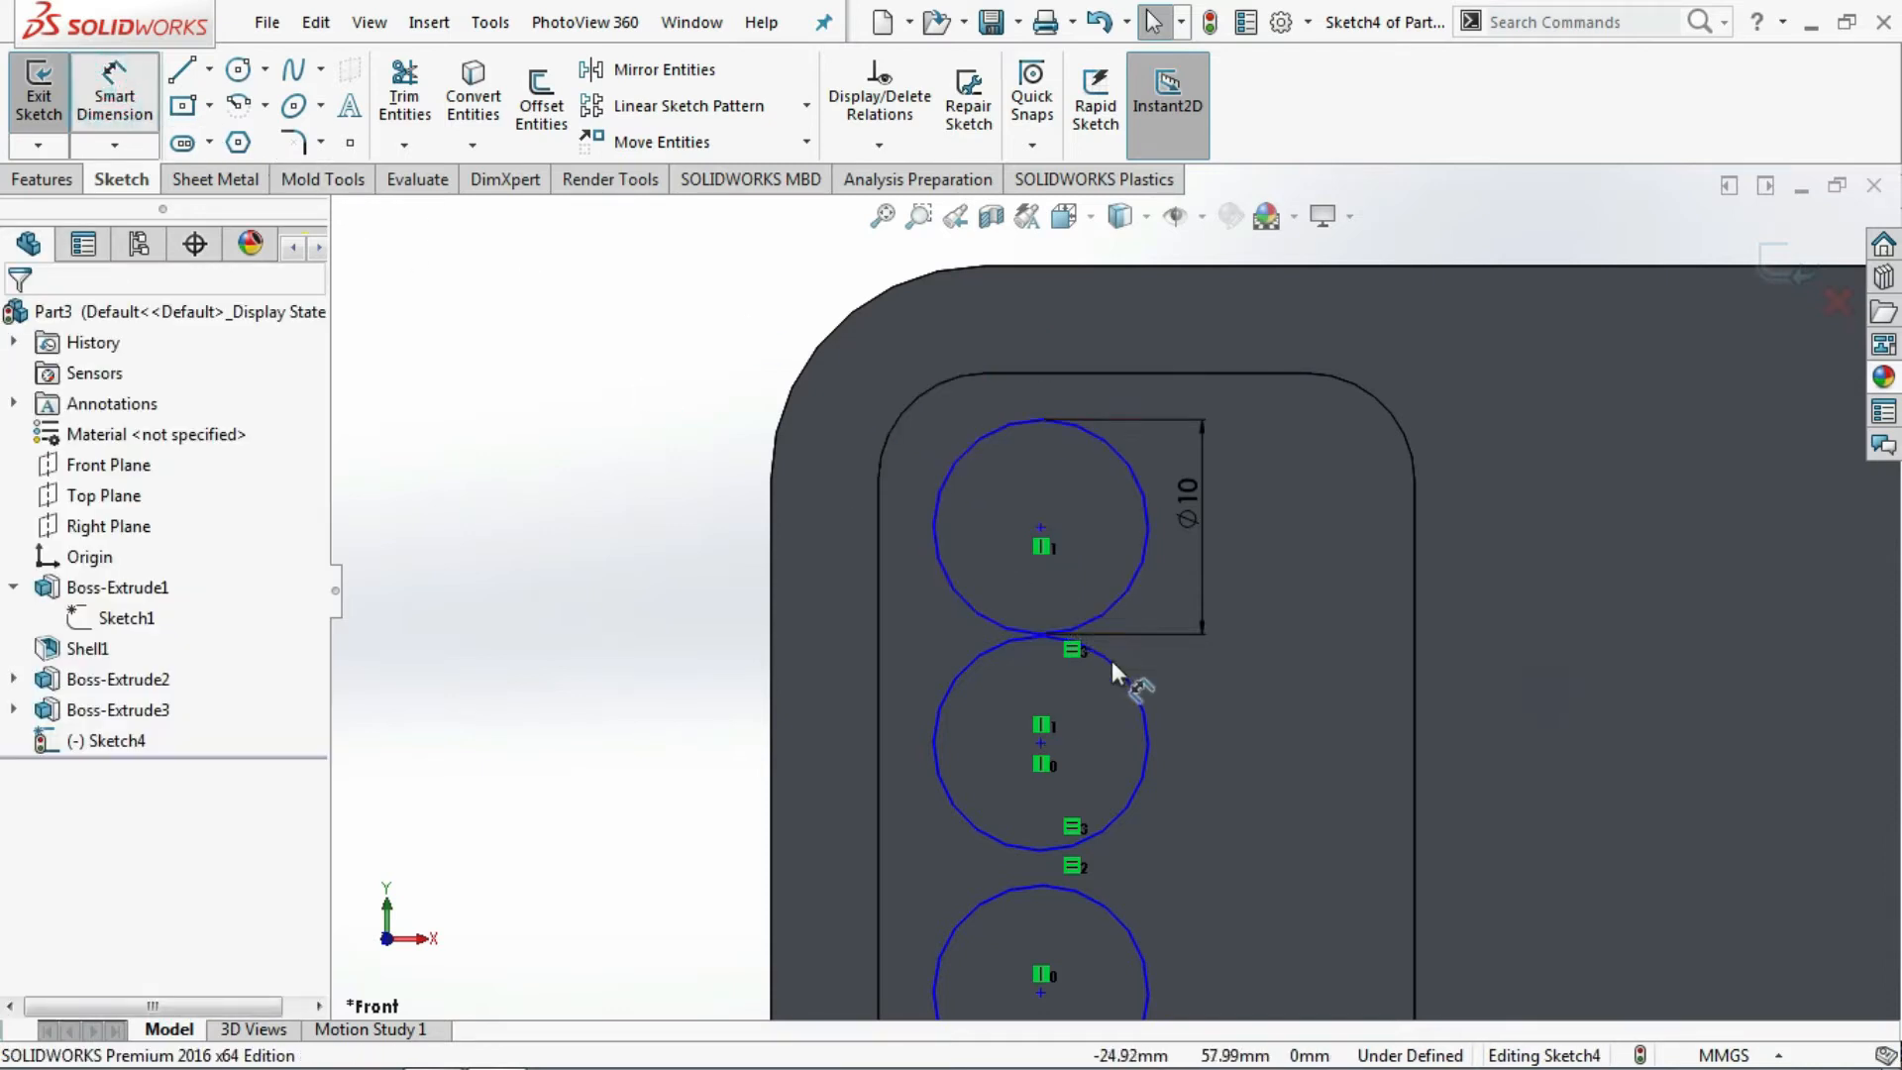
{"action": "scroll", "coordinate": [1096, 733], "scroll_direction": "up", "scroll_amount": 2}
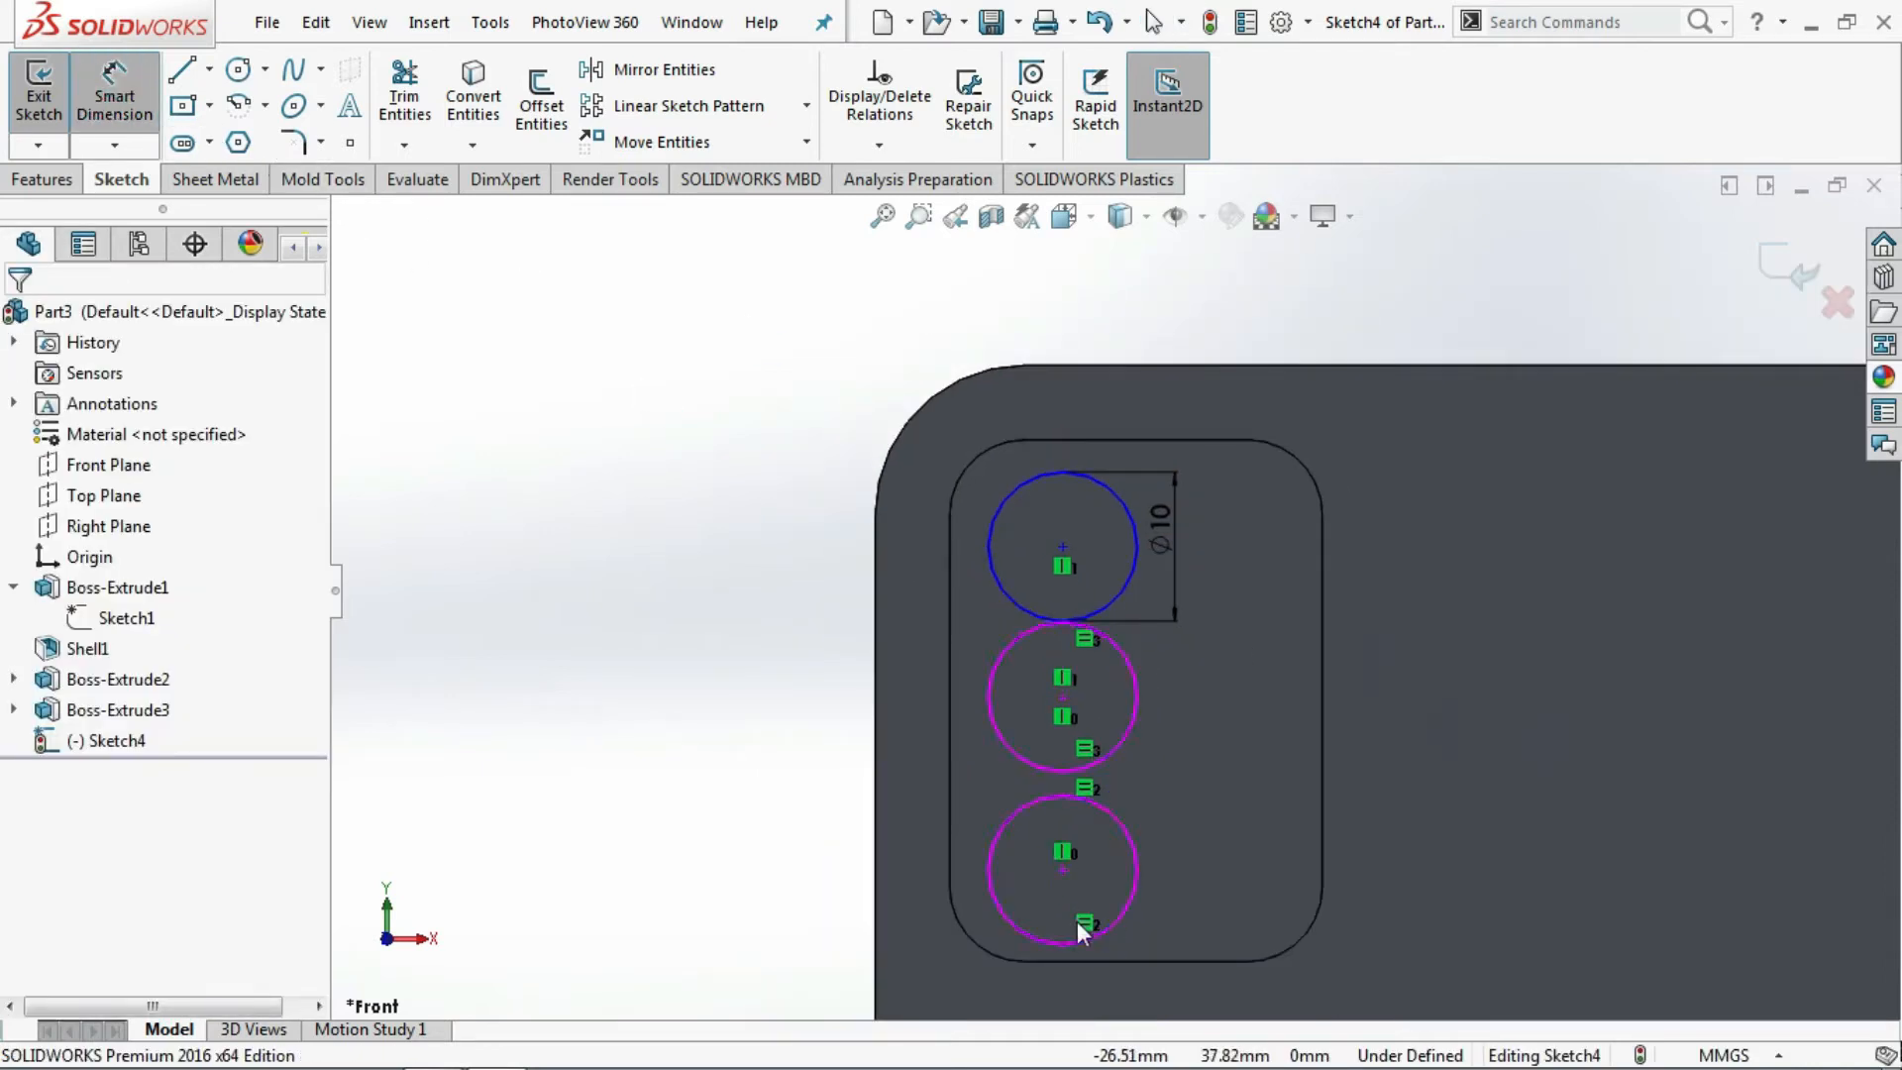
{"action": "scroll", "coordinate": [1077, 931], "scroll_direction": "up", "scroll_amount": 2}
{"action": "scroll", "coordinate": [1076, 936], "scroll_direction": "down", "scroll_amount": 4}
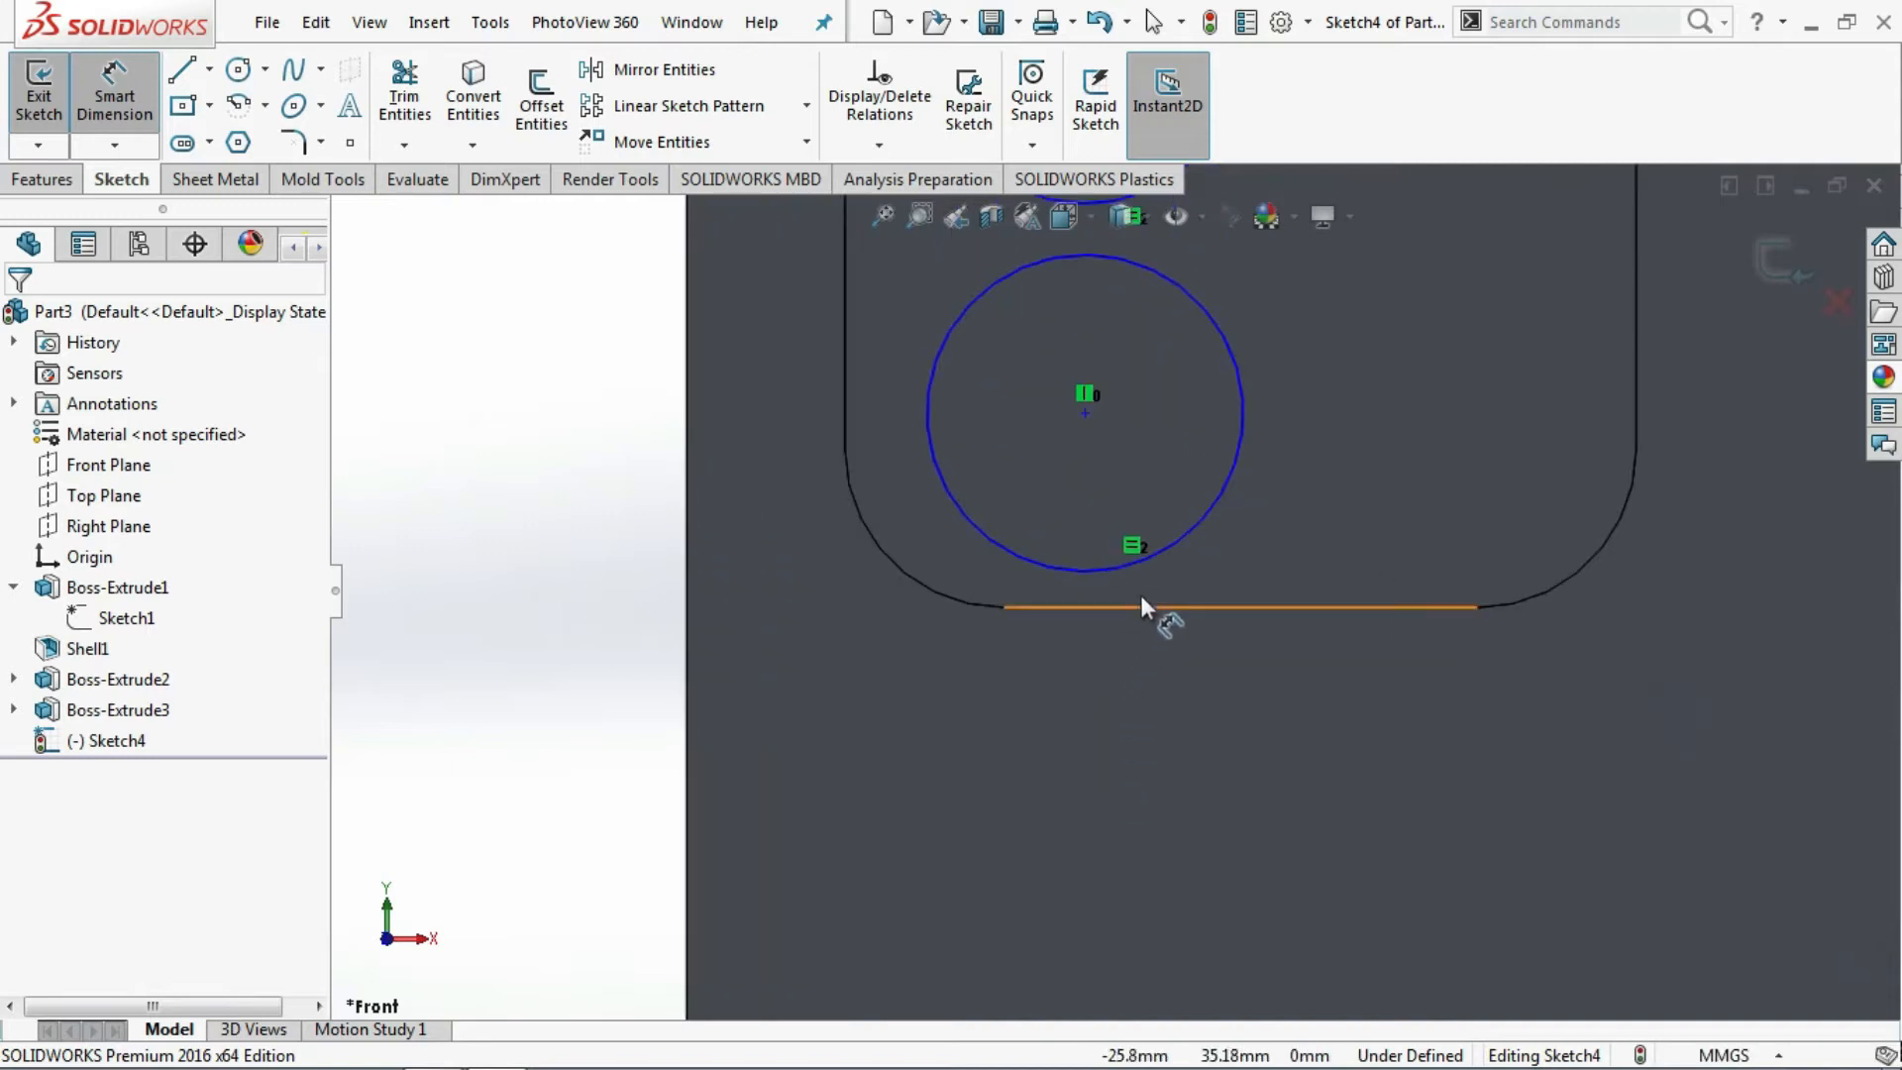
{"action": "left_click", "coordinate": [1143, 604]}
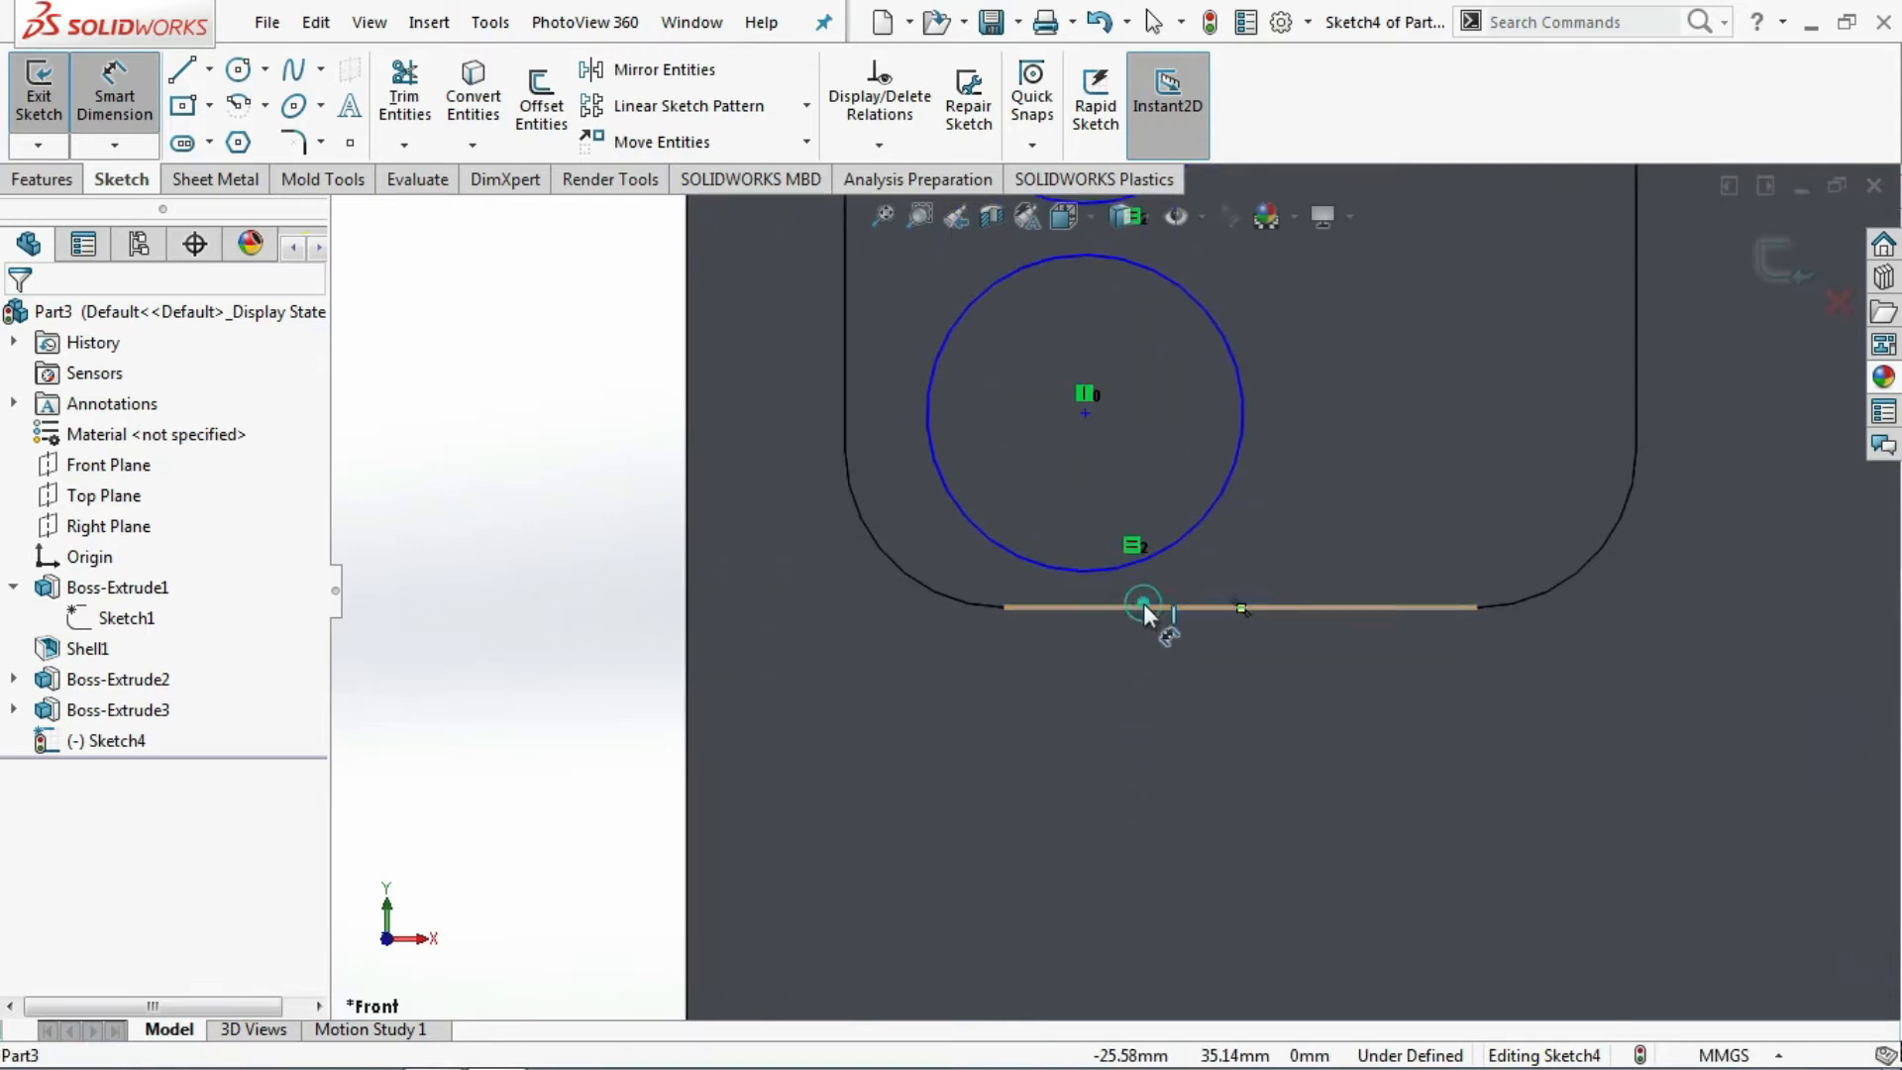
{"action": "left_click", "coordinate": [1086, 413]}
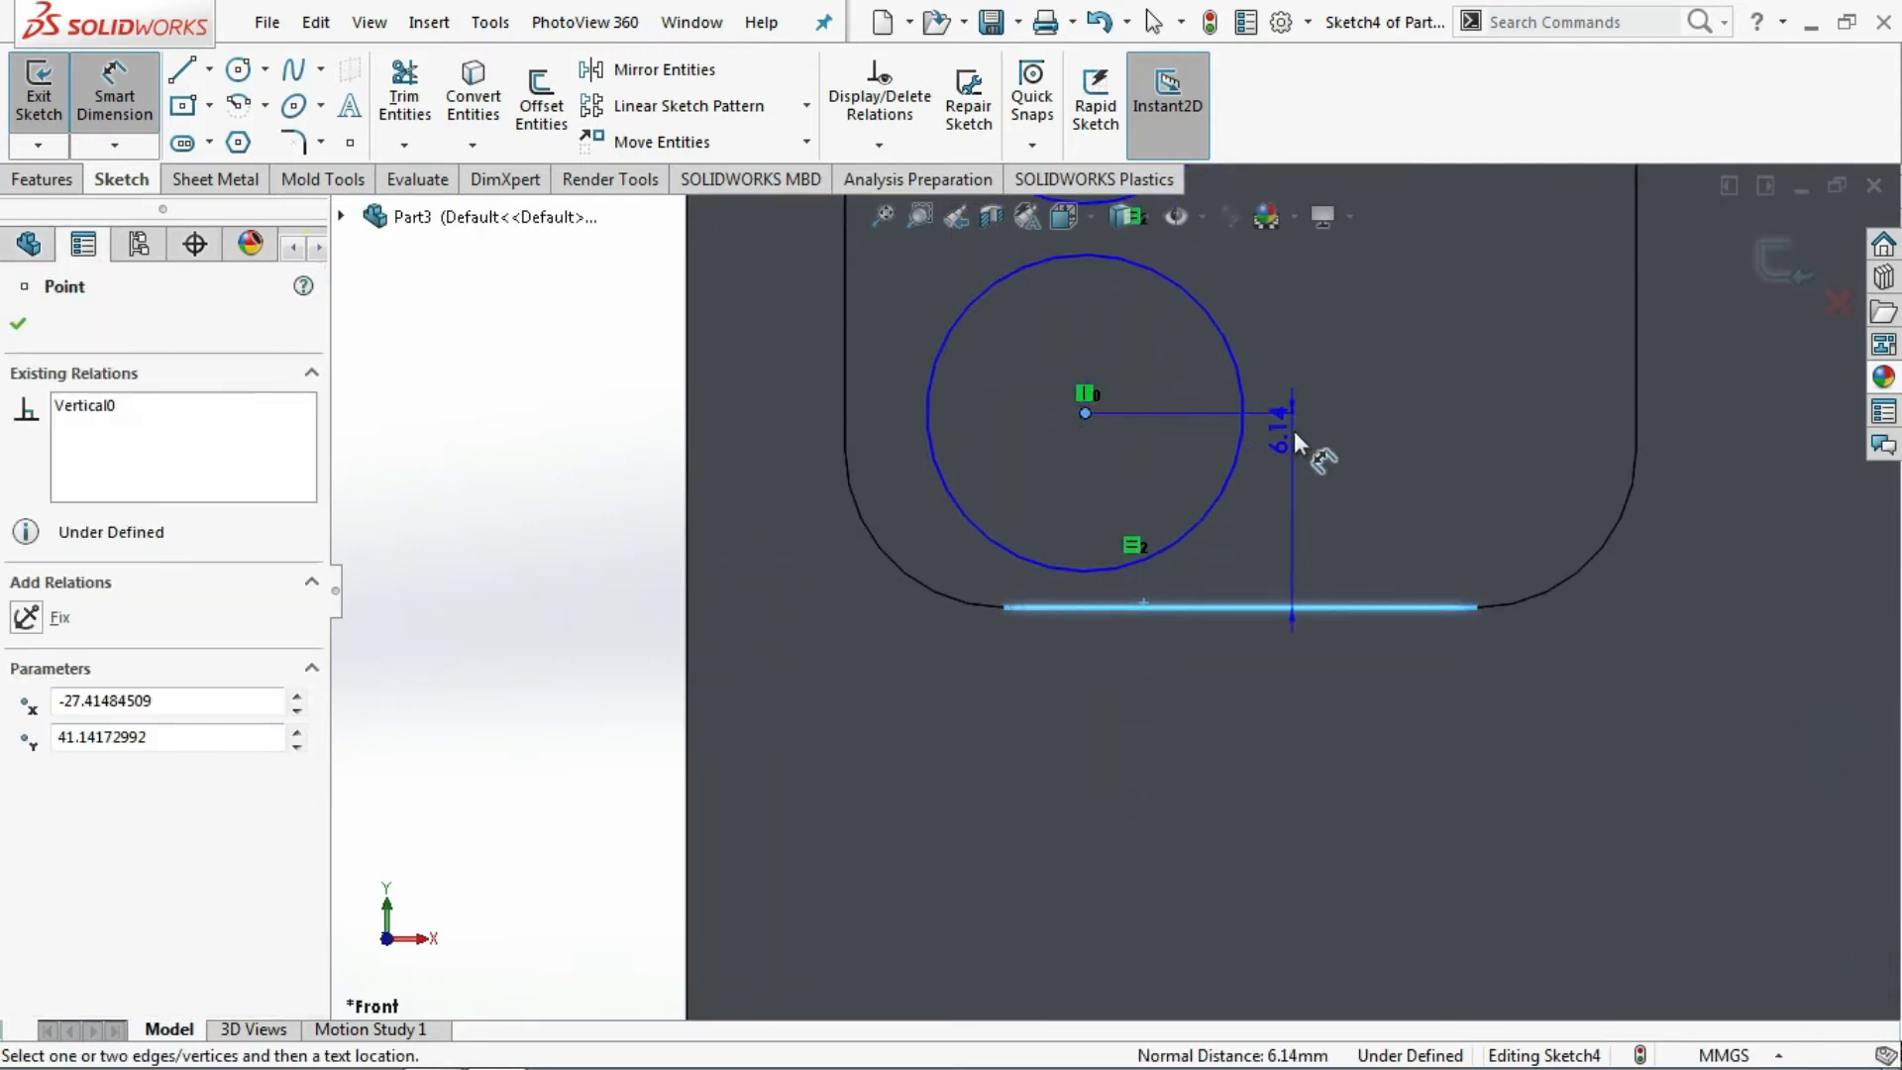
{"action": "left_click", "coordinate": [1294, 431]}
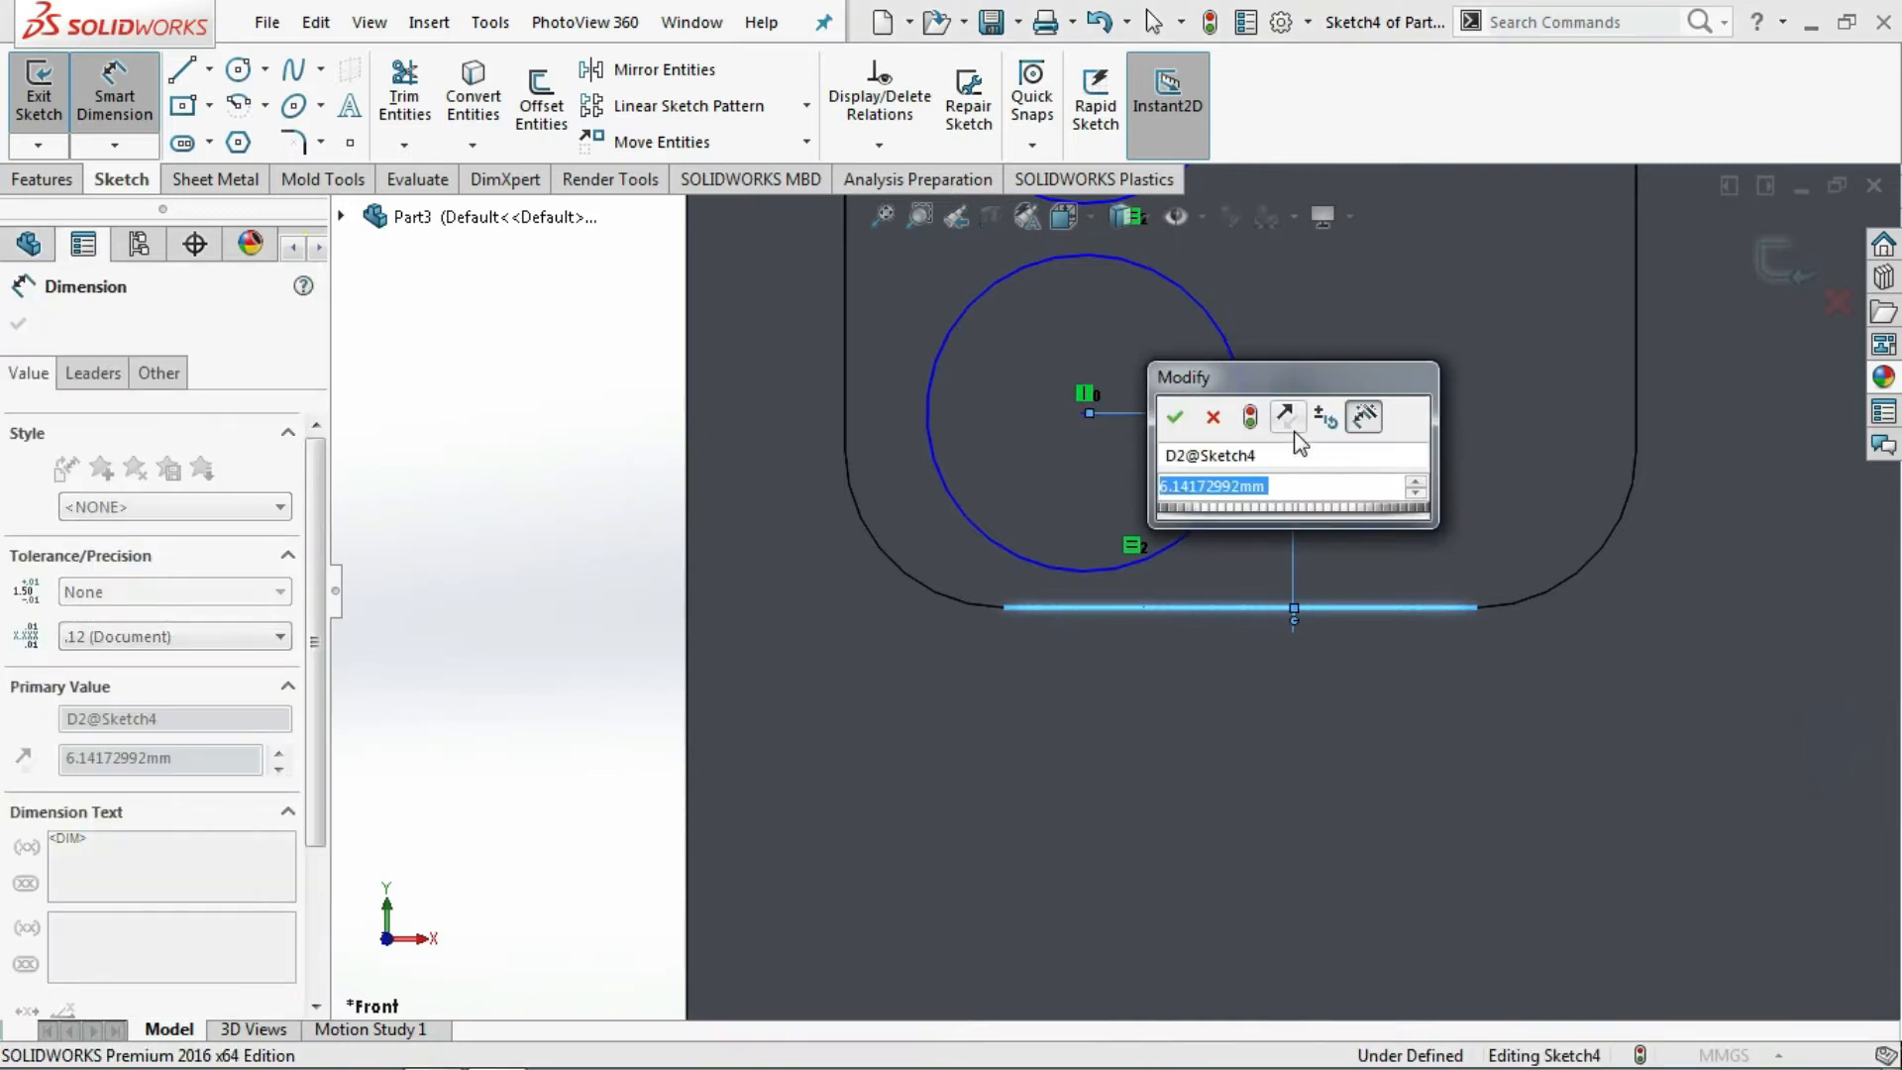
{"action": "type", "text": "6"}
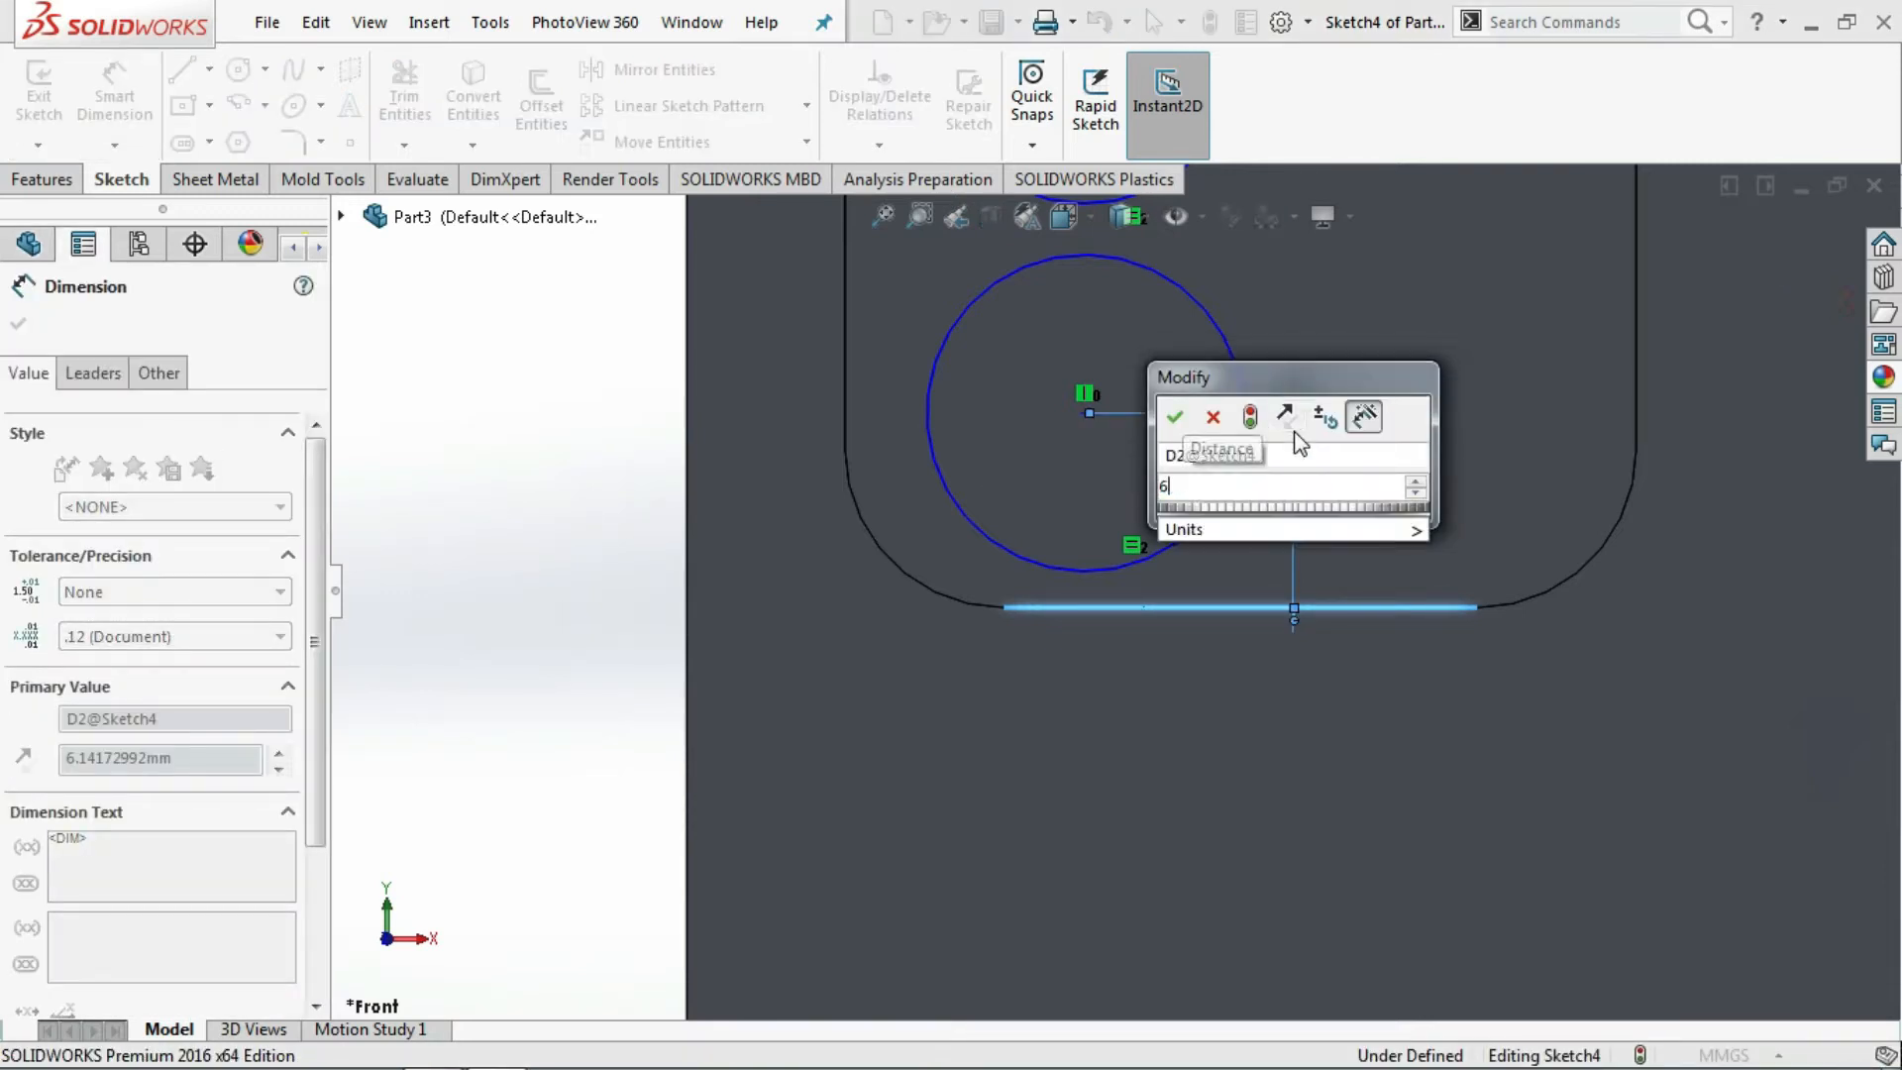
{"action": "type", "text": ".5"}
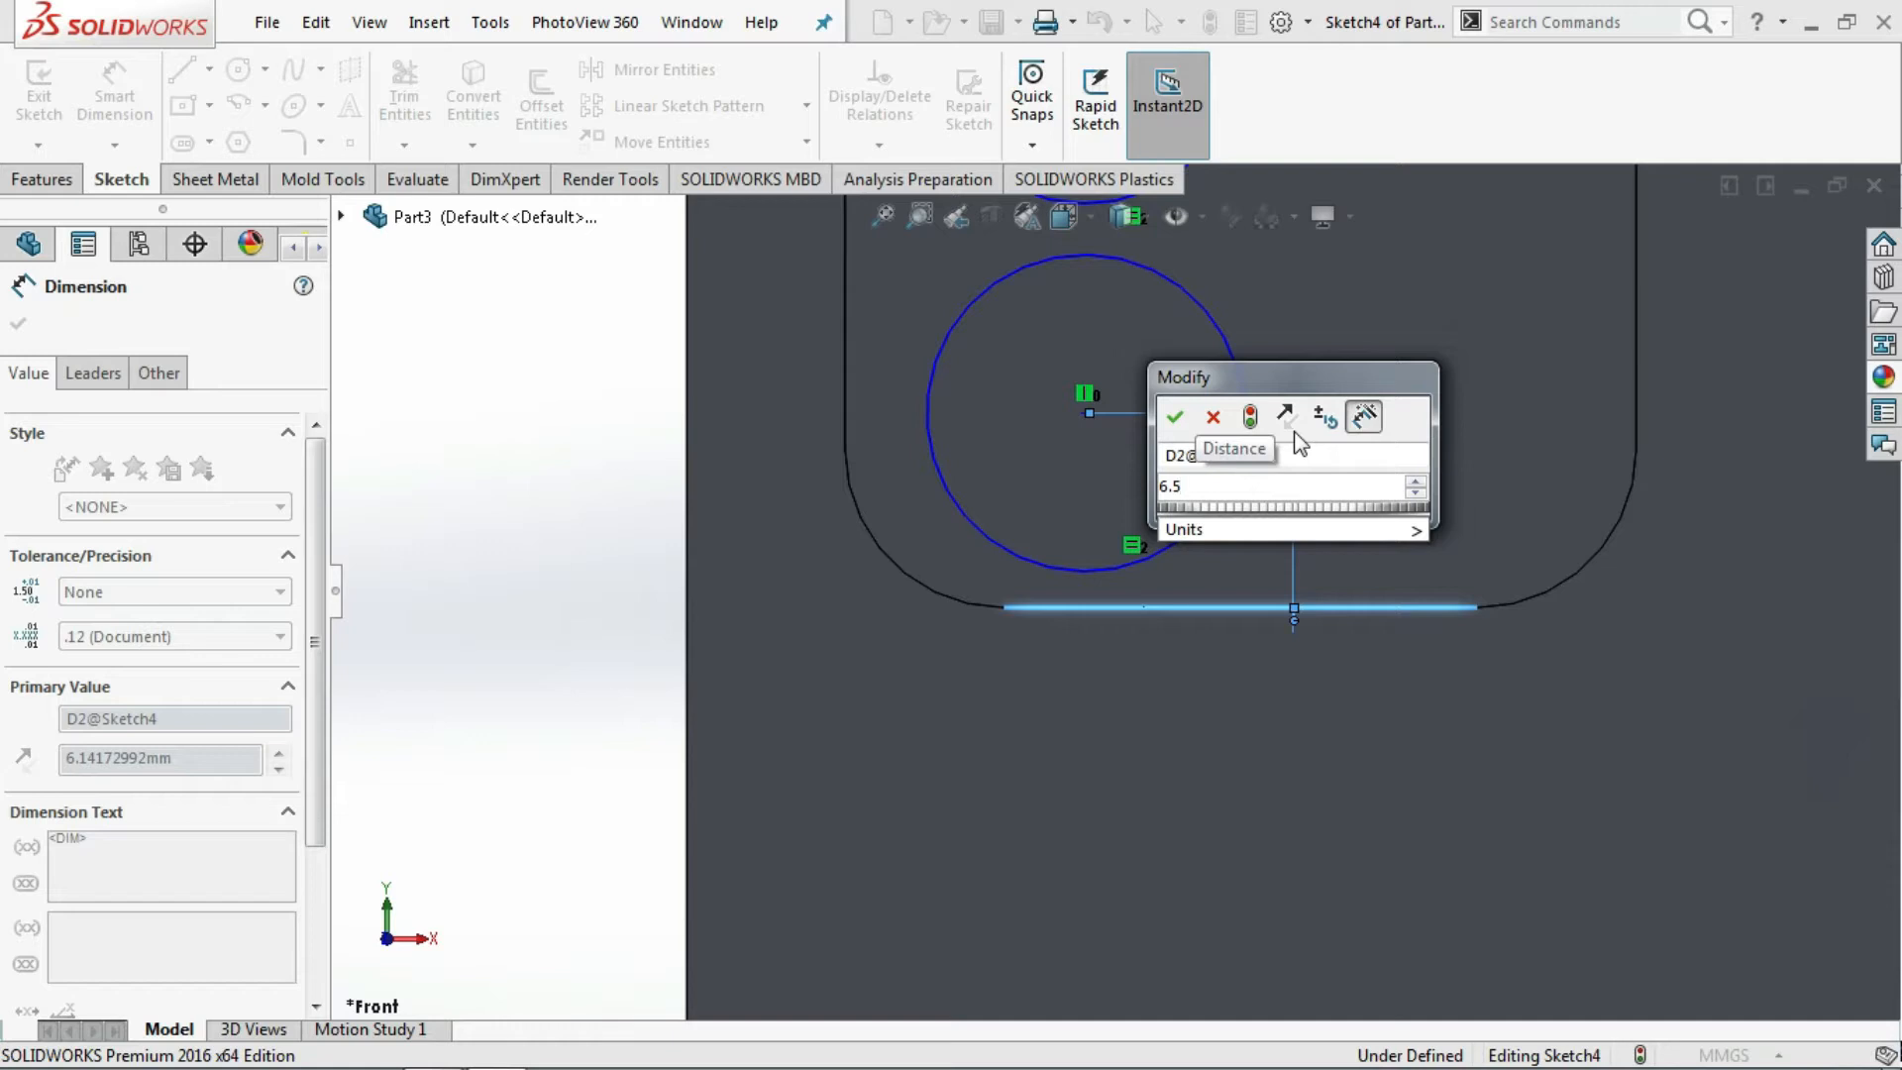
{"action": "key", "text": "Return"}
- Dimension the uppermost circle's centre 6.5 mm from the raised pad's upper straight edge
{"action": "scroll", "coordinate": [1294, 431], "scroll_direction": "down", "scroll_amount": 6}
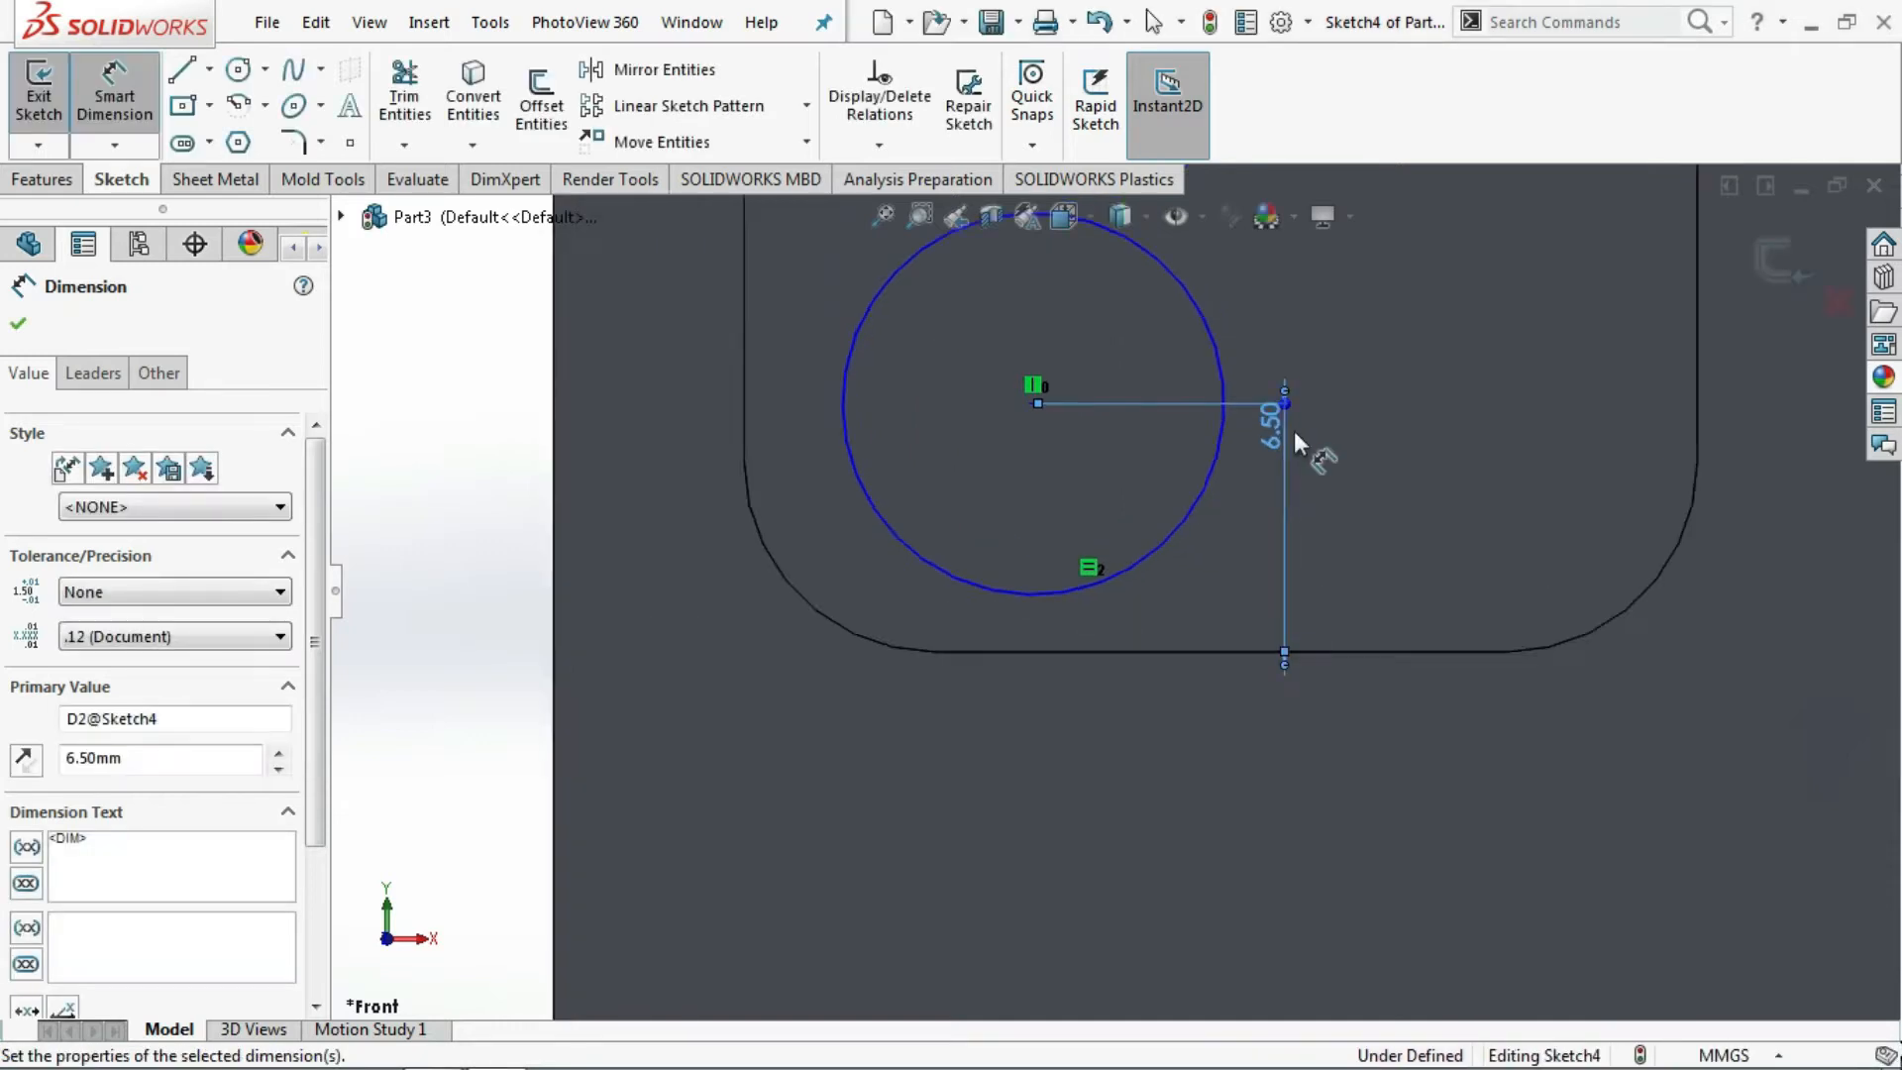
{"action": "scroll", "coordinate": [1294, 431], "scroll_direction": "up", "scroll_amount": 6}
{"action": "scroll", "coordinate": [1293, 431], "scroll_direction": "up", "scroll_amount": 6}
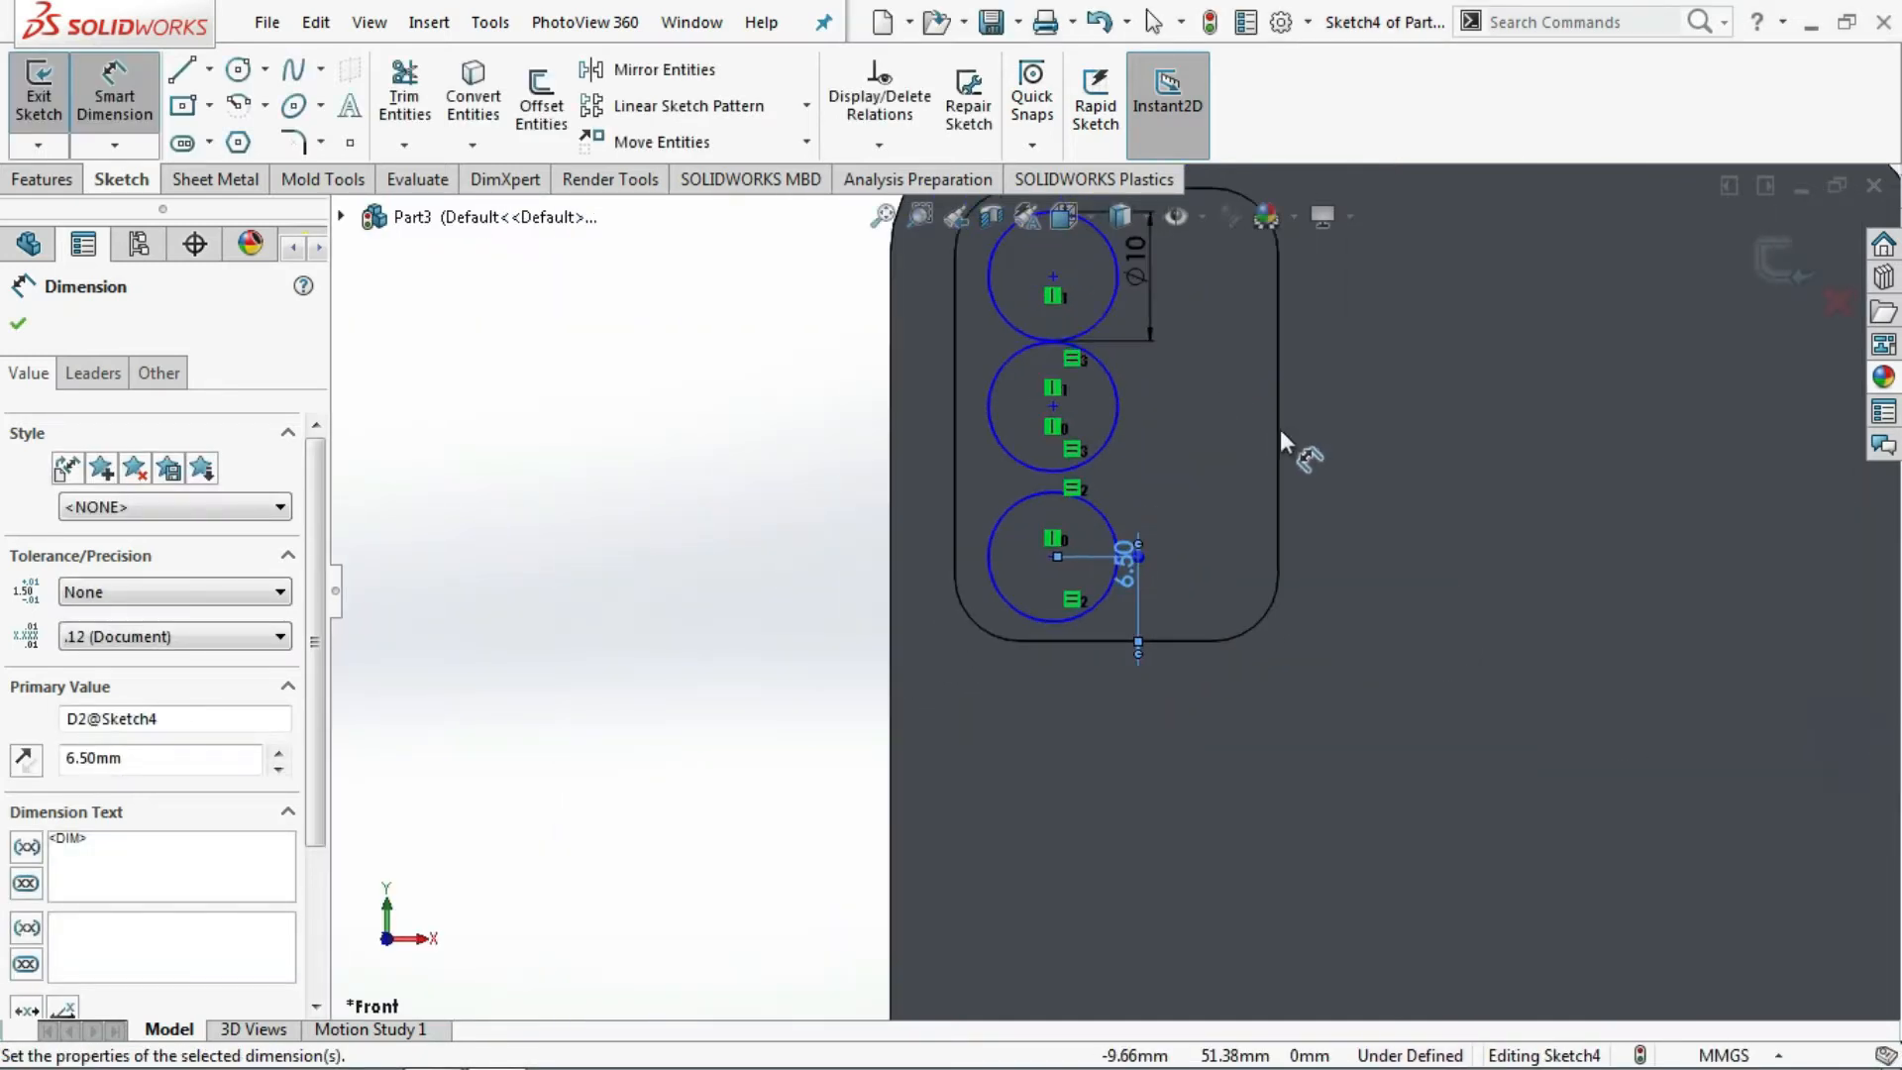
{"action": "scroll", "coordinate": [1091, 311], "scroll_direction": "down", "scroll_amount": 5}
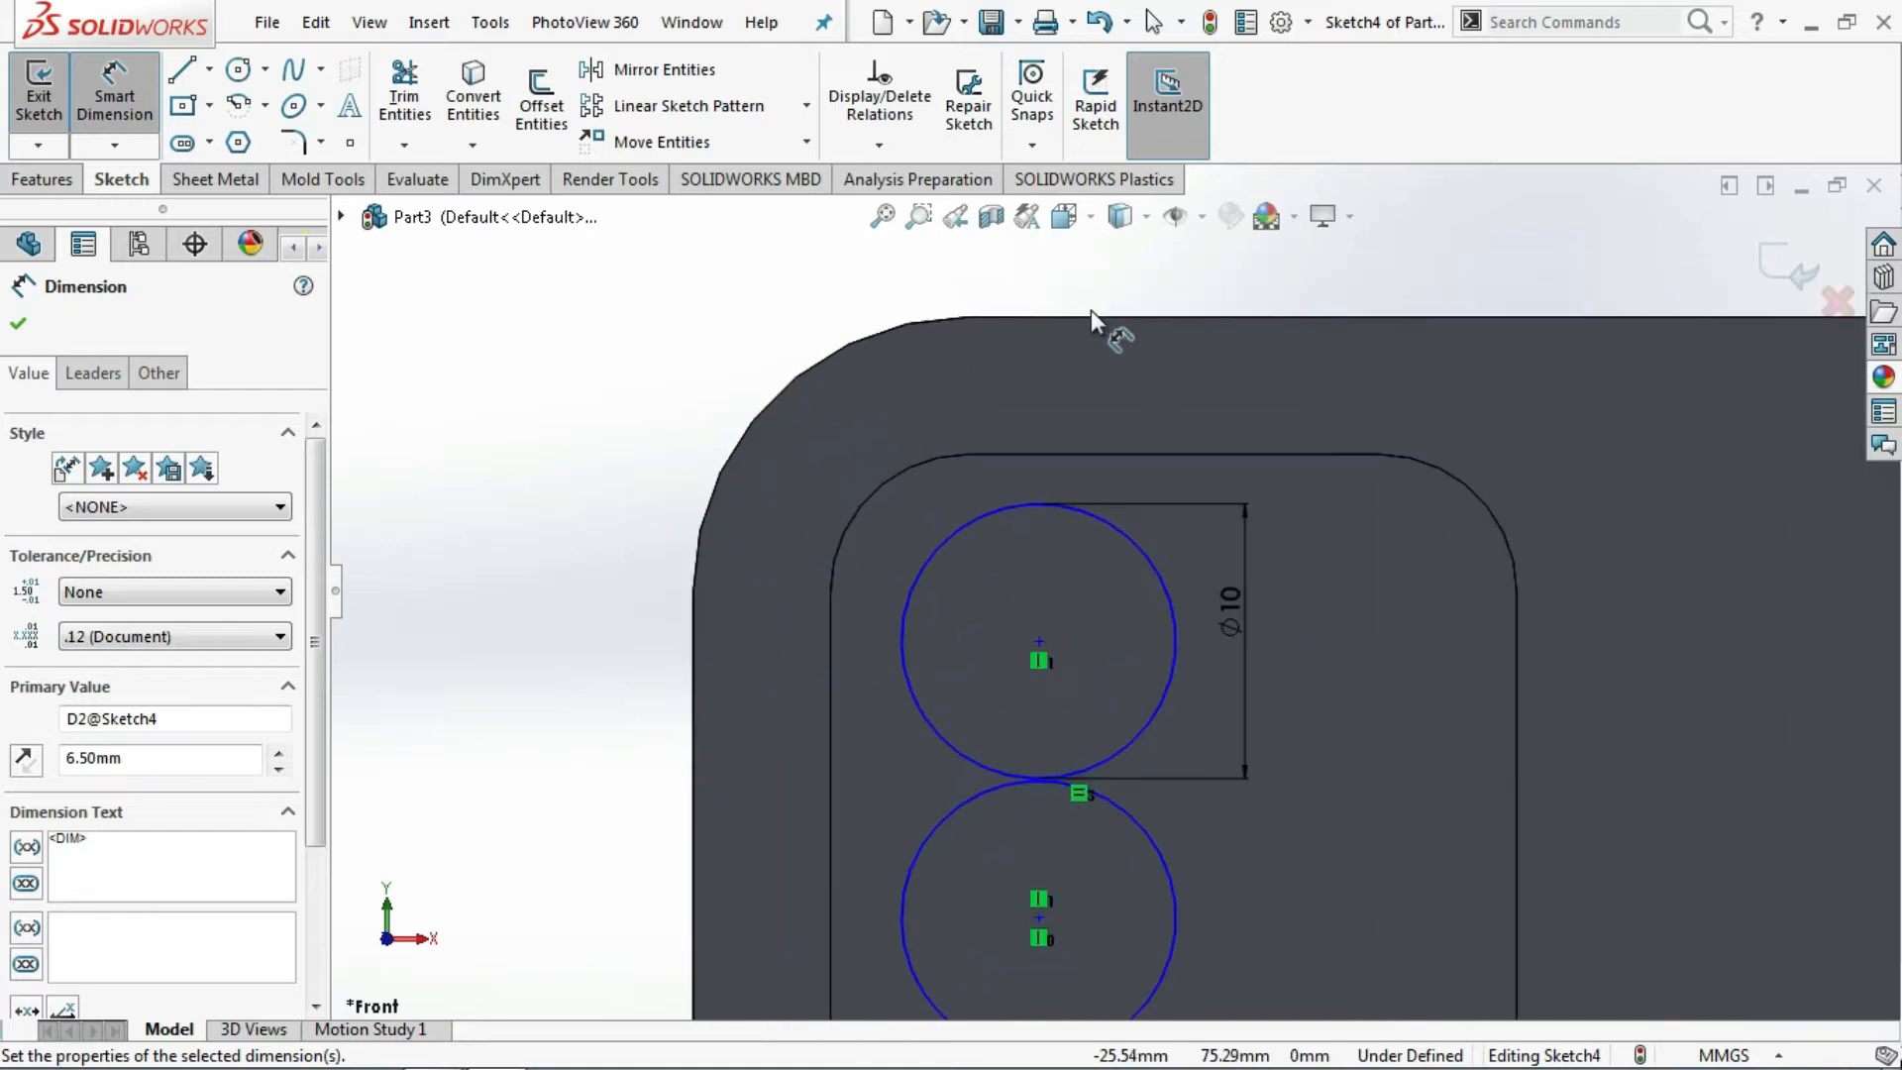
{"action": "left_click", "coordinate": [1077, 459]}
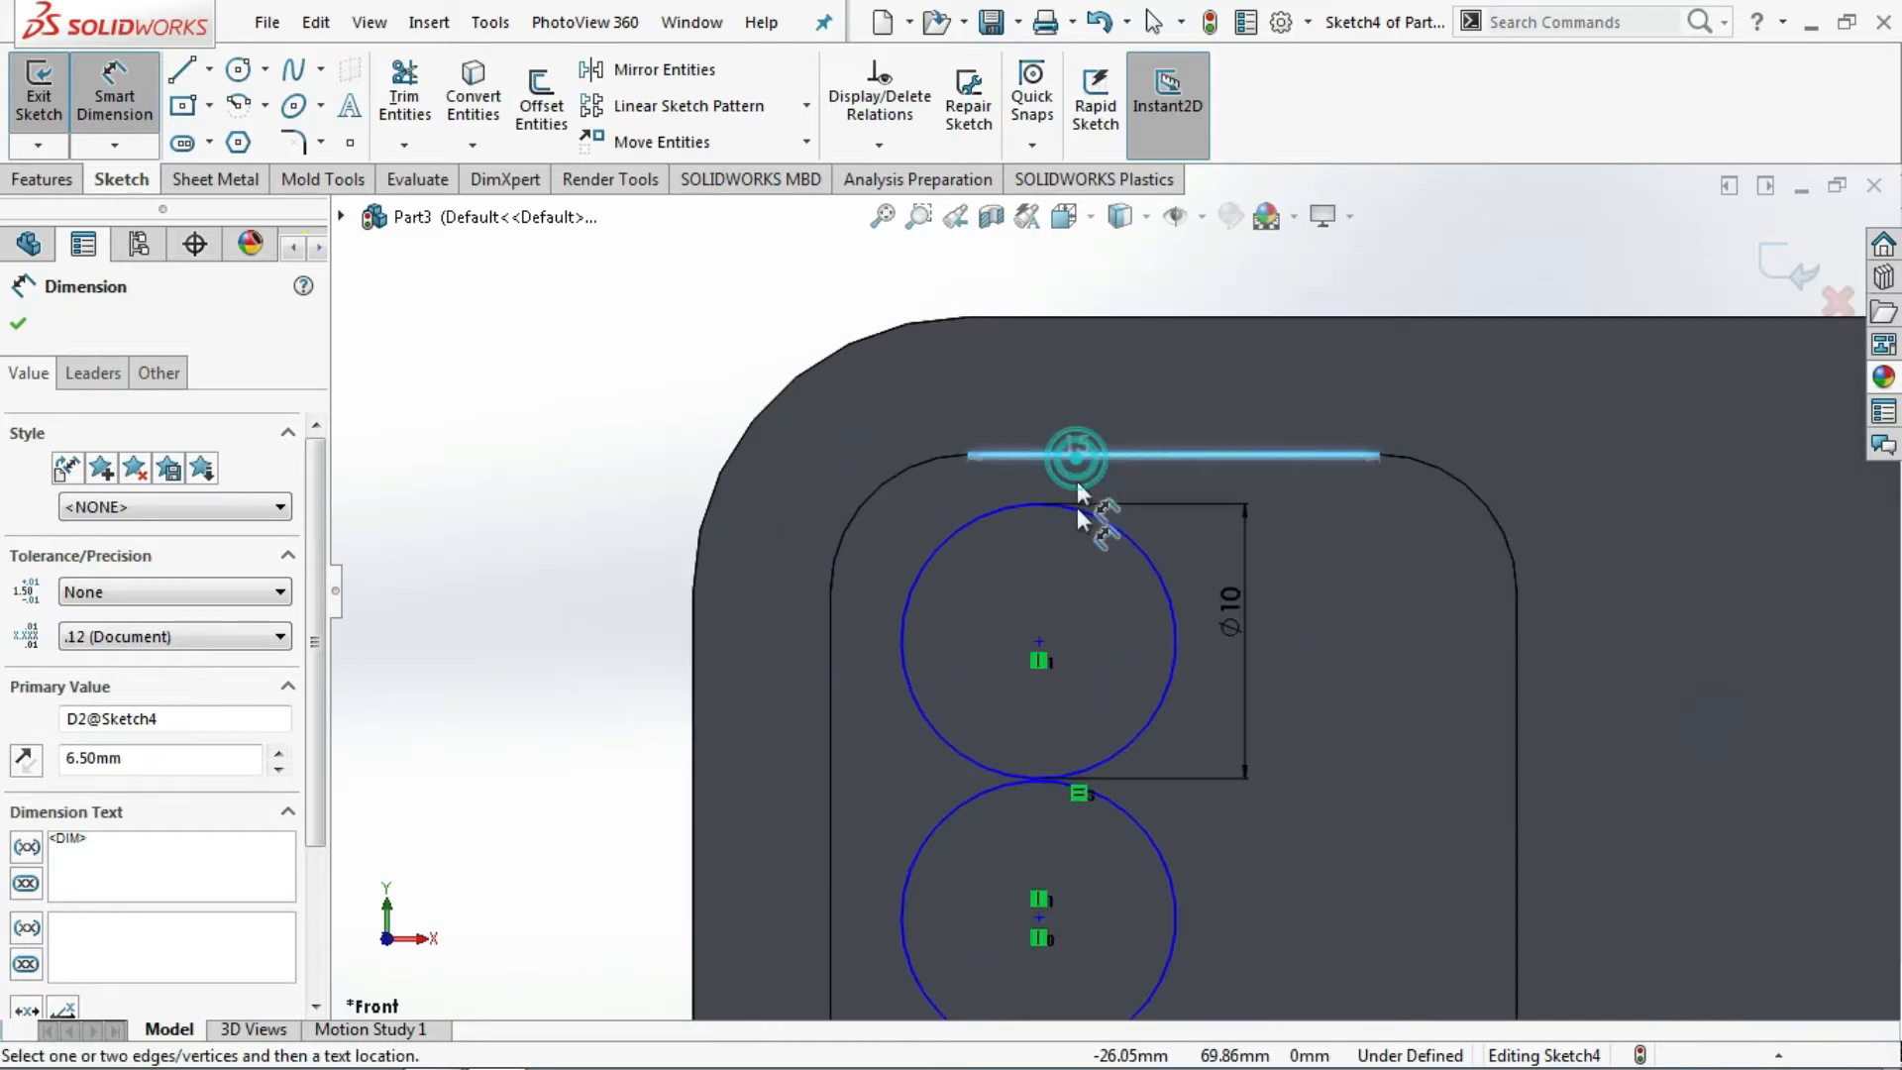
{"action": "left_click", "coordinate": [1040, 640]}
{"action": "left_click", "coordinate": [1296, 642]}
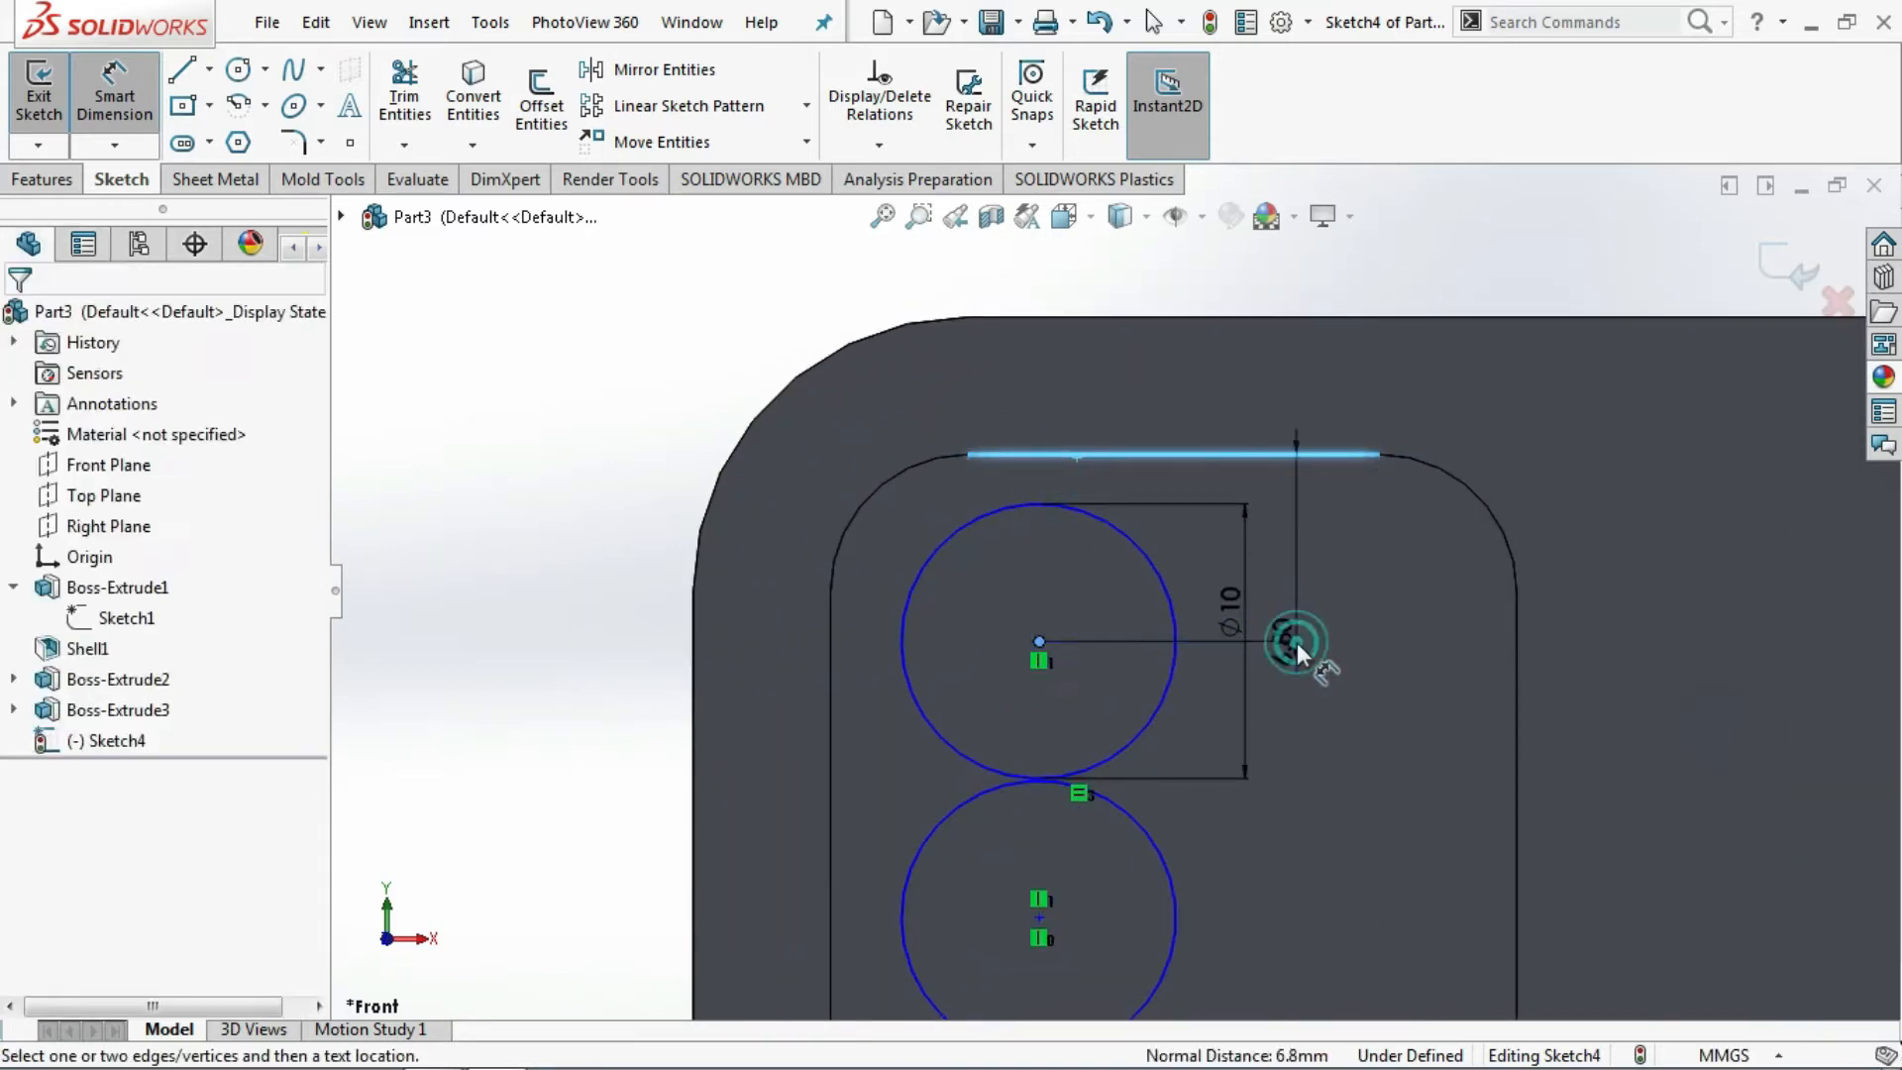
{"action": "type", "text": "6.5"}
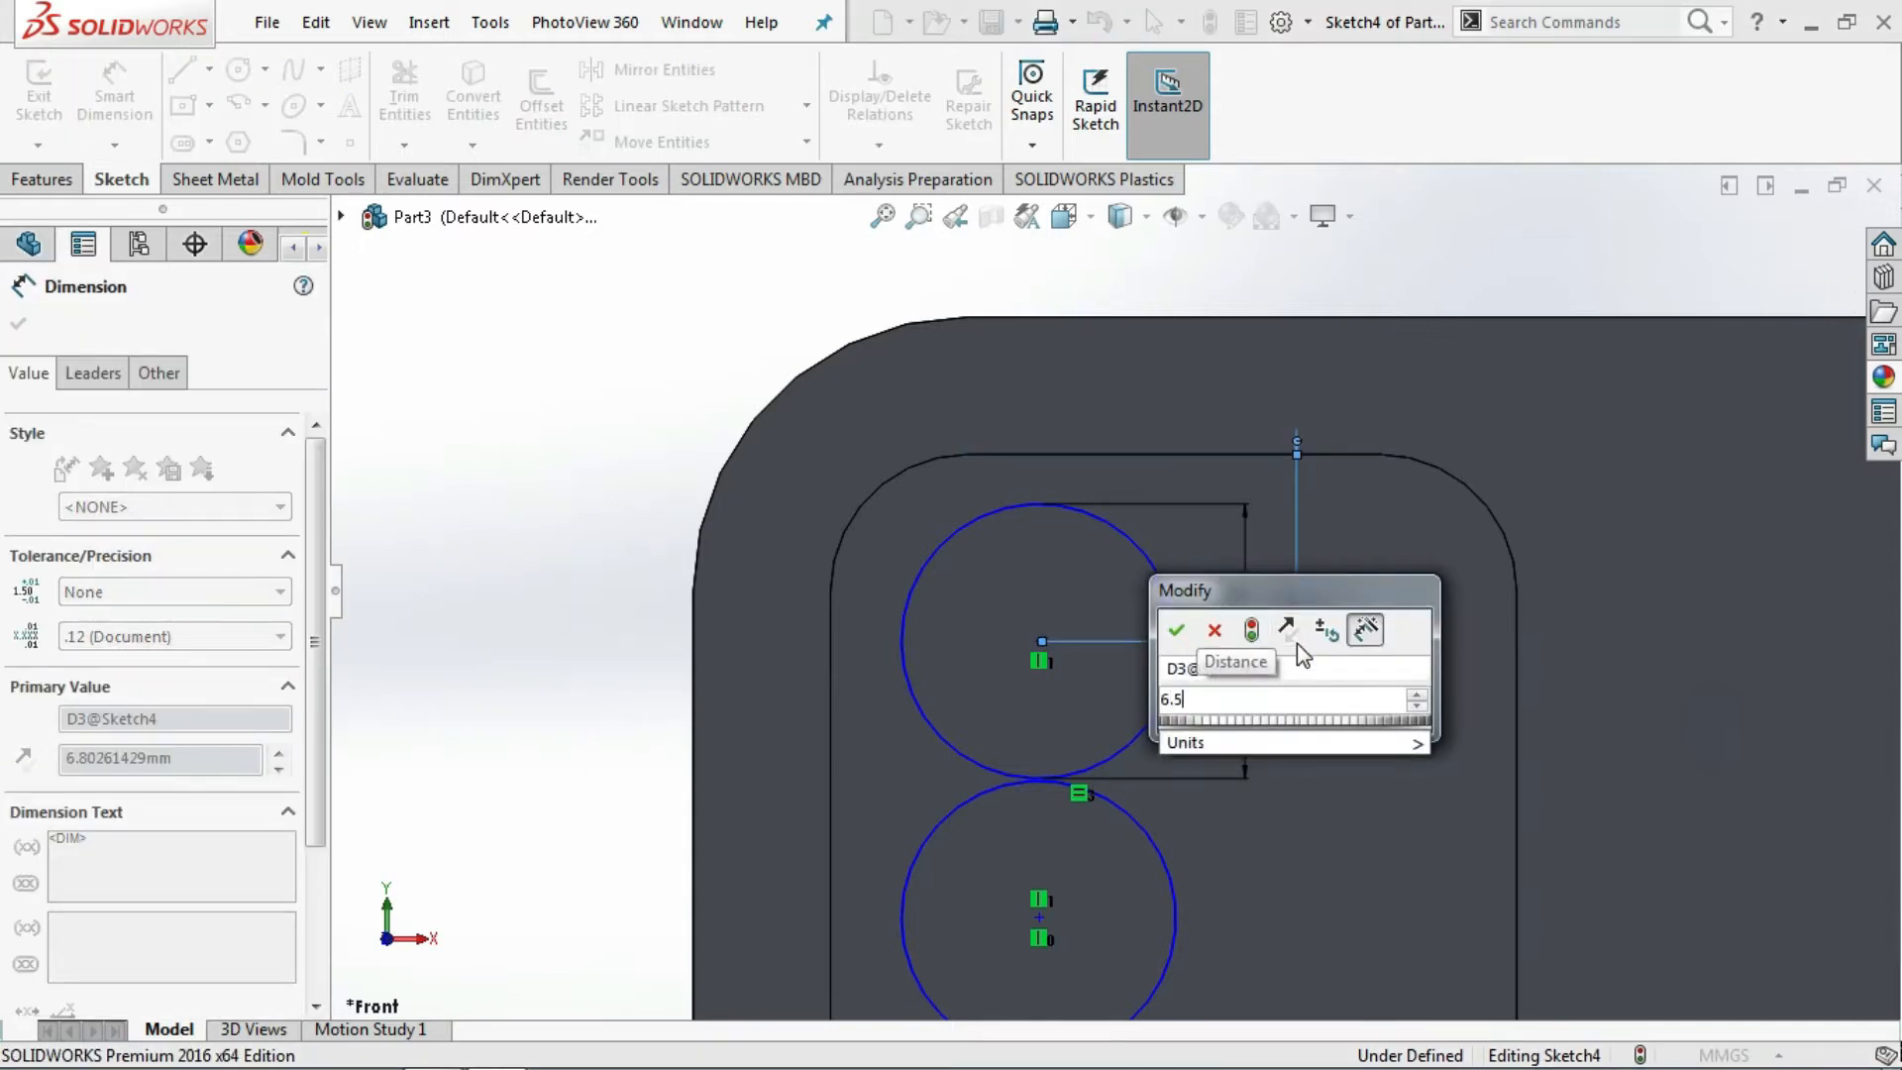
{"action": "key", "text": "Return"}
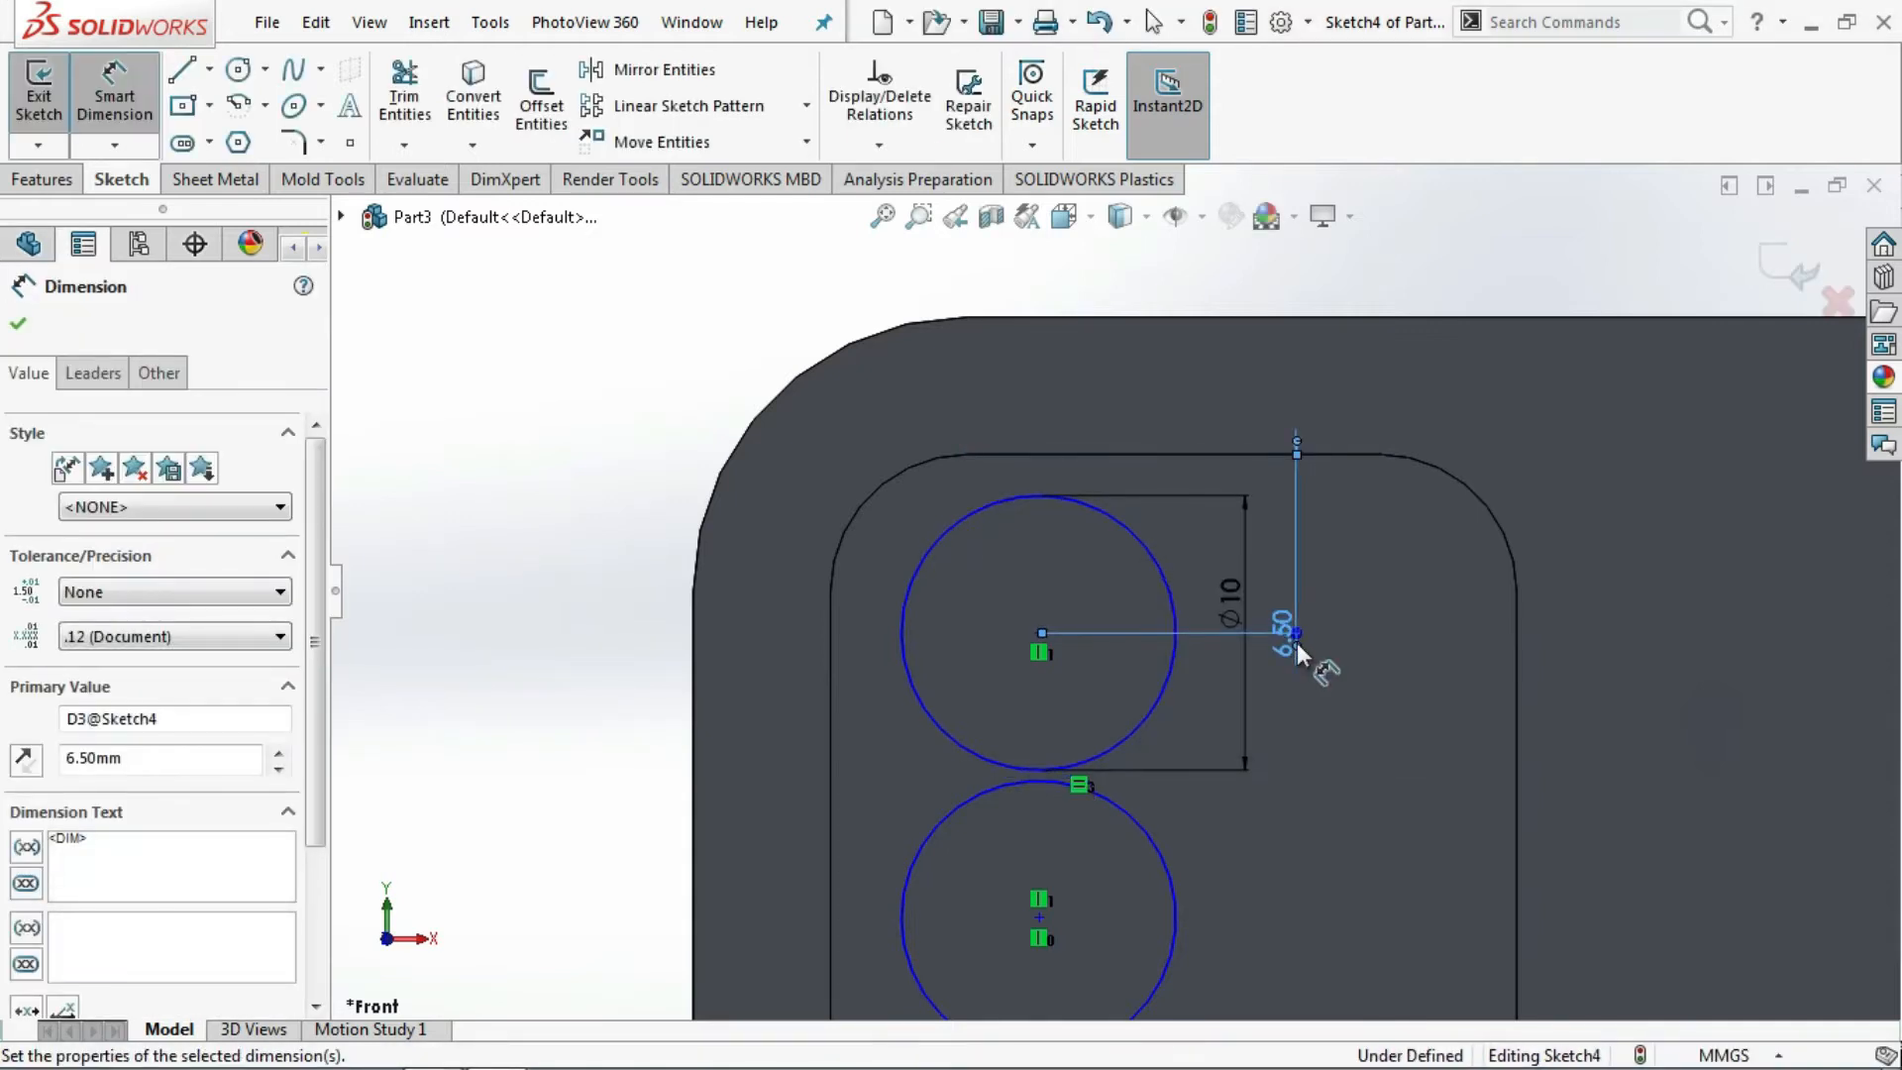
{"action": "scroll", "coordinate": [1232, 840], "scroll_direction": "up", "scroll_amount": 2}
{"action": "scroll", "coordinate": [1177, 853], "scroll_direction": "down", "scroll_amount": 2}
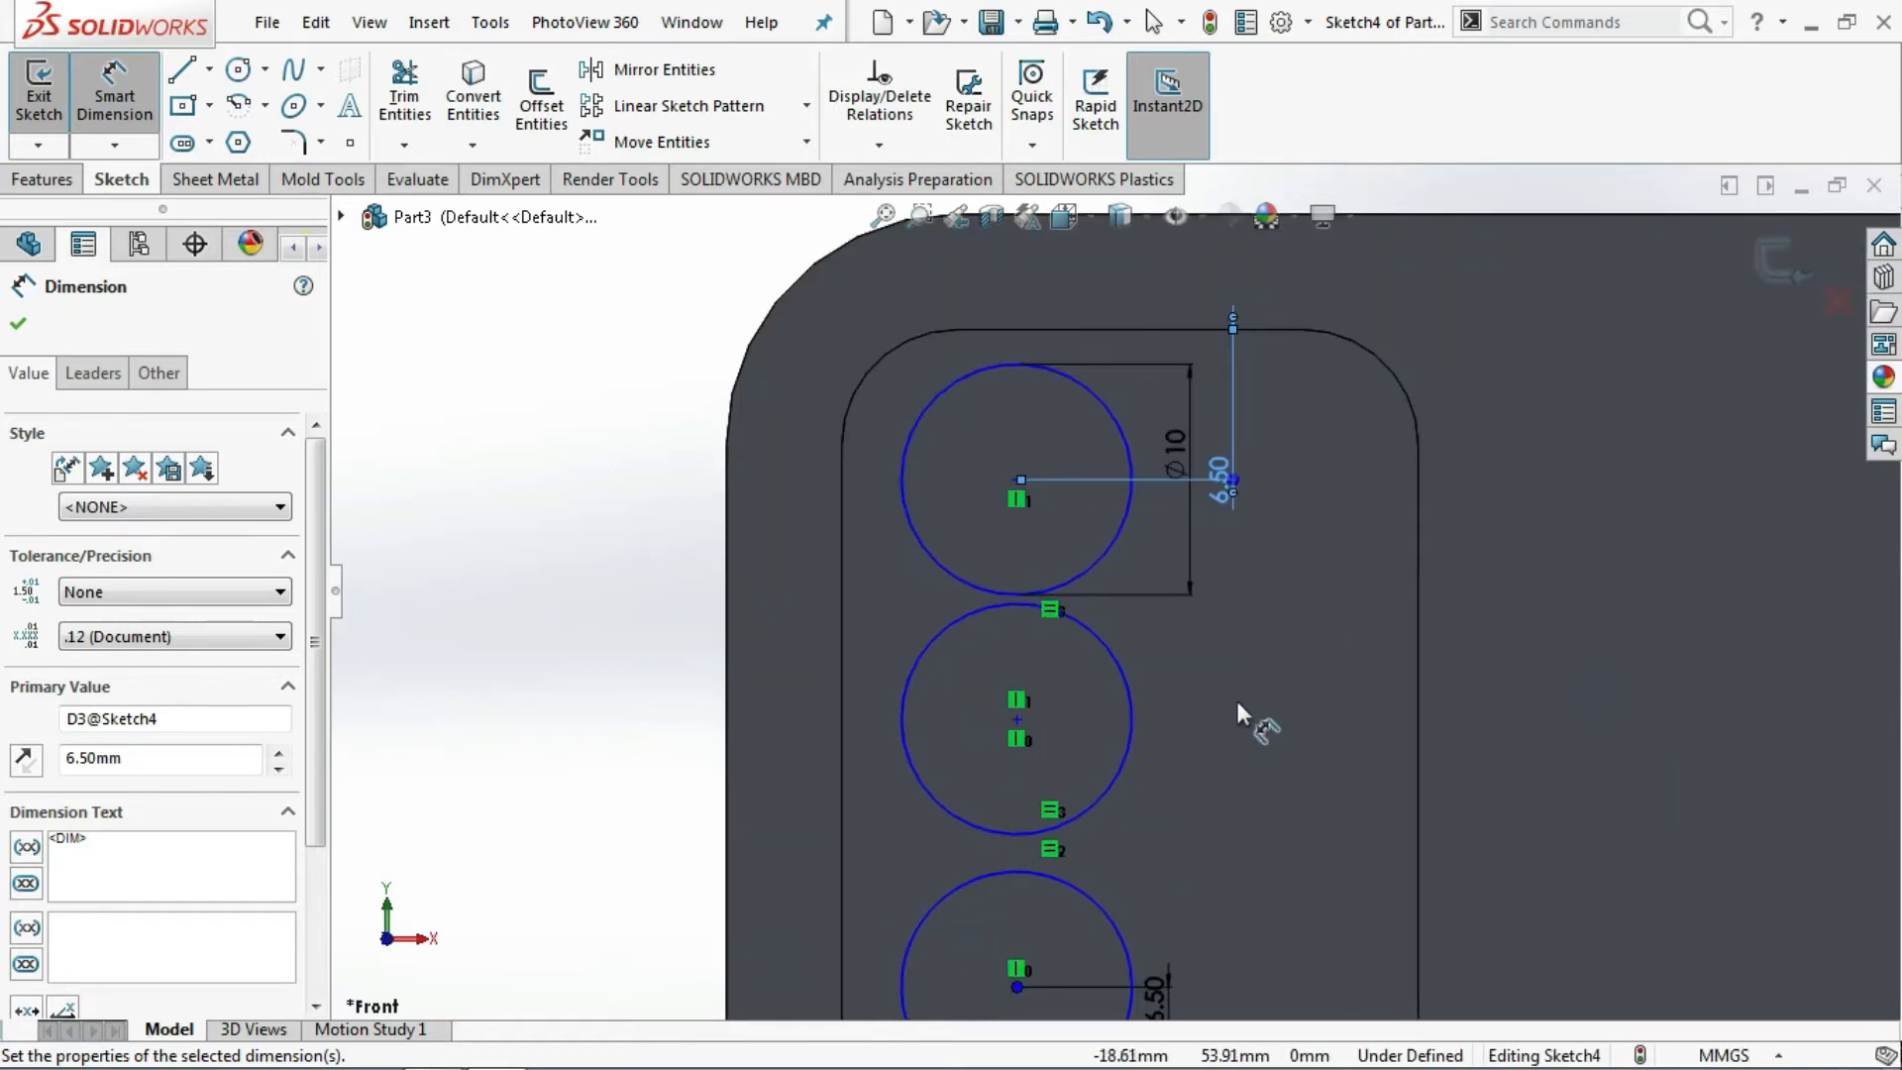
{"action": "left_click", "coordinate": [1418, 734]}
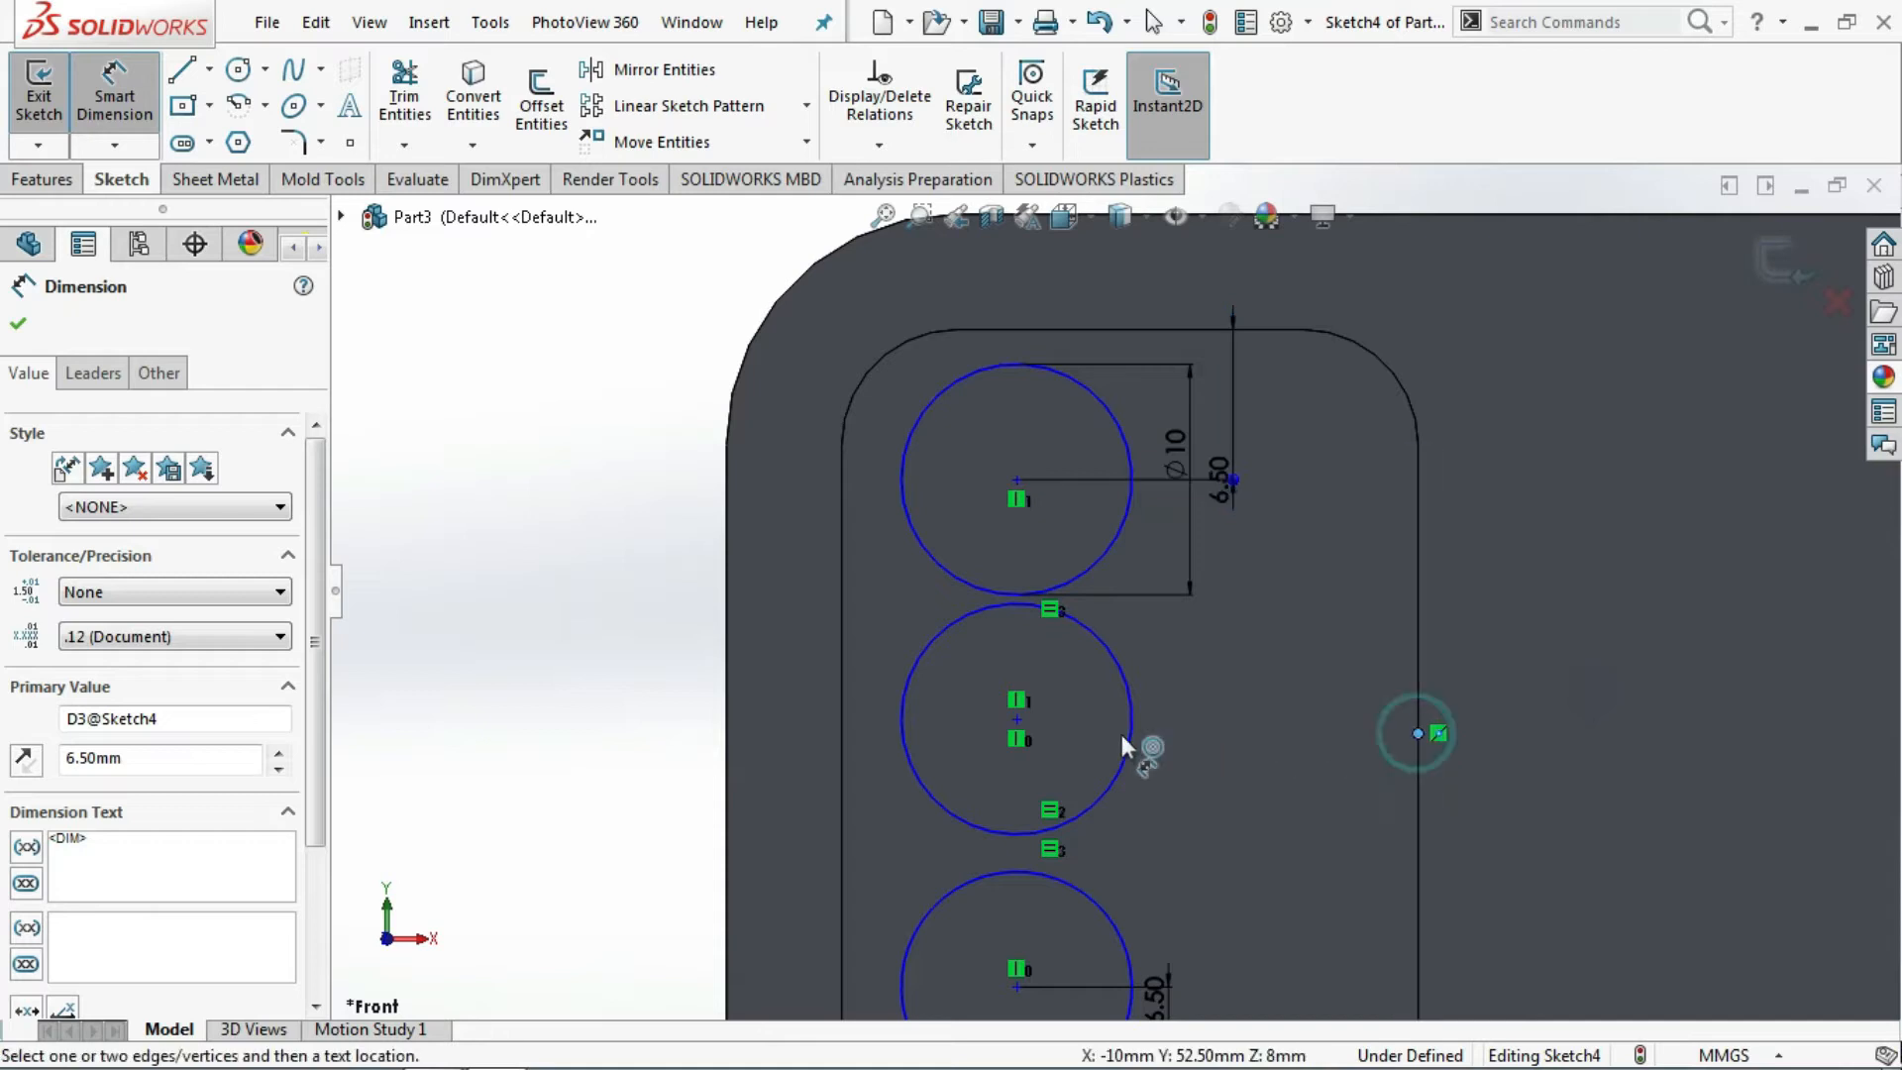
{"action": "left_click", "coordinate": [1017, 720]}
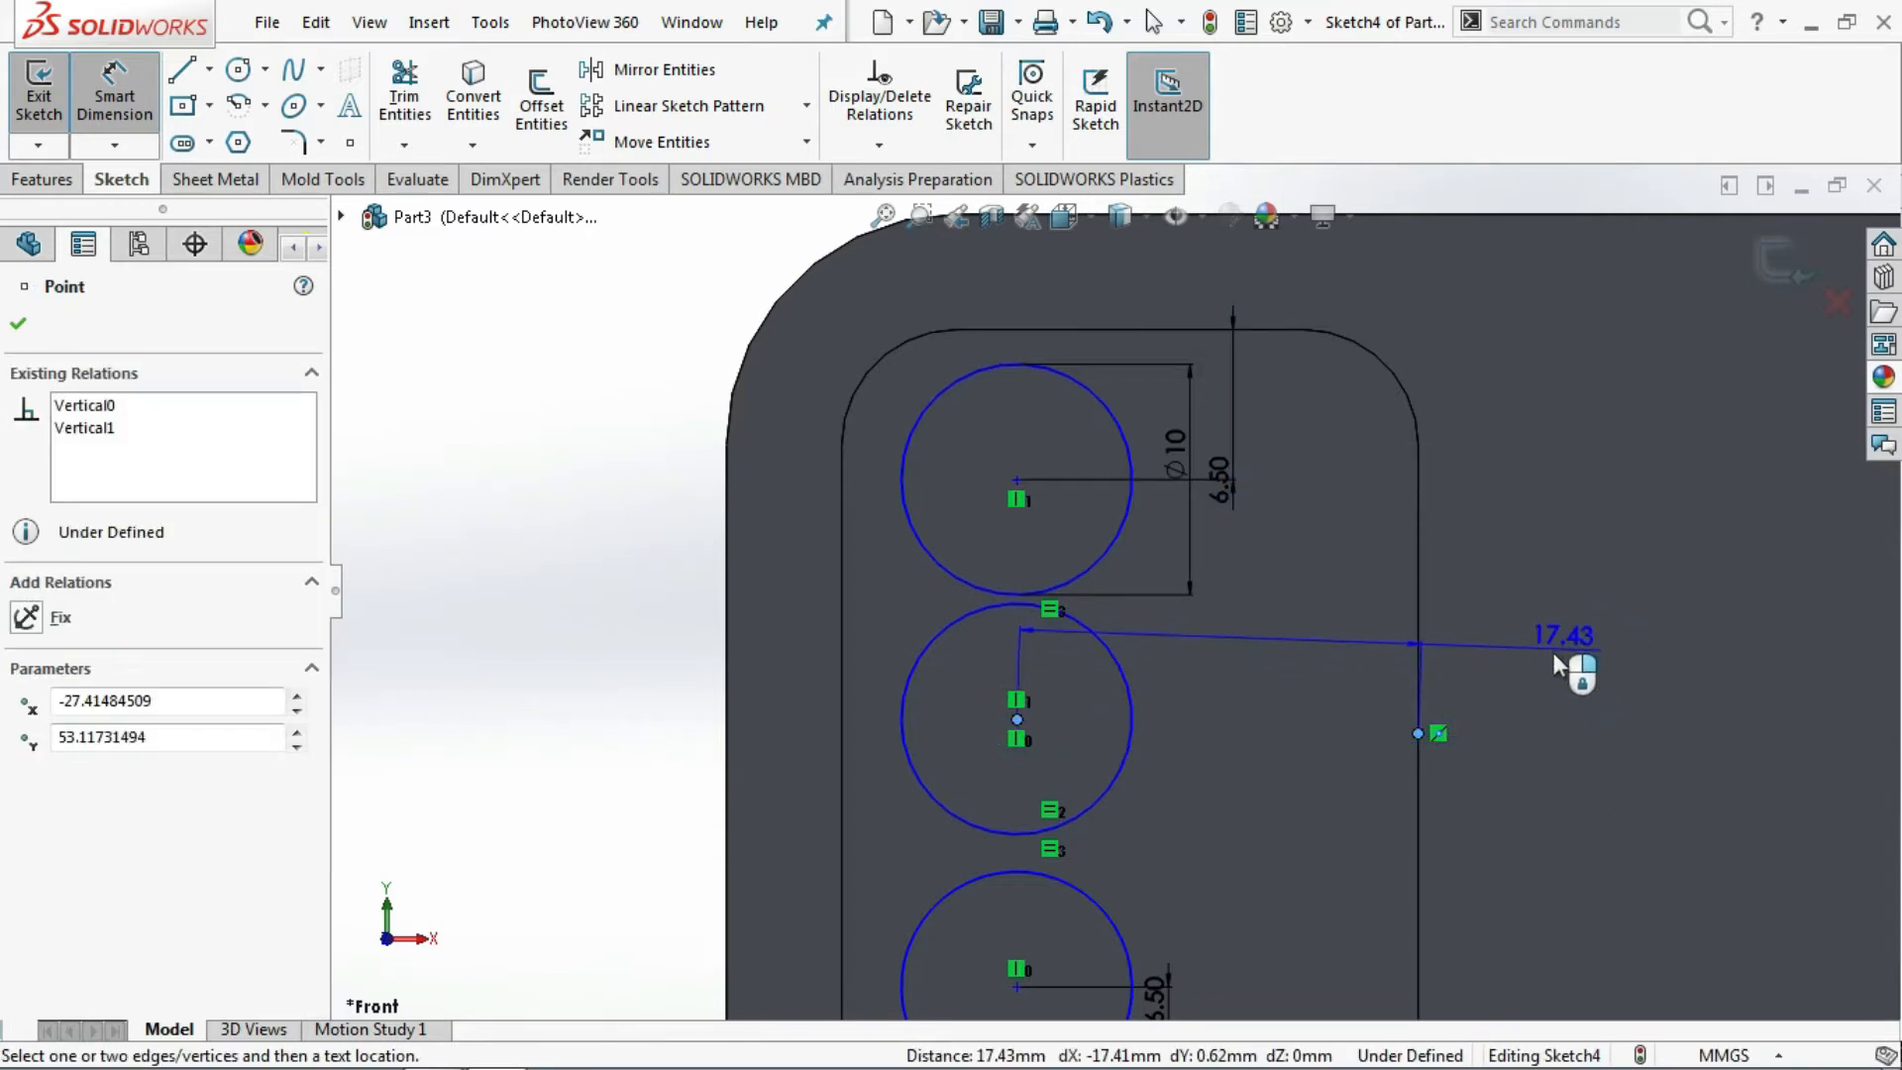
{"action": "scroll", "coordinate": [1543, 656], "scroll_direction": "down", "scroll_amount": 3}
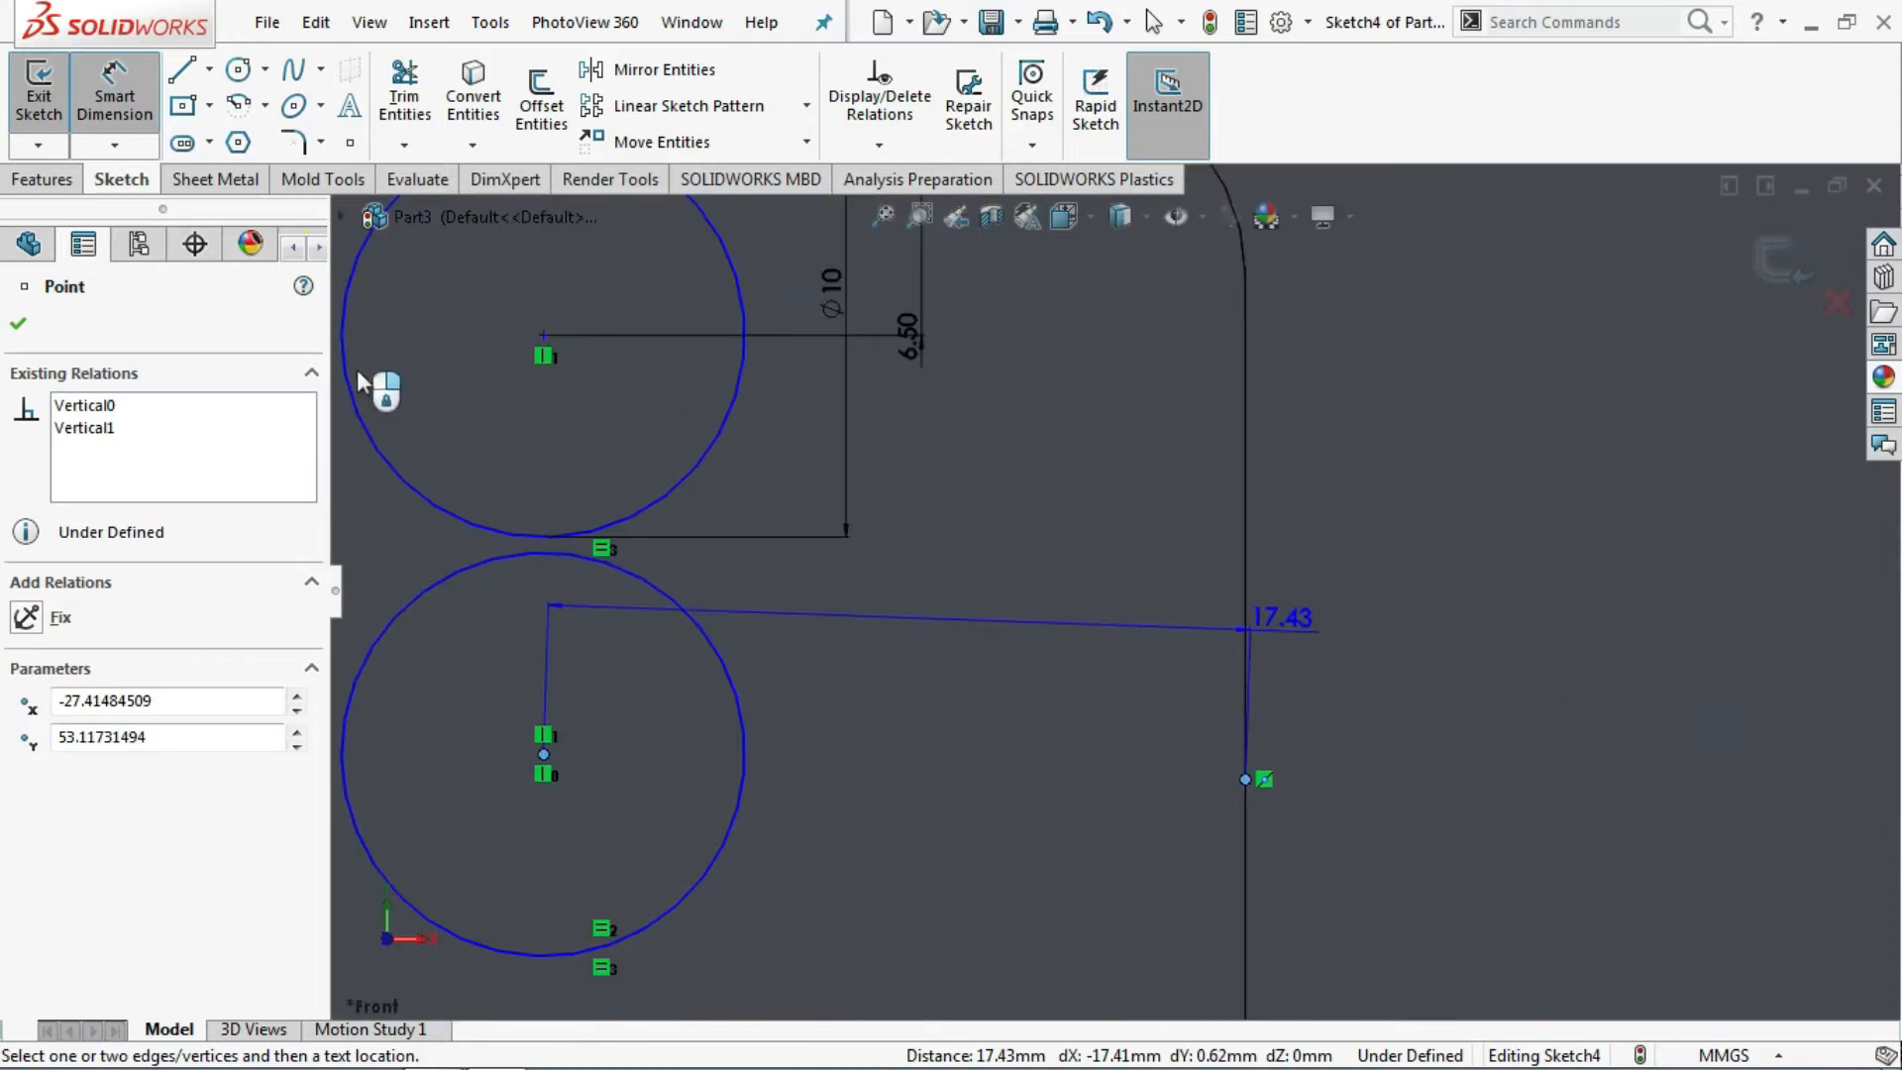
{"action": "left_click", "coordinate": [109, 111]}
- Delete the middle circle of the column
{"action": "scroll", "coordinate": [674, 535], "scroll_direction": "up", "scroll_amount": 5}
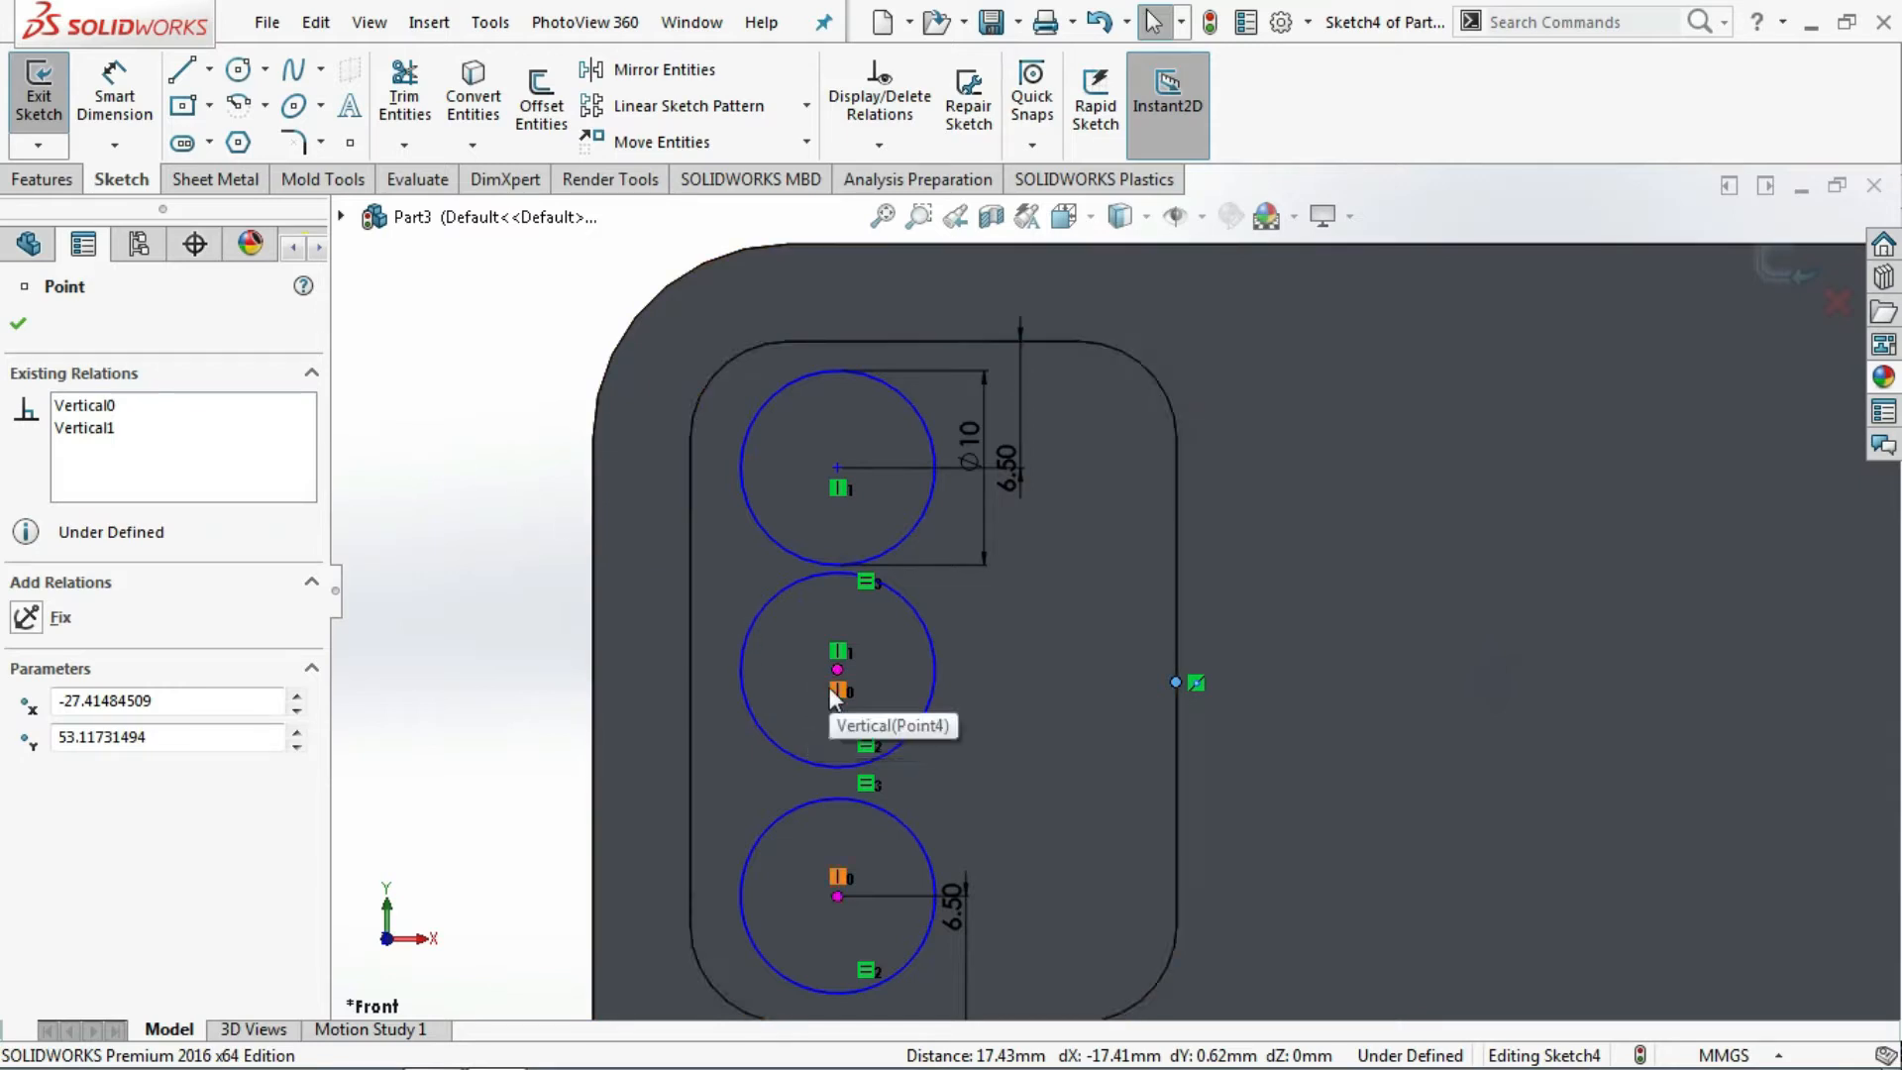
{"action": "scroll", "coordinate": [834, 687], "scroll_direction": "down", "scroll_amount": 3}
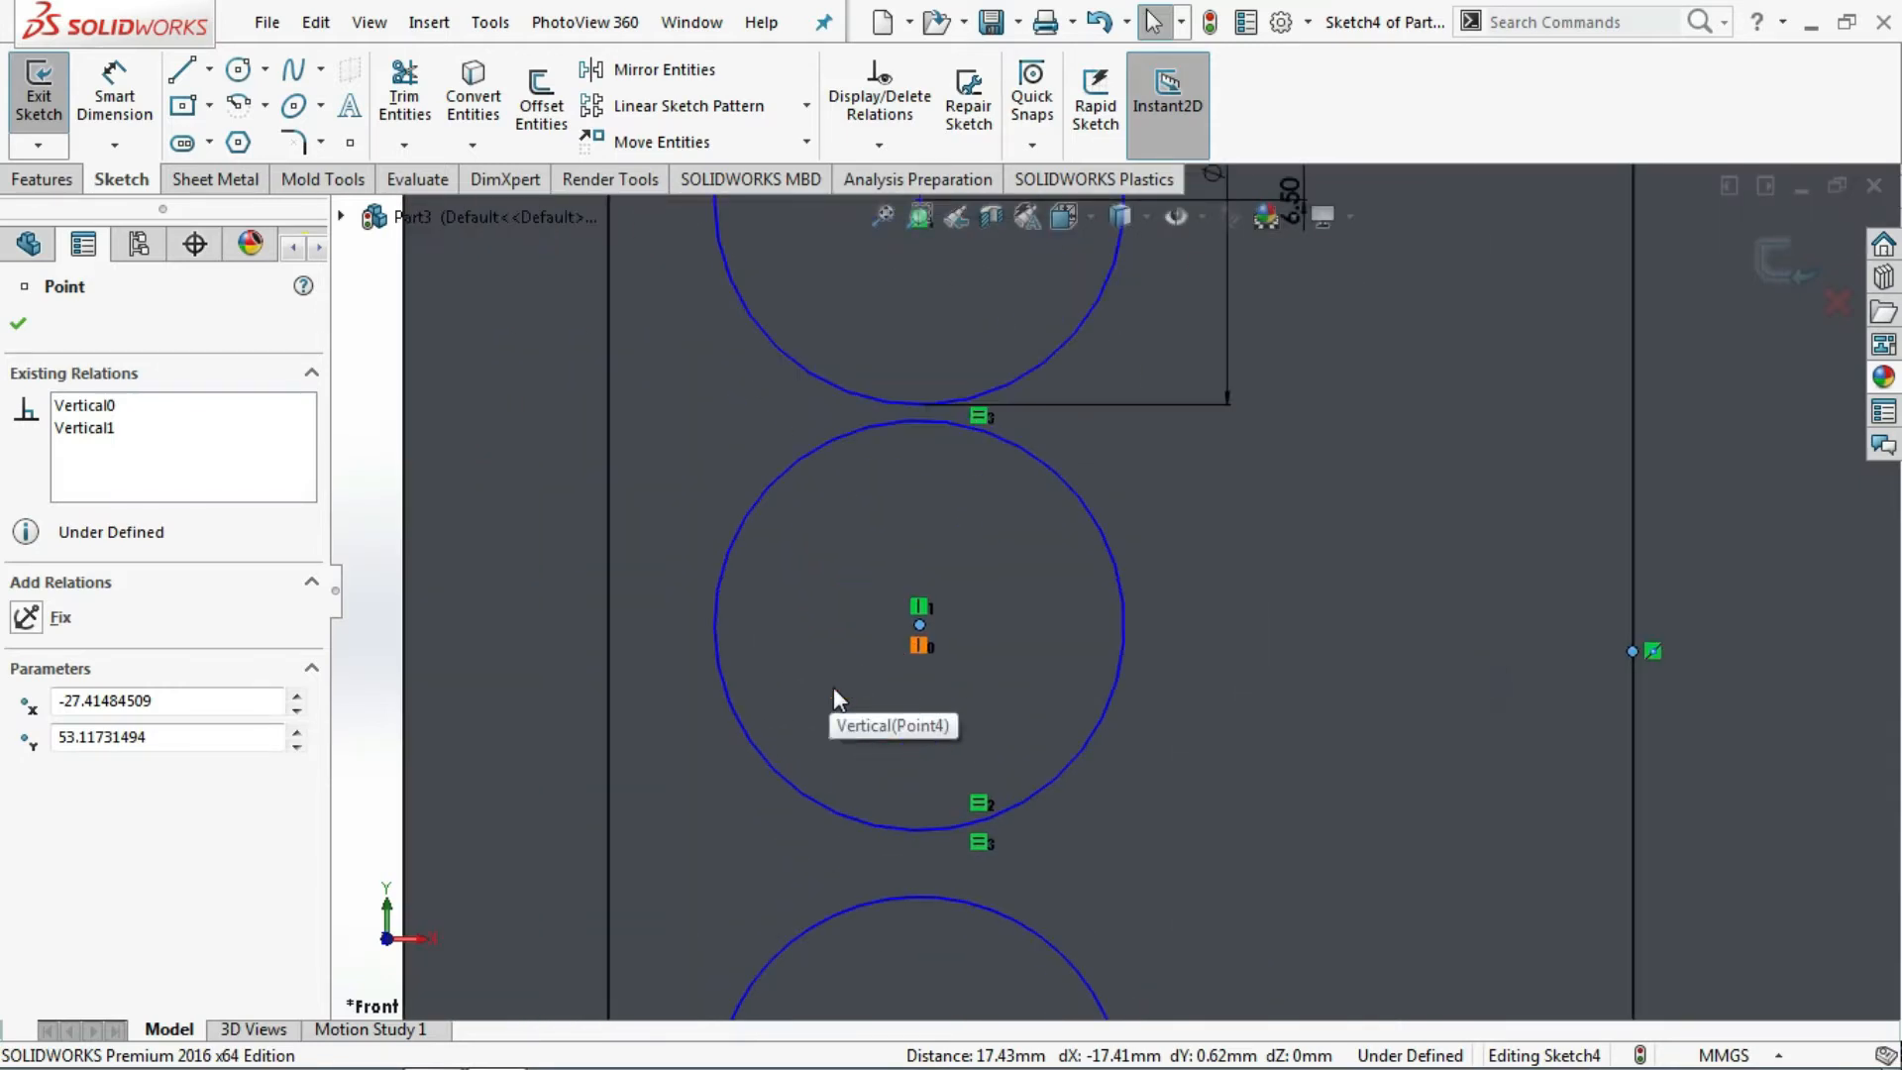
{"action": "left_click", "coordinate": [1123, 685]}
{"action": "key", "text": "Delete"}
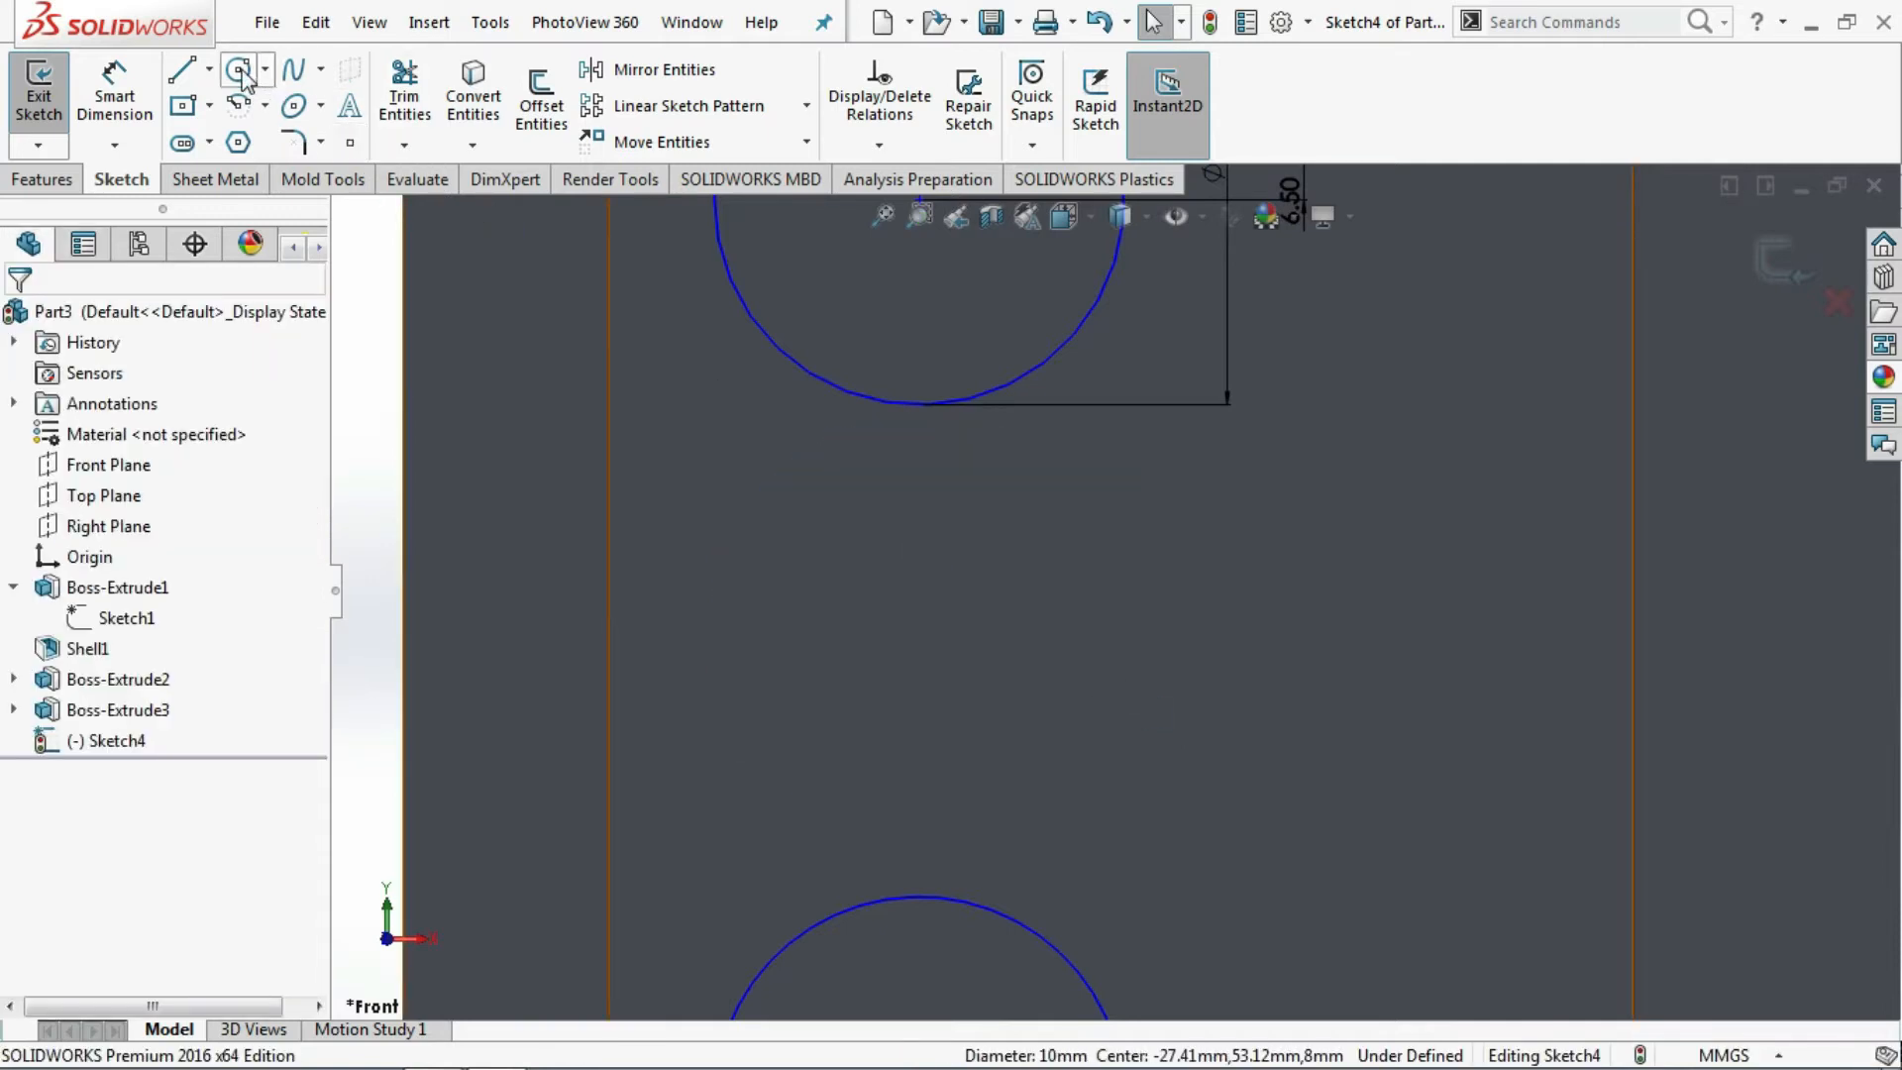
- Sketch a circle about 6.4 mm in diameter between the two remaining circles, centred in their column and level with the pad side edge's midpoint
{"action": "left_click", "coordinate": [239, 70]}
{"action": "scroll", "coordinate": [701, 639], "scroll_direction": "up", "scroll_amount": 3}
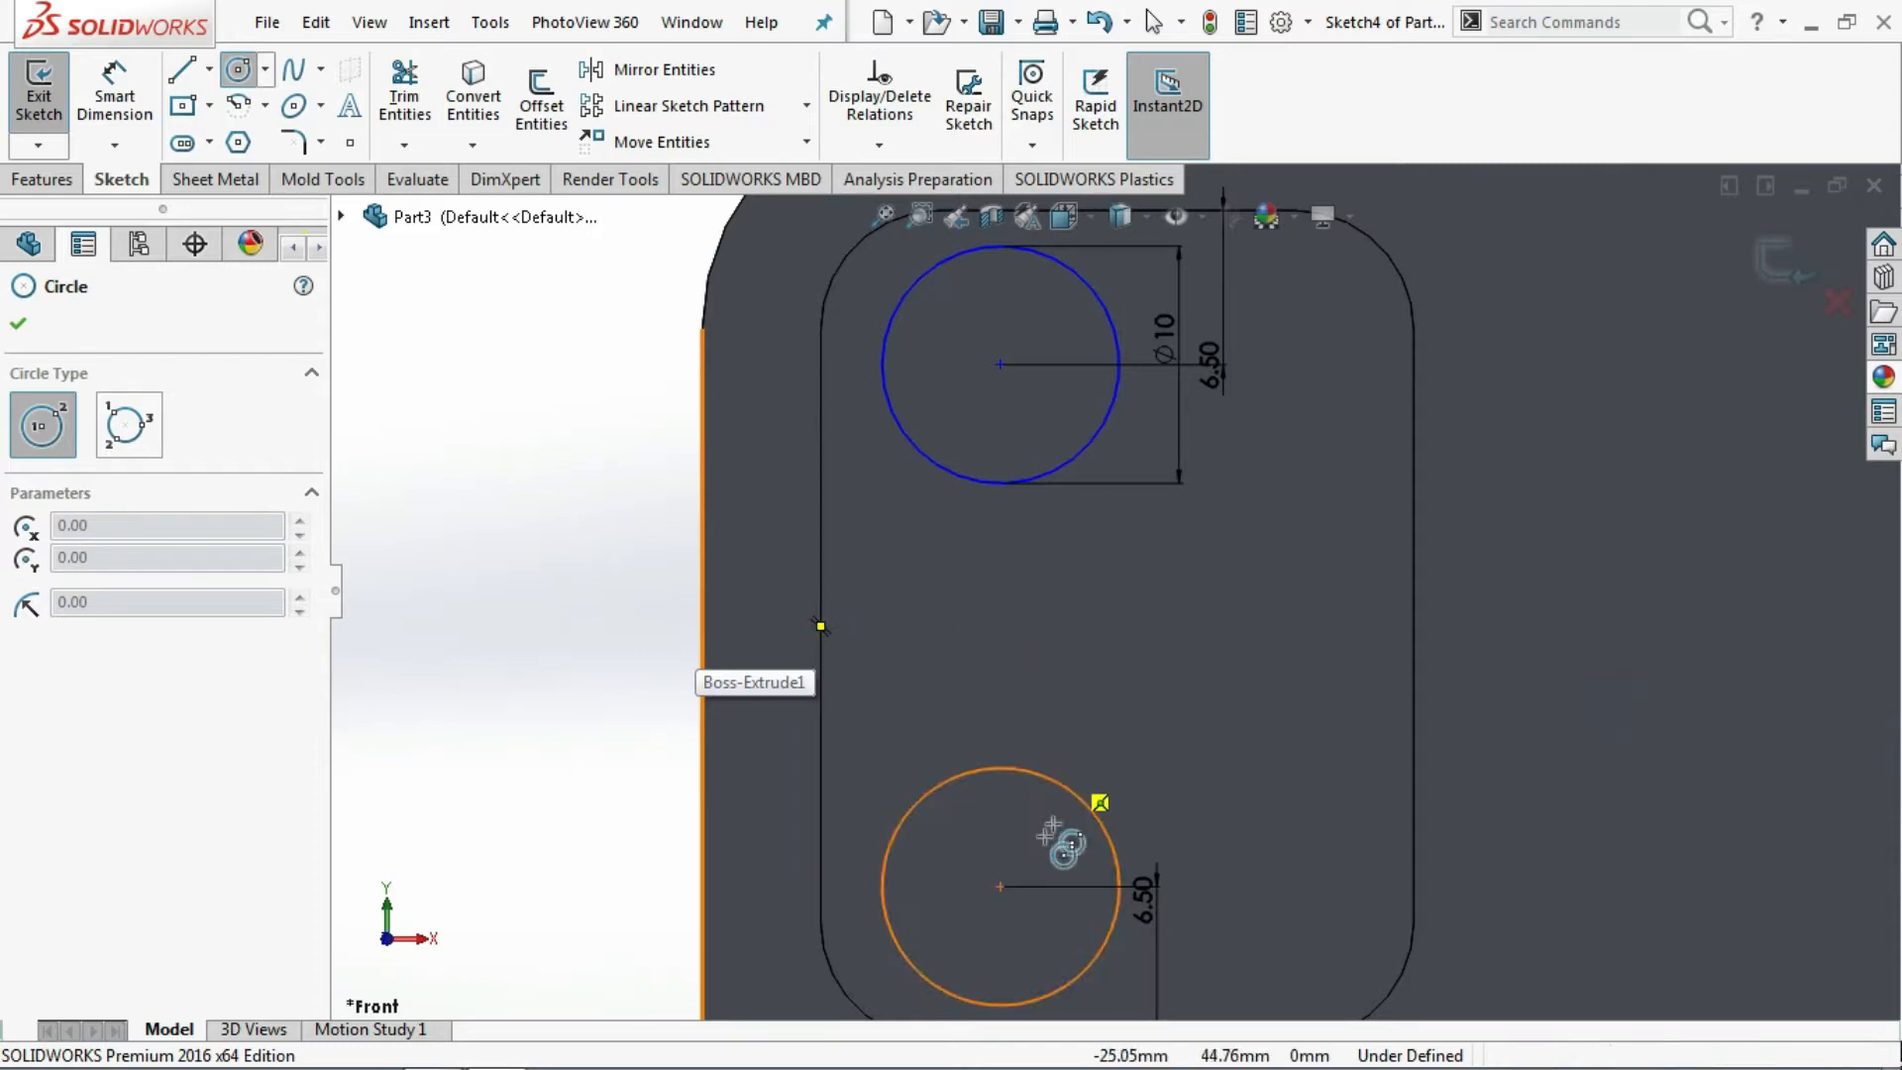
{"action": "left_click", "coordinate": [1001, 625]}
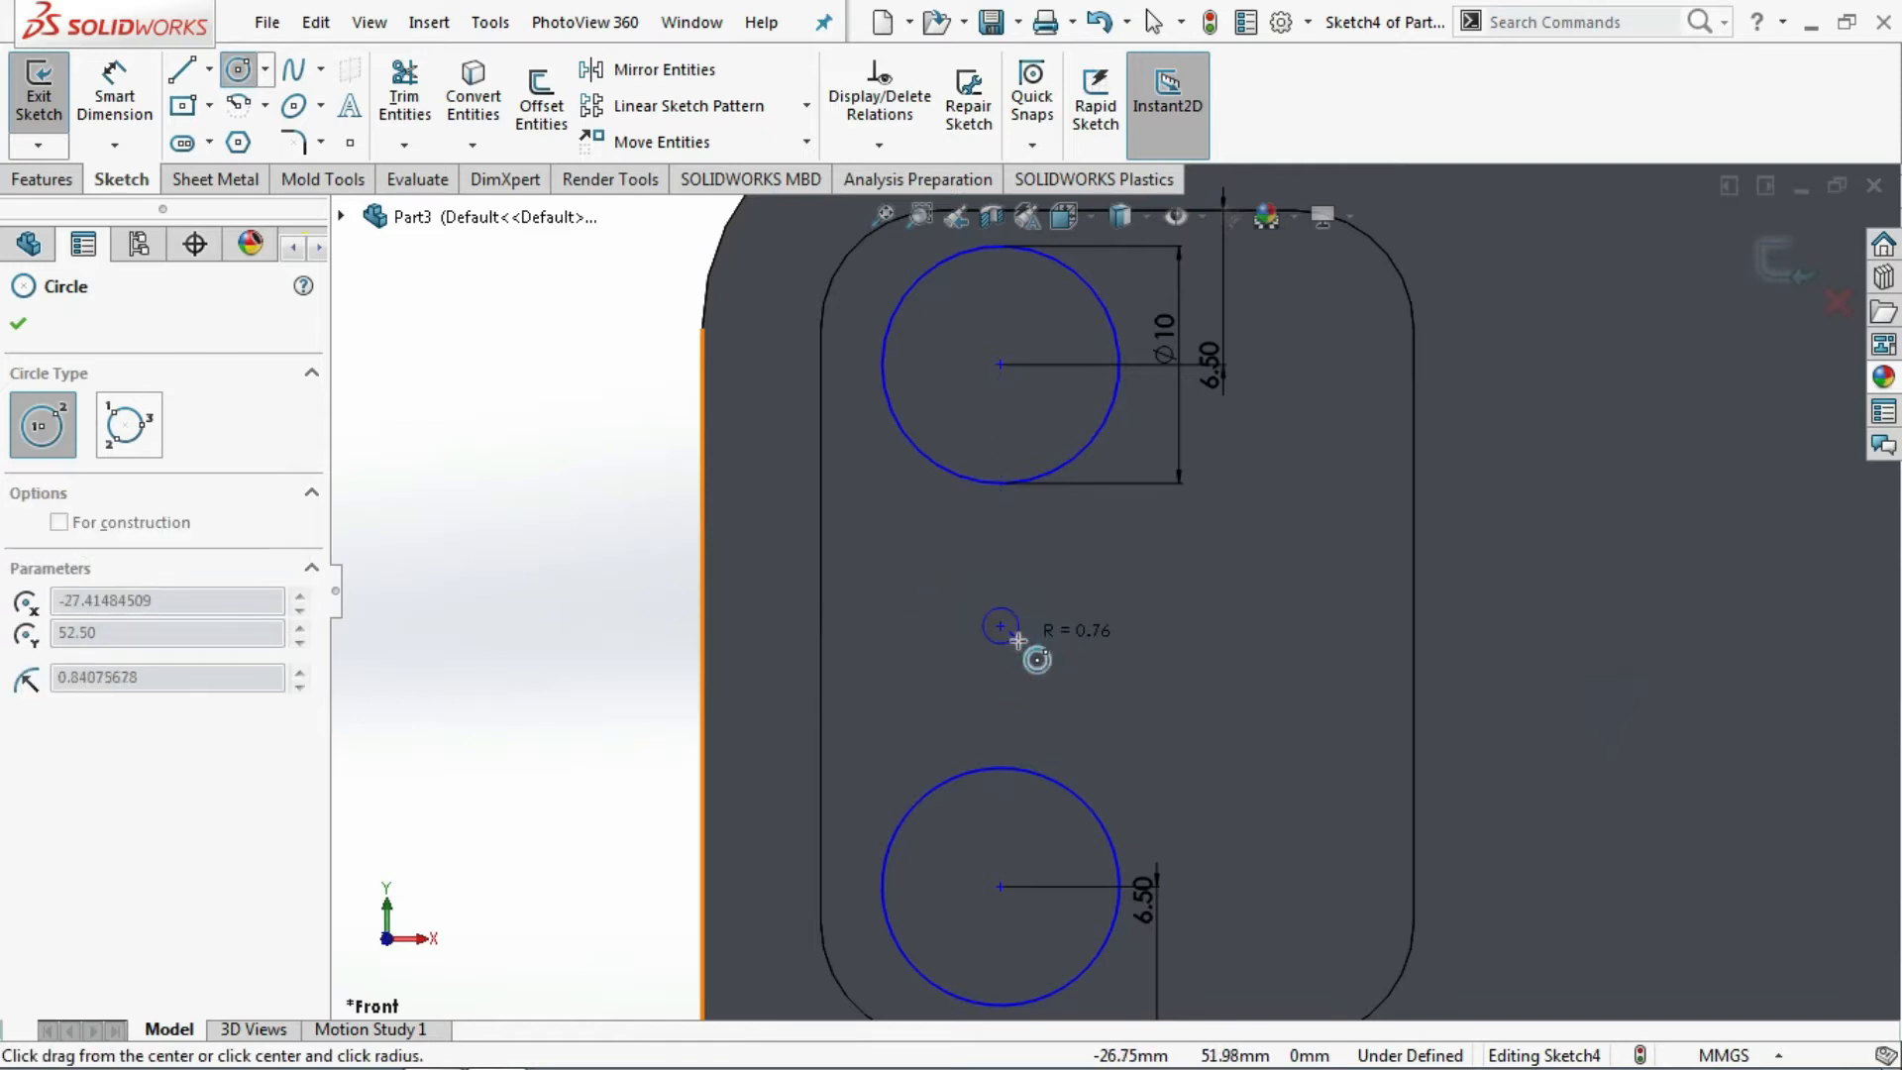
{"action": "left_click", "coordinate": [1056, 681]}
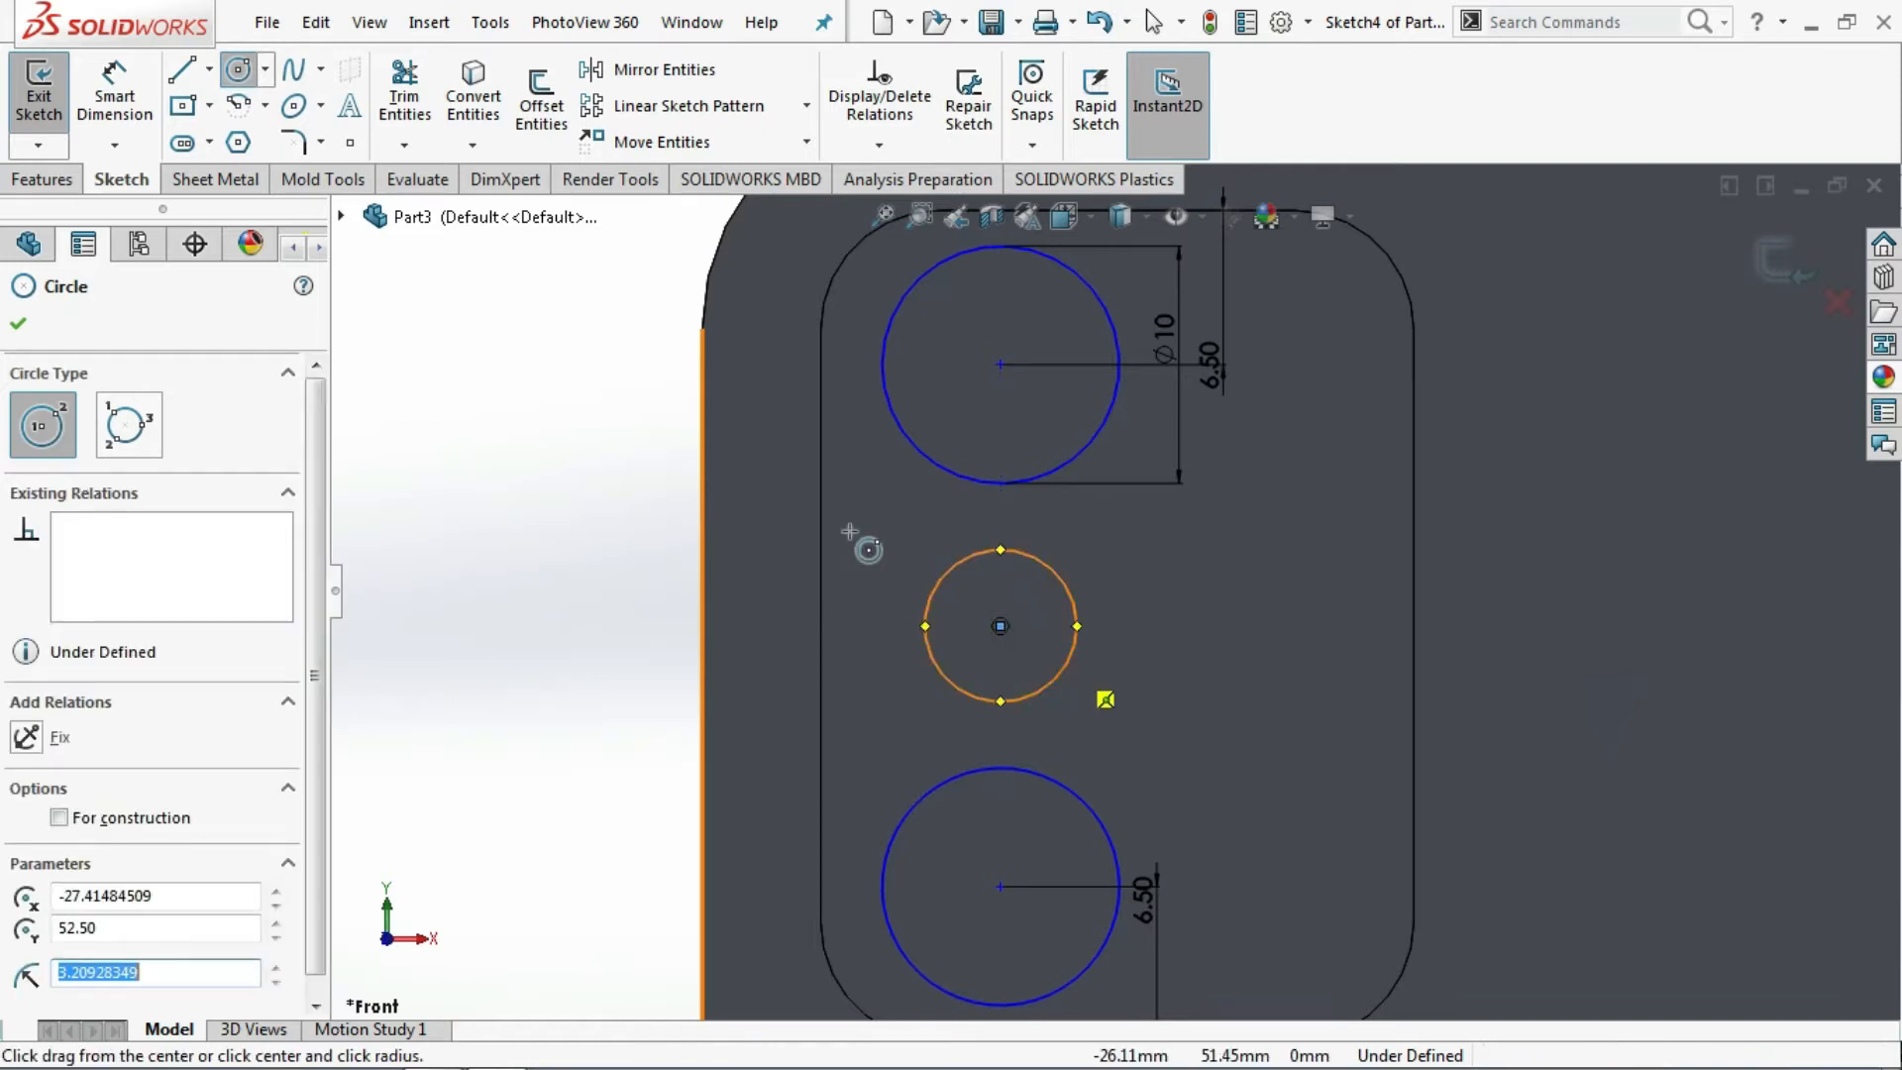
- Dimension the new middle circle's diameter at 10 mm
{"action": "left_click", "coordinate": [114, 80]}
{"action": "left_click", "coordinate": [1074, 602]}
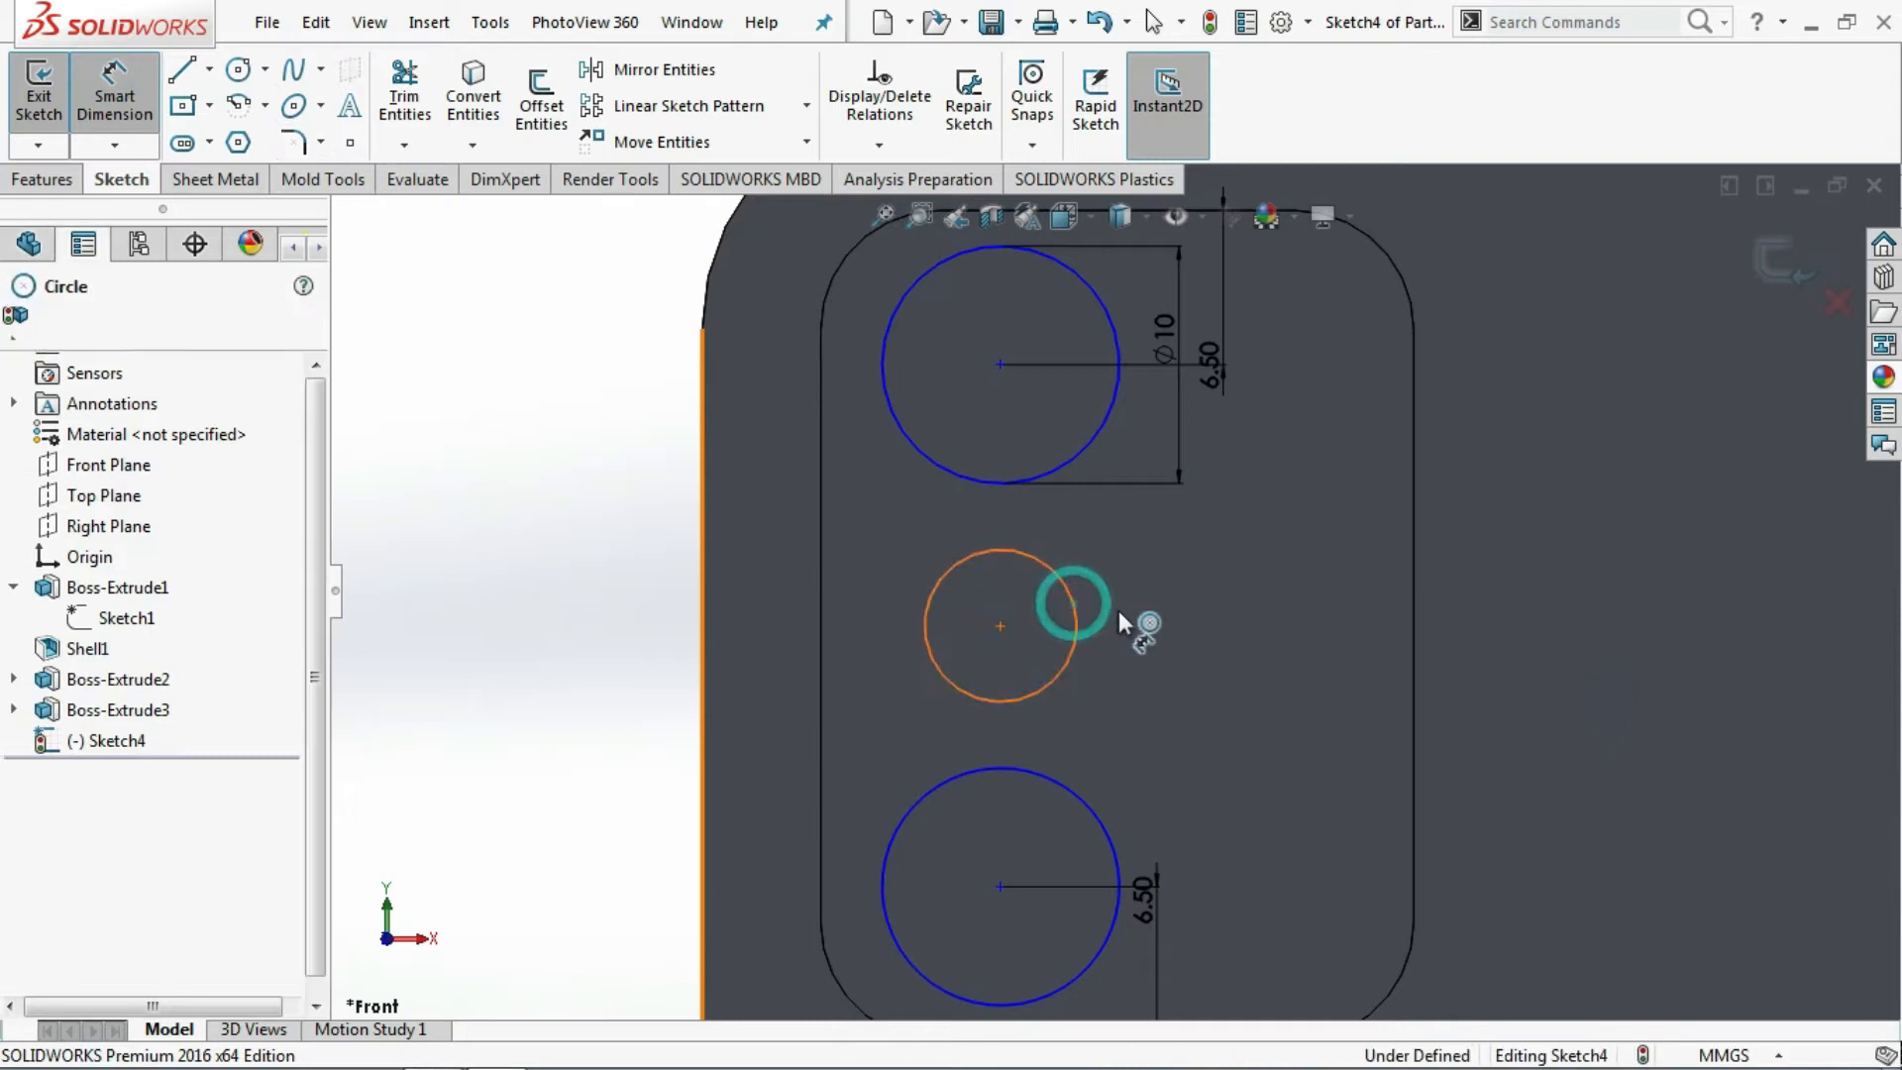
{"action": "left_click", "coordinate": [1126, 614]}
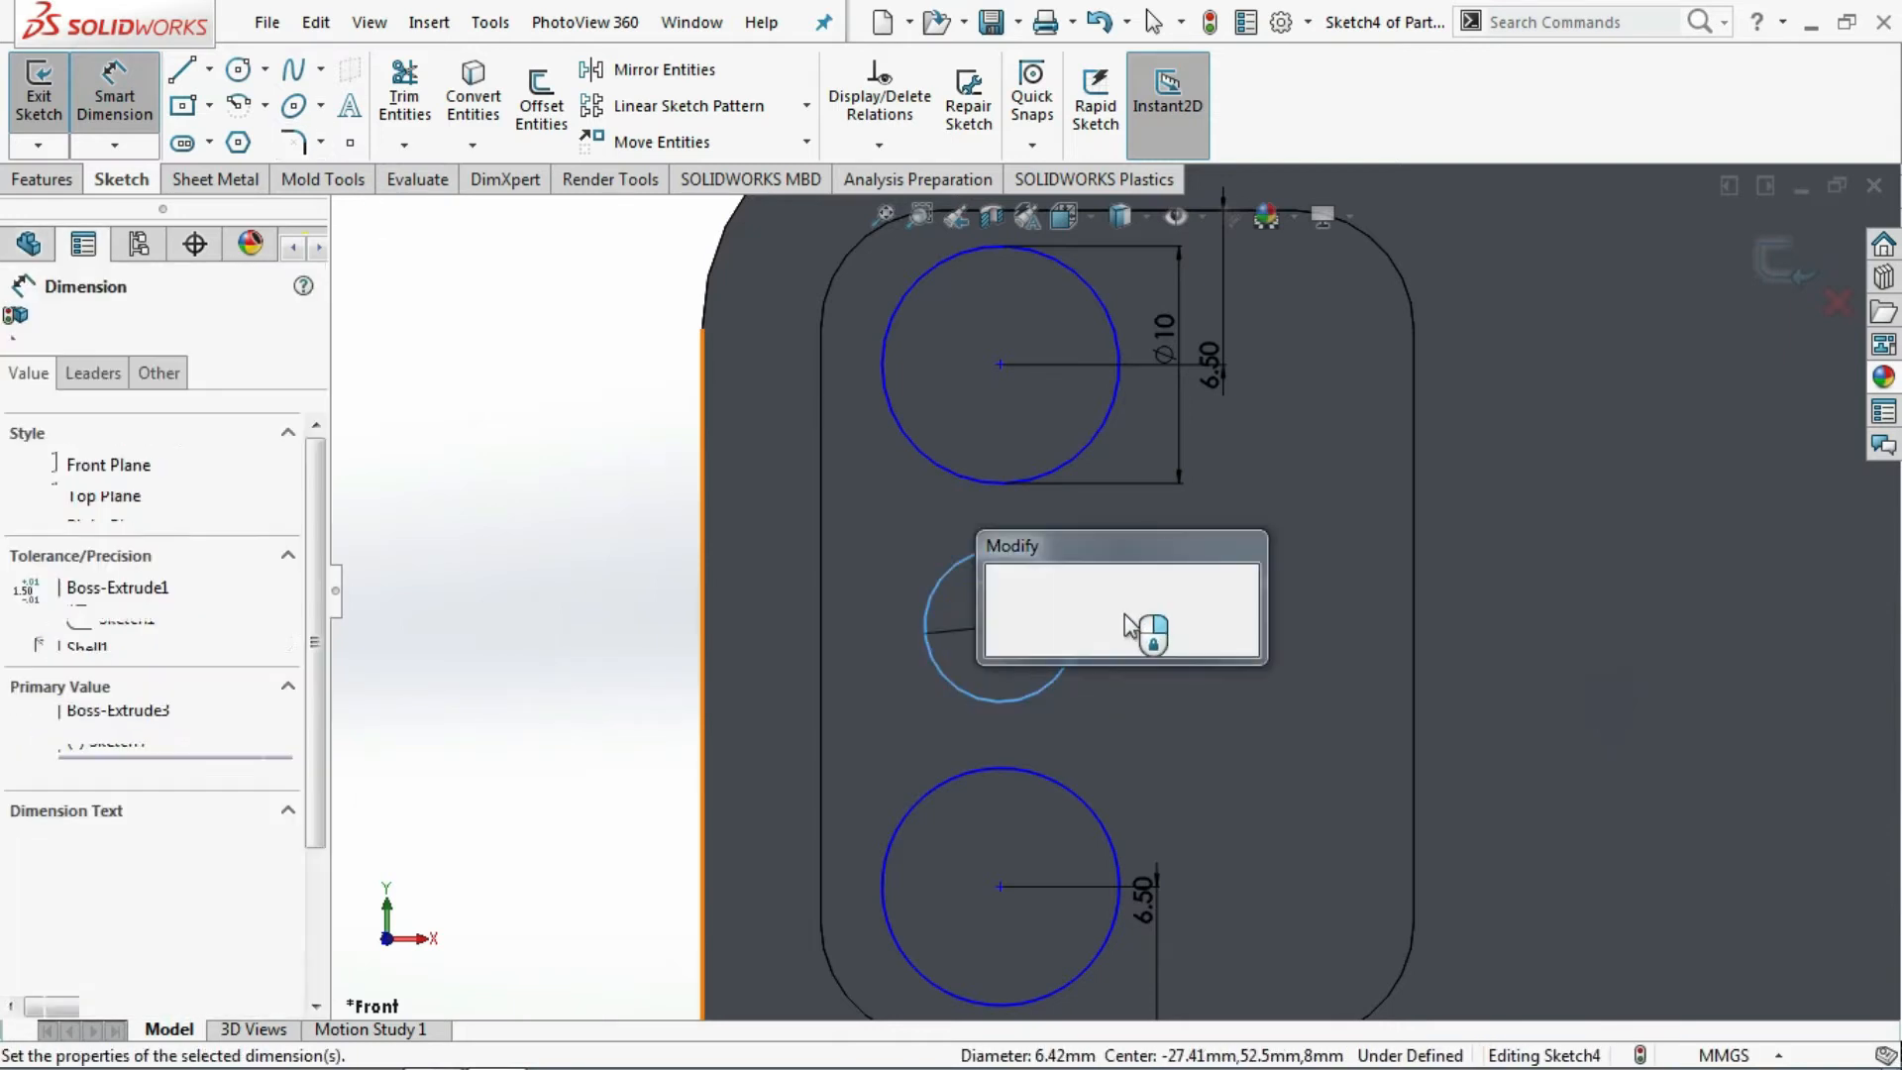
{"action": "type", "text": "10"}
{"action": "key", "text": "Return"}
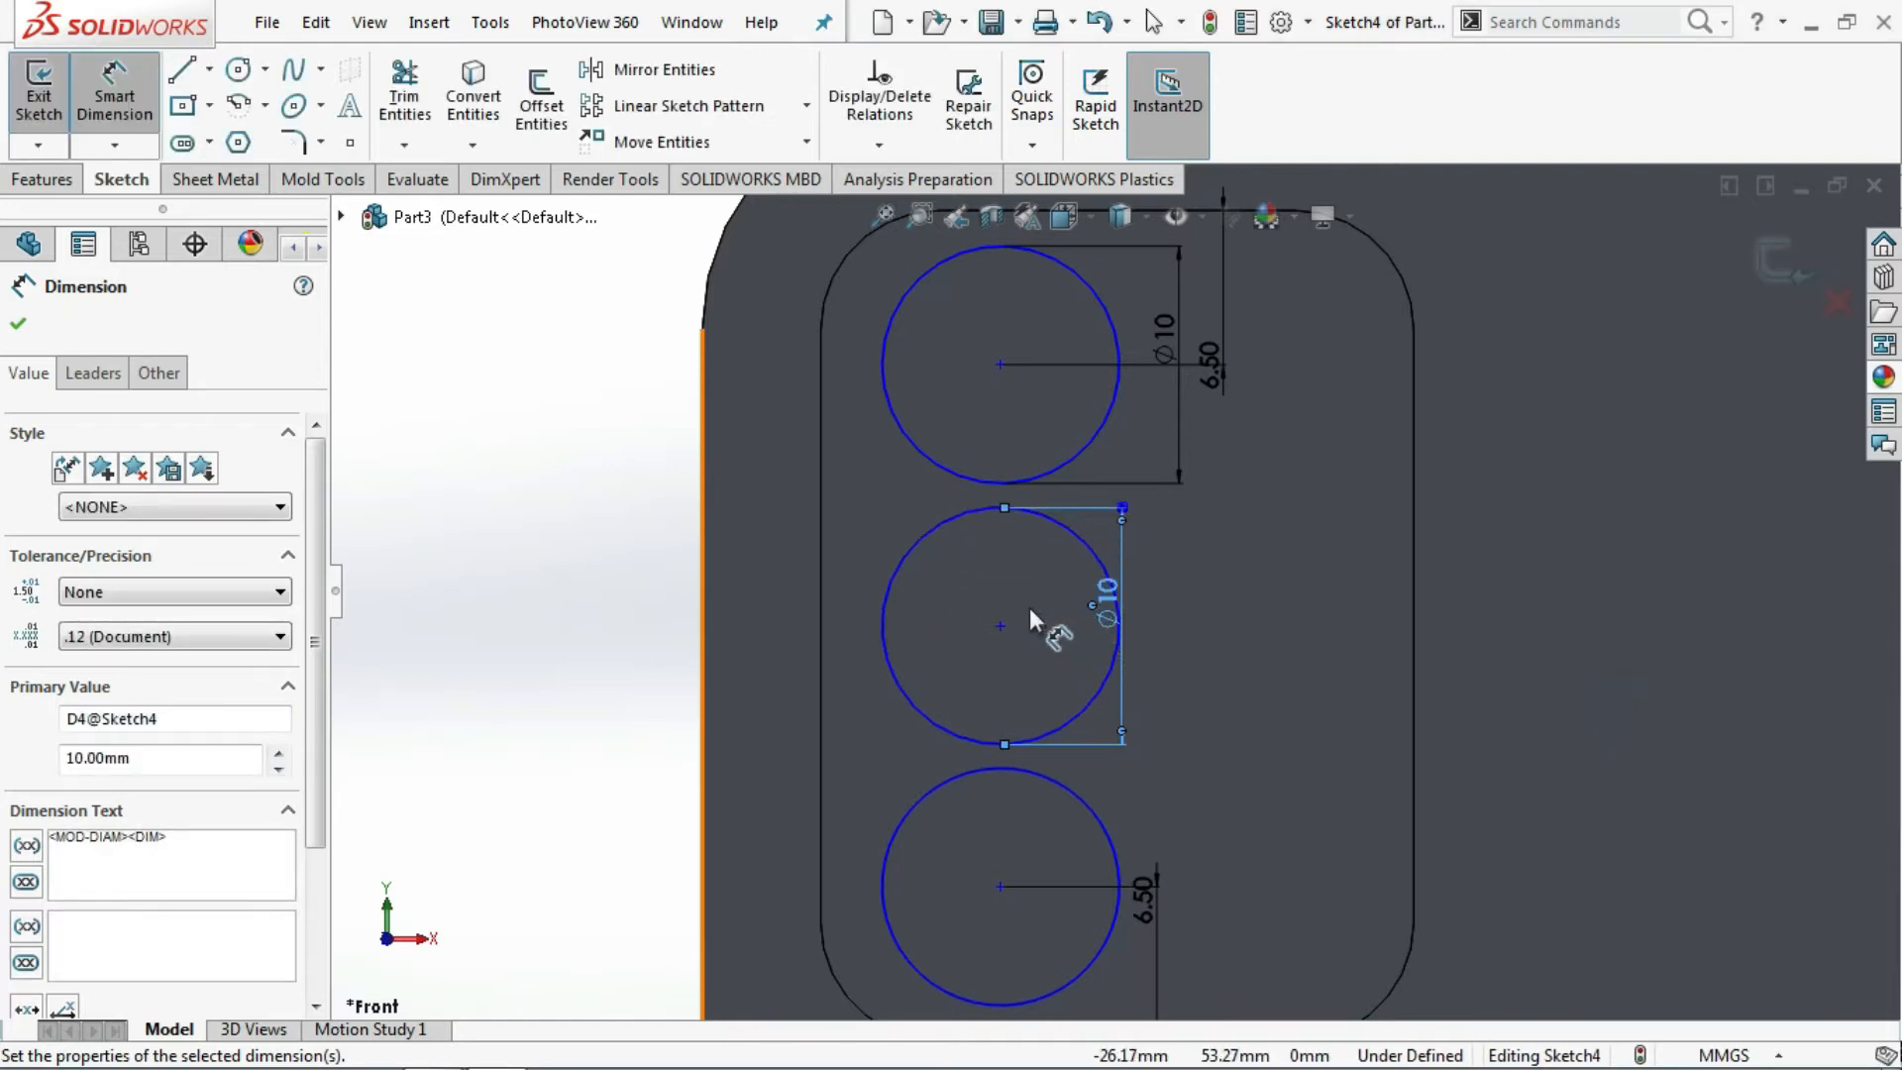
- Sketch a small circle to the right of the uppermost circle, level with its centre, and dimension its diameter at 5 mm
{"action": "scroll", "coordinate": [1030, 606], "scroll_direction": "up", "scroll_amount": 1}
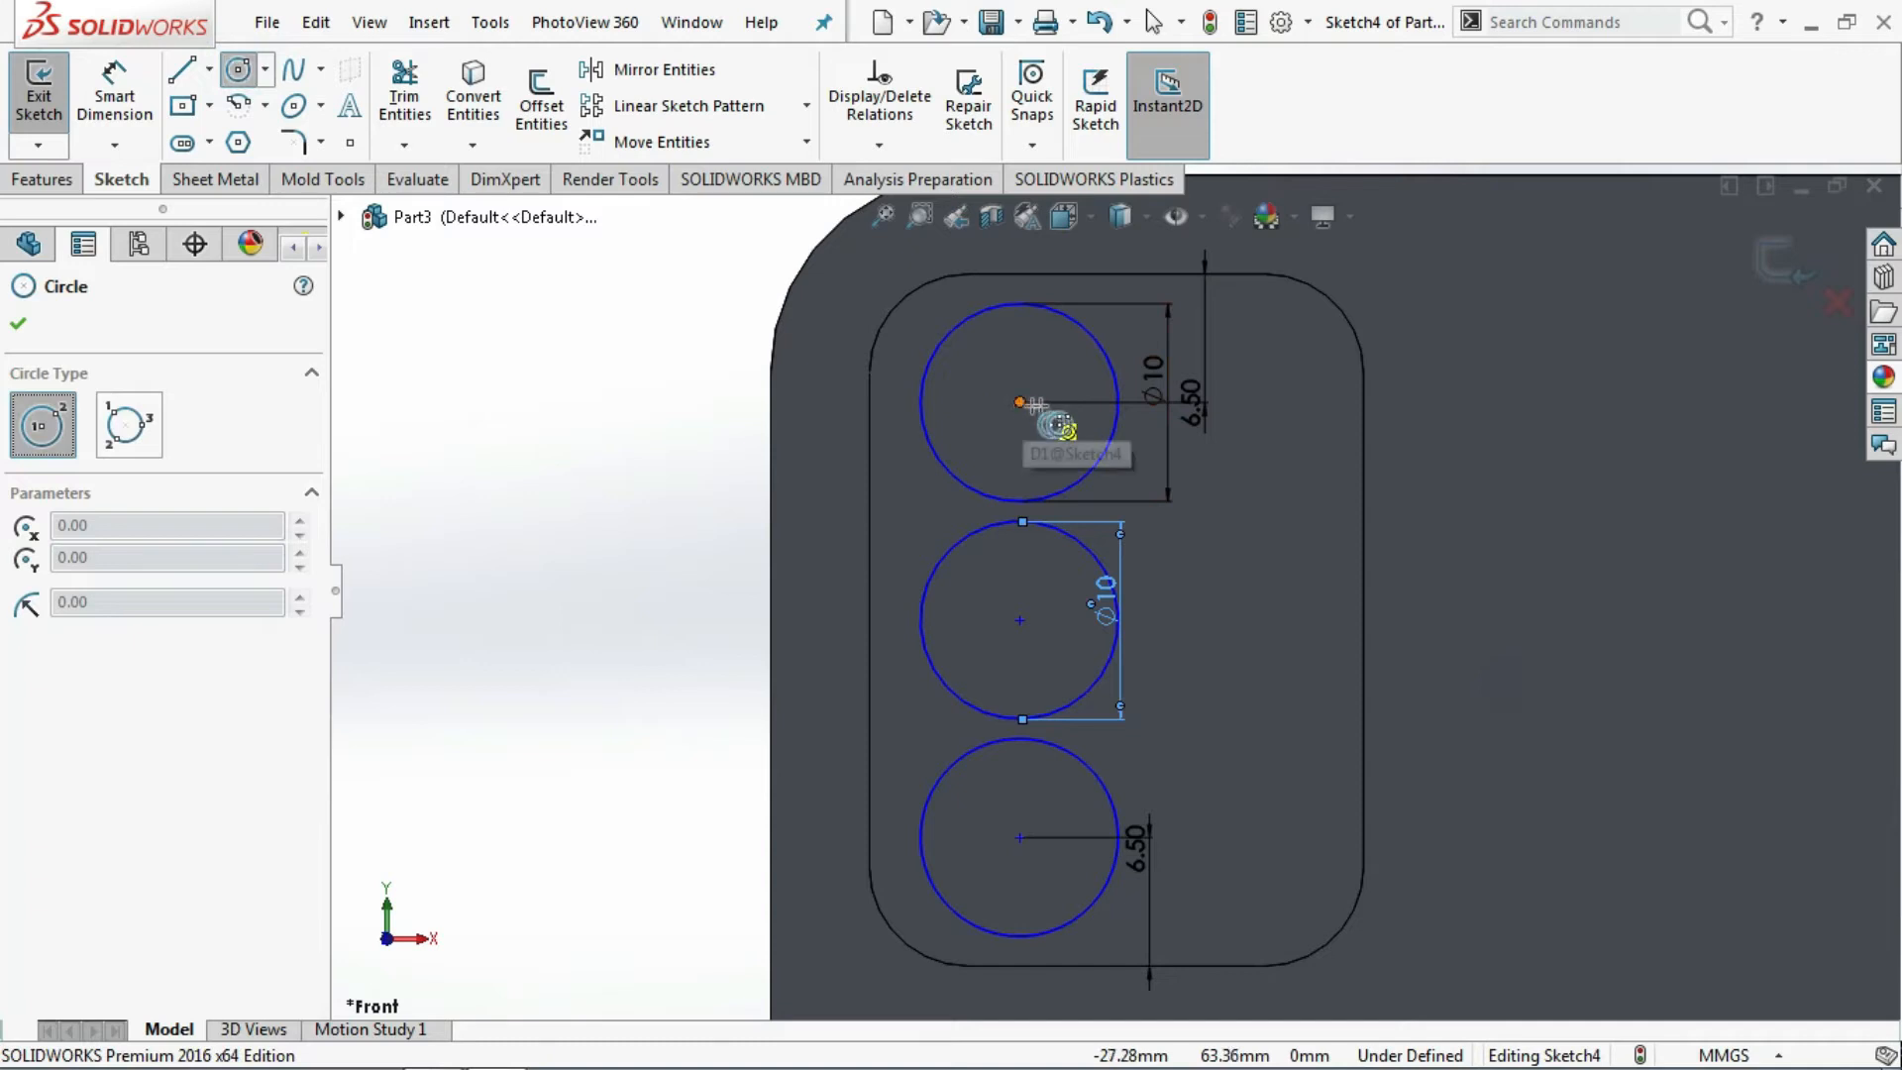
{"action": "left_click", "coordinate": [1226, 401]}
{"action": "left_click", "coordinate": [1250, 428]}
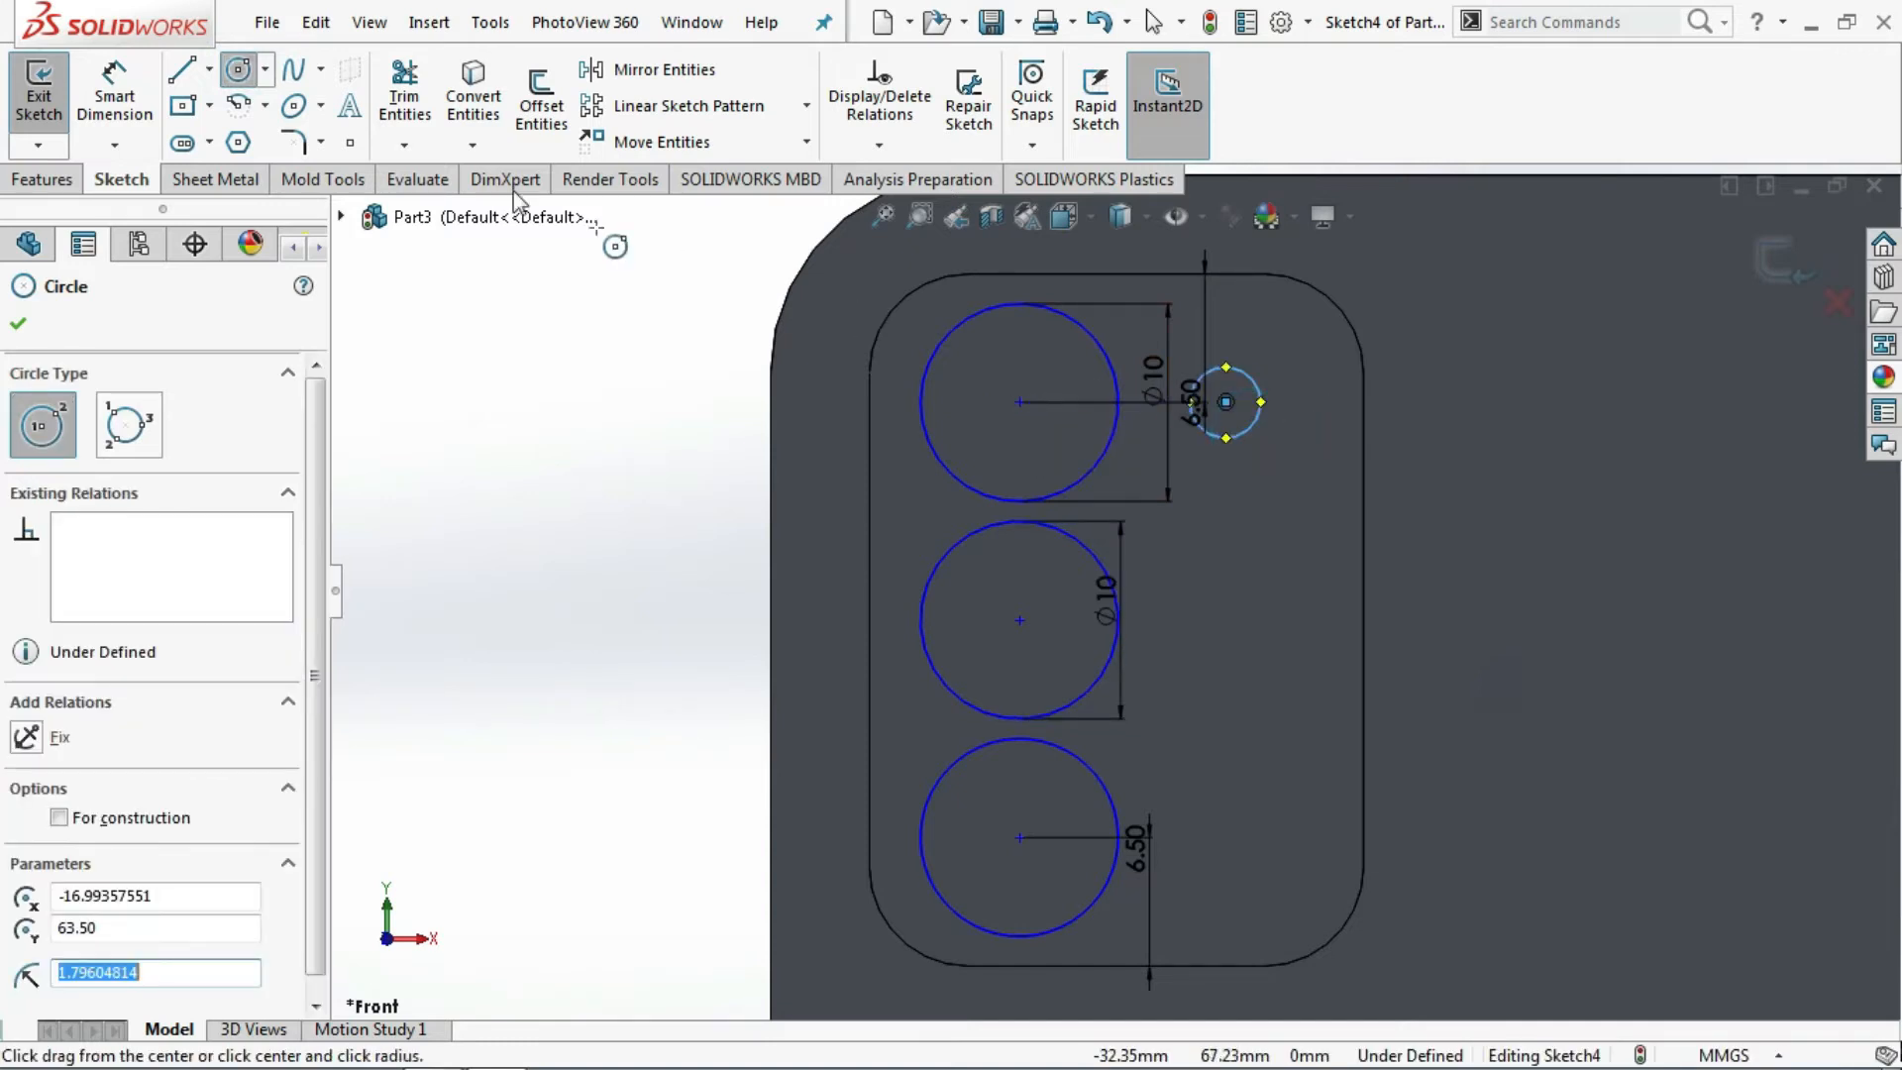
{"action": "left_click", "coordinate": [1256, 429]}
{"action": "left_click", "coordinate": [1290, 483]}
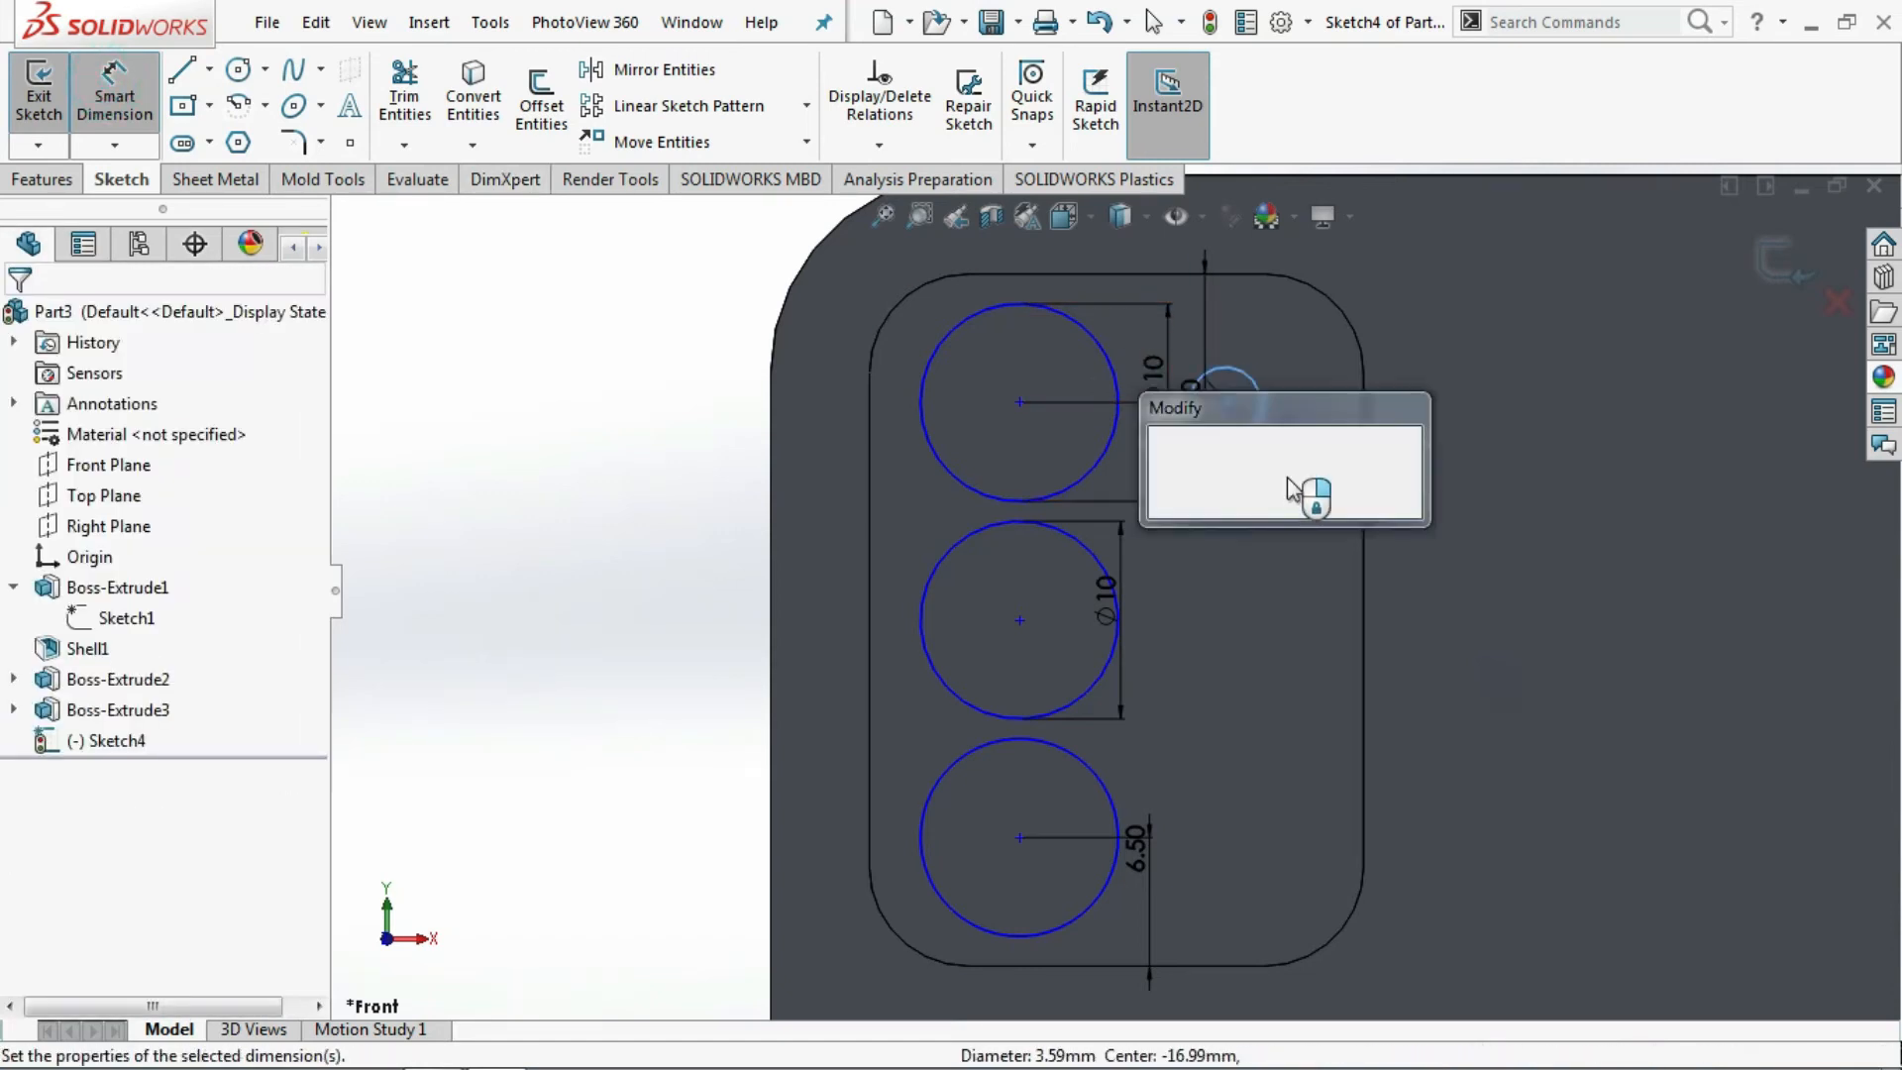
{"action": "key", "text": "Return"}
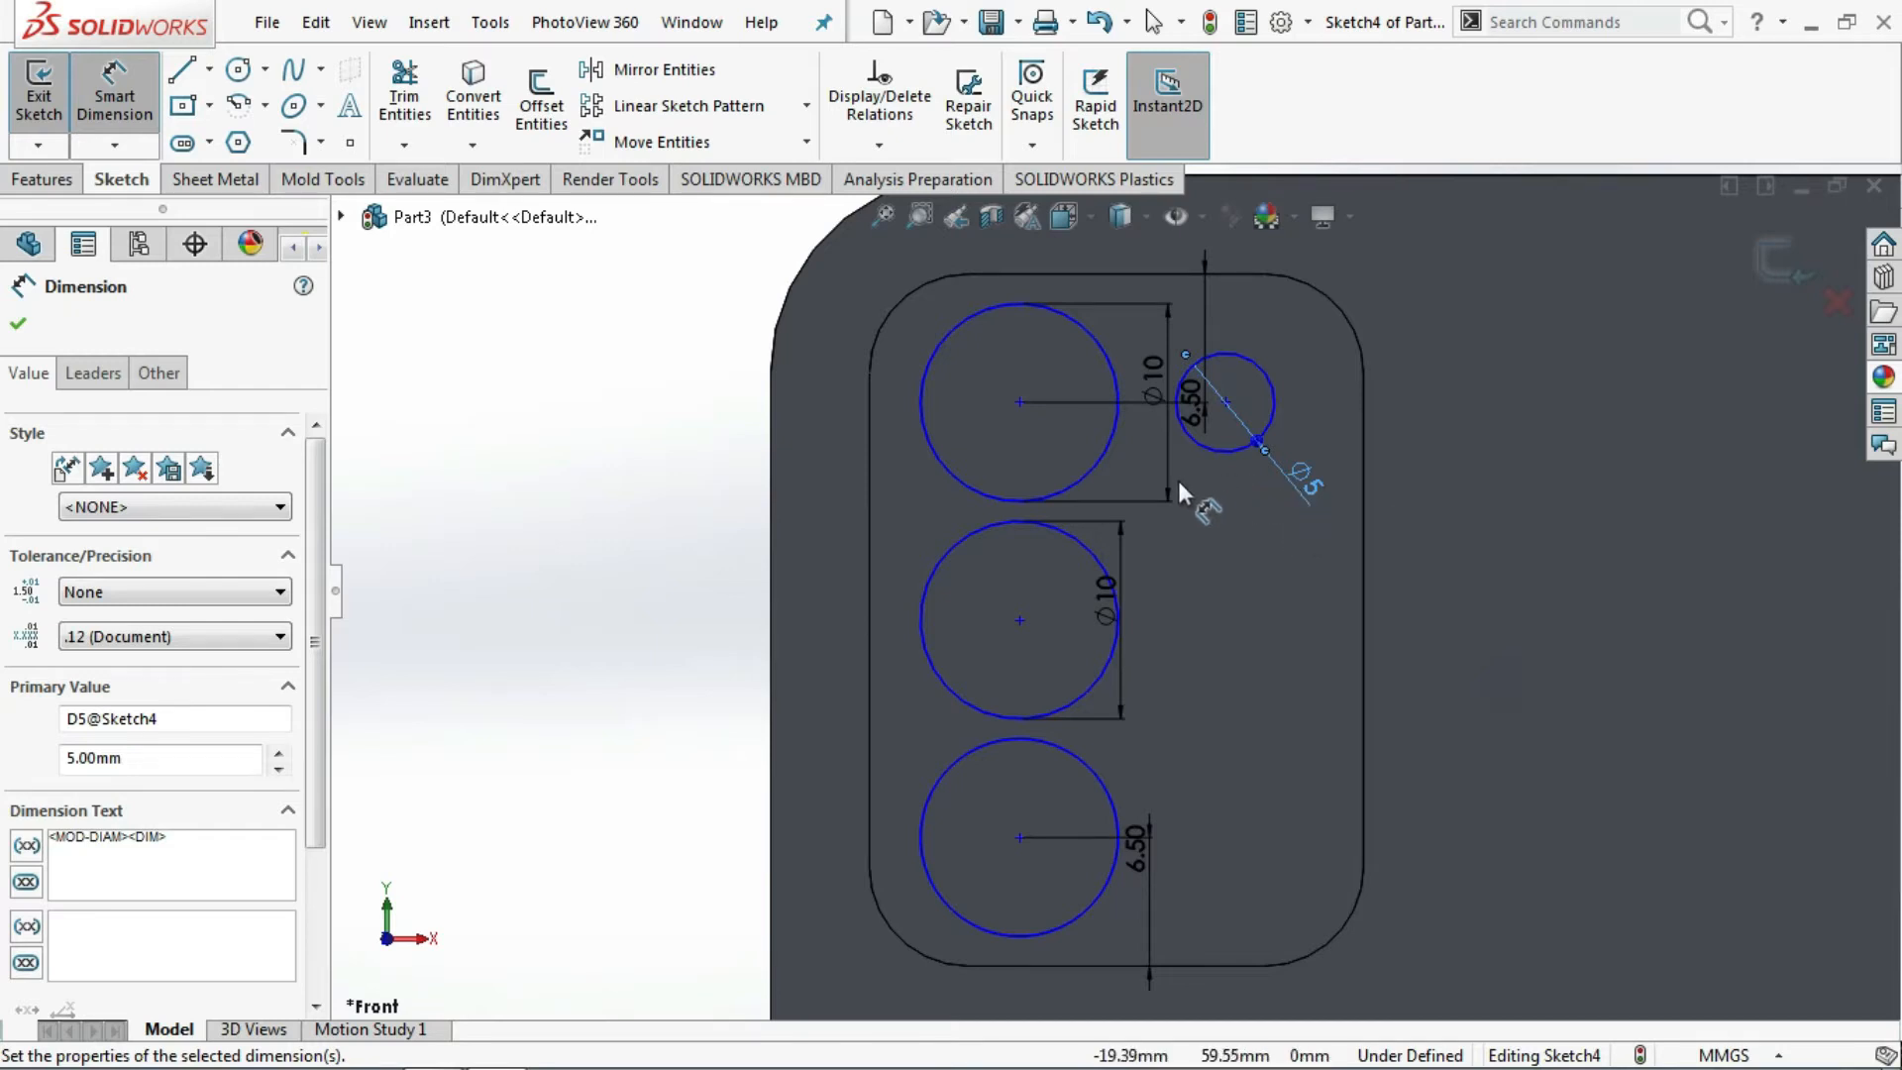
- Dimension the uppermost circle's centre 8 mm from the raised pad's left straight edge
{"action": "scroll", "coordinate": [1174, 482], "scroll_direction": "down", "scroll_amount": 3}
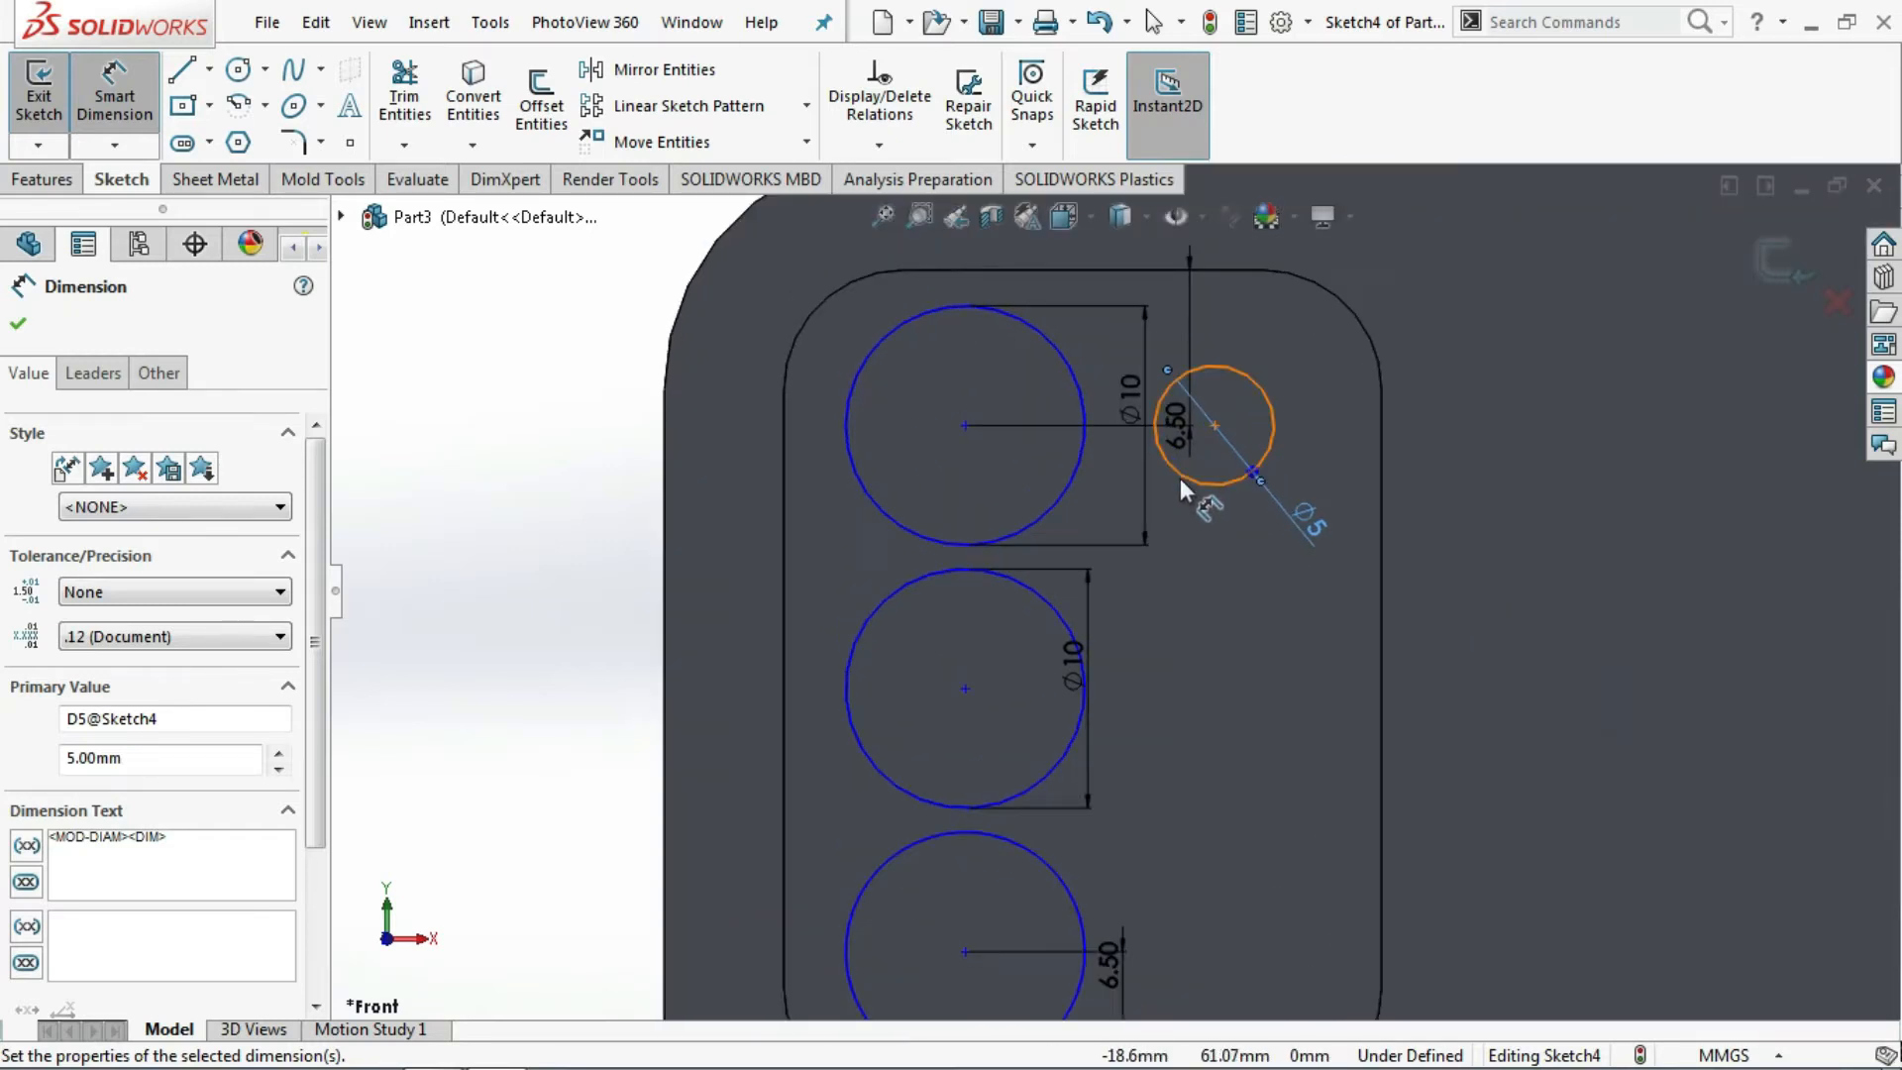
{"action": "scroll", "coordinate": [1179, 480], "scroll_direction": "up", "scroll_amount": 4}
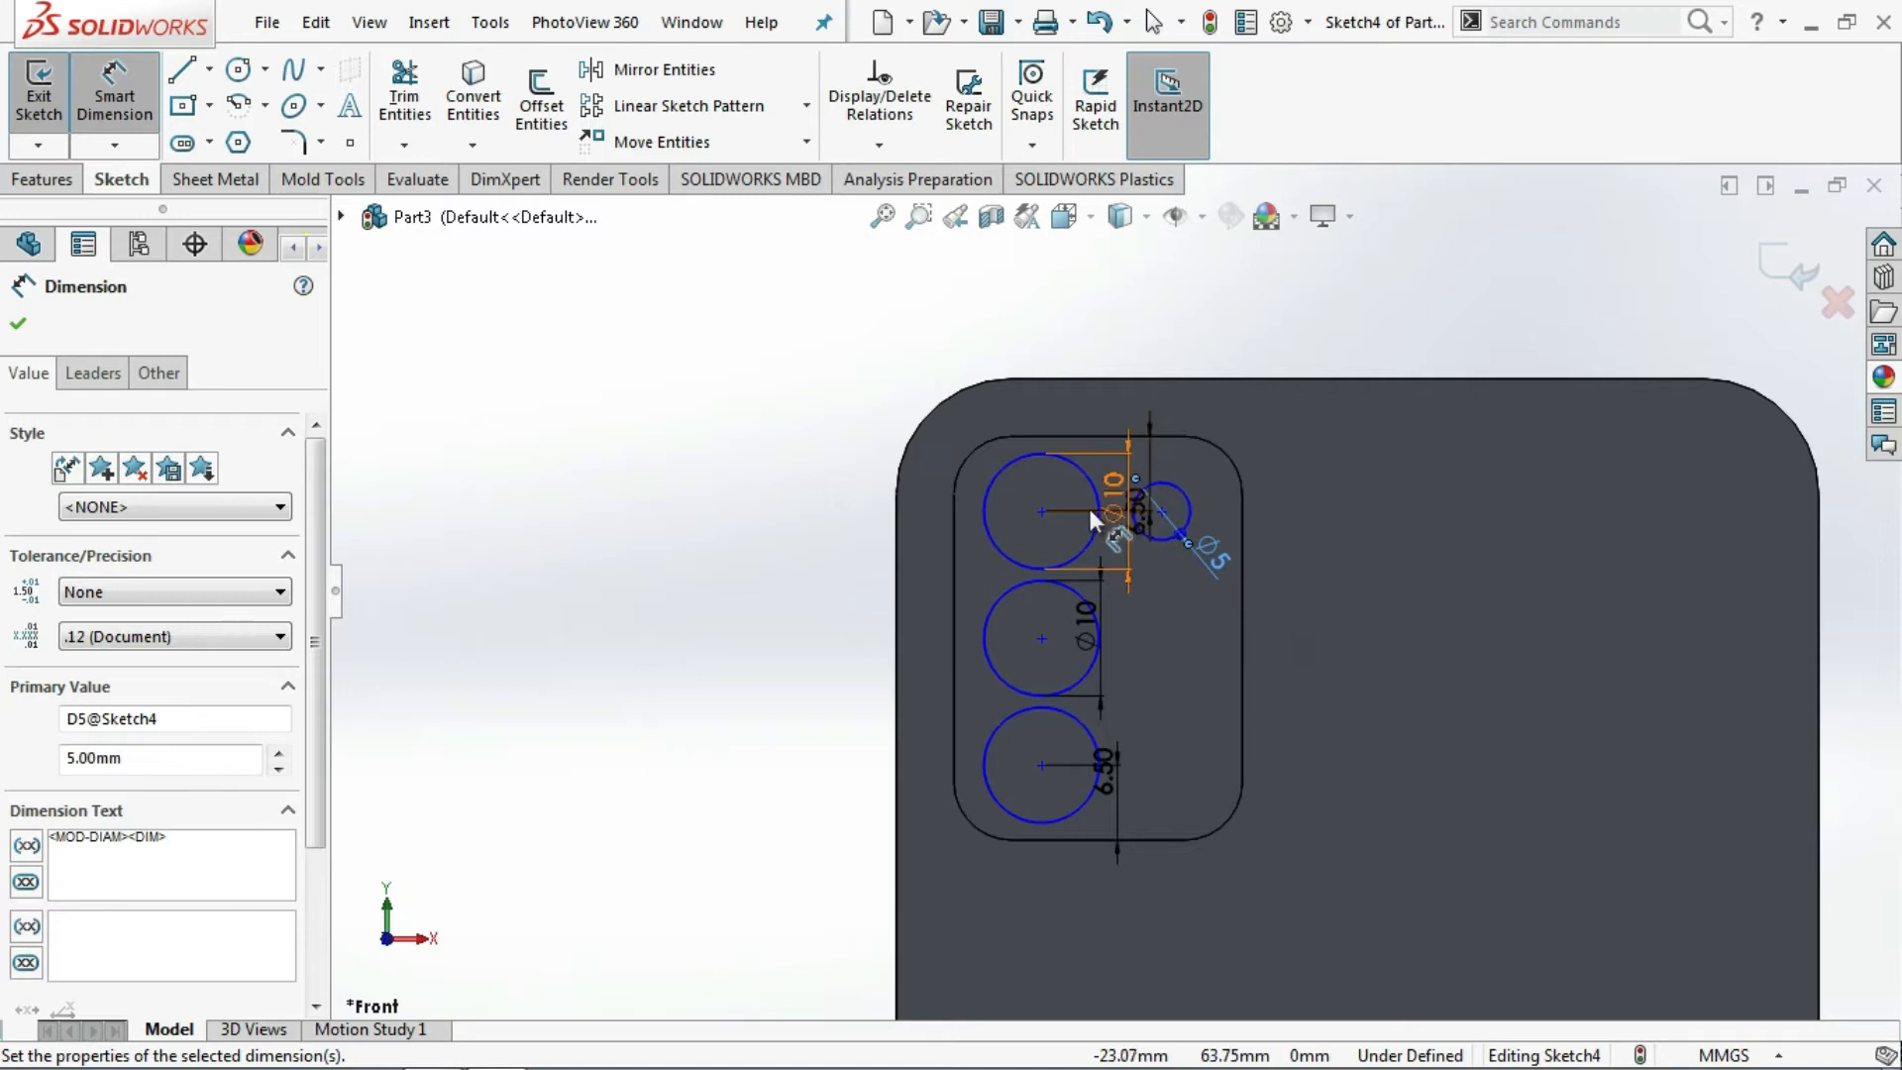
{"action": "scroll", "coordinate": [1089, 511], "scroll_direction": "down", "scroll_amount": 5}
{"action": "left_click", "coordinate": [998, 537]}
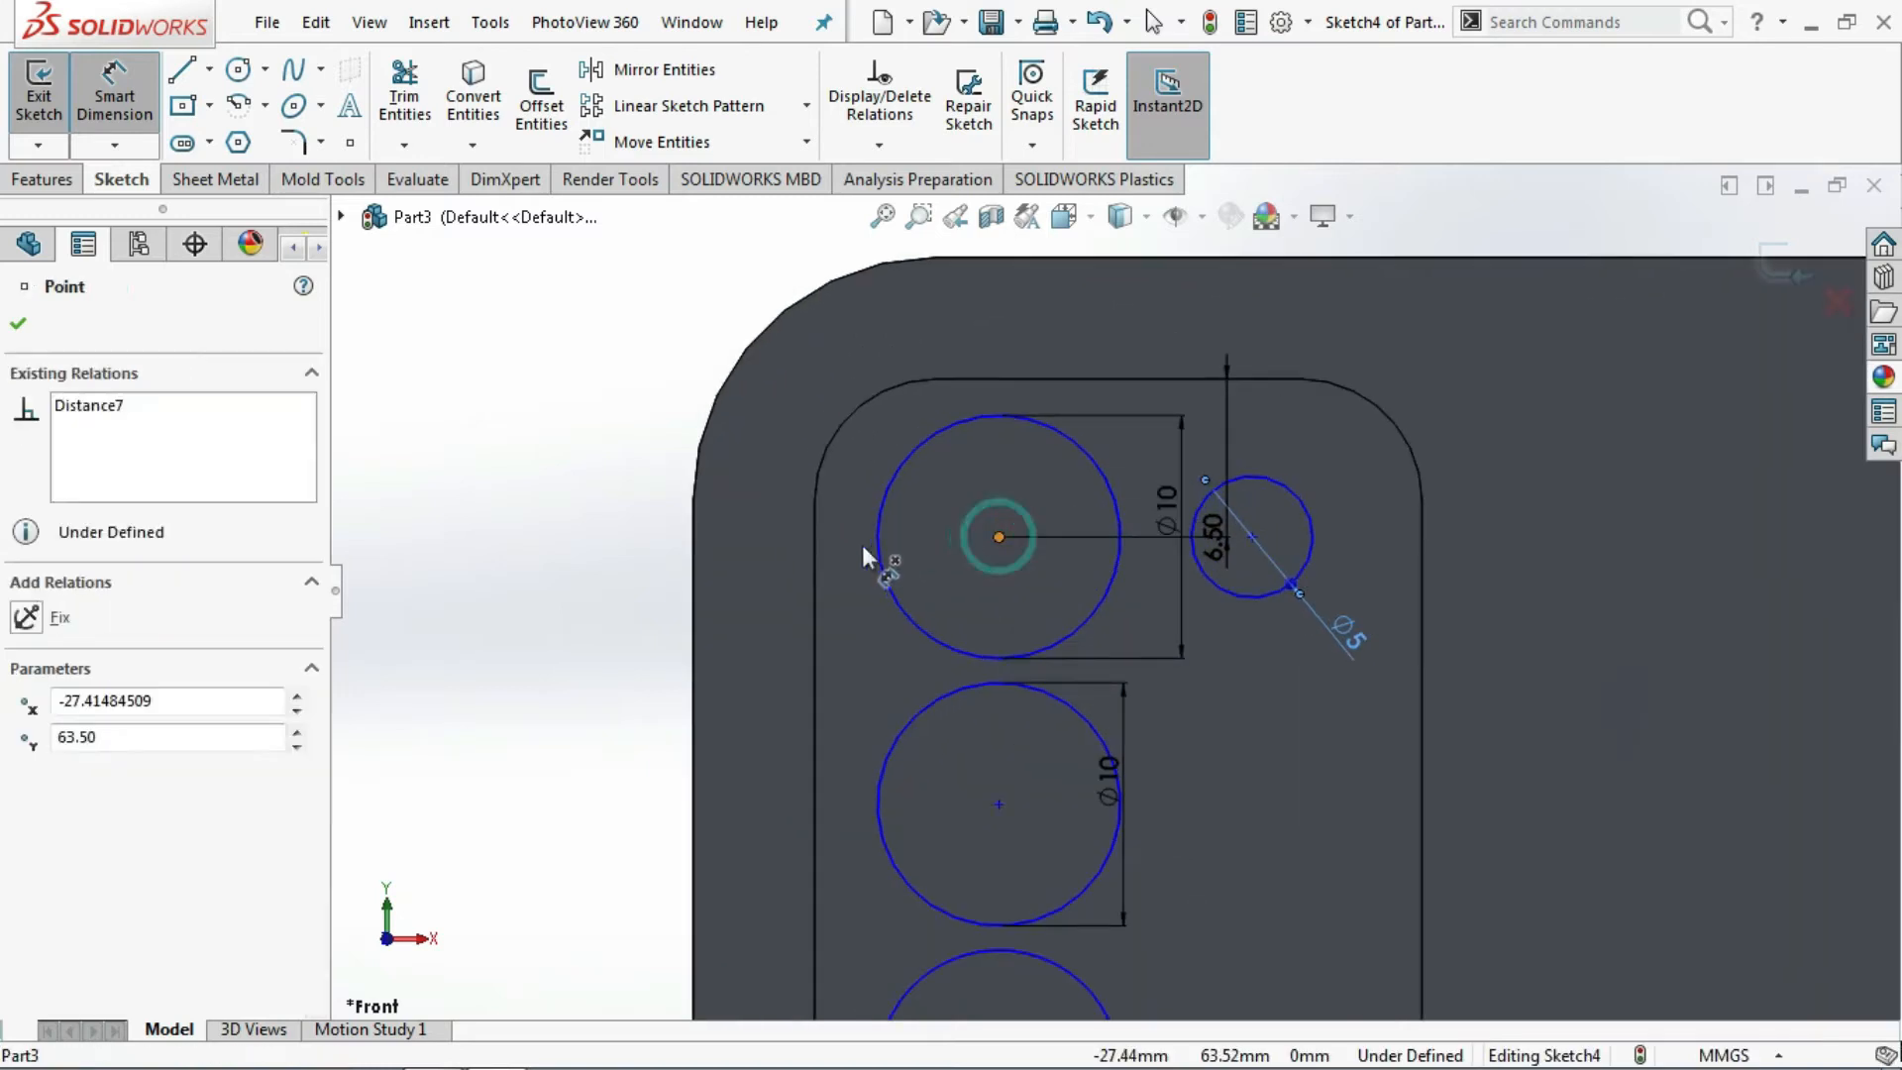
{"action": "left_click", "coordinate": [815, 555]}
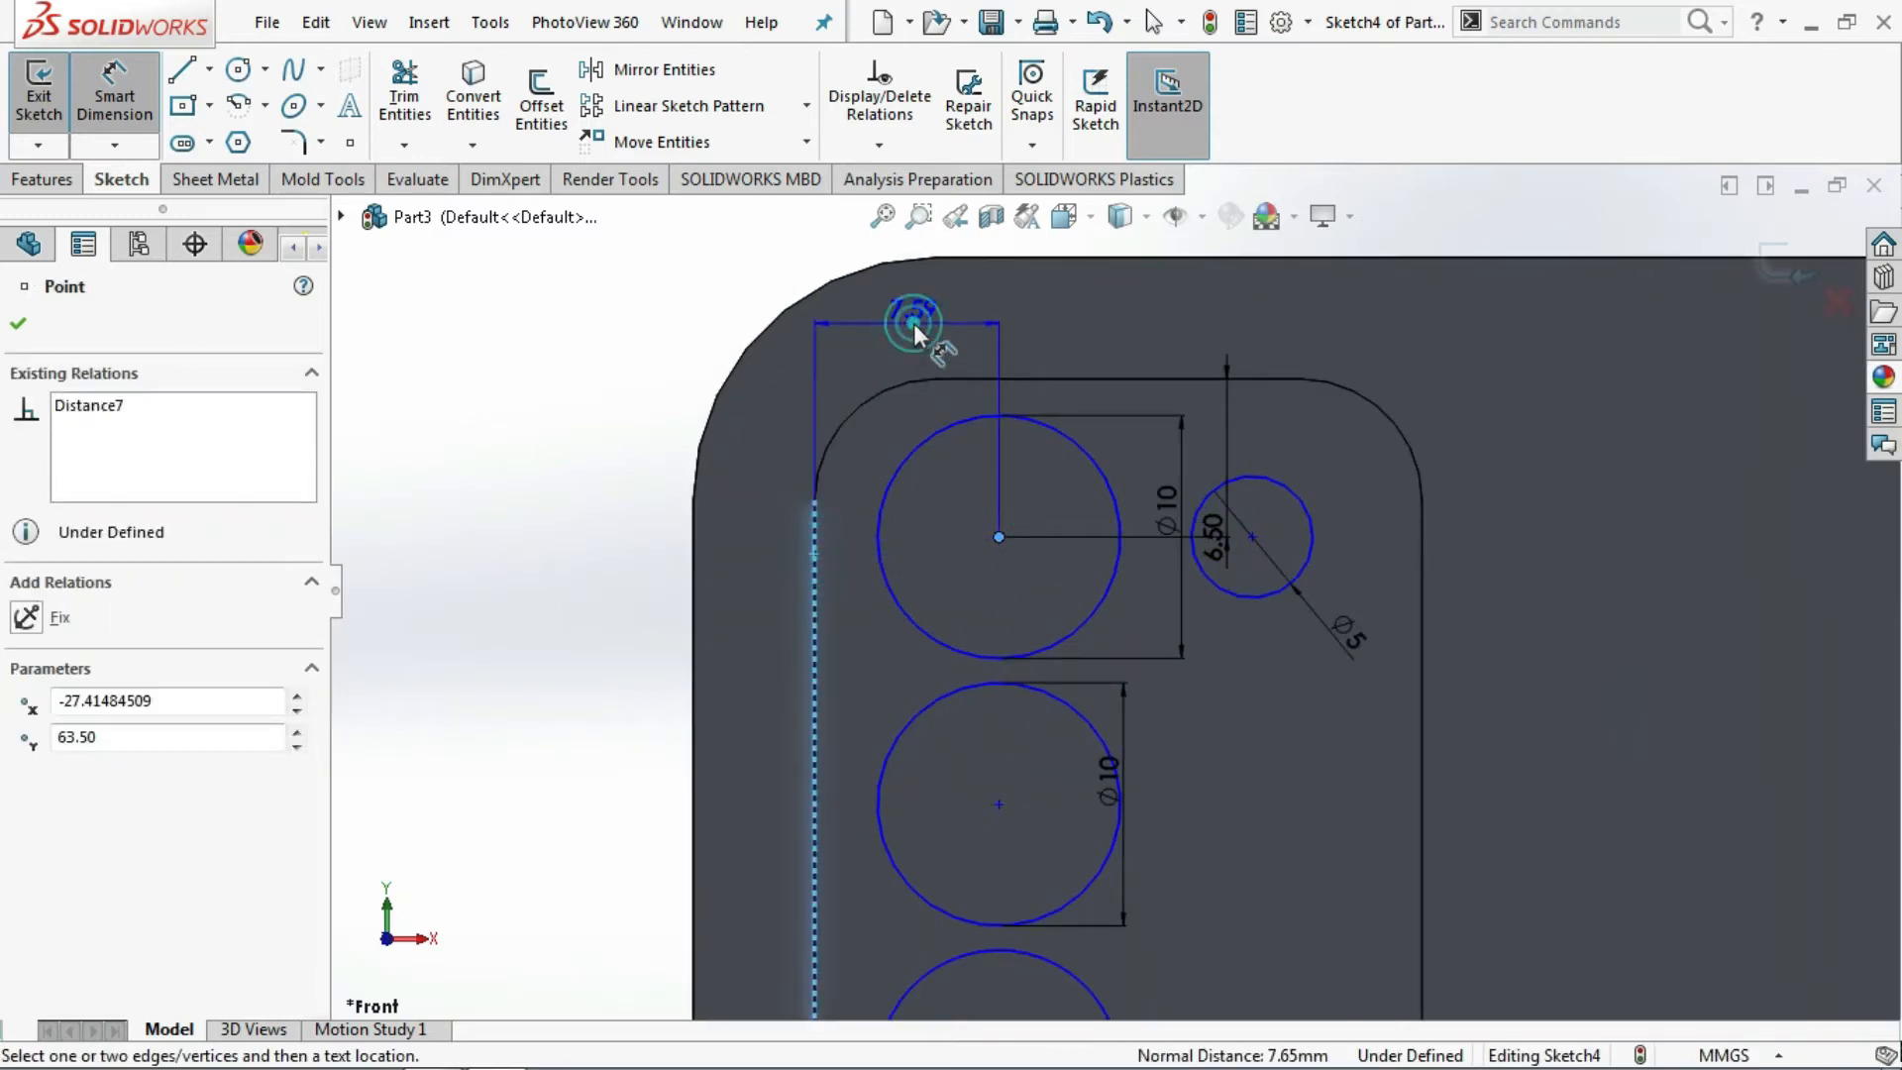
{"action": "left_click", "coordinate": [914, 323]}
{"action": "type", "text": "8"}
{"action": "key", "text": "Return"}
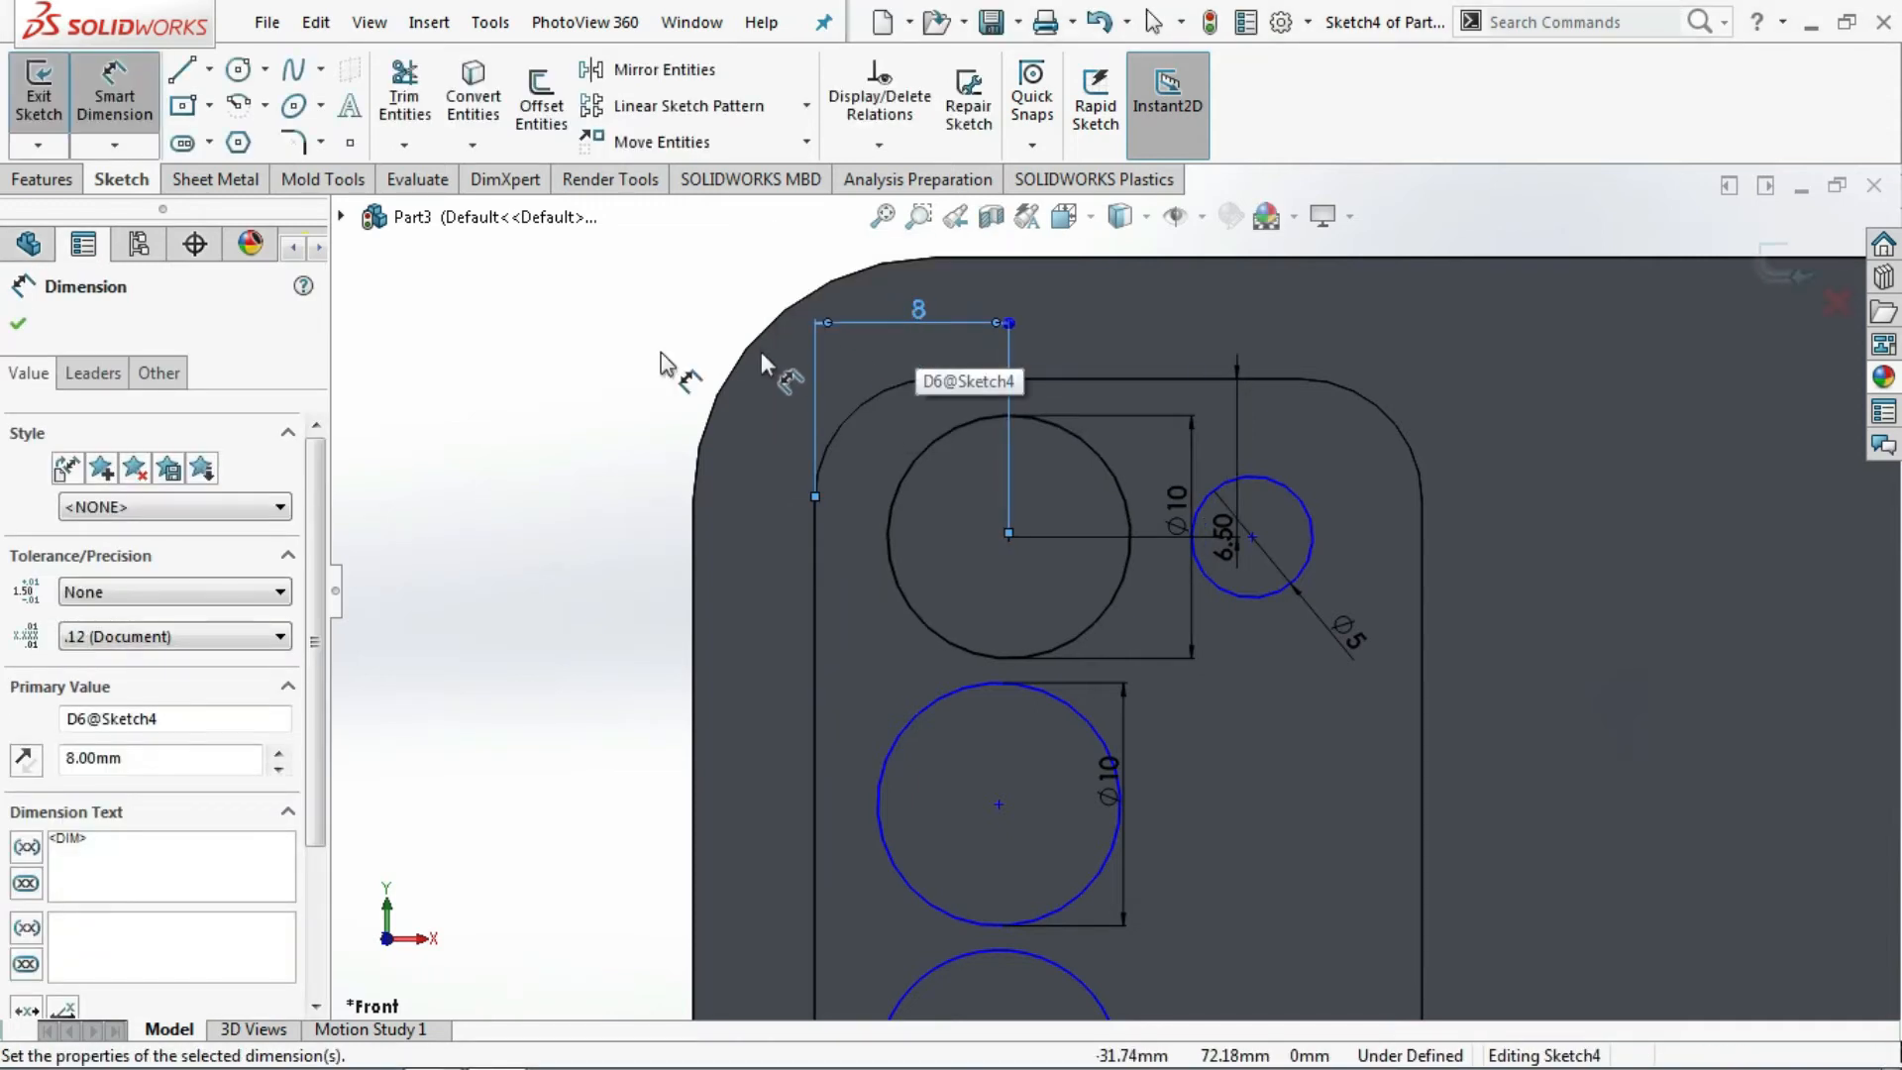
{"action": "left_click", "coordinate": [22, 327]}
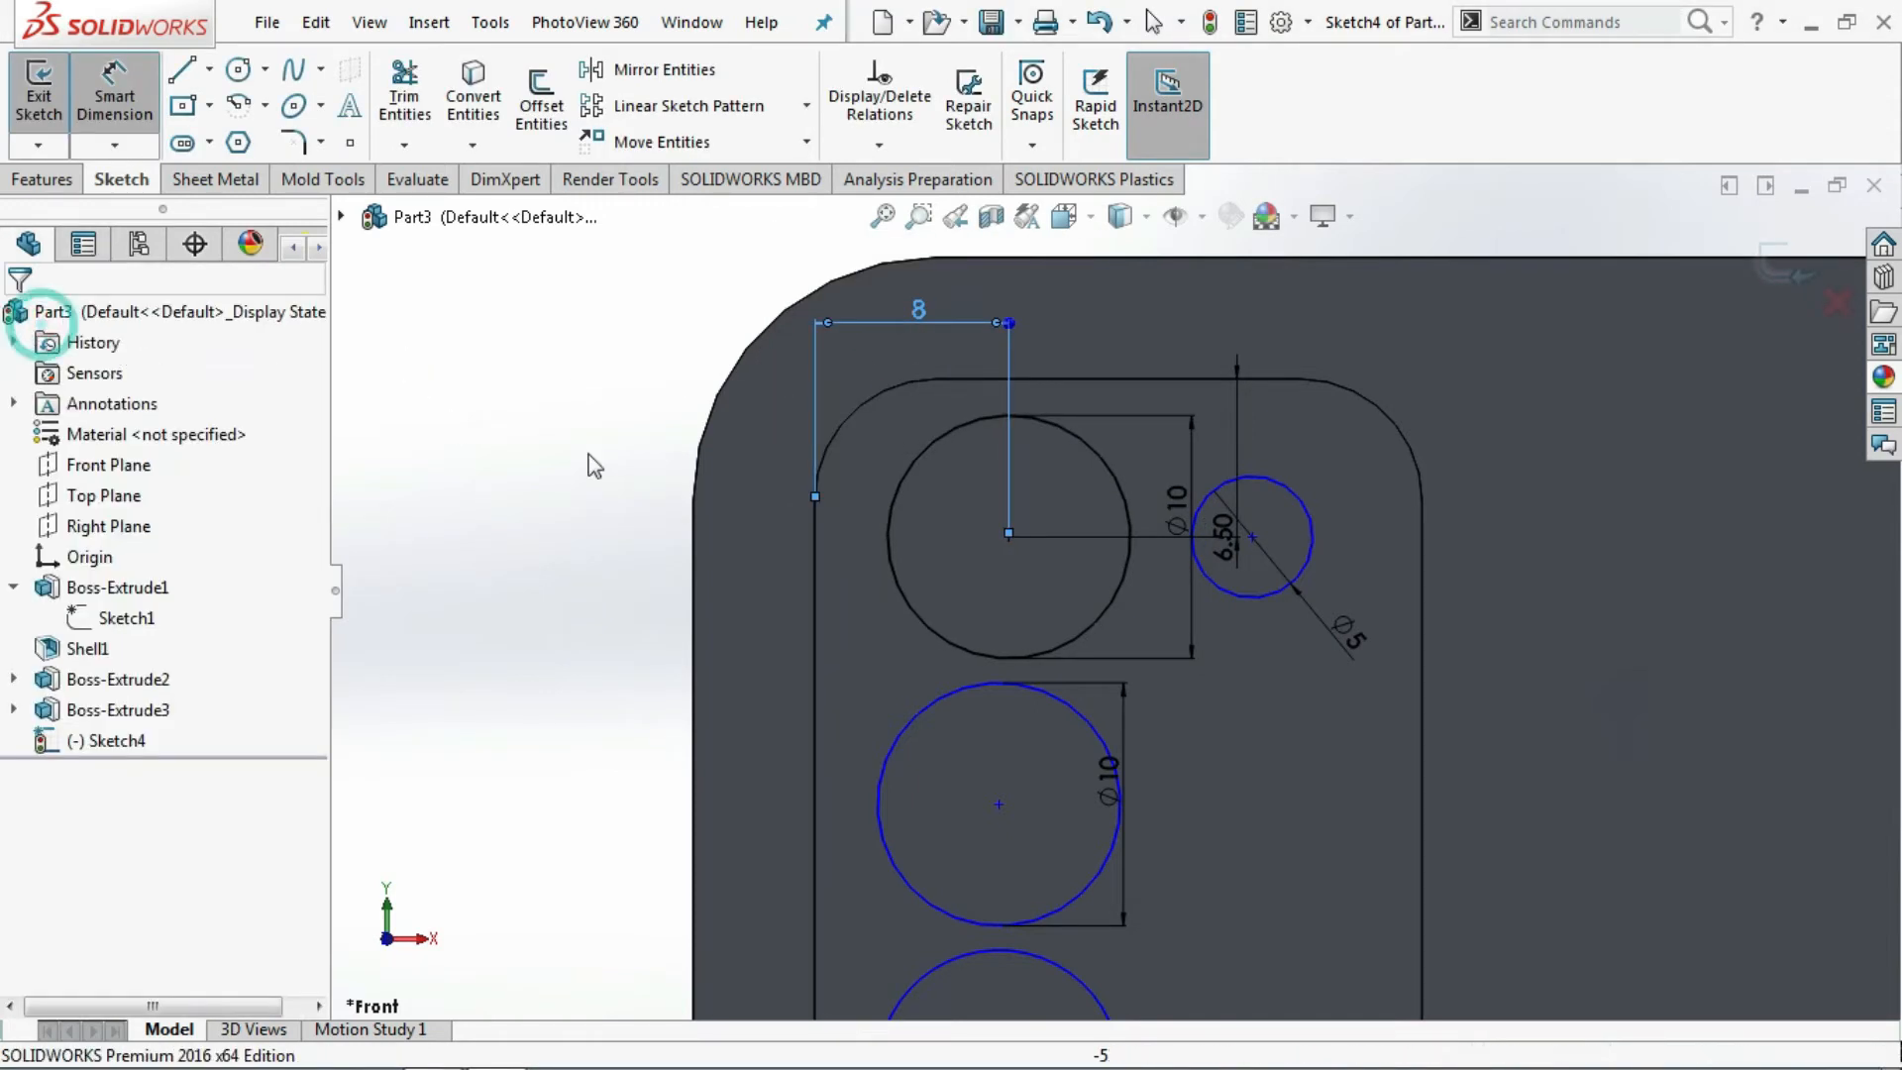
{"action": "key", "text": "Escape"}
- Align the centres of the three 10 mm circles with a Vertical relation
{"action": "left_click", "coordinate": [1008, 536]}
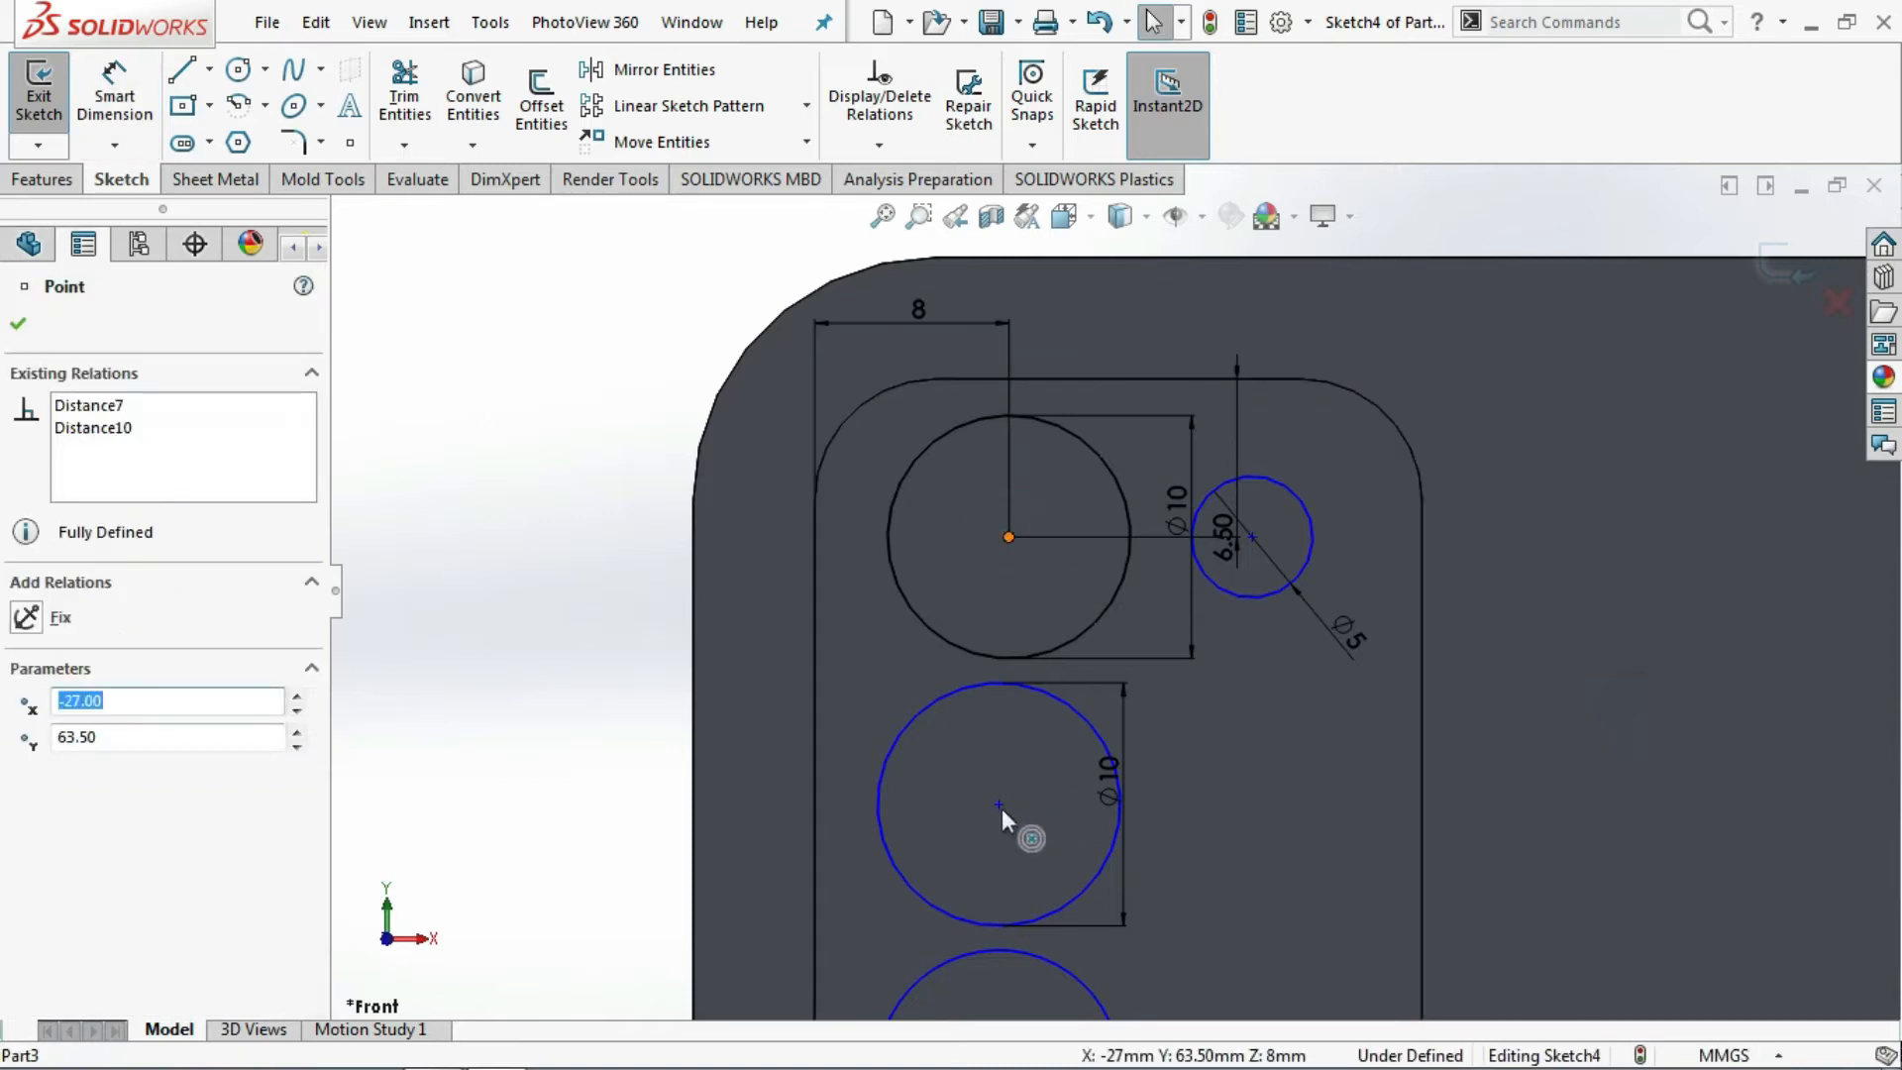
{"action": "left_click", "coordinate": [998, 805], "text": "ctrl"}
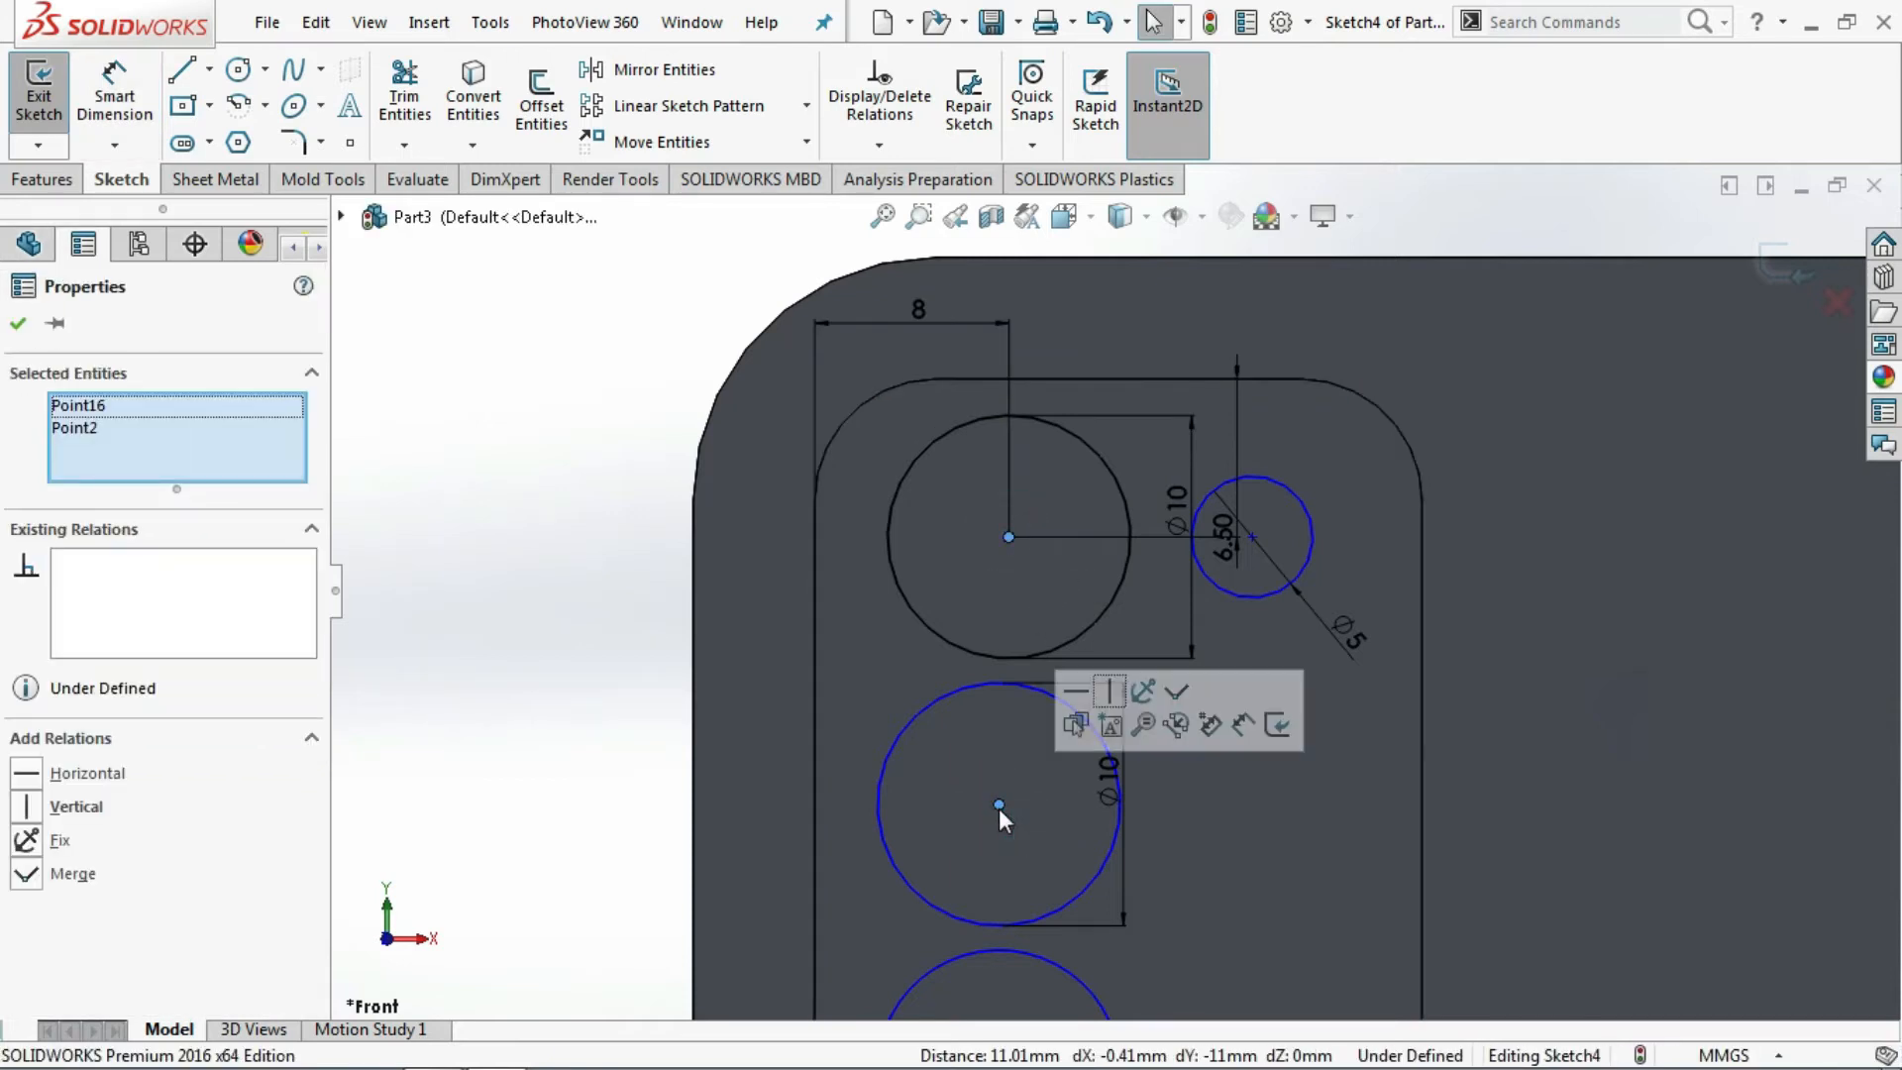
{"action": "scroll", "coordinate": [999, 808], "scroll_direction": "up", "scroll_amount": 2}
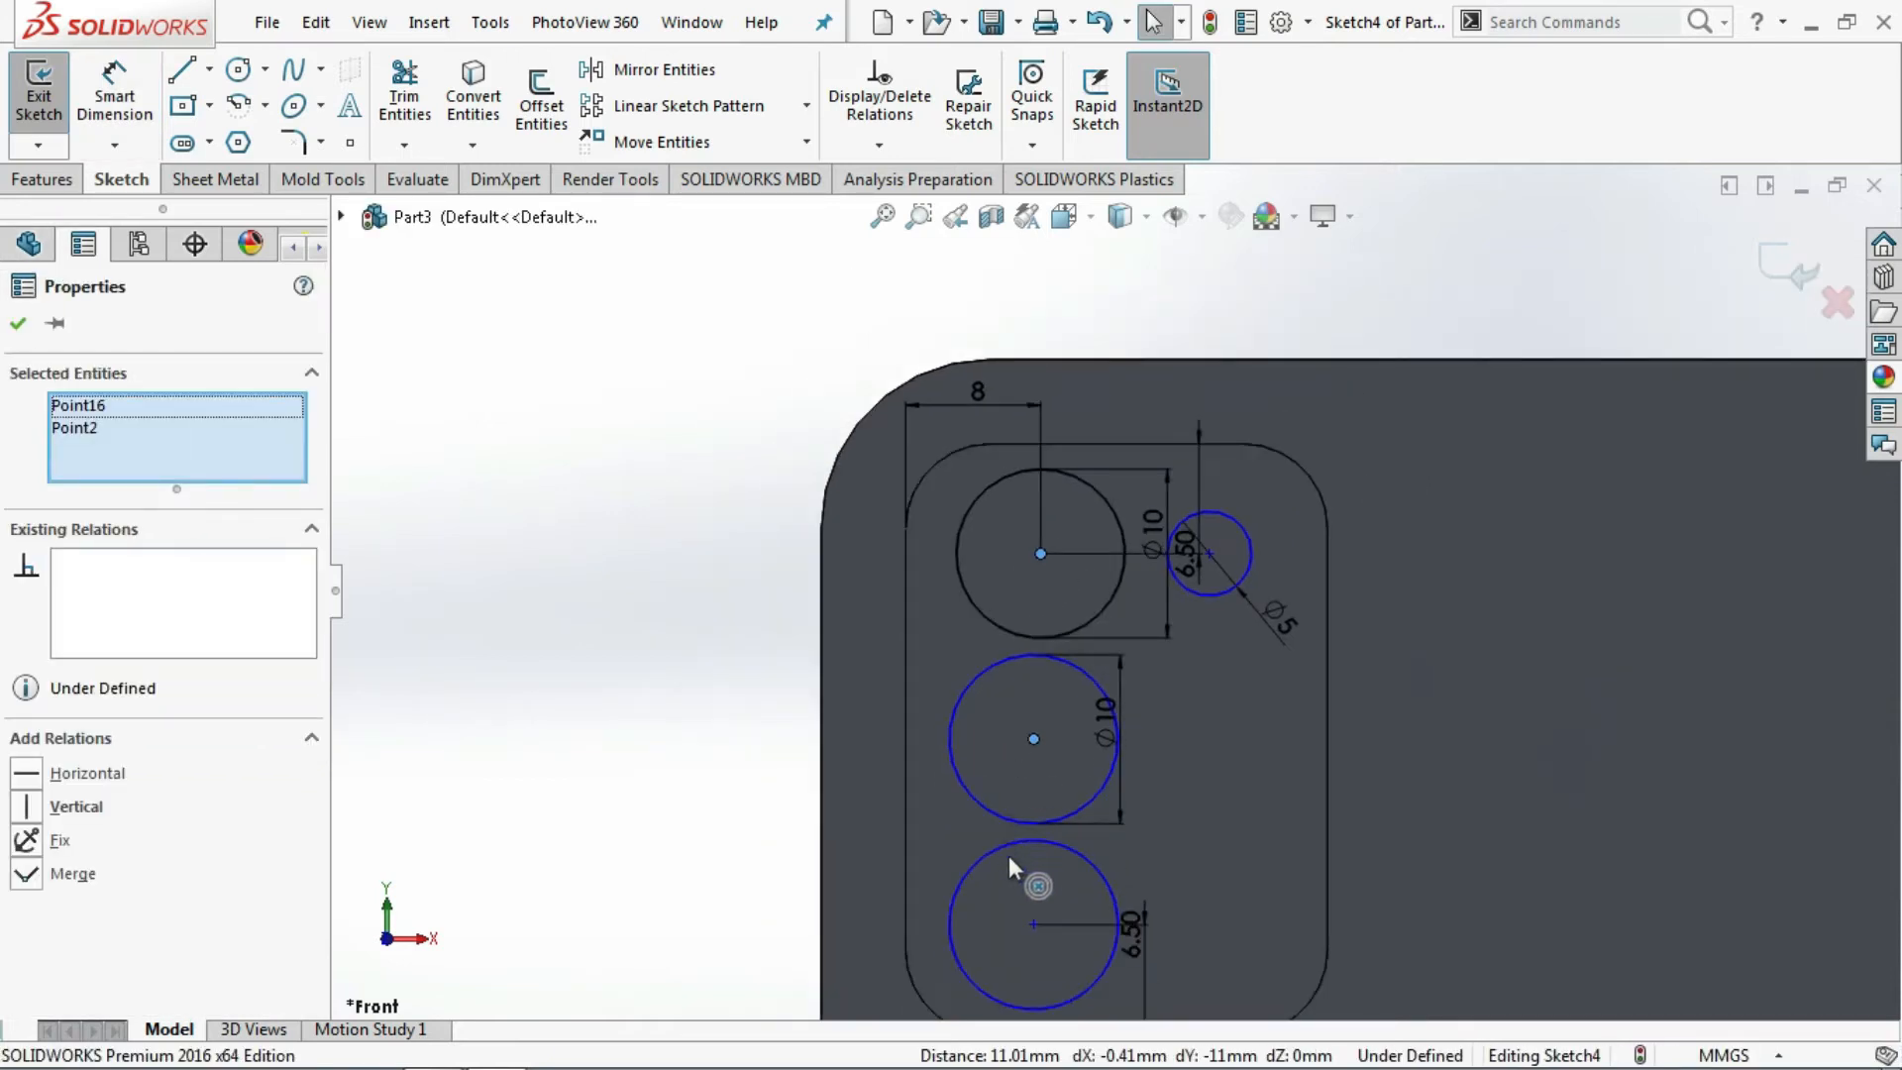
{"action": "left_click", "coordinate": [1033, 925], "text": "ctrl"}
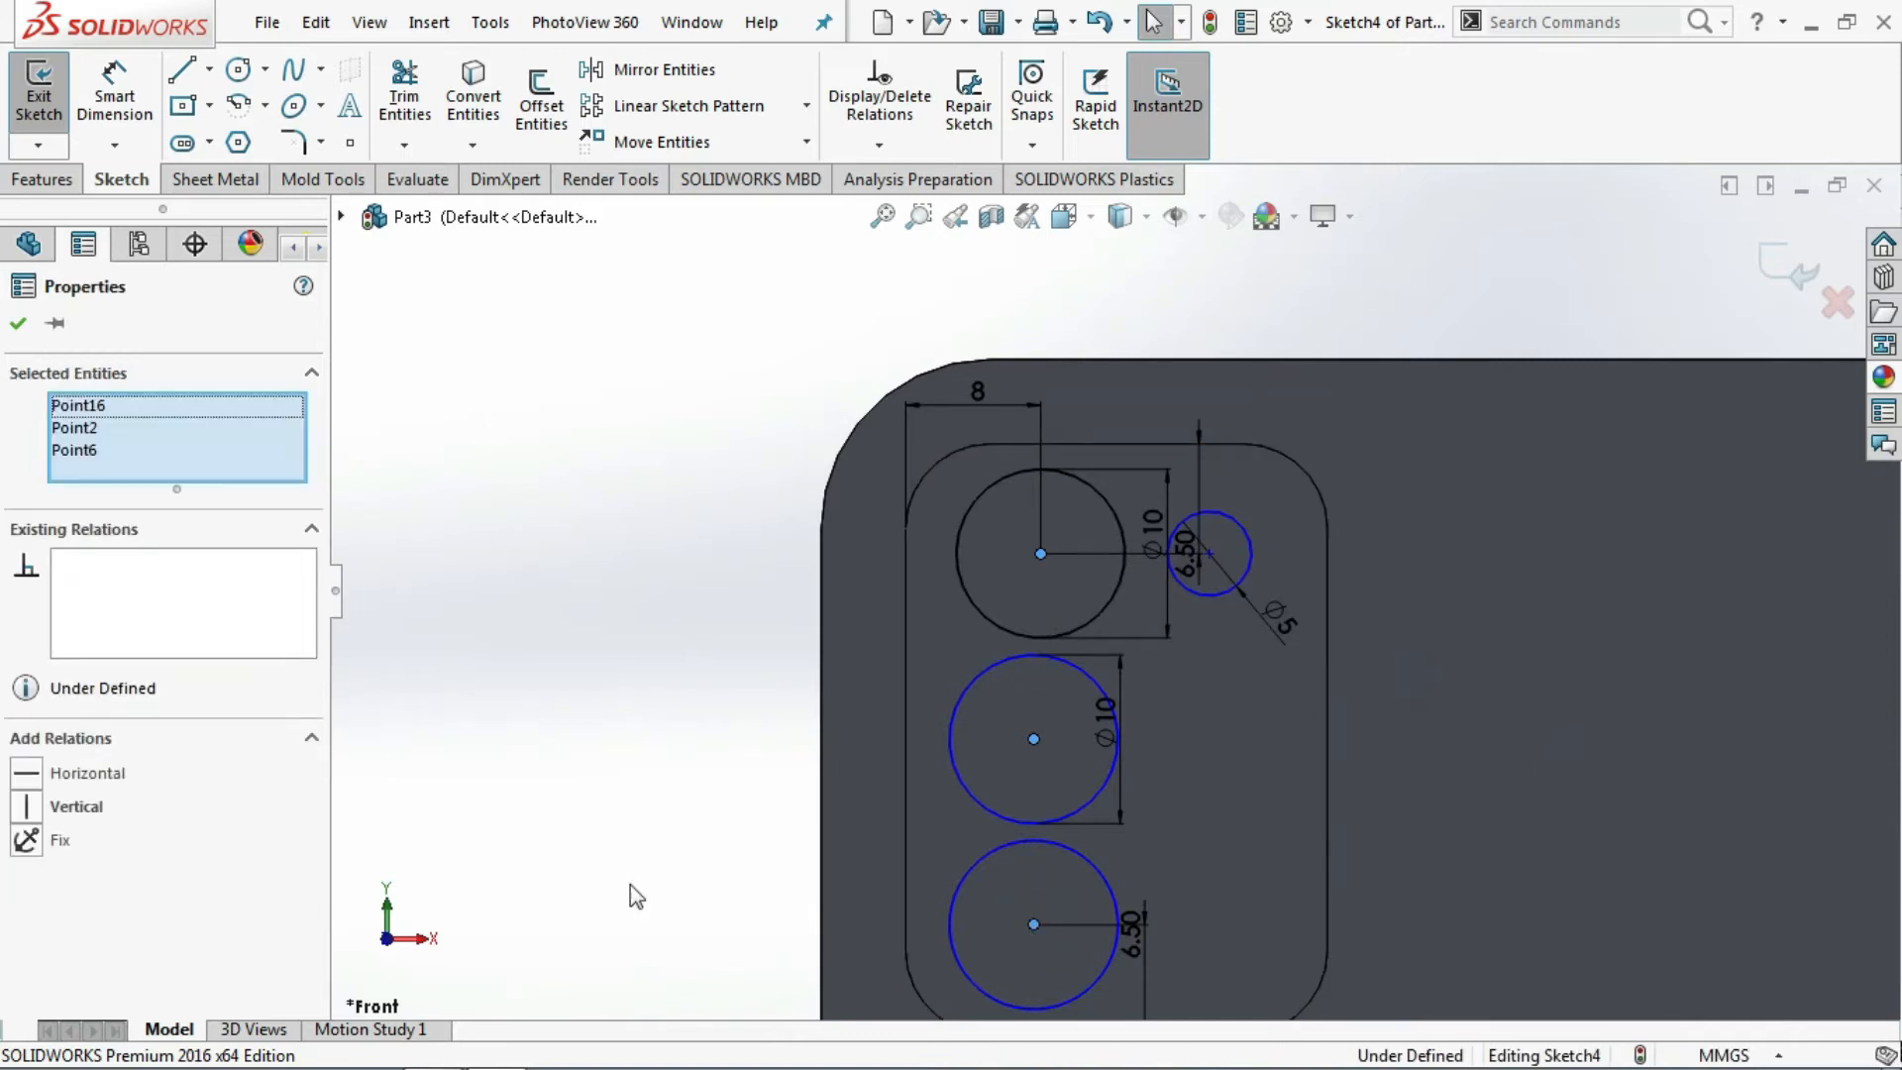
{"action": "left_click", "coordinate": [27, 806]}
{"action": "left_click", "coordinate": [18, 324]}
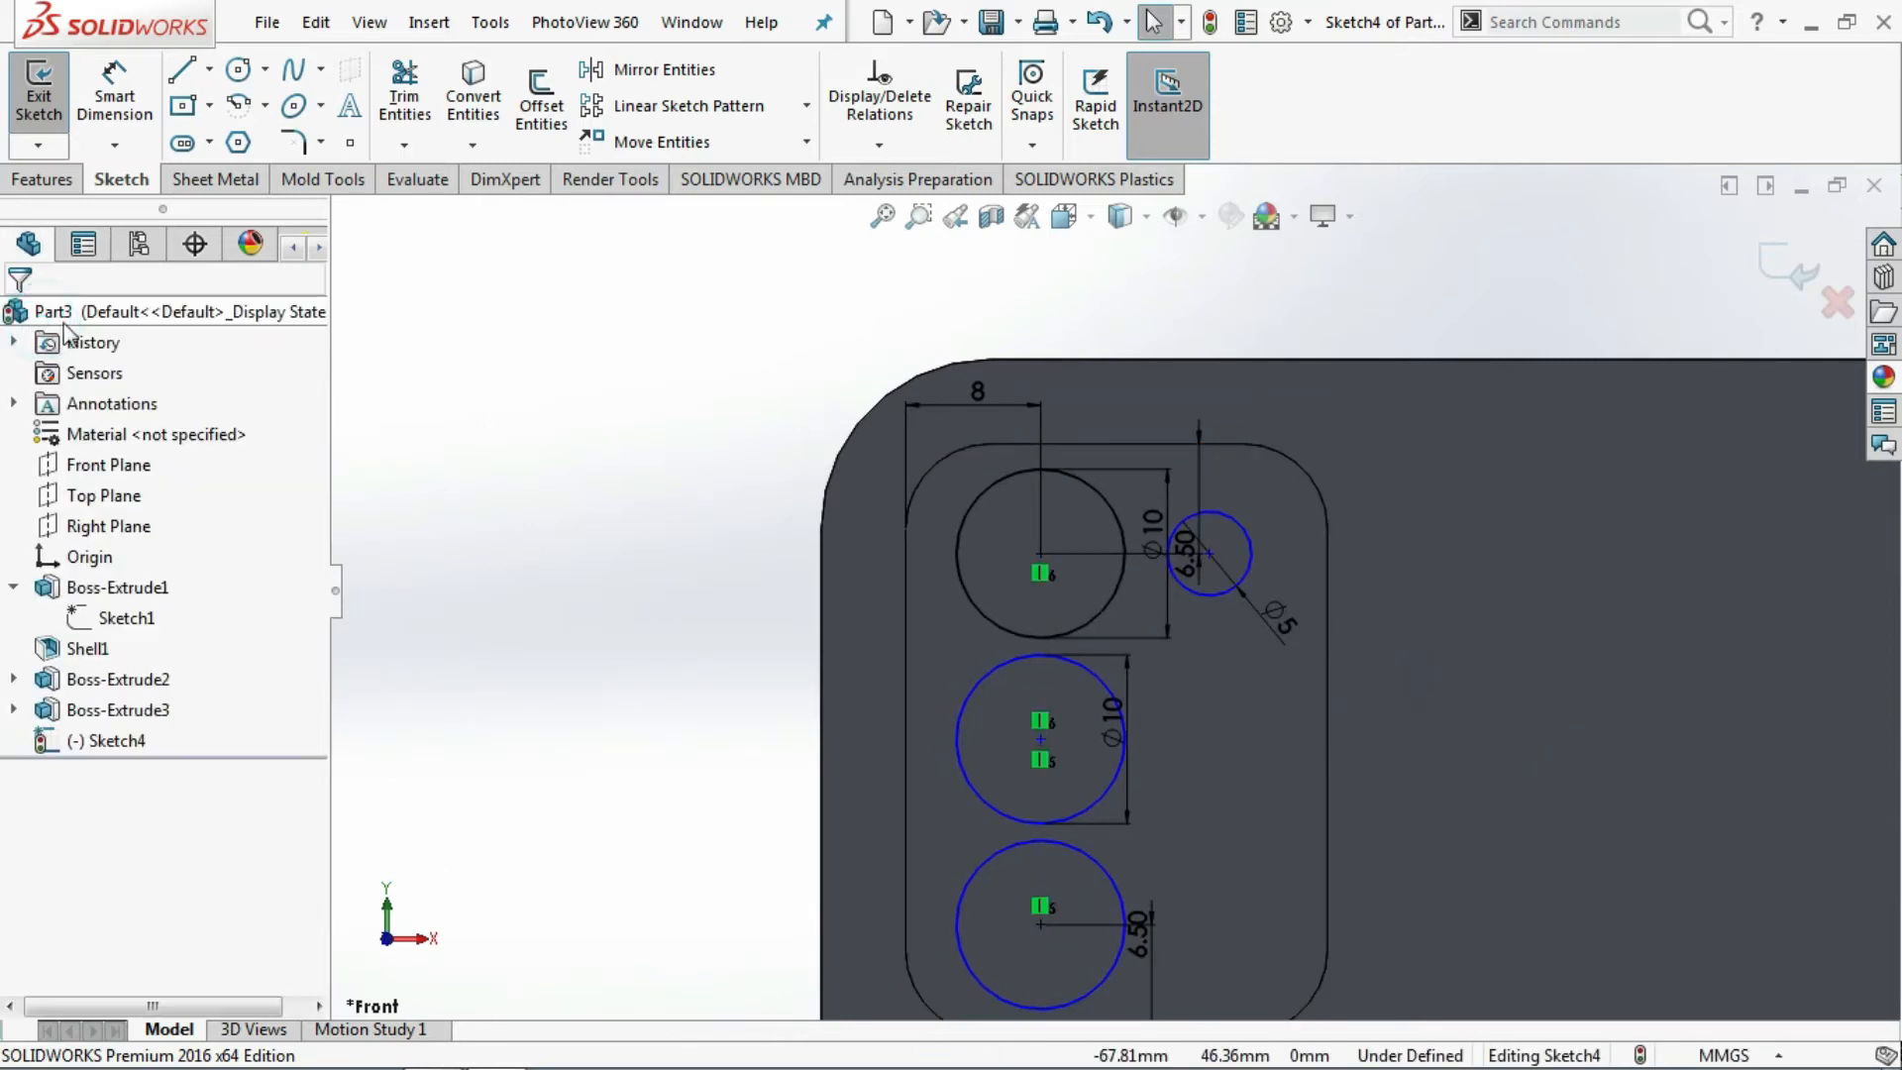
- Cut the three 10 mm circles and the 5 mm circle through the camera pad with a blind 51 mm Extruded Cut
{"action": "left_click", "coordinate": [42, 179]}
{"action": "left_click", "coordinate": [423, 109]}
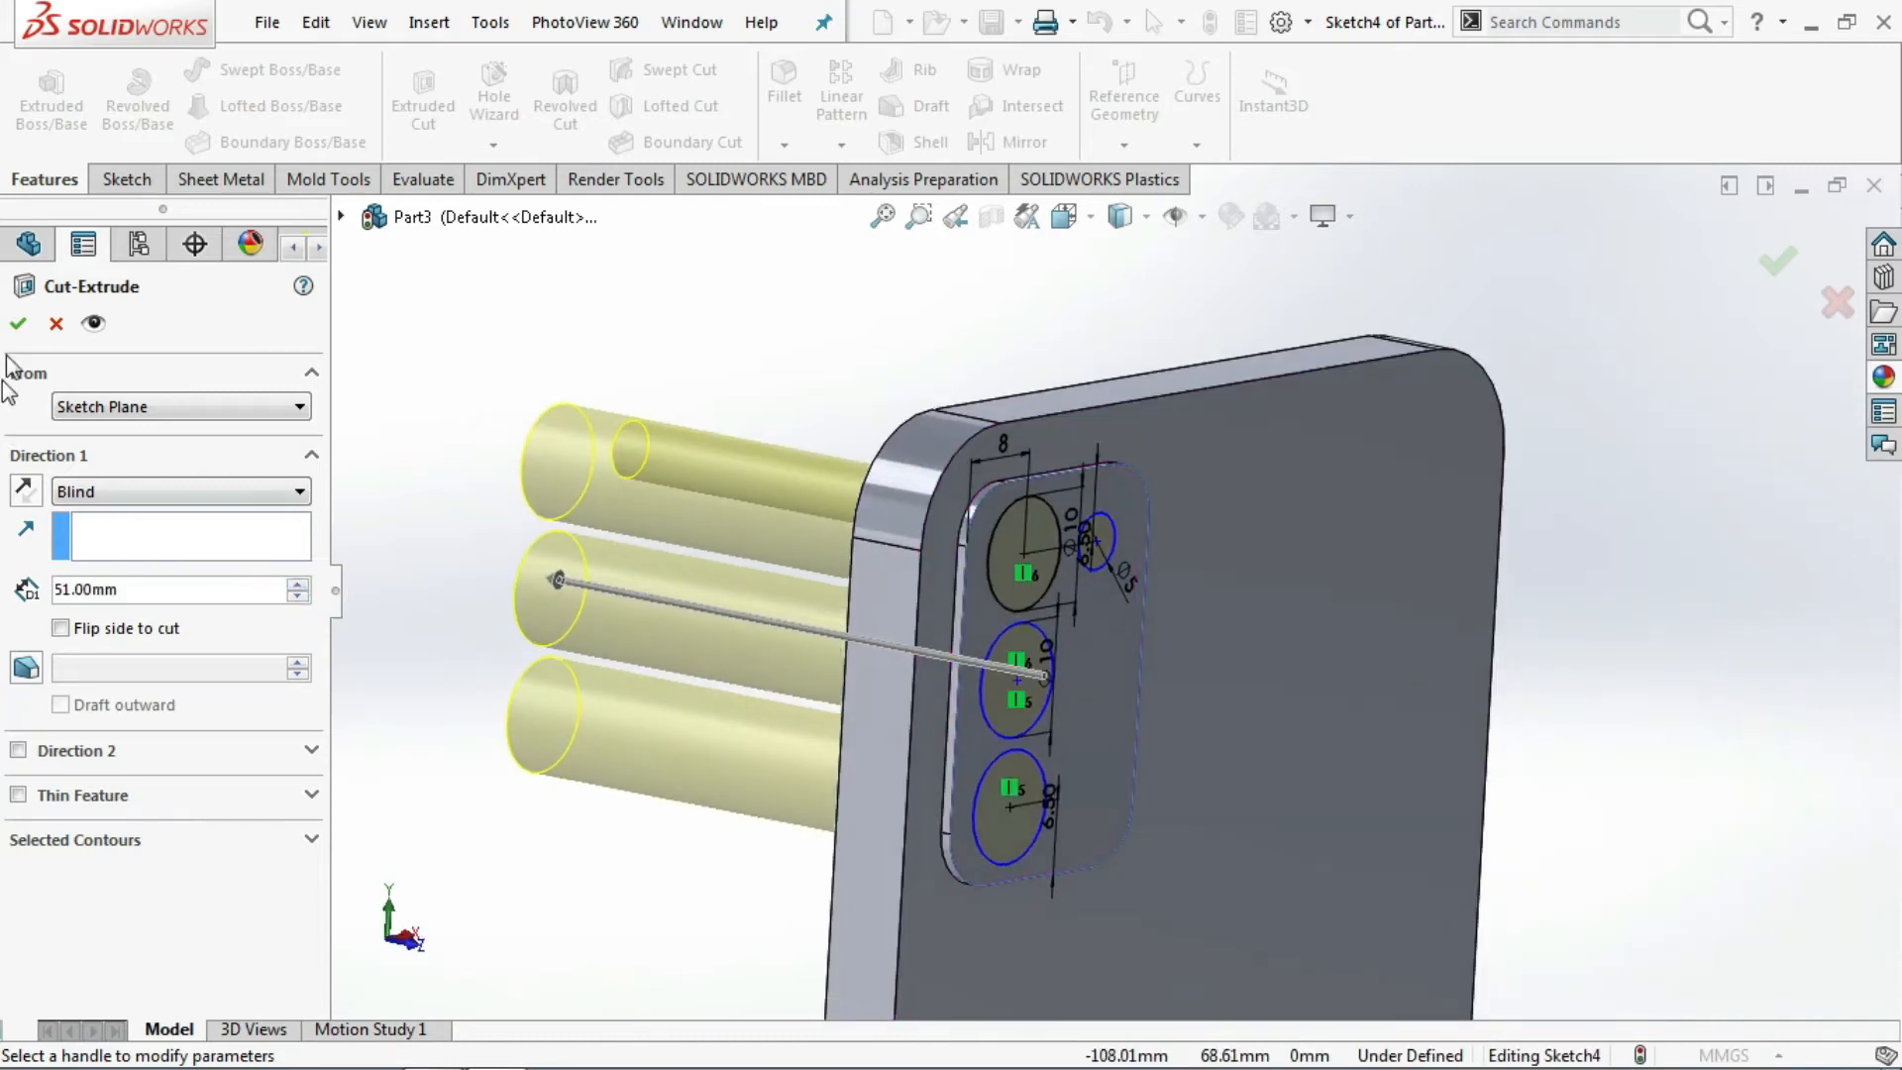
{"action": "left_click", "coordinate": [18, 323]}
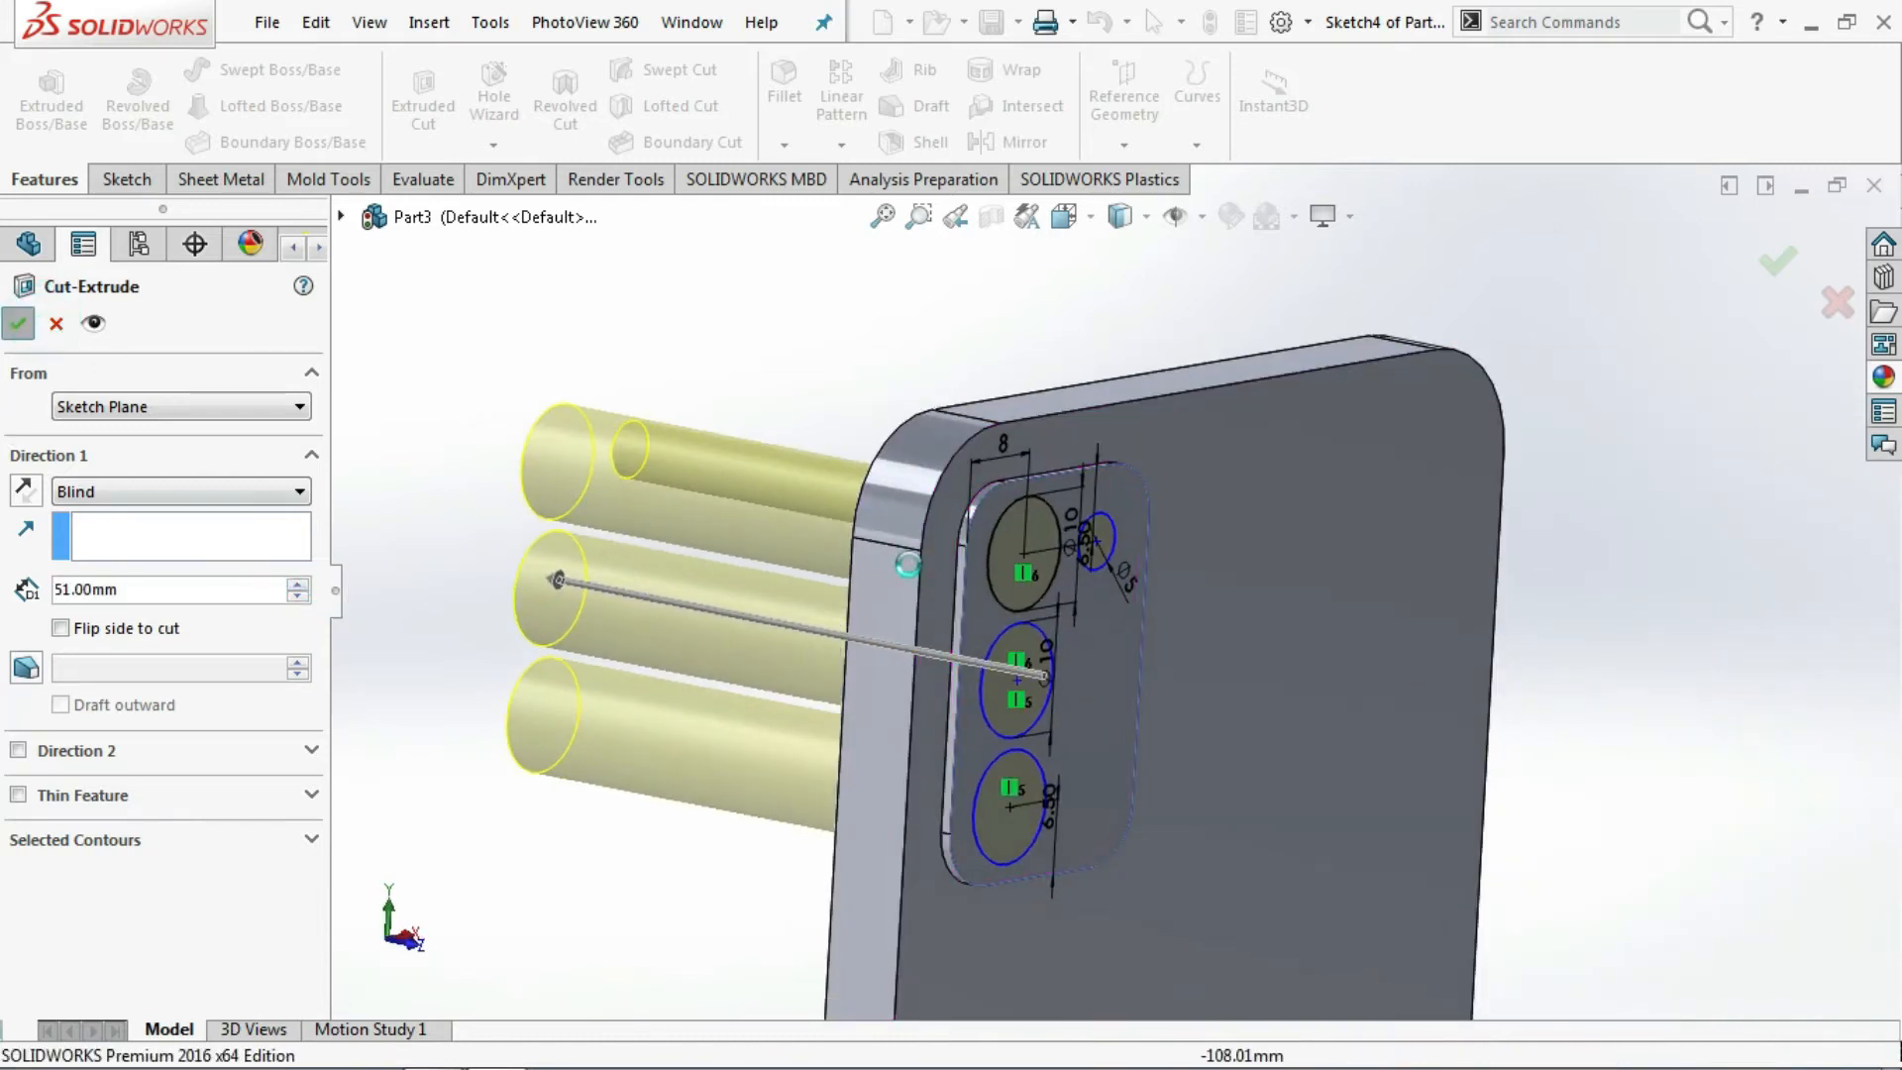
{"action": "scroll", "coordinate": [913, 565], "scroll_direction": "up", "scroll_amount": 5}
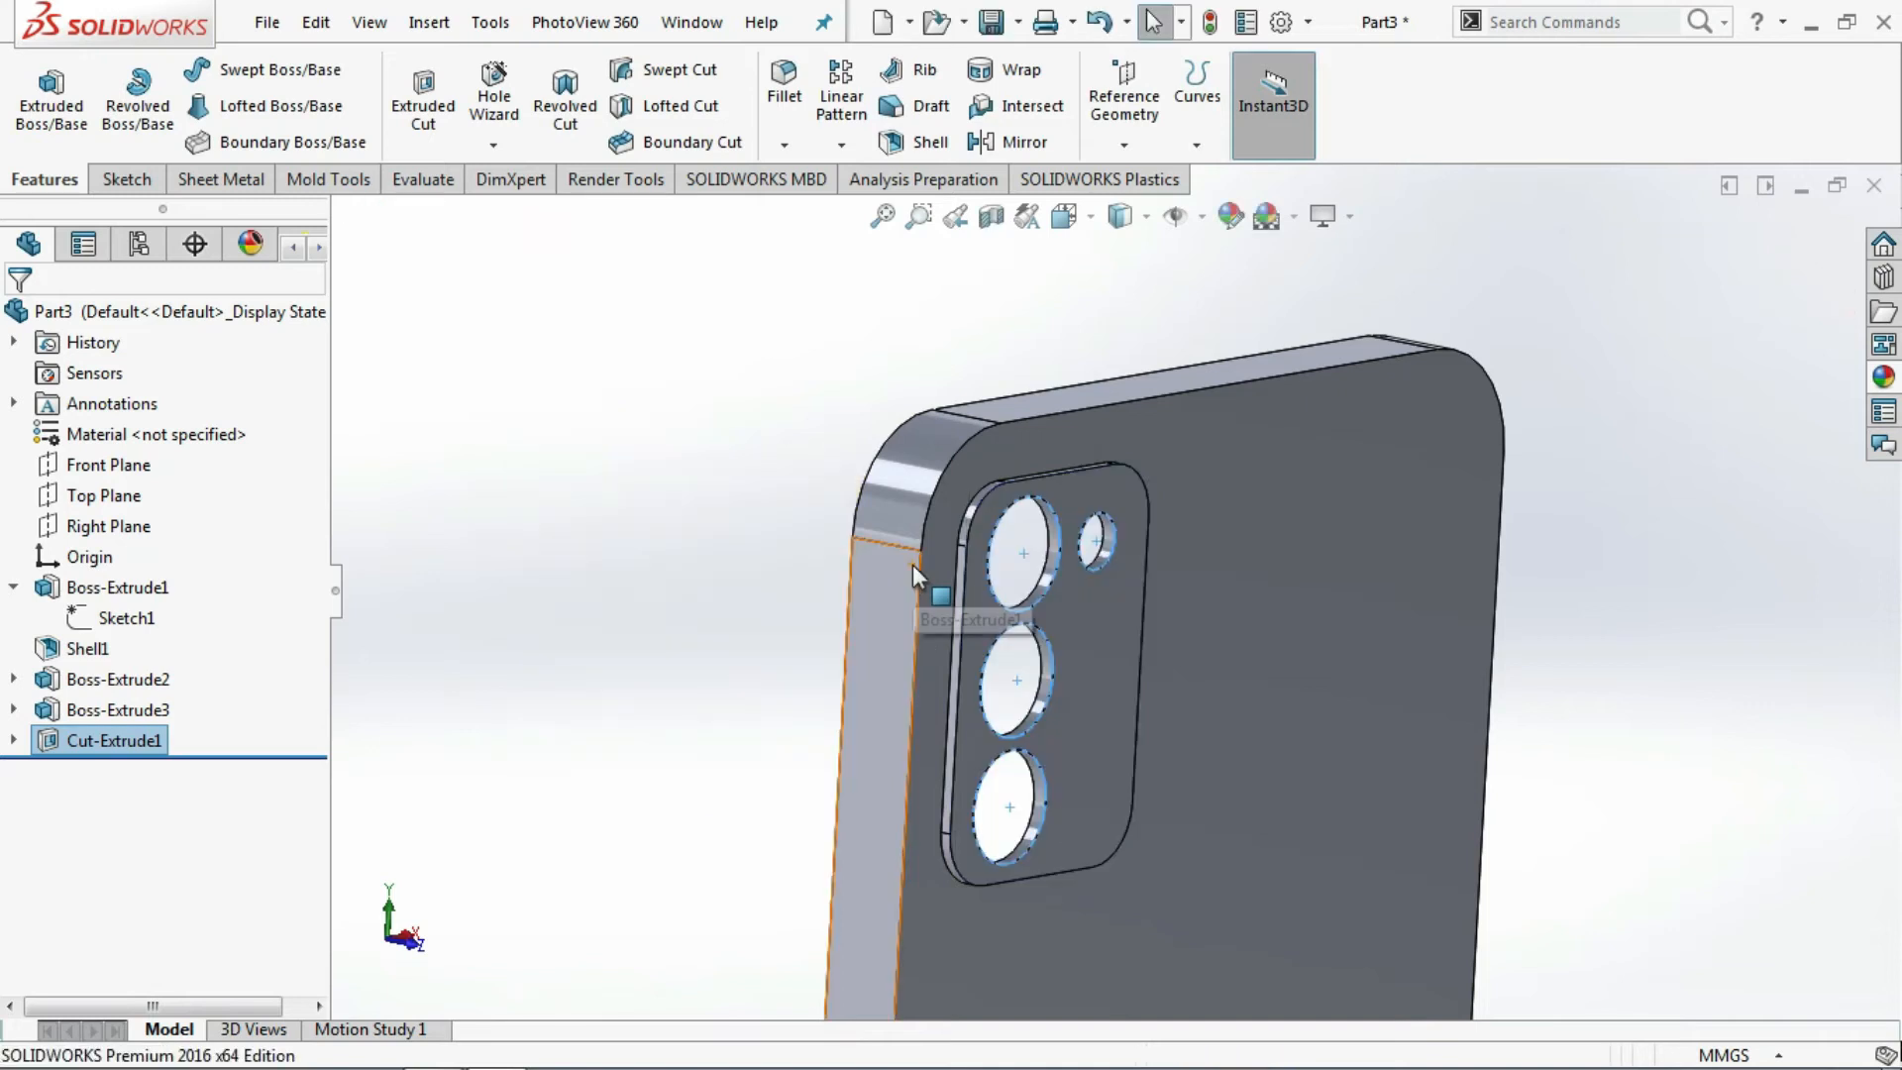
{"action": "middle_click_drag", "start_coordinate": [1060, 776], "coordinate": [1184, 812]}
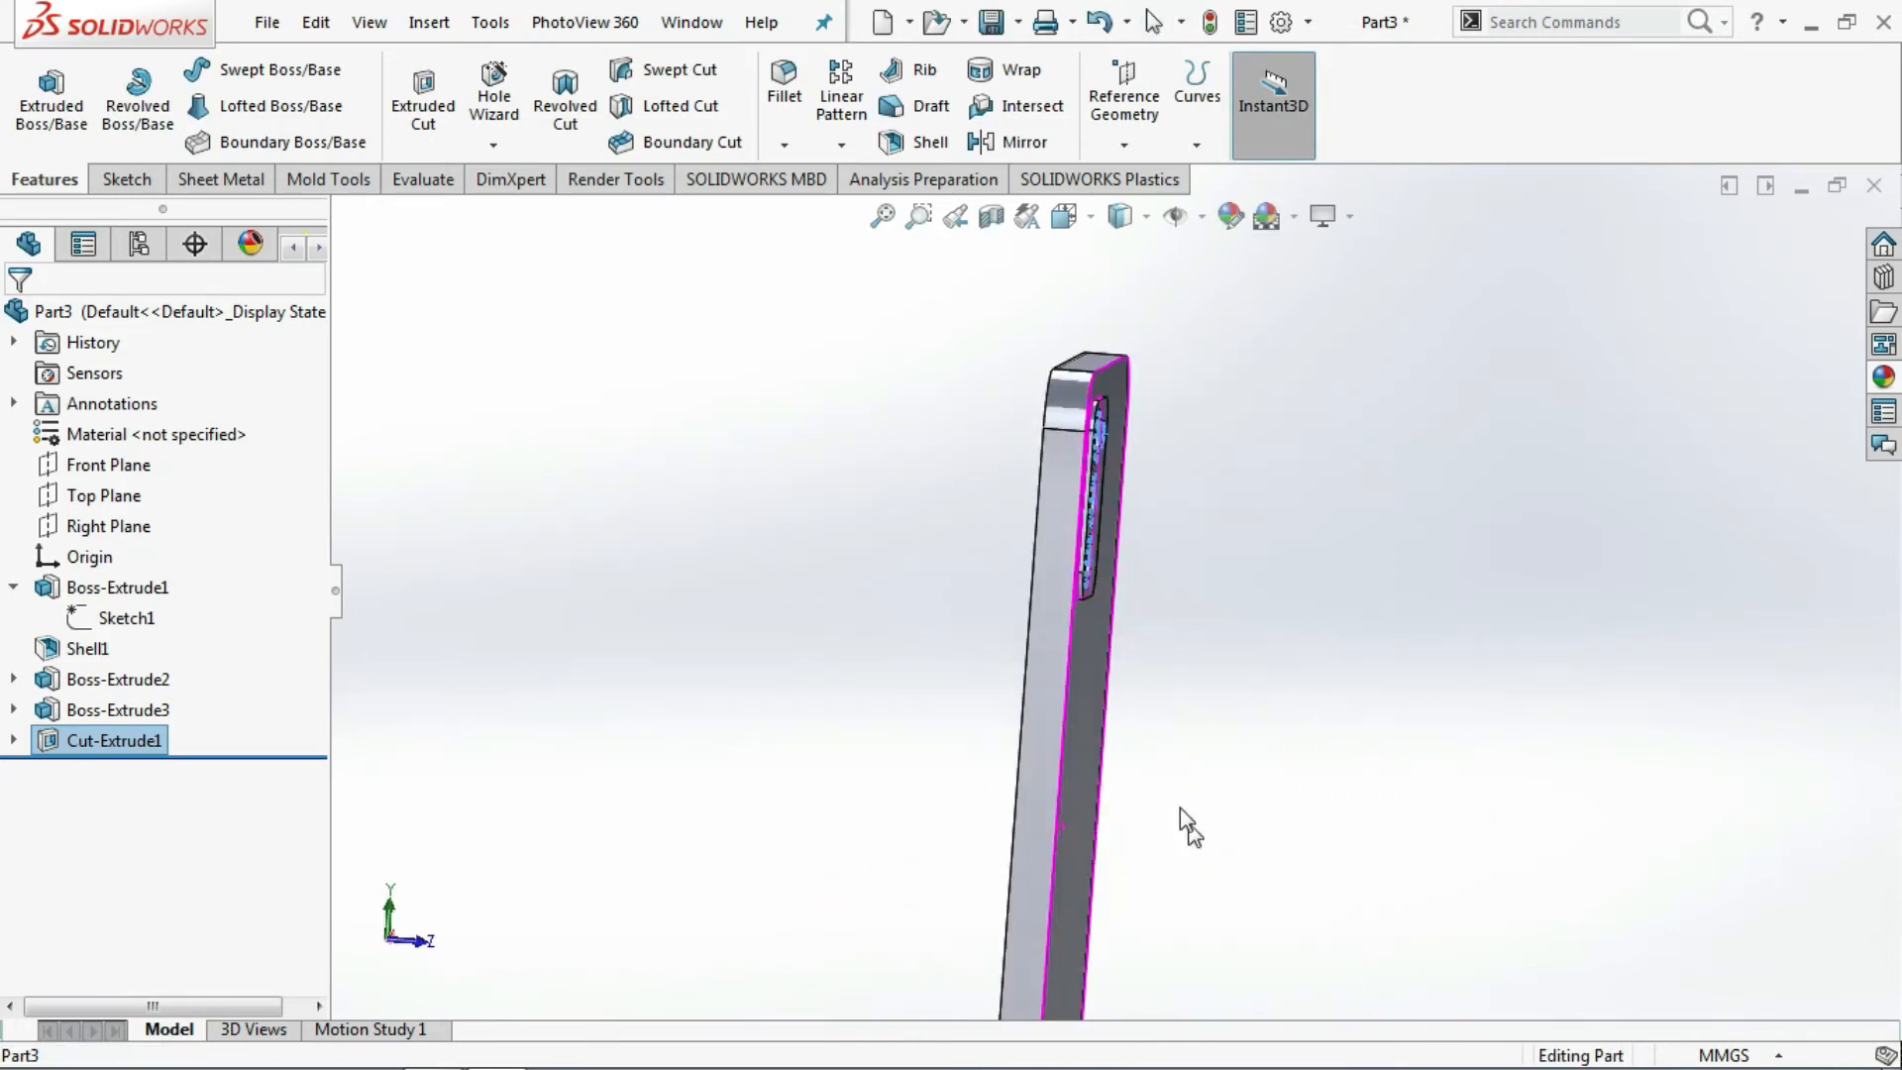
{"action": "left_click", "coordinate": [154, 181]}
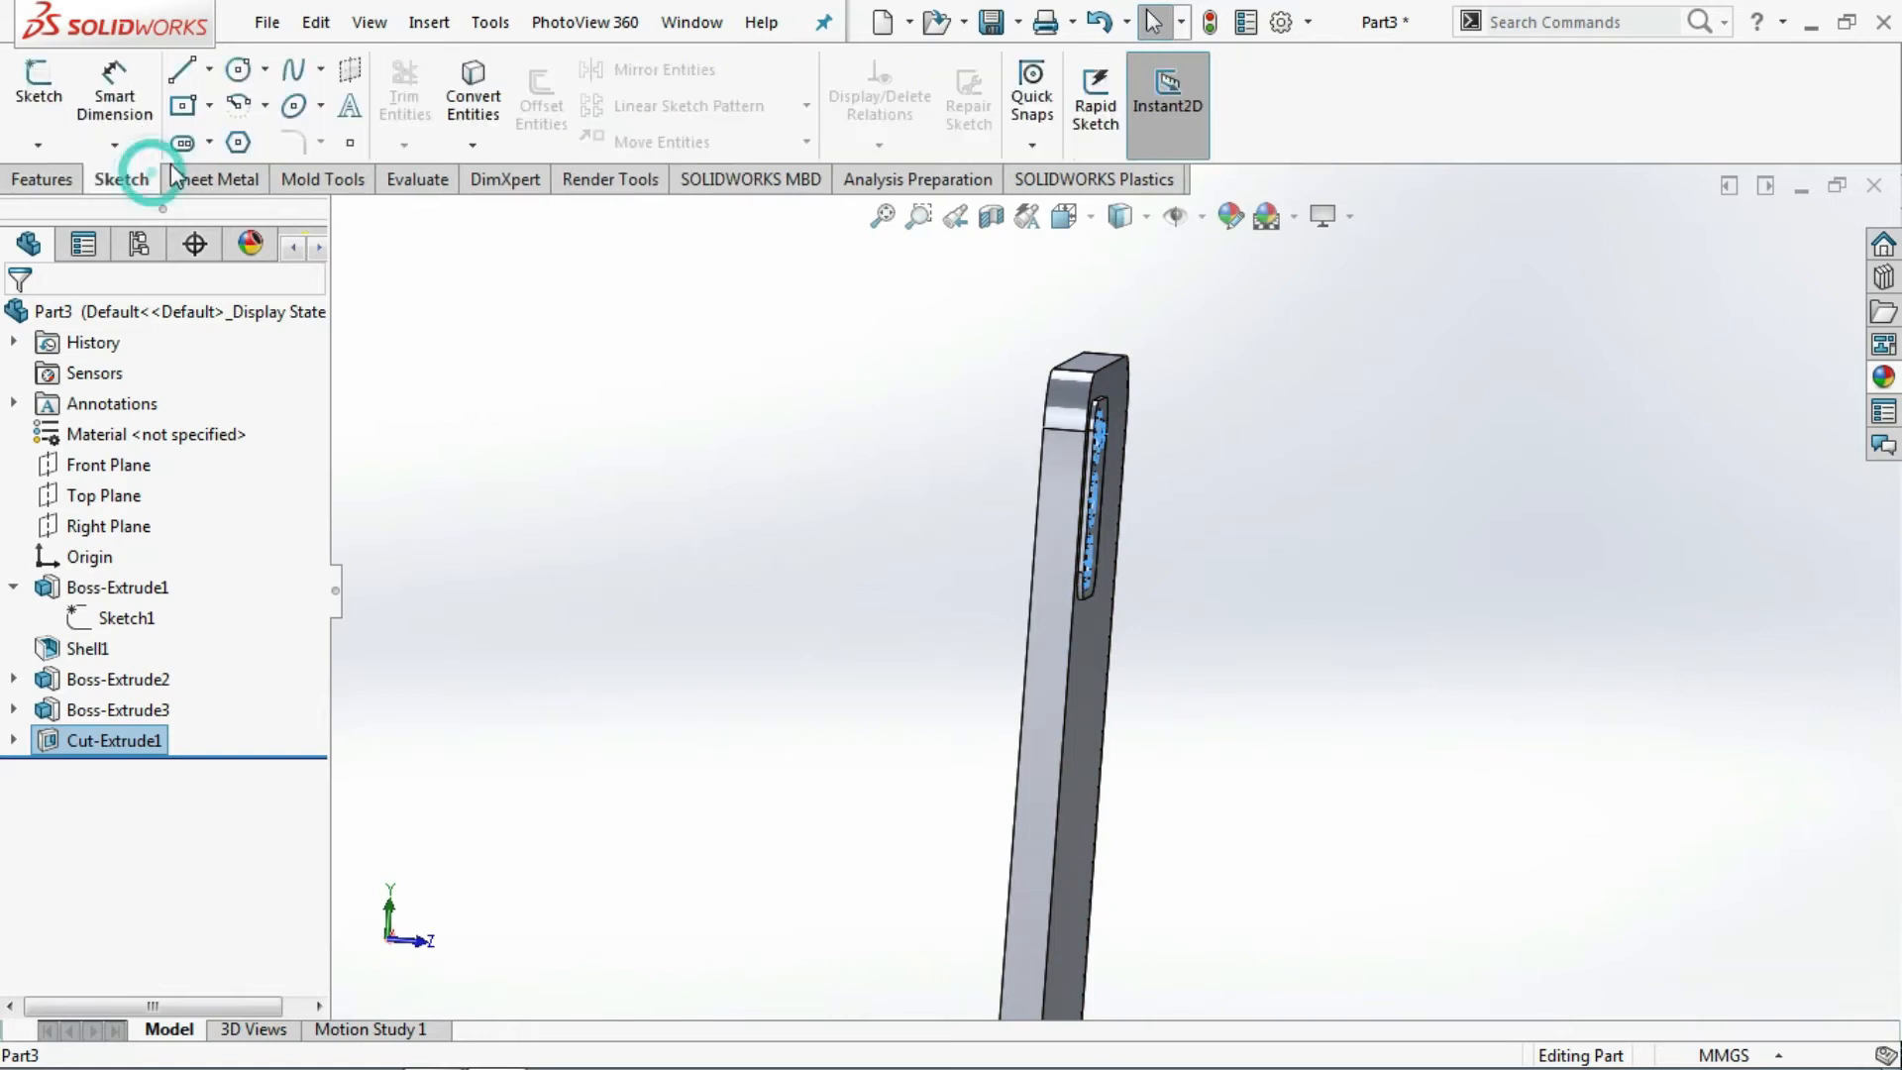
{"action": "left_click", "coordinate": [209, 70]}
{"action": "left_click", "coordinate": [242, 138]}
{"action": "middle_click_drag", "start_coordinate": [985, 403], "coordinate": [949, 454]}
{"action": "left_click", "coordinate": [17, 325]}
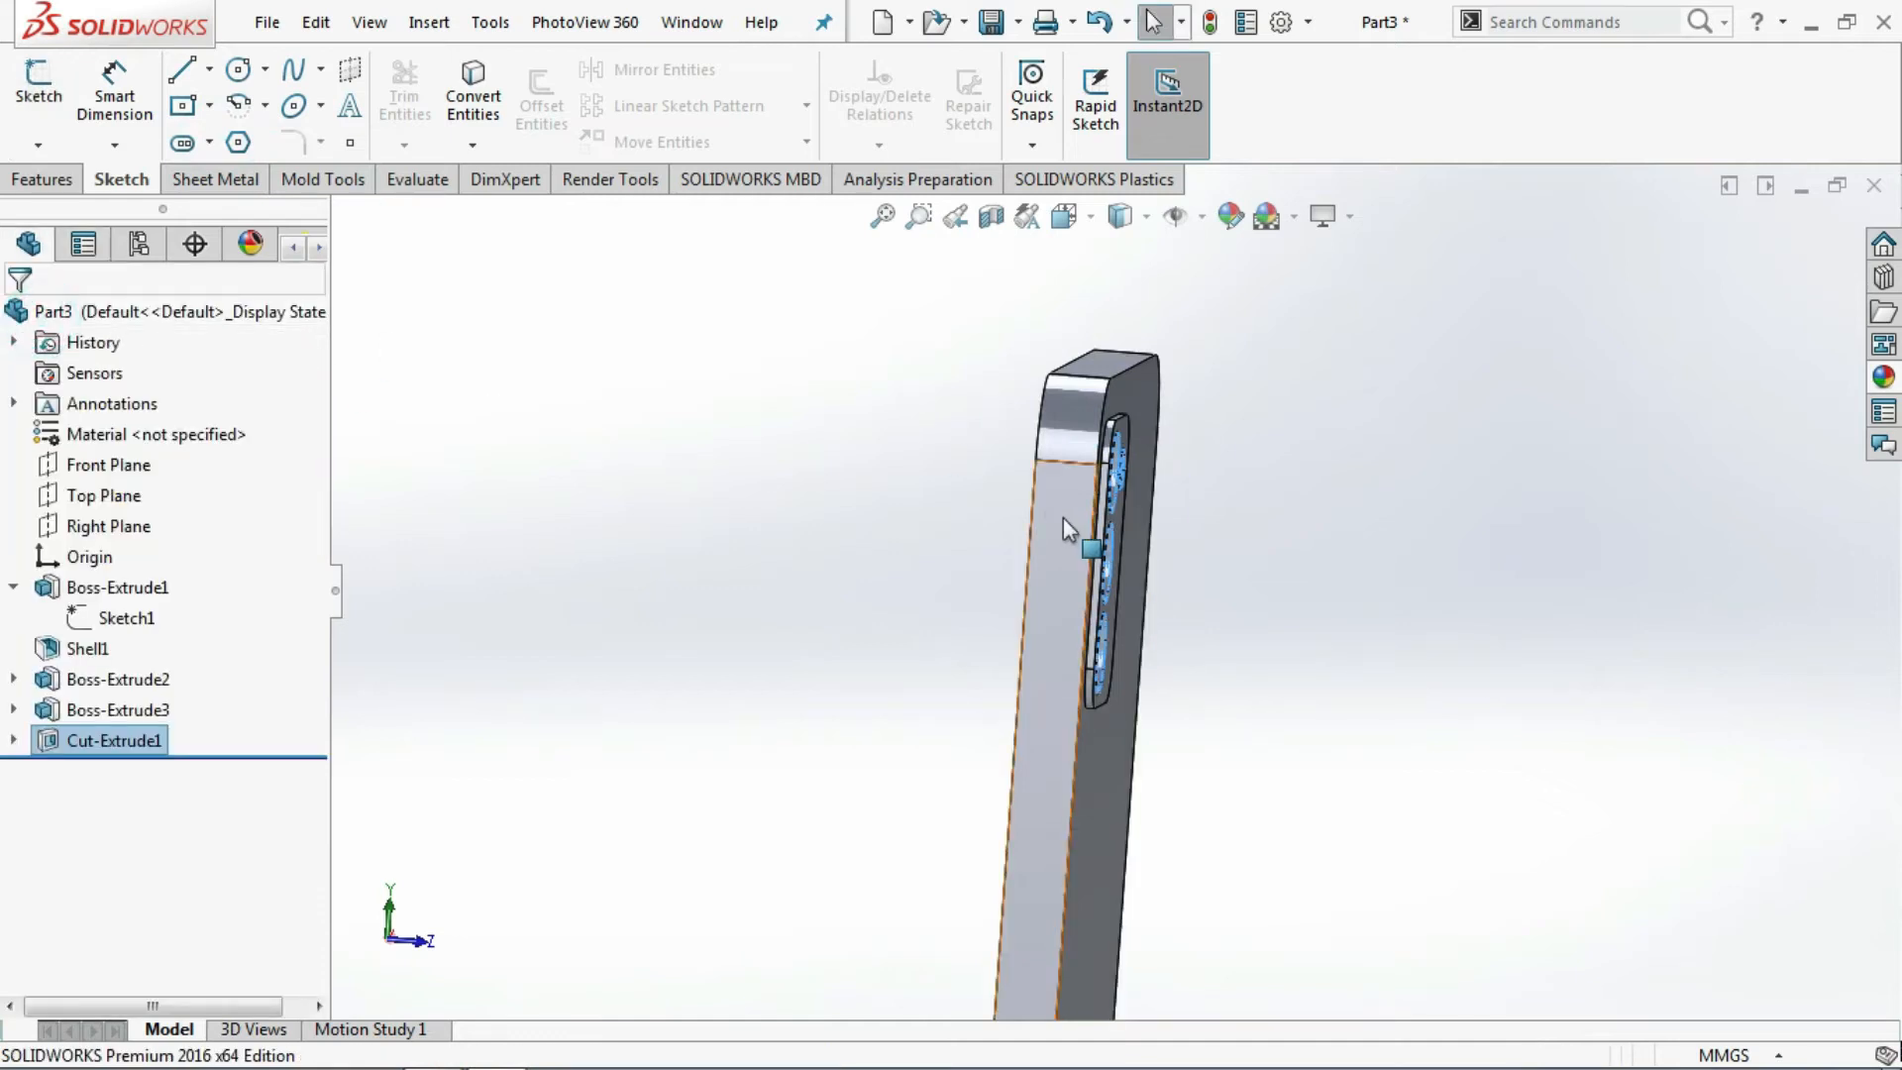
- Start a sketch on the shell's long narrow side face and draw a vertical centerline about 46 mm long down from its upper edge's midpoint
{"action": "left_click", "coordinate": [1066, 519]}
{"action": "left_click", "coordinate": [1173, 434]}
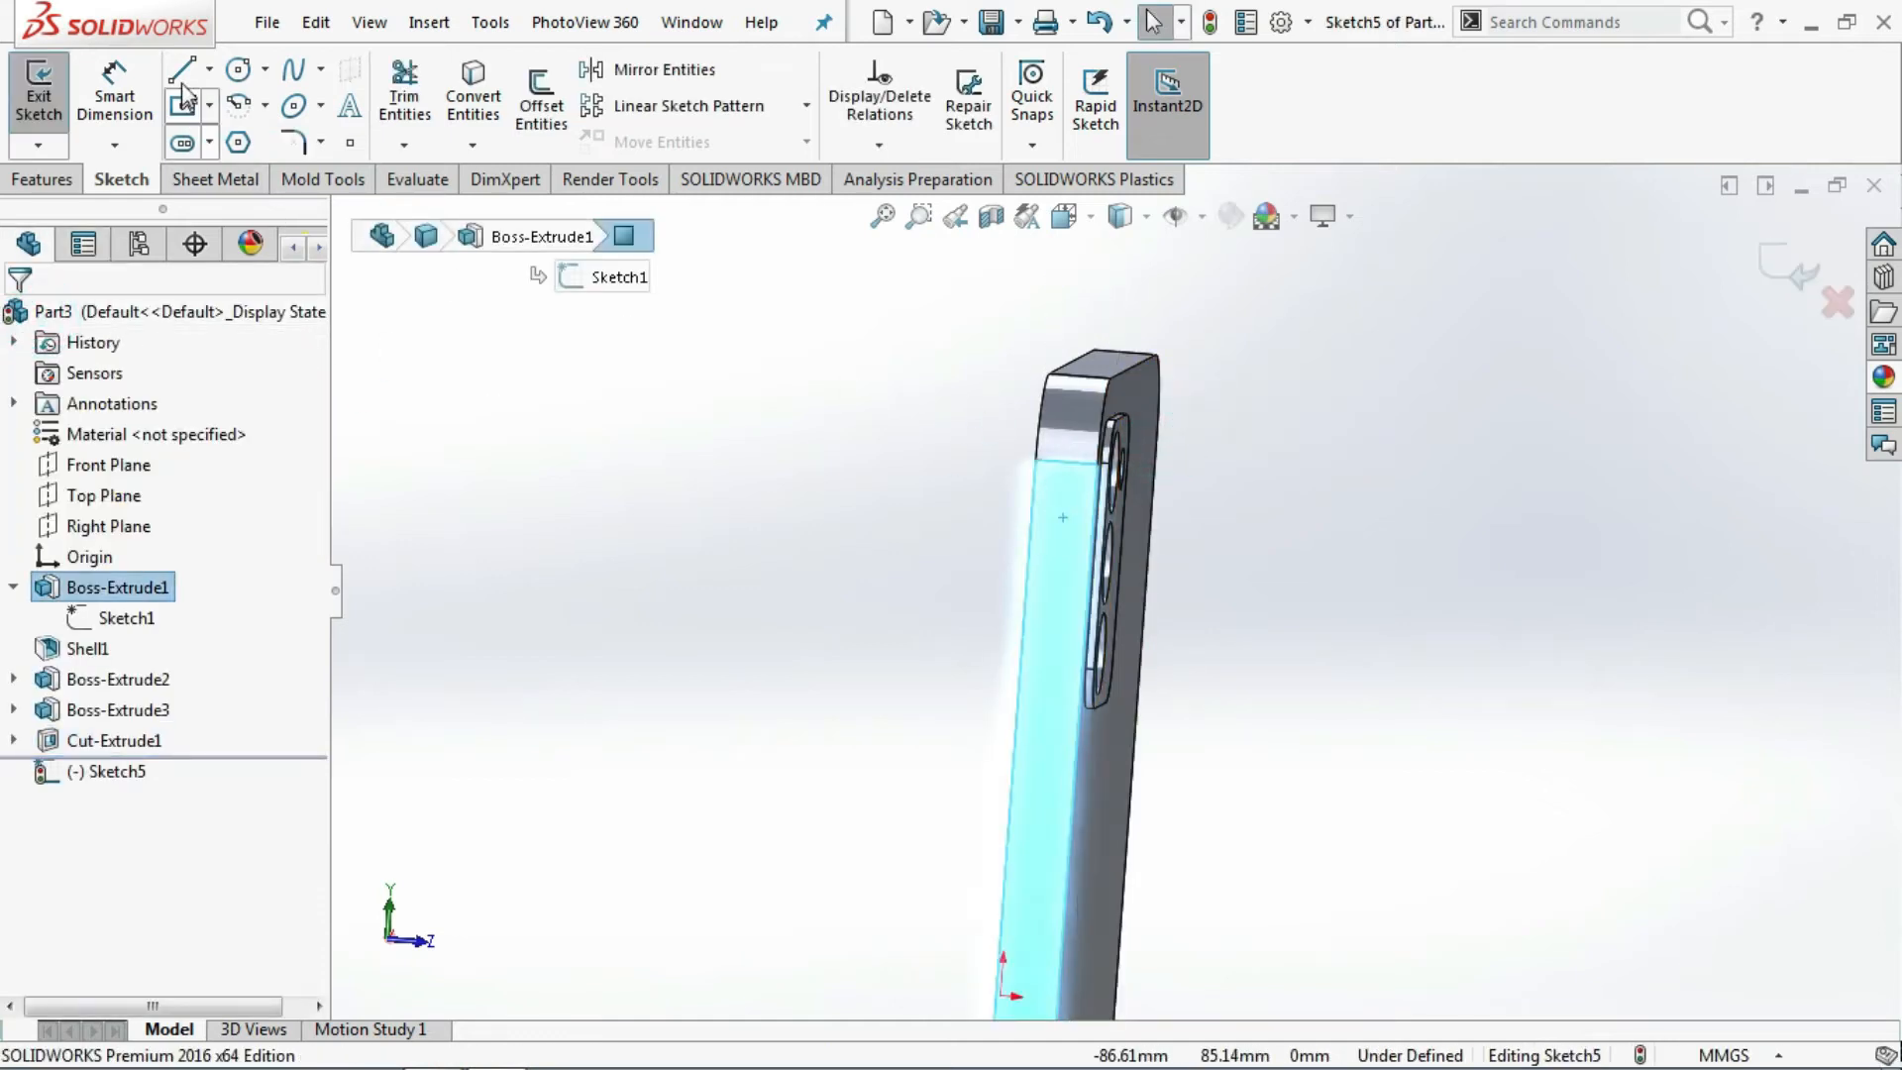
{"action": "left_click", "coordinate": [208, 71]}
{"action": "left_click", "coordinate": [246, 137]}
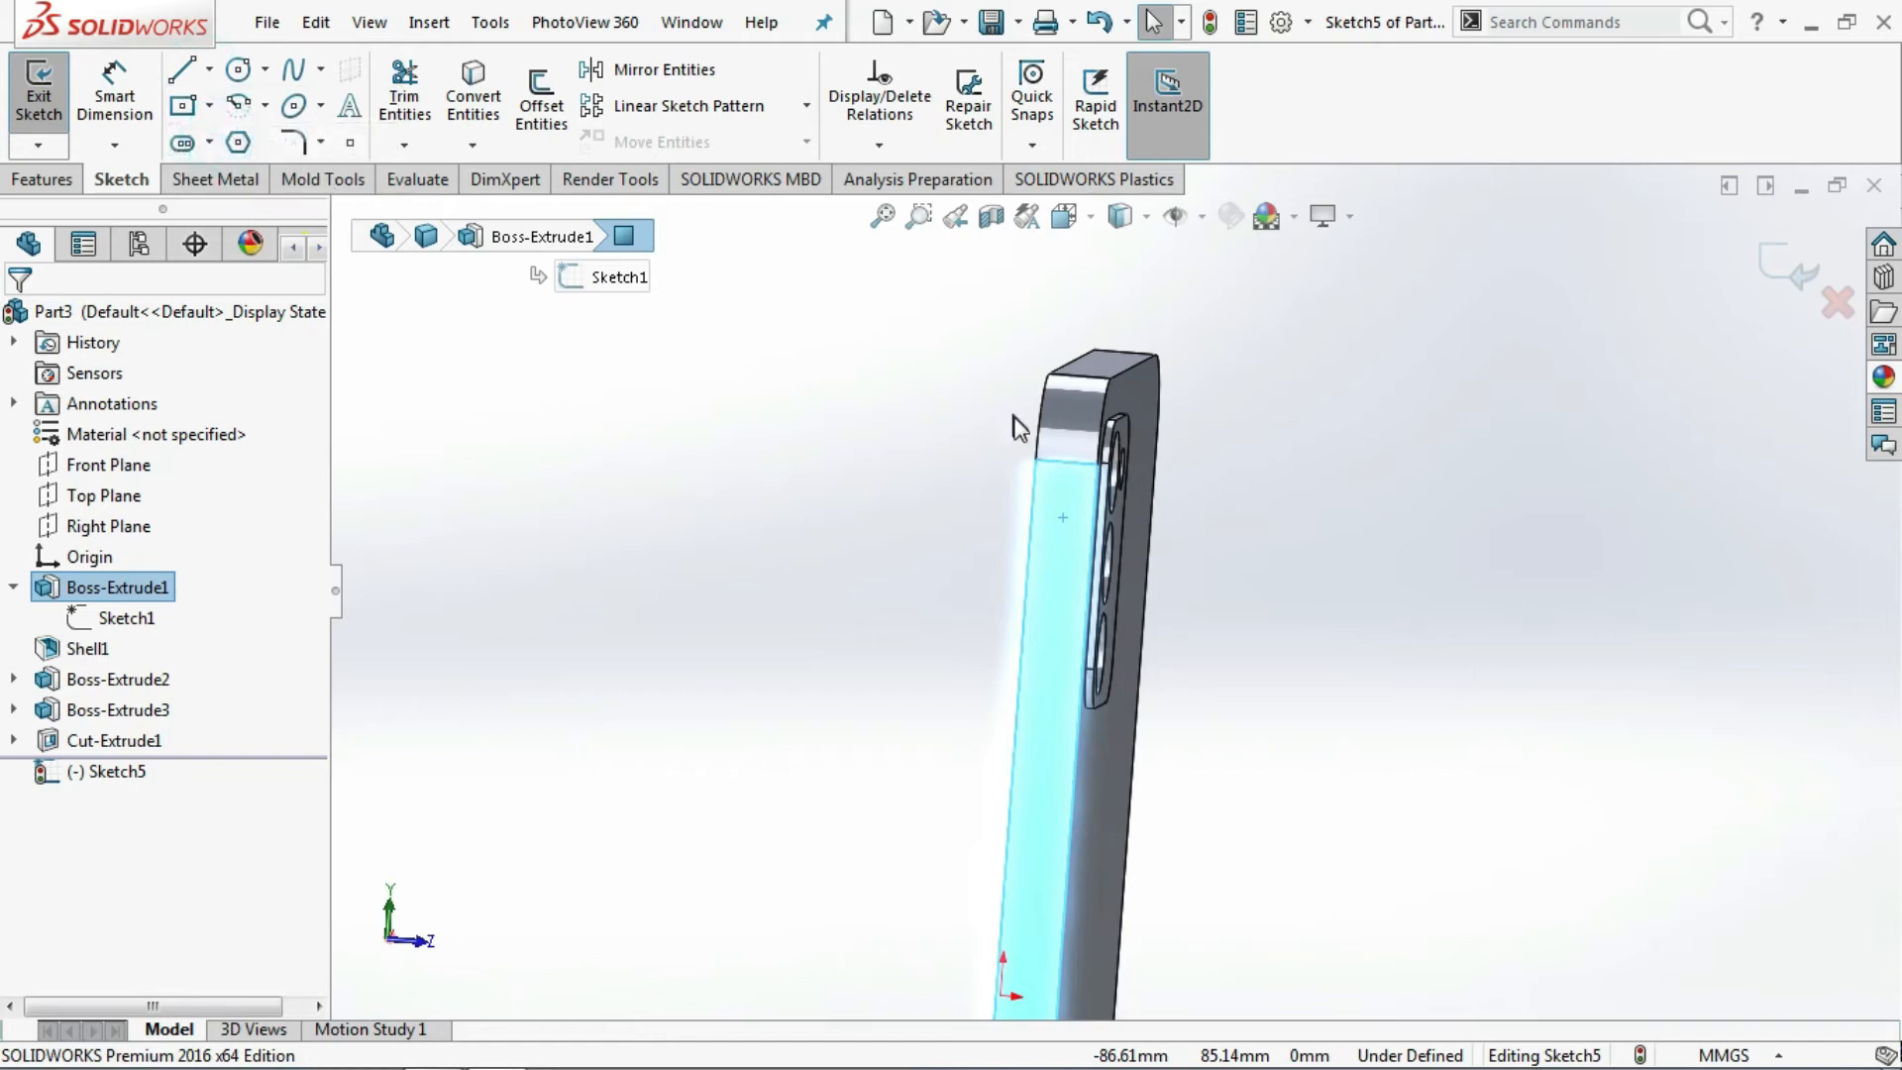
{"action": "middle_click_drag", "start_coordinate": [1076, 507], "coordinate": [1085, 513]}
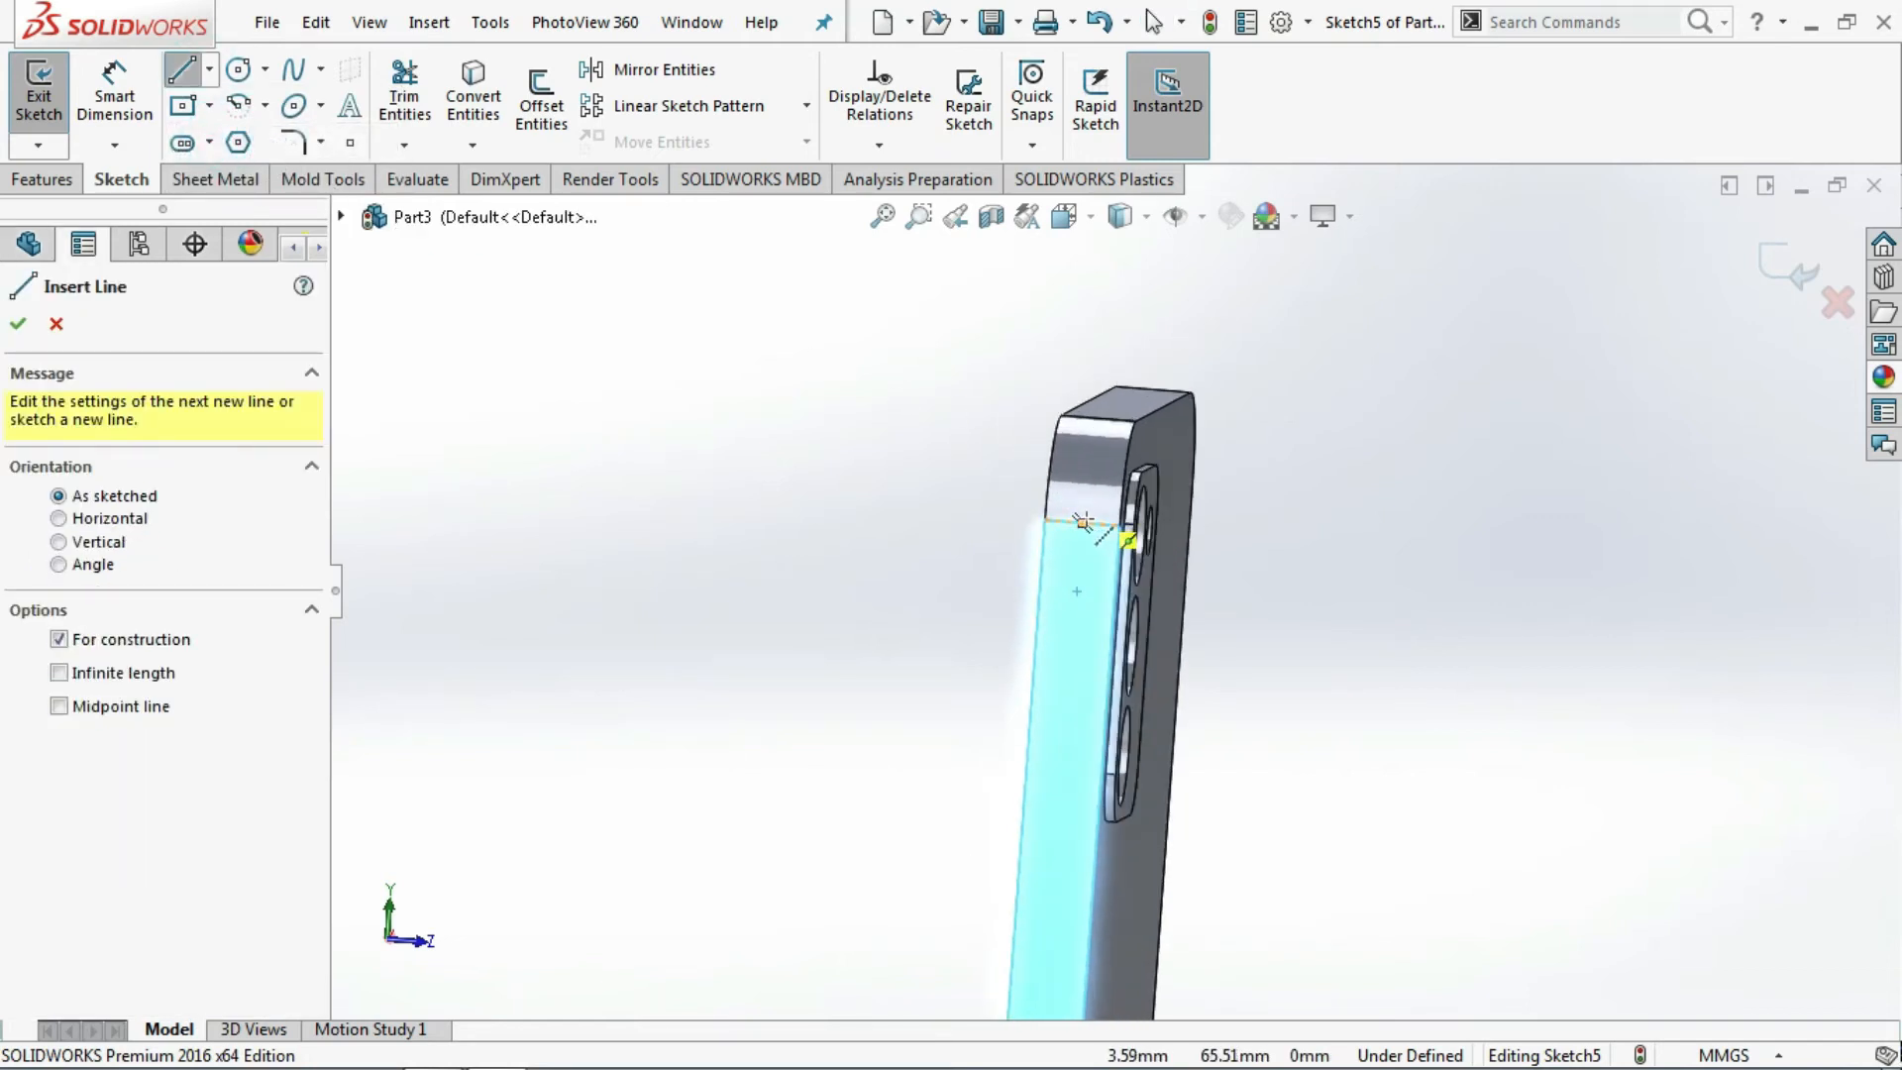
{"action": "left_click", "coordinate": [1082, 522]}
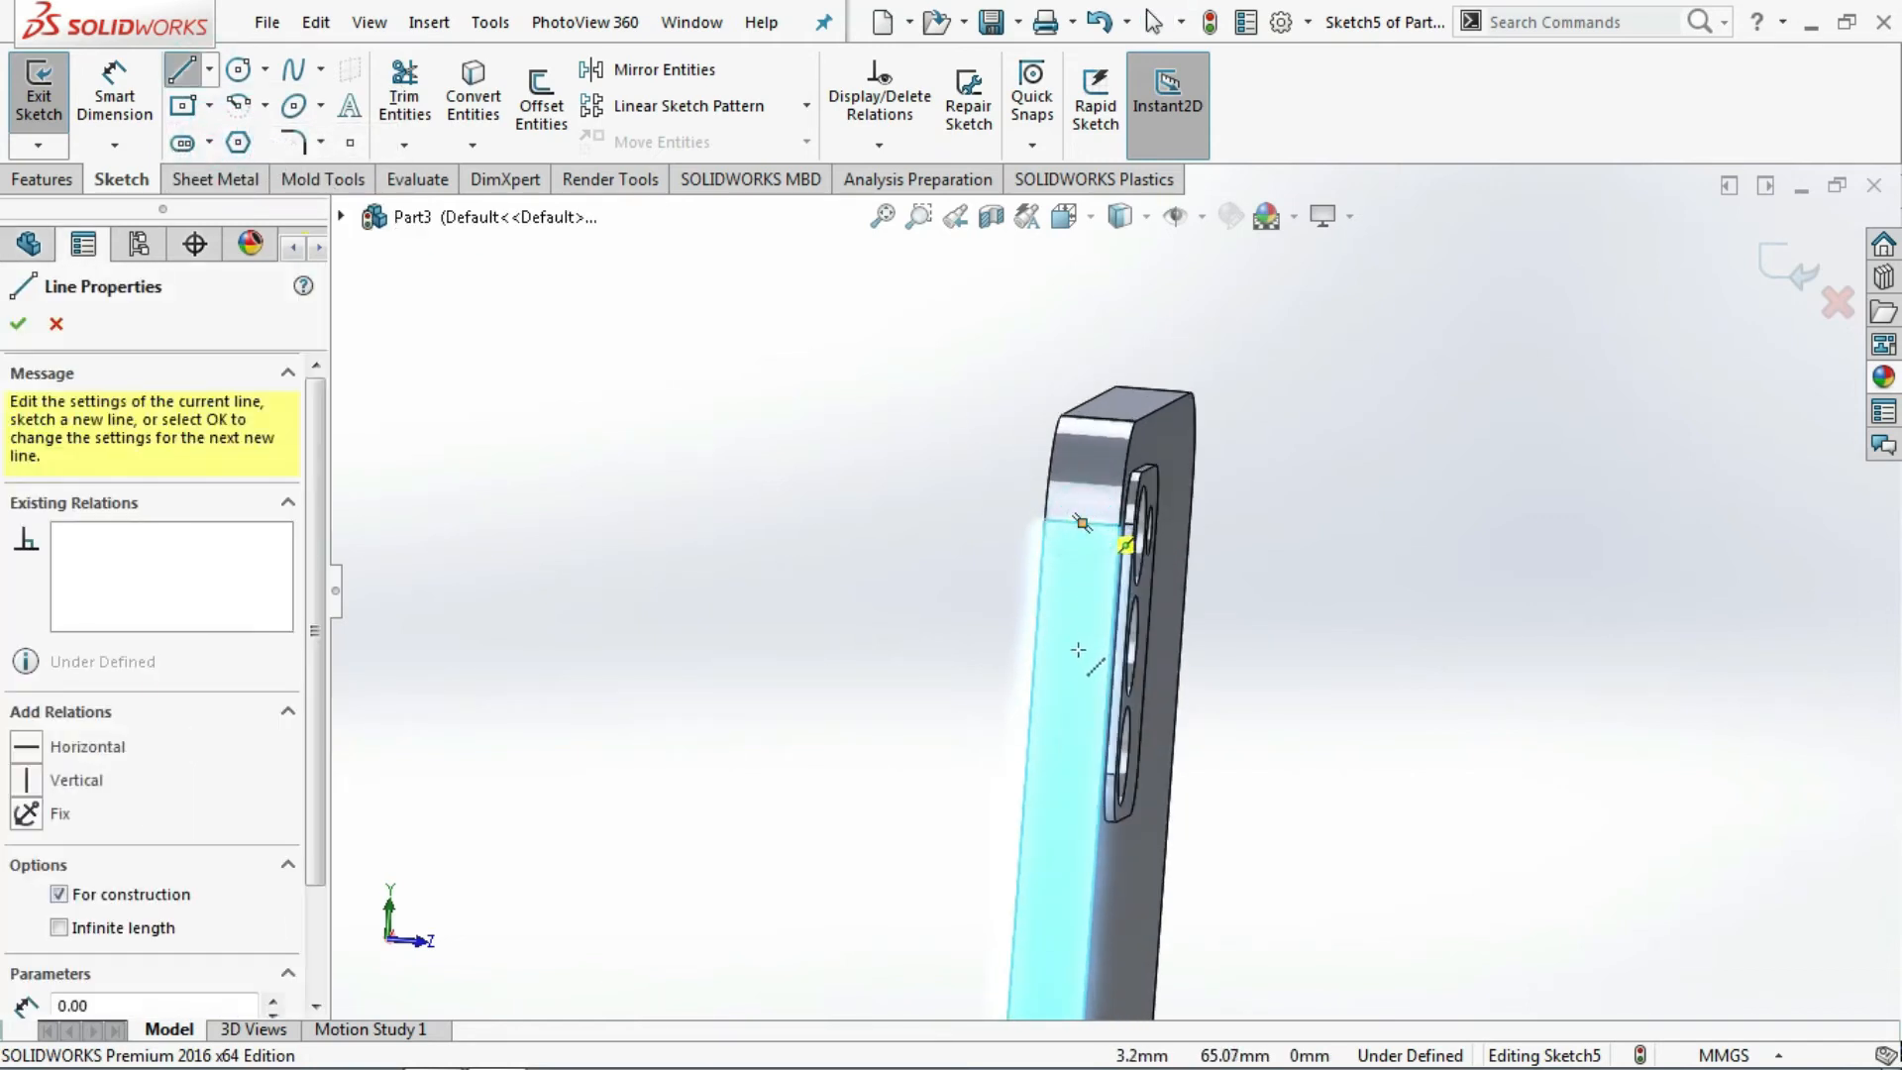
{"action": "left_click", "coordinate": [1046, 1000]}
{"action": "right_click", "coordinate": [783, 621]}
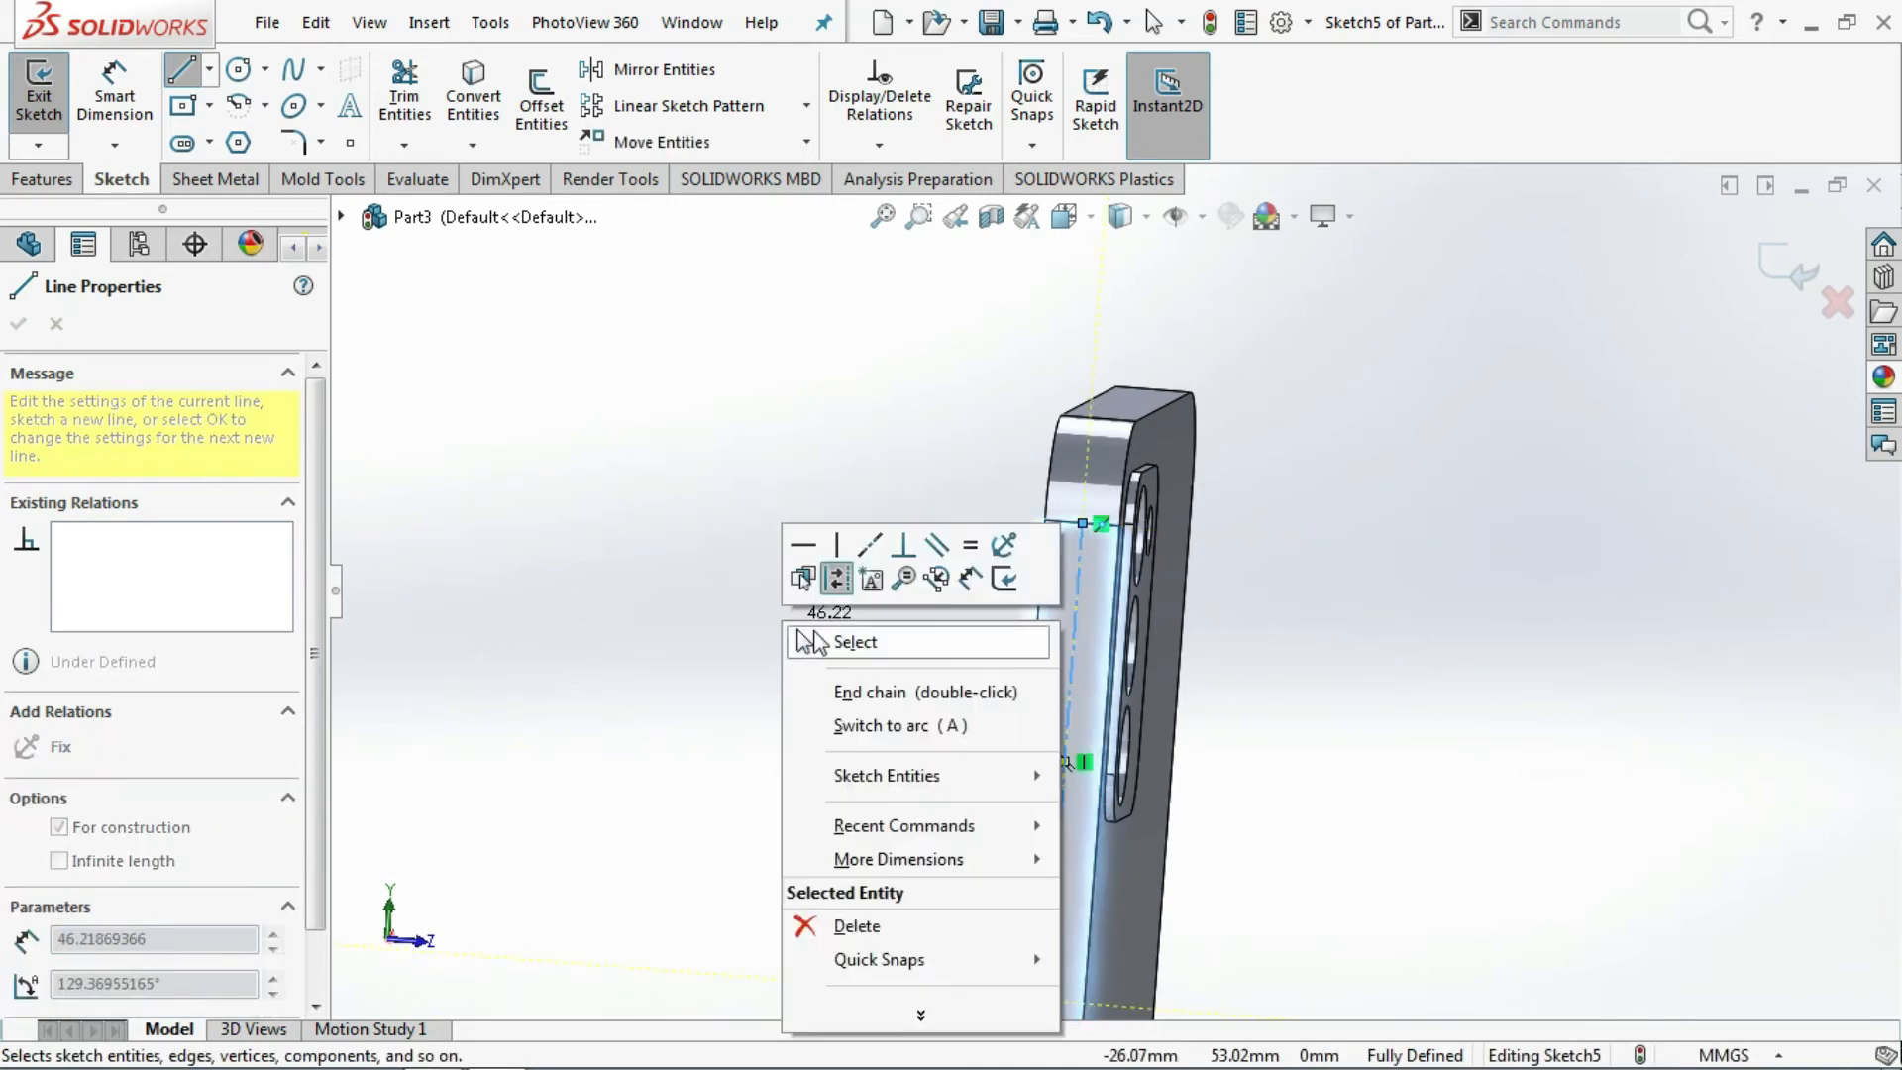
{"action": "left_click", "coordinate": [822, 642]}
{"action": "key", "text": "Escape"}
- Sketch two center rectangles one above the other on the centerline near its lower end, about 2.3 by 6.2 mm and 2.3 by 7.4 mm
{"action": "middle_click_drag", "start_coordinate": [976, 693], "coordinate": [1026, 690]}
{"action": "scroll", "coordinate": [1128, 648], "scroll_direction": "down", "scroll_amount": 6}
{"action": "scroll", "coordinate": [1127, 646], "scroll_direction": "up", "scroll_amount": 6}
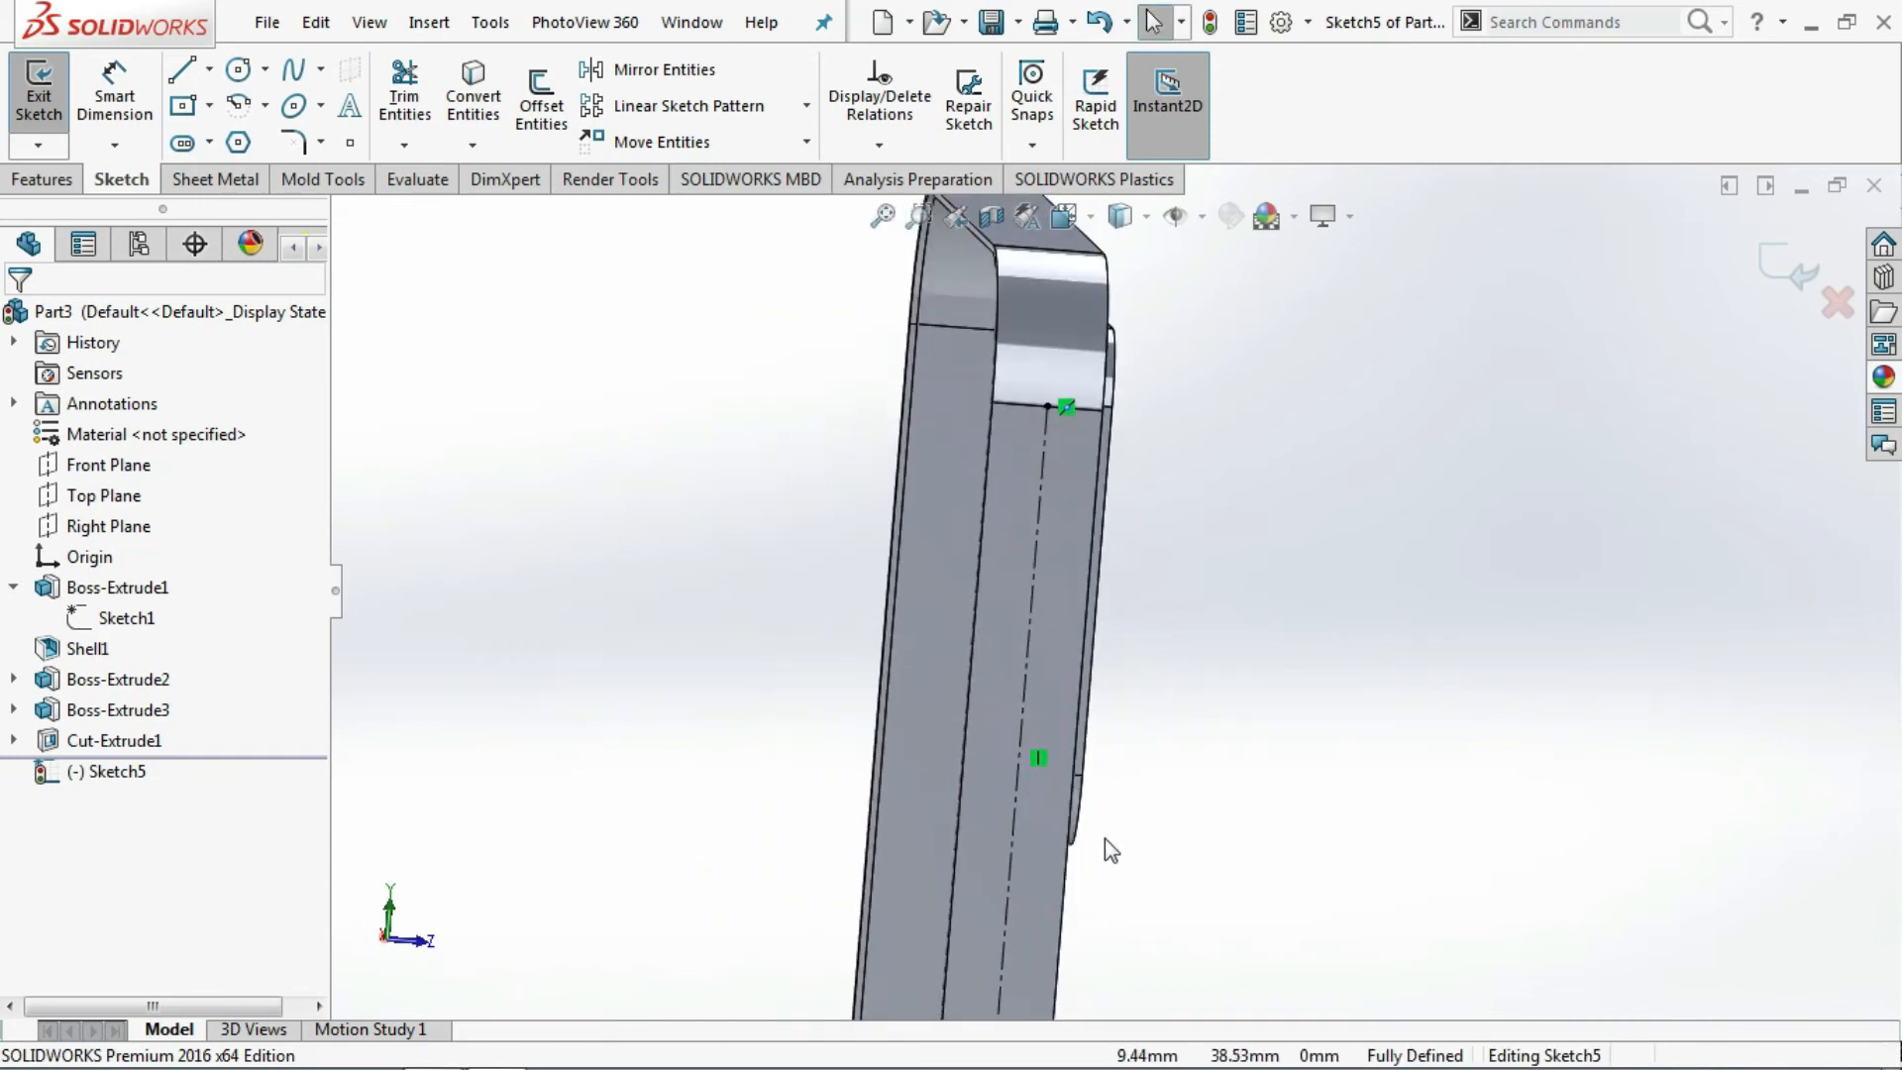
{"action": "scroll", "coordinate": [1105, 858], "scroll_direction": "down", "scroll_amount": 4}
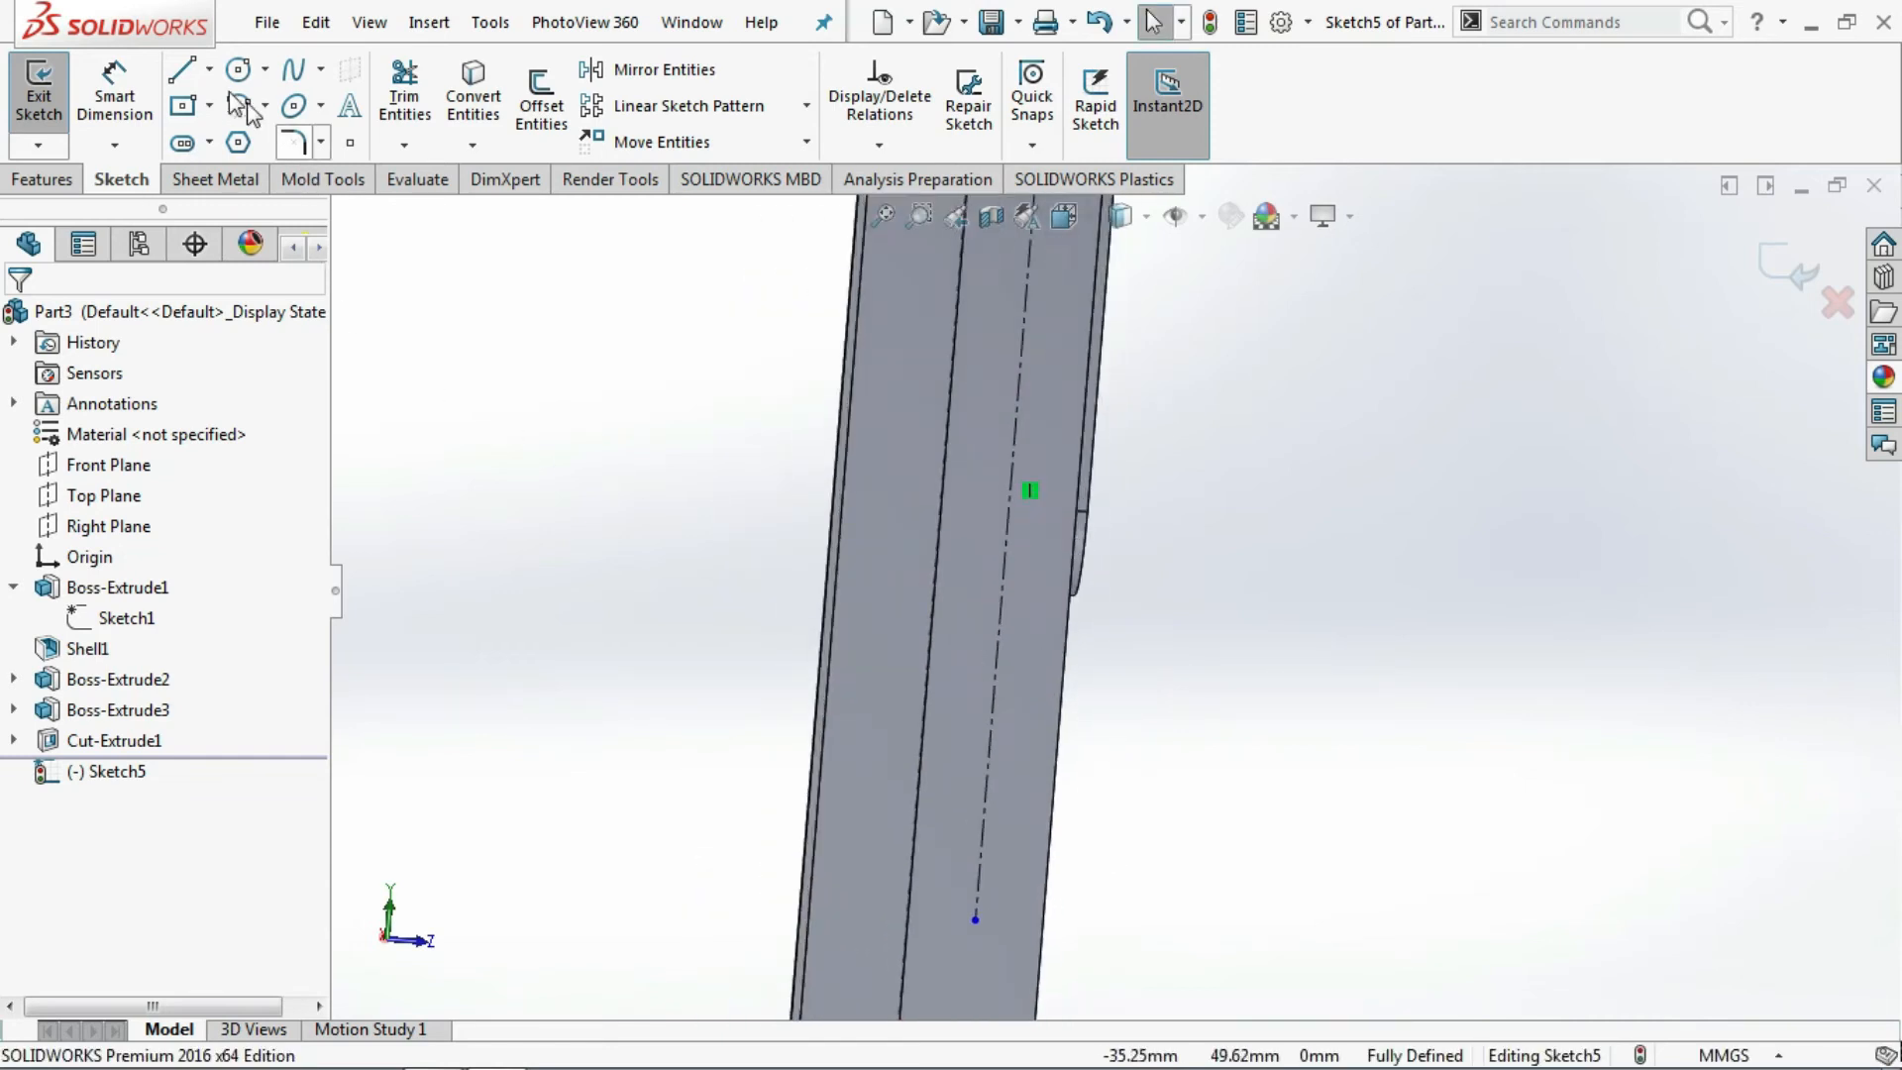
{"action": "left_click", "coordinate": [996, 683]}
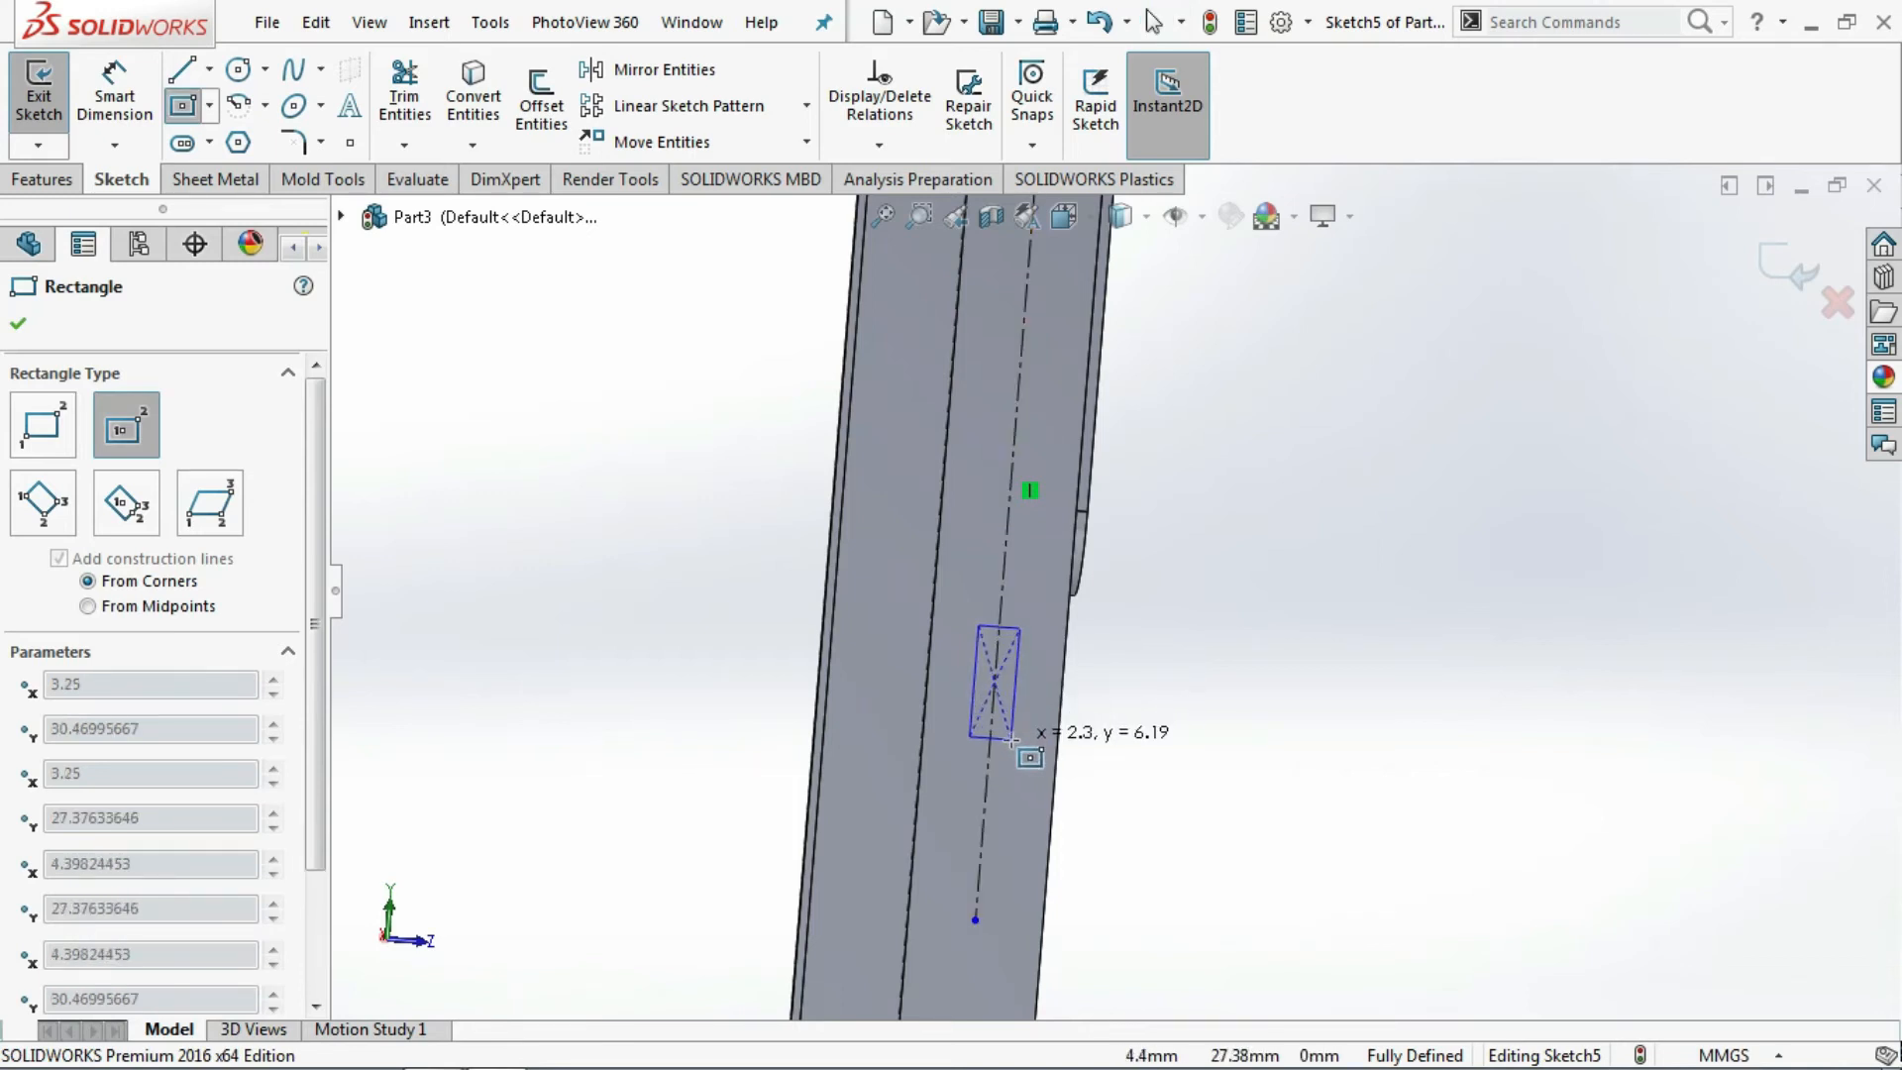
{"action": "left_click", "coordinate": [1011, 739]}
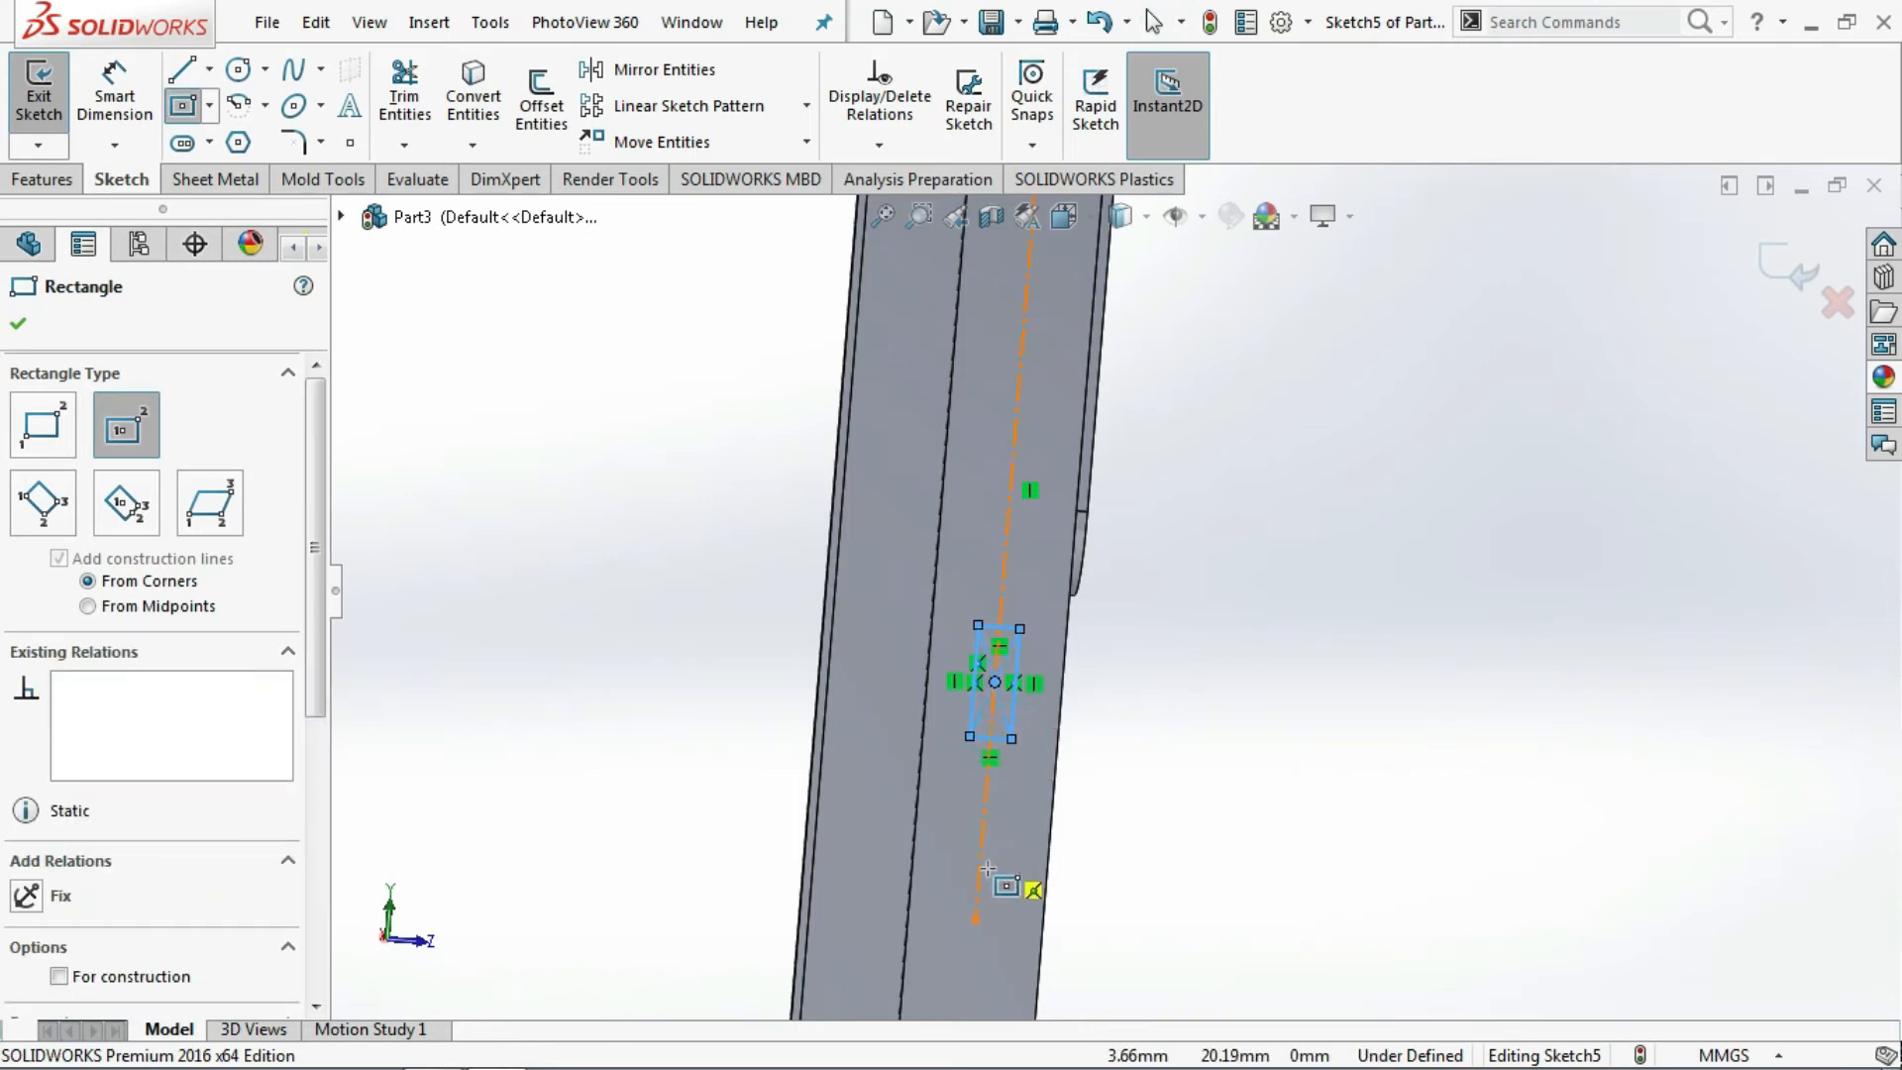
{"action": "left_click", "coordinate": [975, 920]}
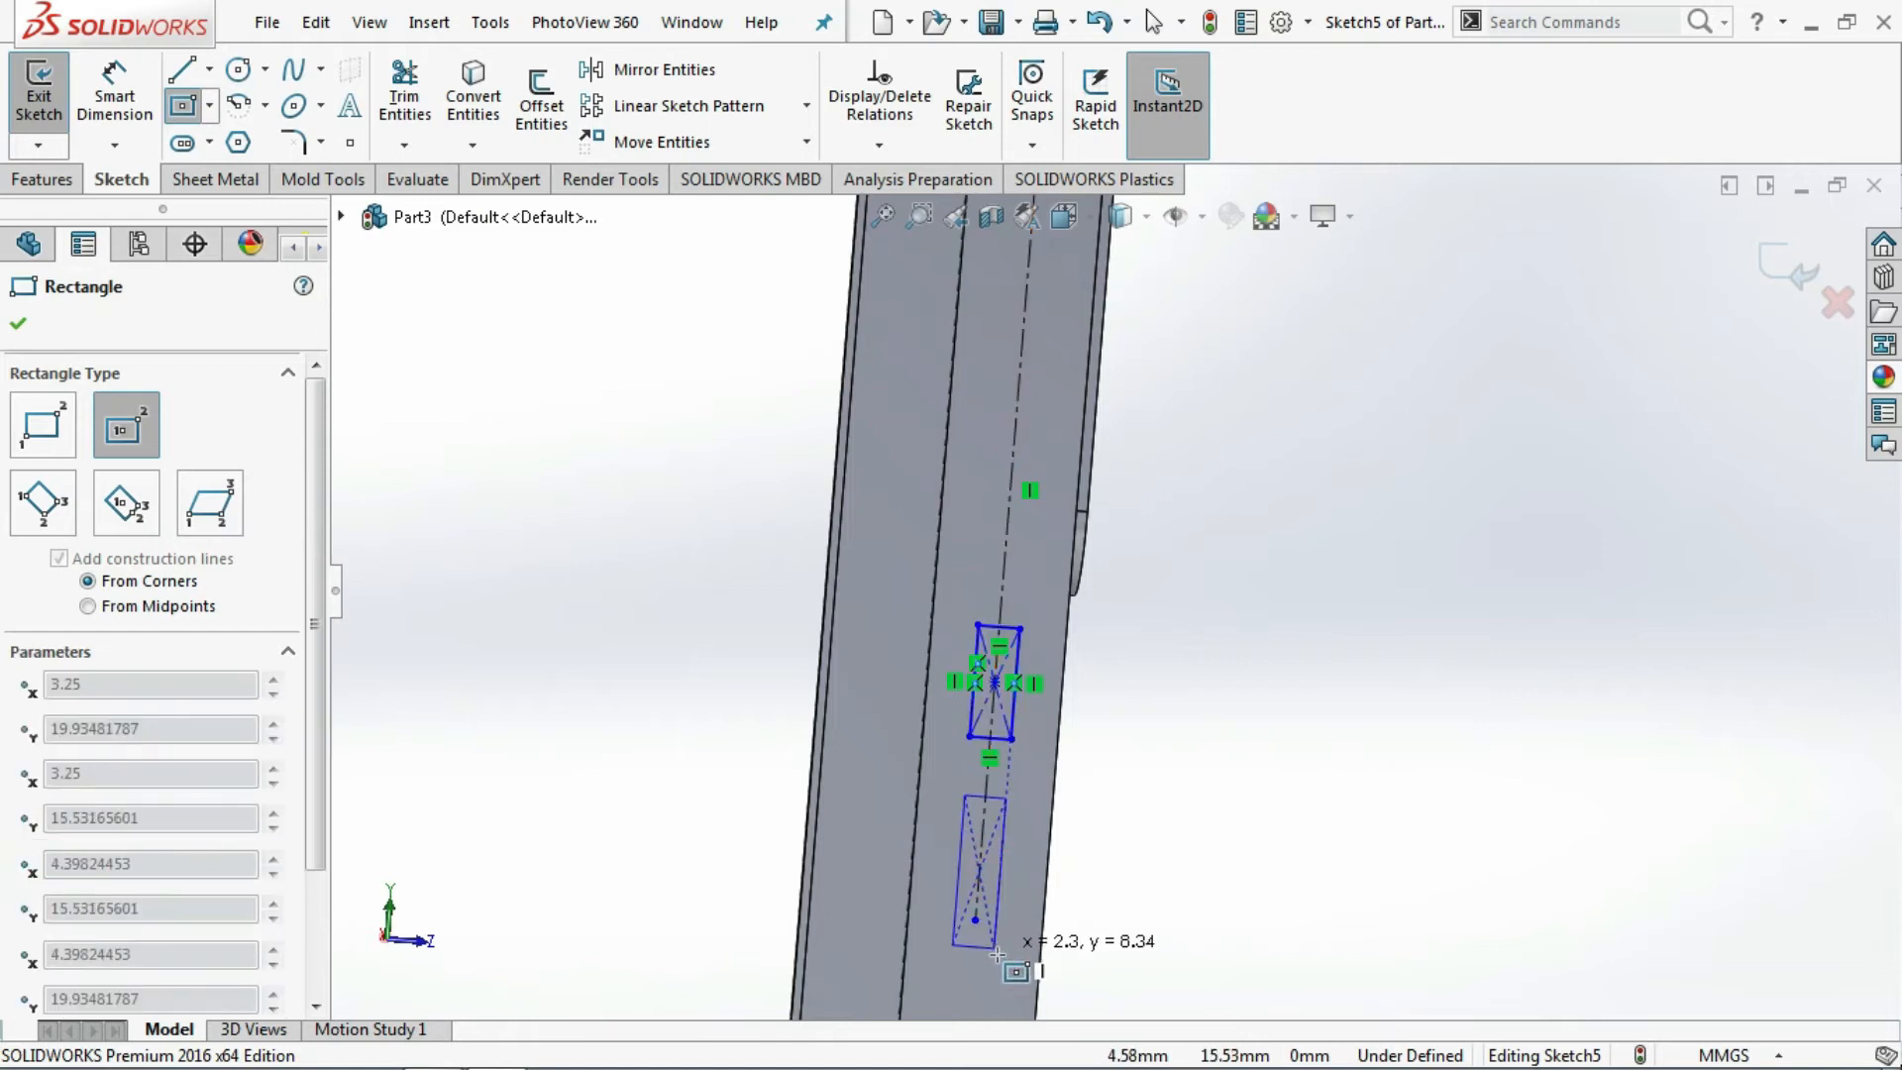
{"action": "left_click", "coordinate": [1003, 939]}
{"action": "scroll", "coordinate": [1010, 908], "scroll_direction": "up", "scroll_amount": 2}
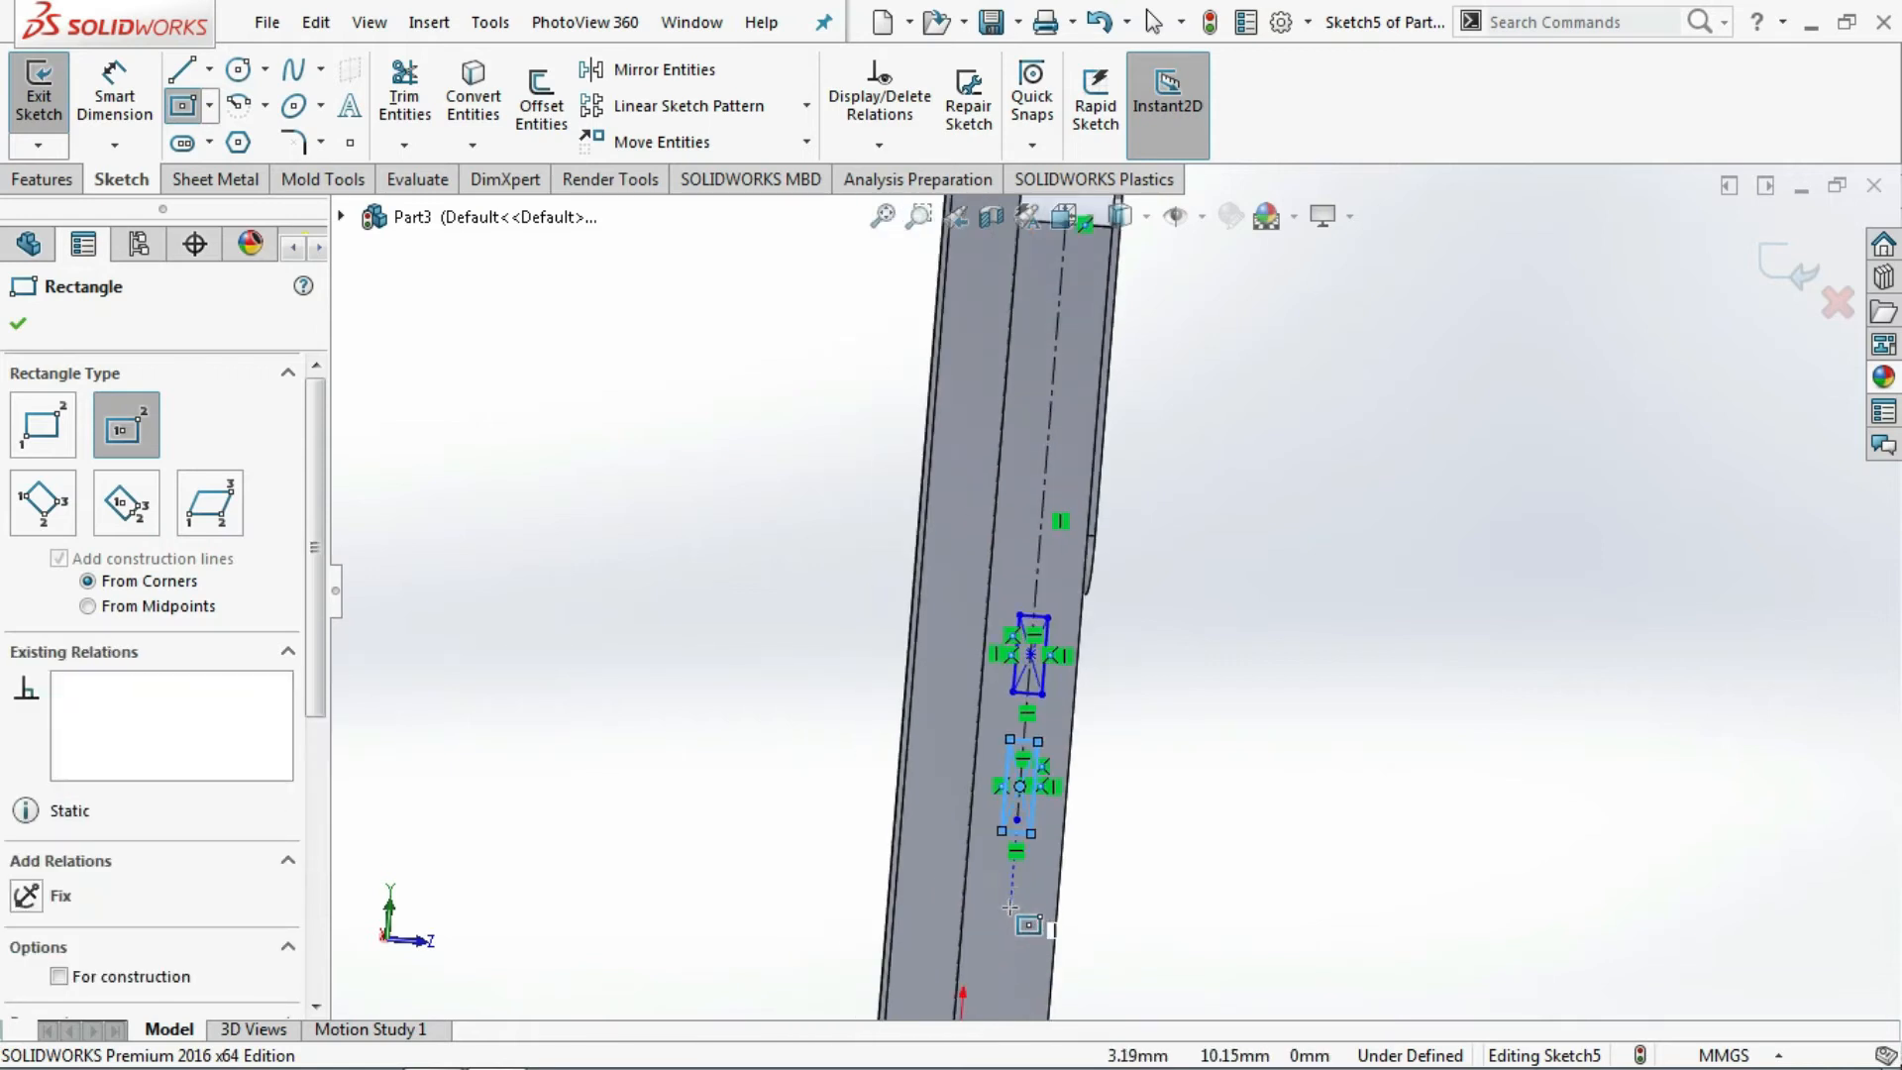
- Dimension the upper rectangle on the side face 10 mm long and 3 mm wide
{"action": "left_click", "coordinate": [139, 114]}
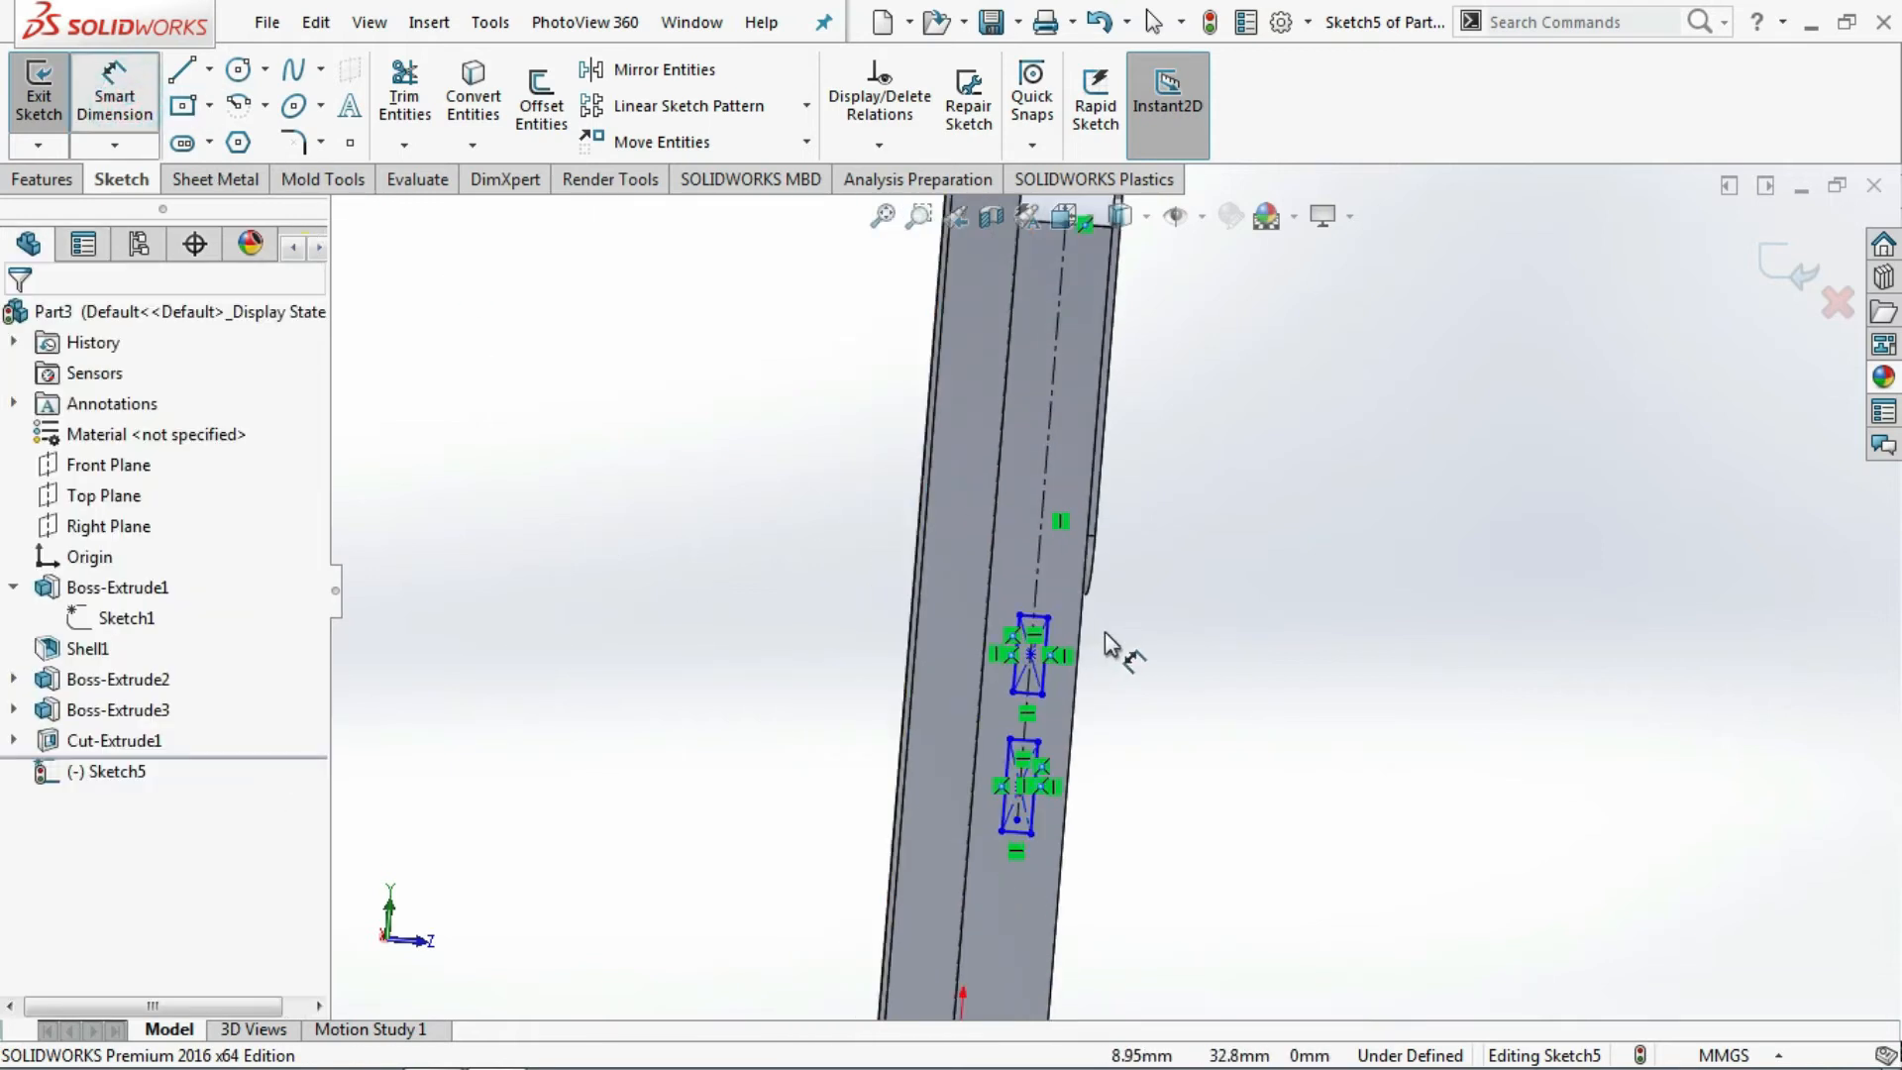
{"action": "scroll", "coordinate": [1100, 644], "scroll_direction": "down", "scroll_amount": 3}
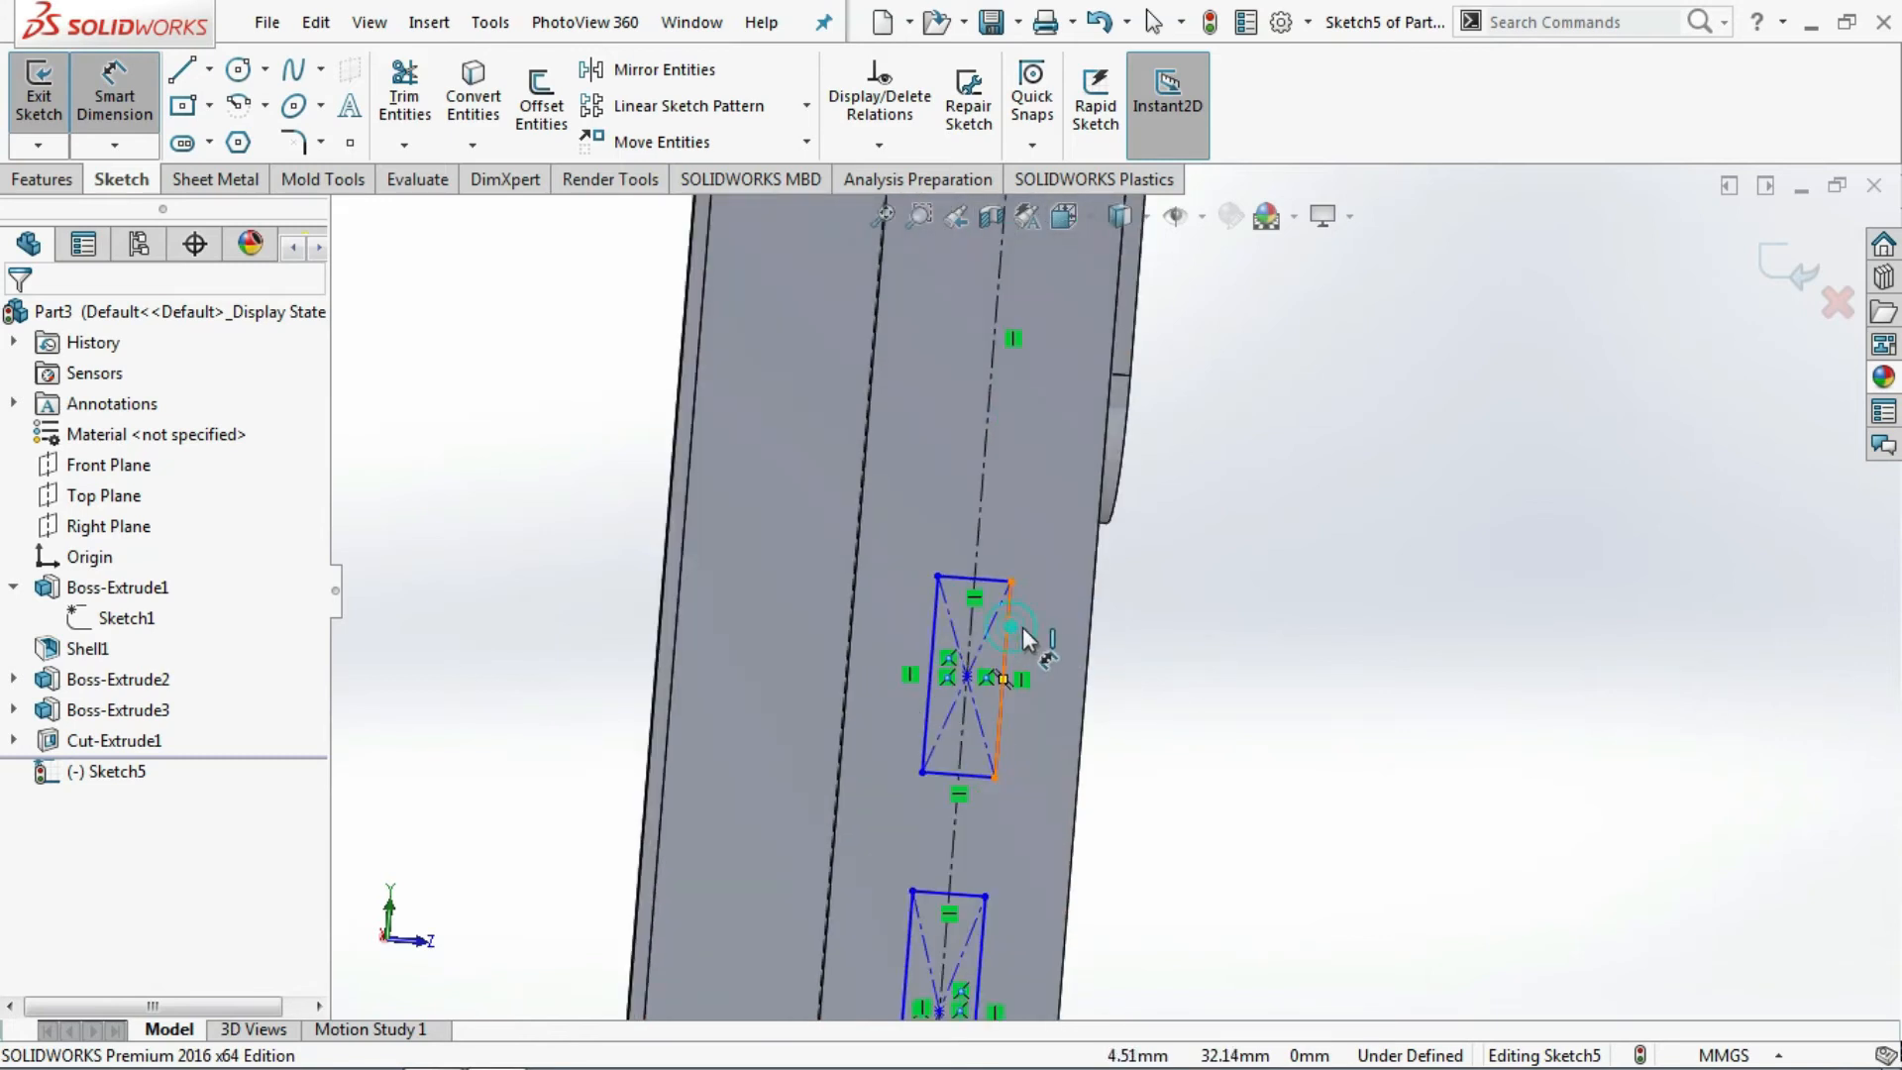
{"action": "left_click", "coordinate": [1022, 628]}
{"action": "left_click", "coordinate": [1037, 630]}
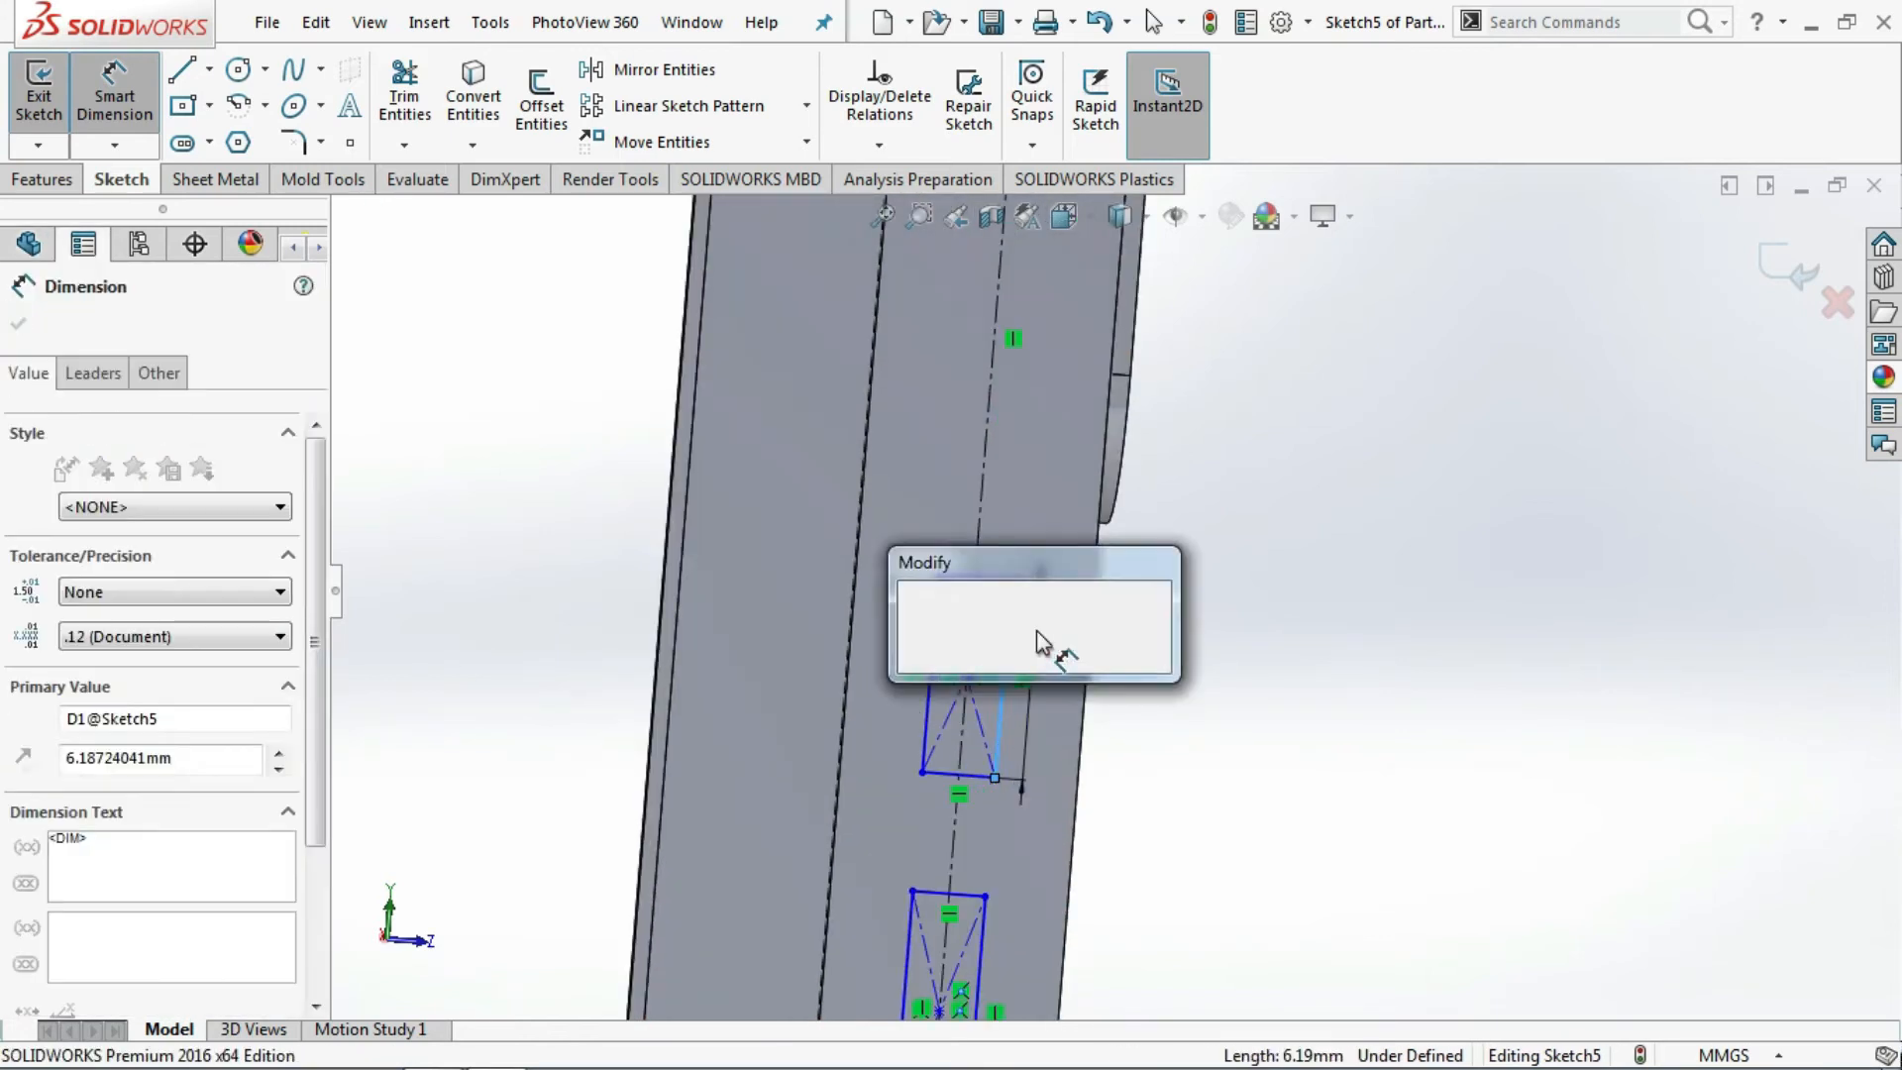
{"action": "key", "text": "Return"}
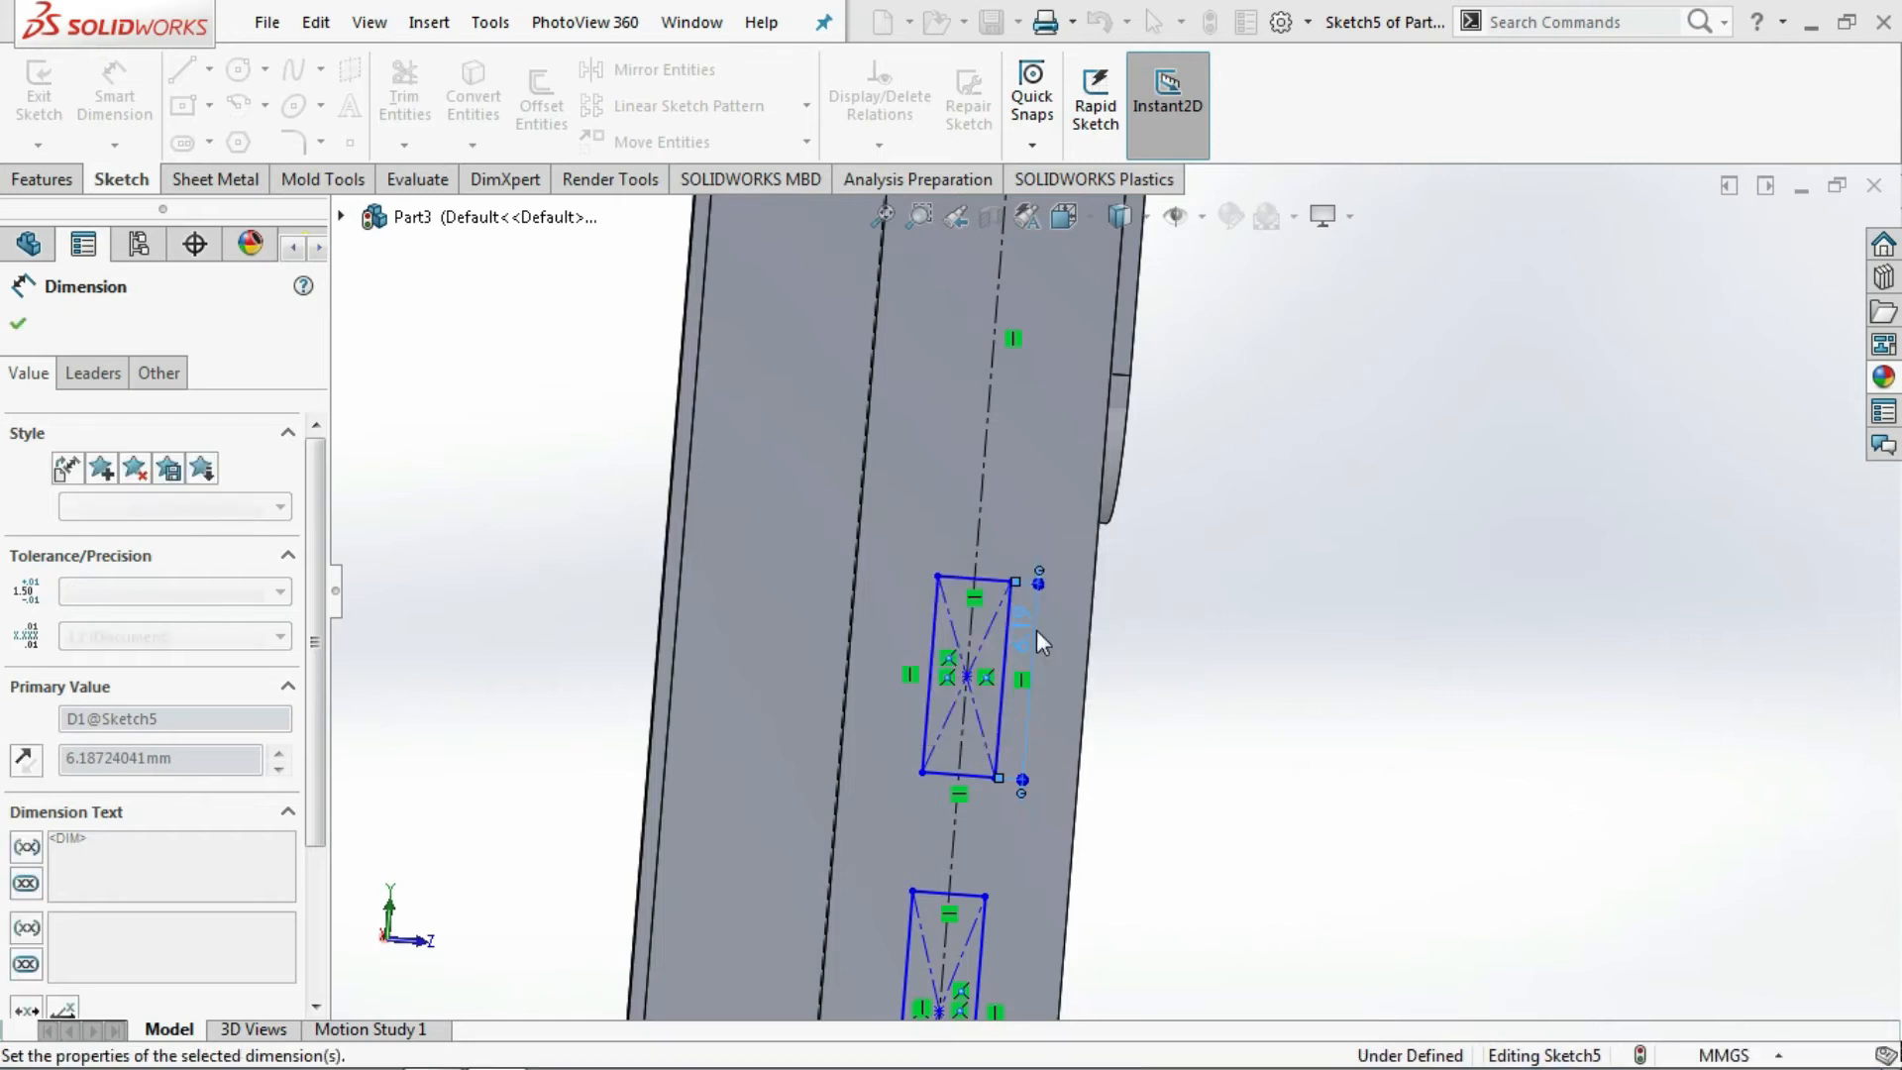
{"action": "left_click", "coordinate": [997, 500]}
{"action": "left_click", "coordinate": [998, 495]}
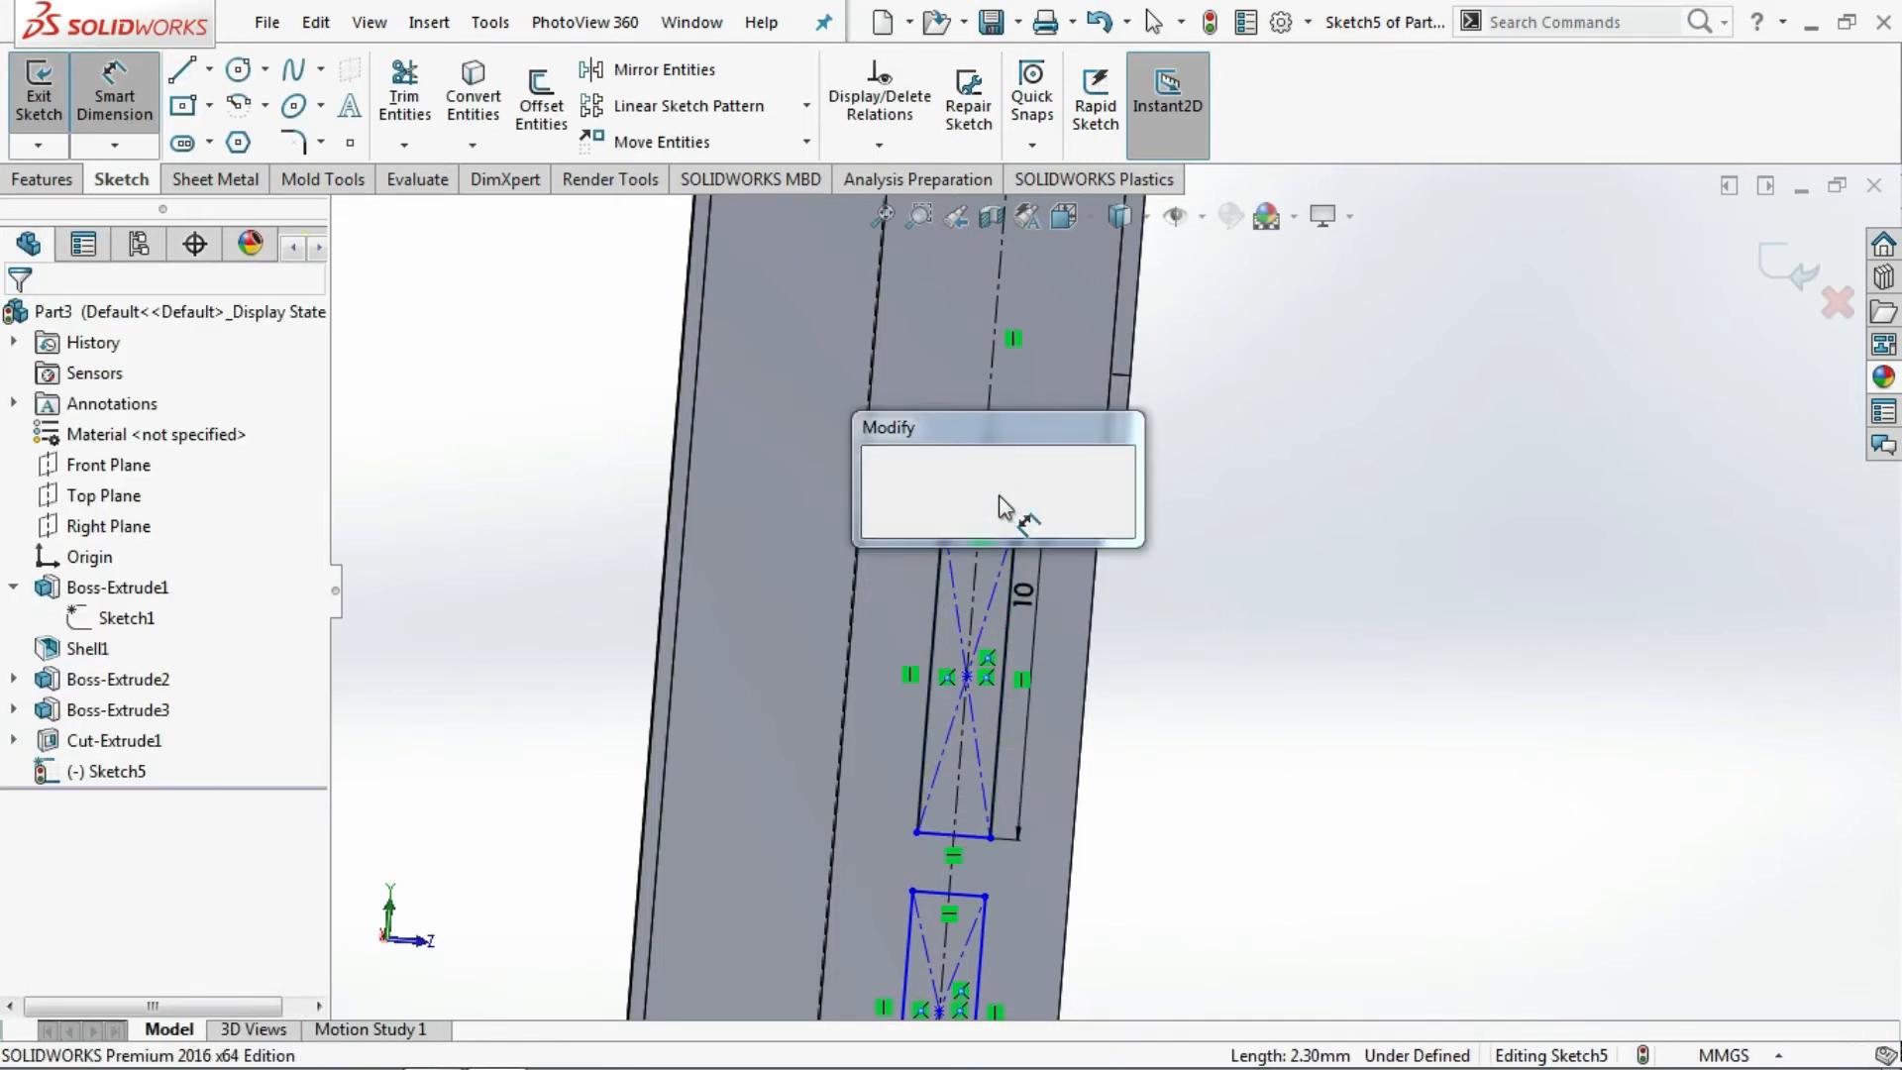
{"action": "type", "text": "3"}
{"action": "key", "text": "Return"}
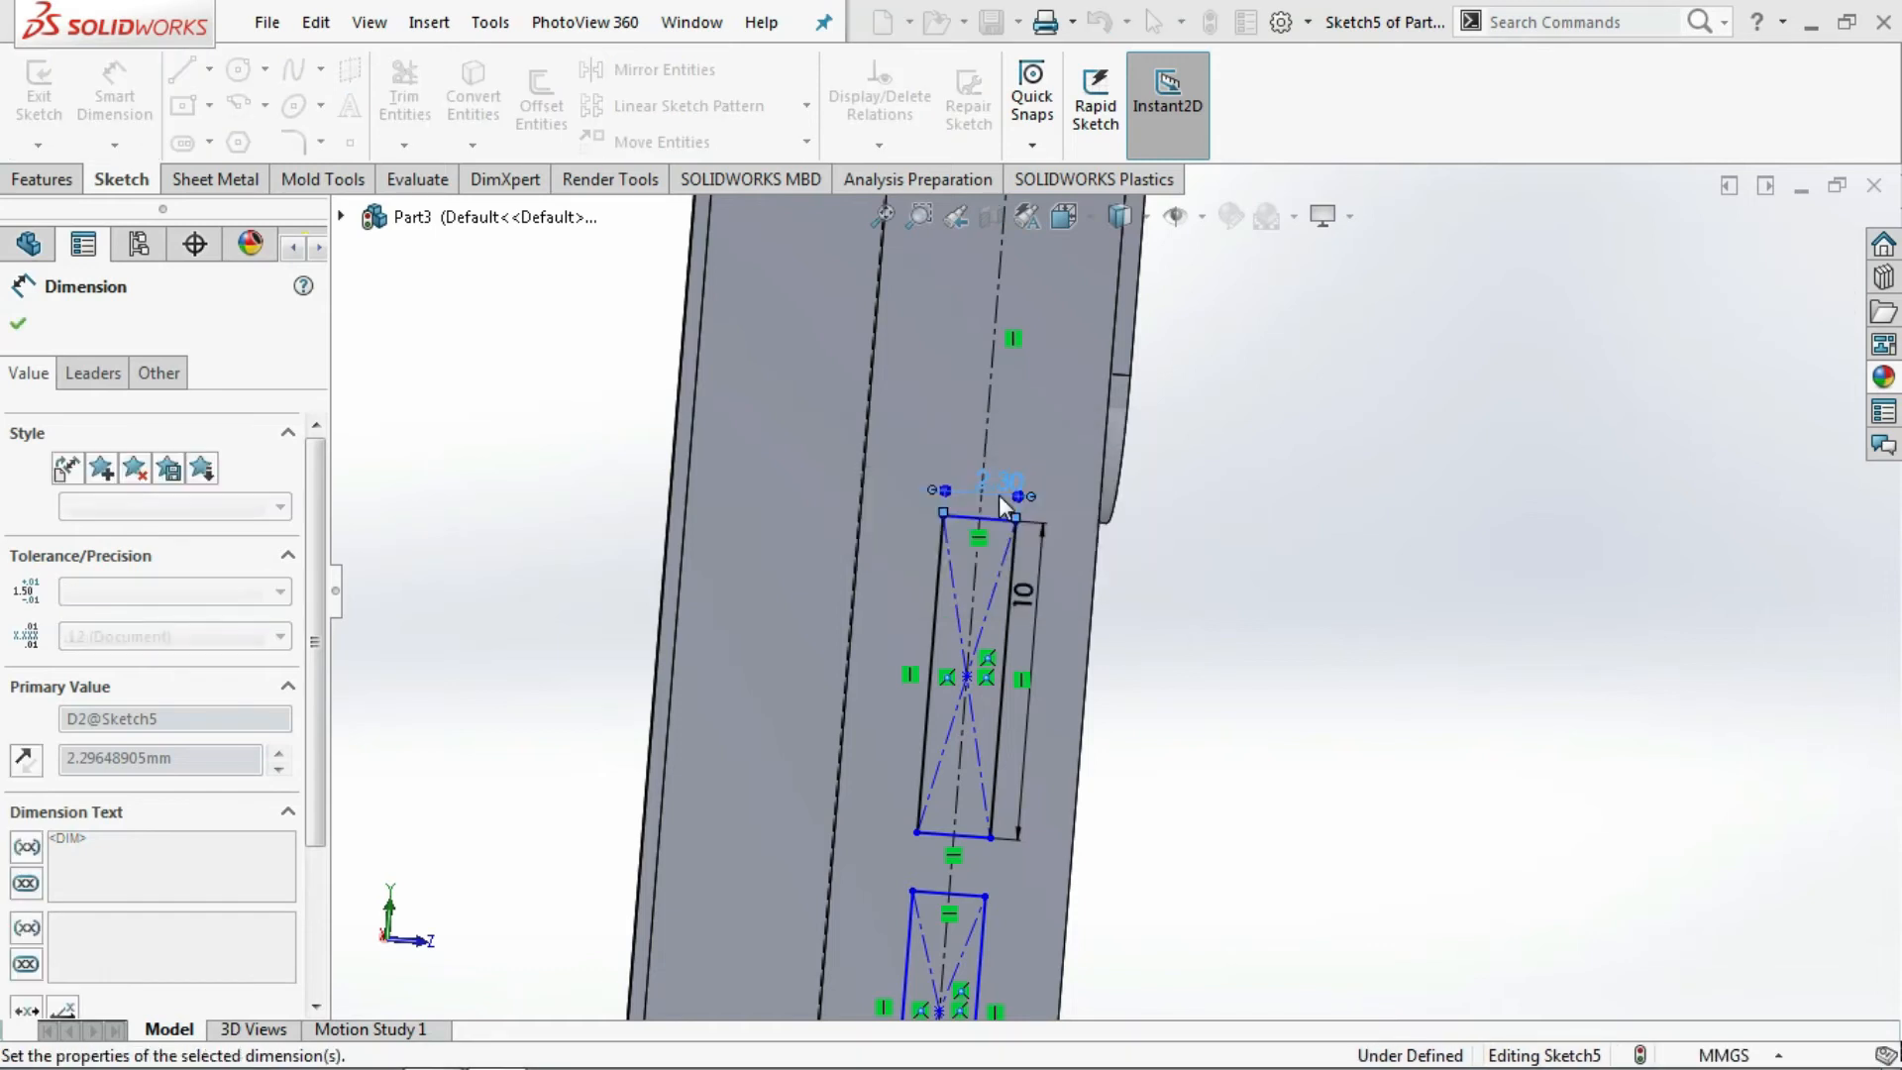
- Dimension the lower rectangle on the side face 10 mm long and 3 mm wide
{"action": "scroll", "coordinate": [1007, 545], "scroll_direction": "up", "scroll_amount": 3}
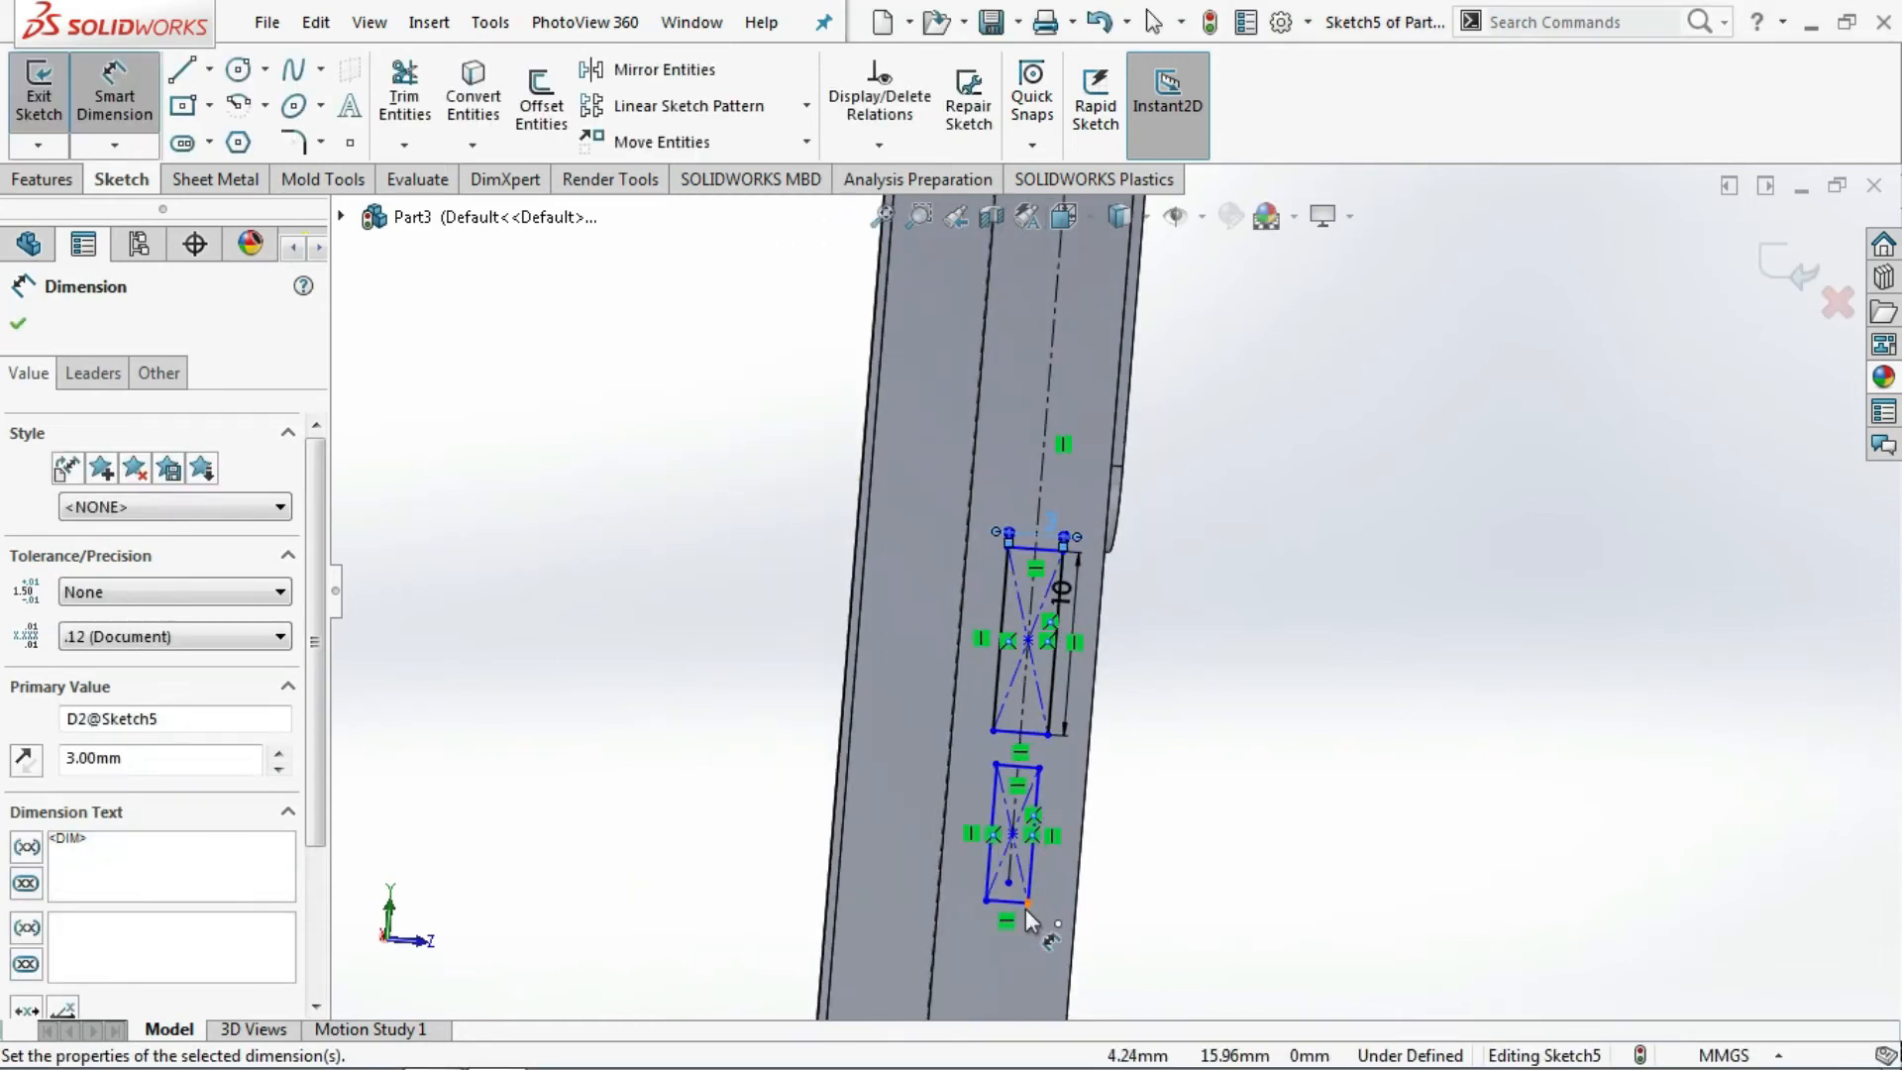
{"action": "left_click", "coordinate": [1030, 881]}
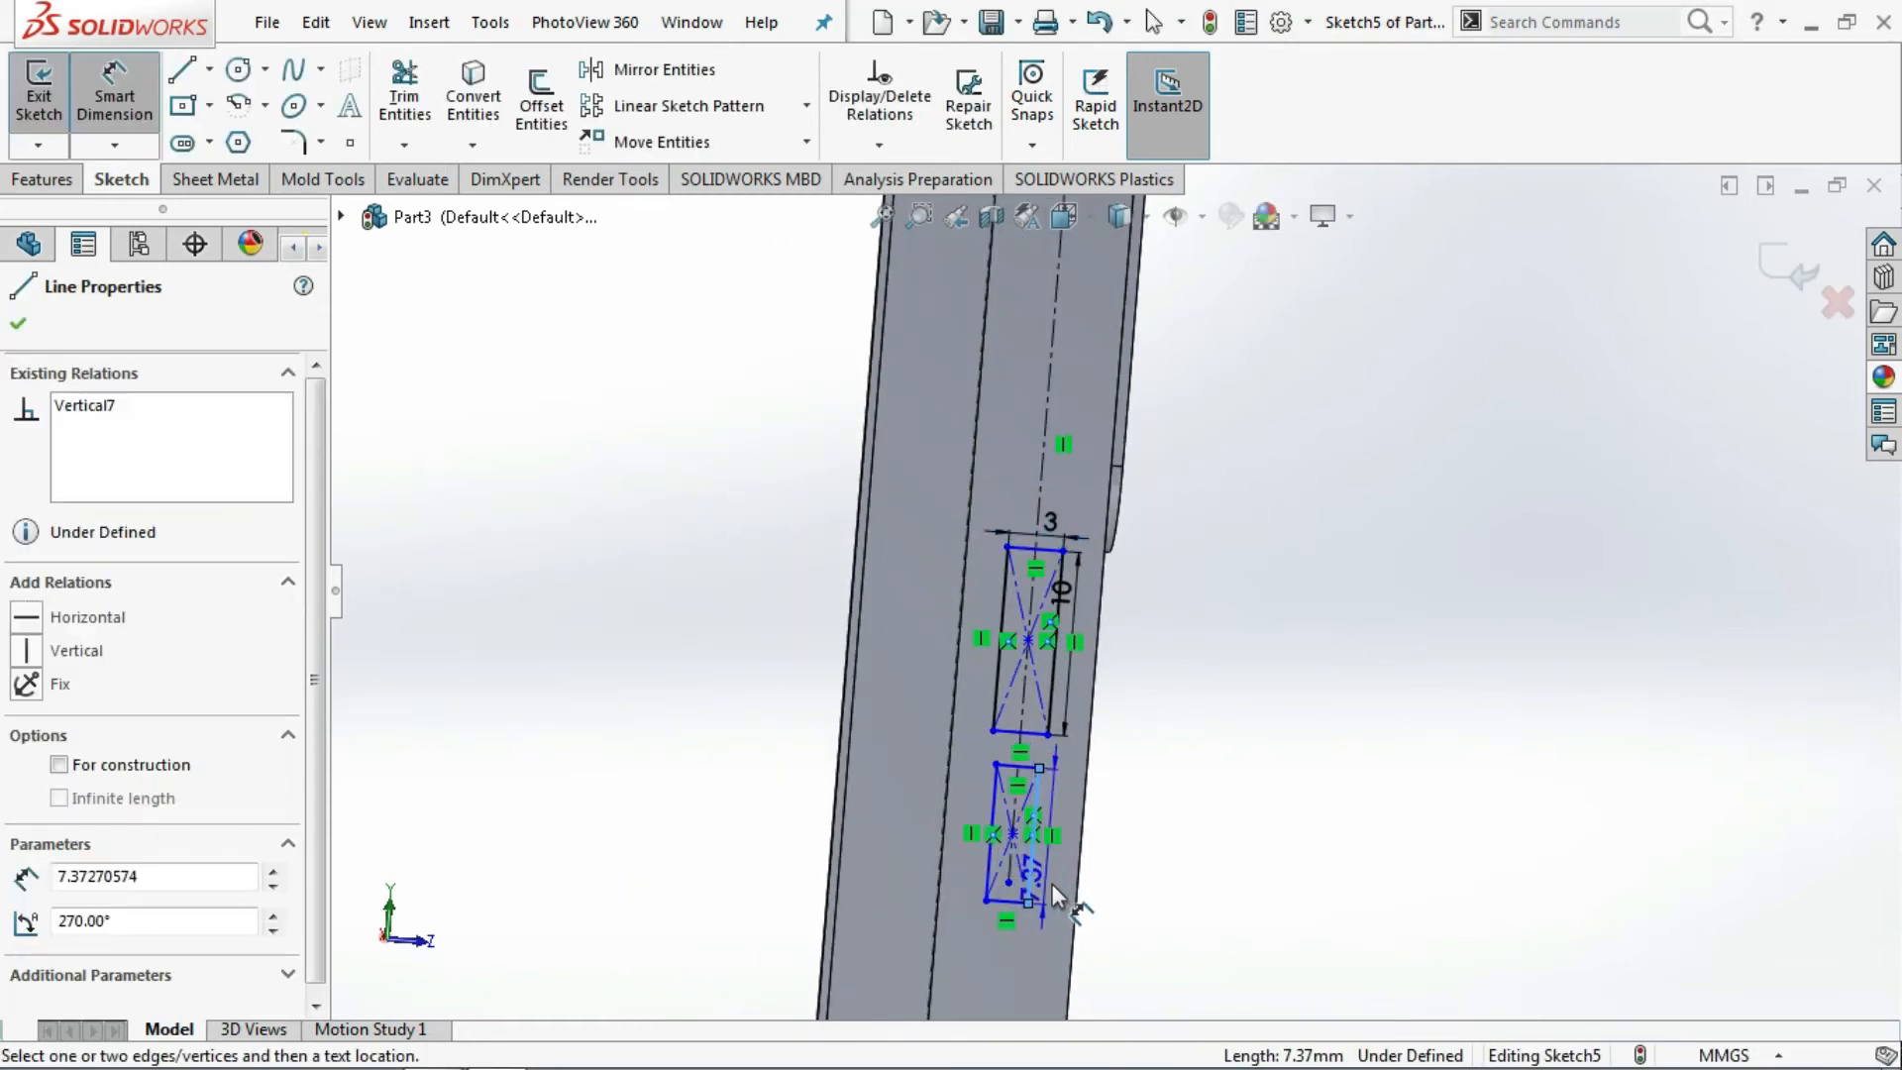
{"action": "left_click", "coordinate": [1053, 889]}
{"action": "type", "text": "10"}
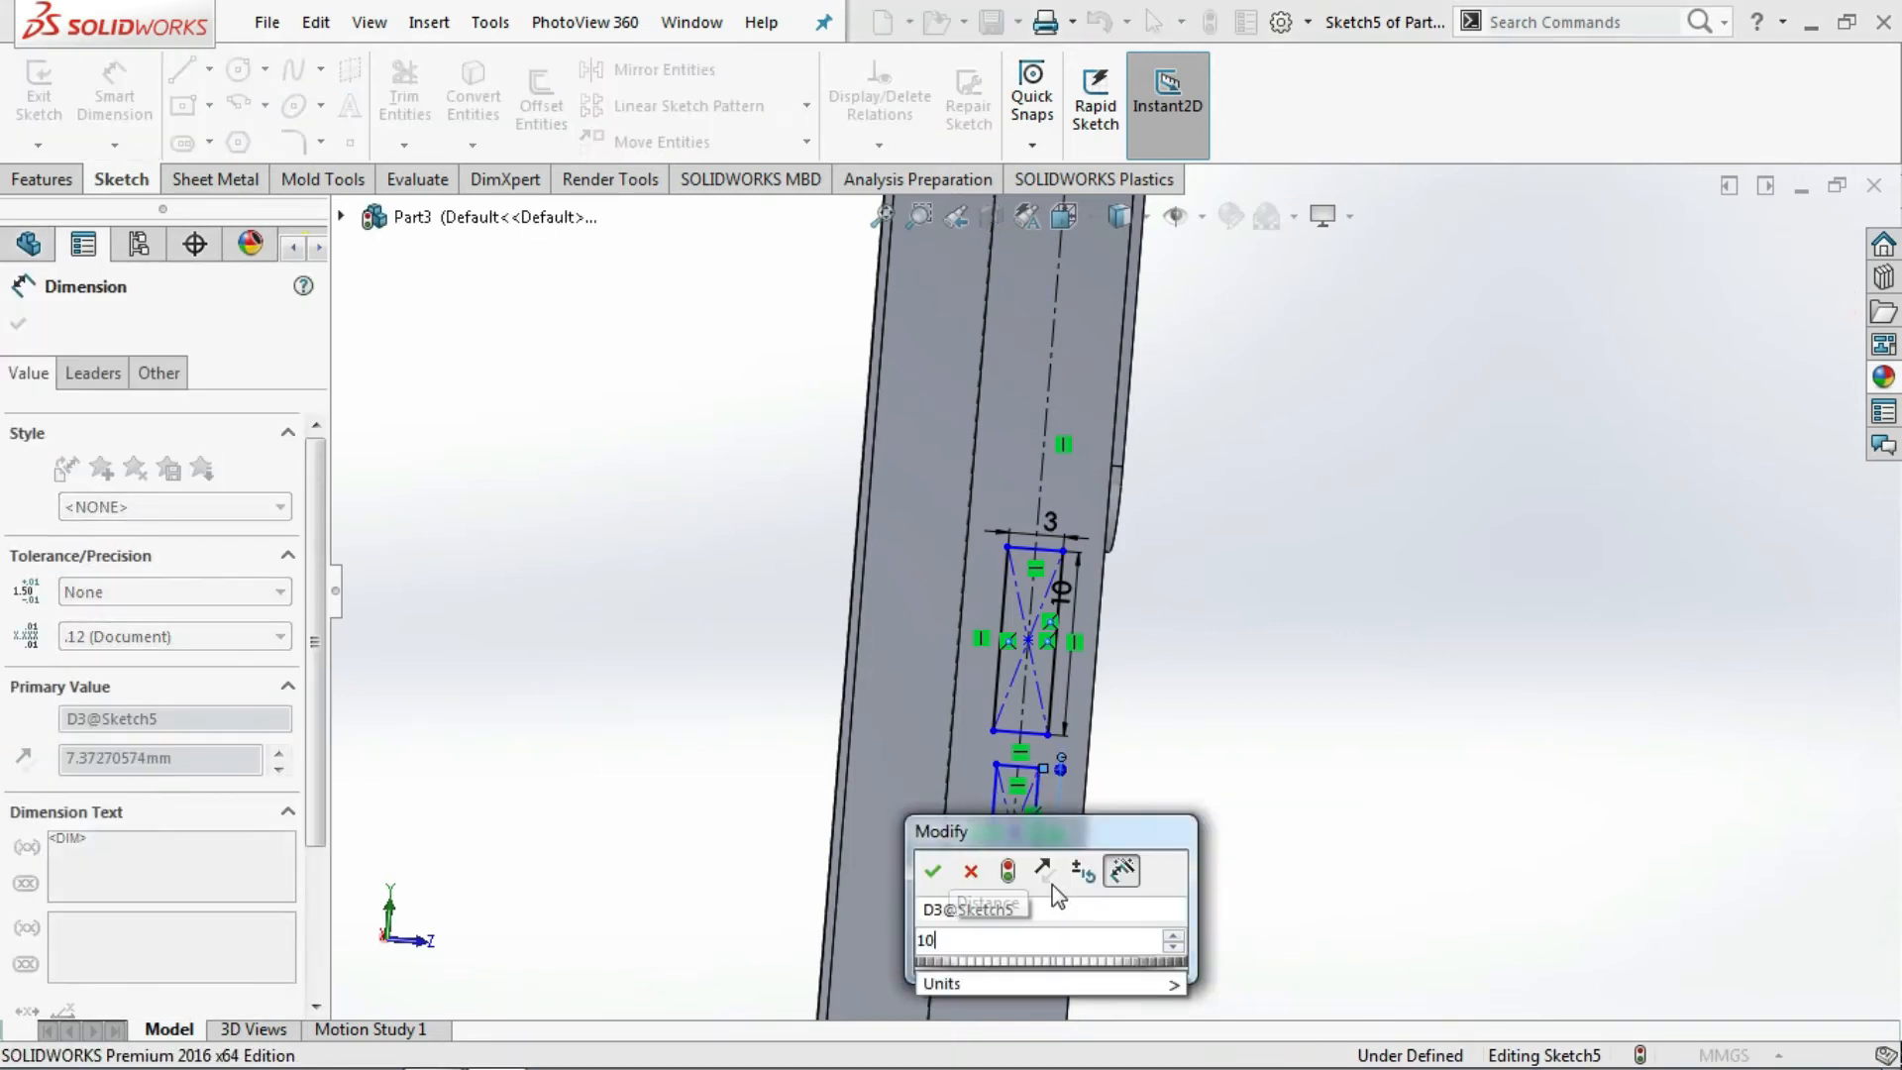
{"action": "key", "text": "Return"}
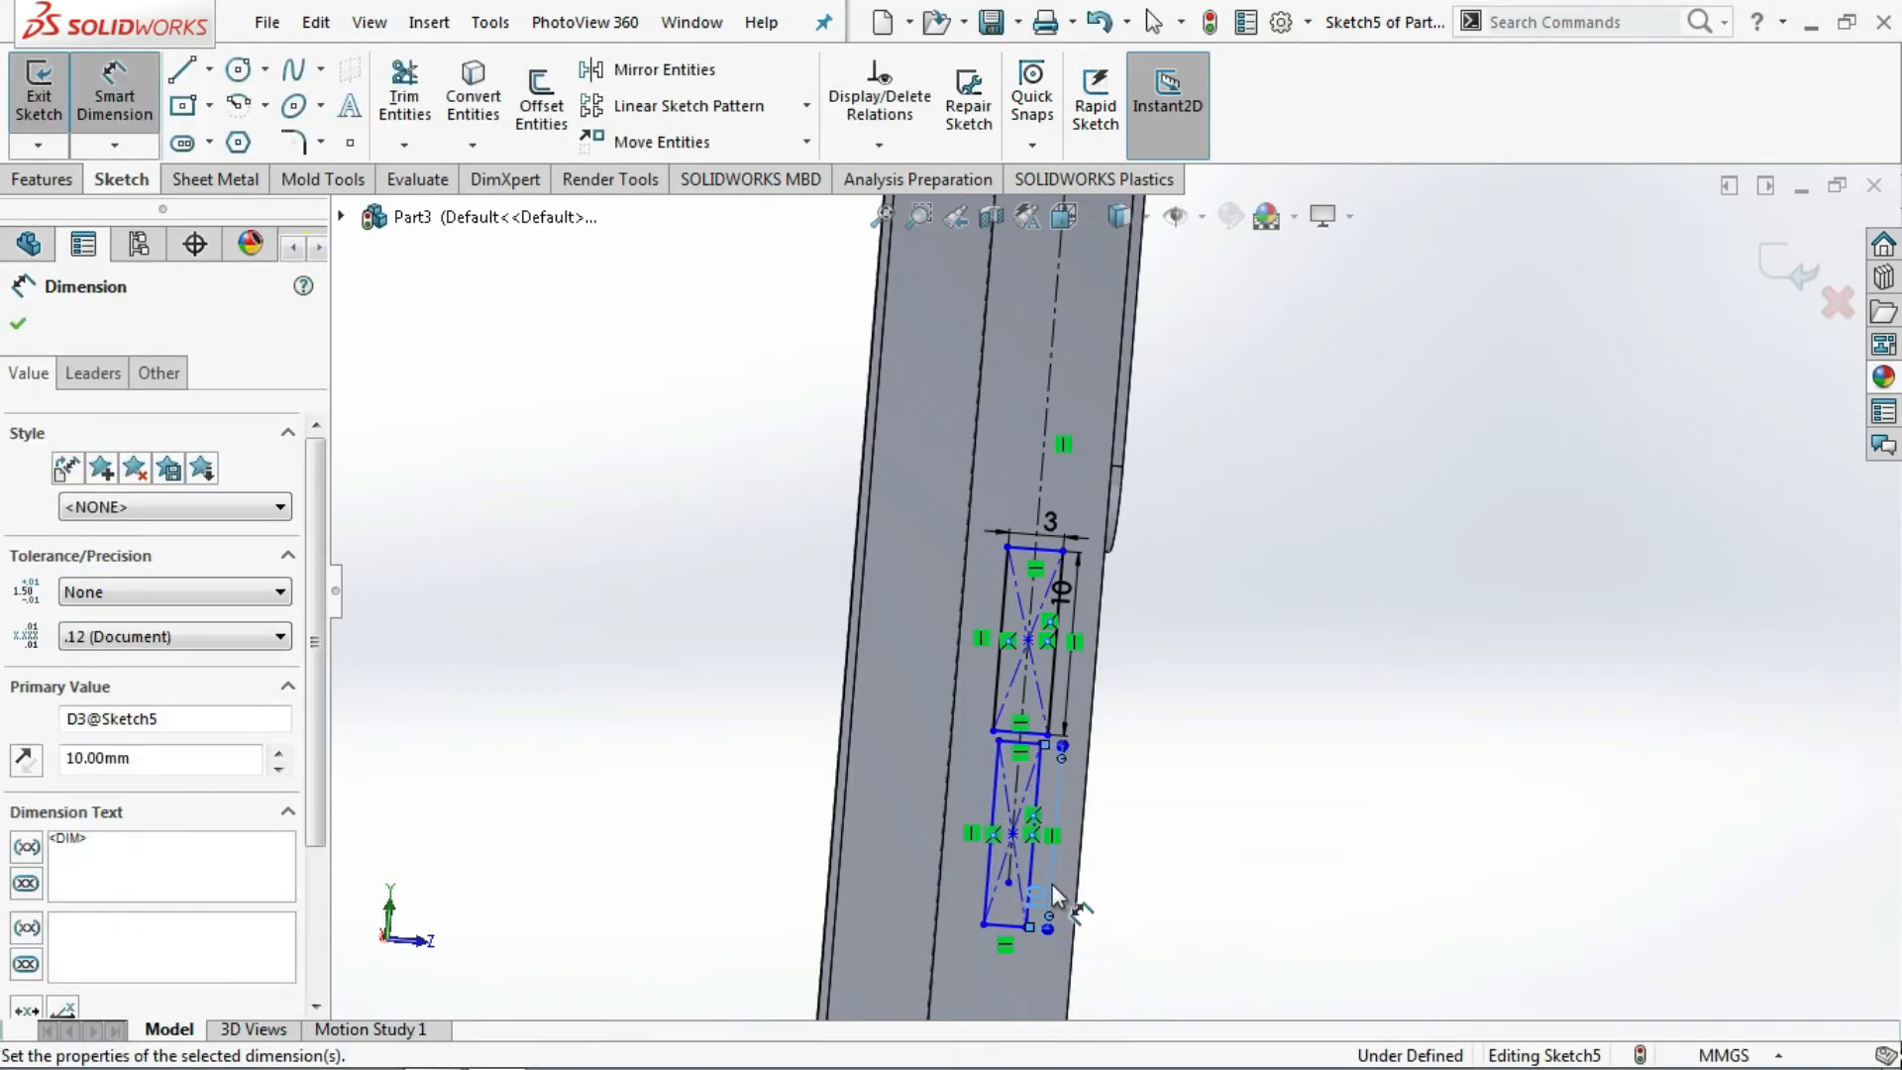
{"action": "scroll", "coordinate": [1025, 941], "scroll_direction": "down", "scroll_amount": 2}
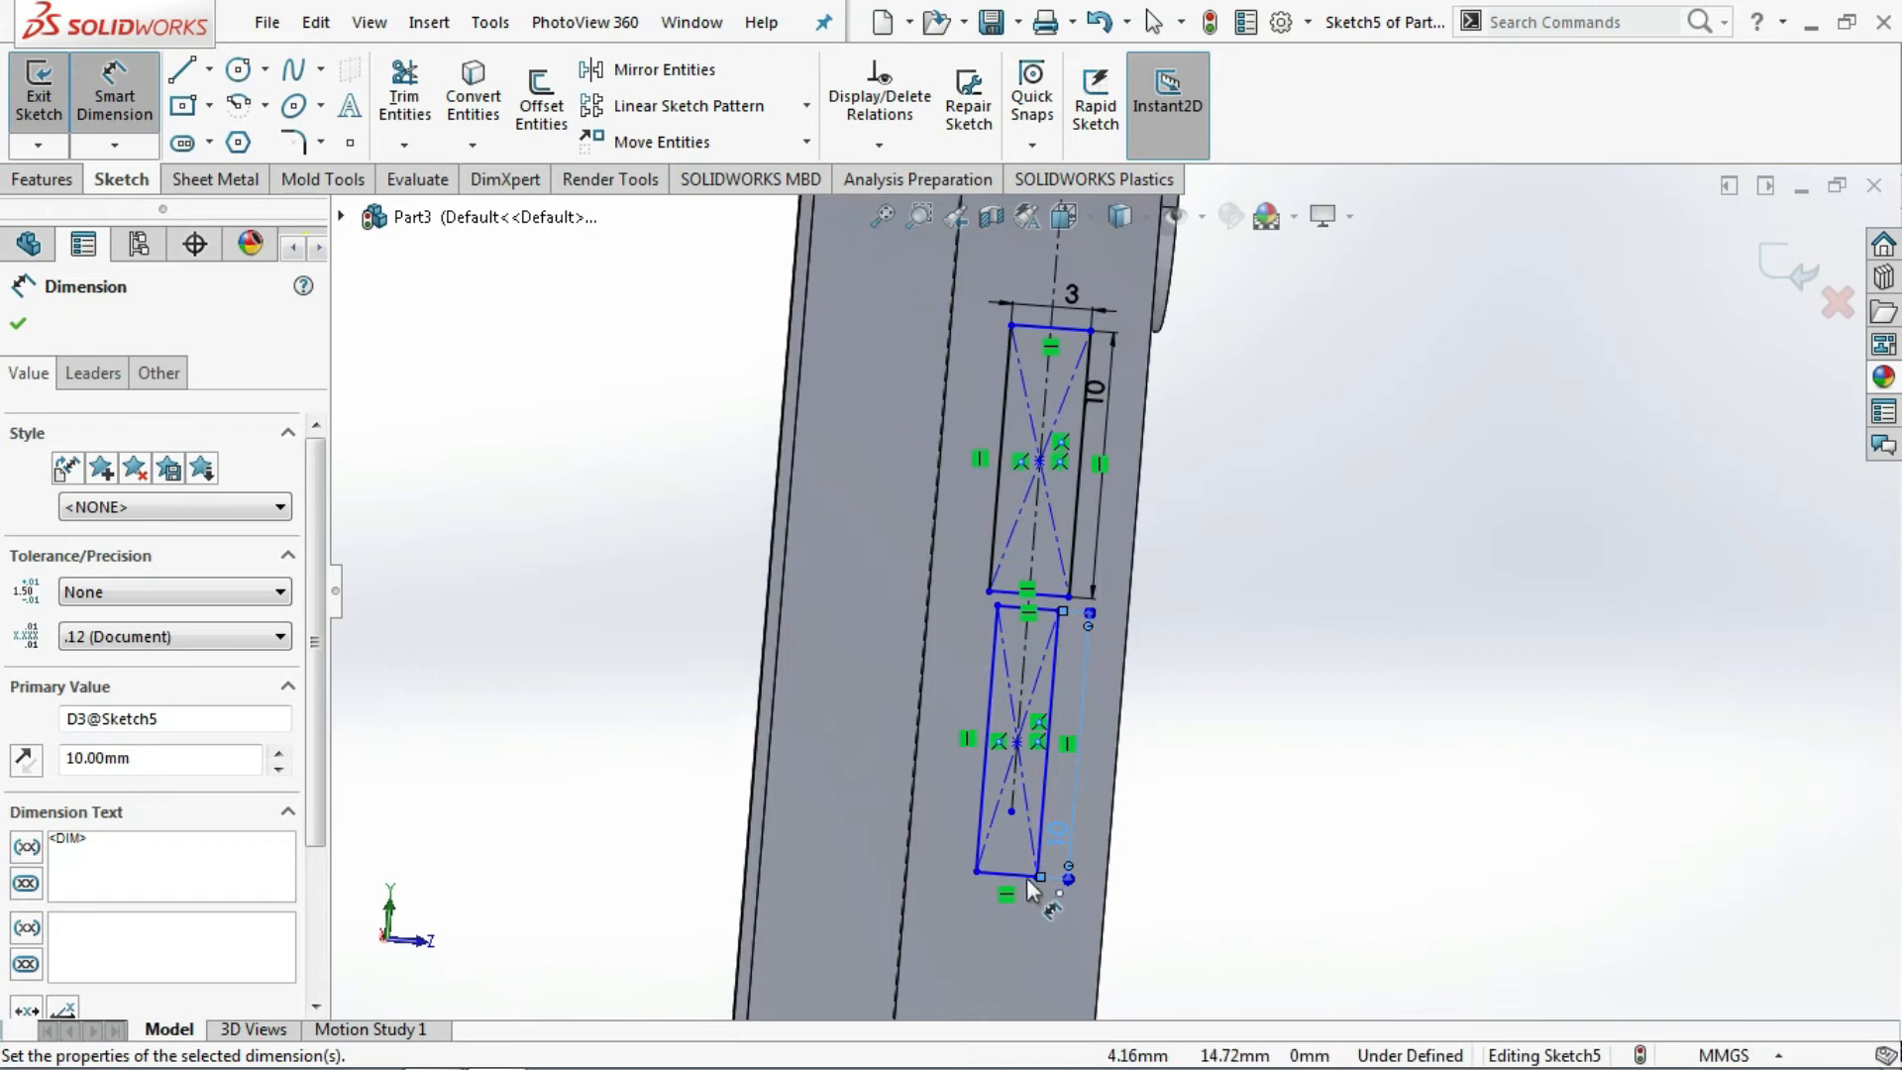
{"action": "left_click", "coordinate": [1027, 877]}
{"action": "left_click", "coordinate": [1026, 911]}
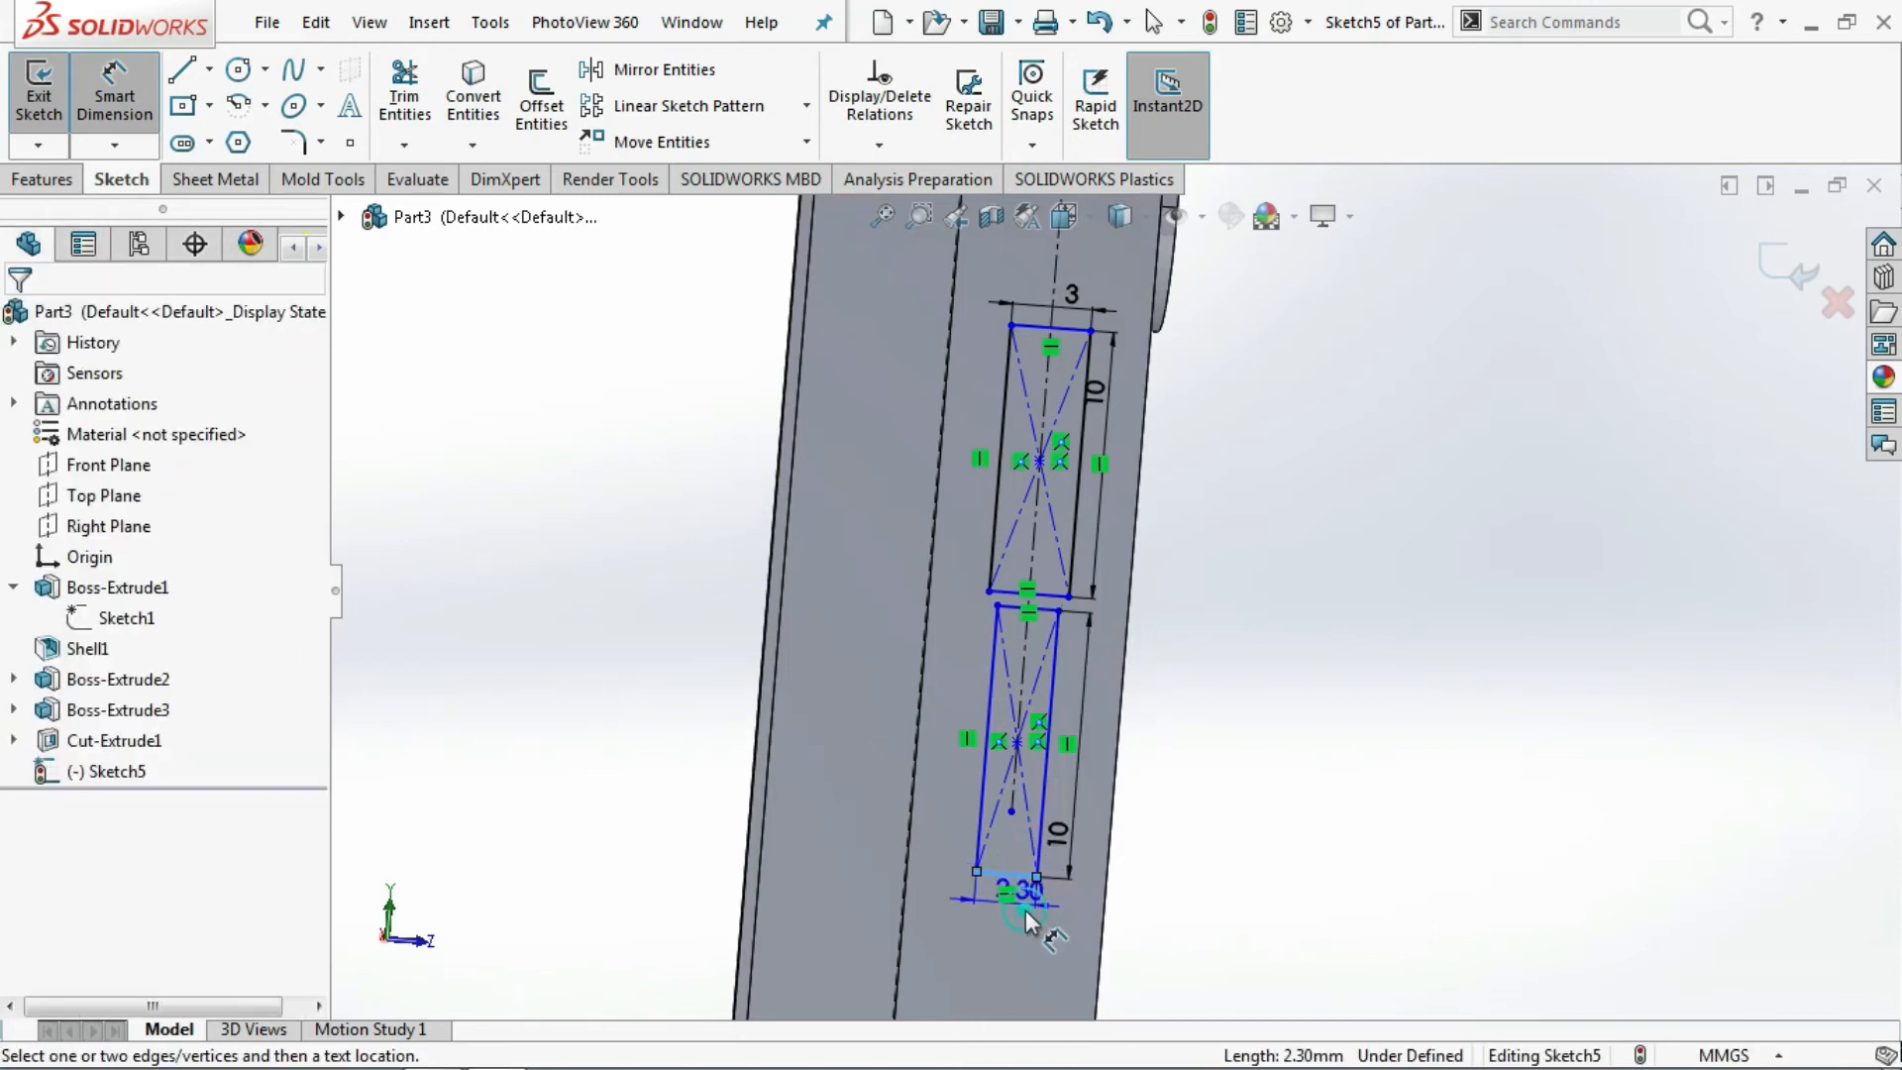
{"action": "type", "text": "10"}
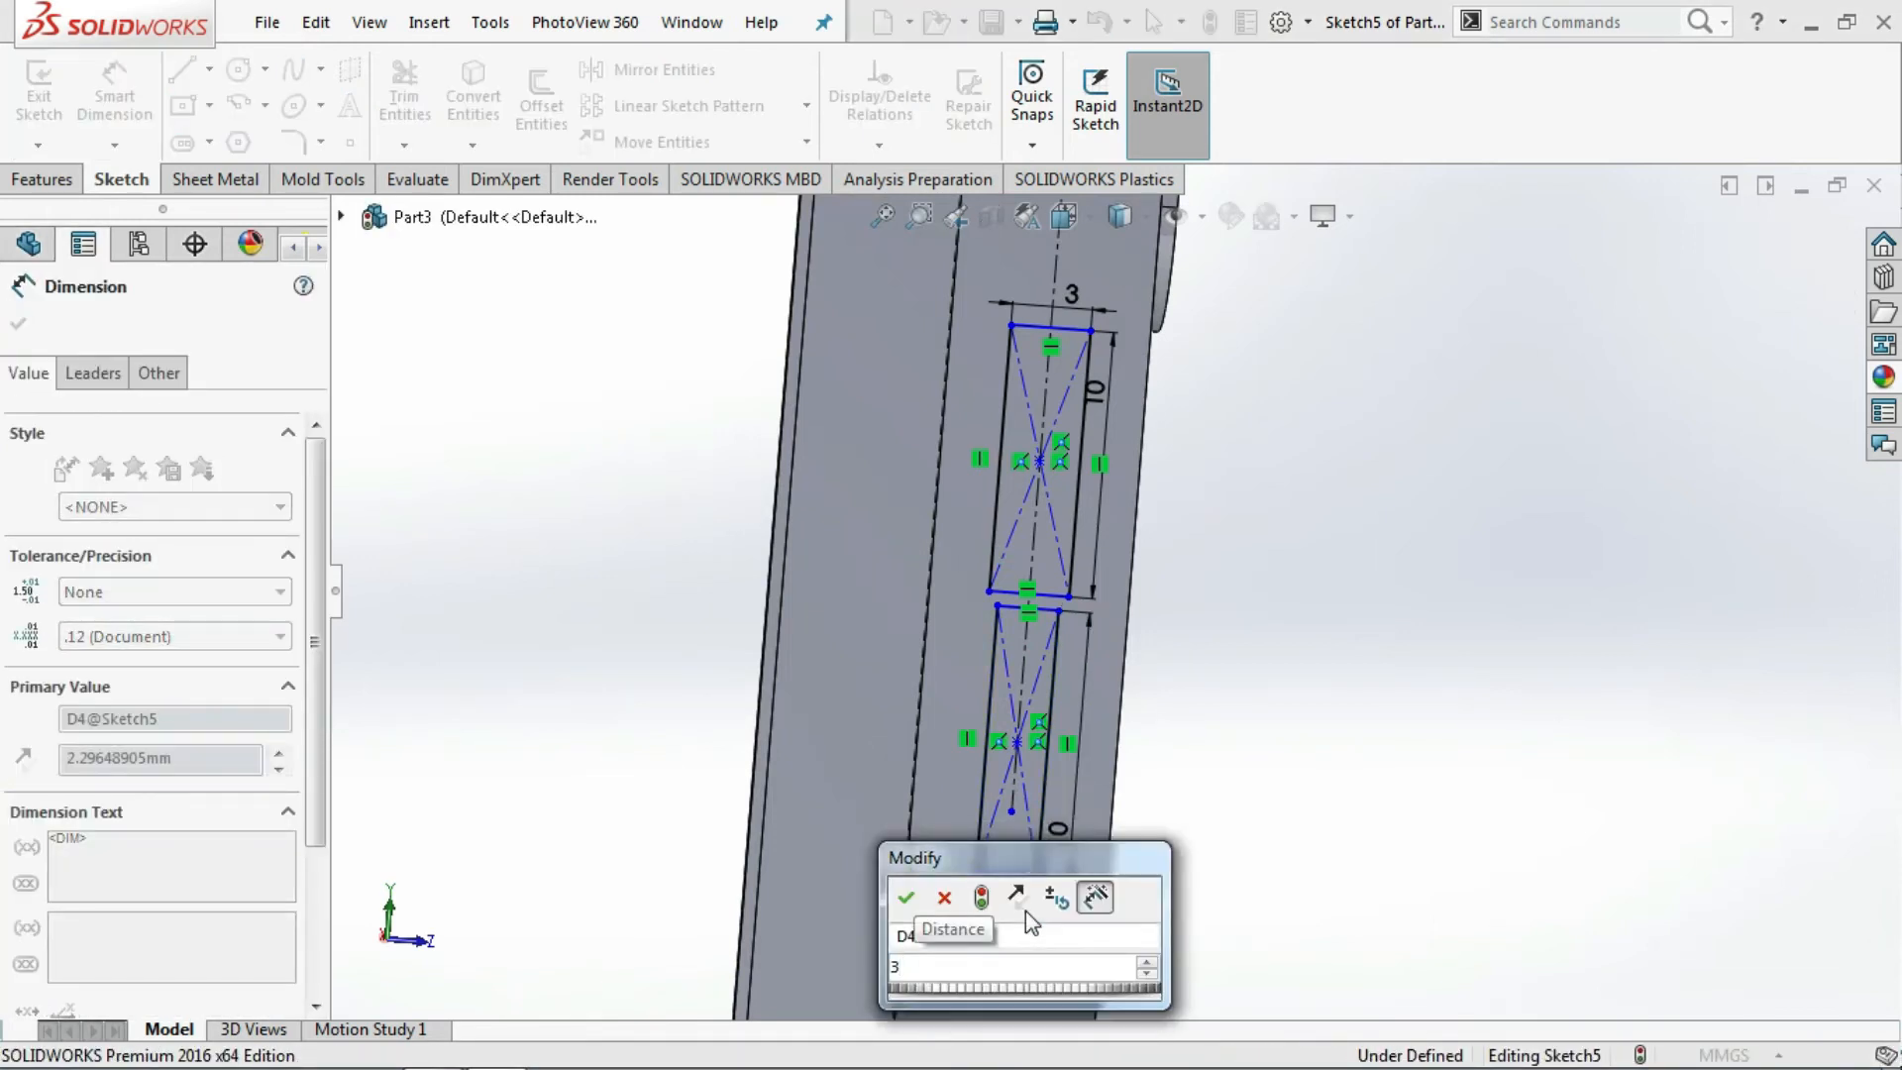
{"action": "key", "text": "Return"}
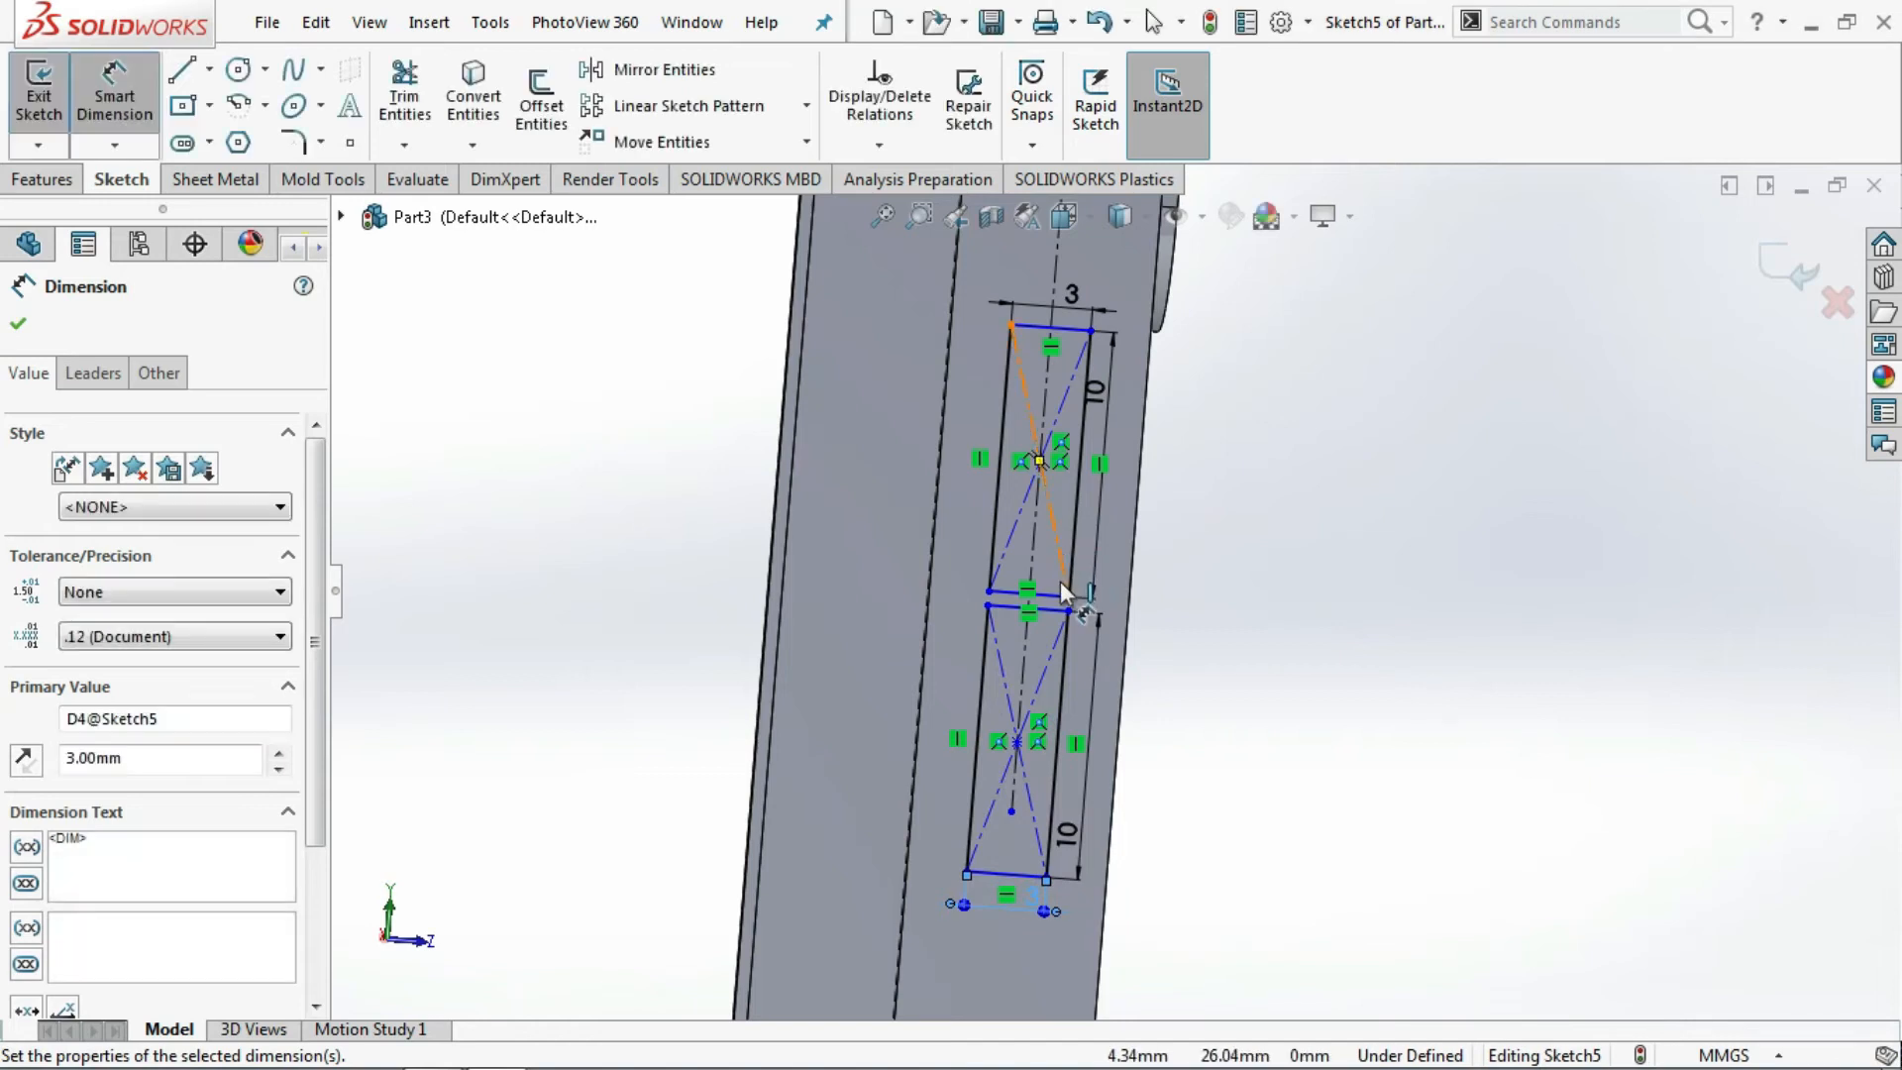
- Dimension the gap between the facing short edges of the two rectangles at 6 mm
{"action": "scroll", "coordinate": [1060, 584], "scroll_direction": "up", "scroll_amount": 2}
{"action": "scroll", "coordinate": [1060, 584], "scroll_direction": "down", "scroll_amount": 3}
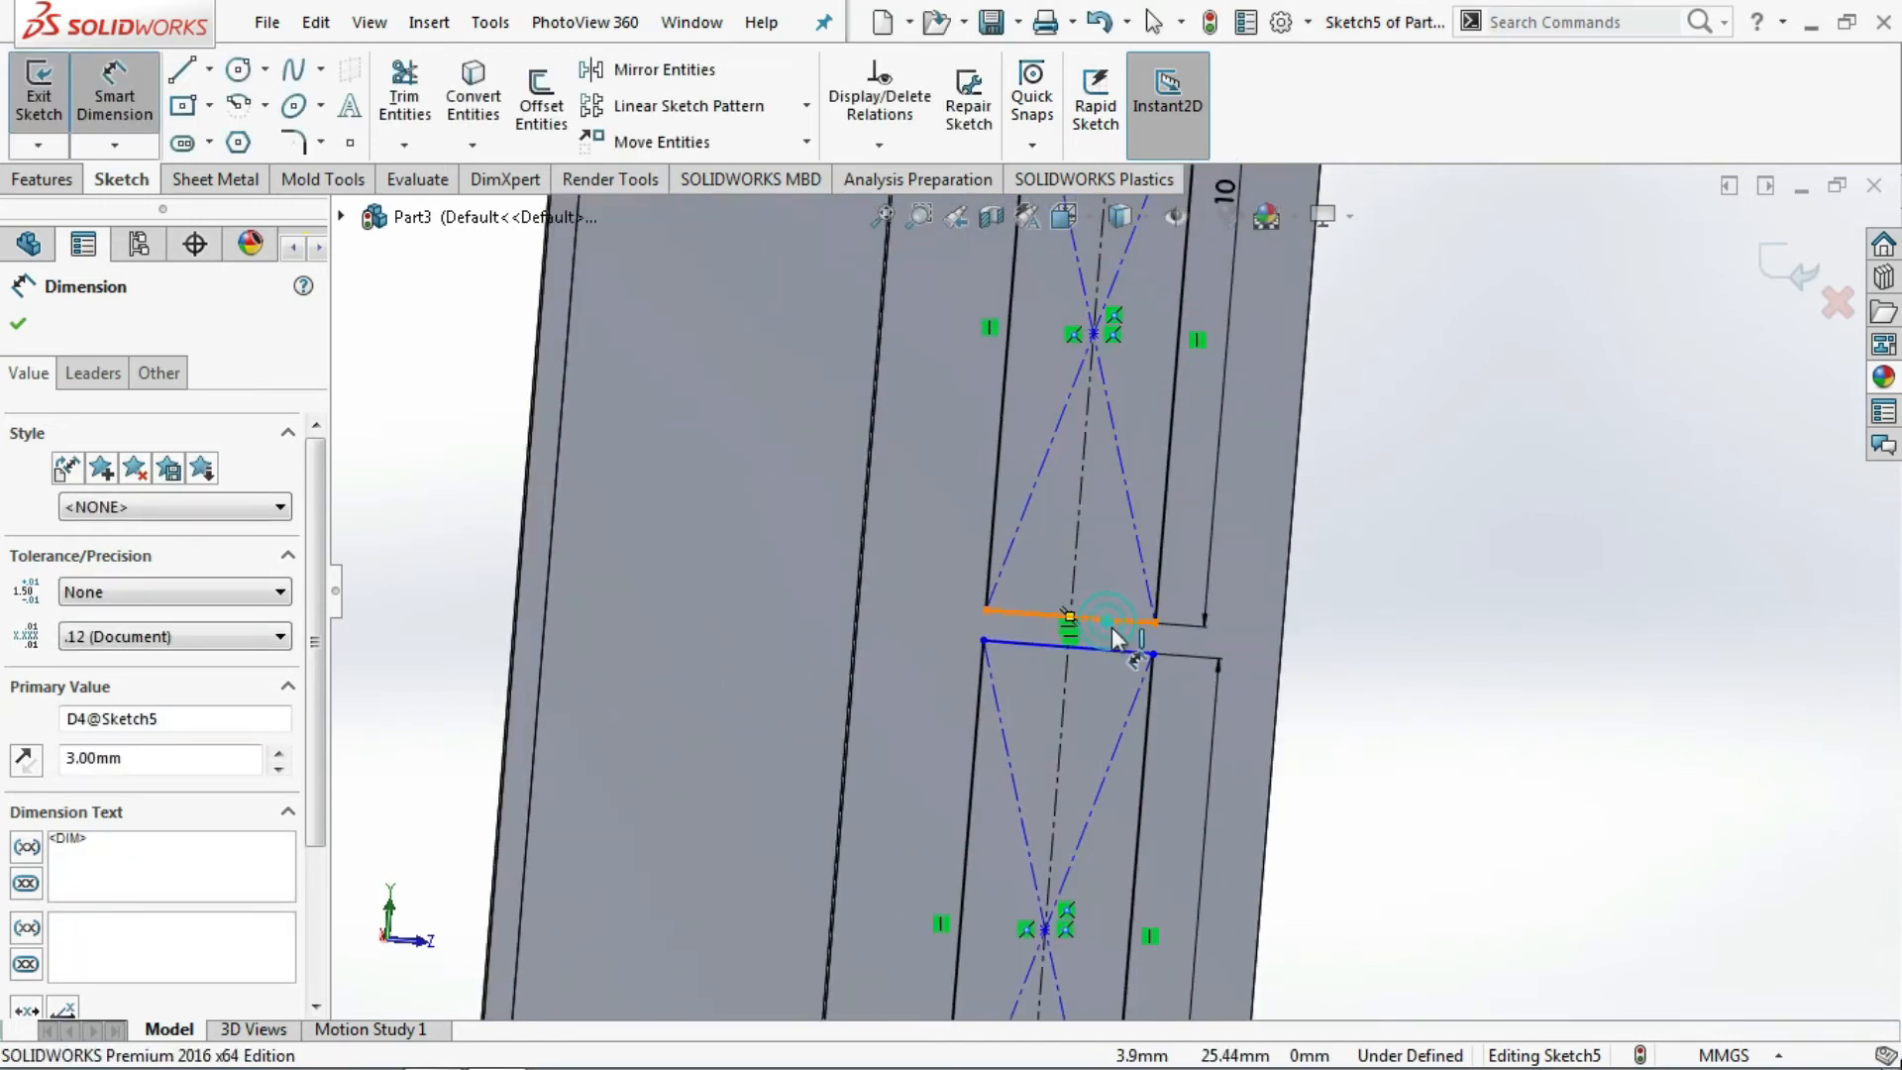
{"action": "left_click", "coordinate": [1111, 623]}
{"action": "left_click", "coordinate": [1118, 645]}
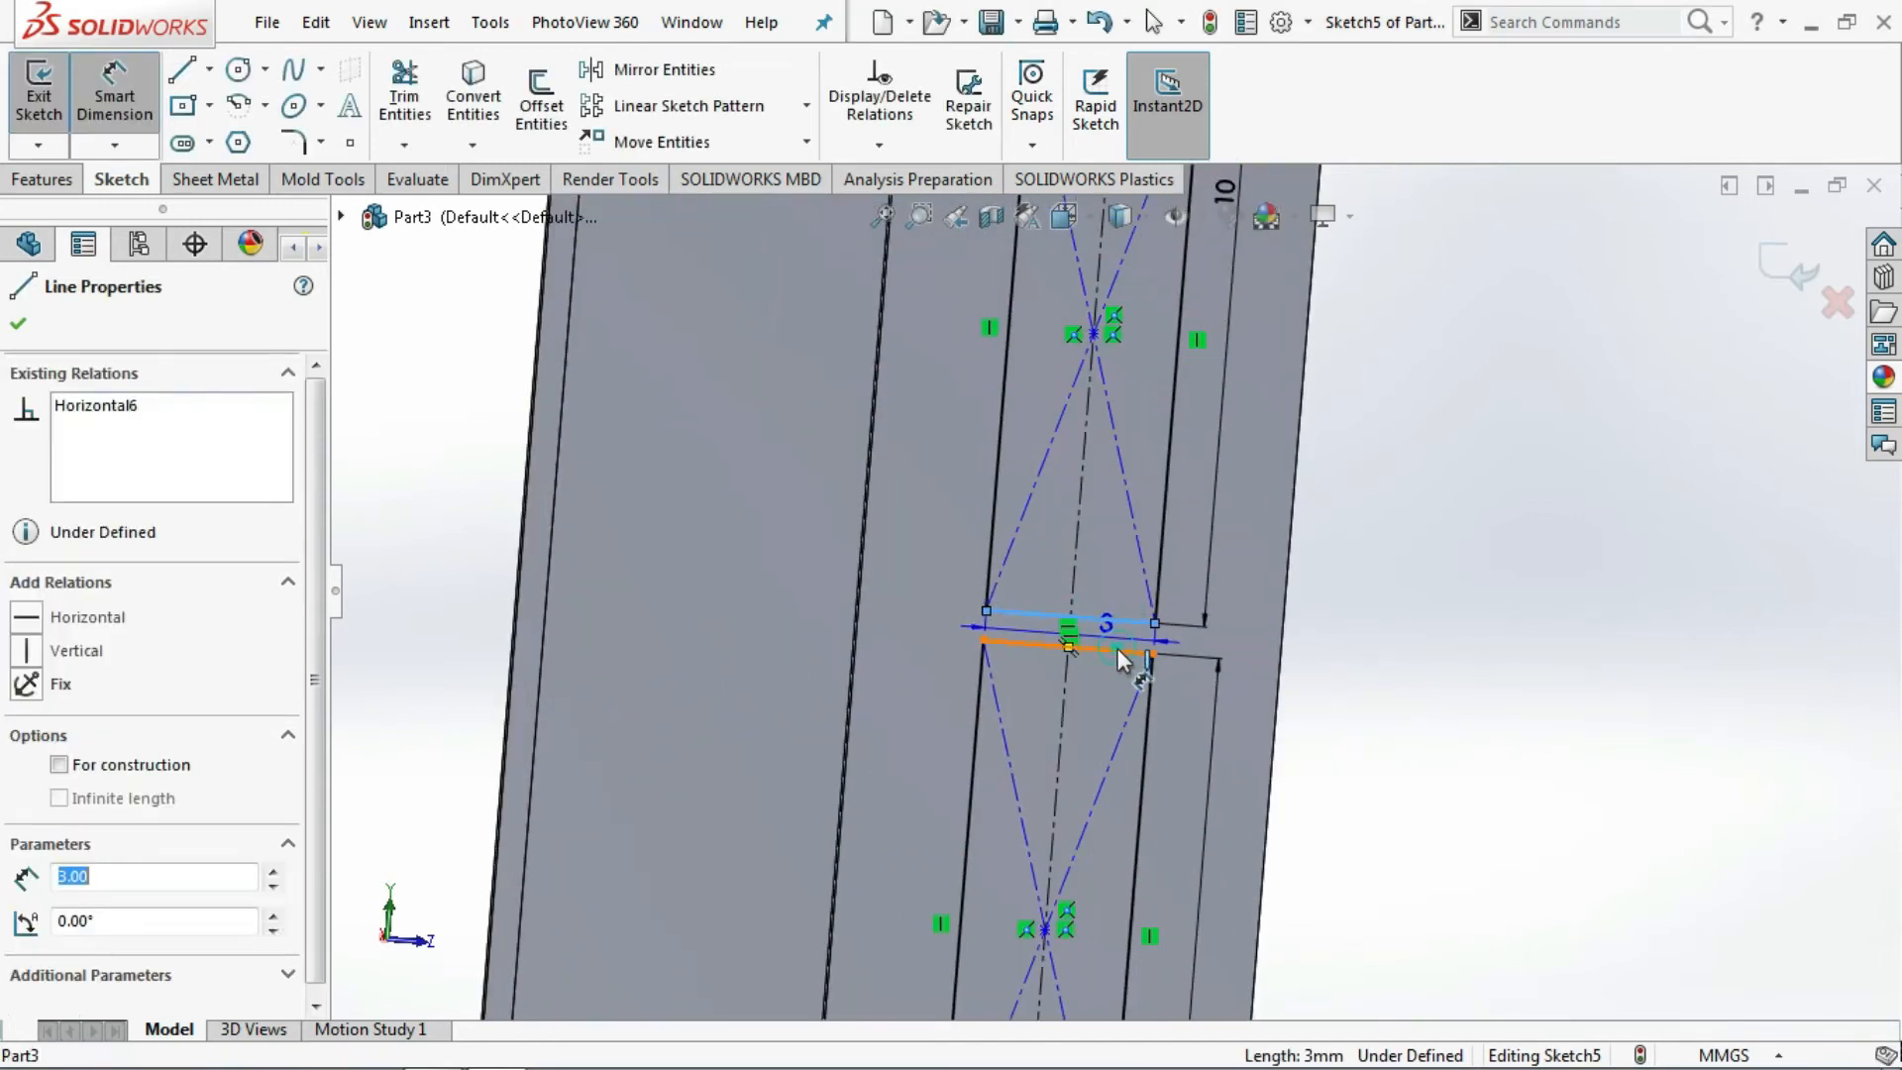
{"action": "left_click", "coordinate": [1245, 638]}
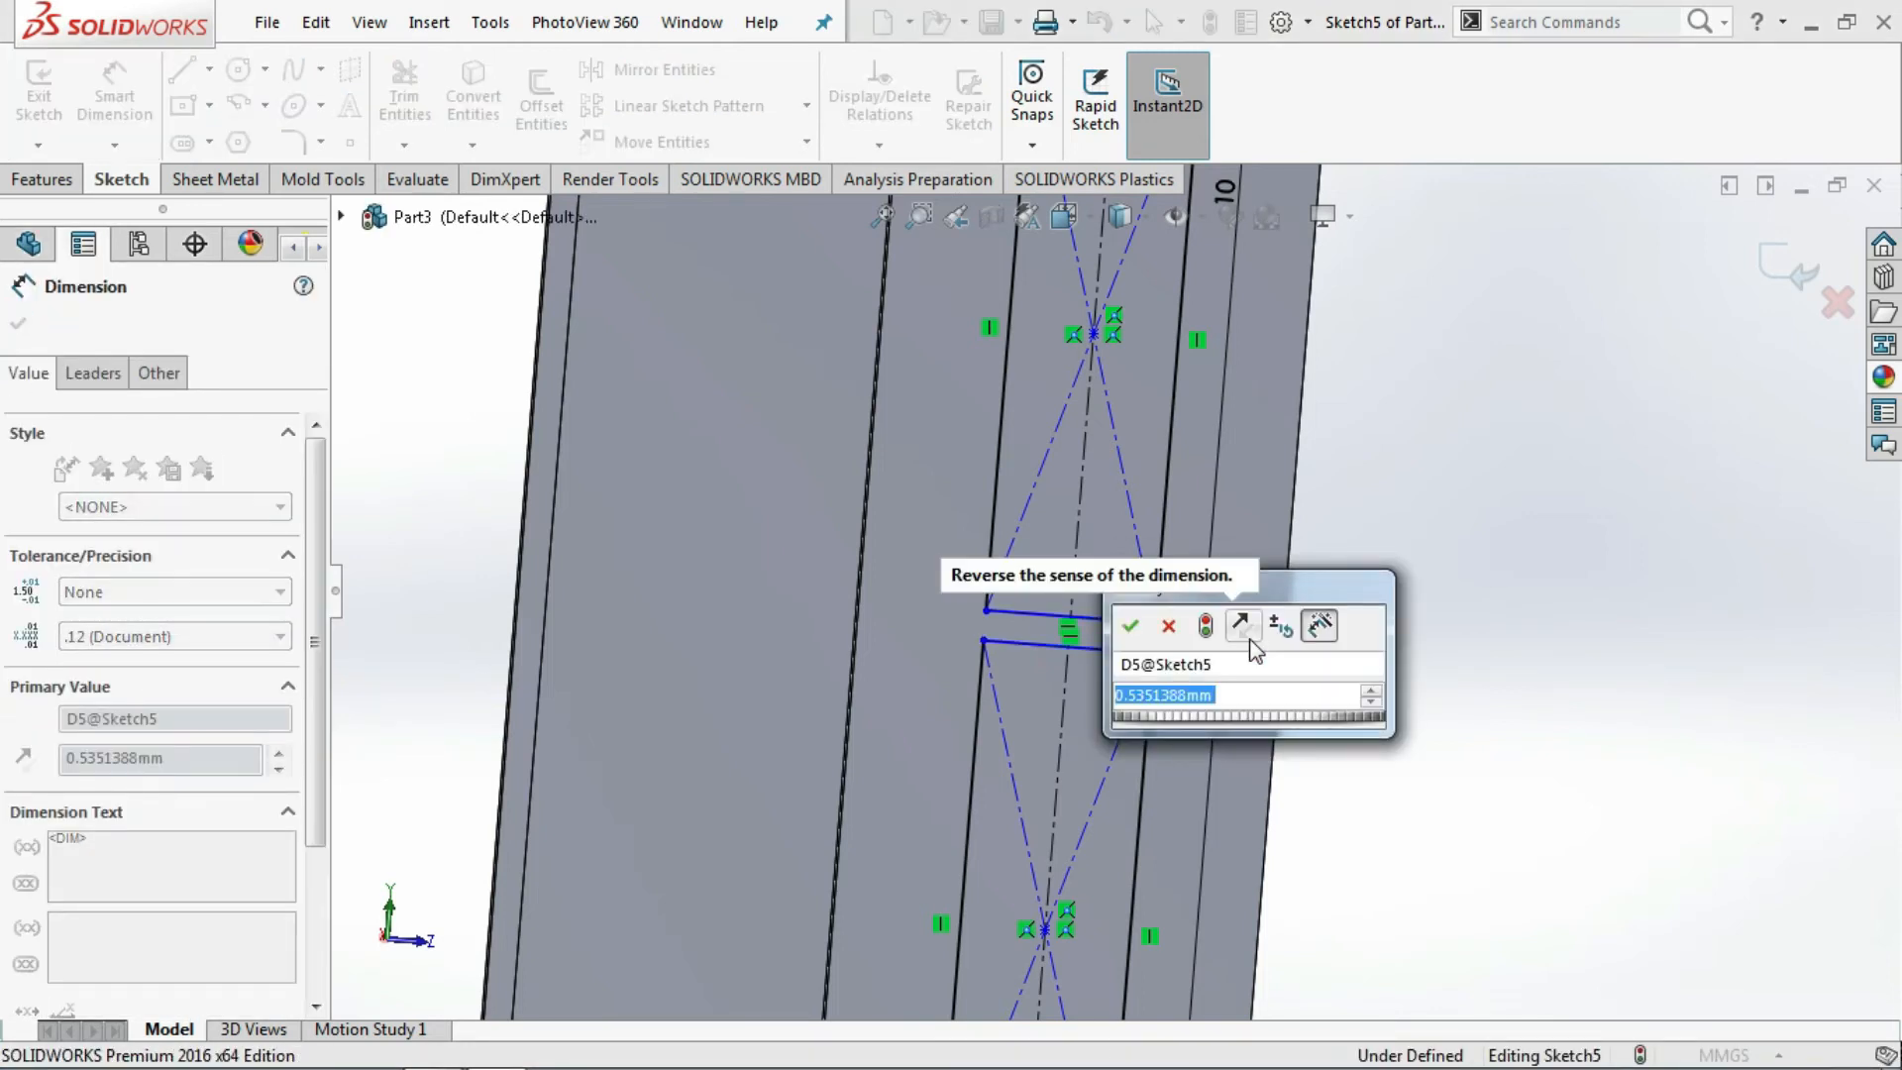
{"action": "type", "text": "6"}
{"action": "key", "text": "Return"}
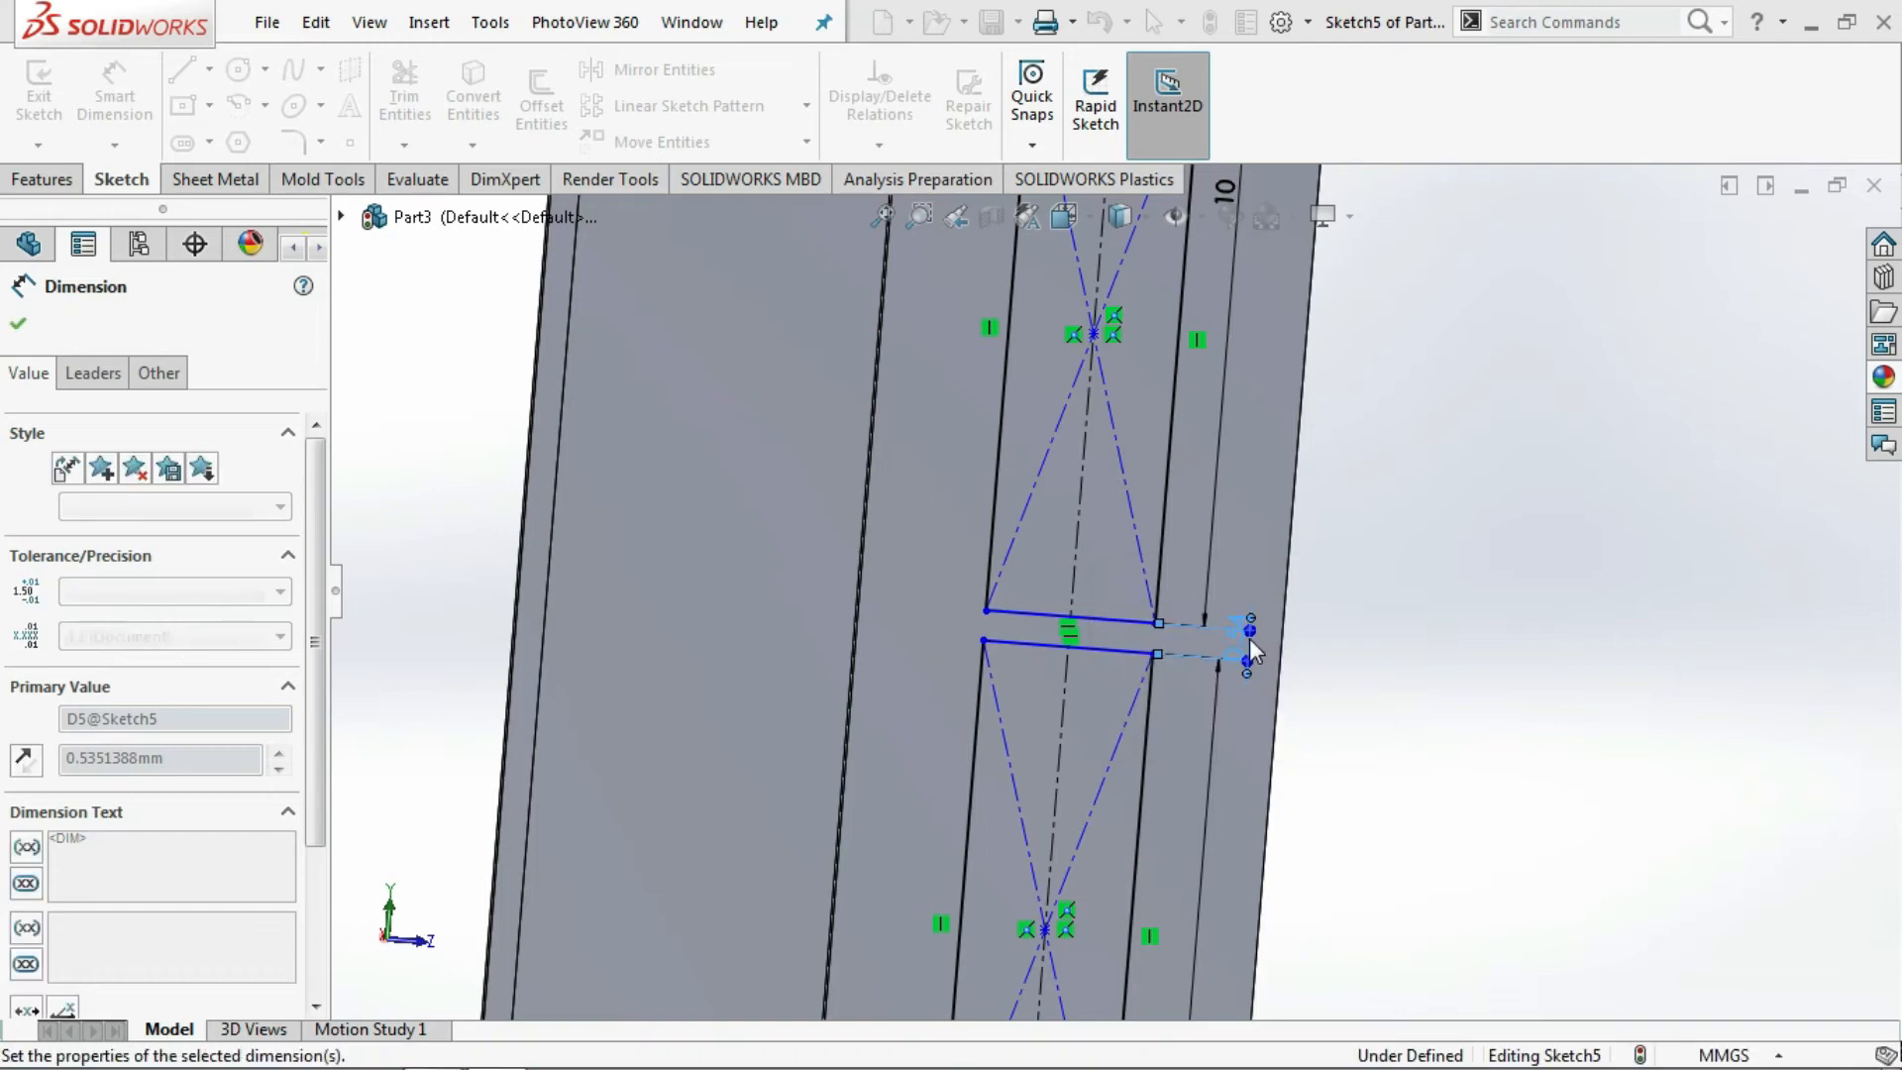
- Dimension the upper rectangle's top edge 40 mm from the upper end edge of the flat side face
{"action": "scroll", "coordinate": [1250, 638], "scroll_direction": "down", "scroll_amount": 4}
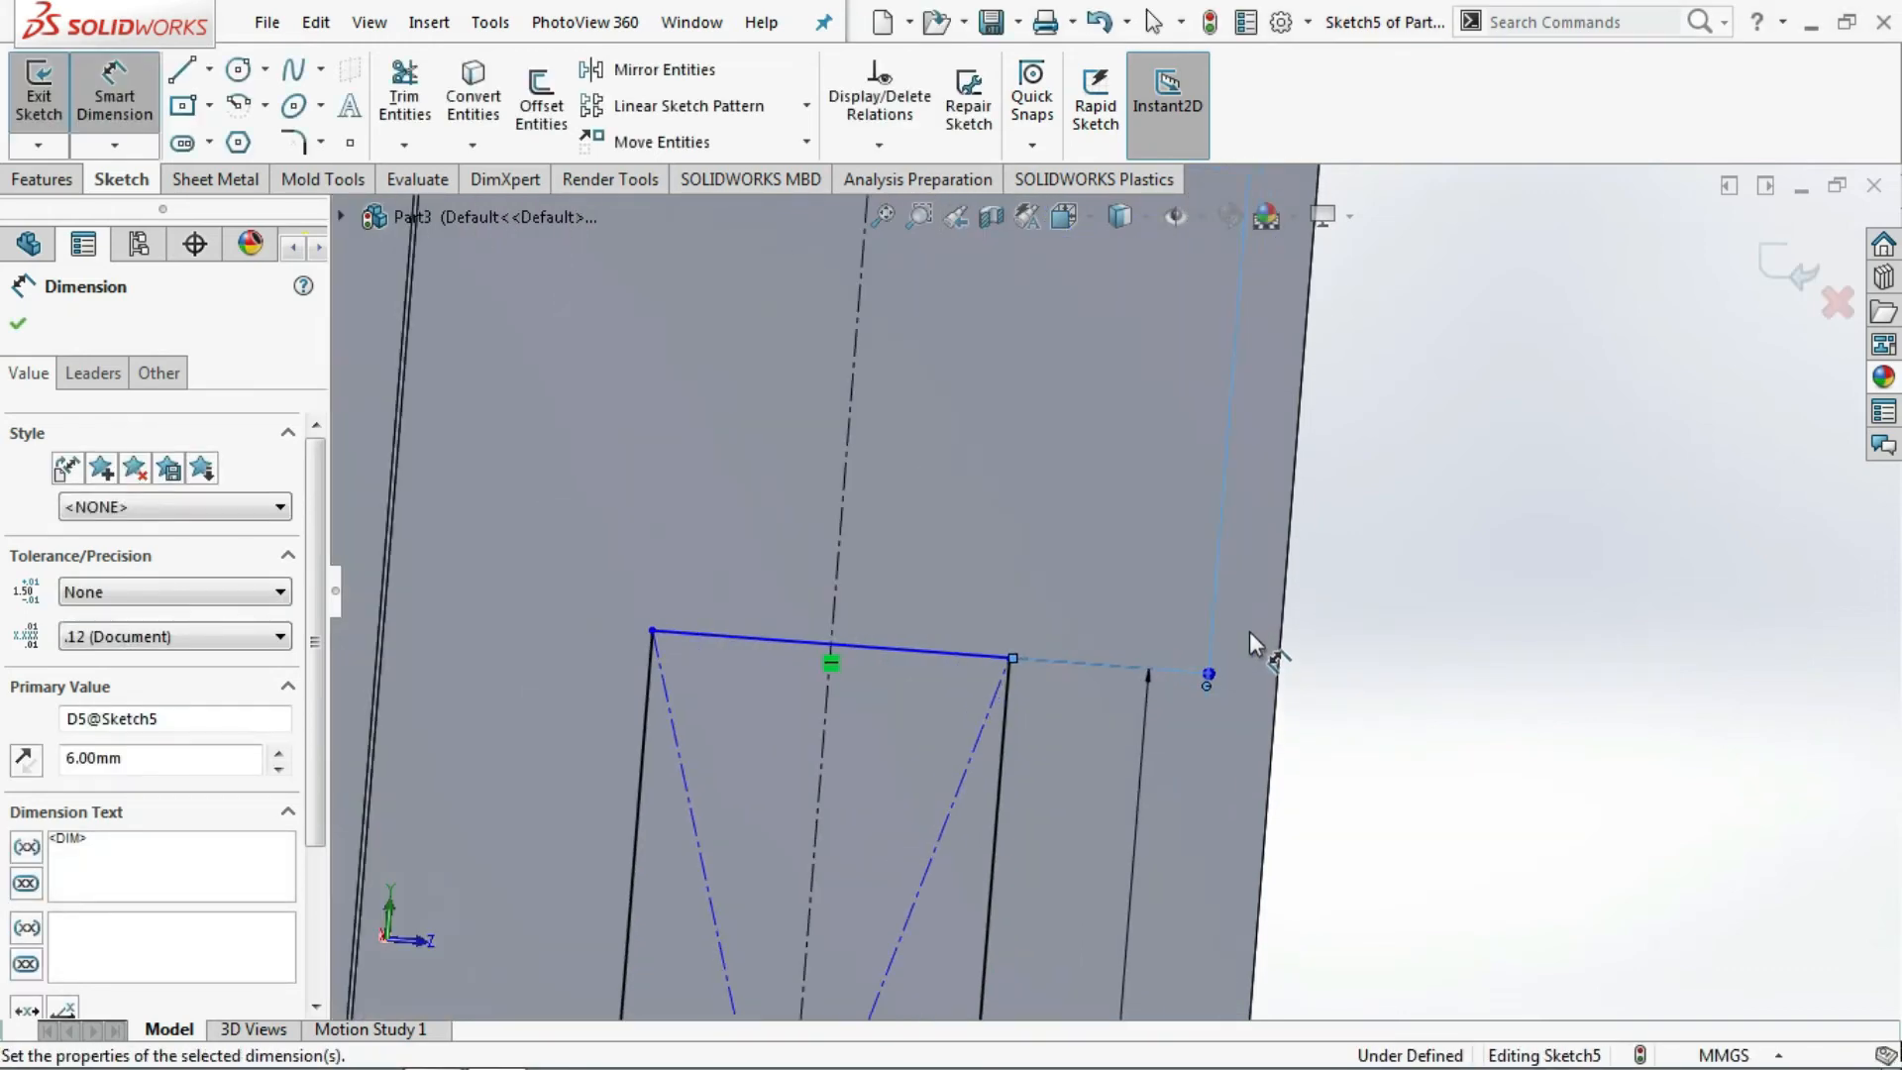
{"action": "scroll", "coordinate": [1248, 586], "scroll_direction": "up", "scroll_amount": 4}
{"action": "scroll", "coordinate": [1248, 586], "scroll_direction": "up", "scroll_amount": 4}
{"action": "middle_click_drag", "start_coordinate": [1244, 564], "coordinate": [1191, 509]}
{"action": "scroll", "coordinate": [1138, 390], "scroll_direction": "up", "scroll_amount": 2}
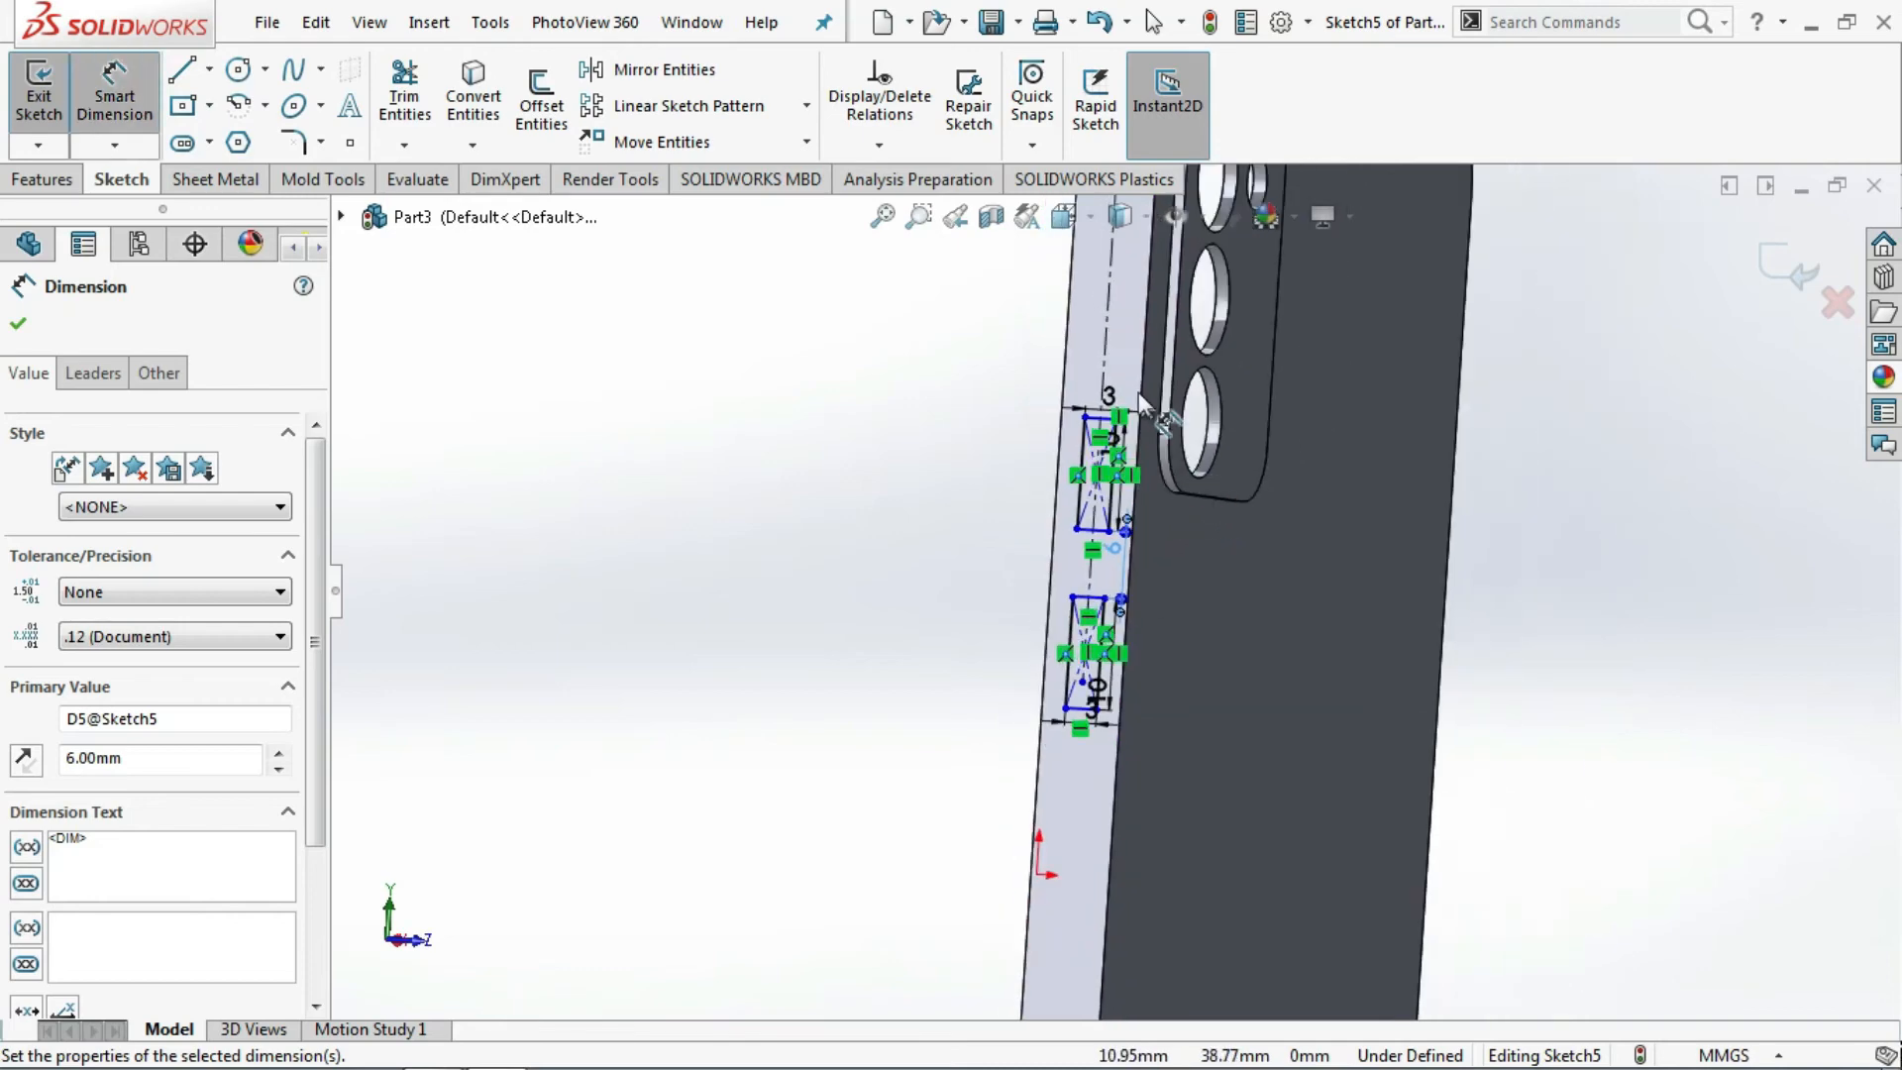
{"action": "scroll", "coordinate": [1129, 383], "scroll_direction": "down", "scroll_amount": 2}
{"action": "scroll", "coordinate": [1129, 382], "scroll_direction": "down", "scroll_amount": 2}
{"action": "scroll", "coordinate": [1085, 451], "scroll_direction": "down", "scroll_amount": 2}
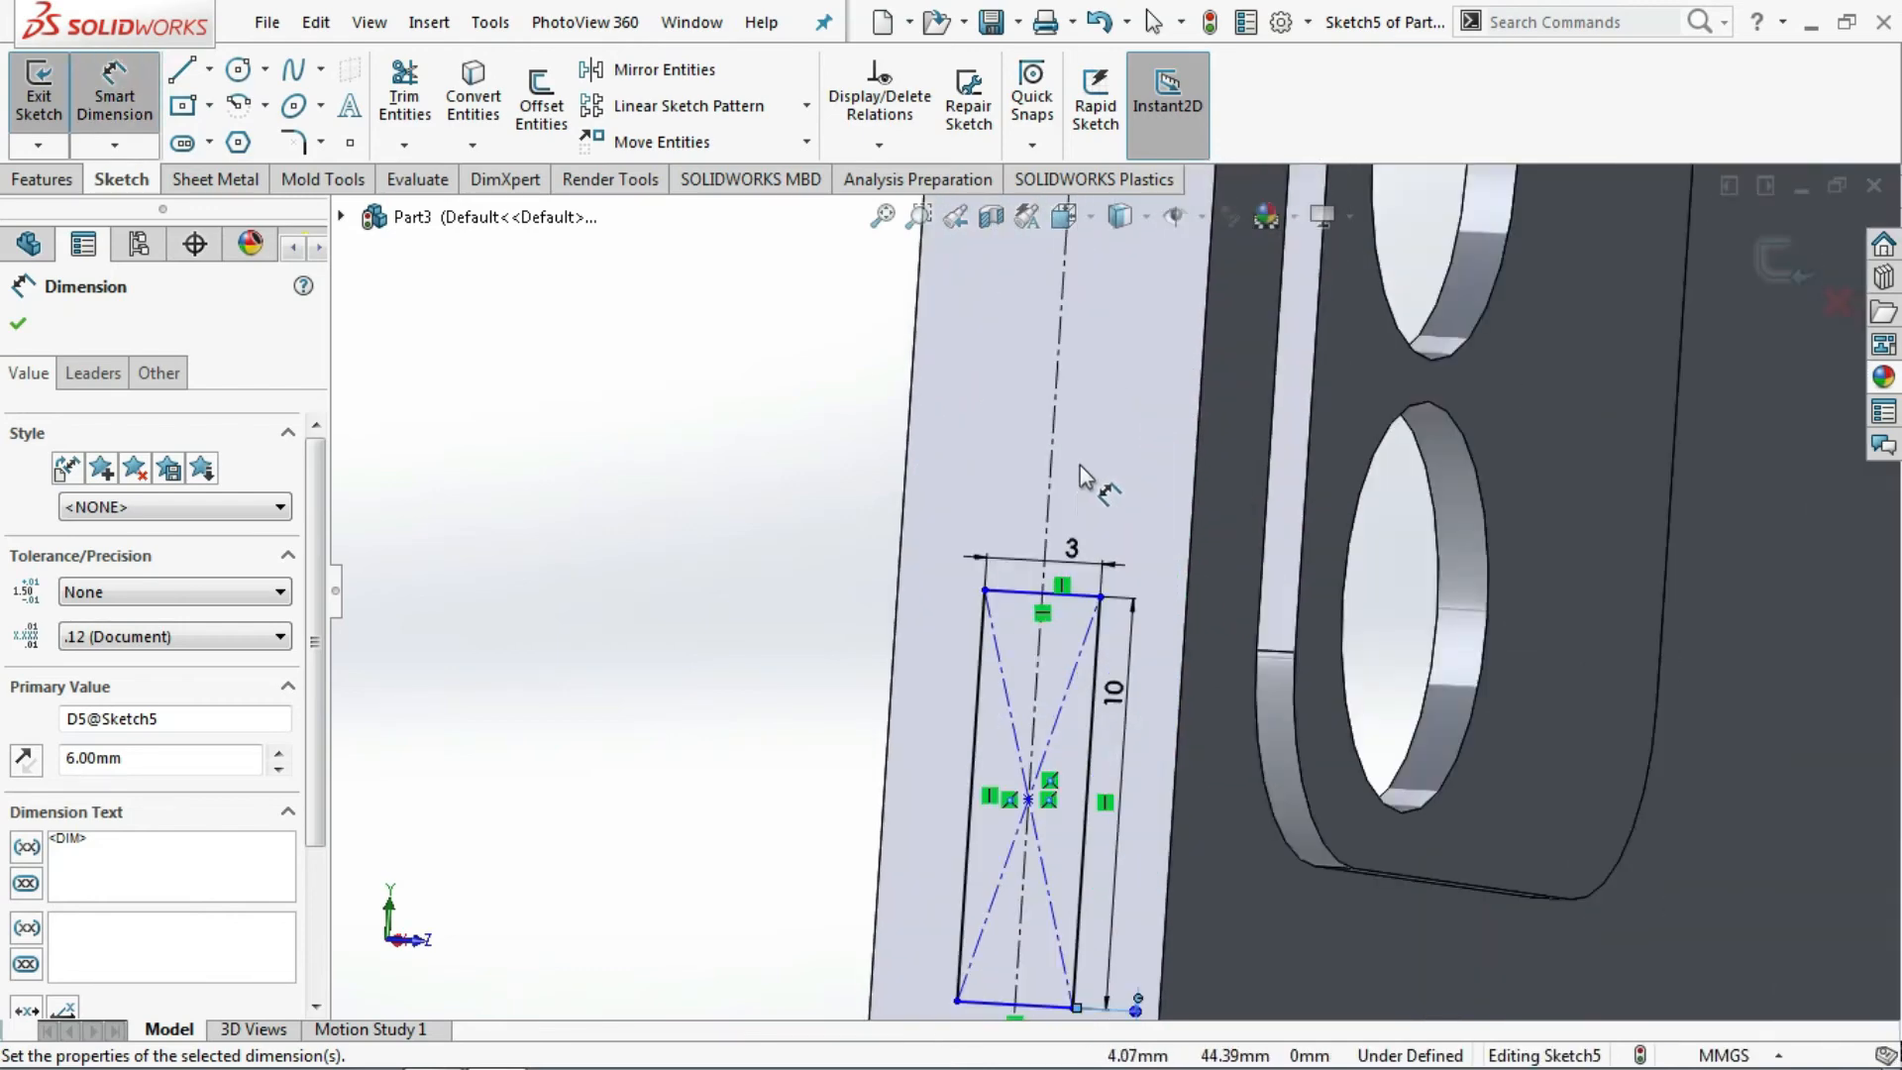
{"action": "left_click", "coordinate": [1085, 590]}
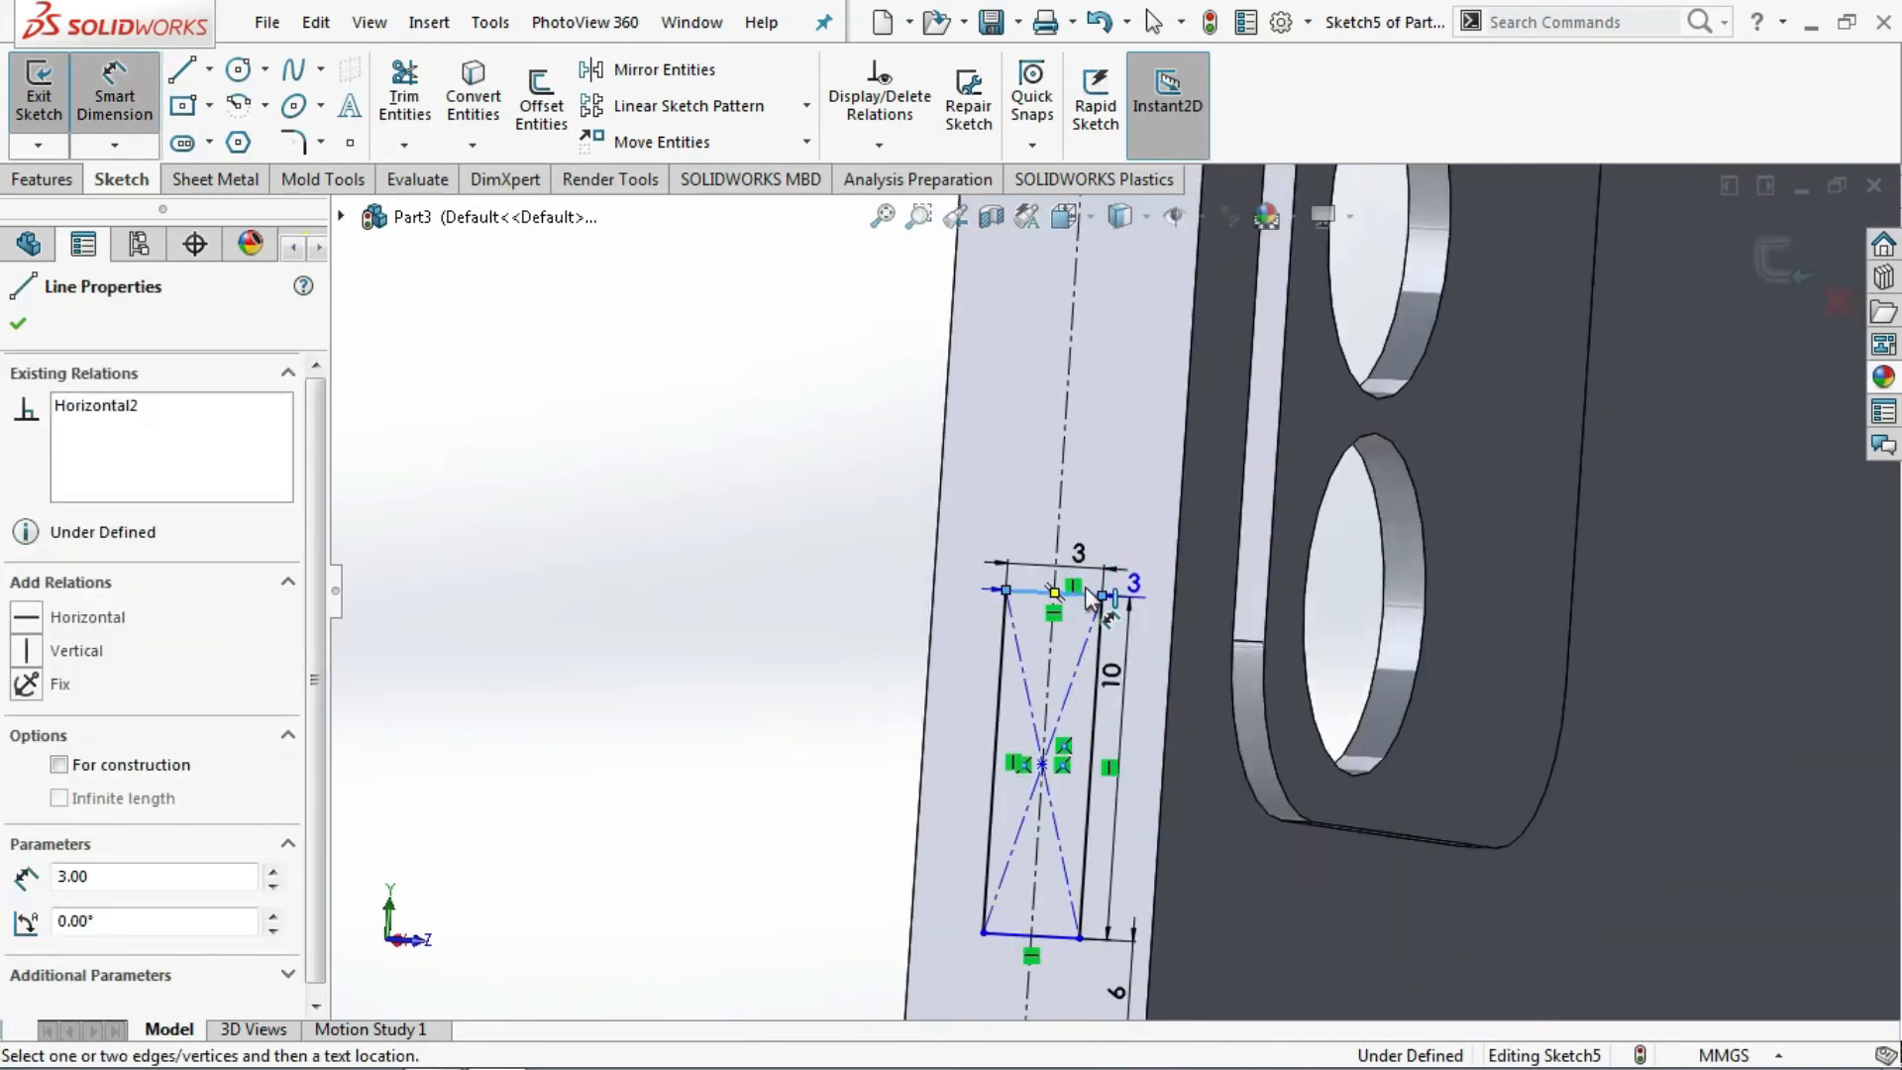
{"action": "scroll", "coordinate": [1086, 589], "scroll_direction": "up", "scroll_amount": 5}
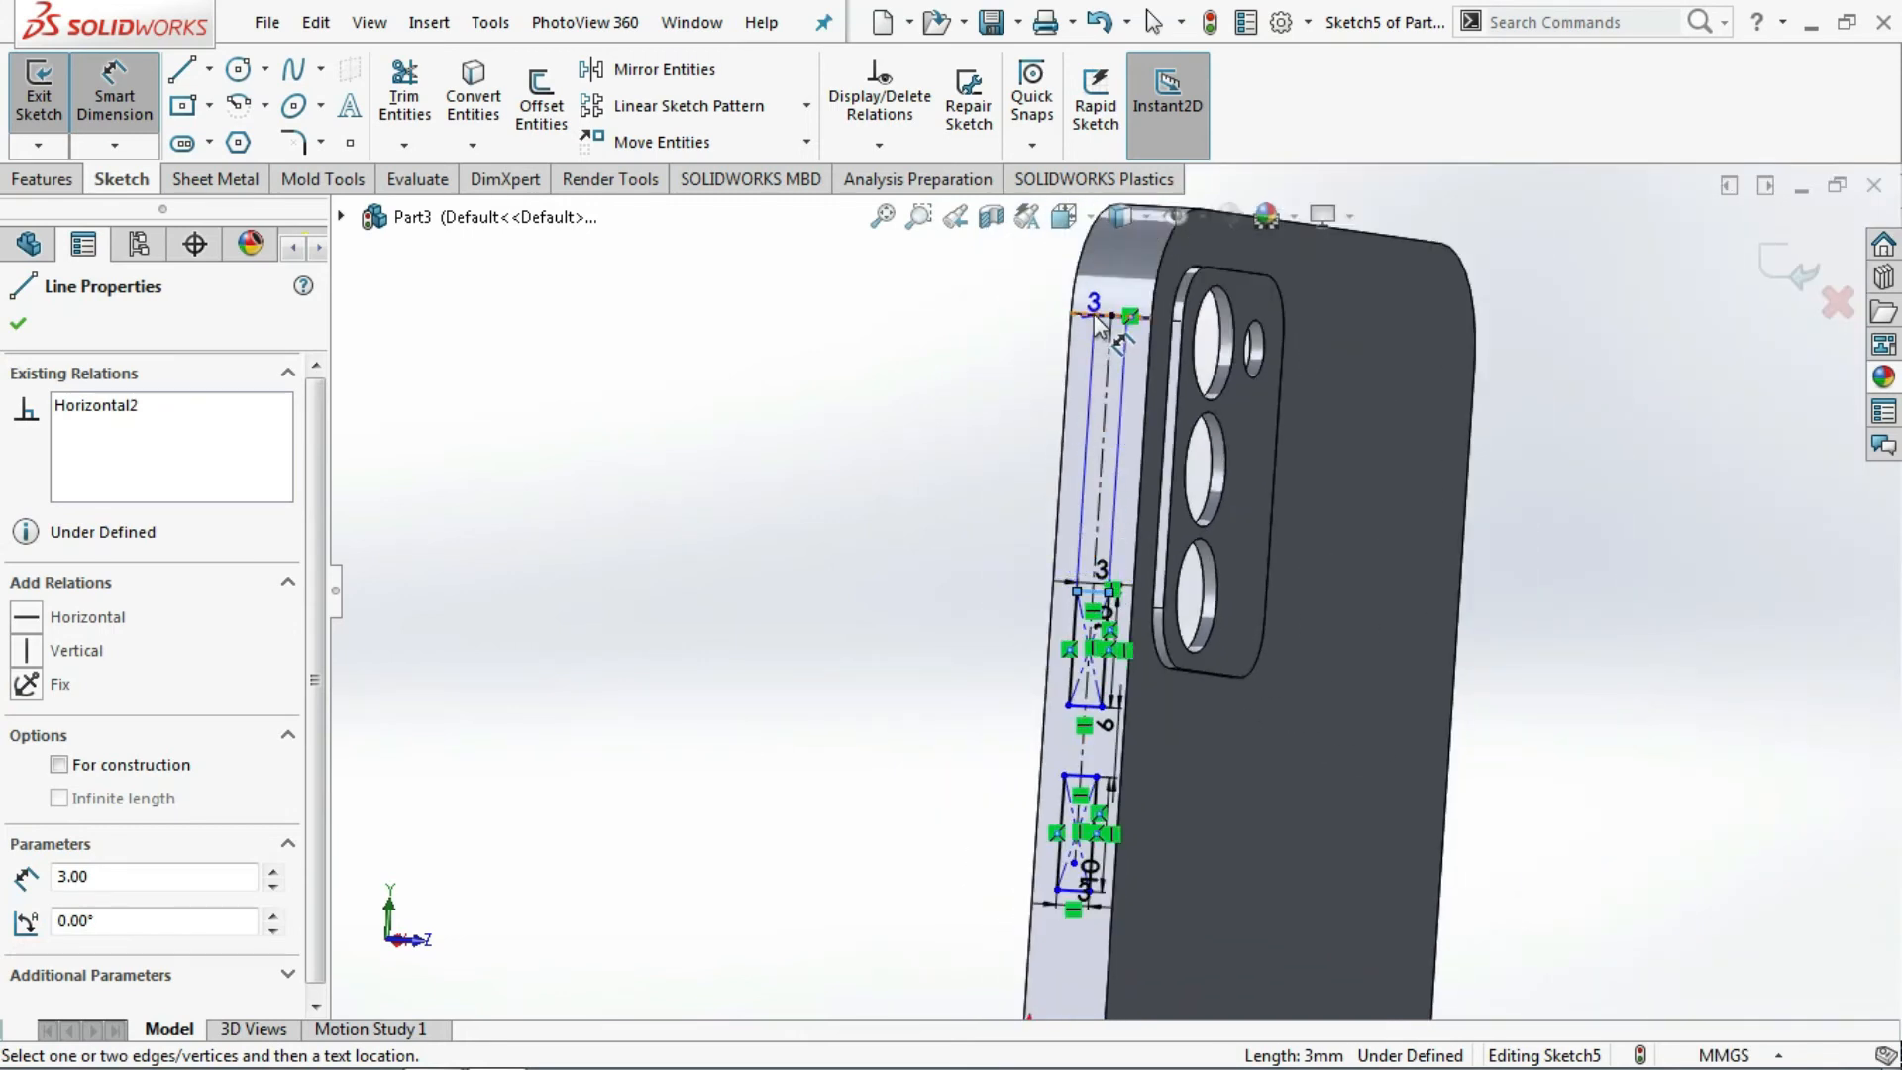
{"action": "left_click", "coordinate": [1100, 316]}
{"action": "left_click", "coordinate": [1032, 313]}
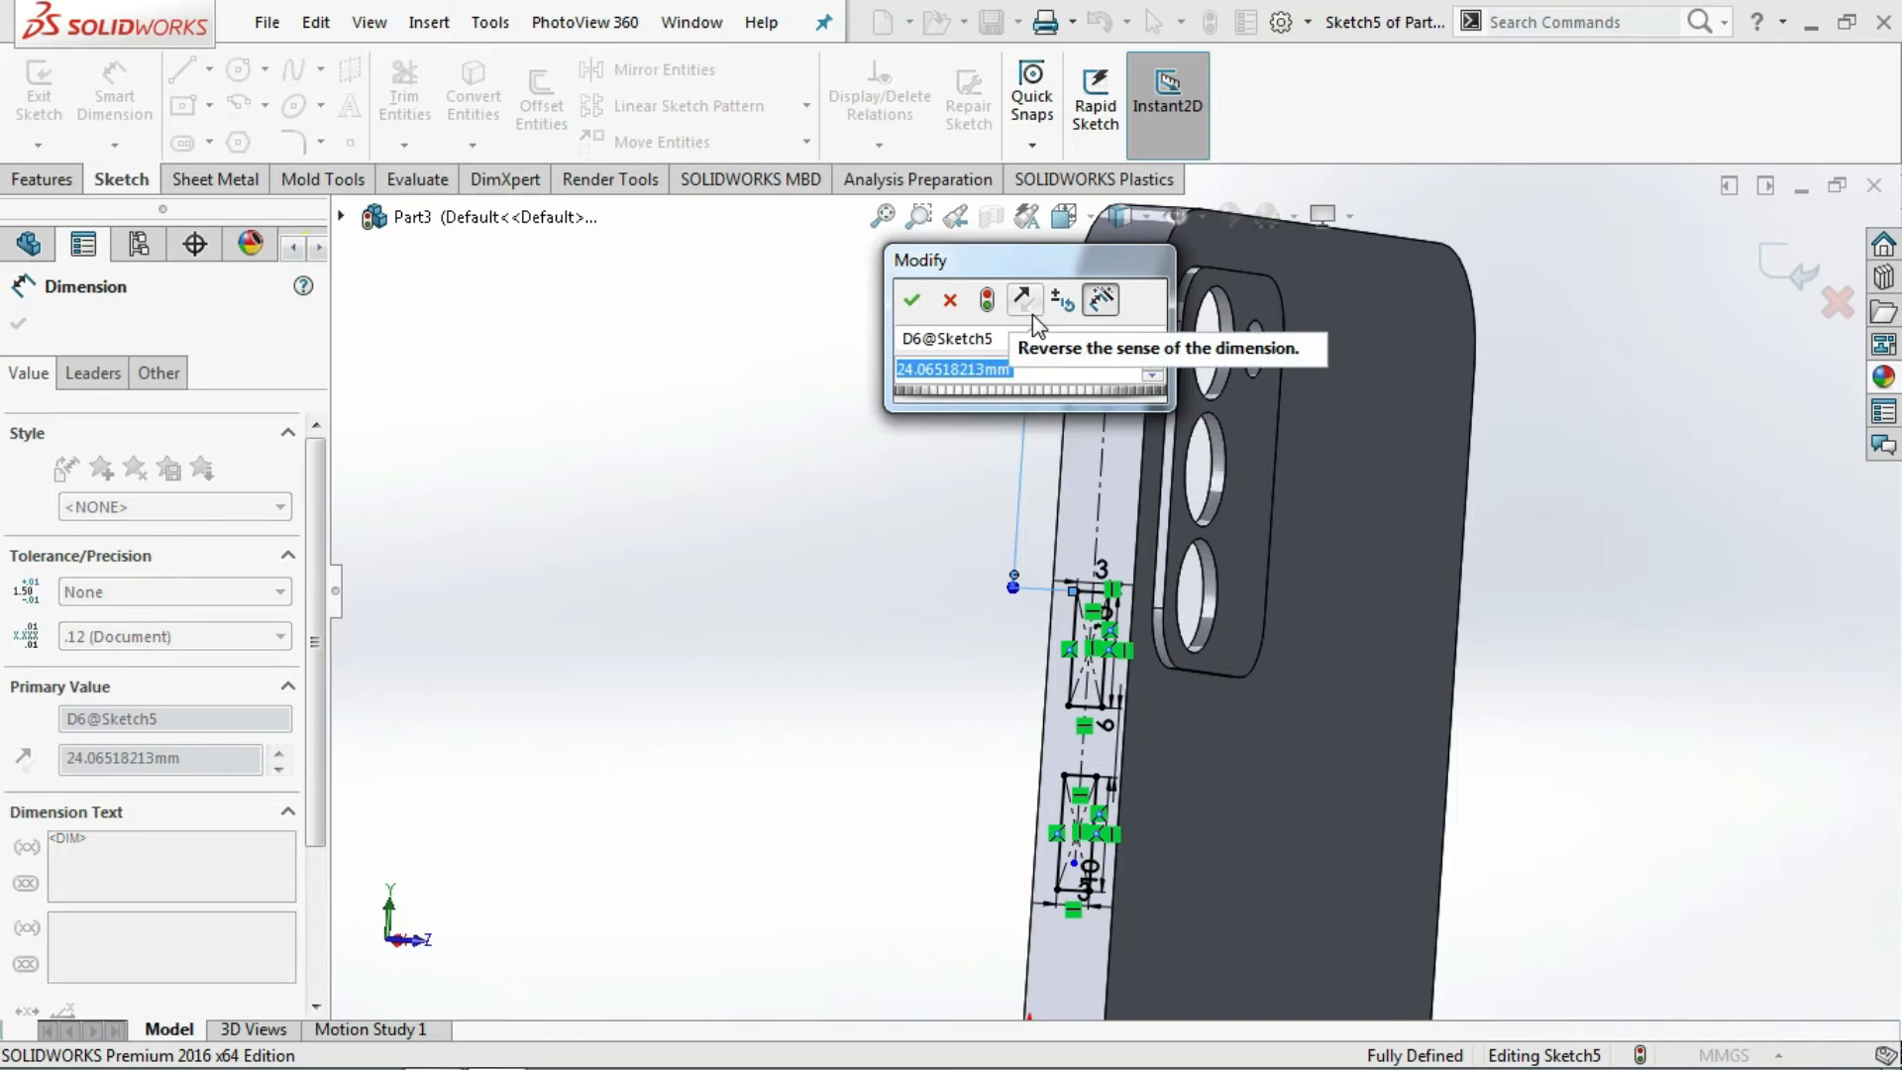
{"action": "type", "text": "40"}
{"action": "key", "text": "Return"}
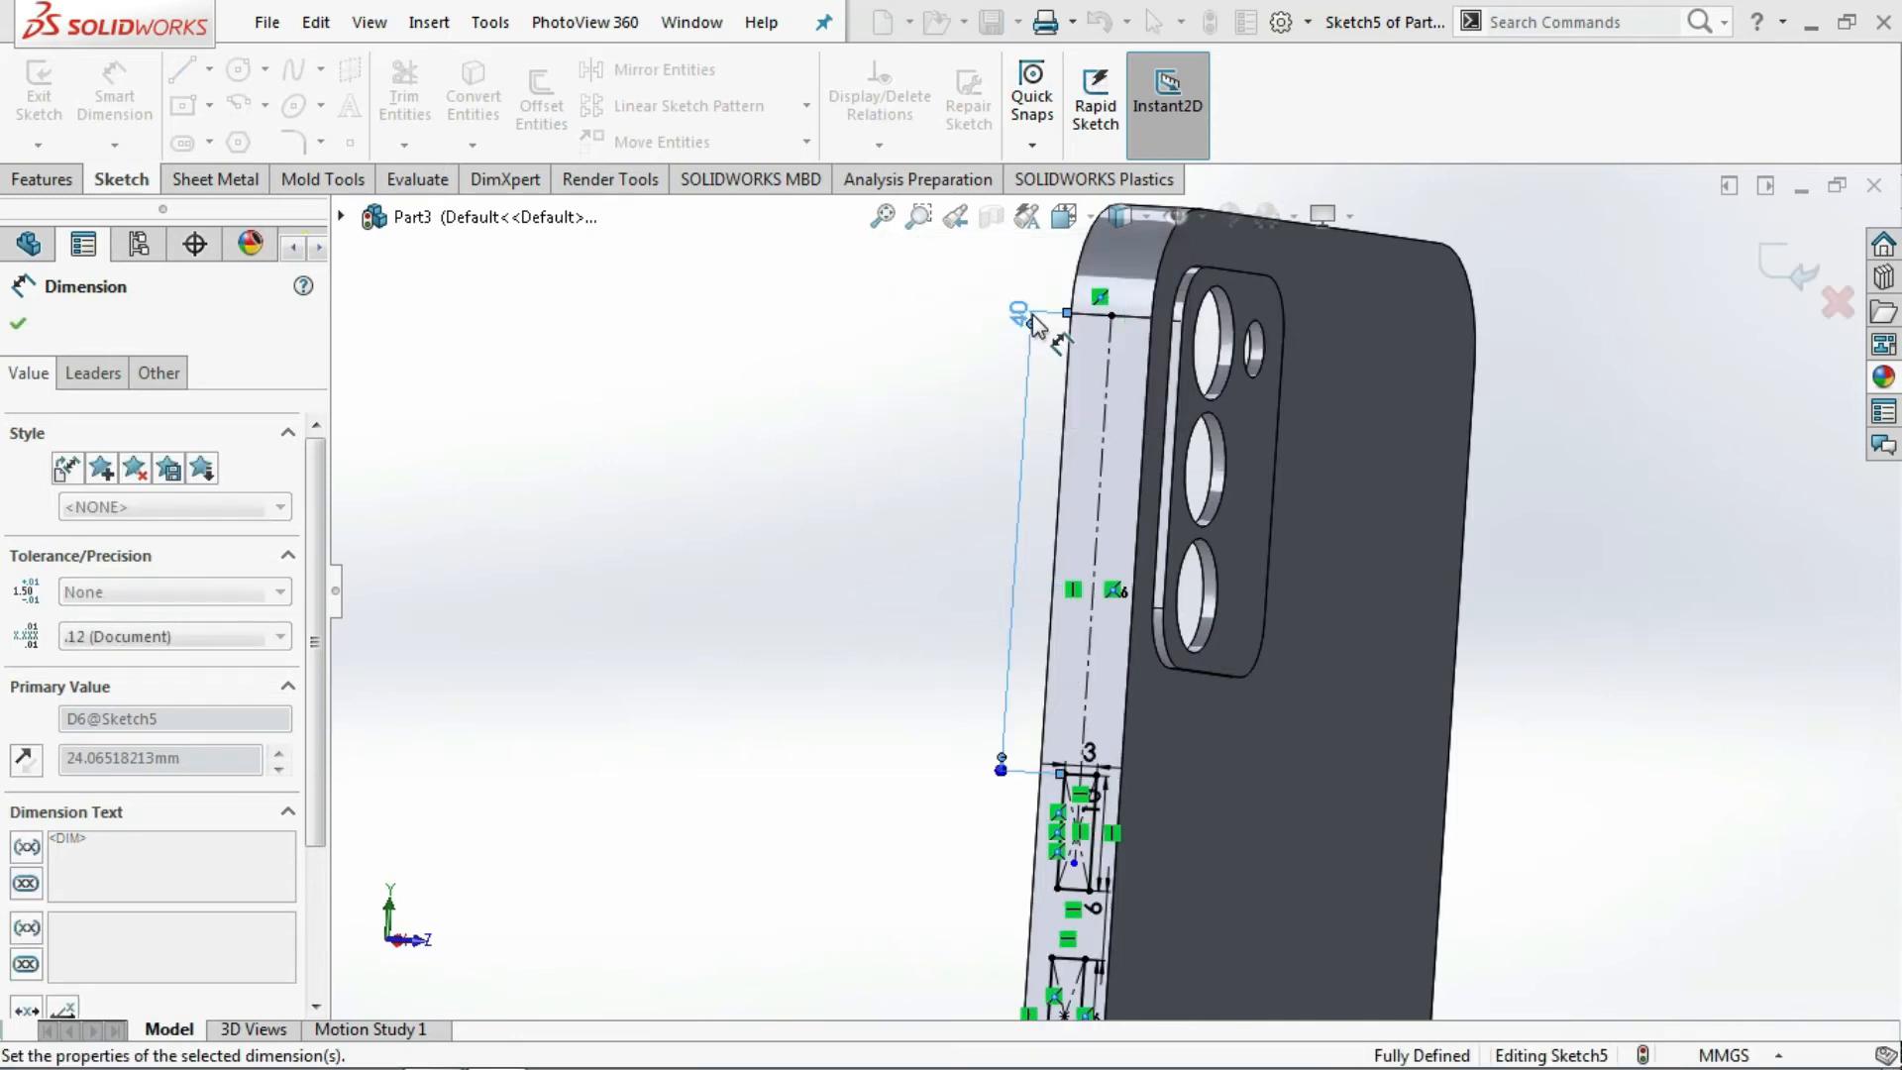
{"action": "left_click", "coordinate": [25, 322]}
{"action": "scroll", "coordinate": [783, 506], "scroll_direction": "up", "scroll_amount": 5}
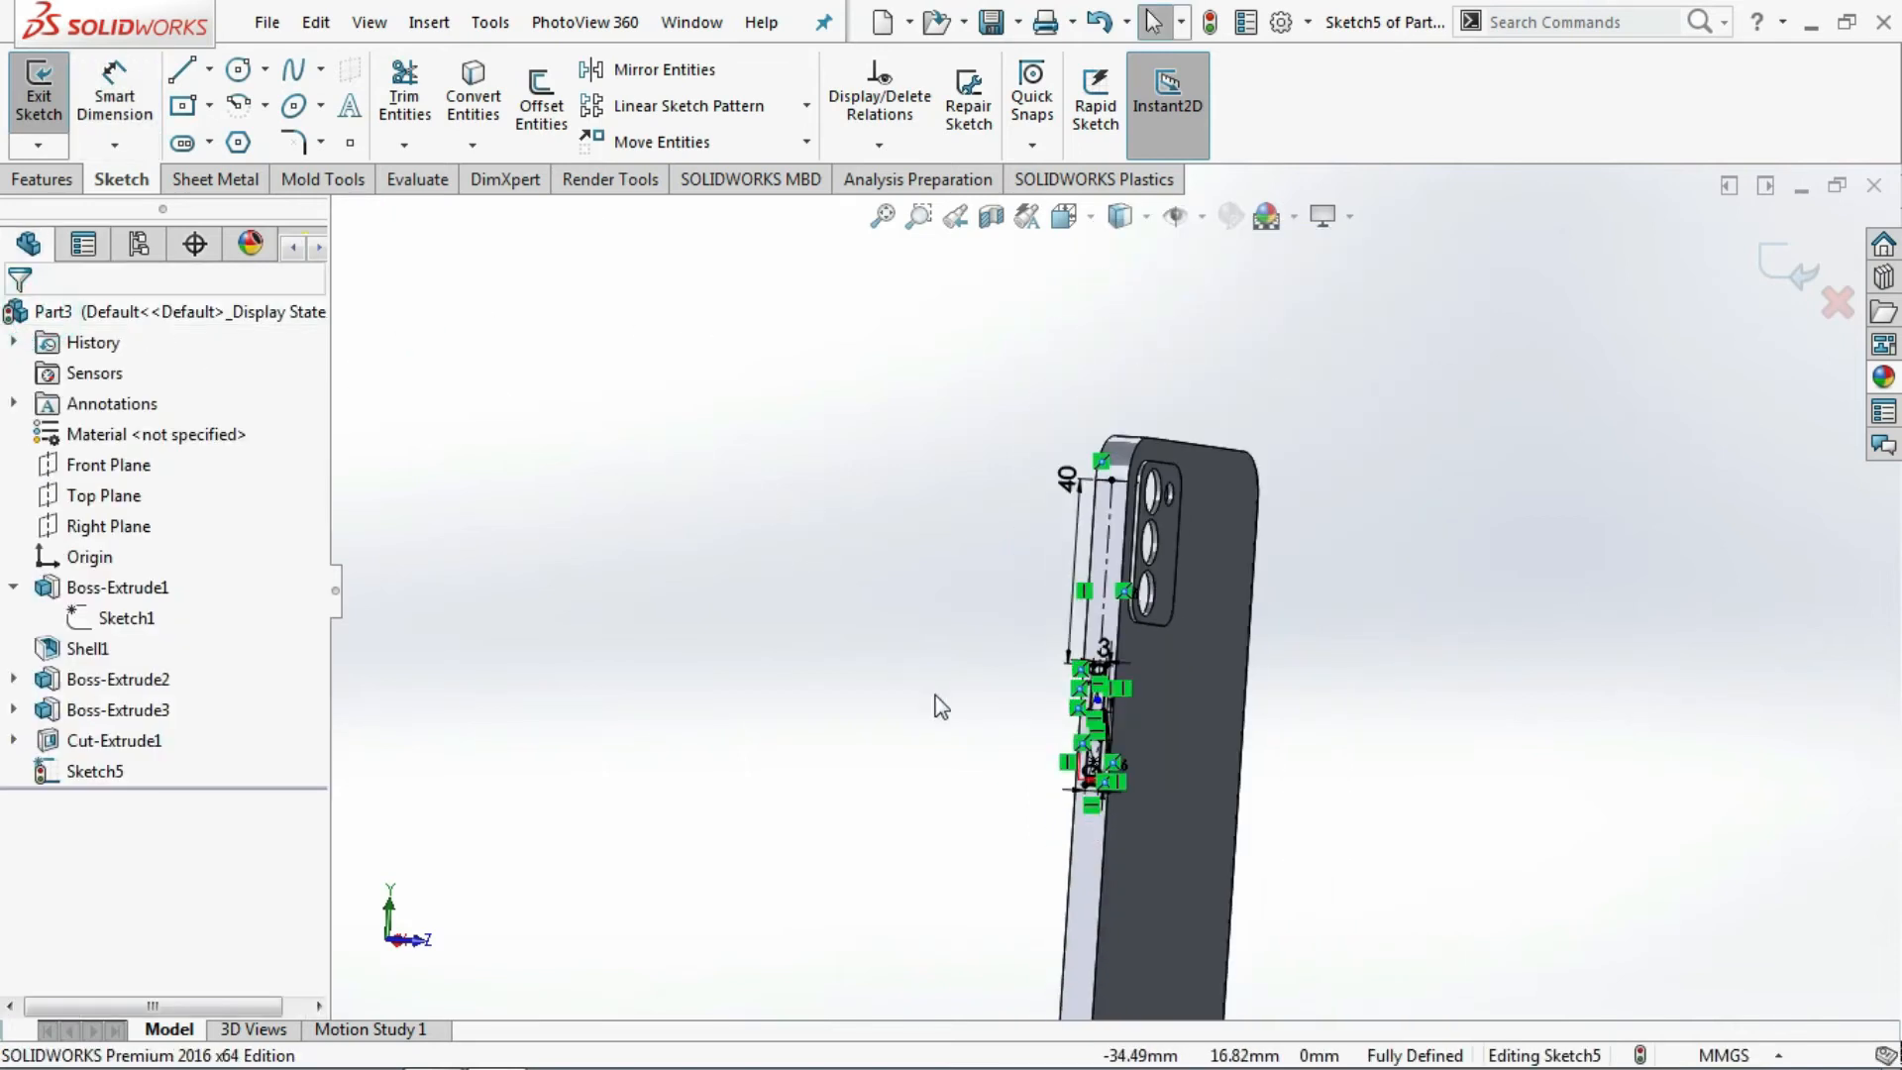
{"action": "scroll", "coordinate": [1109, 818], "scroll_direction": "up", "scroll_amount": 2}
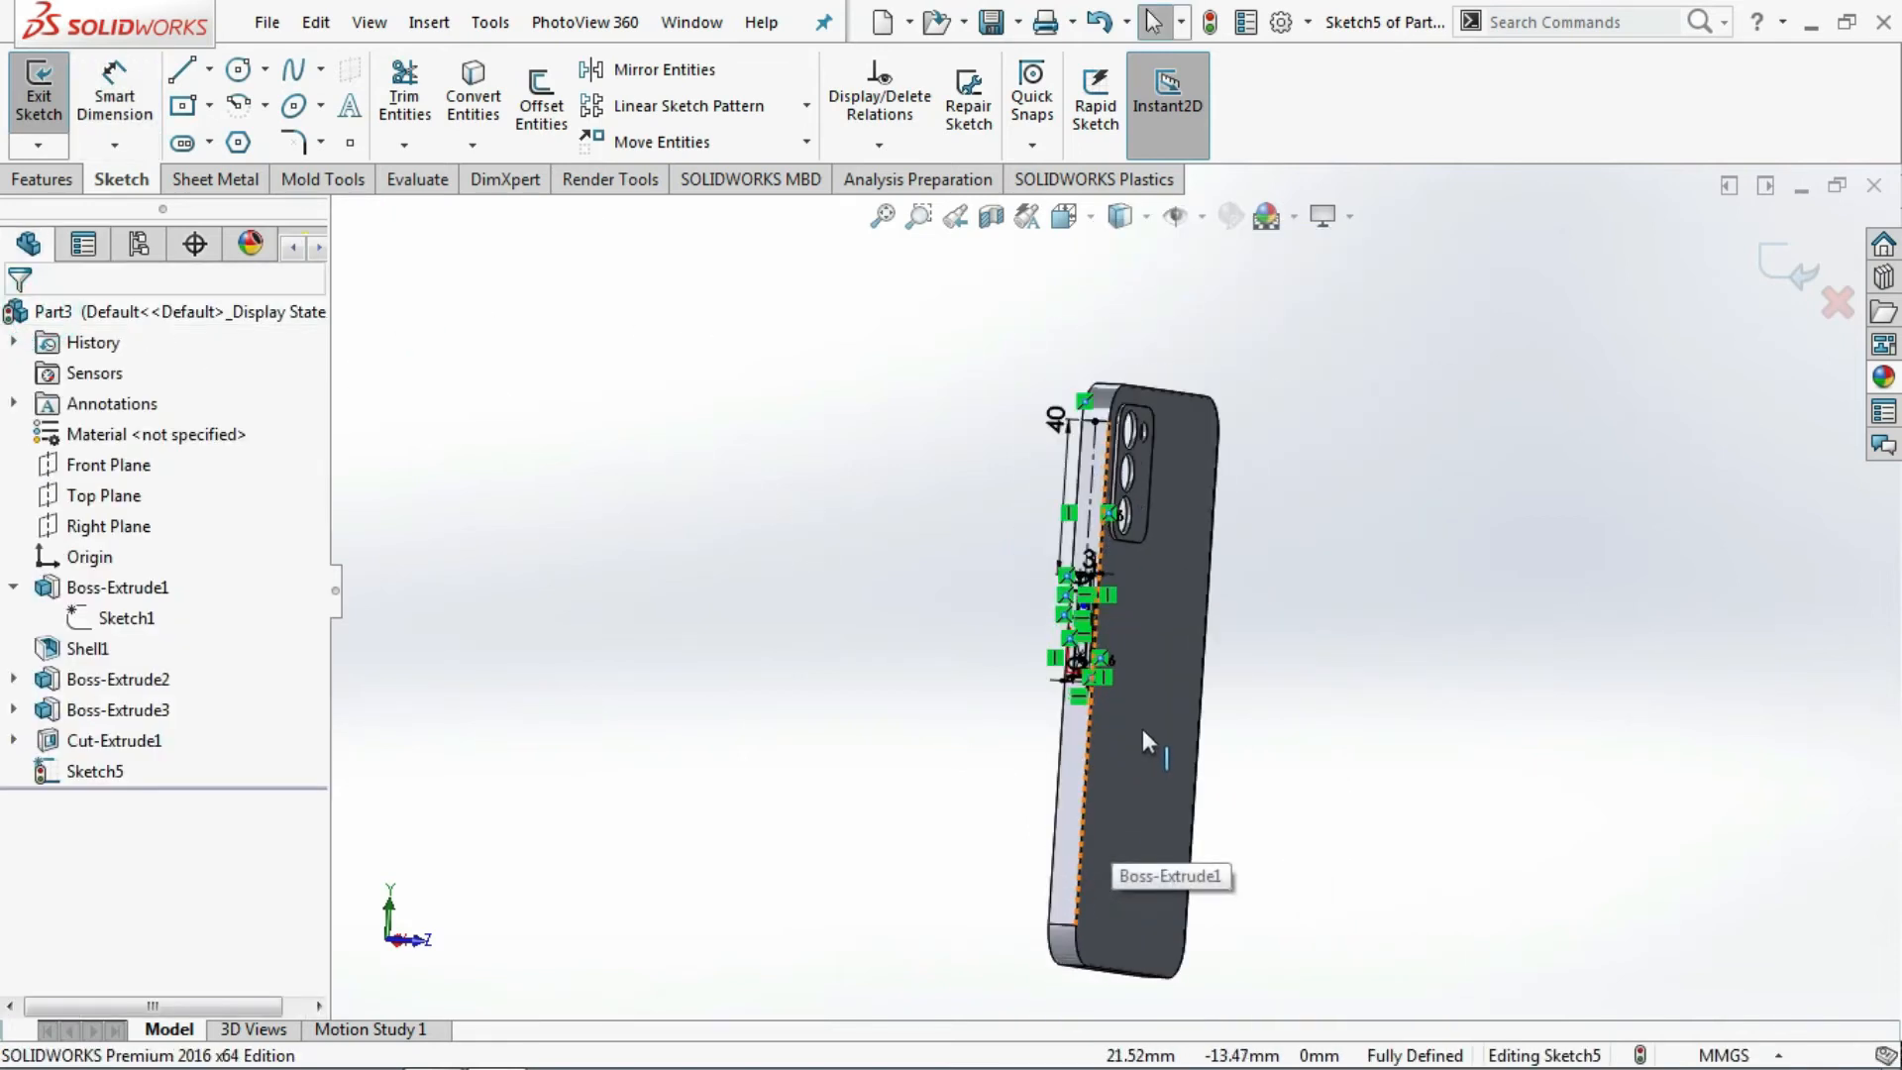
{"action": "scroll", "coordinate": [1144, 738], "scroll_direction": "down", "scroll_amount": 2}
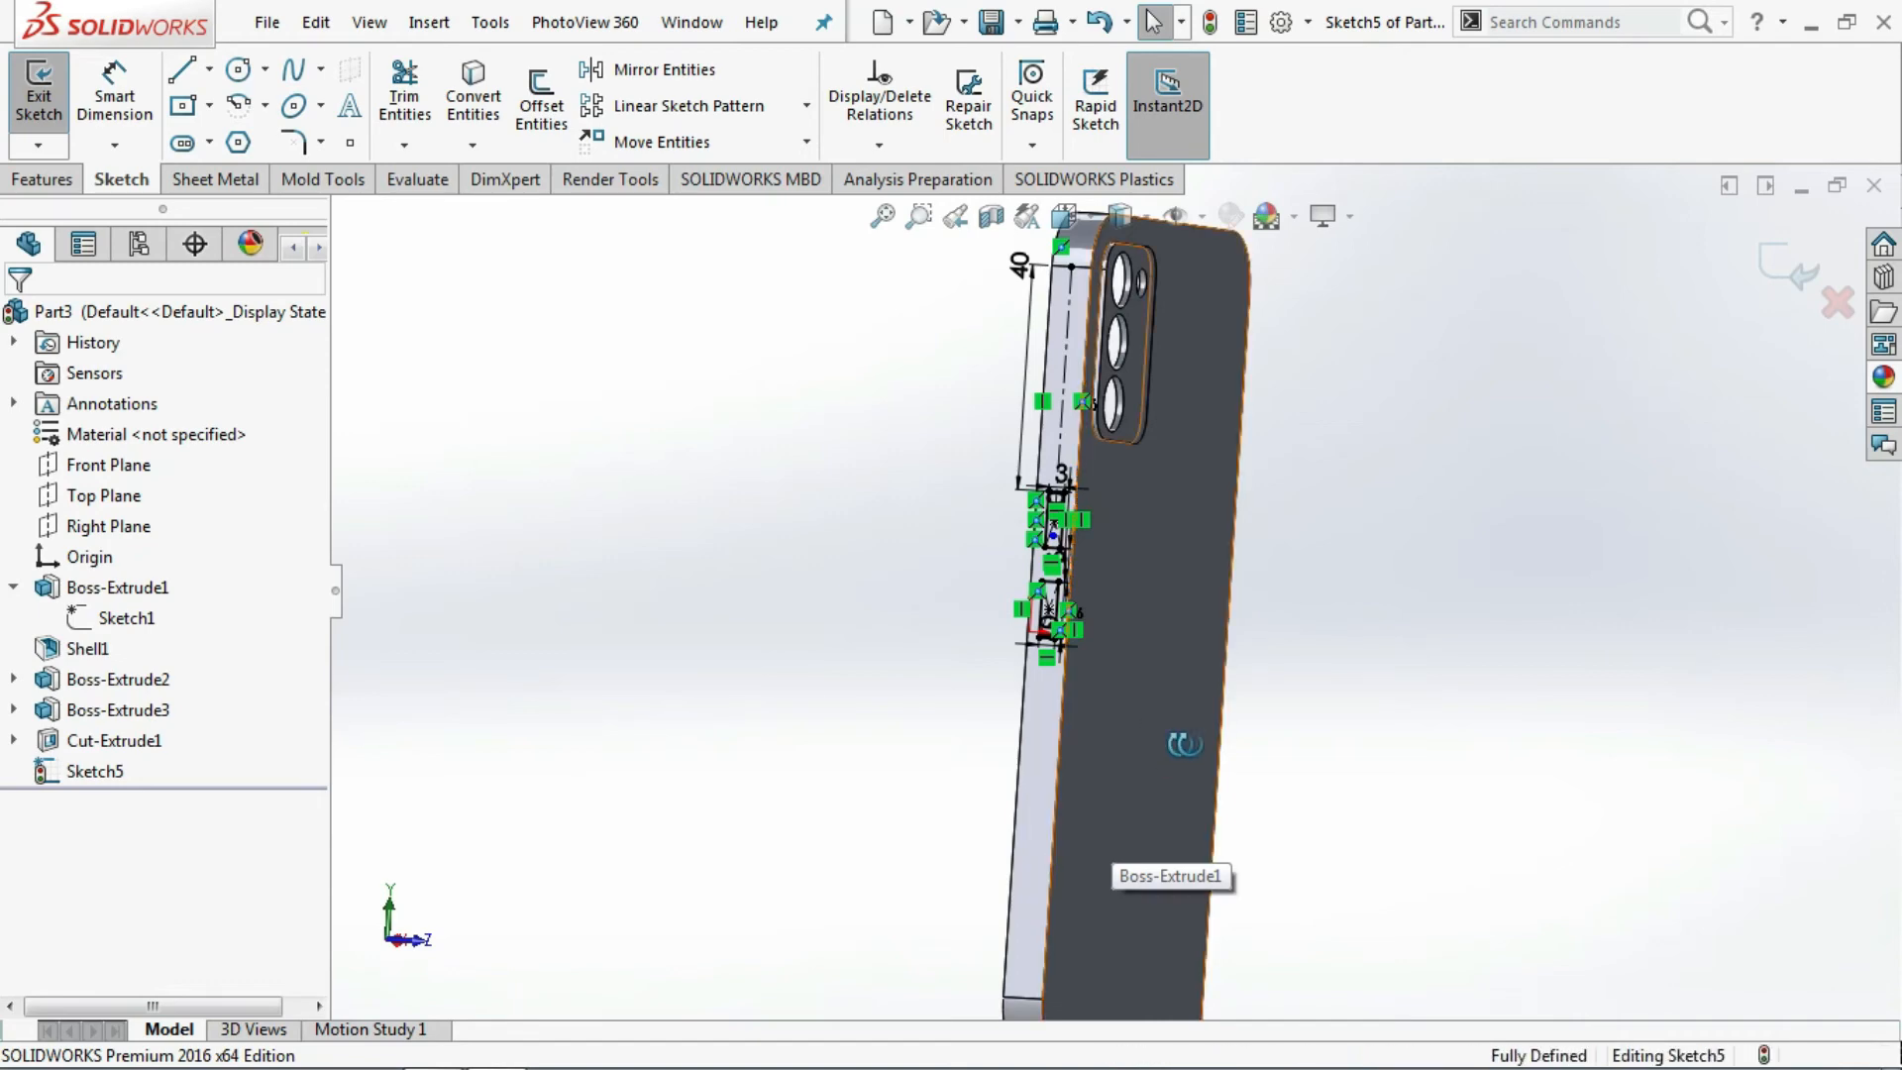
{"action": "mouse_move", "coordinate": [1172, 747]}
{"action": "middle_mouse_down"}
{"action": "mouse_move", "coordinate": [1363, 728]}
{"action": "mouse_move", "coordinate": [1345, 771]}
{"action": "mouse_move", "coordinate": [1235, 858]}
{"action": "mouse_move", "coordinate": [1172, 763]}
{"action": "mouse_move", "coordinate": [1193, 759]}
{"action": "middle_mouse_up"}
{"action": "key", "text": "Escape"}
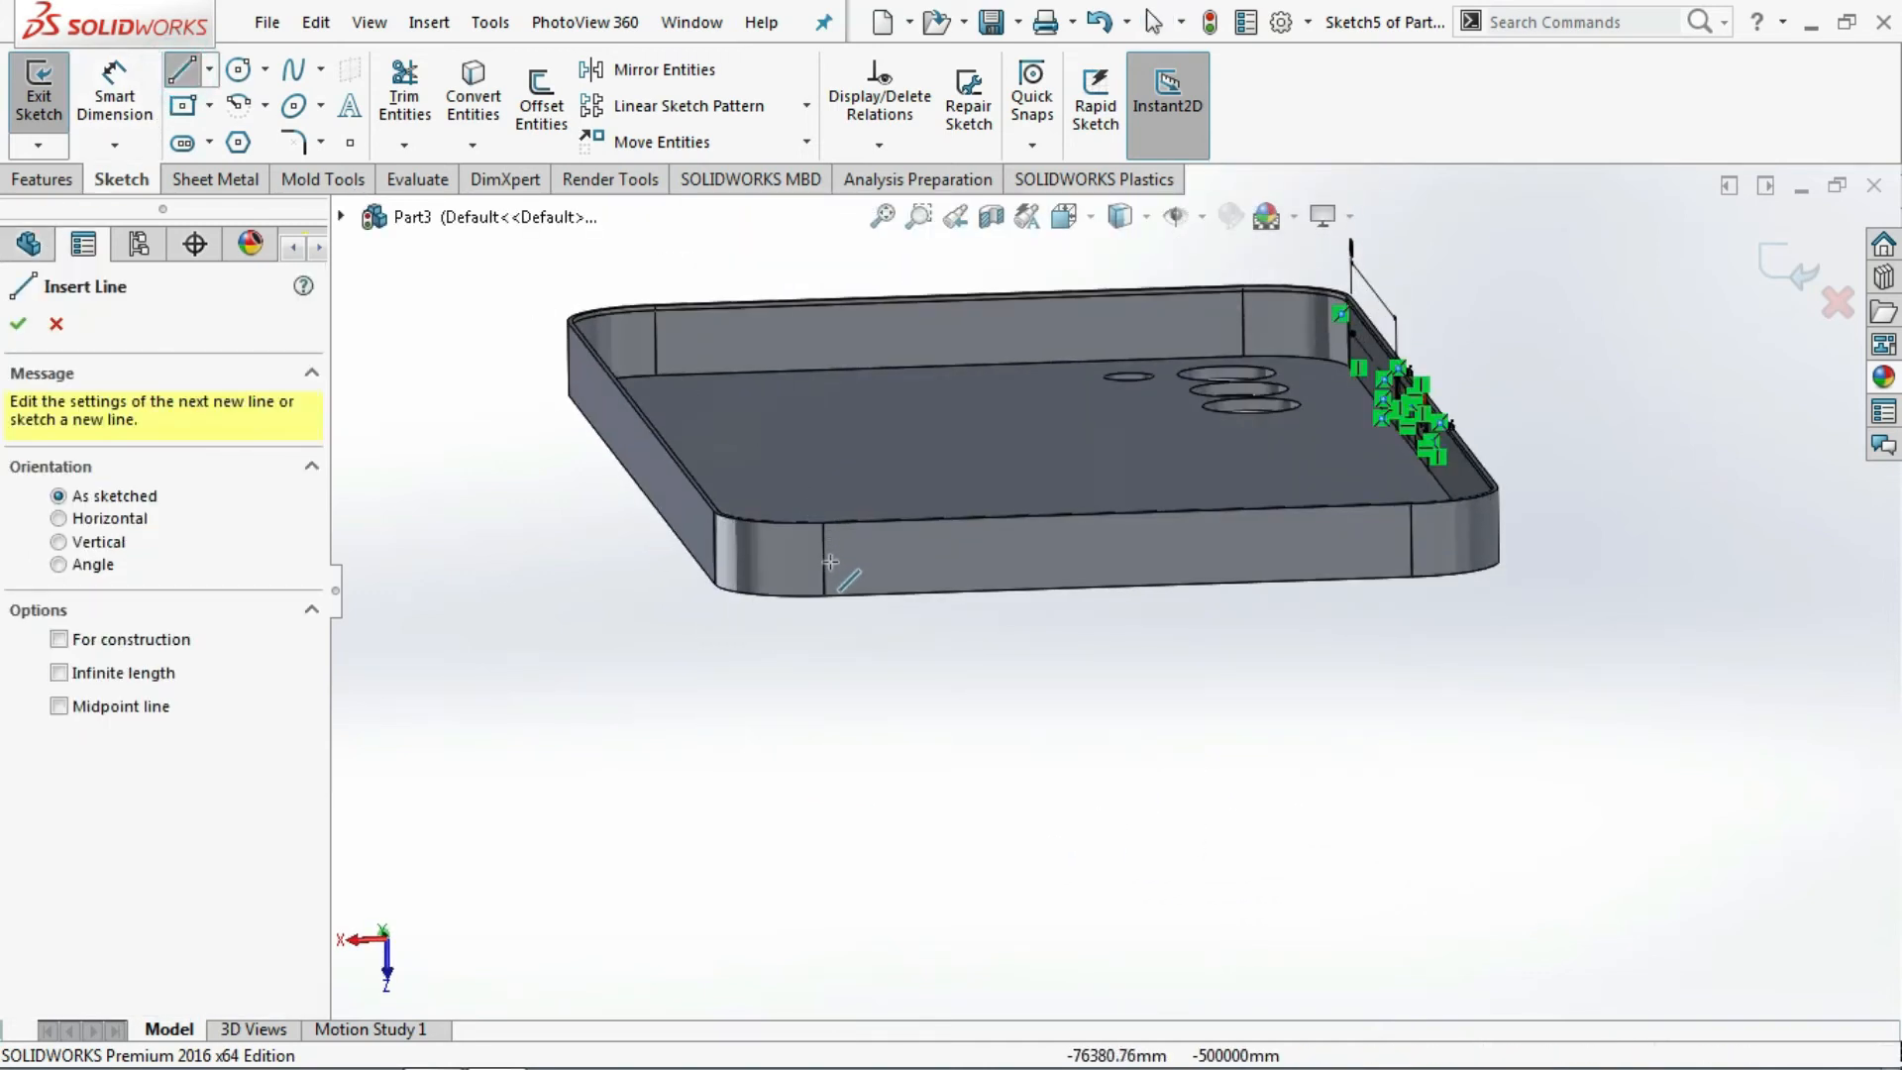
{"action": "left_click", "coordinate": [209, 70]}
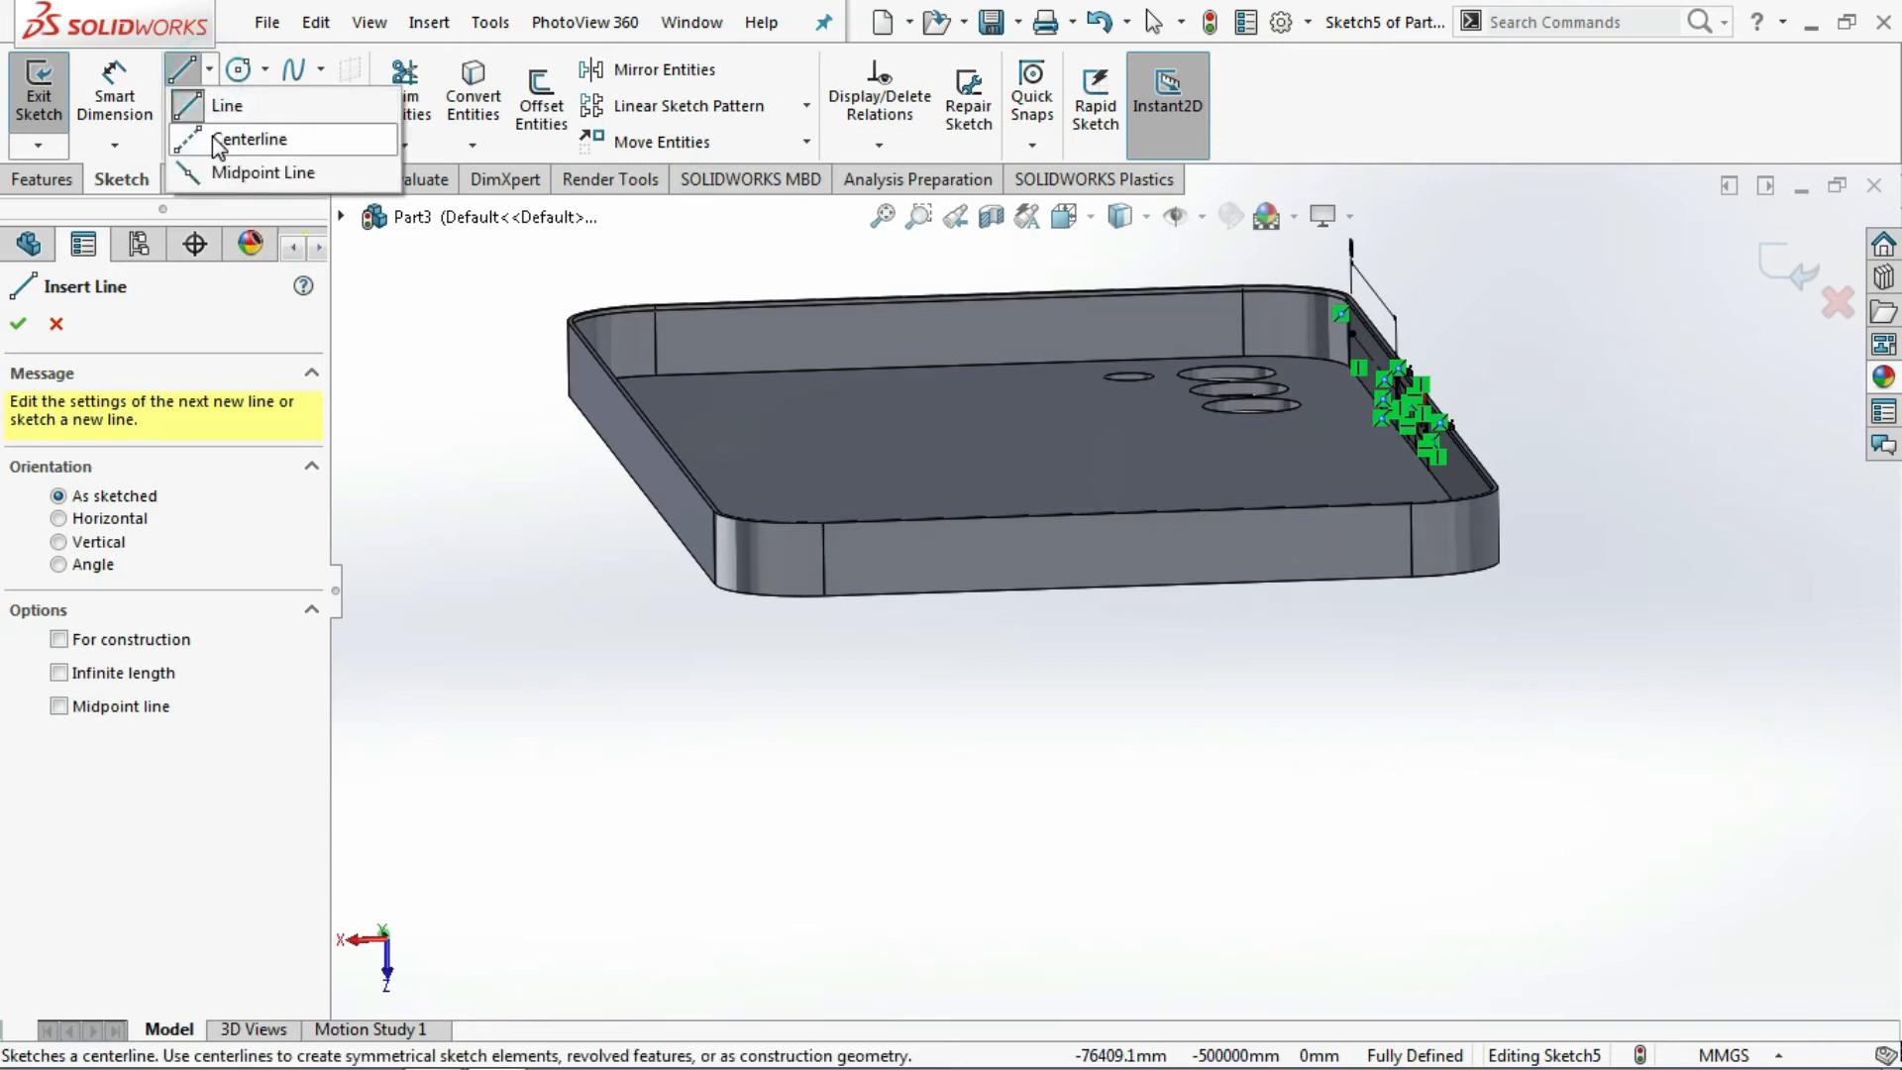
{"action": "left_click", "coordinate": [212, 136]}
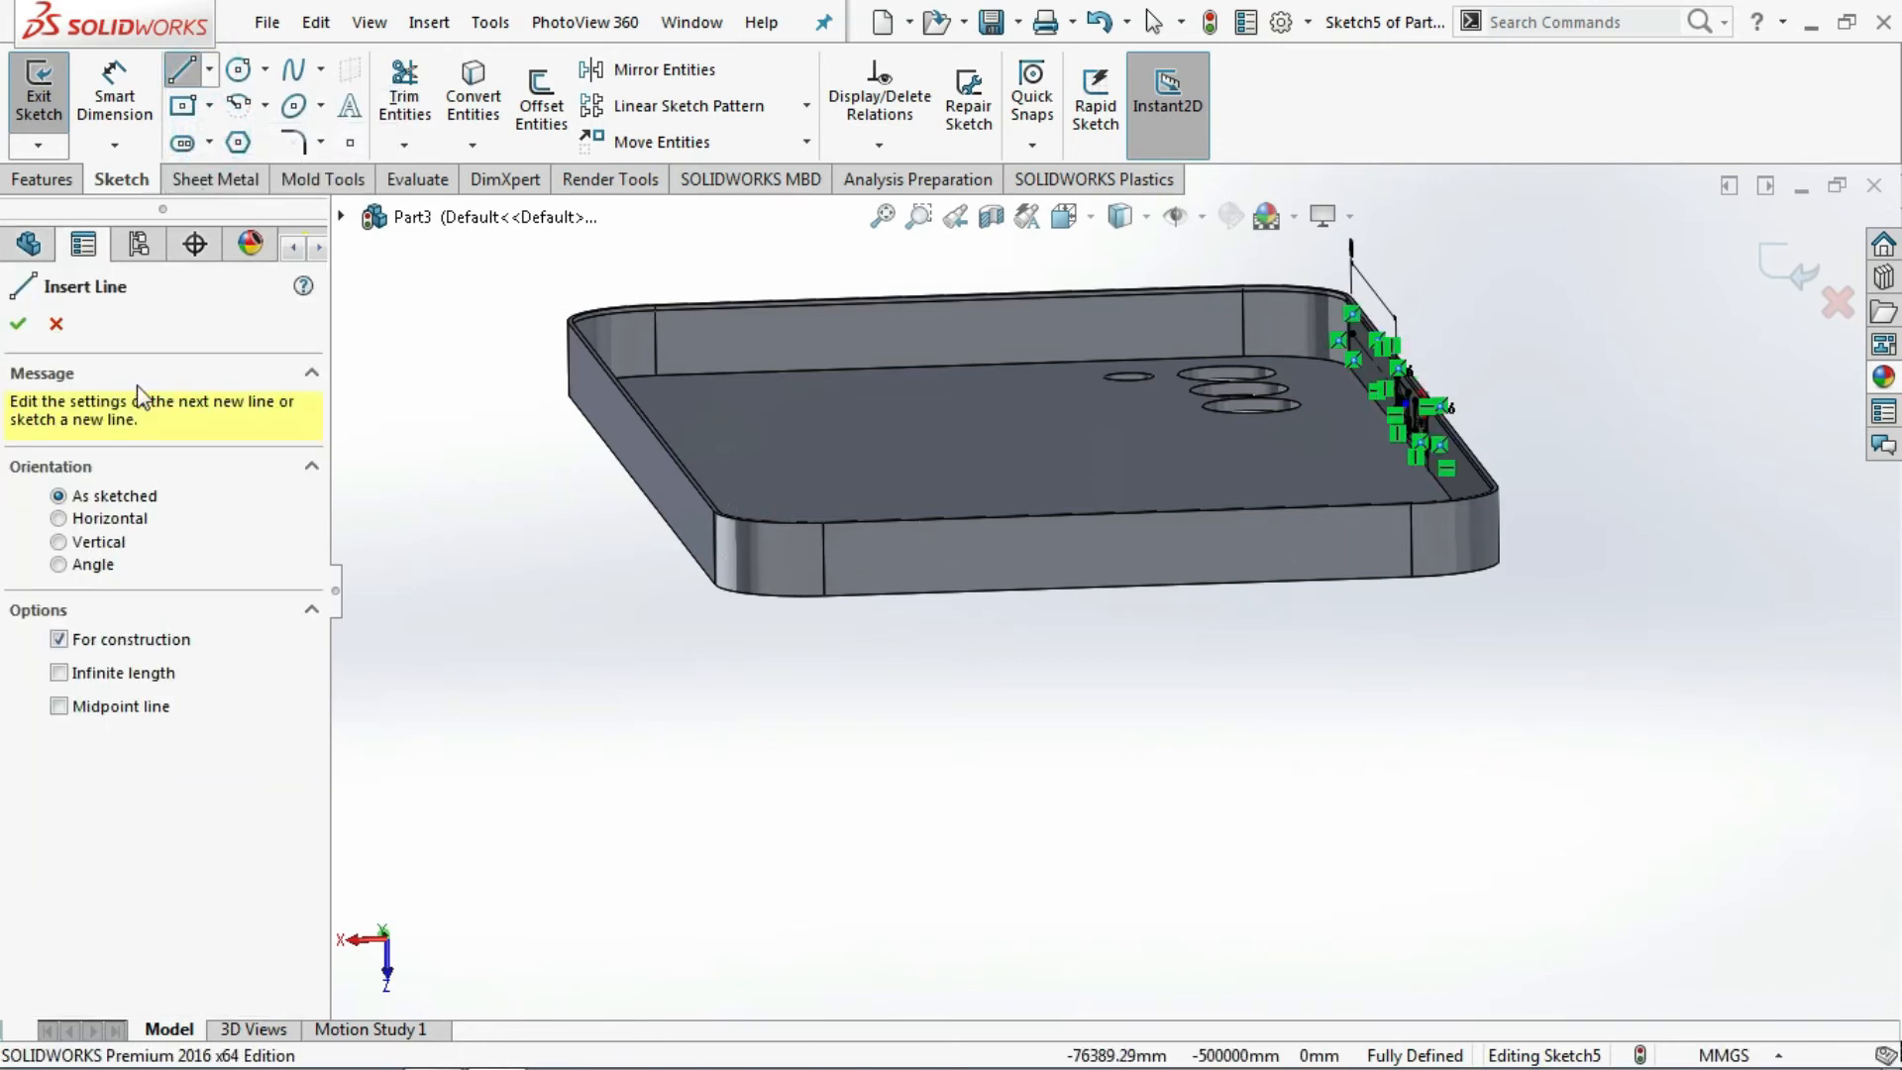
{"action": "left_click", "coordinate": [18, 326]}
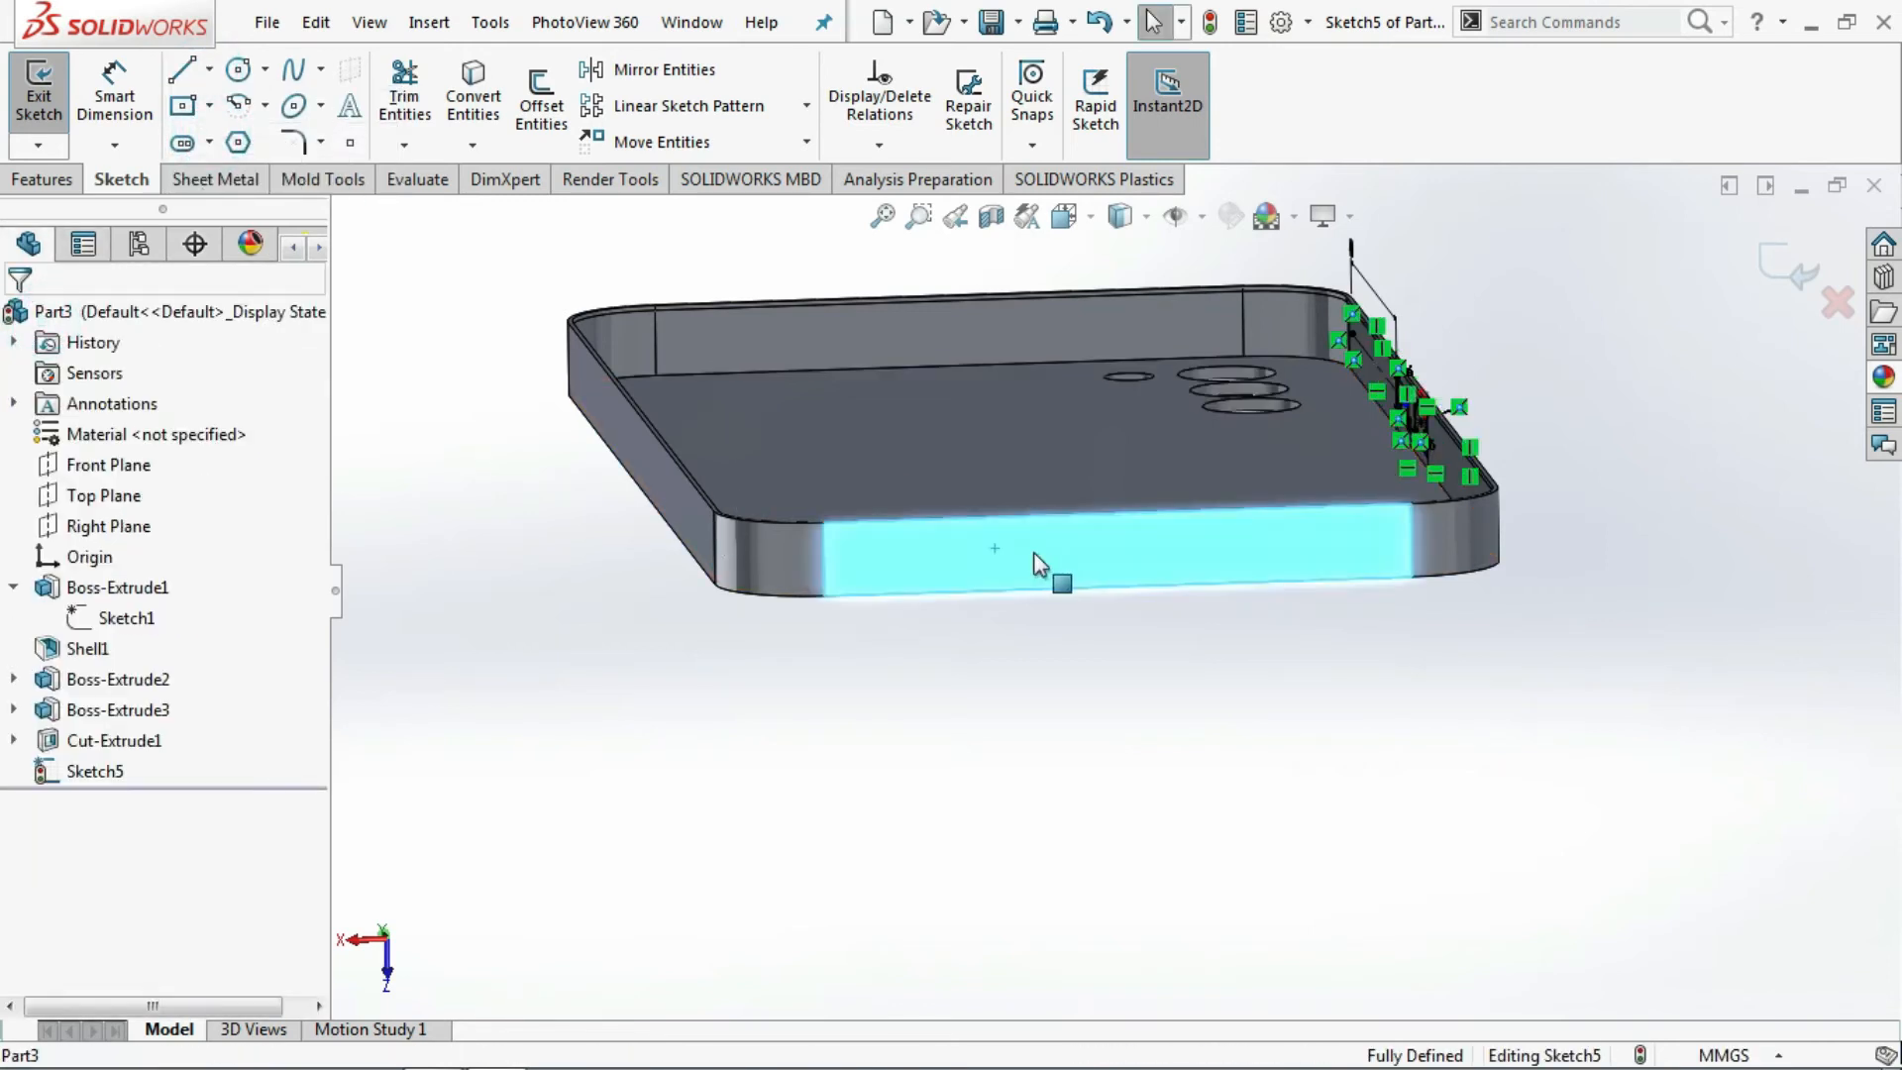
{"action": "right_click", "coordinate": [994, 549]}
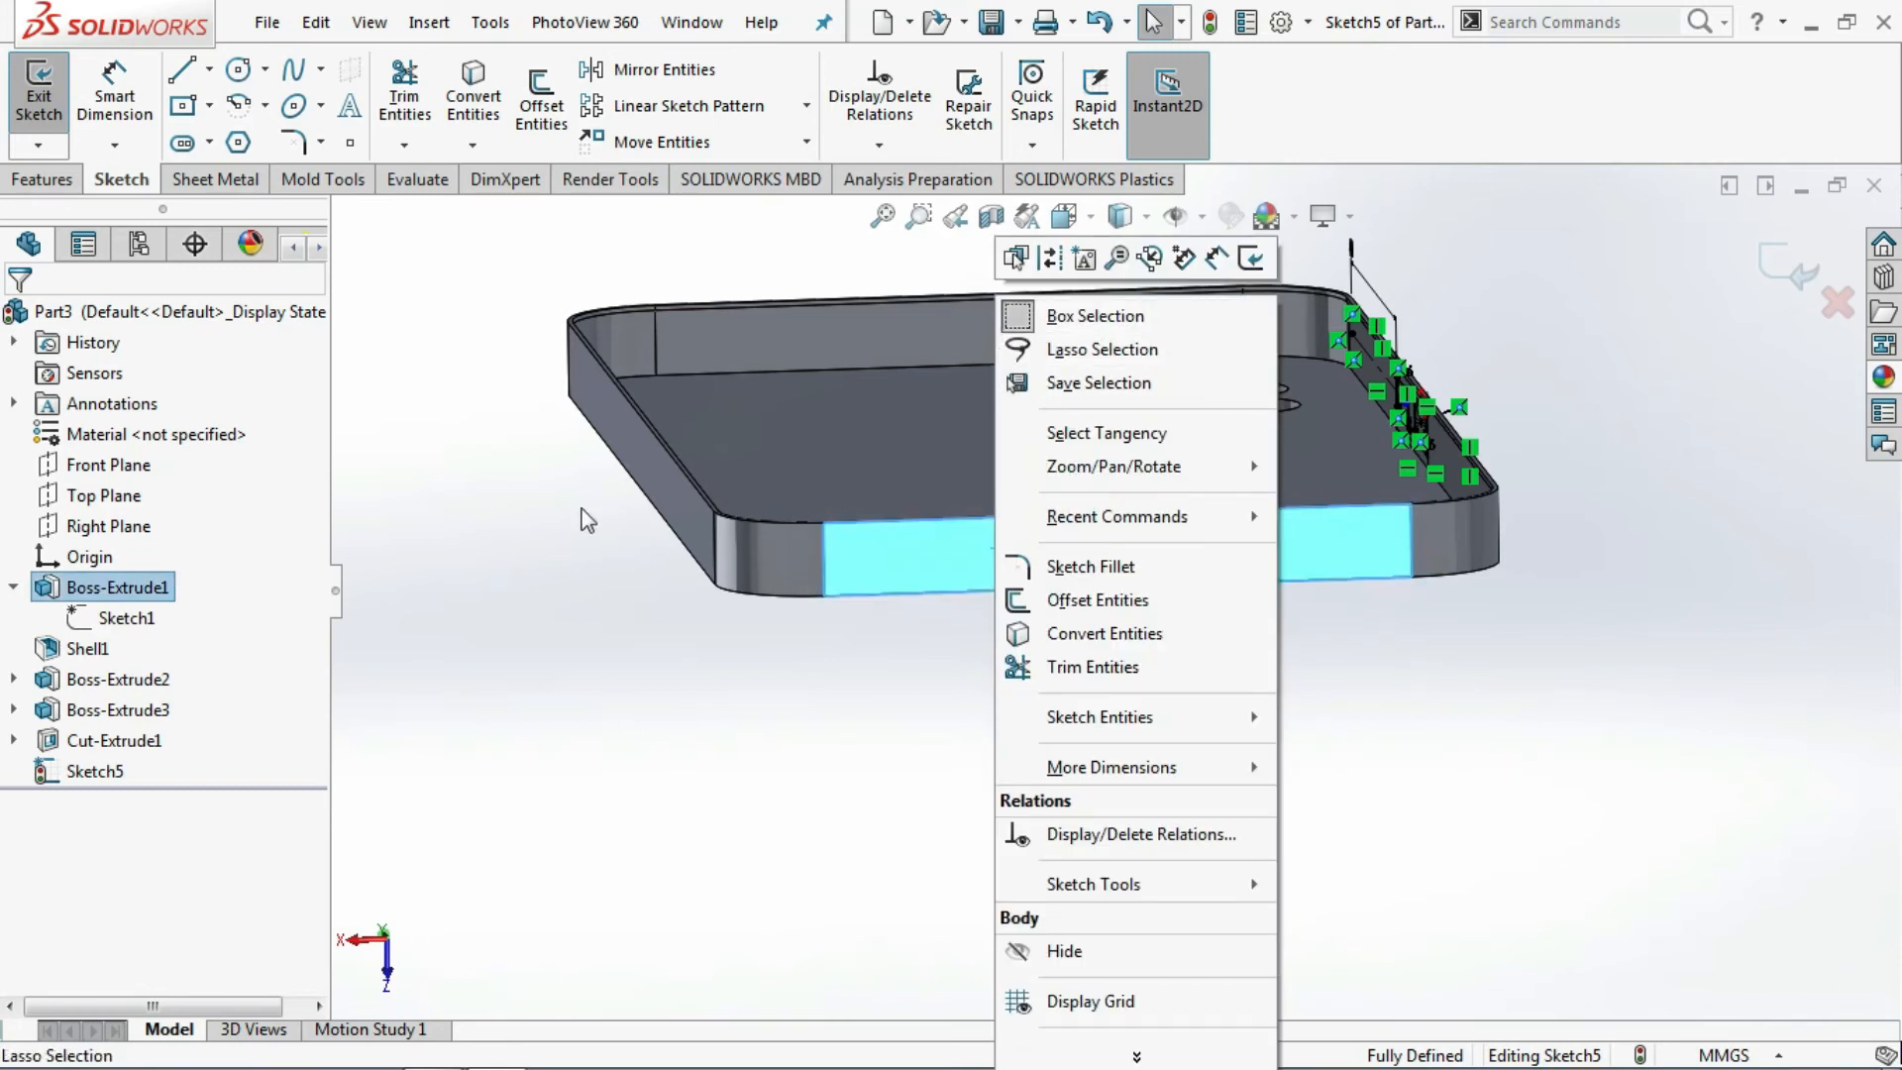
{"action": "left_click", "coordinate": [462, 513]}
- Finish the side sketch and start one on the bottom end face with a centerline joining the midpoints of its short edges
{"action": "left_click", "coordinate": [1804, 272]}
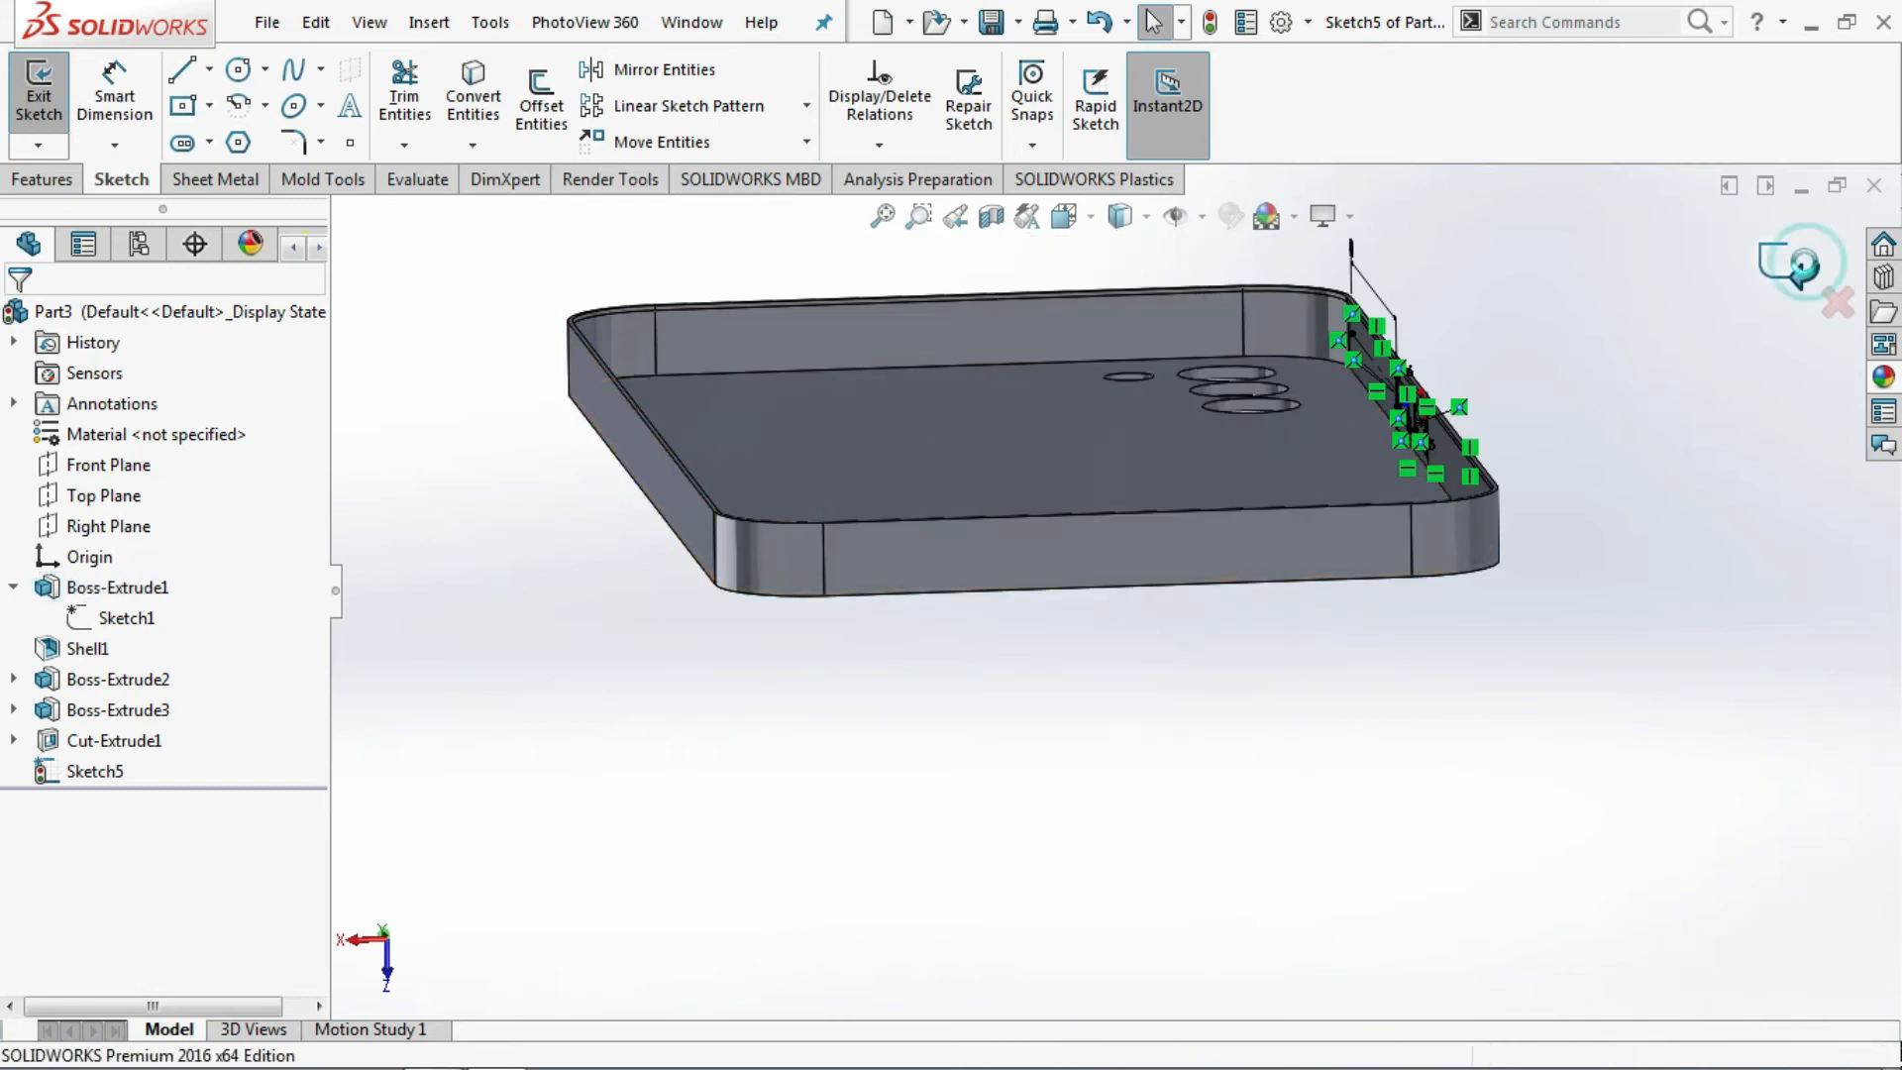
{"action": "left_click", "coordinate": [1203, 549]}
{"action": "left_click", "coordinate": [1309, 464]}
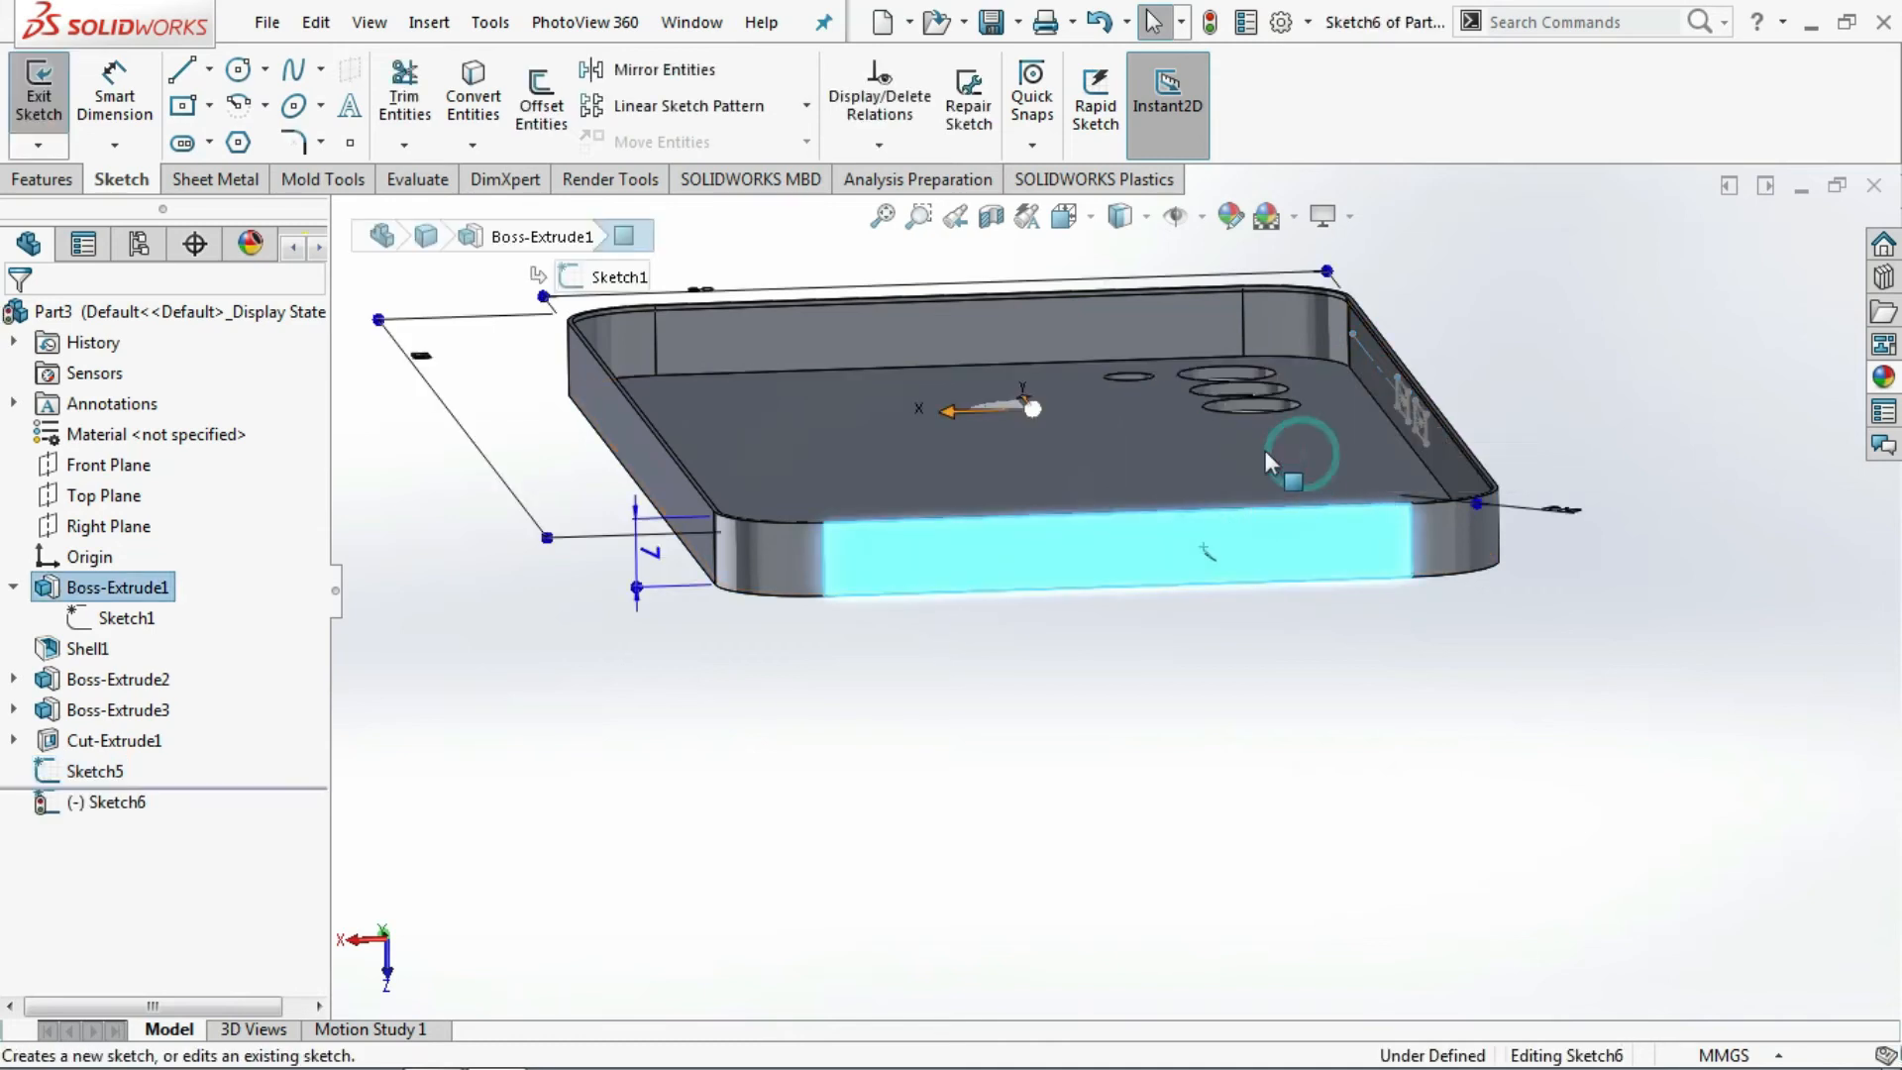
{"action": "left_click", "coordinate": [209, 68]}
{"action": "left_click", "coordinate": [220, 138]}
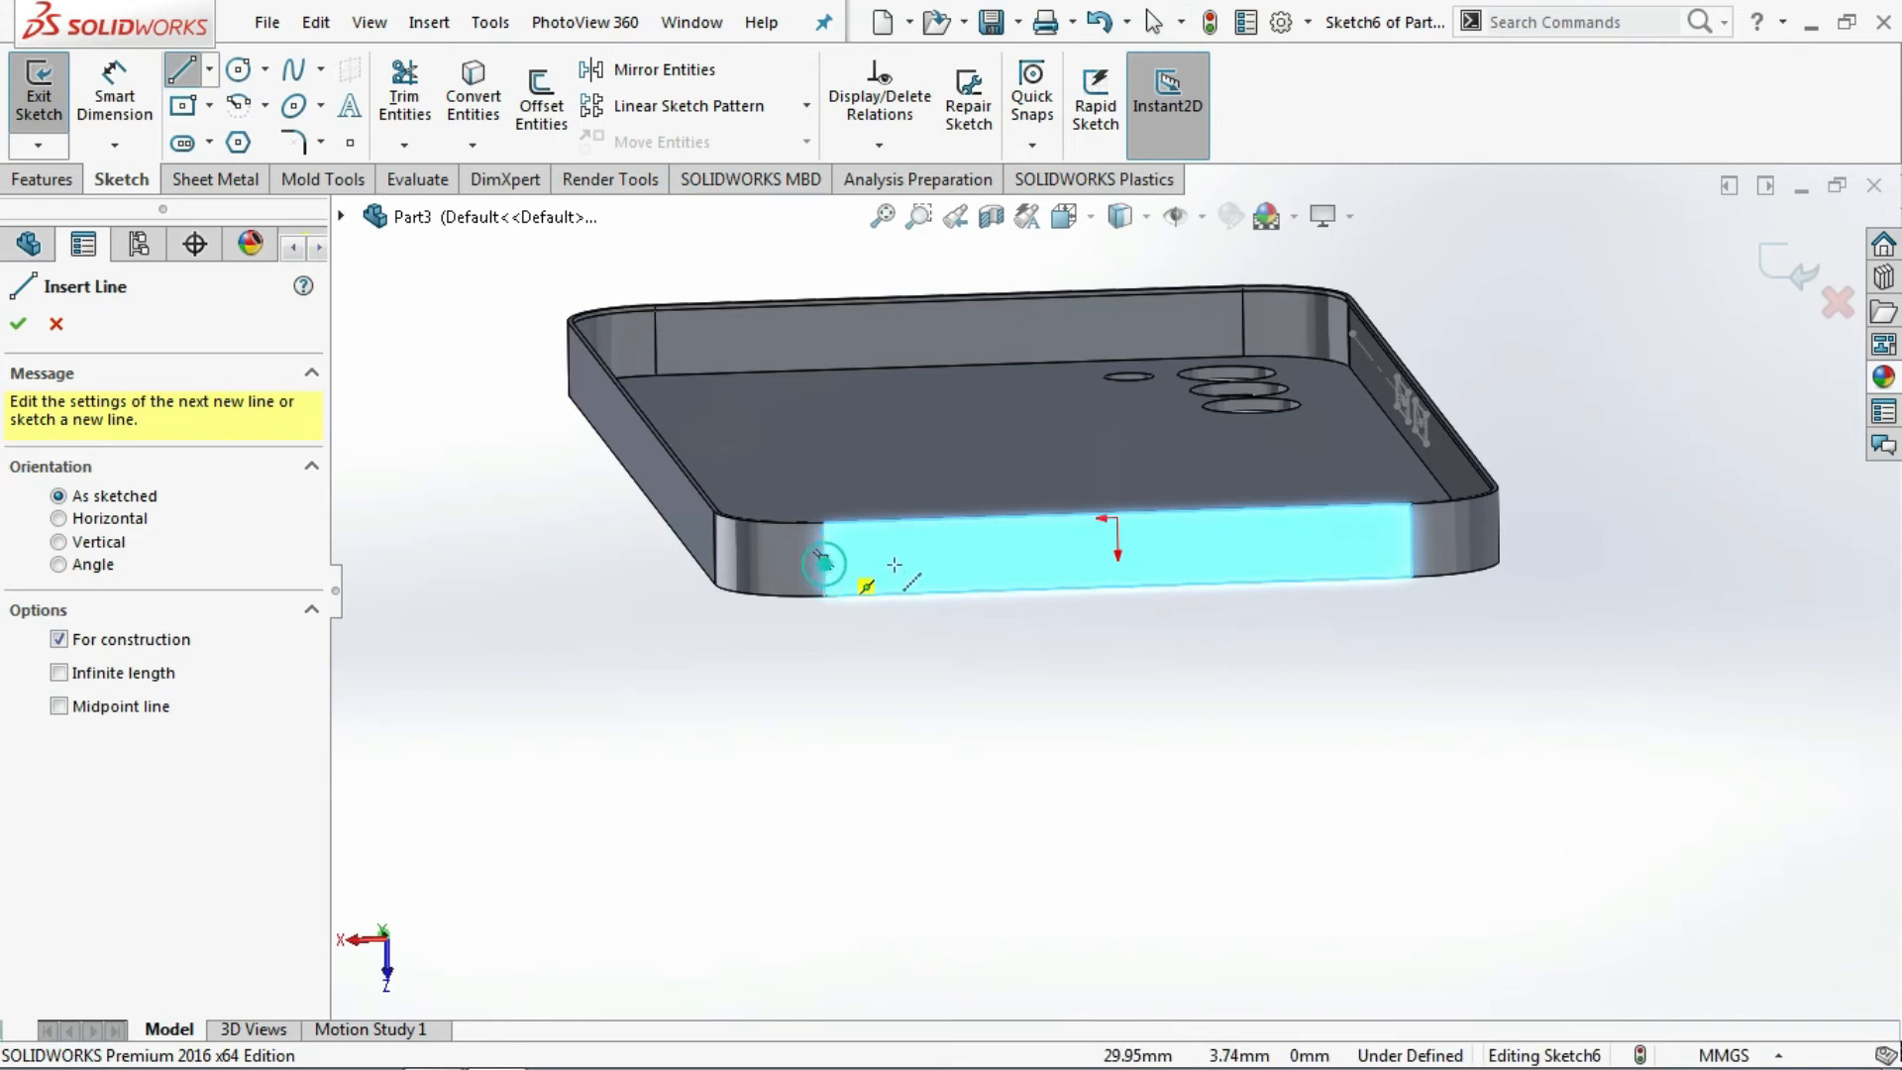
{"action": "left_click", "coordinate": [824, 560]}
{"action": "left_click", "coordinate": [1411, 540]}
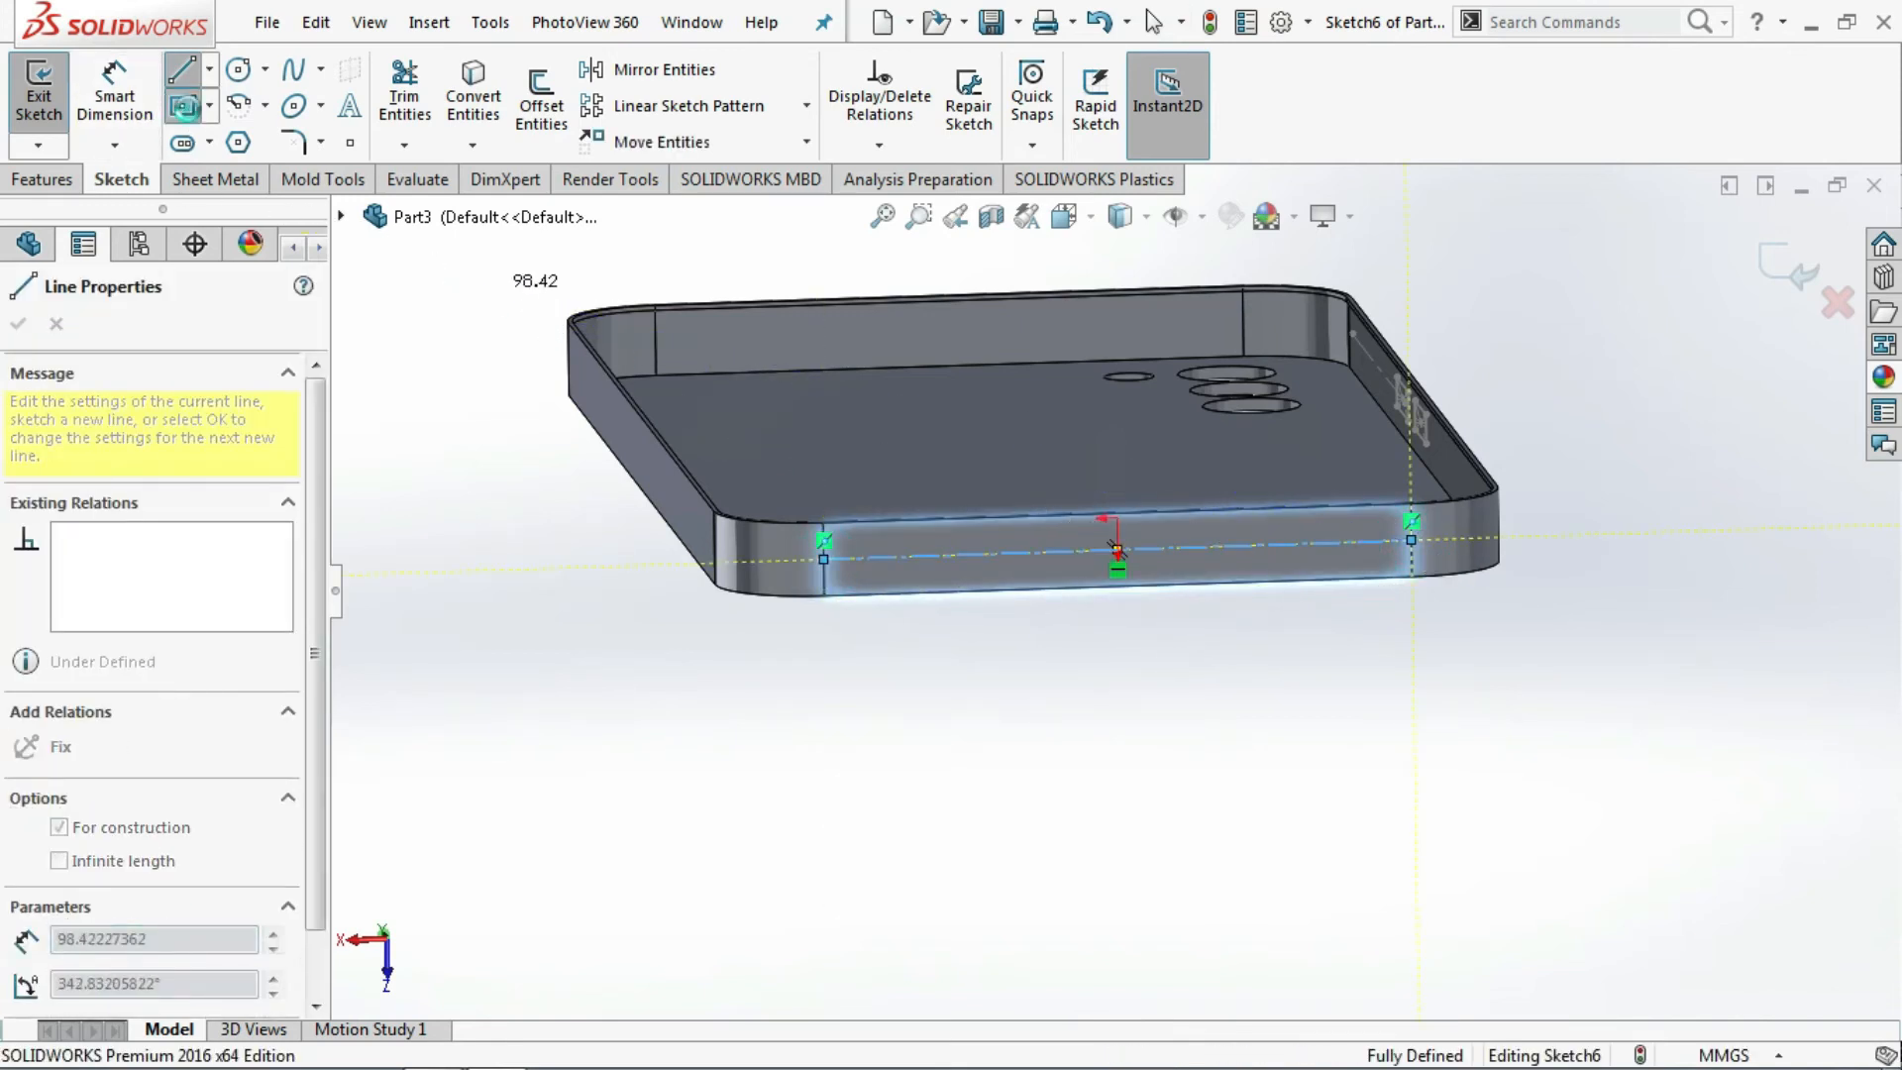
- Sketch a center rectangle about 7 by 4.3 mm on the midpoint of the bottom face's centerline
{"action": "left_click", "coordinate": [184, 107]}
{"action": "scroll", "coordinate": [1145, 550], "scroll_direction": "down", "scroll_amount": 3}
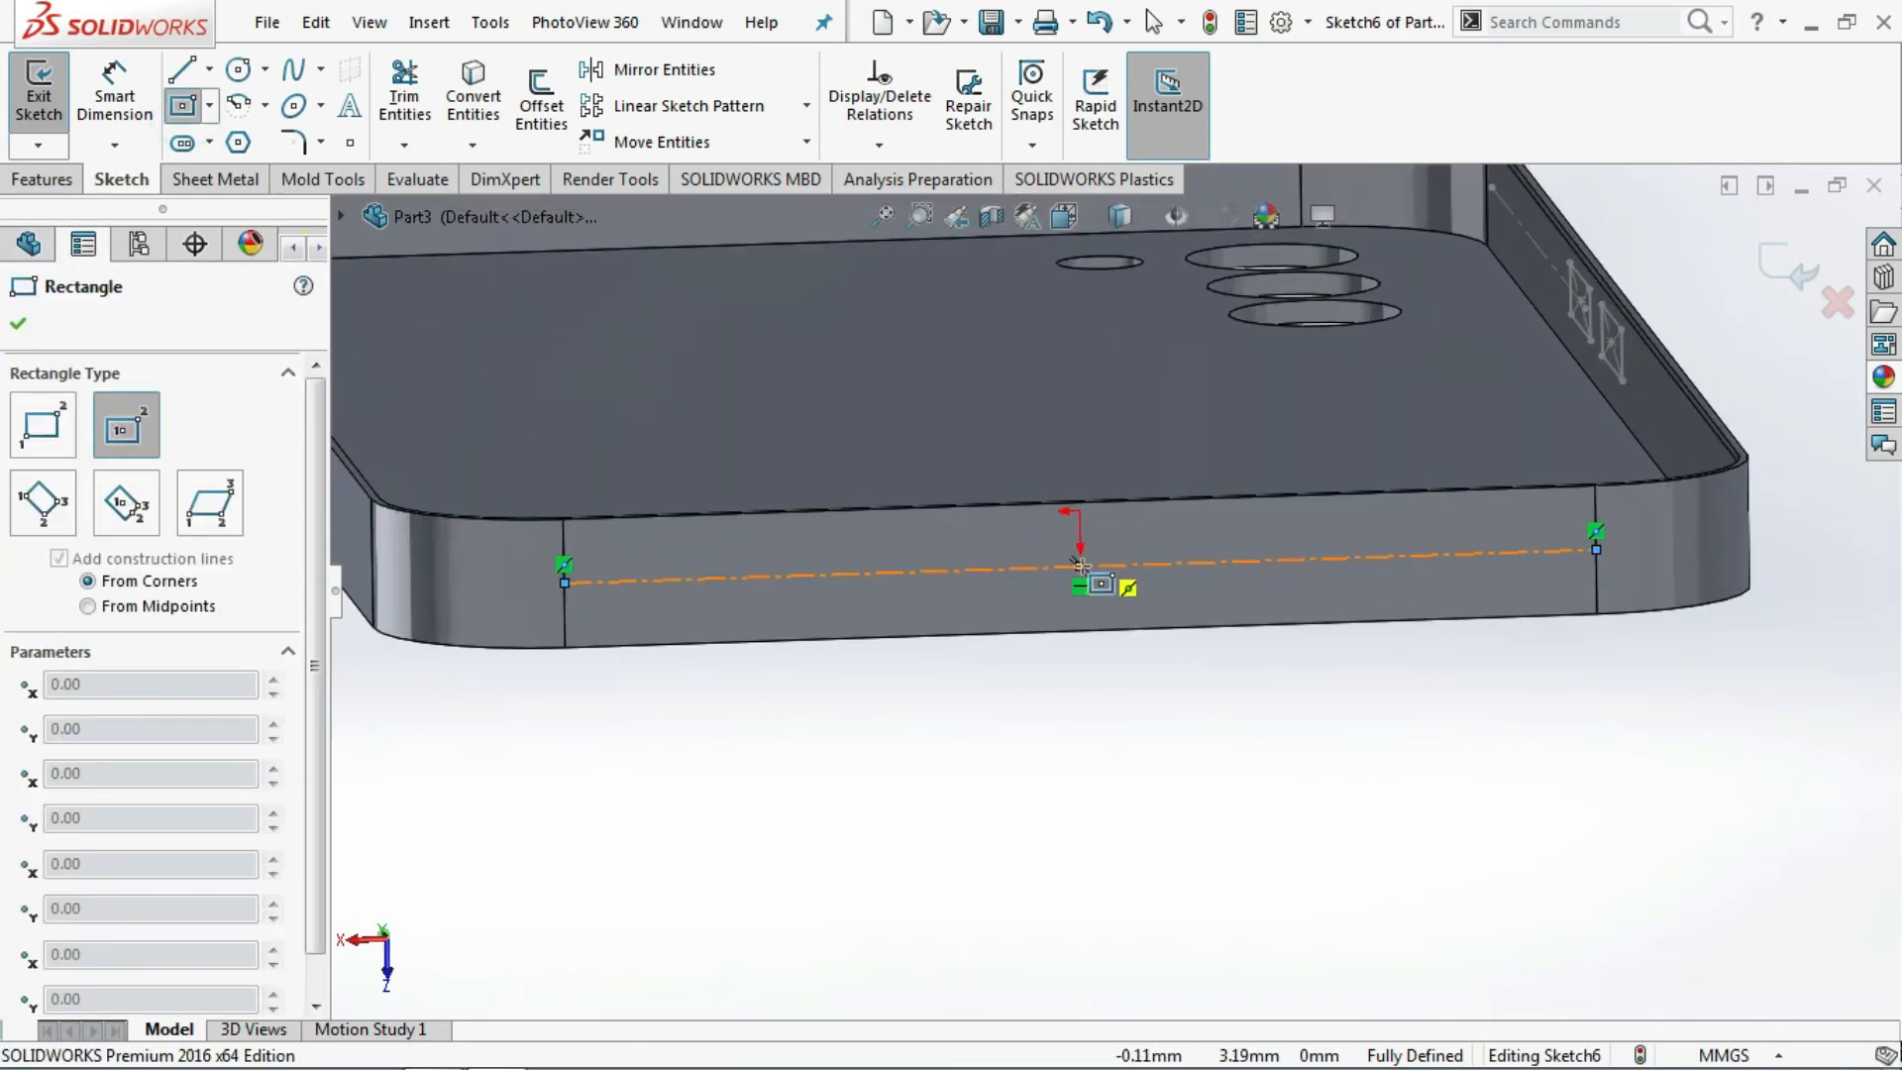
{"action": "left_click", "coordinate": [1079, 567]}
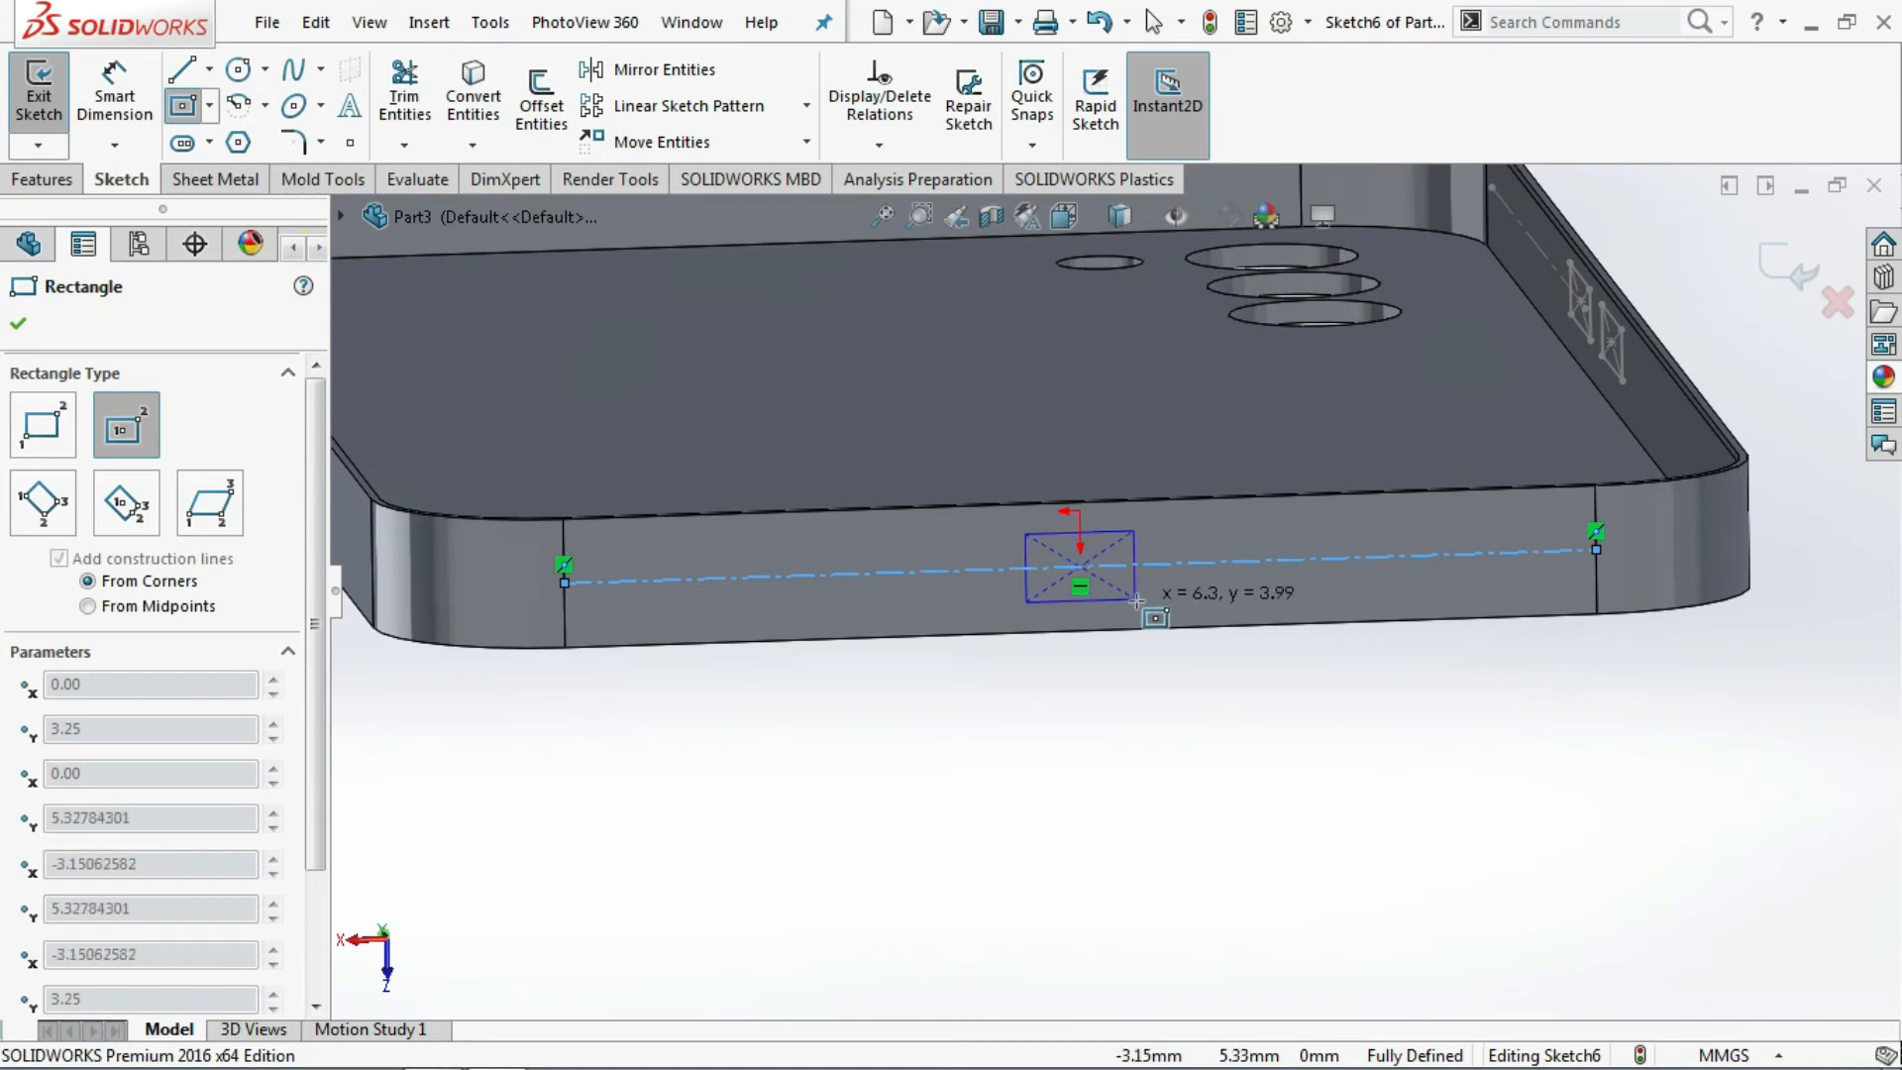
{"action": "left_click", "coordinate": [1141, 601]}
- Dimension the rectangle on the bottom end face 5 mm high and 8 mm wide
{"action": "left_click", "coordinate": [114, 99]}
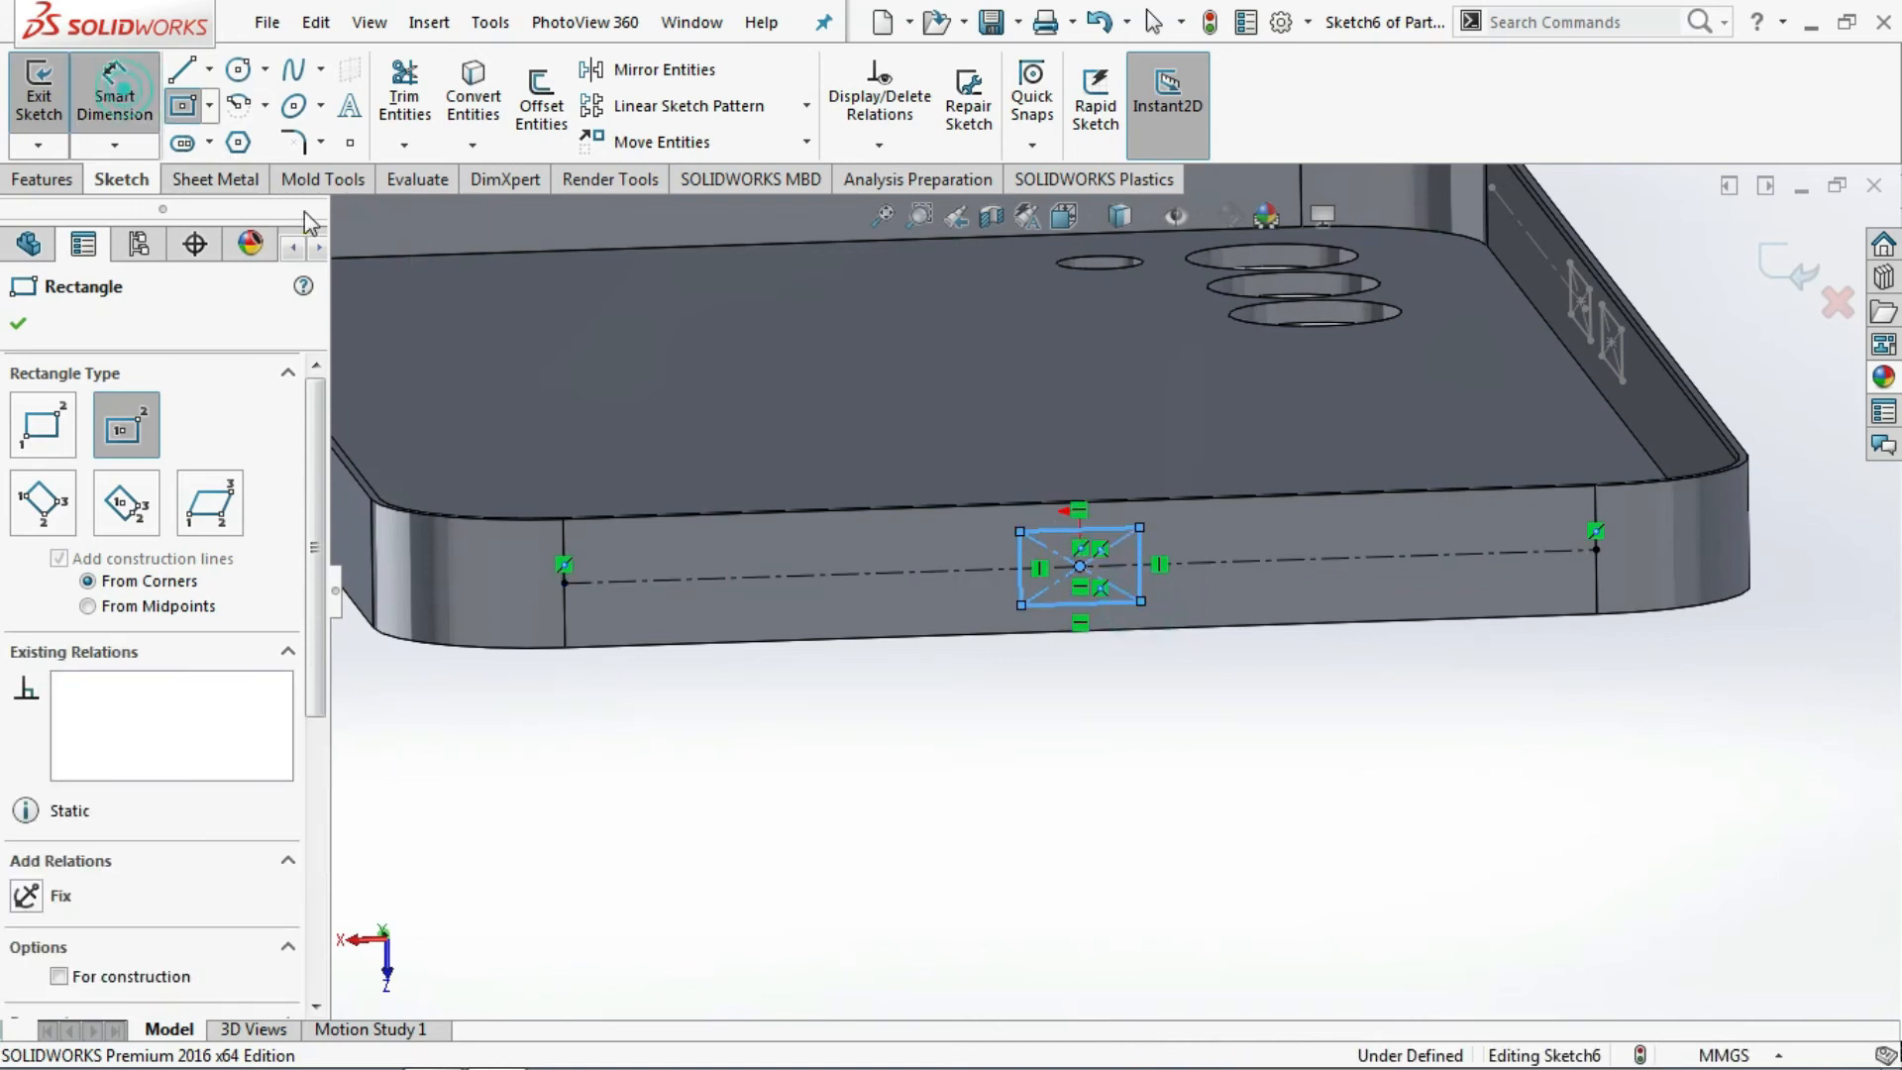
{"action": "left_click", "coordinate": [1140, 583]}
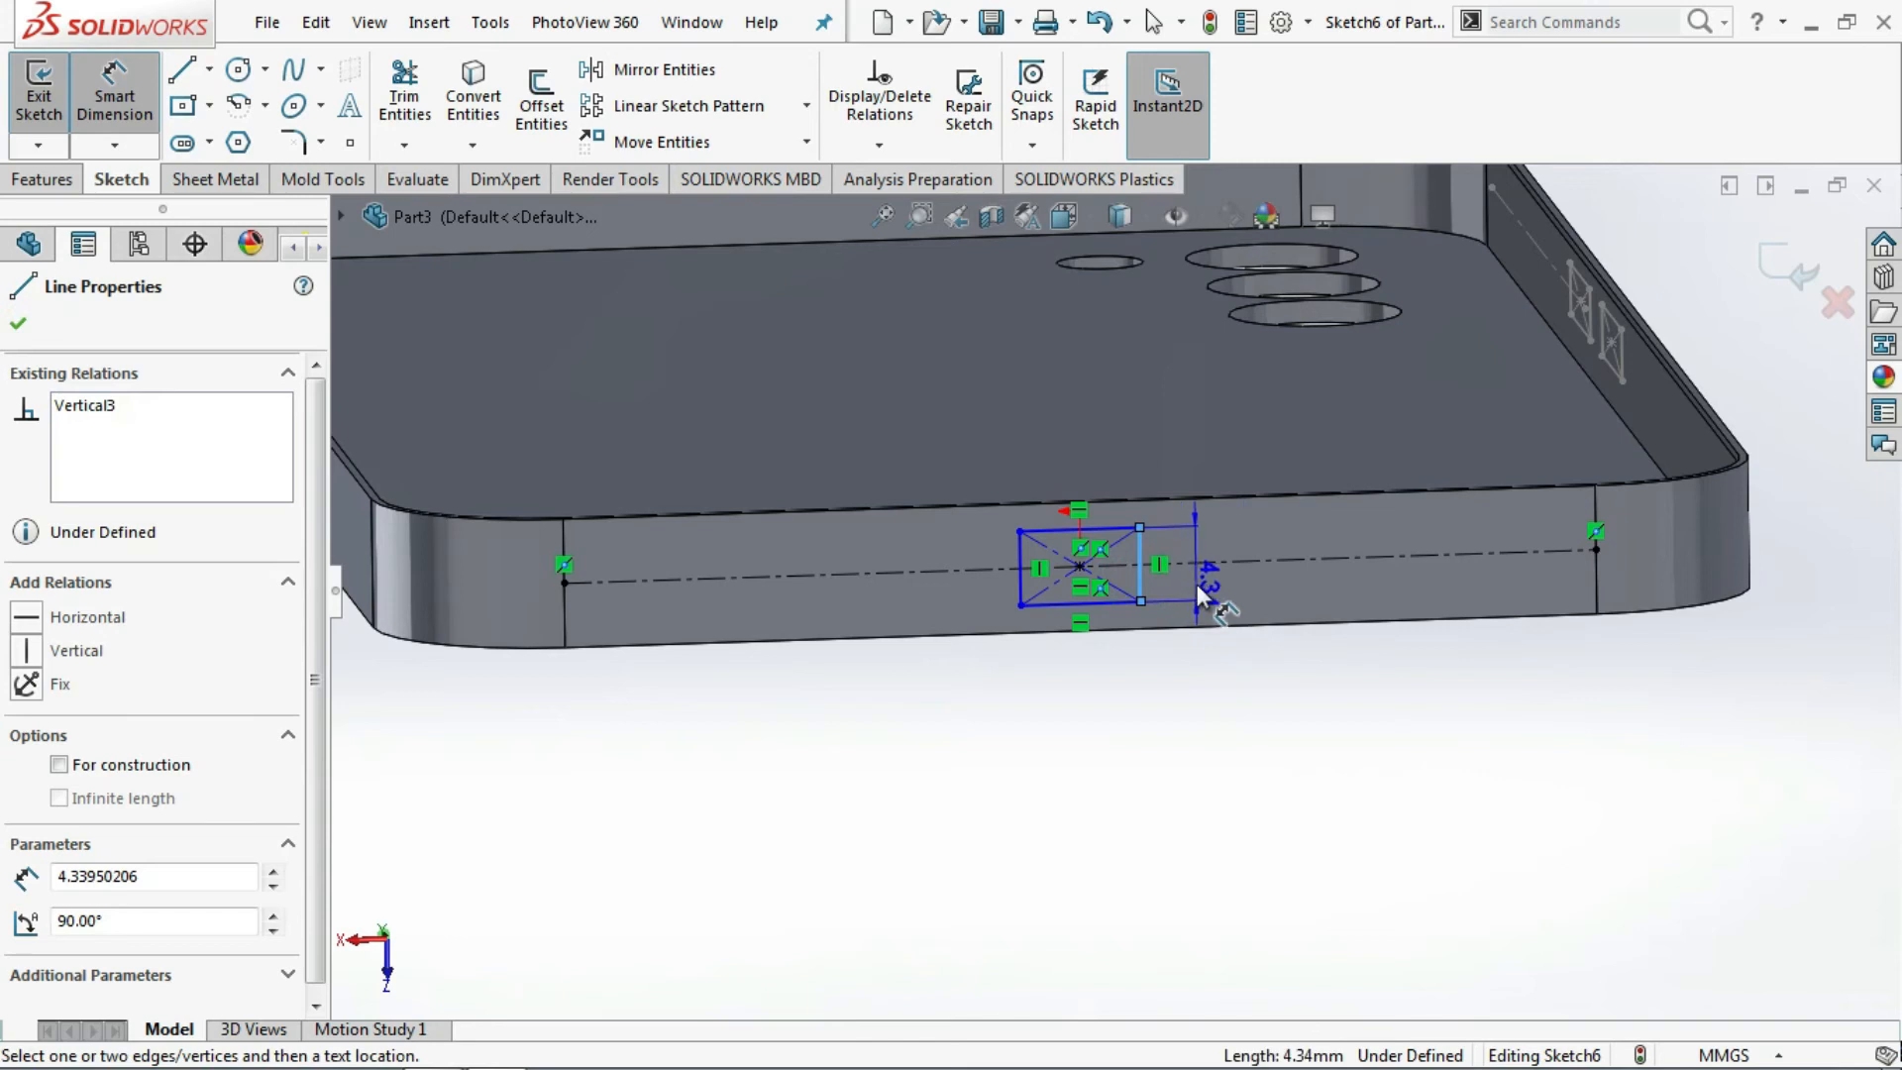
{"action": "left_click", "coordinate": [1199, 588]}
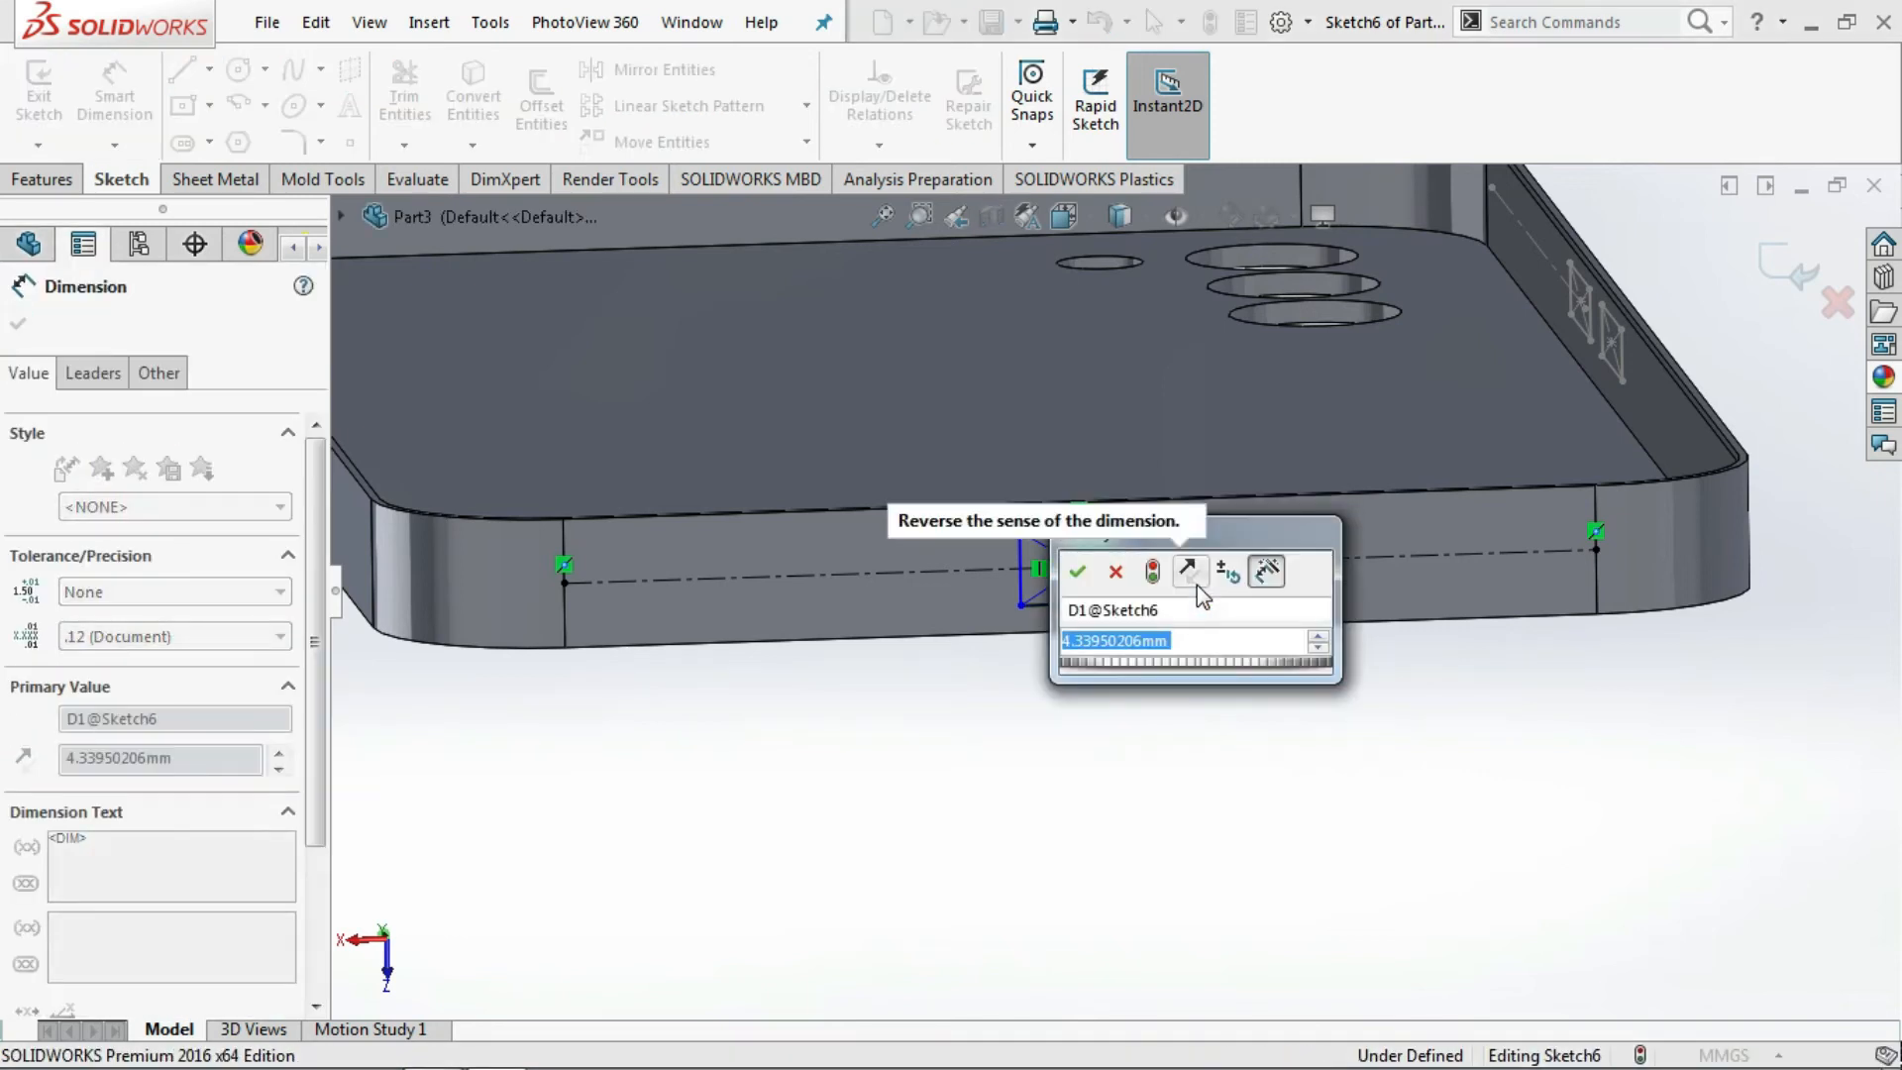
{"action": "type", "text": "5"}
{"action": "key", "text": "Return"}
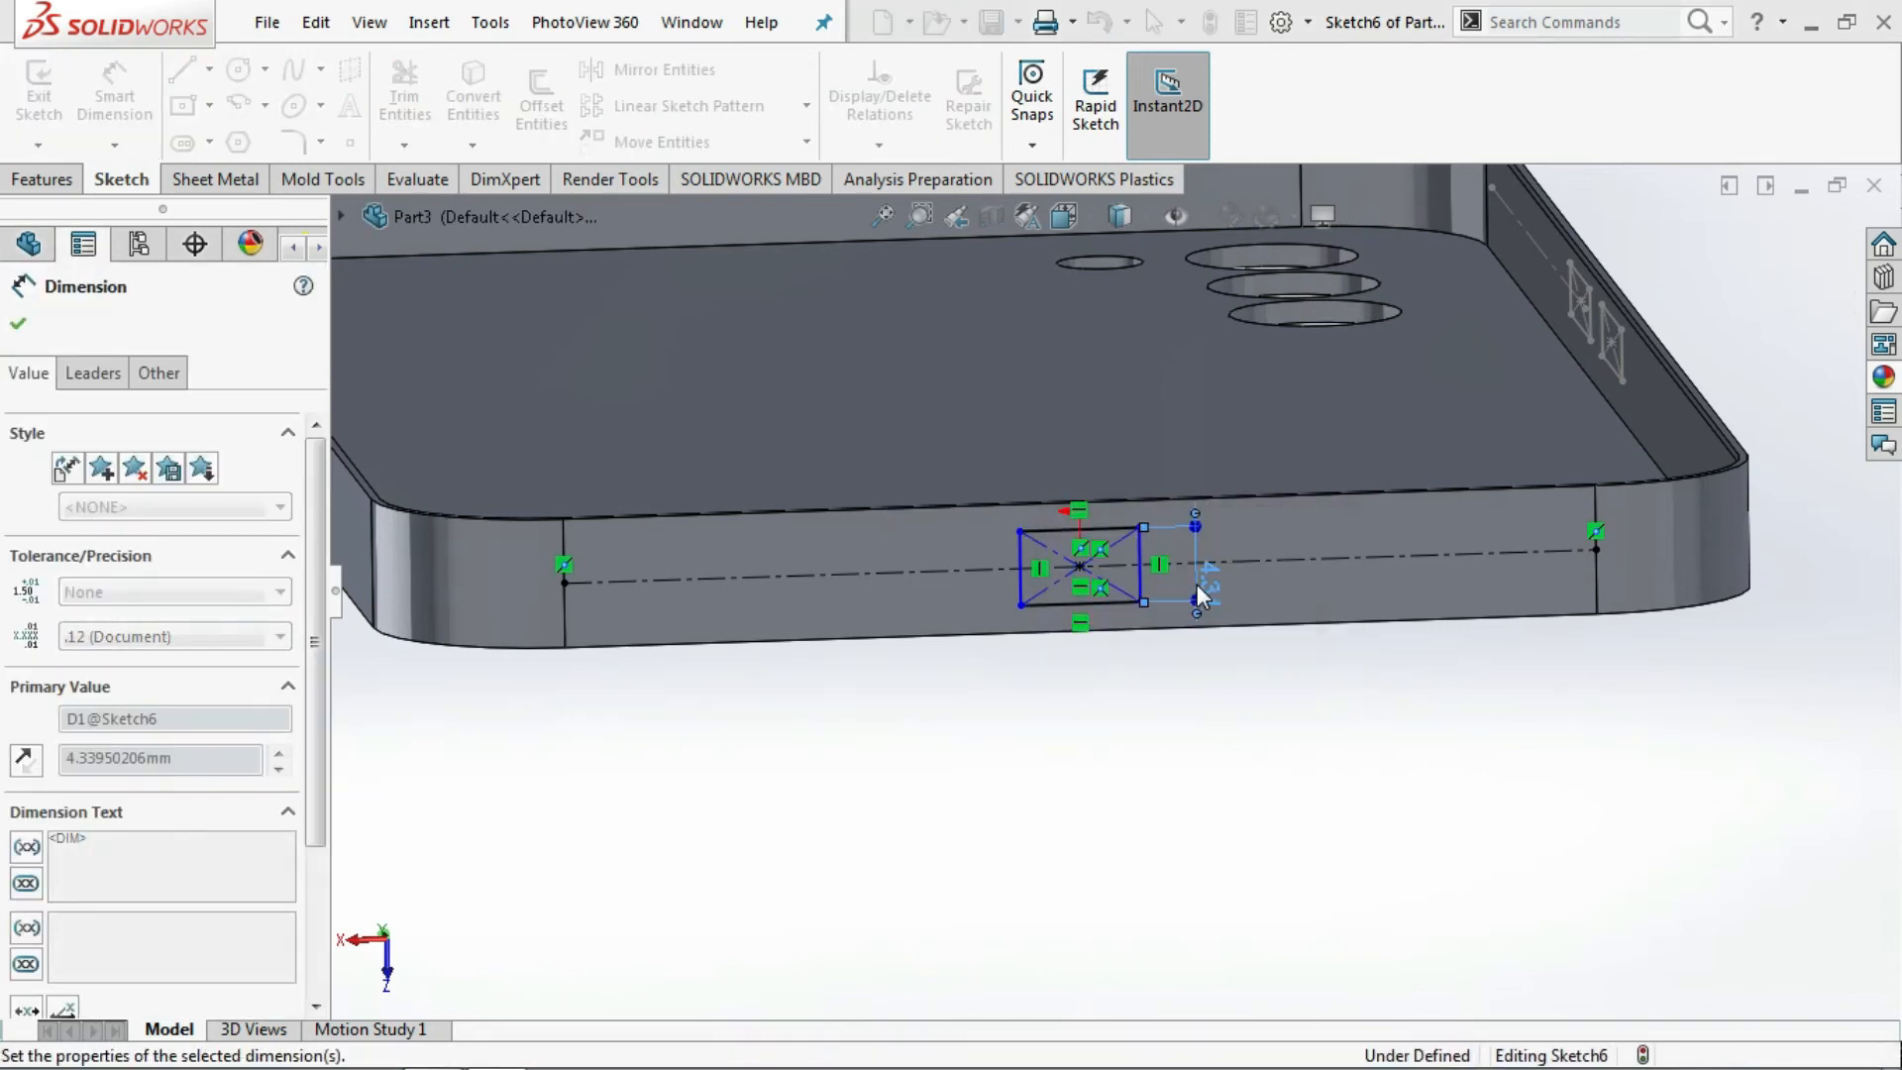
{"action": "left_click", "coordinate": [1106, 609]}
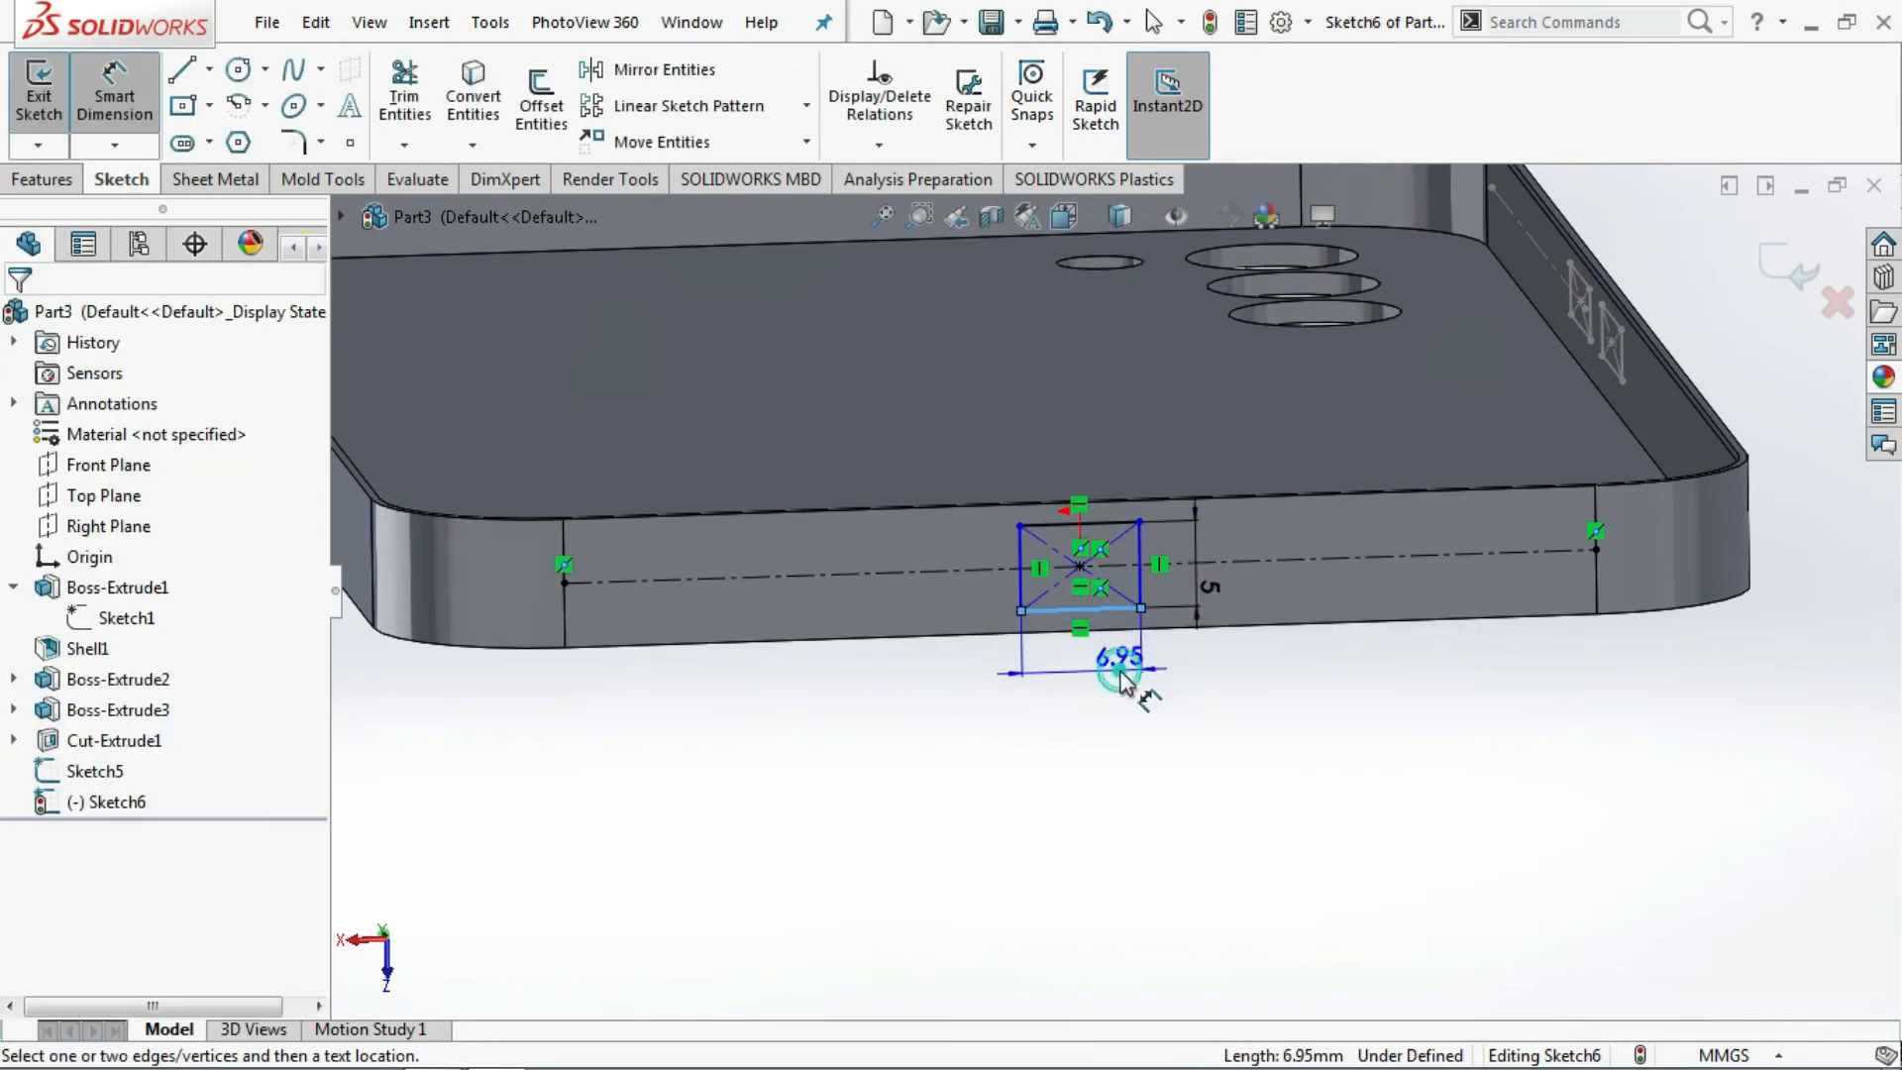
{"action": "left_click", "coordinate": [1123, 681]}
{"action": "type", "text": "8"}
{"action": "key", "text": "Return"}
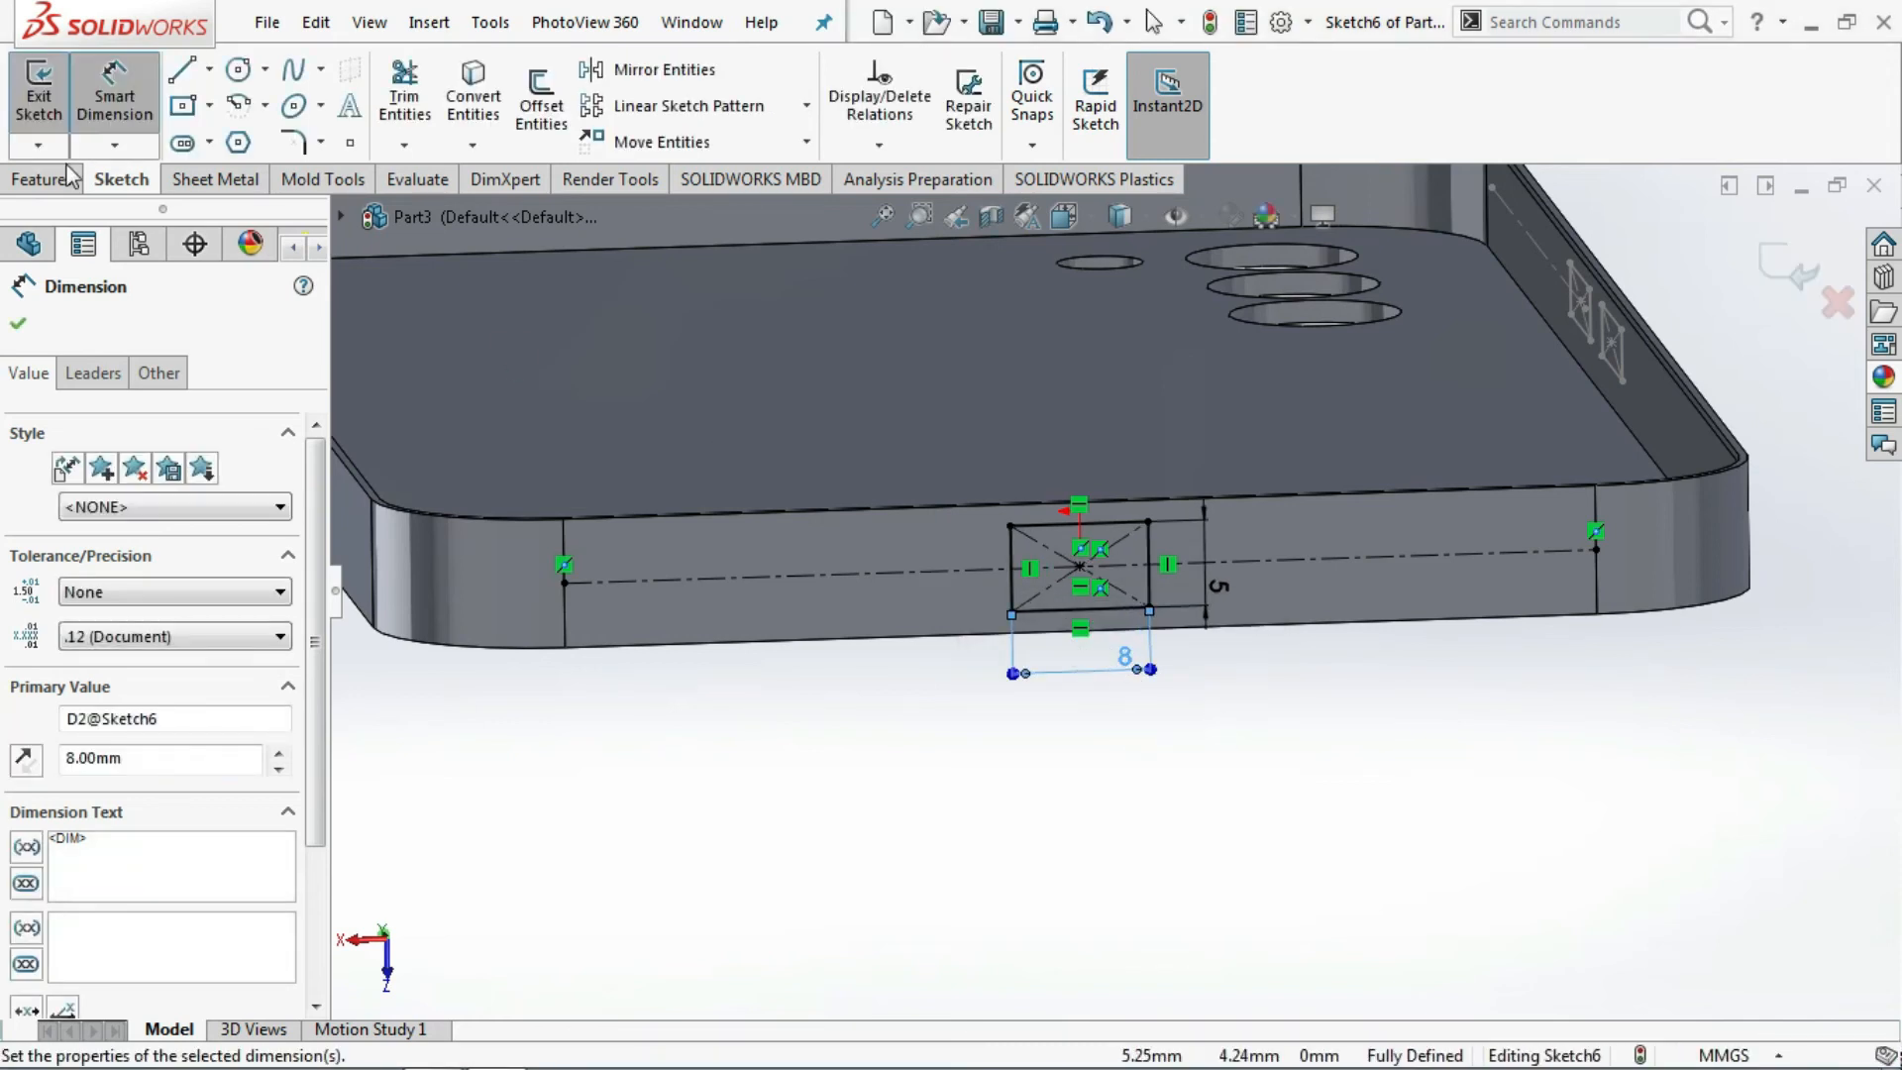
- Round all four corners of the 8 by 5 mm rectangle with 0.5 mm sketch fillets
{"action": "left_click", "coordinate": [292, 146]}
{"action": "scroll", "coordinate": [1040, 535], "scroll_direction": "down", "scroll_amount": 2}
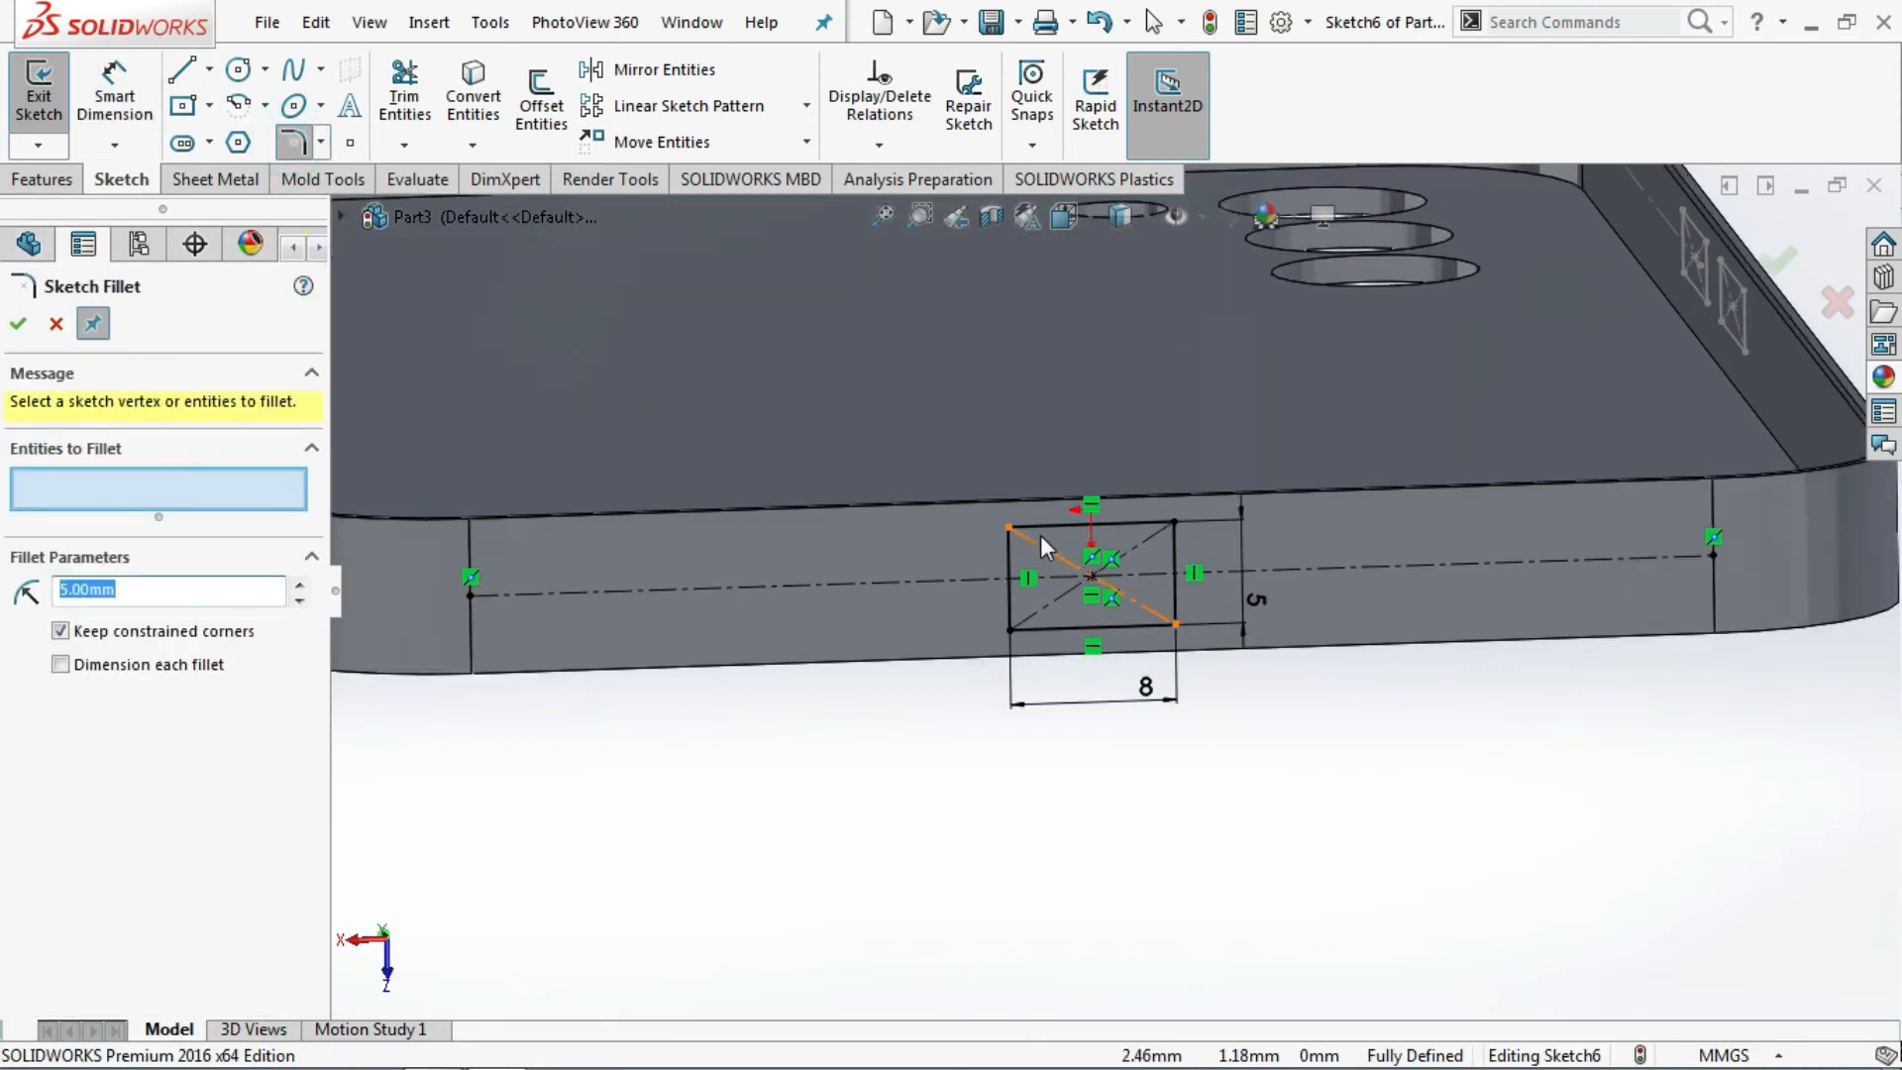
{"action": "scroll", "coordinate": [1040, 535], "scroll_direction": "down", "scroll_amount": 3}
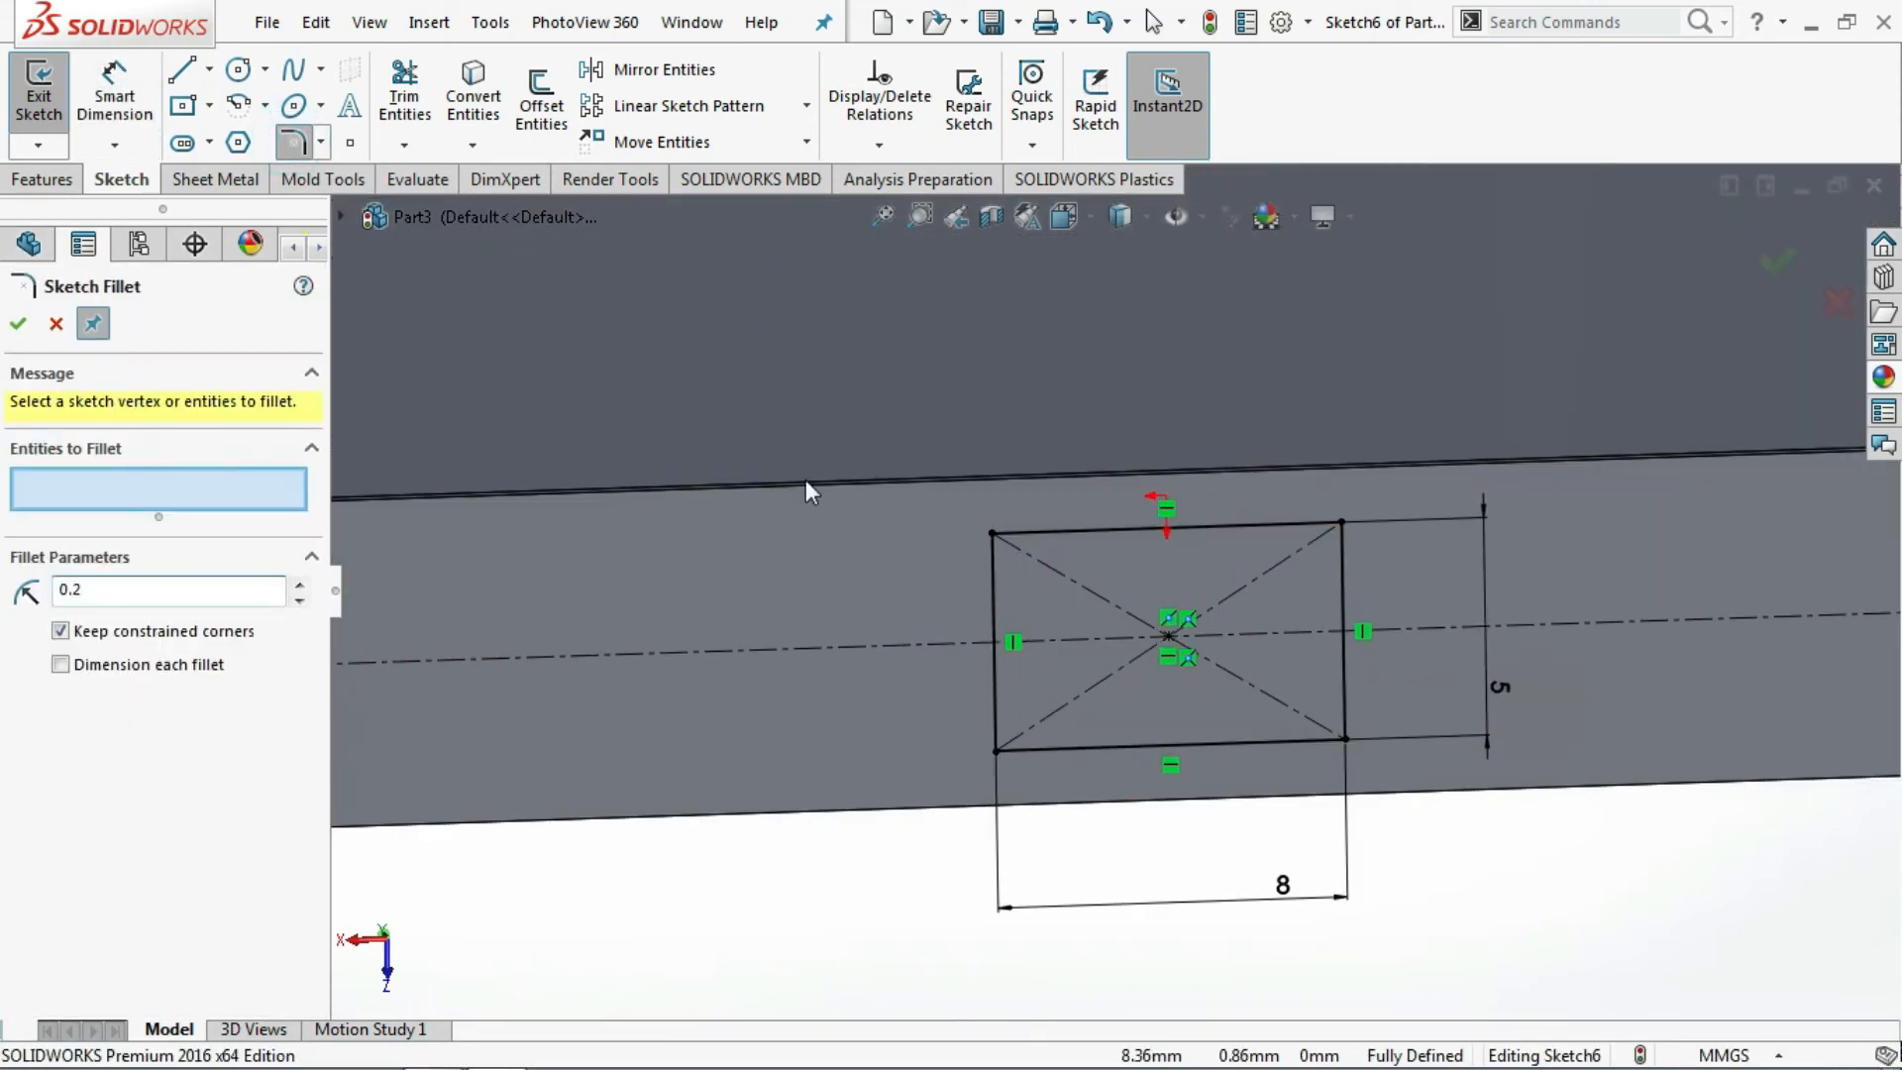
{"action": "left_click", "coordinate": [992, 532]}
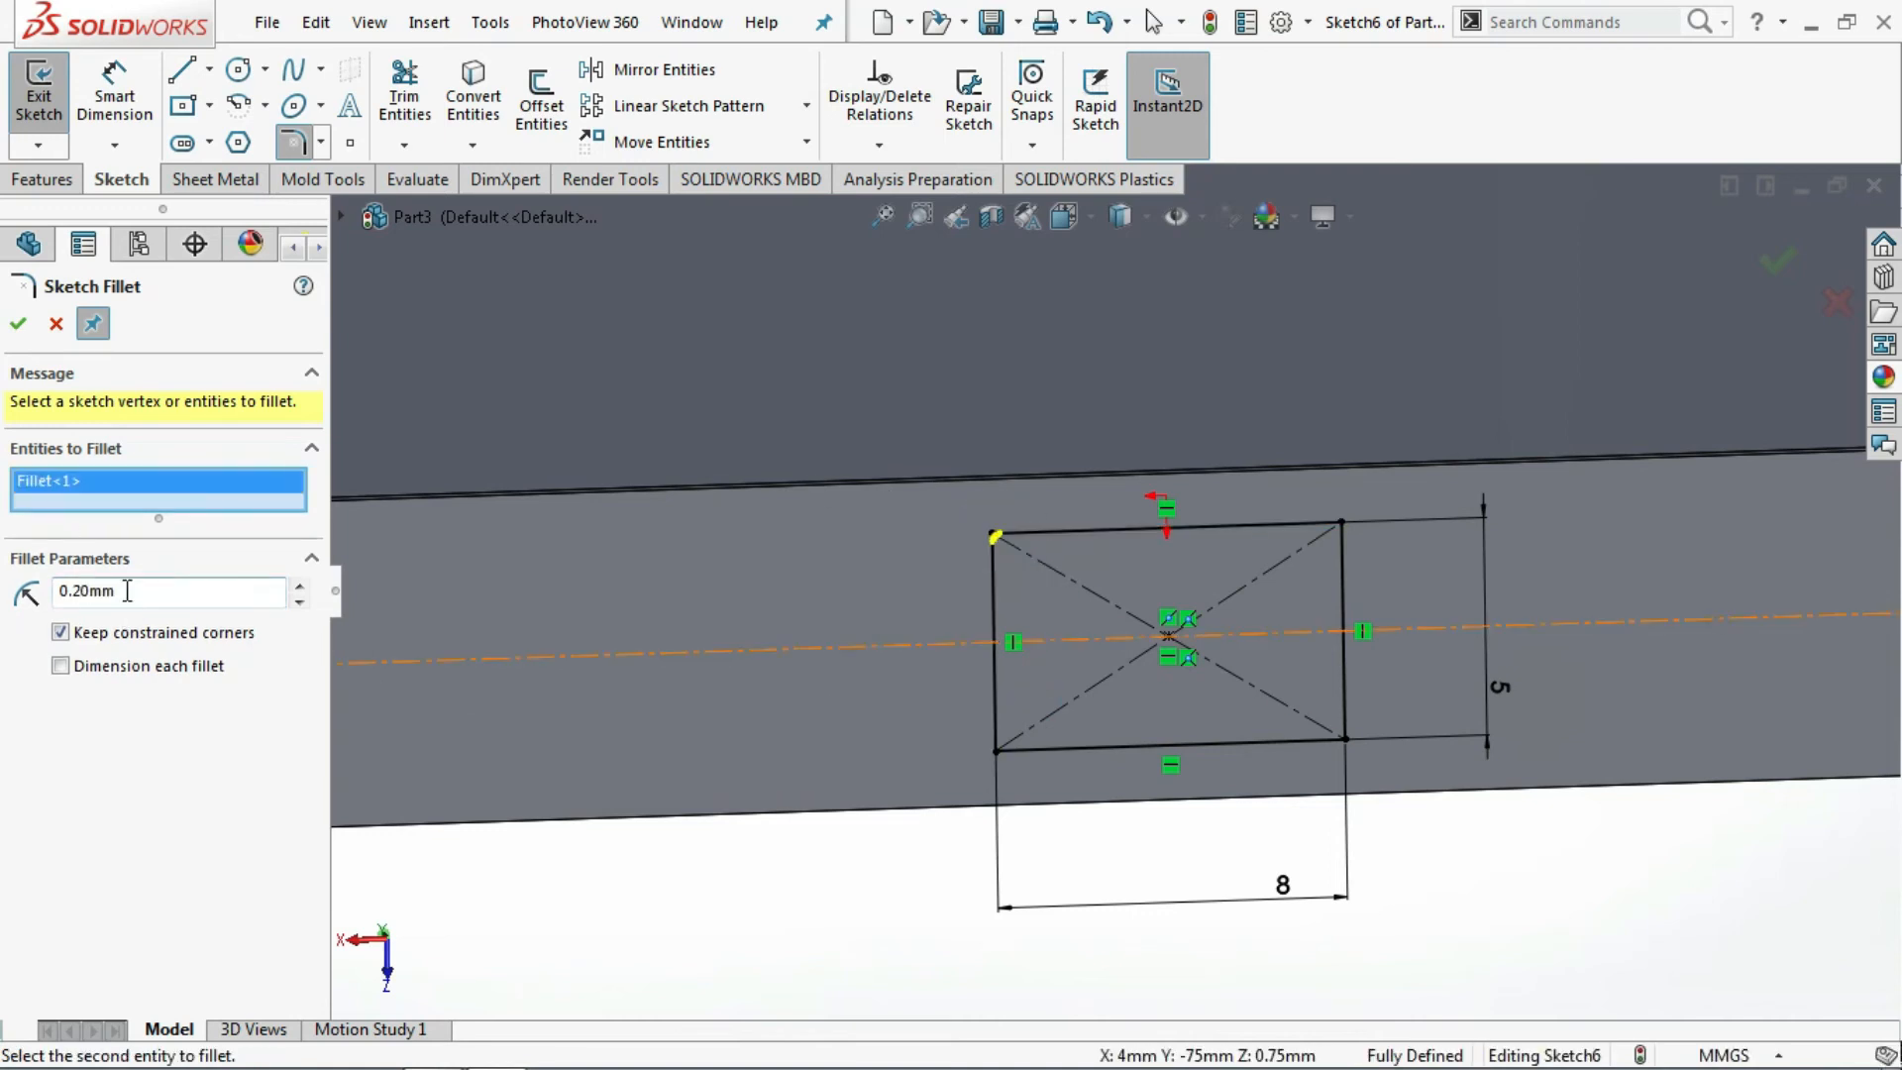
{"action": "left_click_drag", "start_coordinate": [125, 590], "coordinate": [48, 593]}
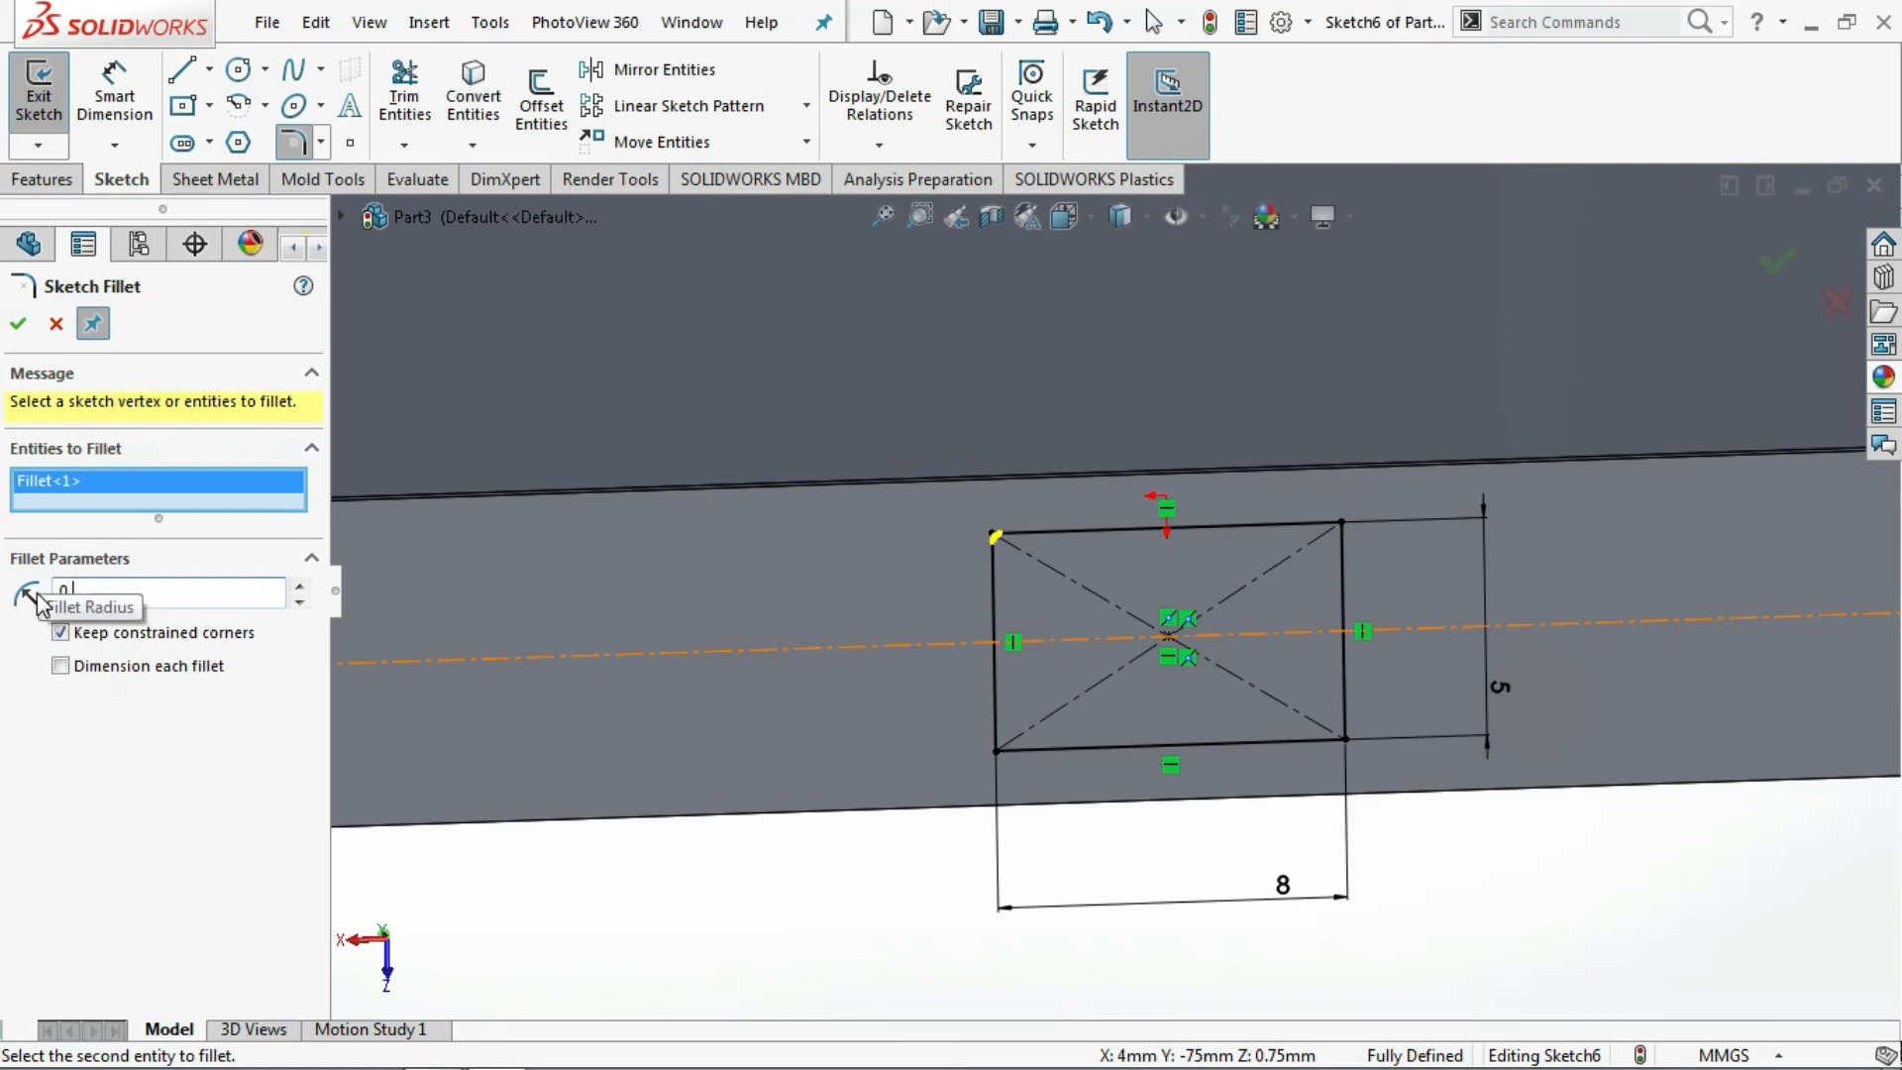
{"action": "left_click", "coordinate": [996, 751]}
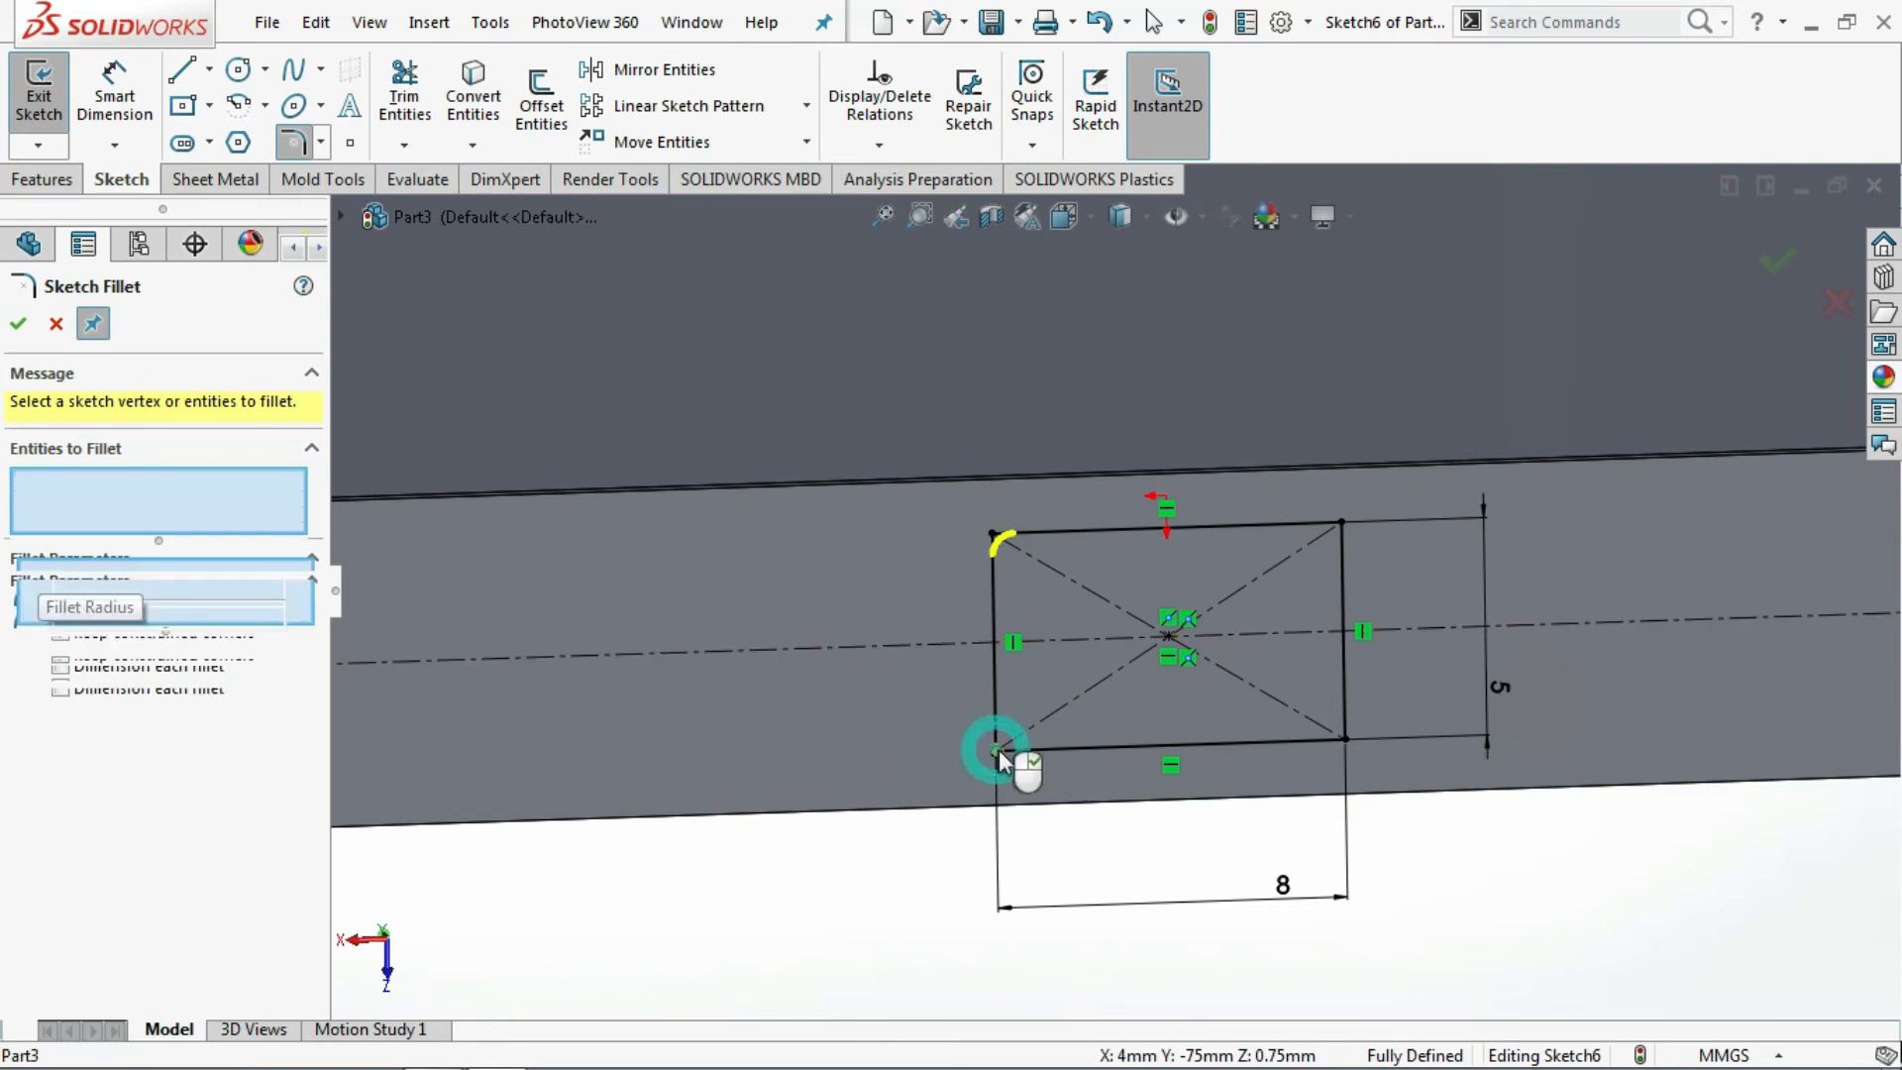
{"action": "left_click", "coordinate": [1342, 738]}
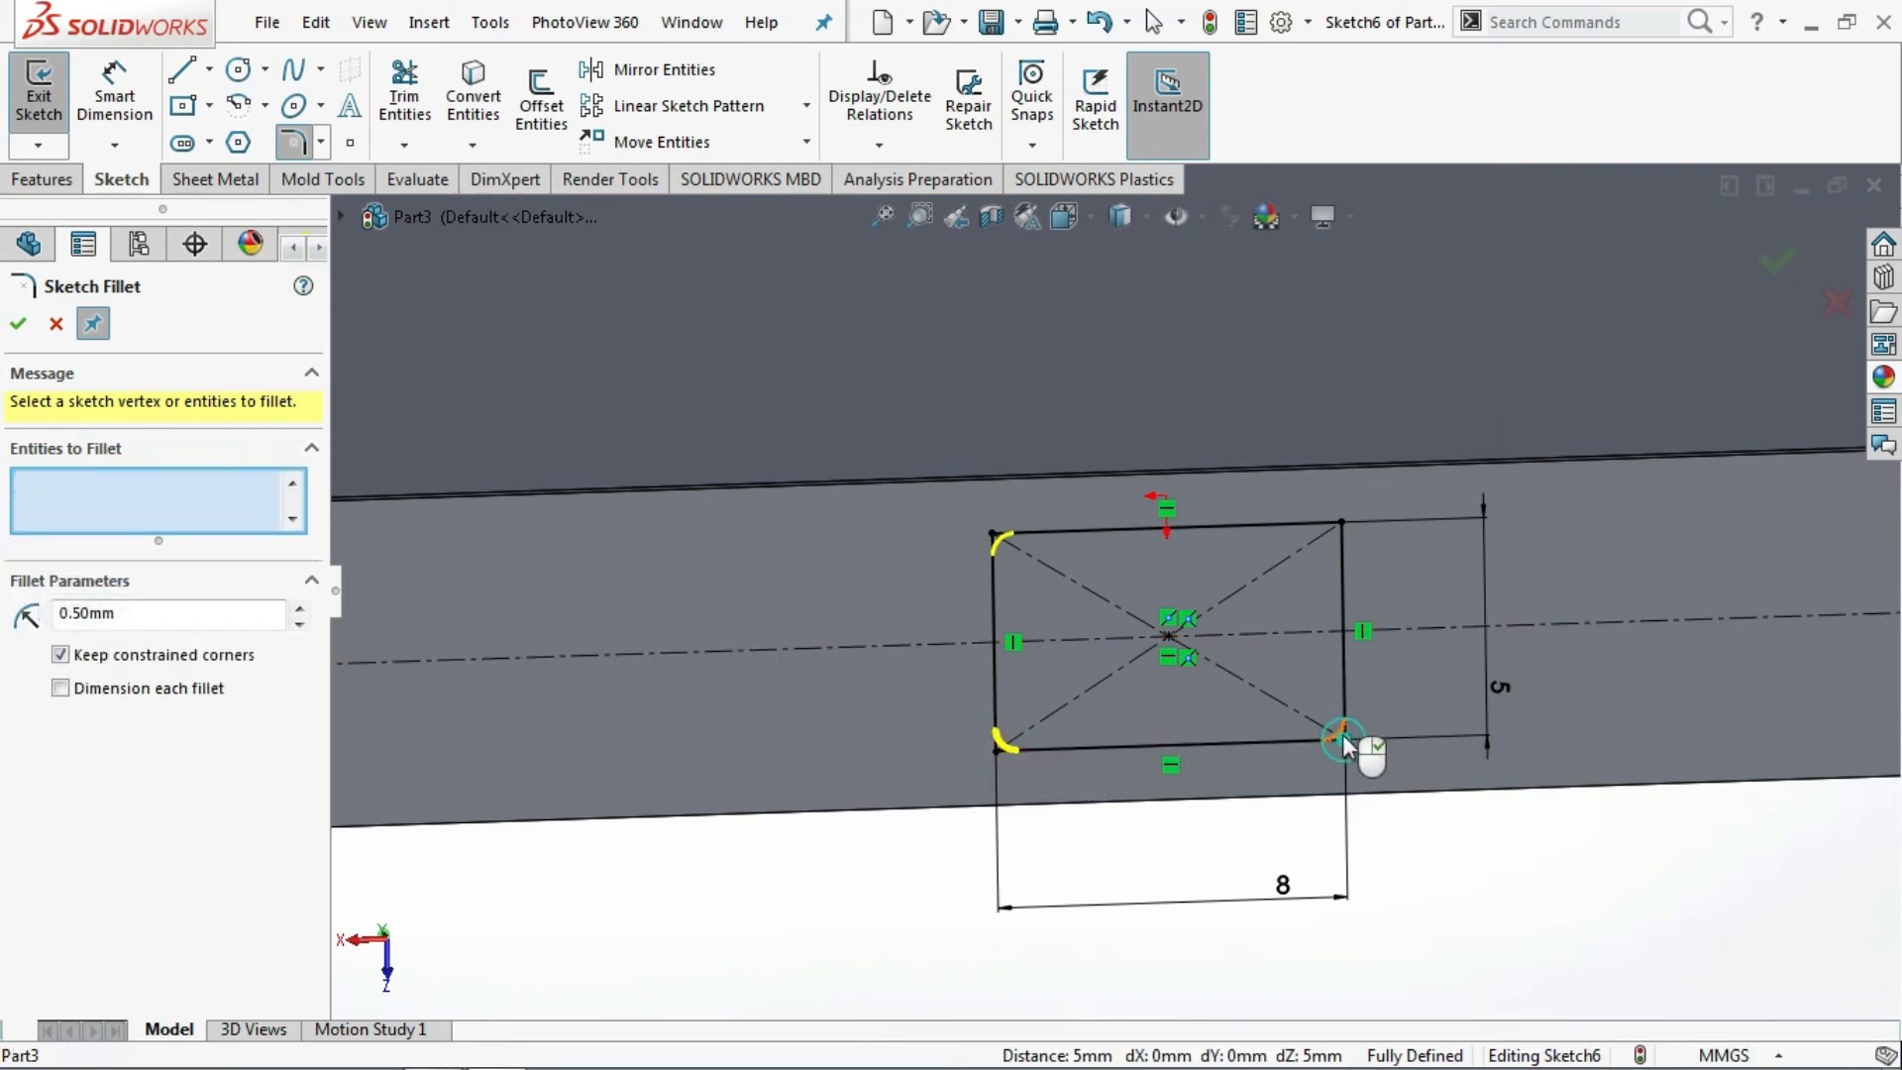
{"action": "left_click", "coordinate": [1340, 520]}
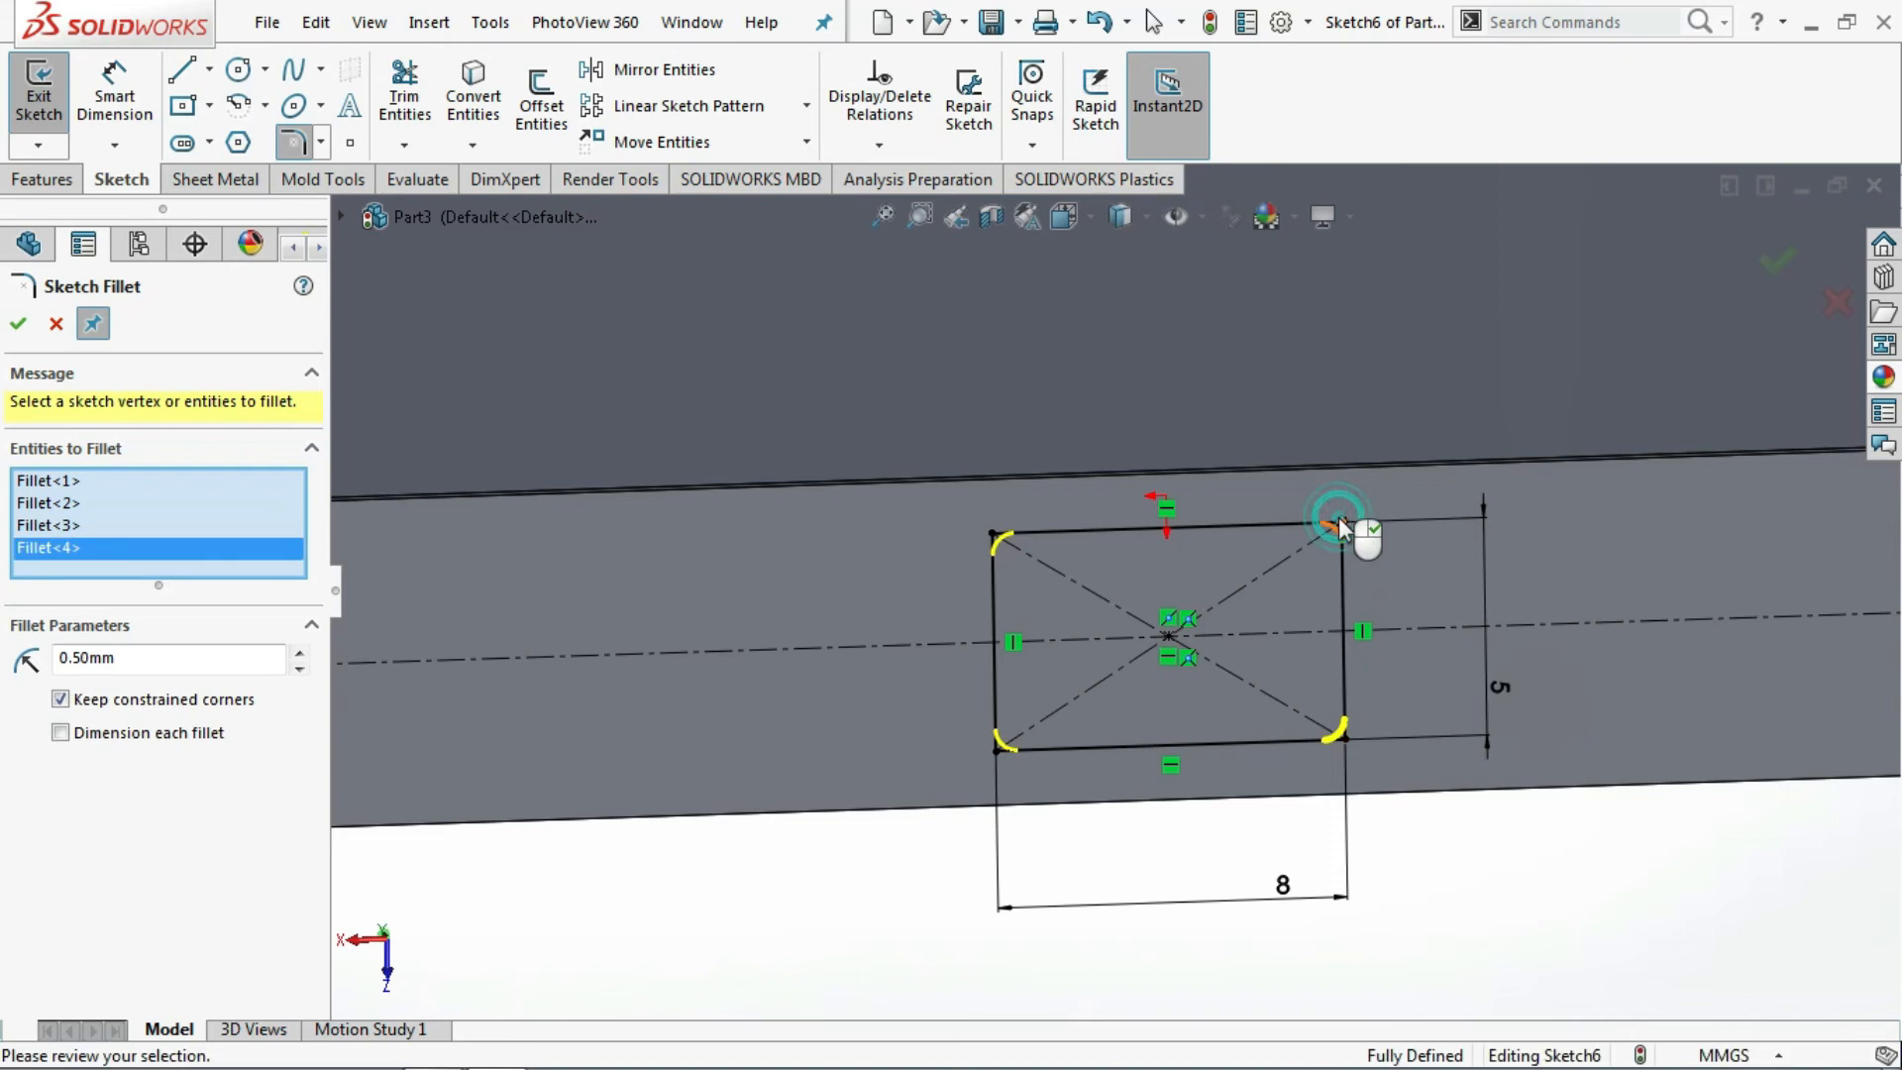
{"action": "left_click", "coordinate": [25, 321]}
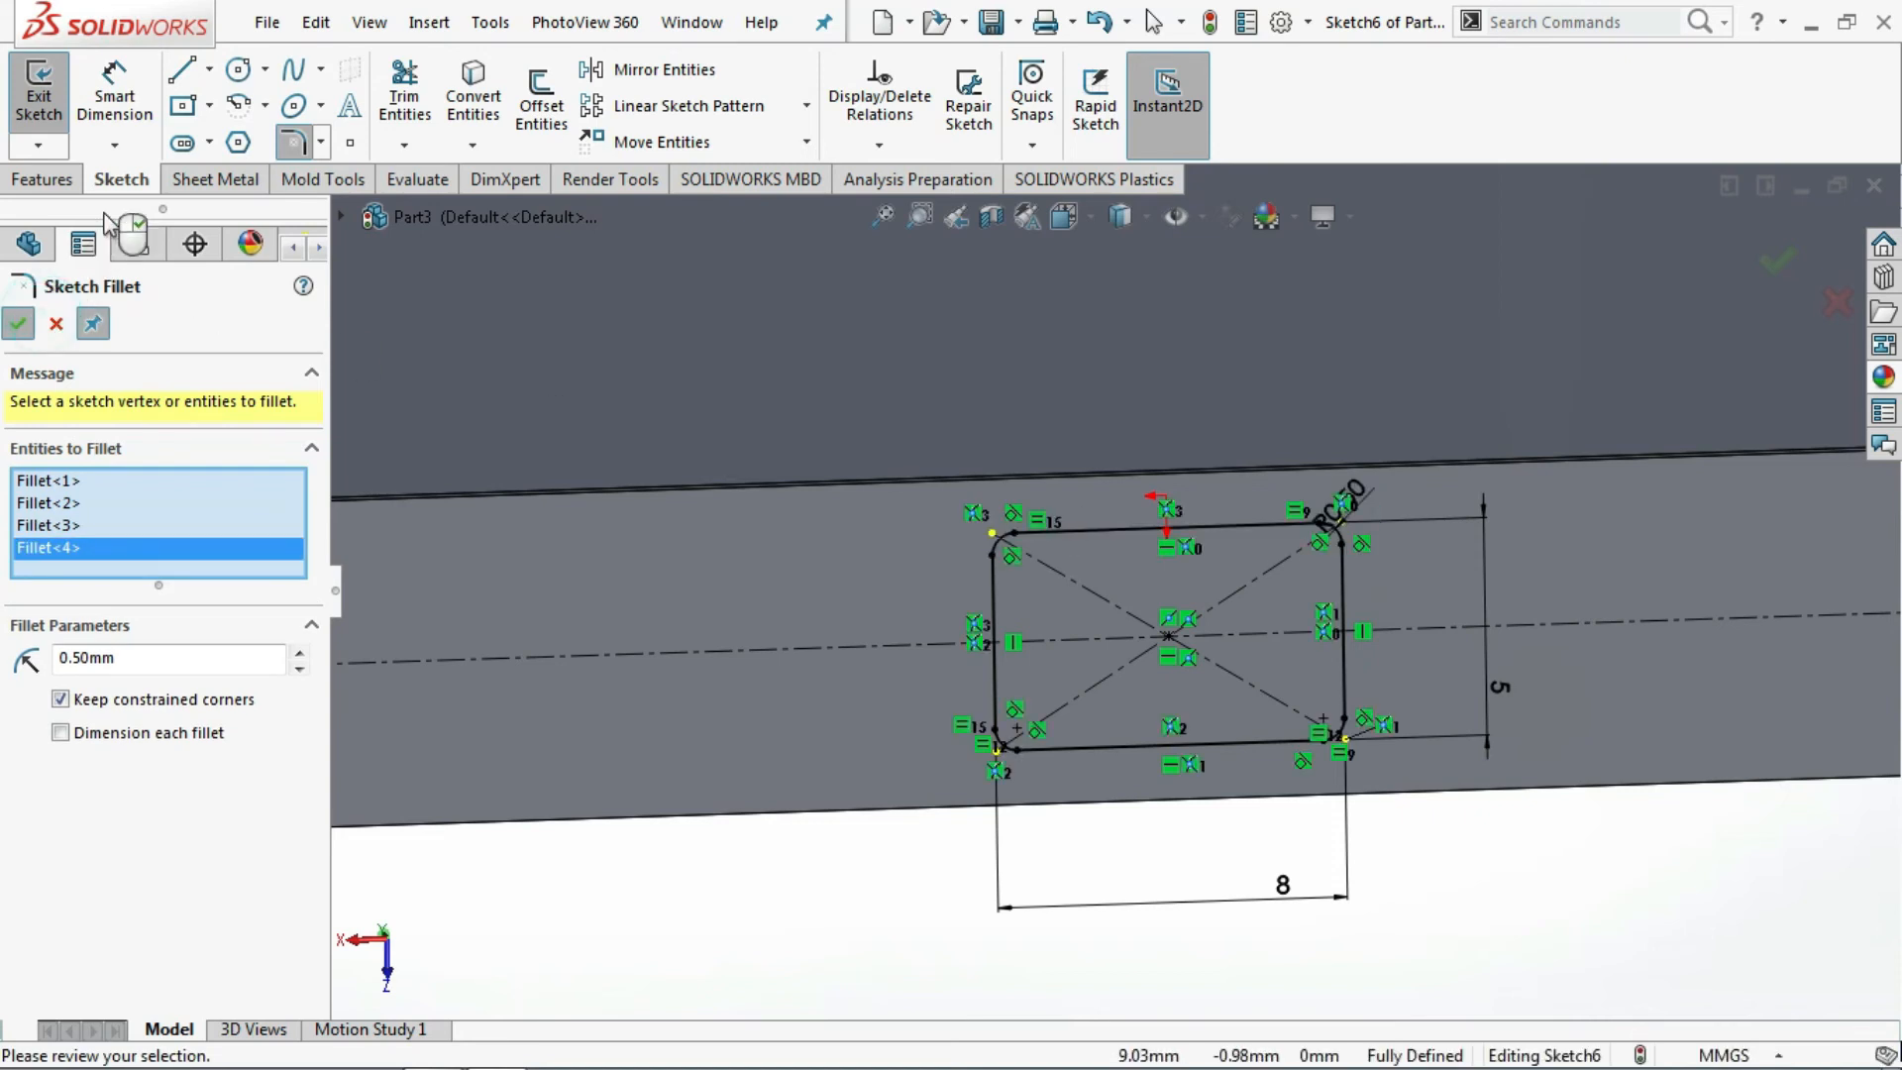
- Close the sketch fillet and cut-extrude the rounded 8 by 5 mm rectangle through the bottom end face, Blind, 51 mm deep
{"action": "left_click", "coordinate": [56, 323]}
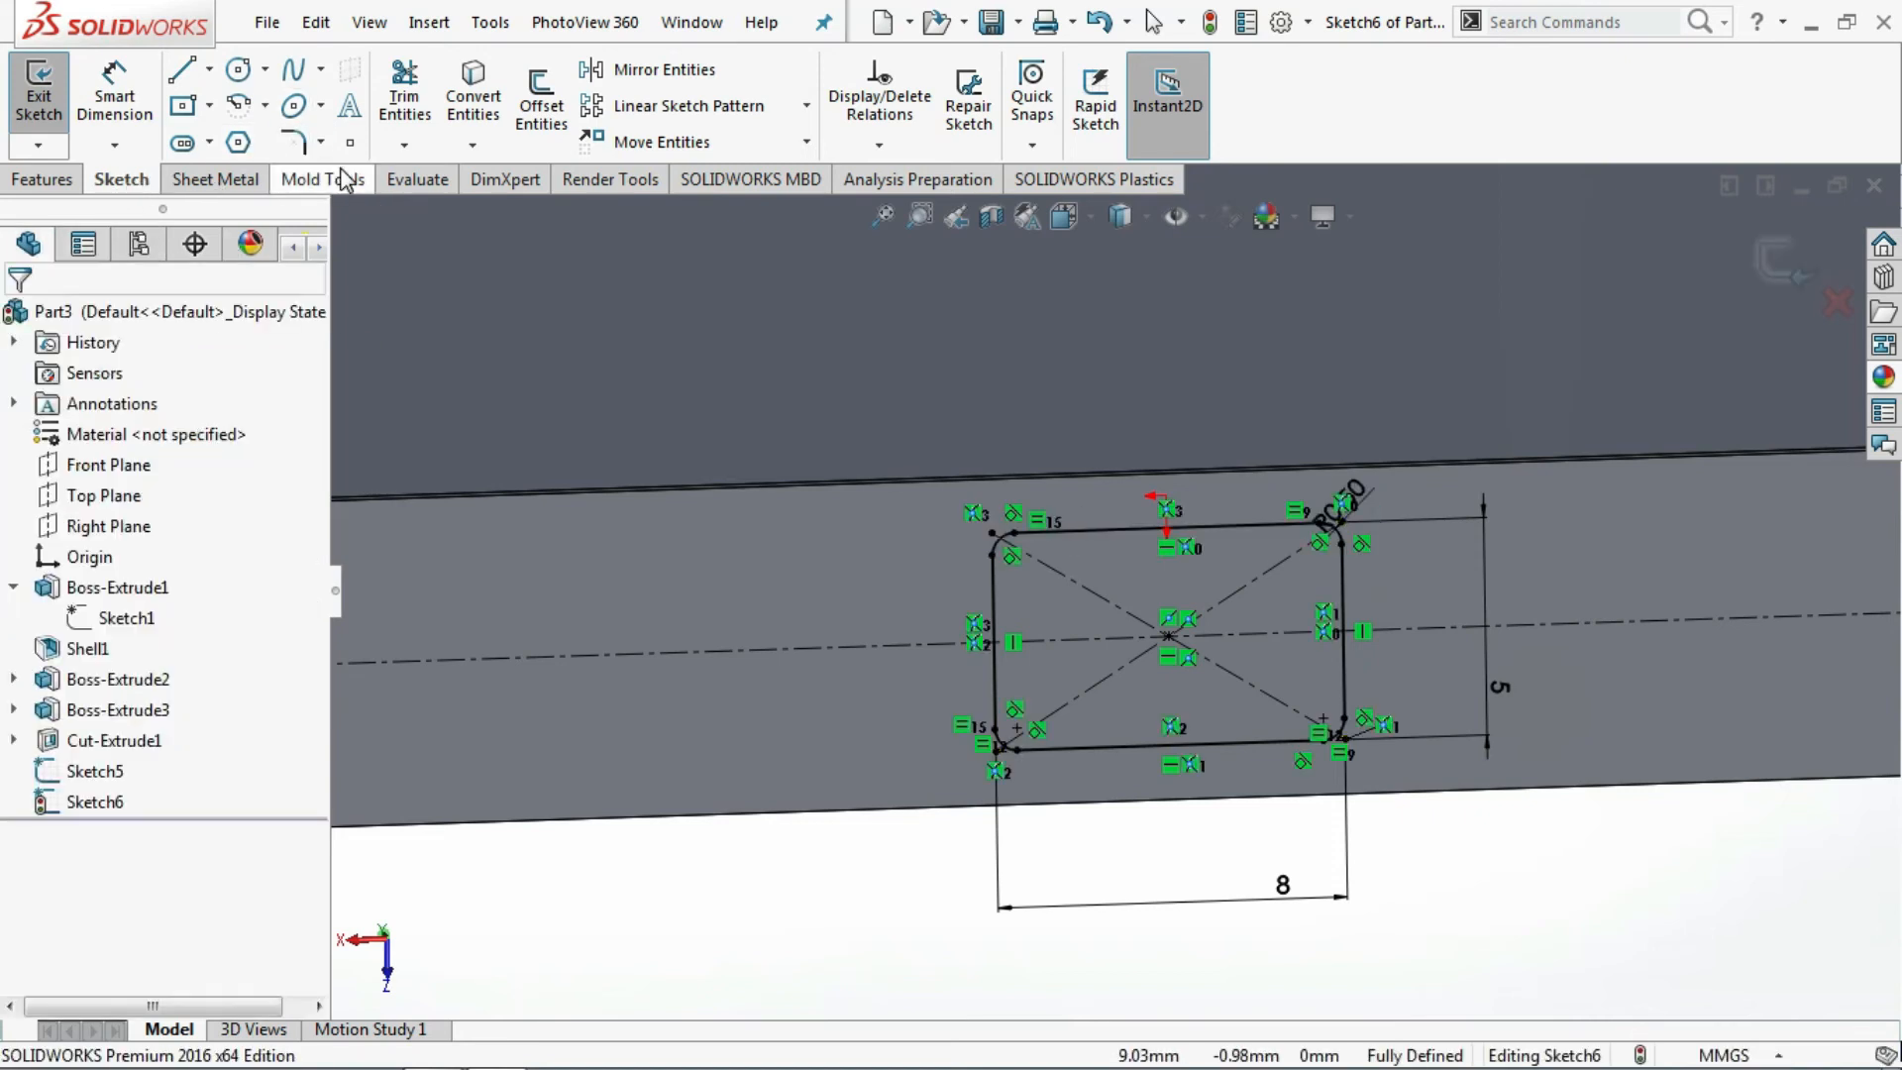
{"action": "left_click", "coordinate": [42, 180]}
{"action": "left_click", "coordinate": [421, 119]}
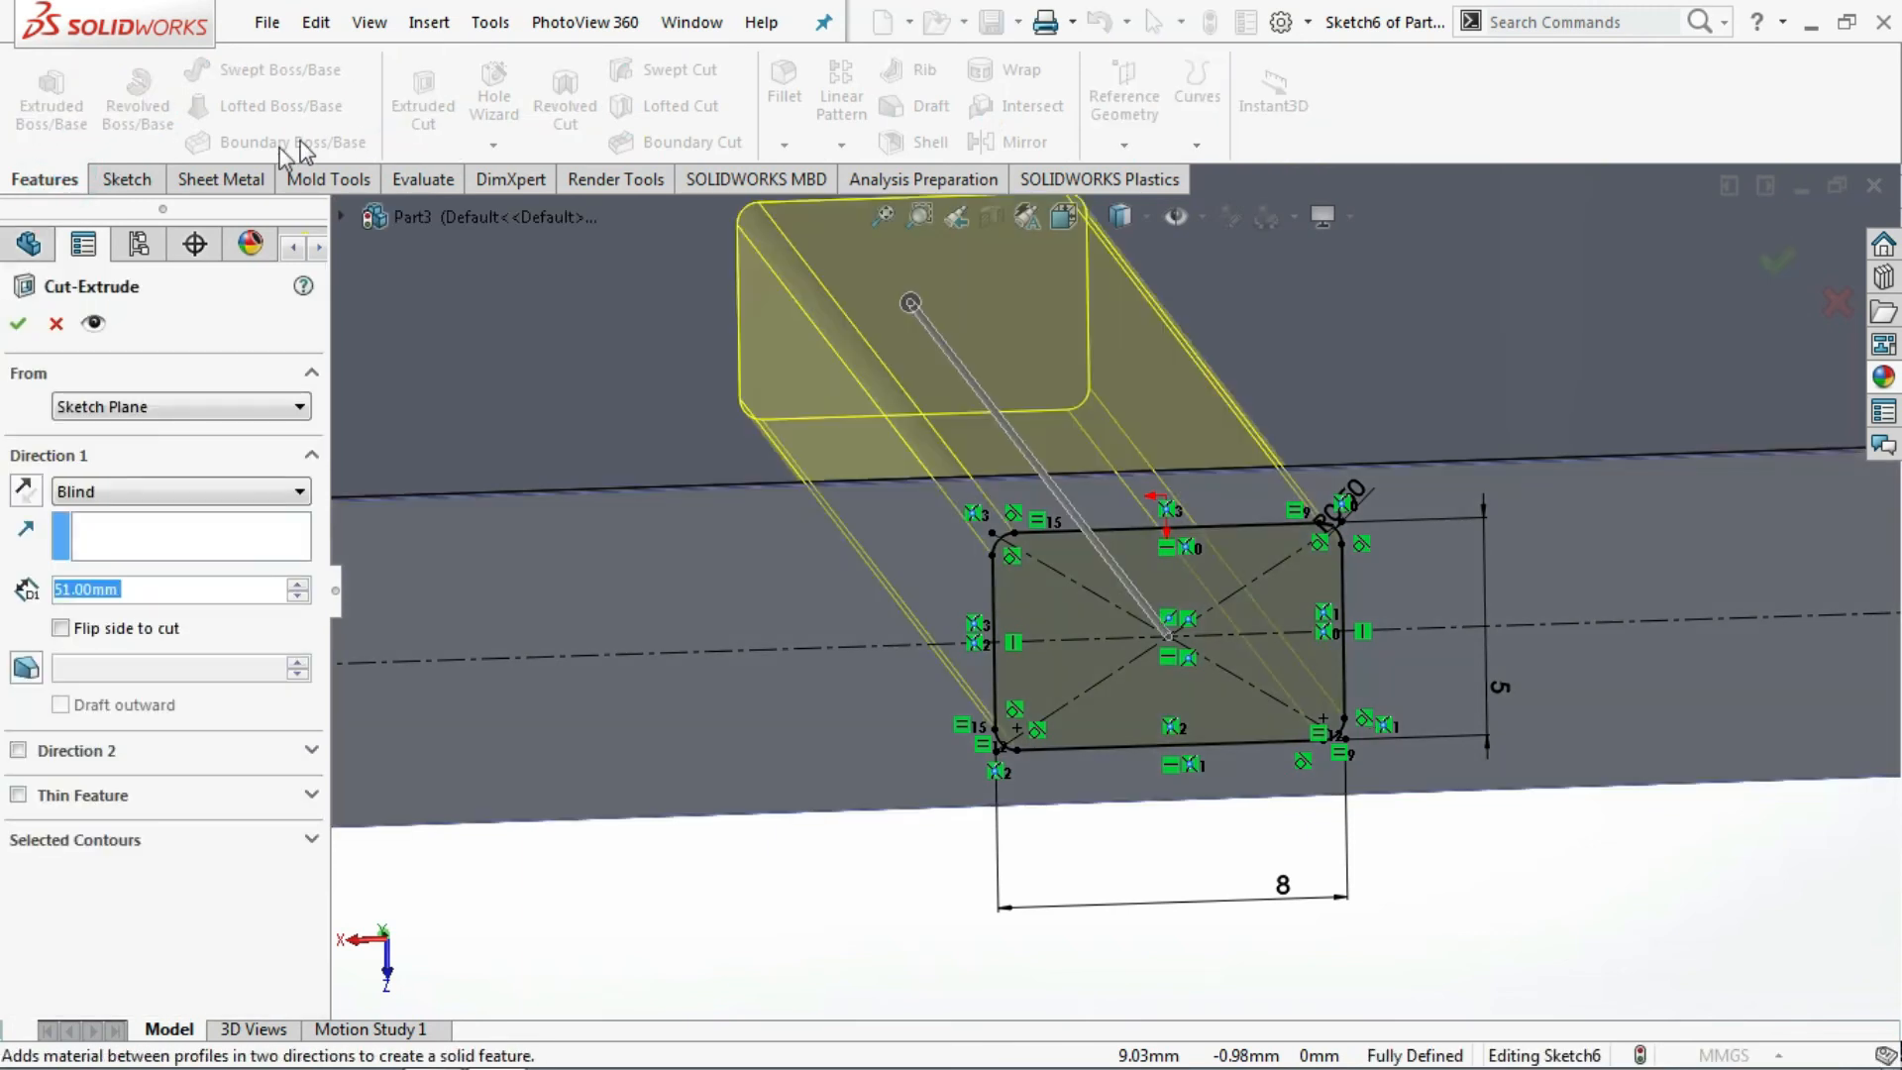
{"action": "left_click", "coordinate": [18, 323]}
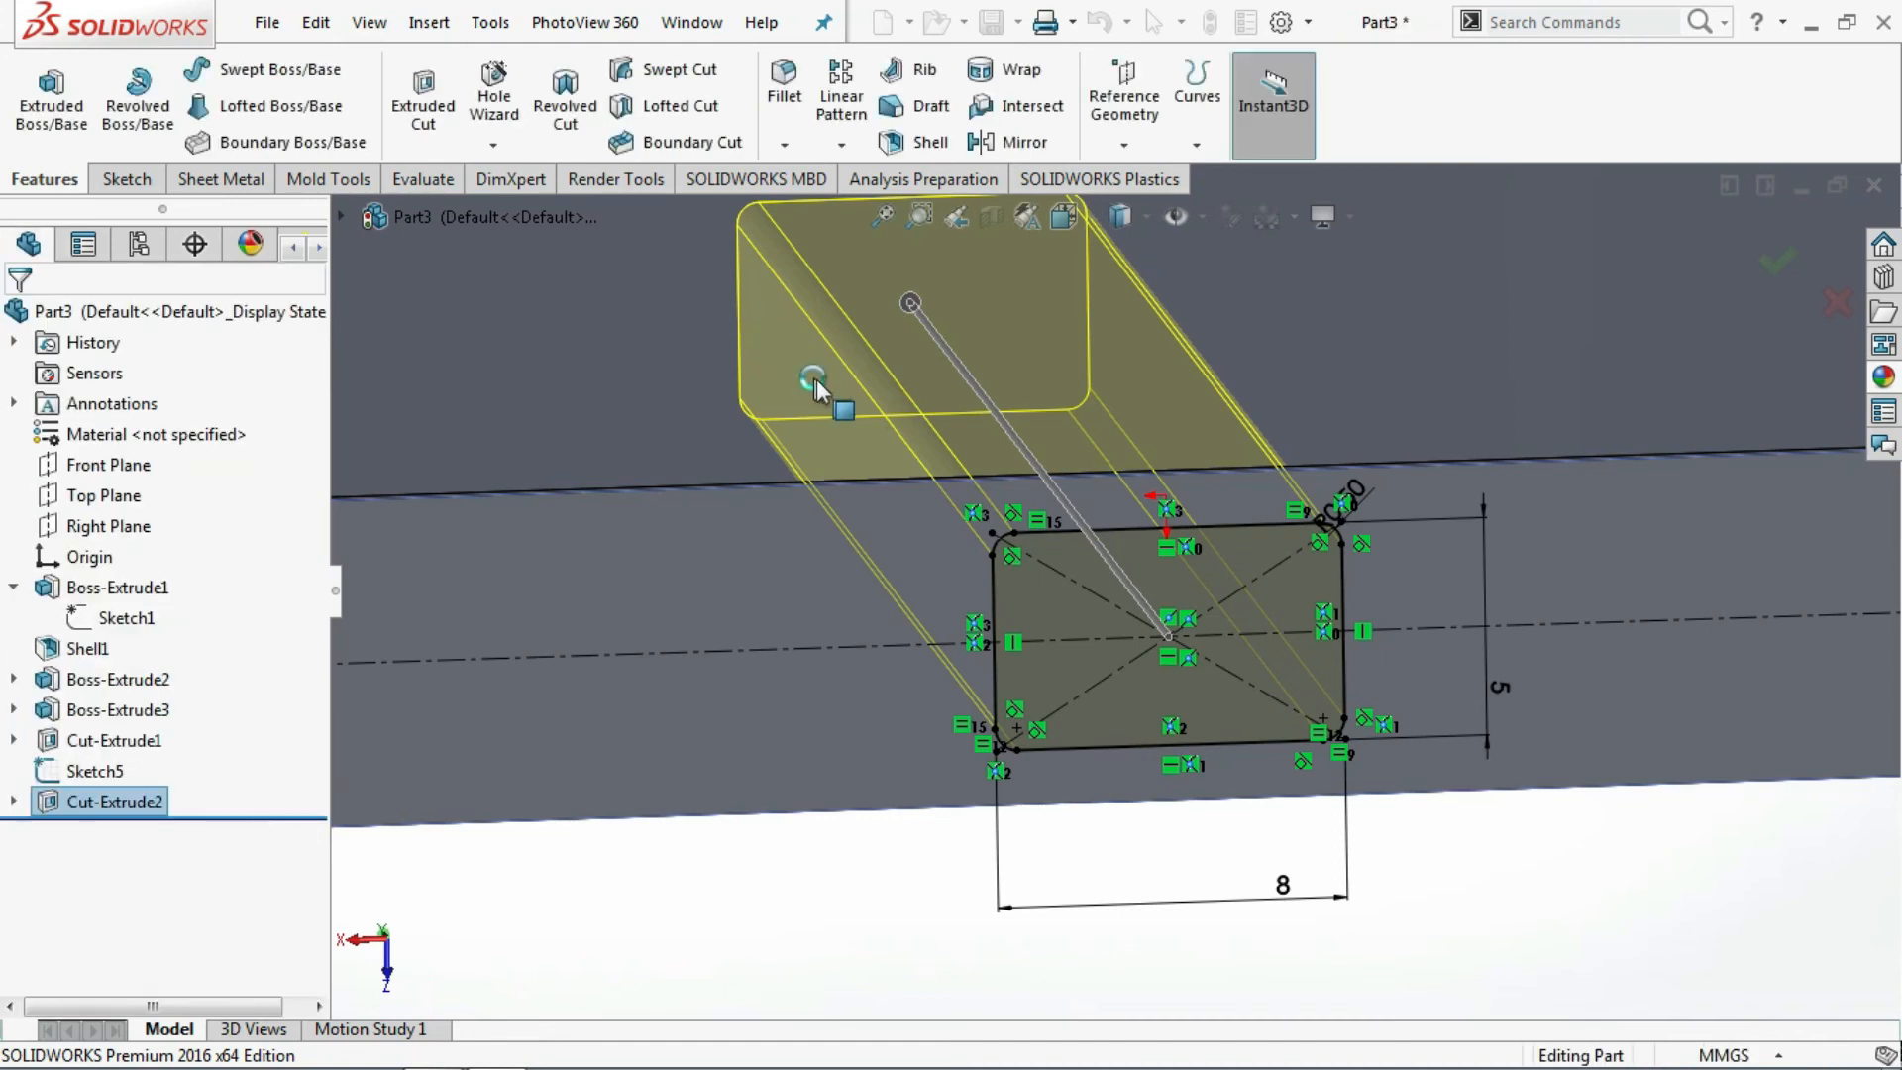
- Reopen the side-button sketch and select the four corners of the rectangle farther from the camera pad for sketch fillets of about 0.46 mm
{"action": "middle_click_drag", "start_coordinate": [836, 390], "coordinate": [1050, 495]}
{"action": "scroll", "coordinate": [1050, 495], "scroll_direction": "up", "scroll_amount": 4}
{"action": "mouse_move", "coordinate": [1250, 477]}
{"action": "middle_mouse_down"}
{"action": "mouse_move", "coordinate": [1129, 454]}
{"action": "mouse_move", "coordinate": [1349, 500]}
{"action": "mouse_move", "coordinate": [461, 733]}
{"action": "middle_mouse_up"}
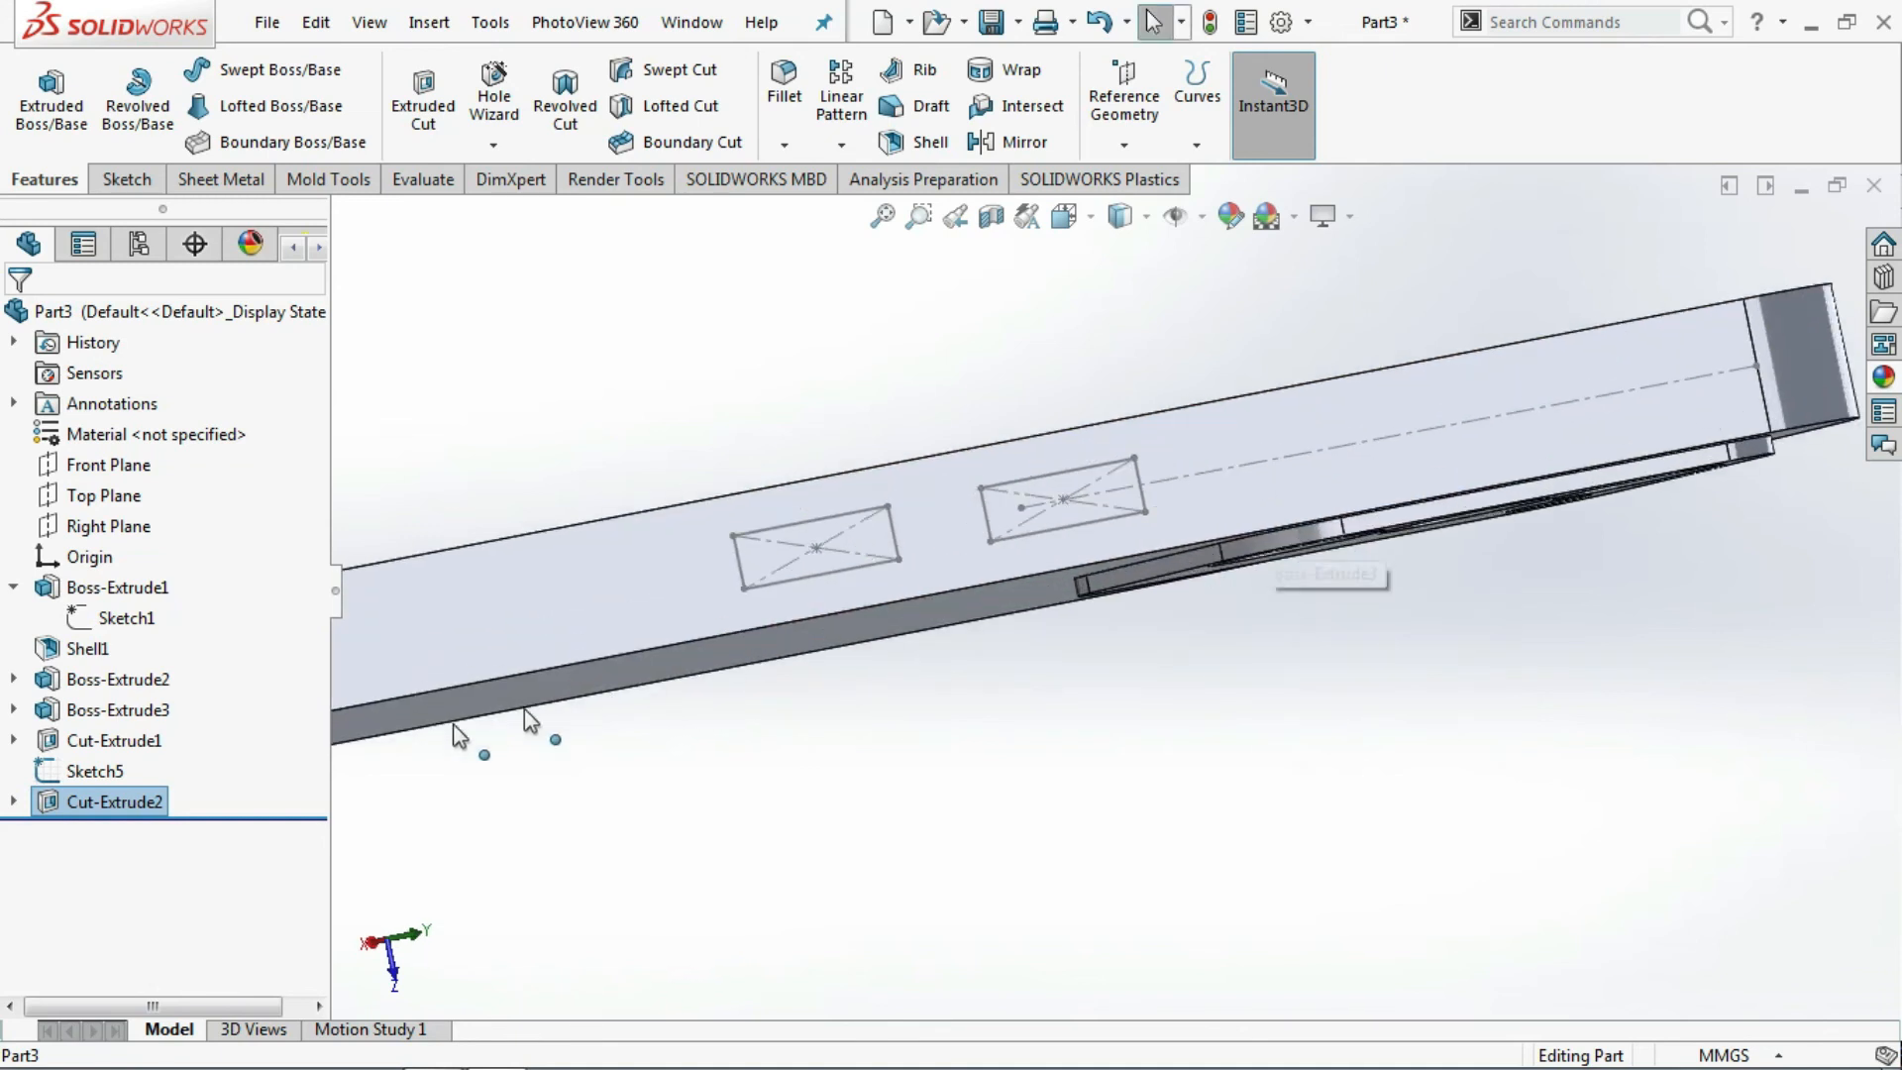
{"action": "left_click", "coordinate": [95, 771]}
{"action": "left_click", "coordinate": [98, 691]}
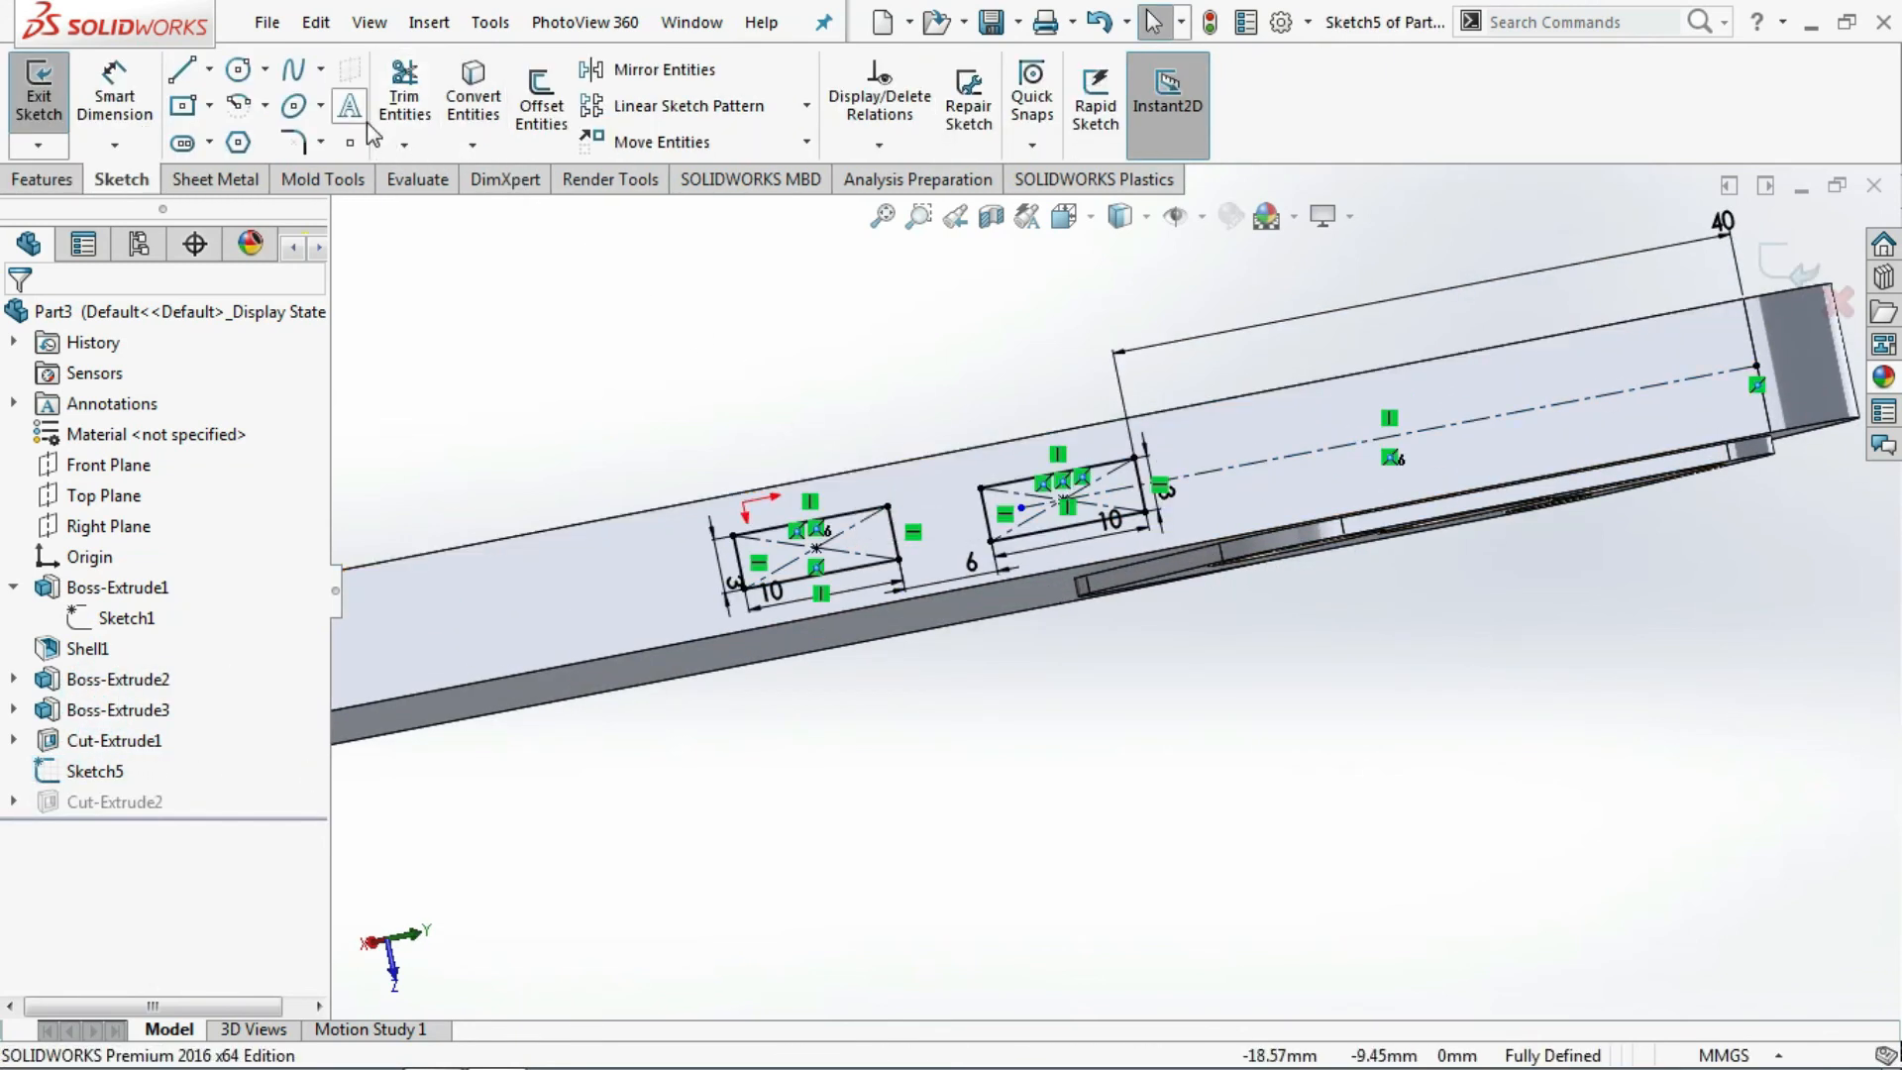
{"action": "left_click", "coordinate": [320, 144]}
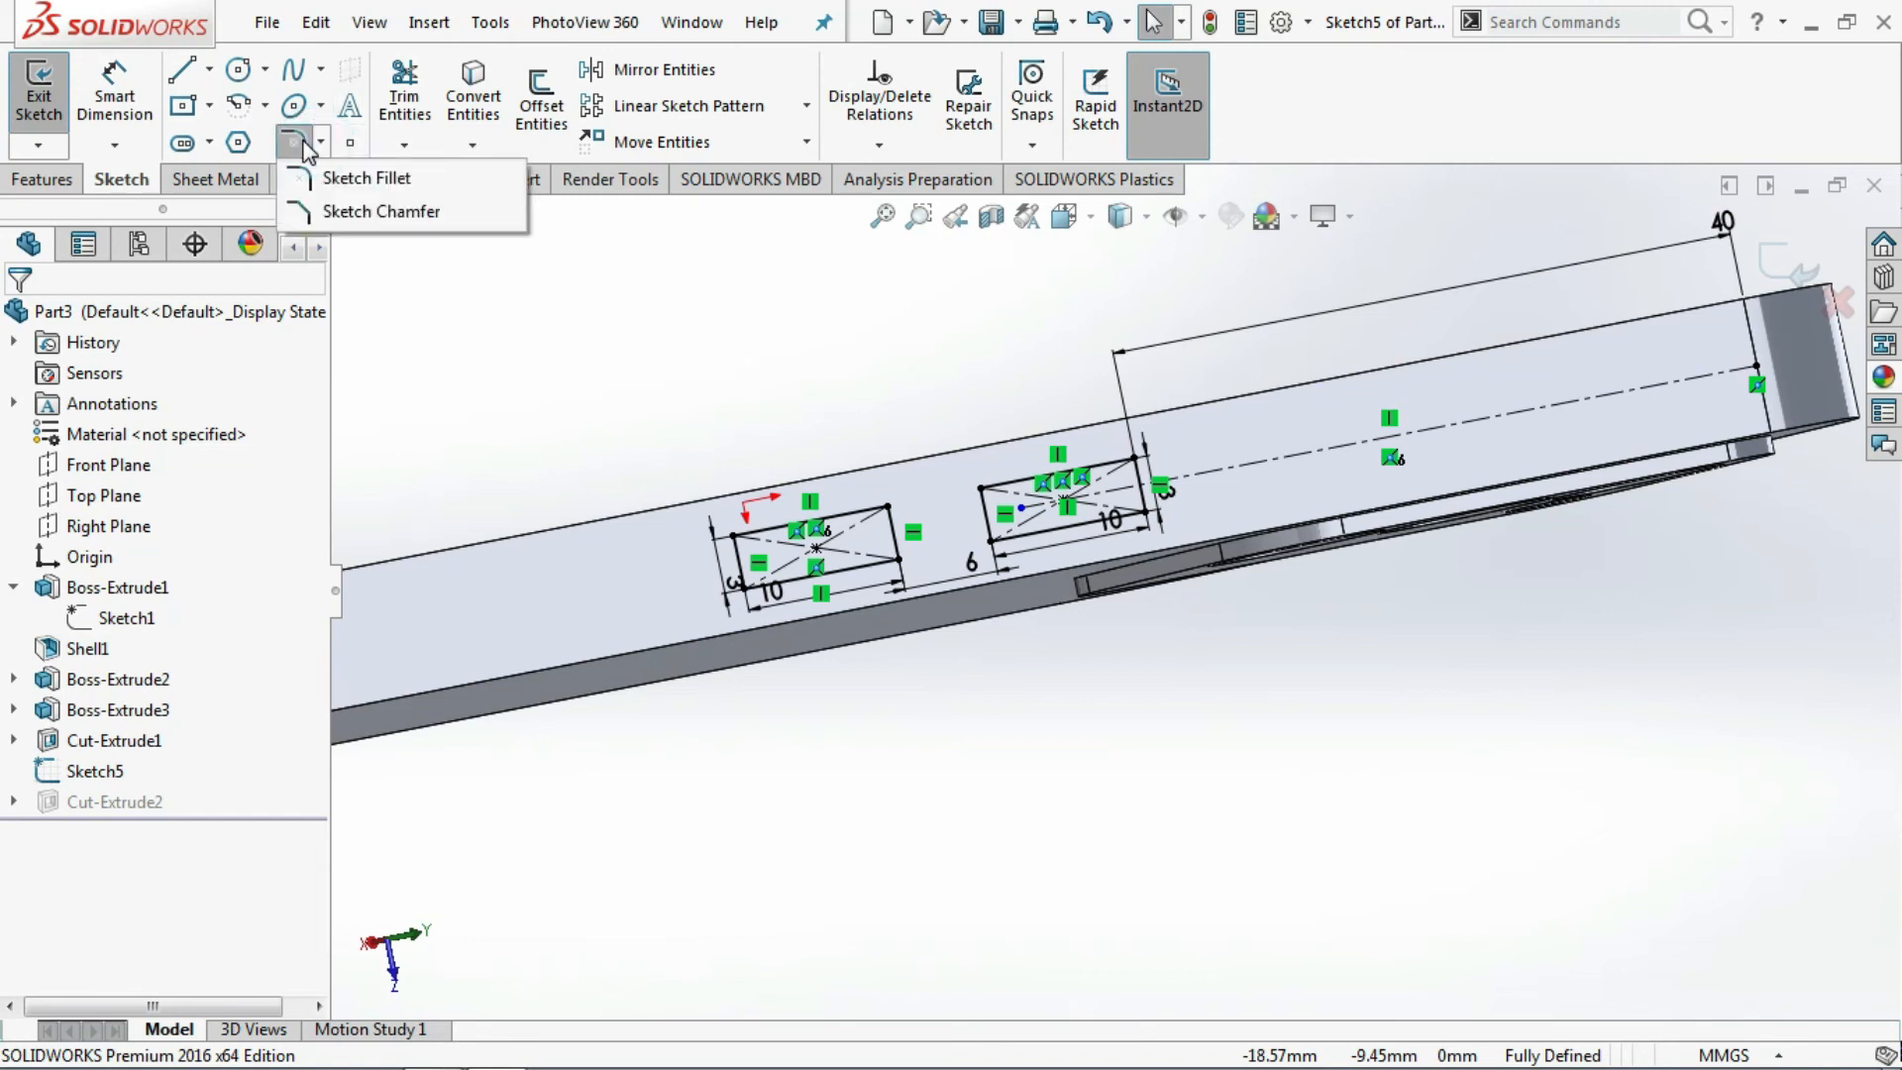
{"action": "left_click", "coordinate": [367, 177]}
{"action": "scroll", "coordinate": [916, 535], "scroll_direction": "down", "scroll_amount": 3}
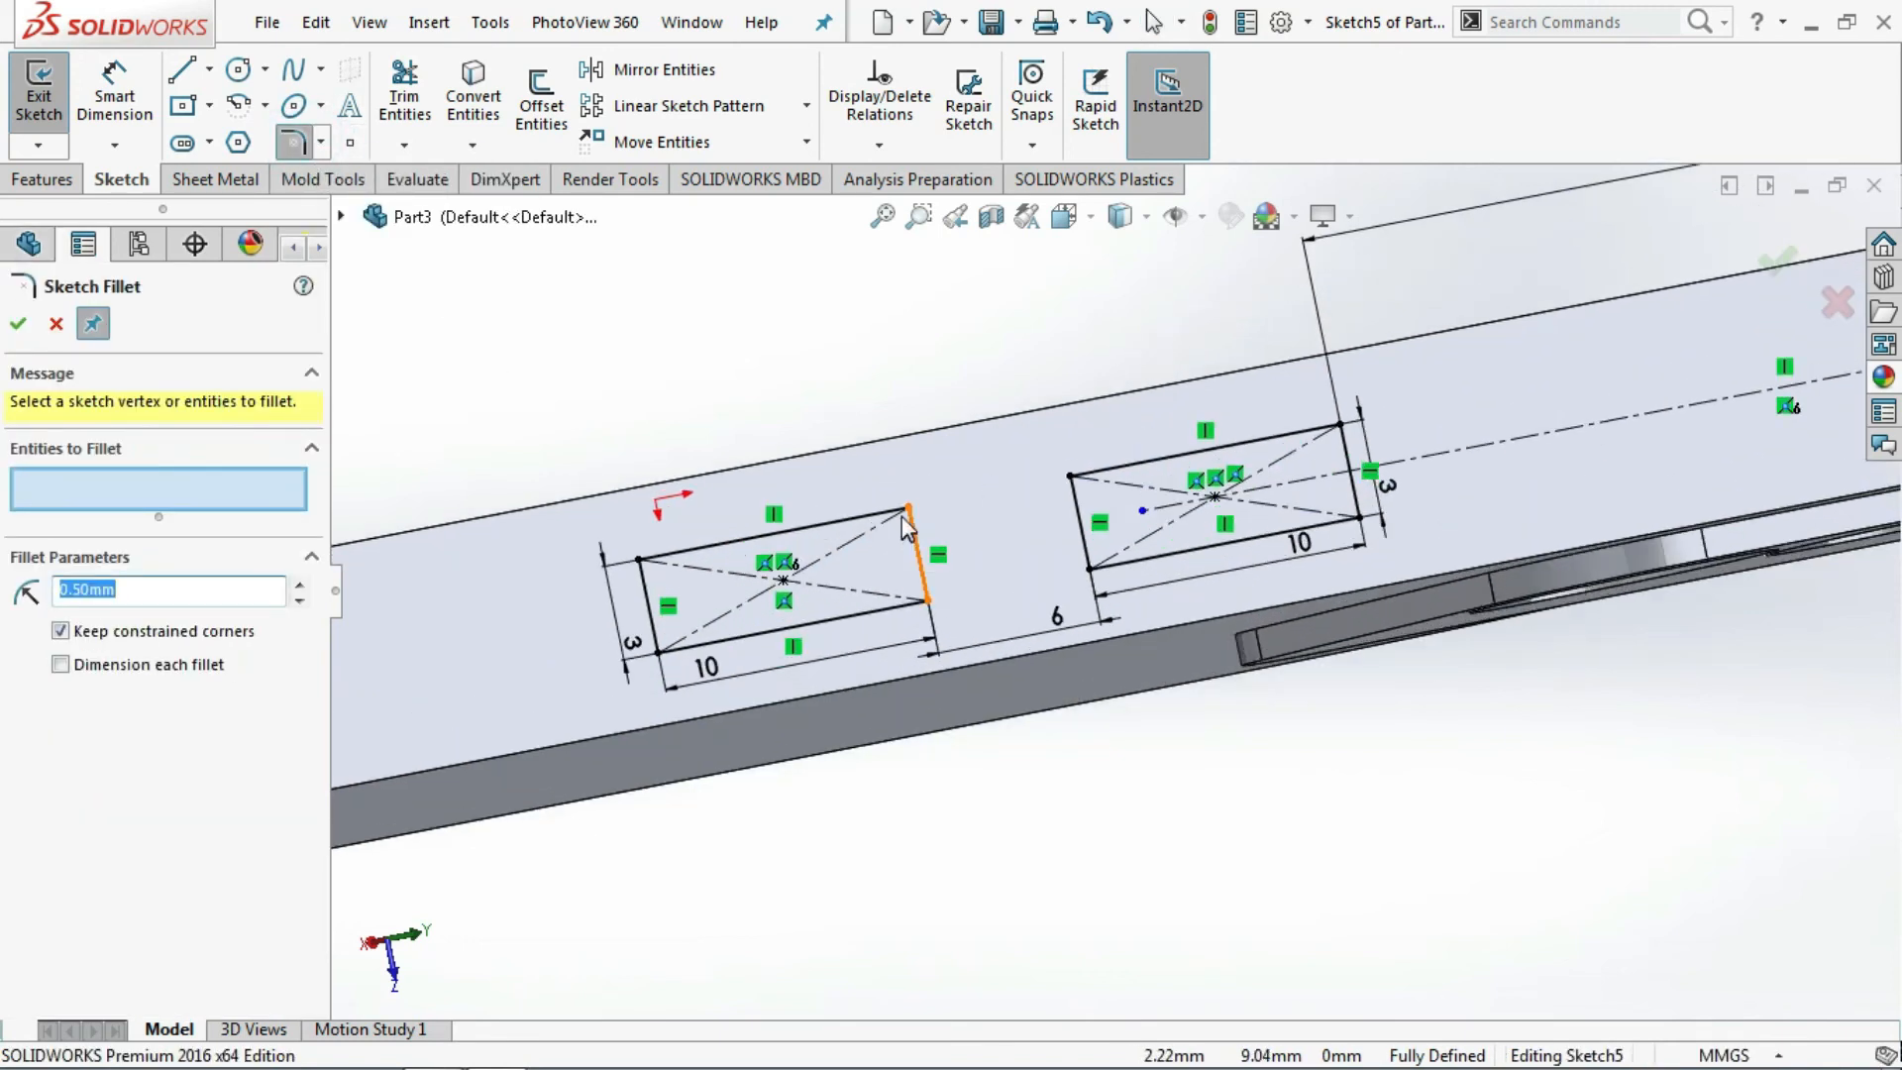
{"action": "left_click", "coordinate": [904, 509]}
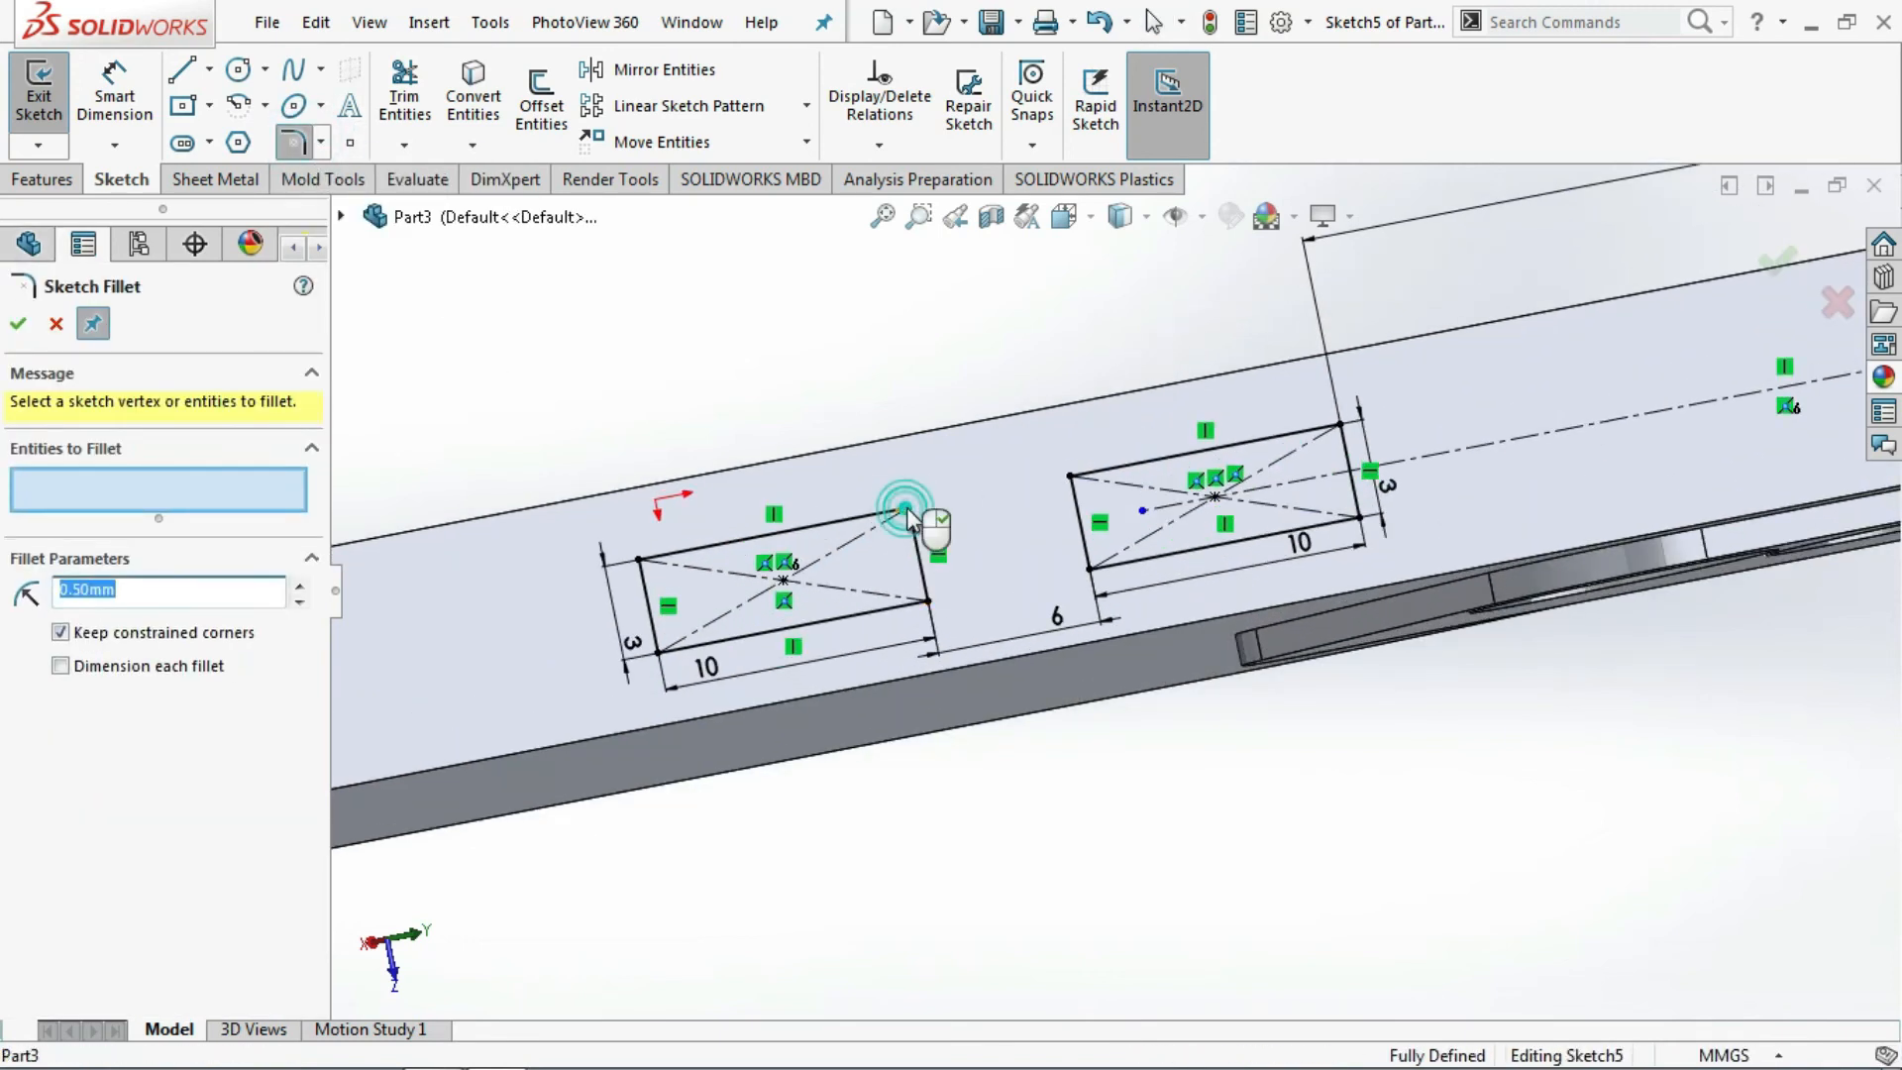
{"action": "left_click", "coordinate": [641, 562]}
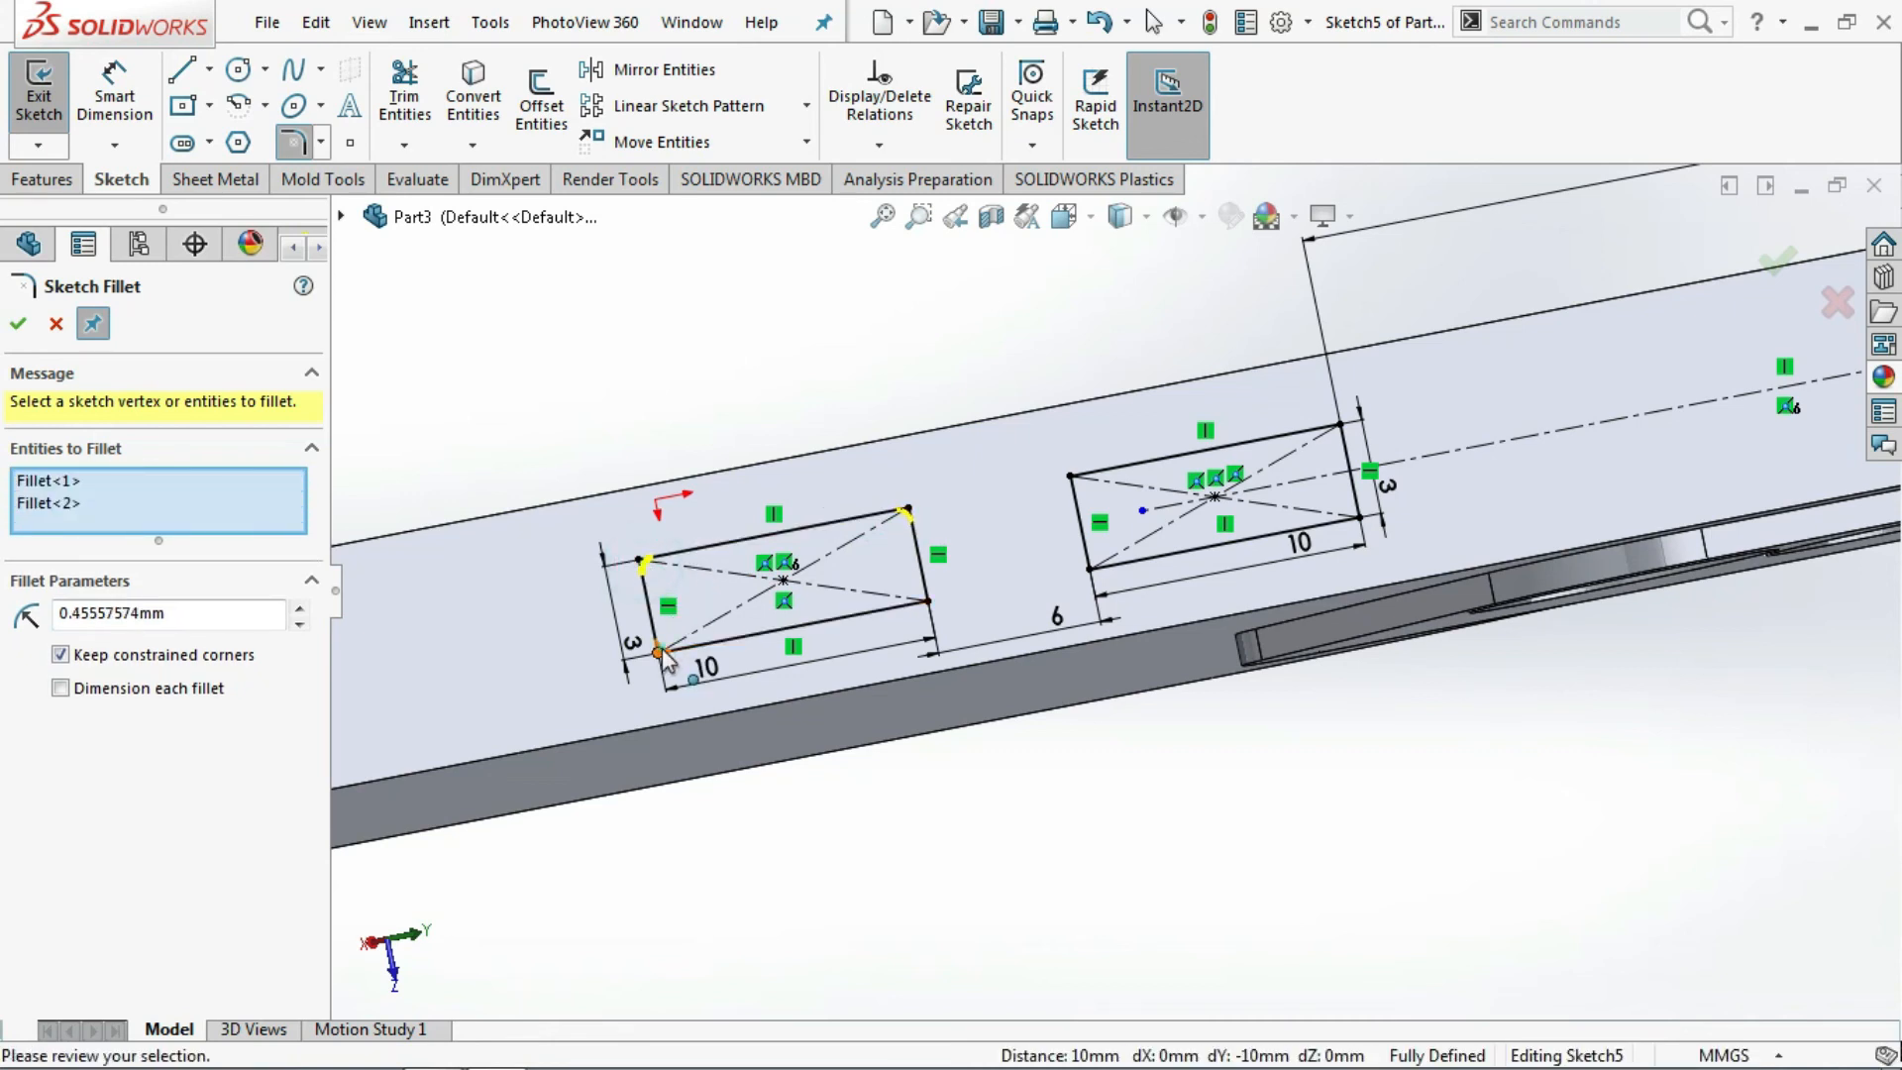
{"action": "left_click", "coordinate": [660, 649]}
{"action": "left_click", "coordinate": [929, 603]}
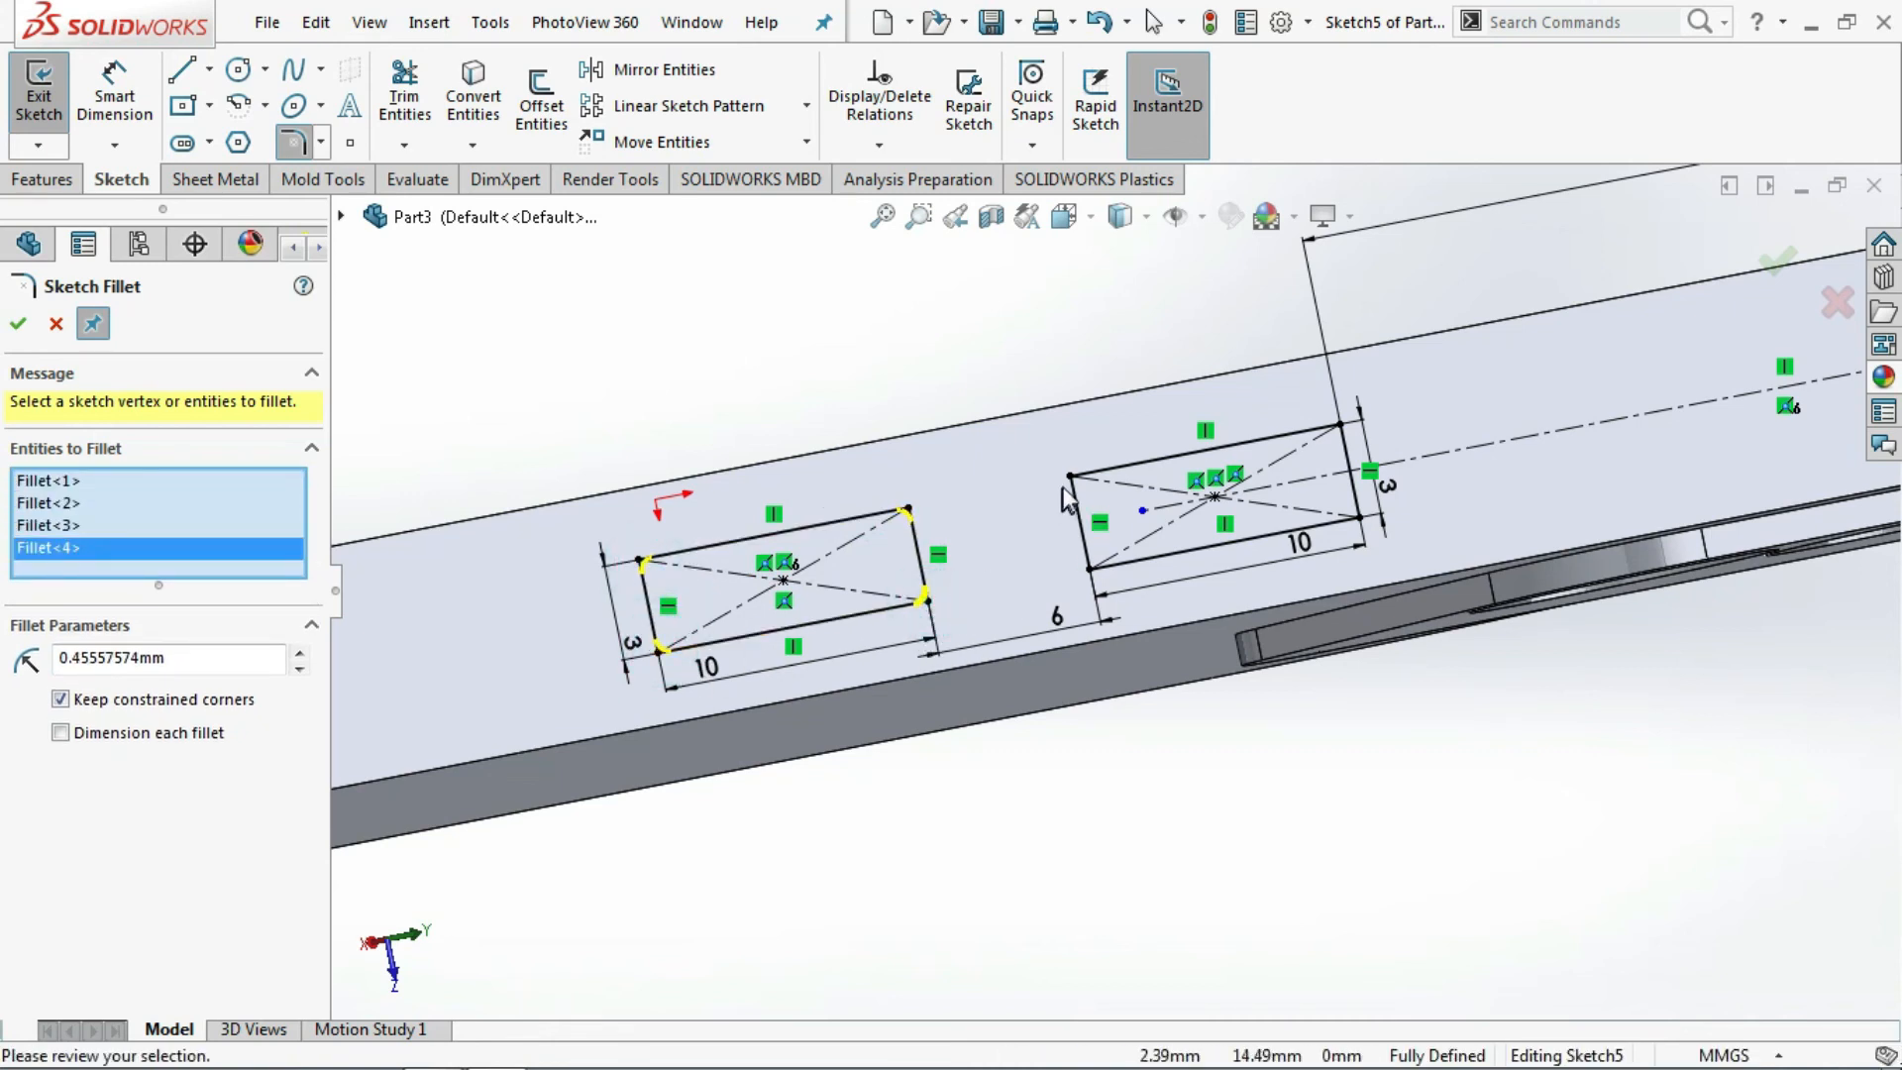
- Add the four corners of the side rectangle nearer the camera pad and apply the sketch fillets at about 0.46 mm radius
{"action": "left_click", "coordinate": [1070, 476]}
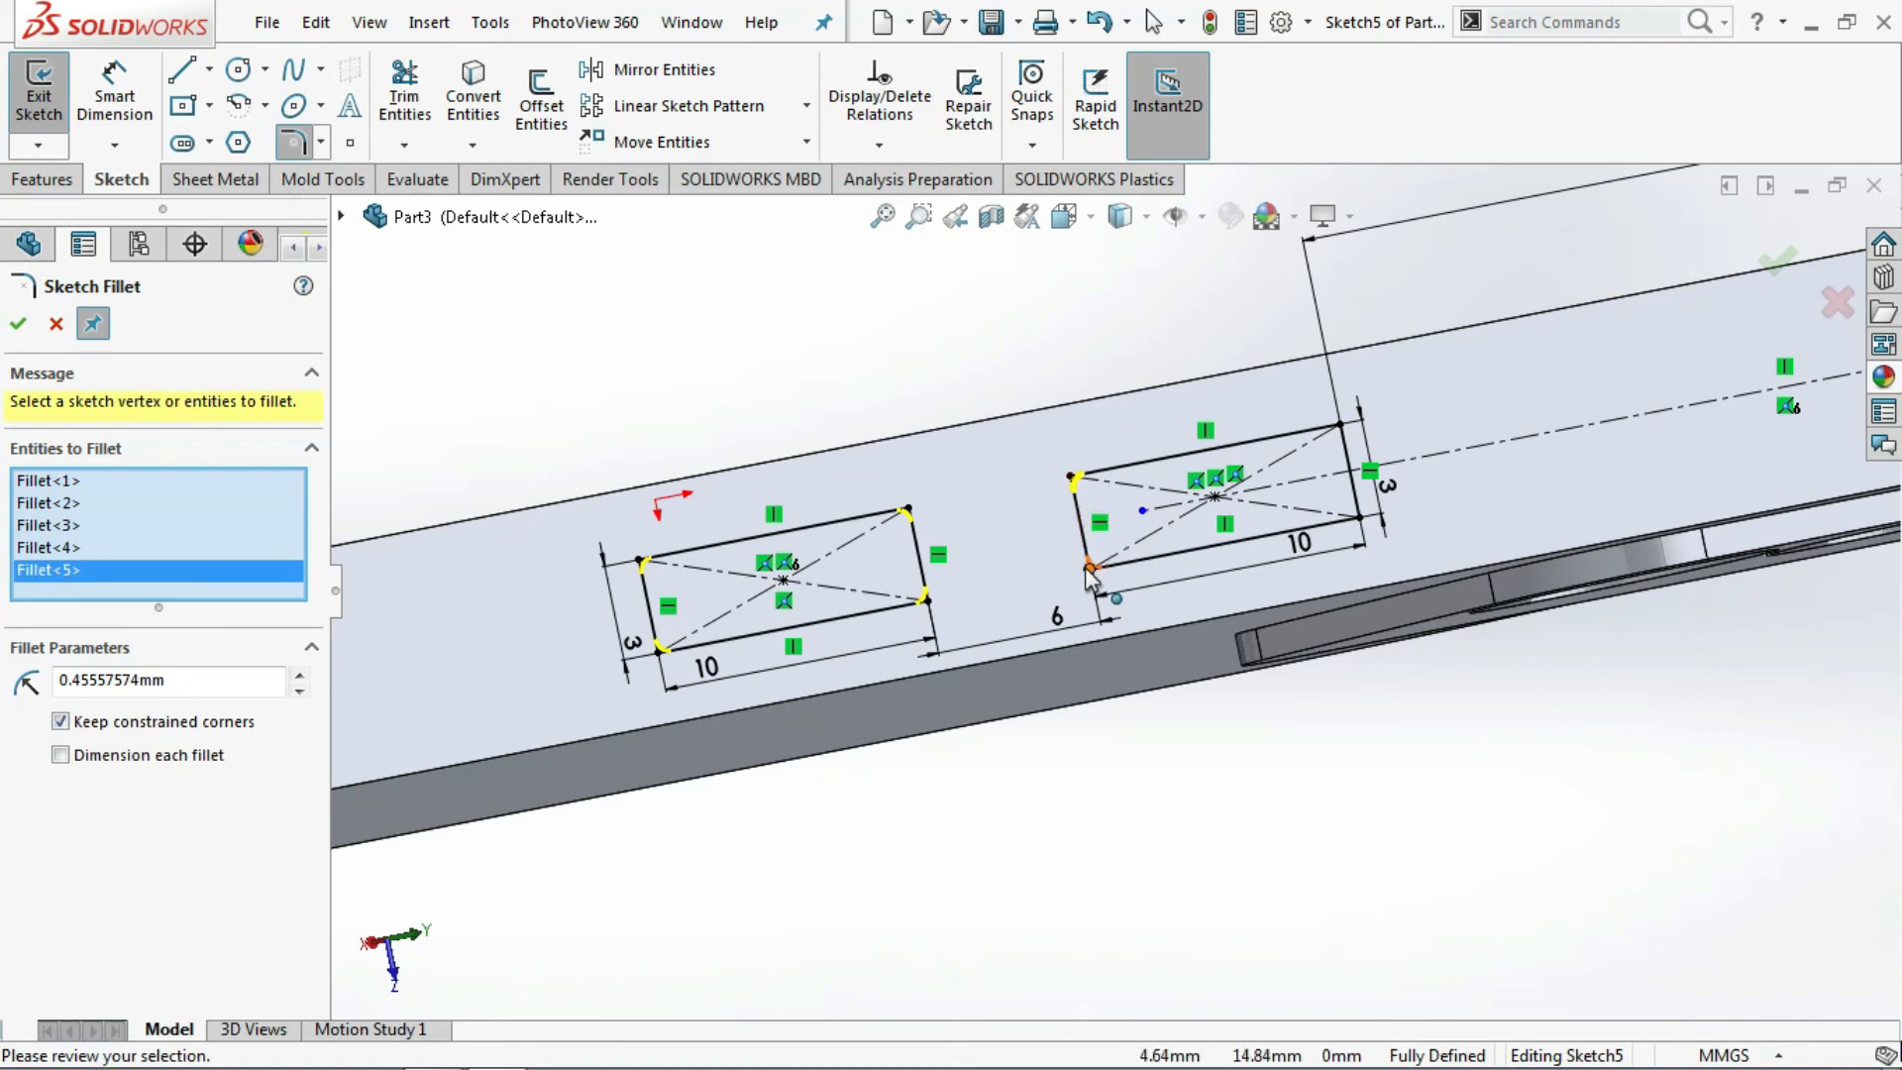
{"action": "left_click", "coordinate": [1091, 569]}
{"action": "left_click", "coordinate": [1357, 517]}
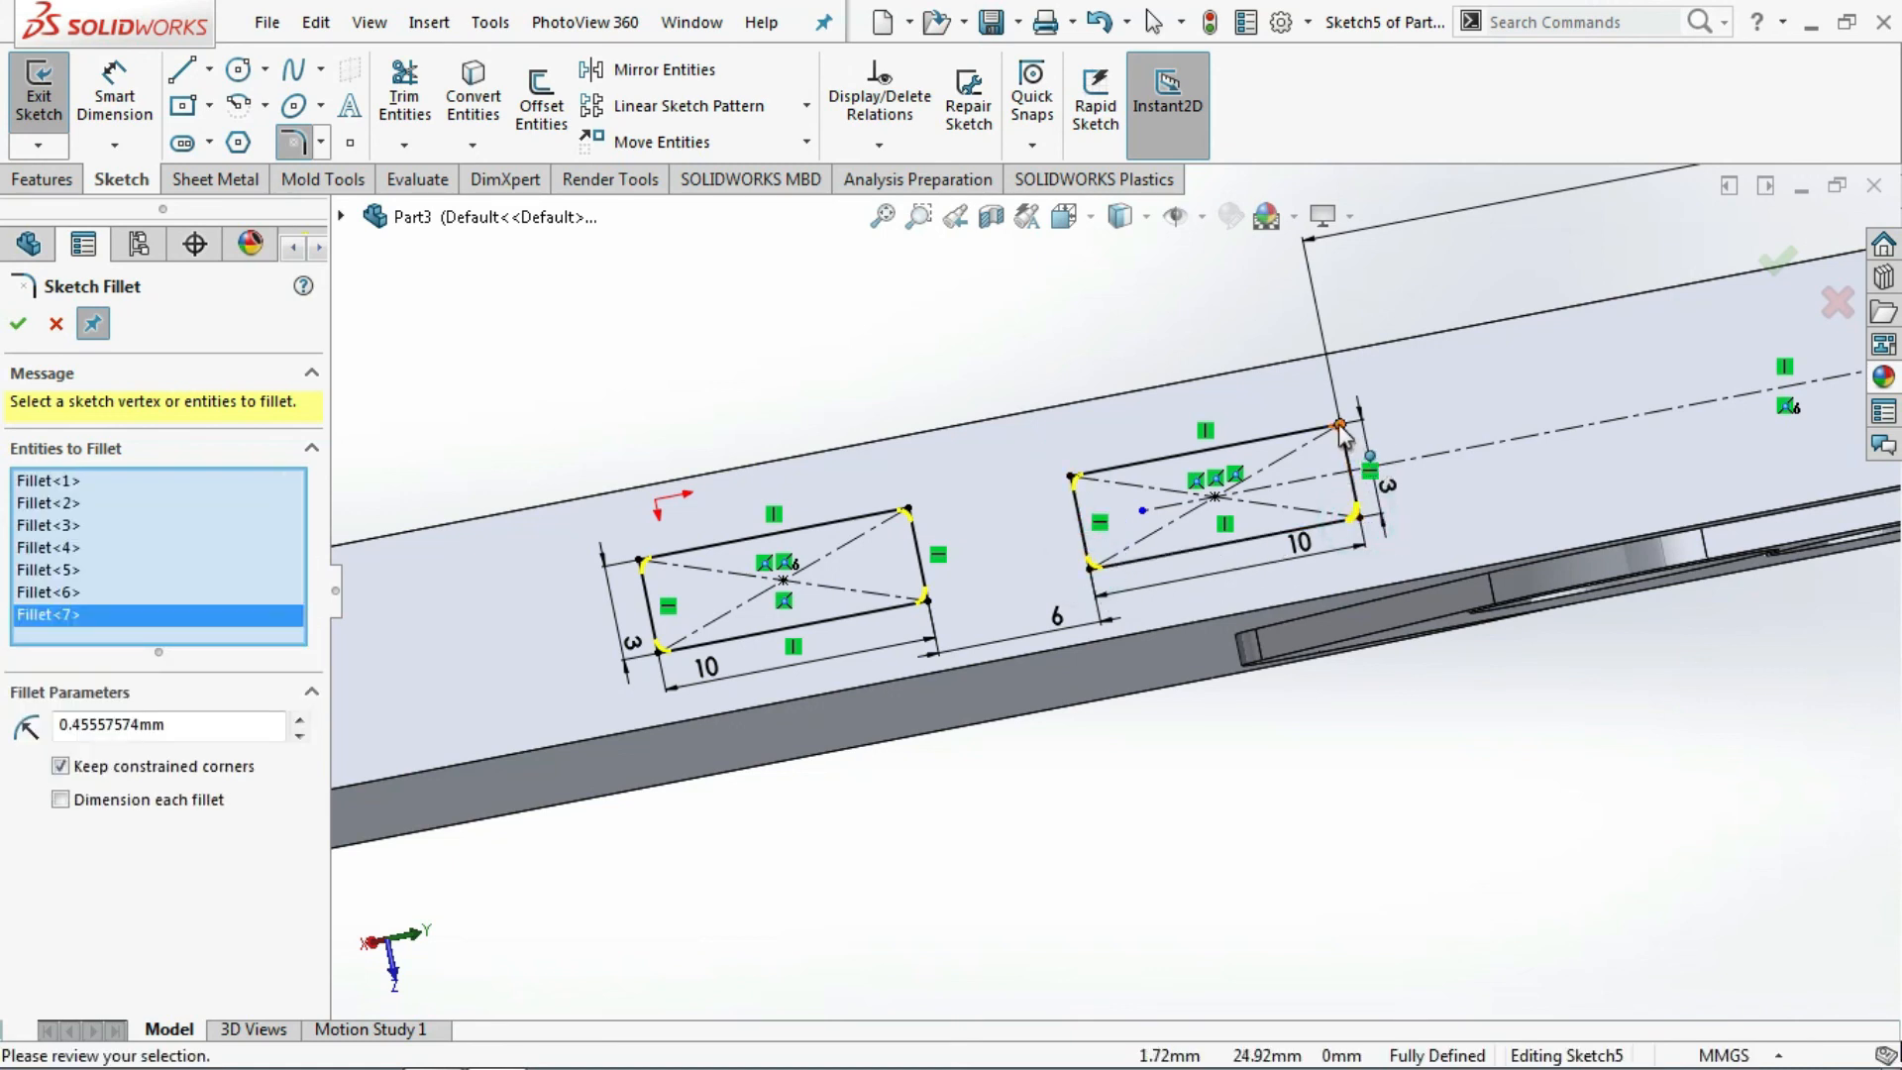
{"action": "left_click", "coordinate": [1340, 426]}
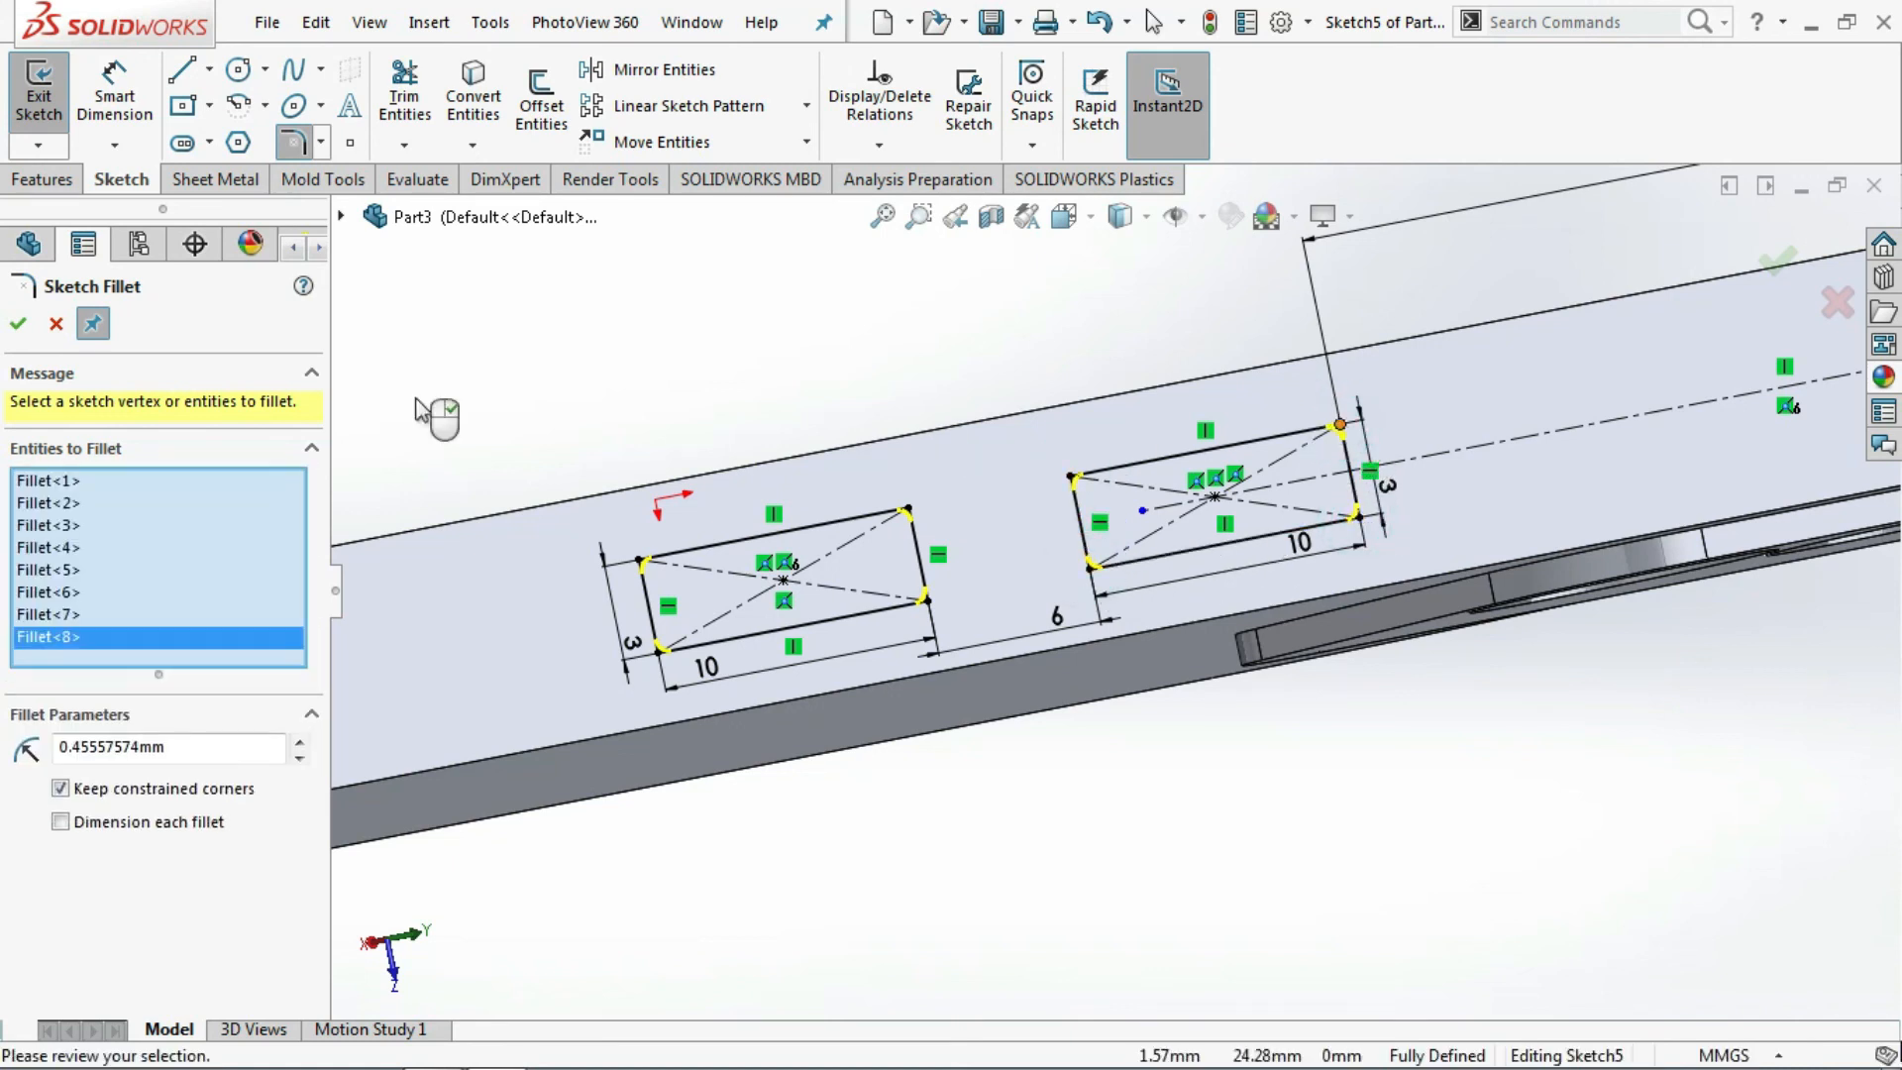
{"action": "left_click", "coordinate": [37, 313]}
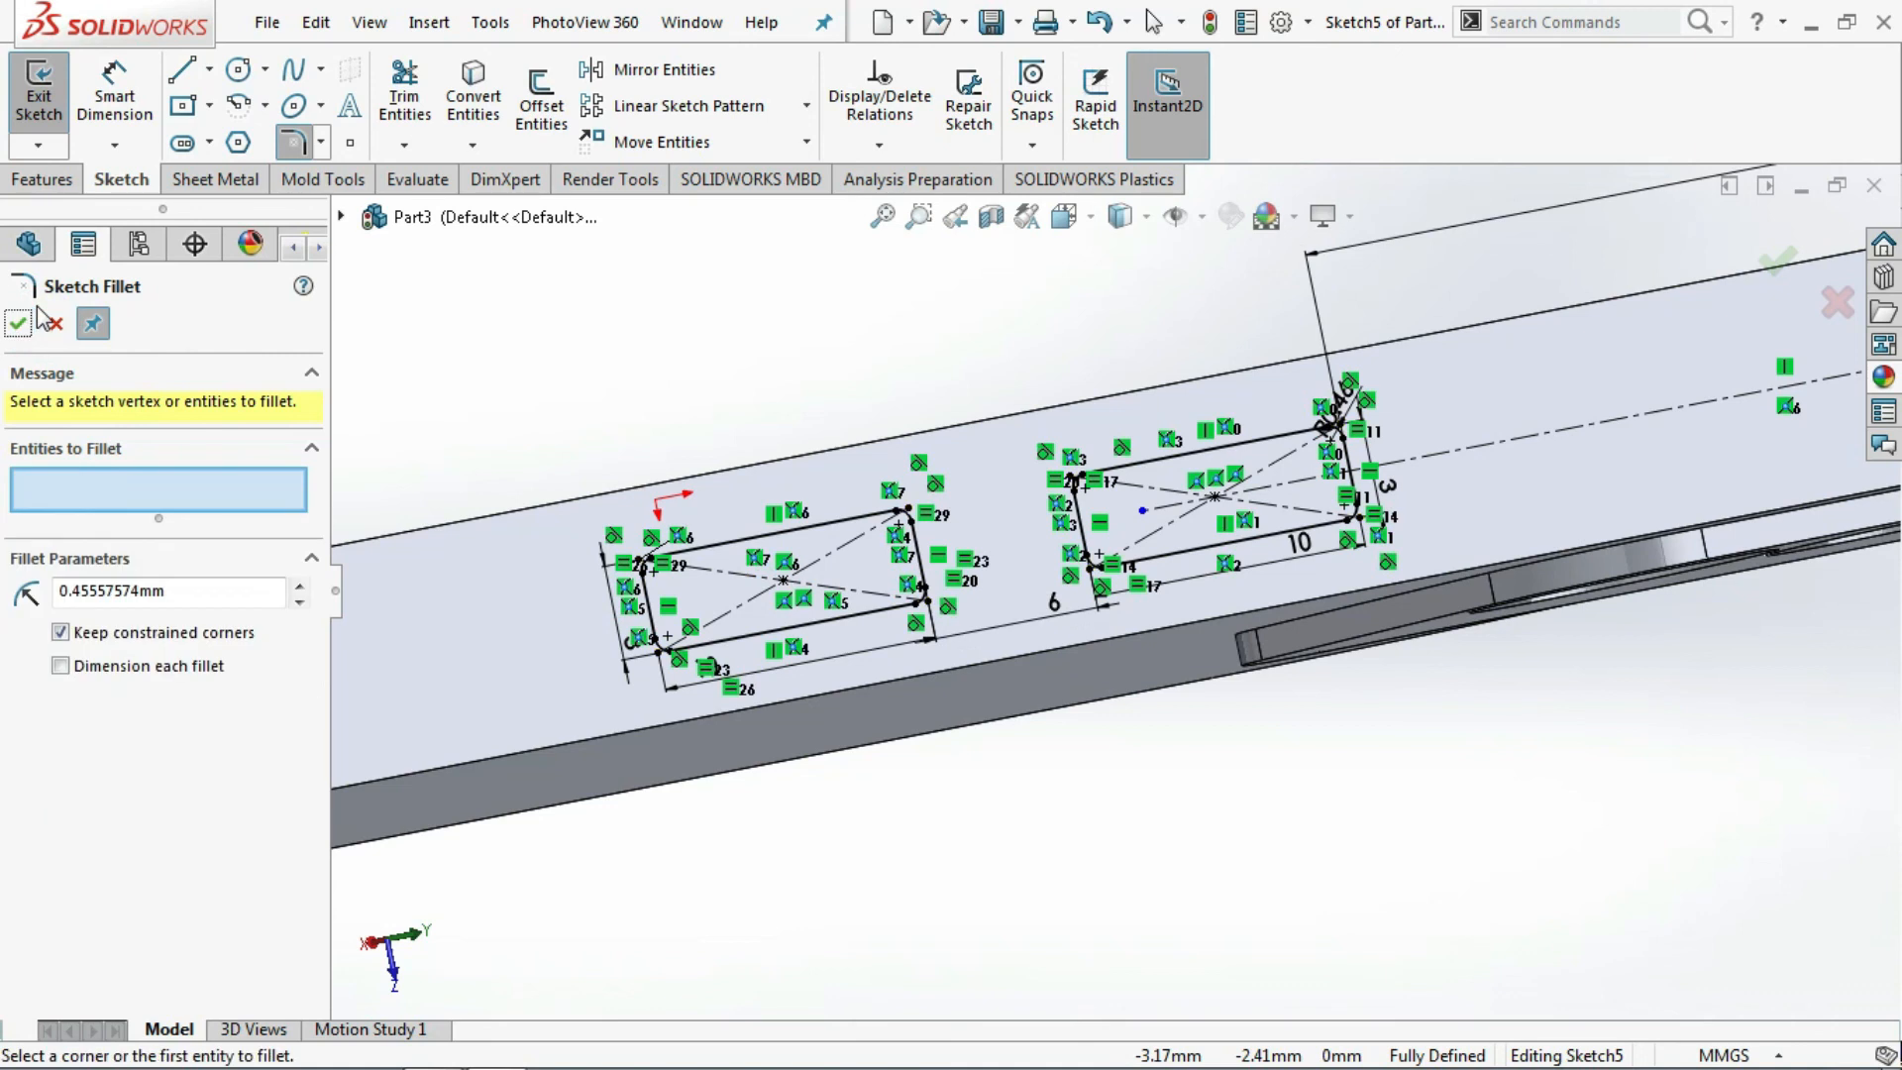
- Cut-extrude both rounded side-button rectangles into the shell, Blind, 51 mm deep from the sketch plane
{"action": "left_click", "coordinate": [43, 179]}
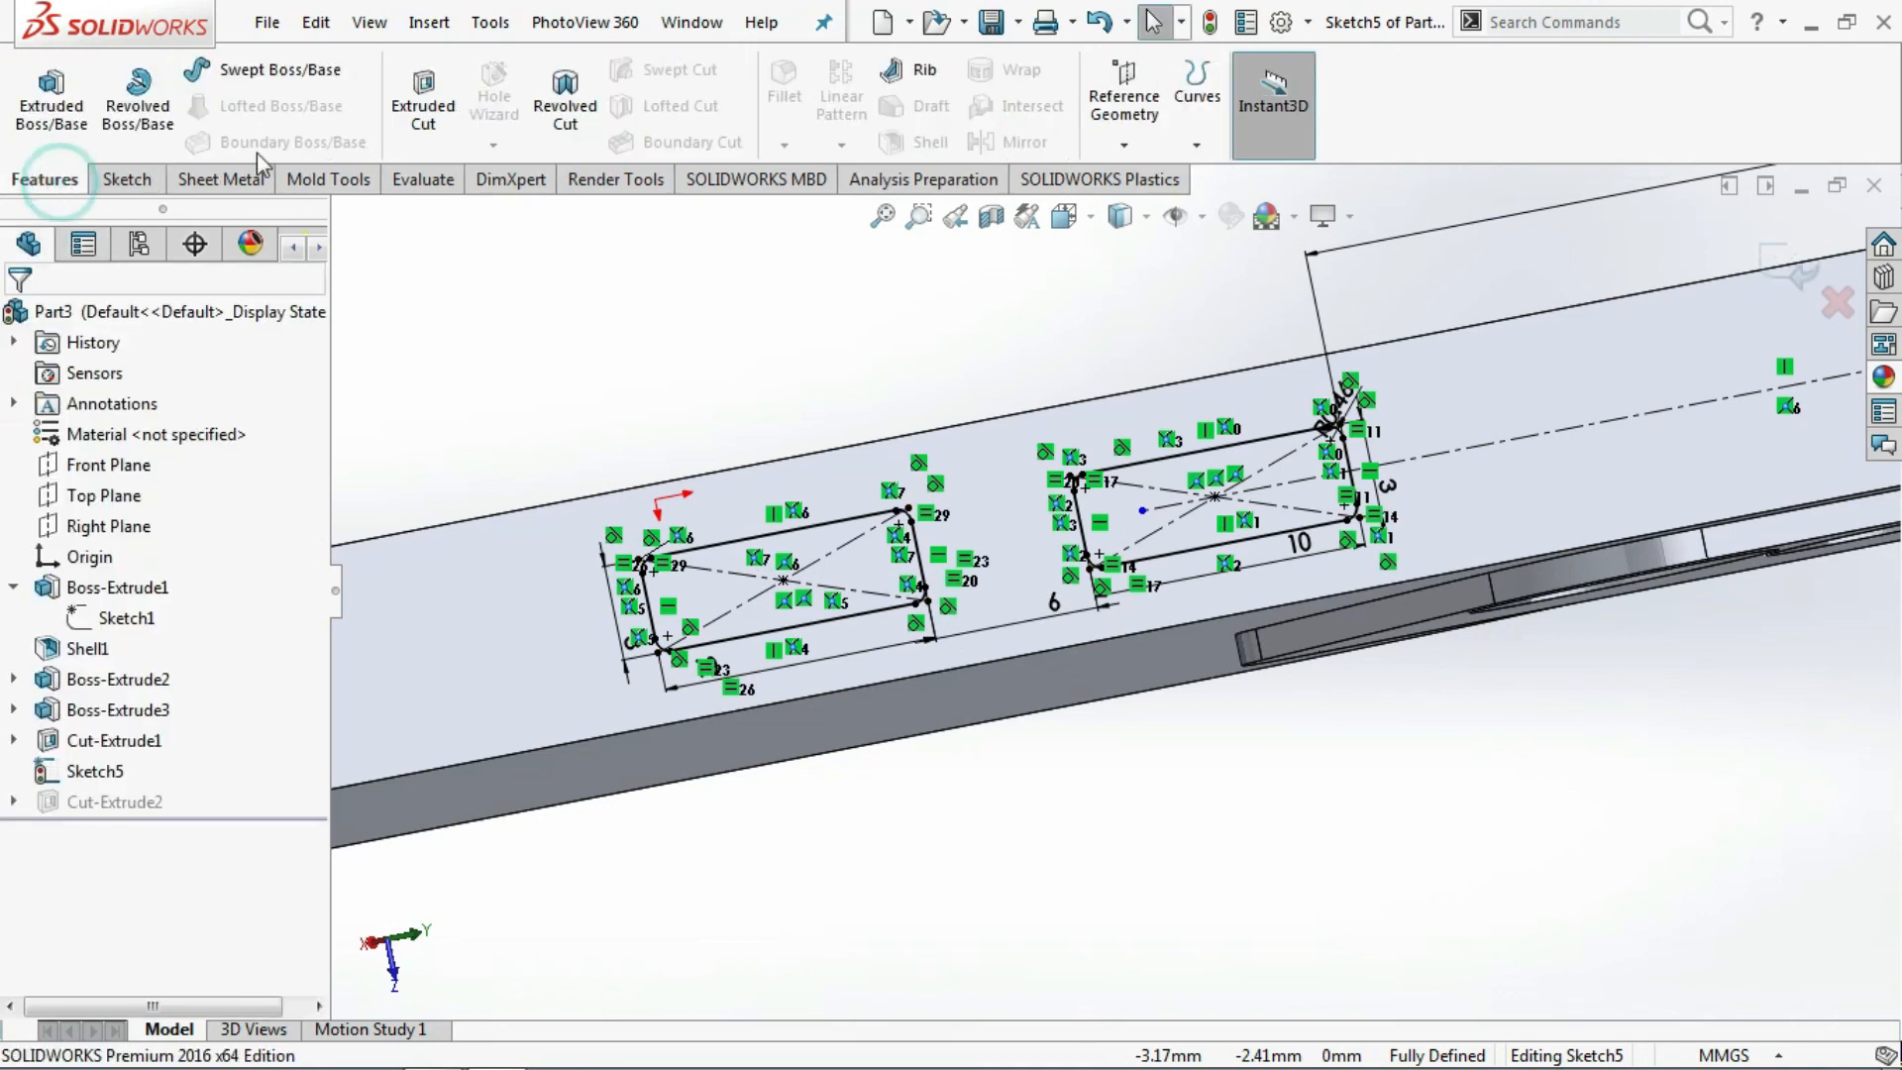
{"action": "left_click", "coordinate": [423, 111]}
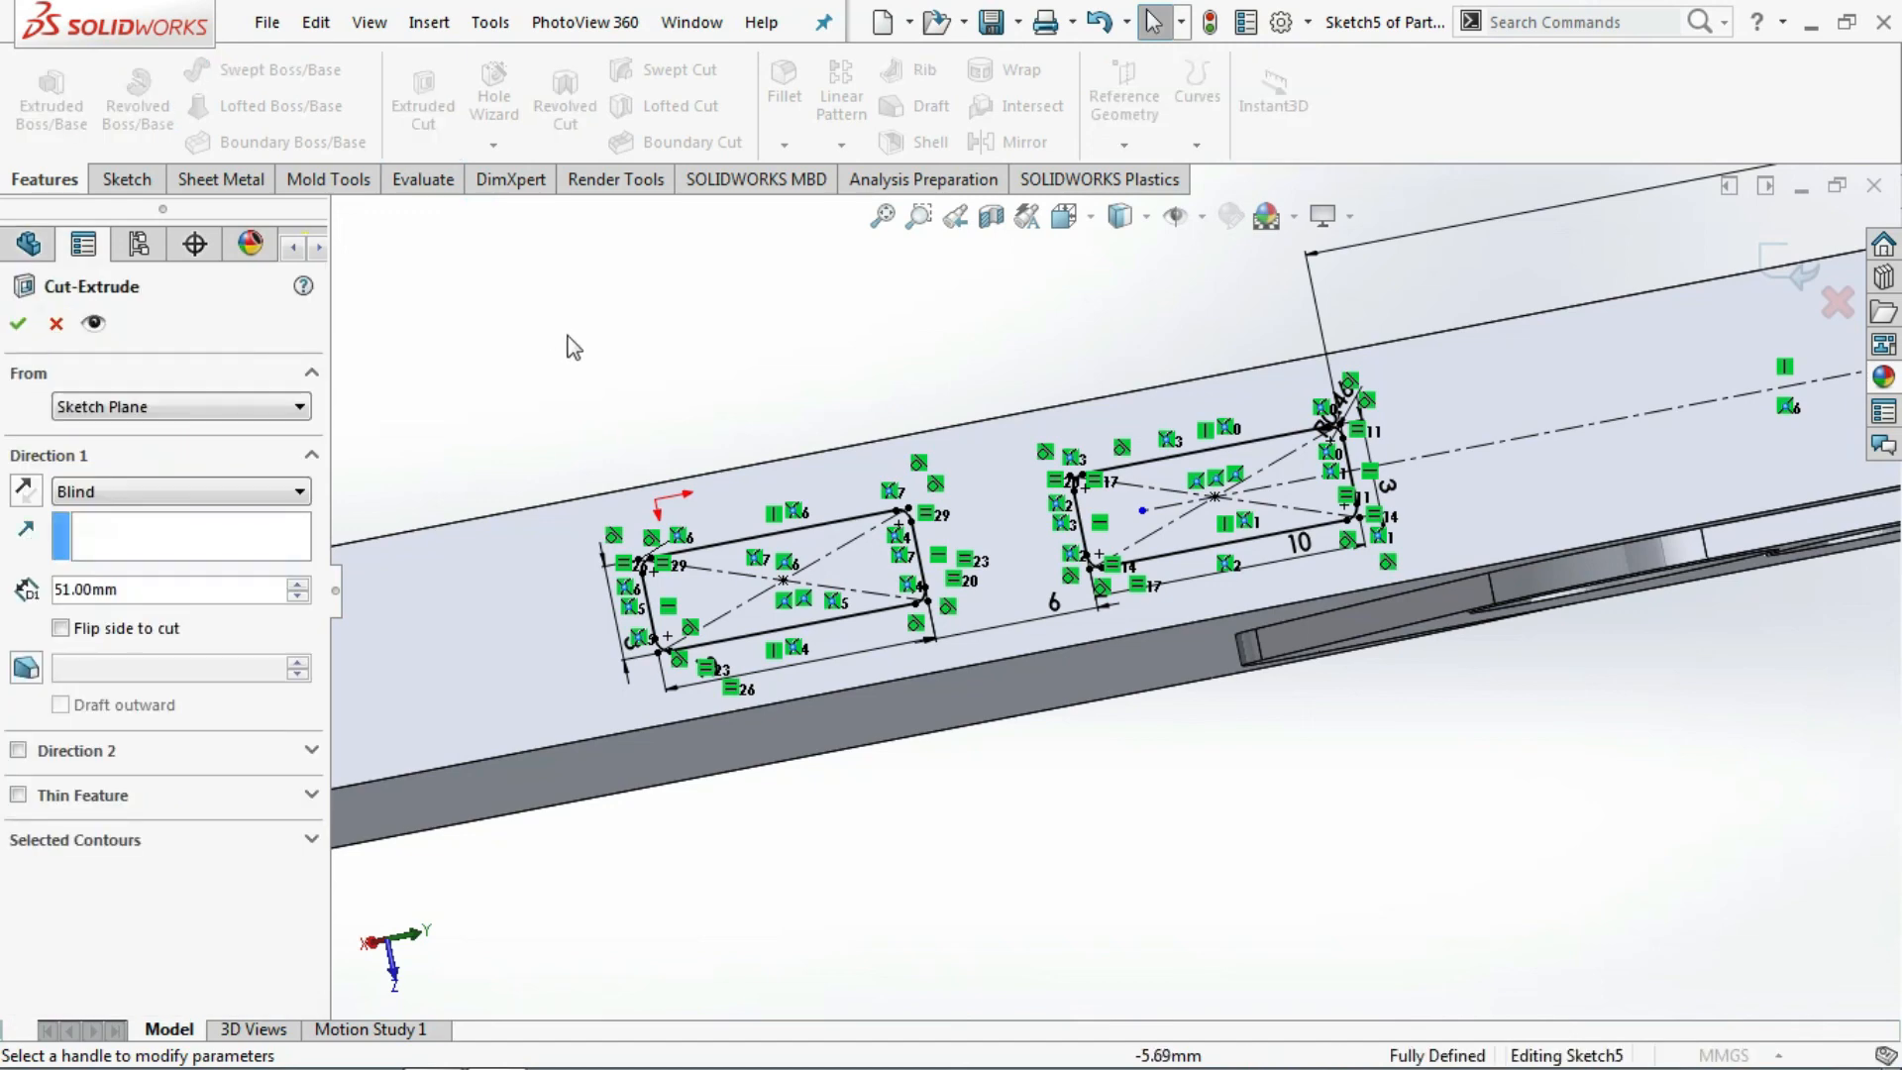
{"action": "middle_click_drag", "start_coordinate": [639, 437], "coordinate": [386, 472]}
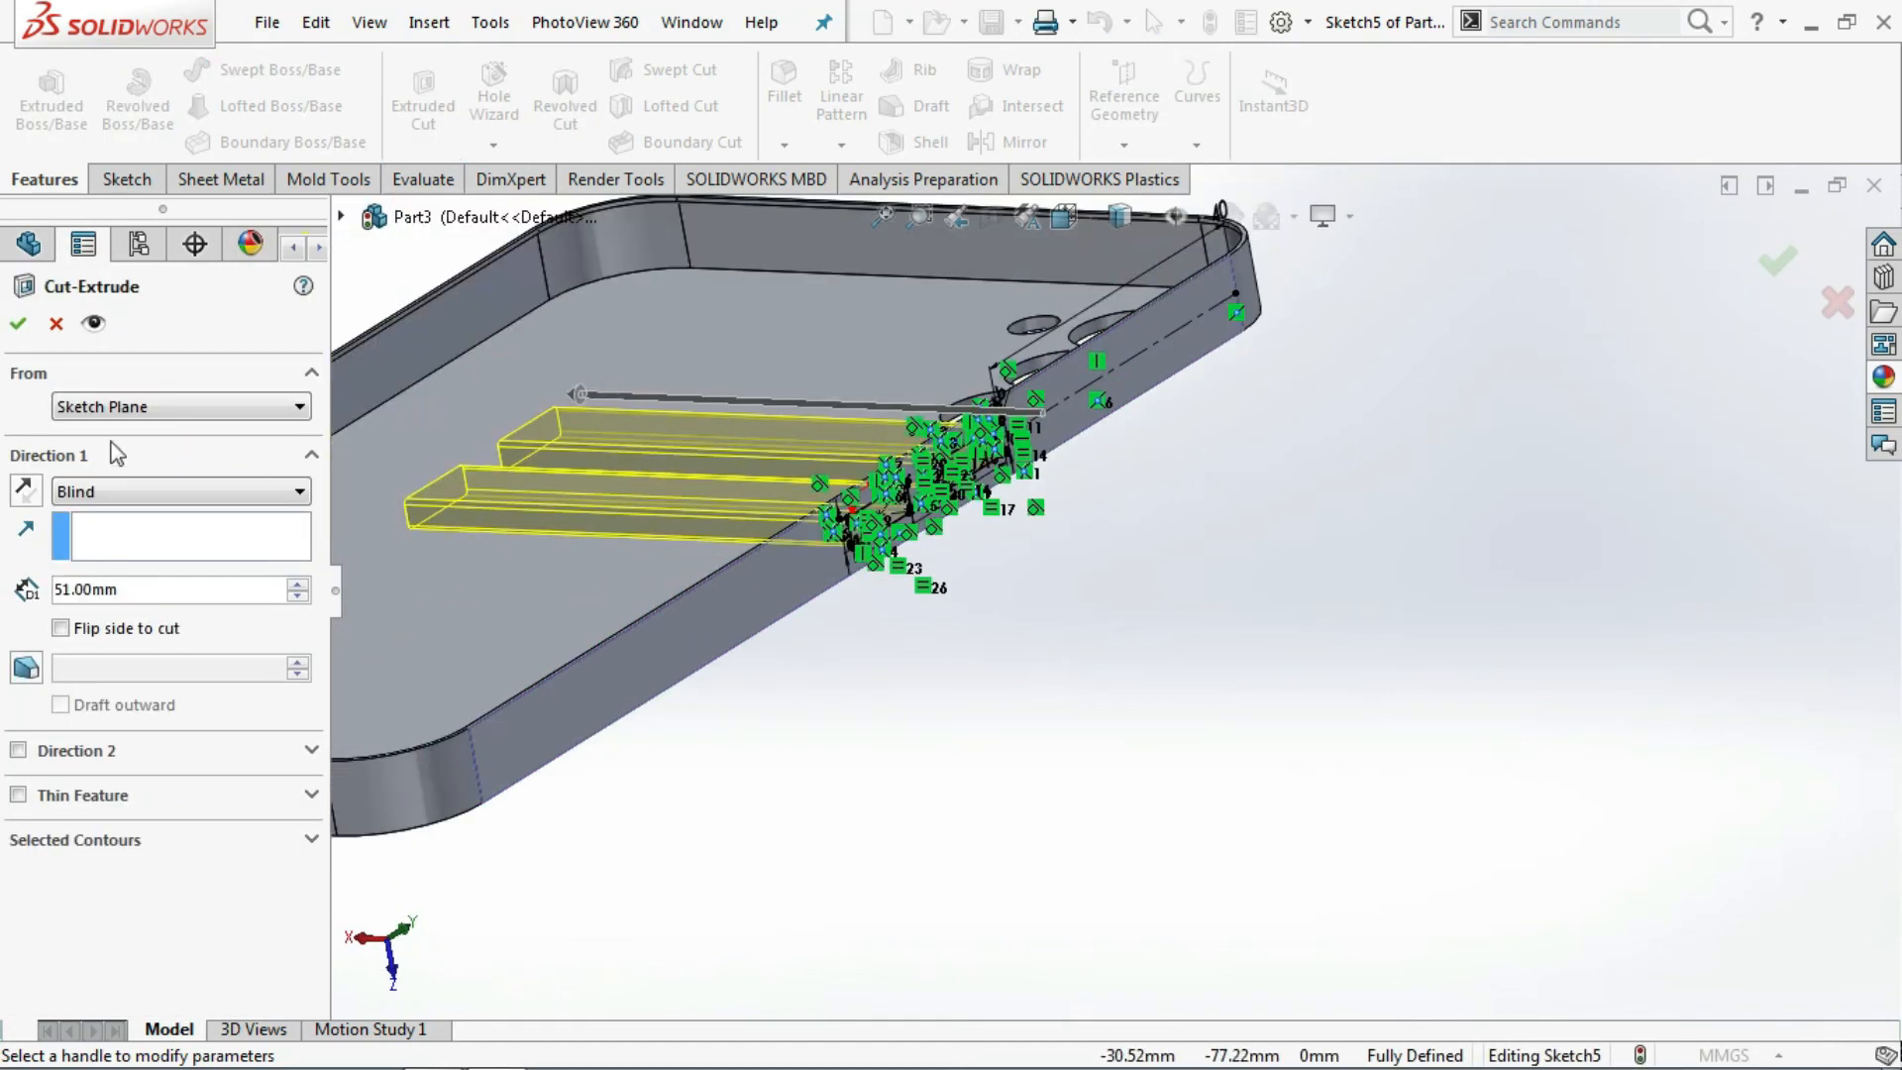
{"action": "left_click", "coordinate": [18, 323]}
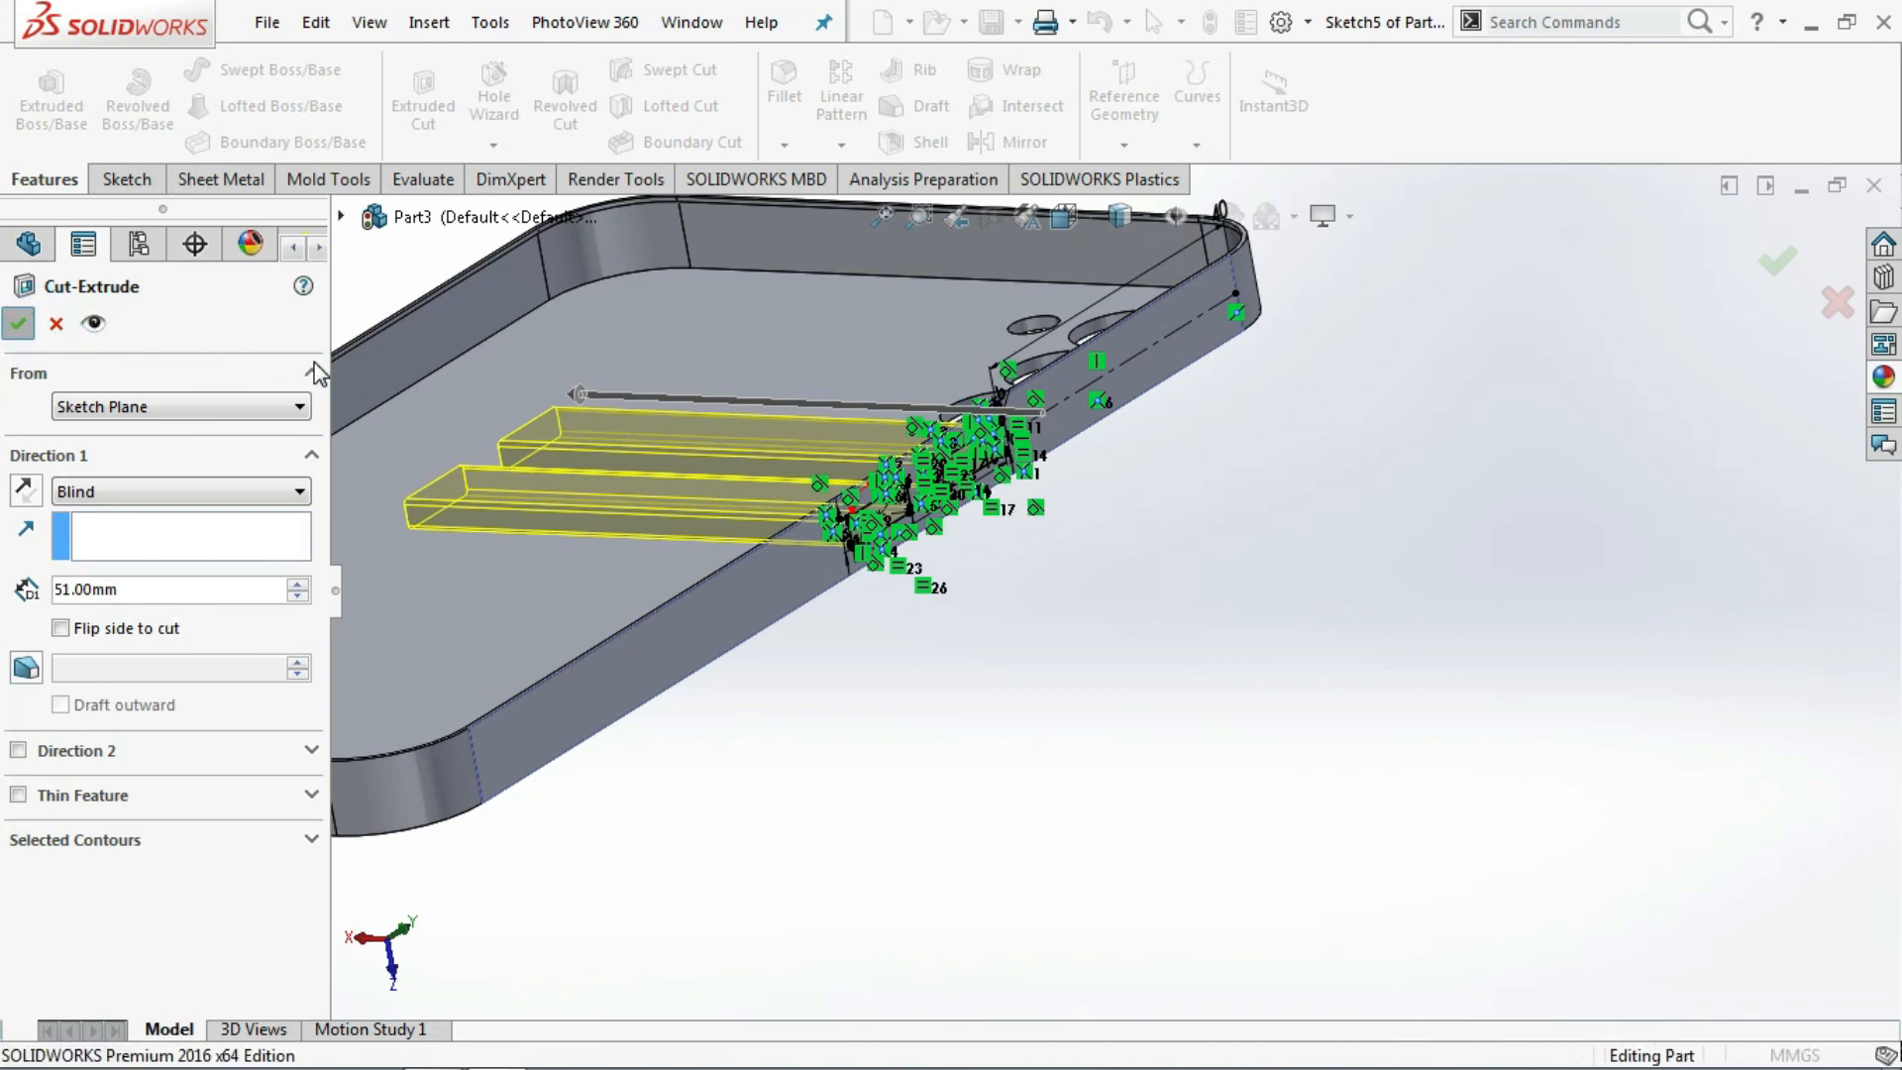
- Select all features from Boss-Extrude1 to Cut-Extrude3 and apply the green low gloss plastic appearance
{"action": "middle_click_drag", "start_coordinate": [515, 432], "coordinate": [794, 425]}
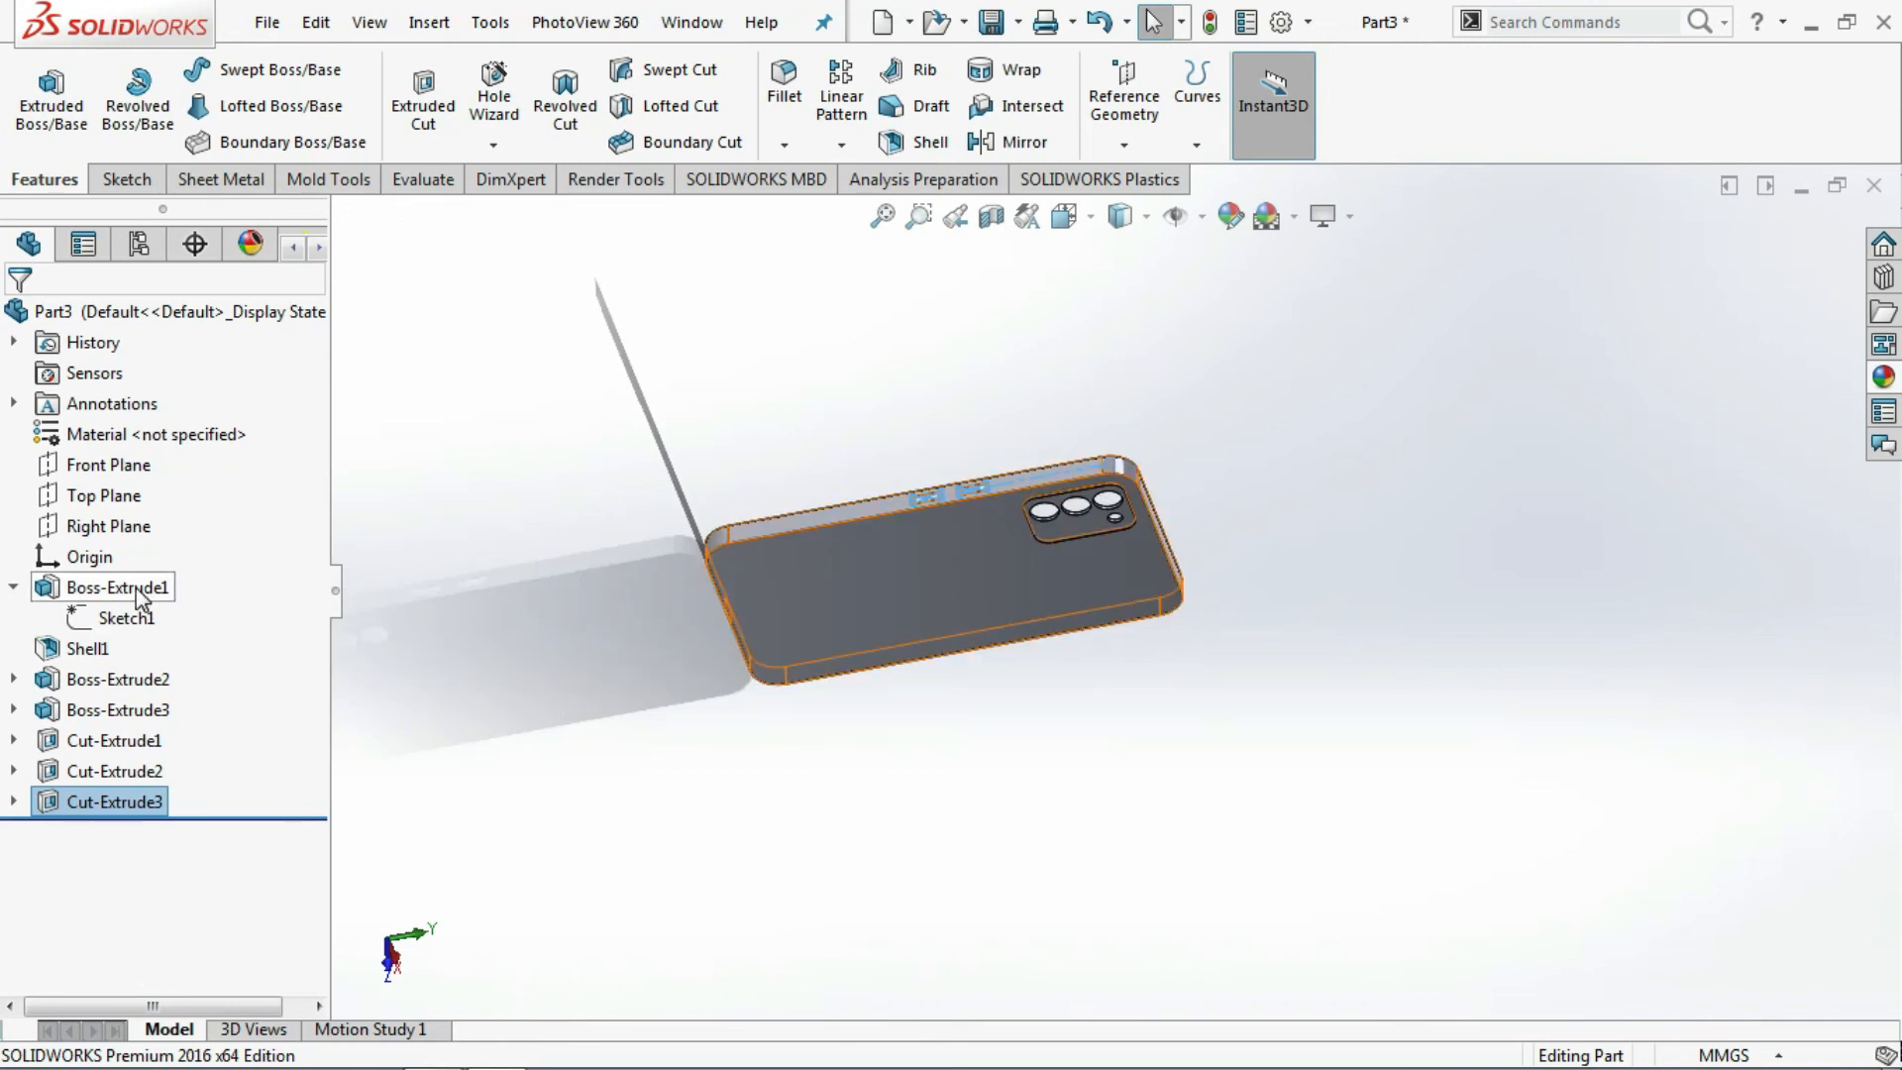
{"action": "left_click", "coordinate": [148, 589]}
{"action": "left_click", "coordinate": [140, 808], "text": "shift"}
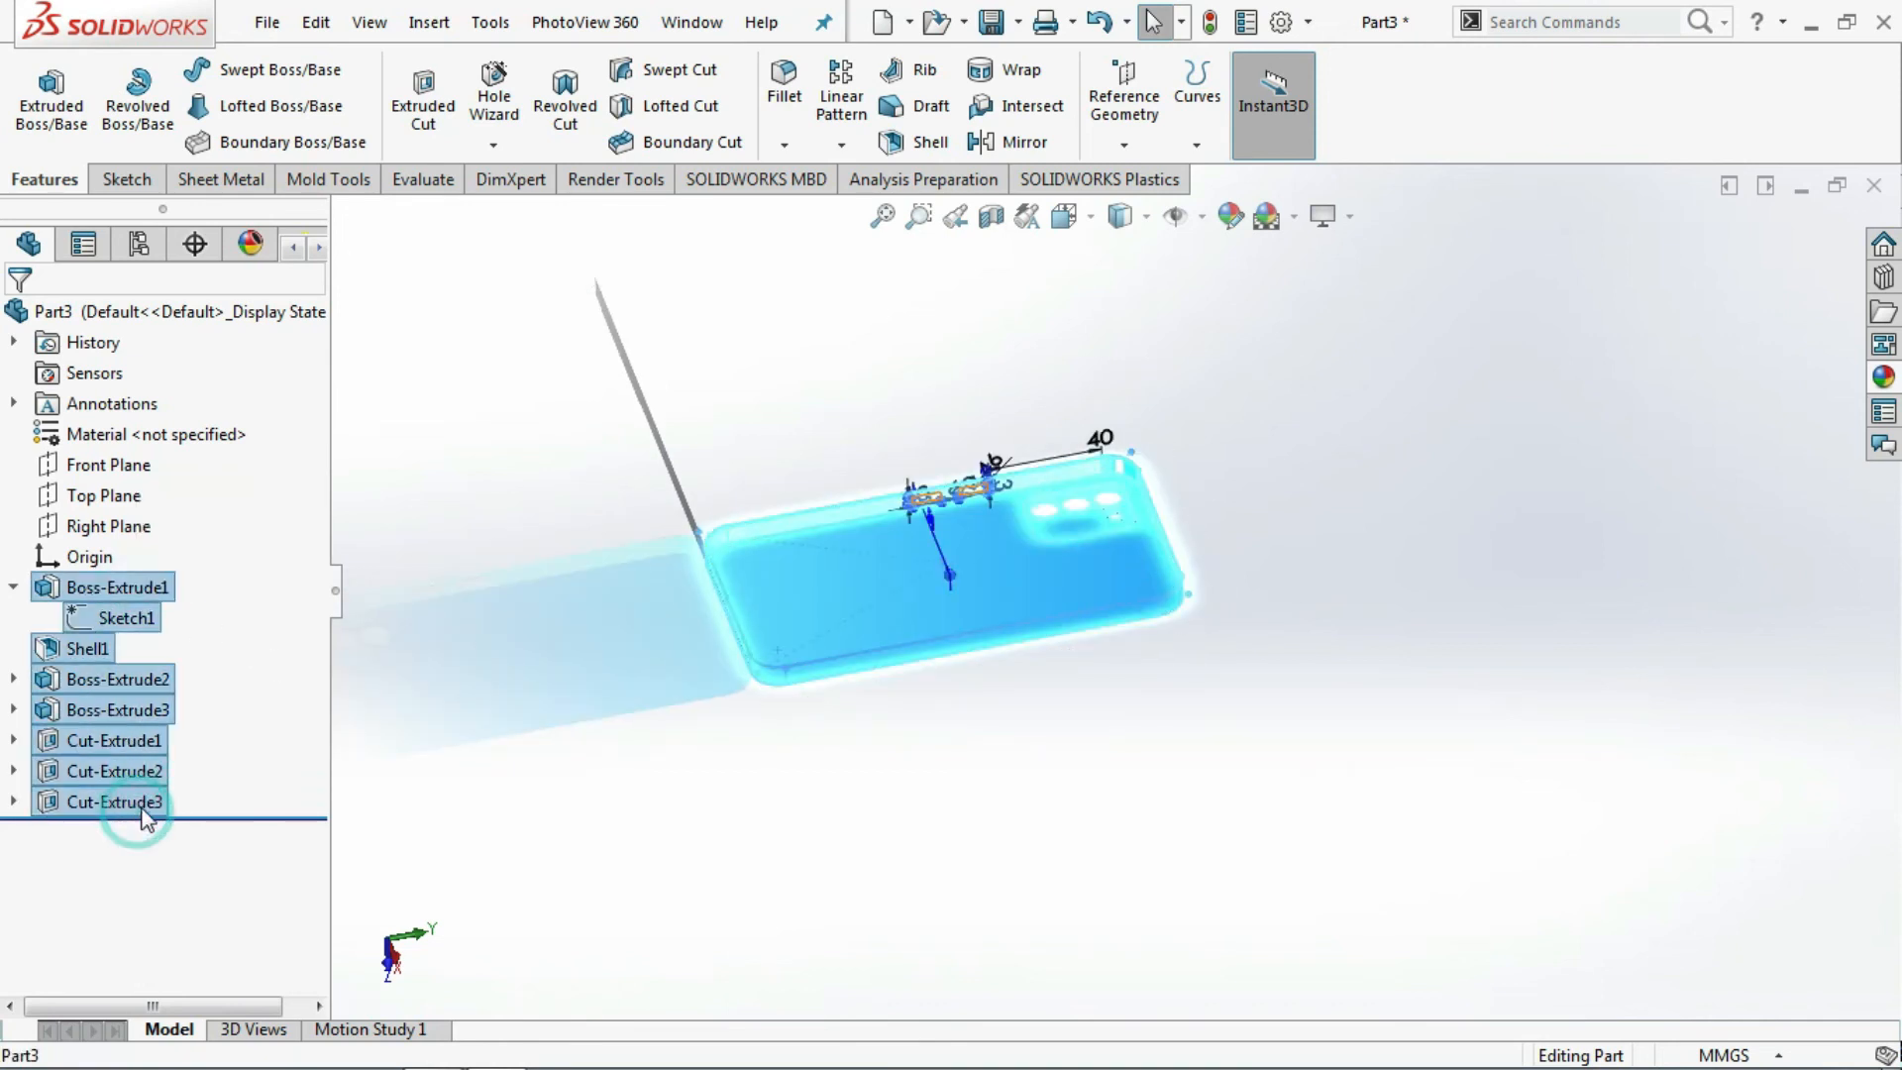
{"action": "left_click", "coordinate": [1884, 378]}
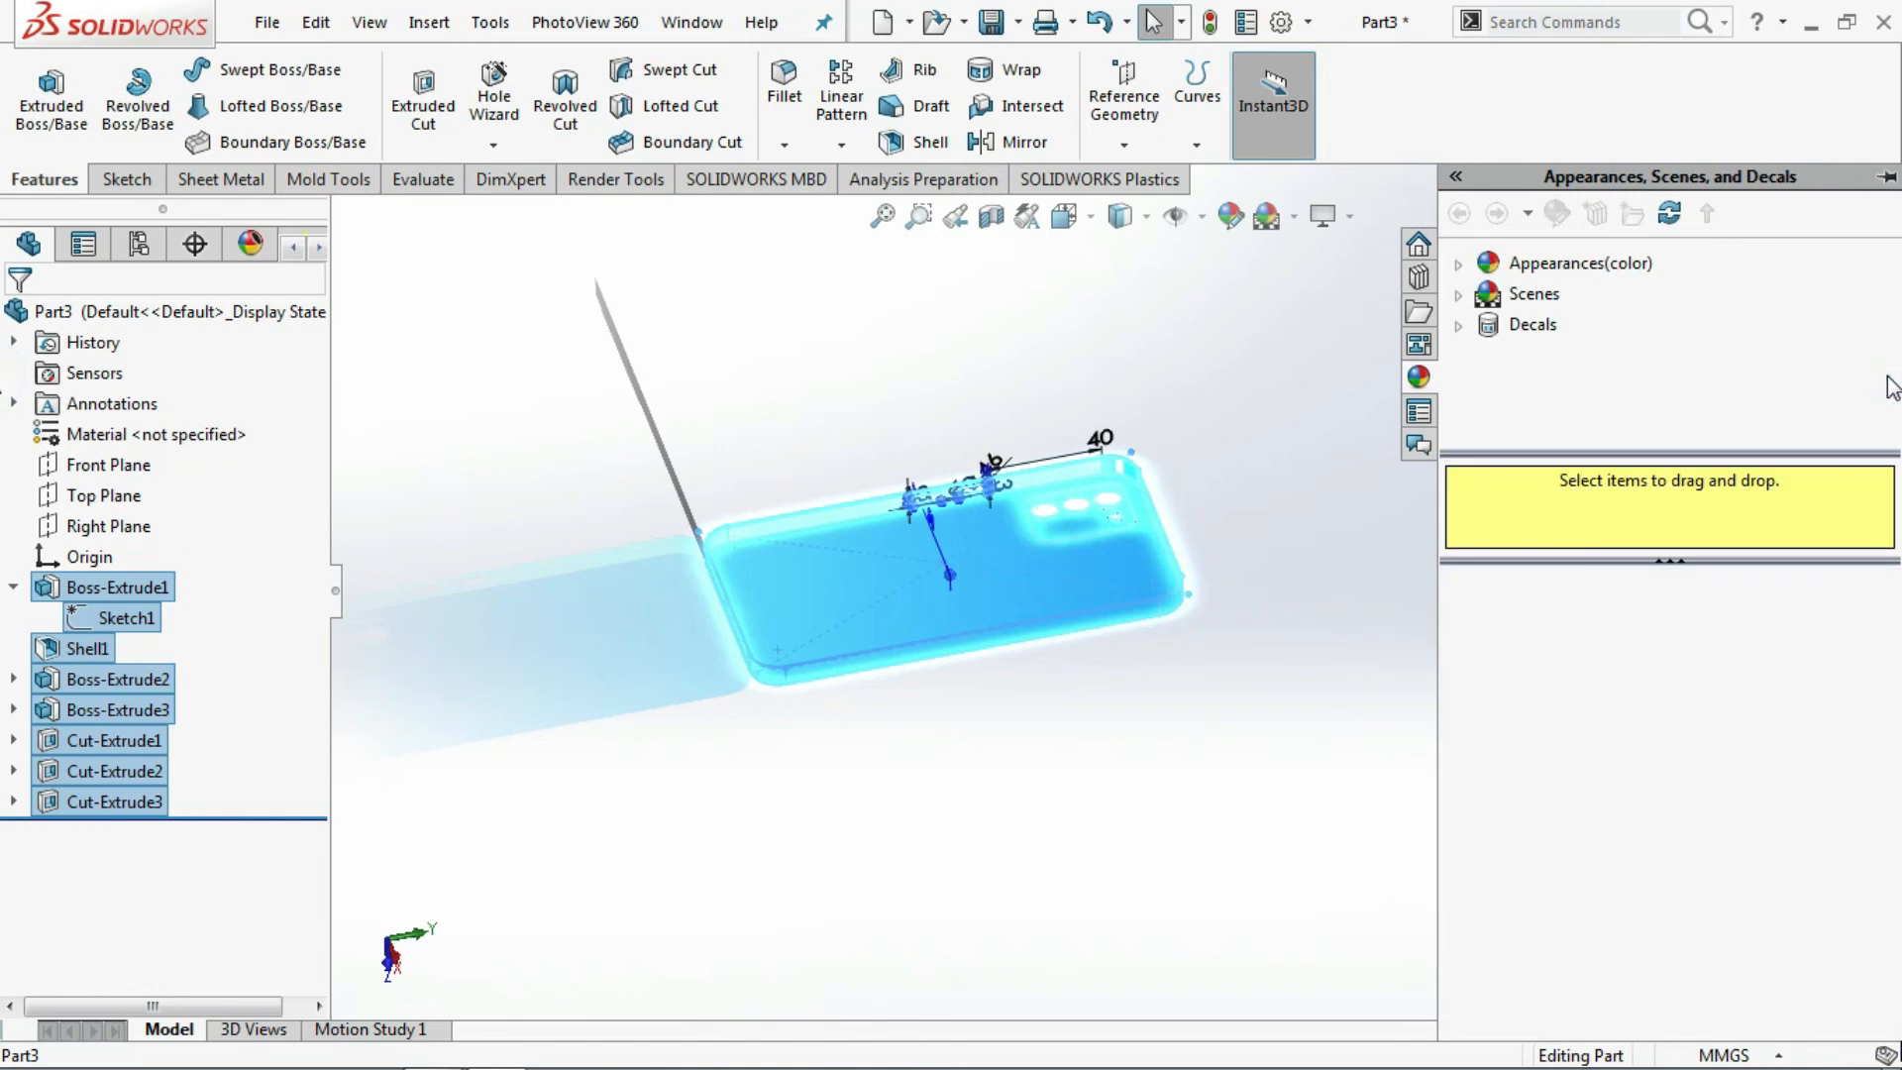
{"action": "left_click", "coordinate": [1486, 263]}
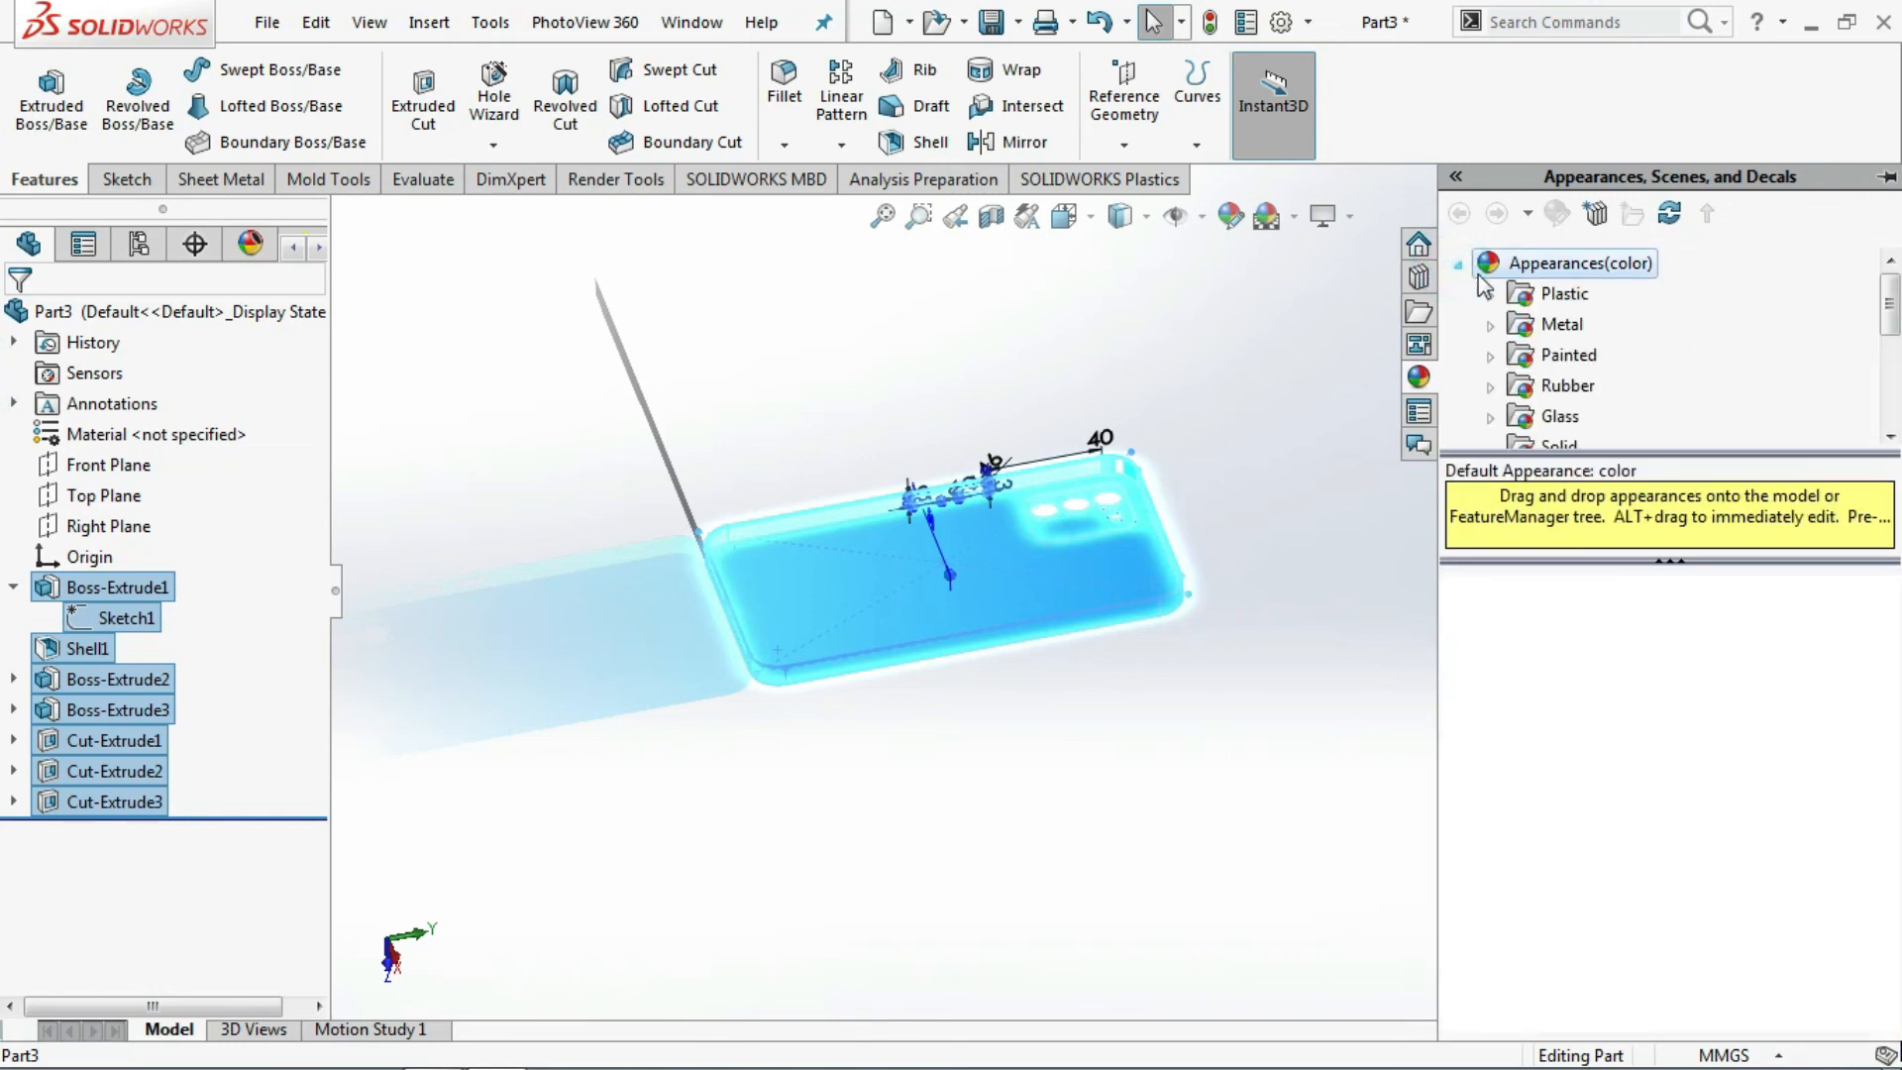
{"action": "left_click", "coordinate": [1516, 294]}
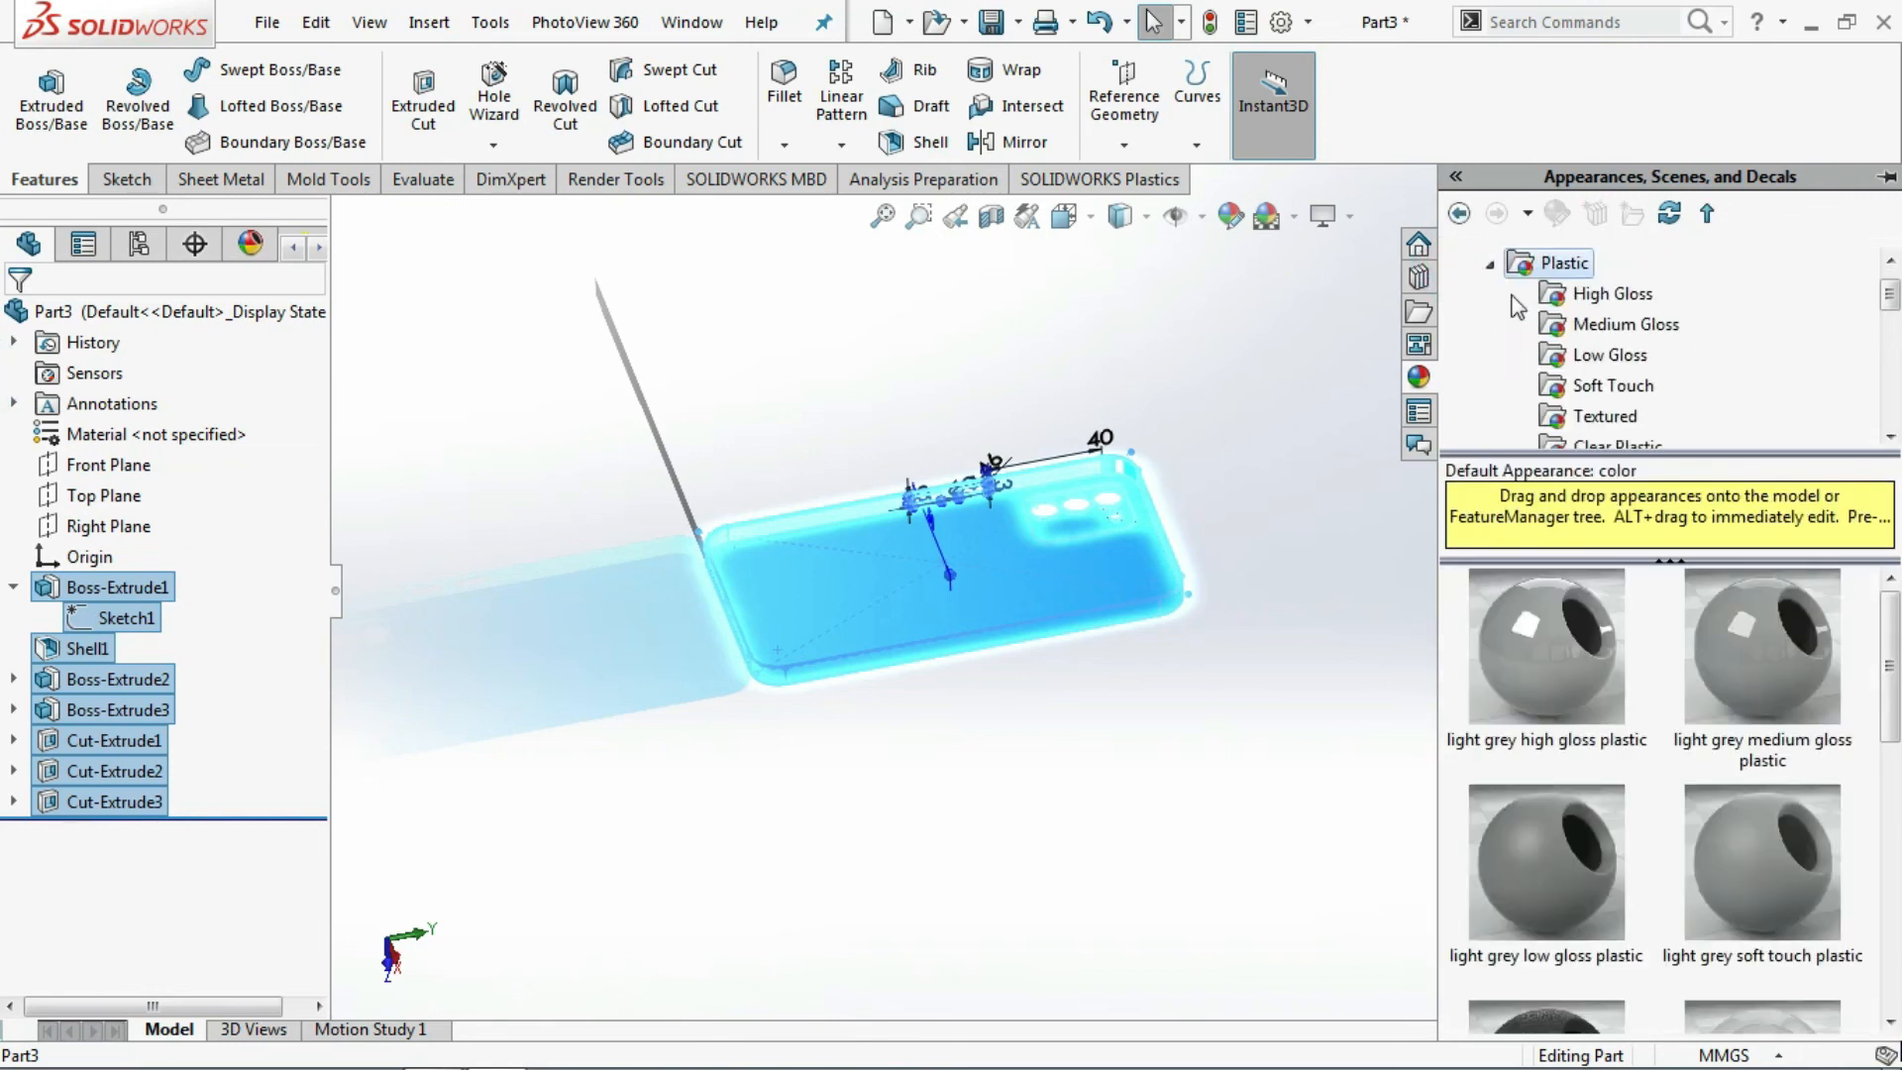
{"action": "left_click", "coordinate": [1622, 325]}
{"action": "left_click", "coordinate": [1627, 356]}
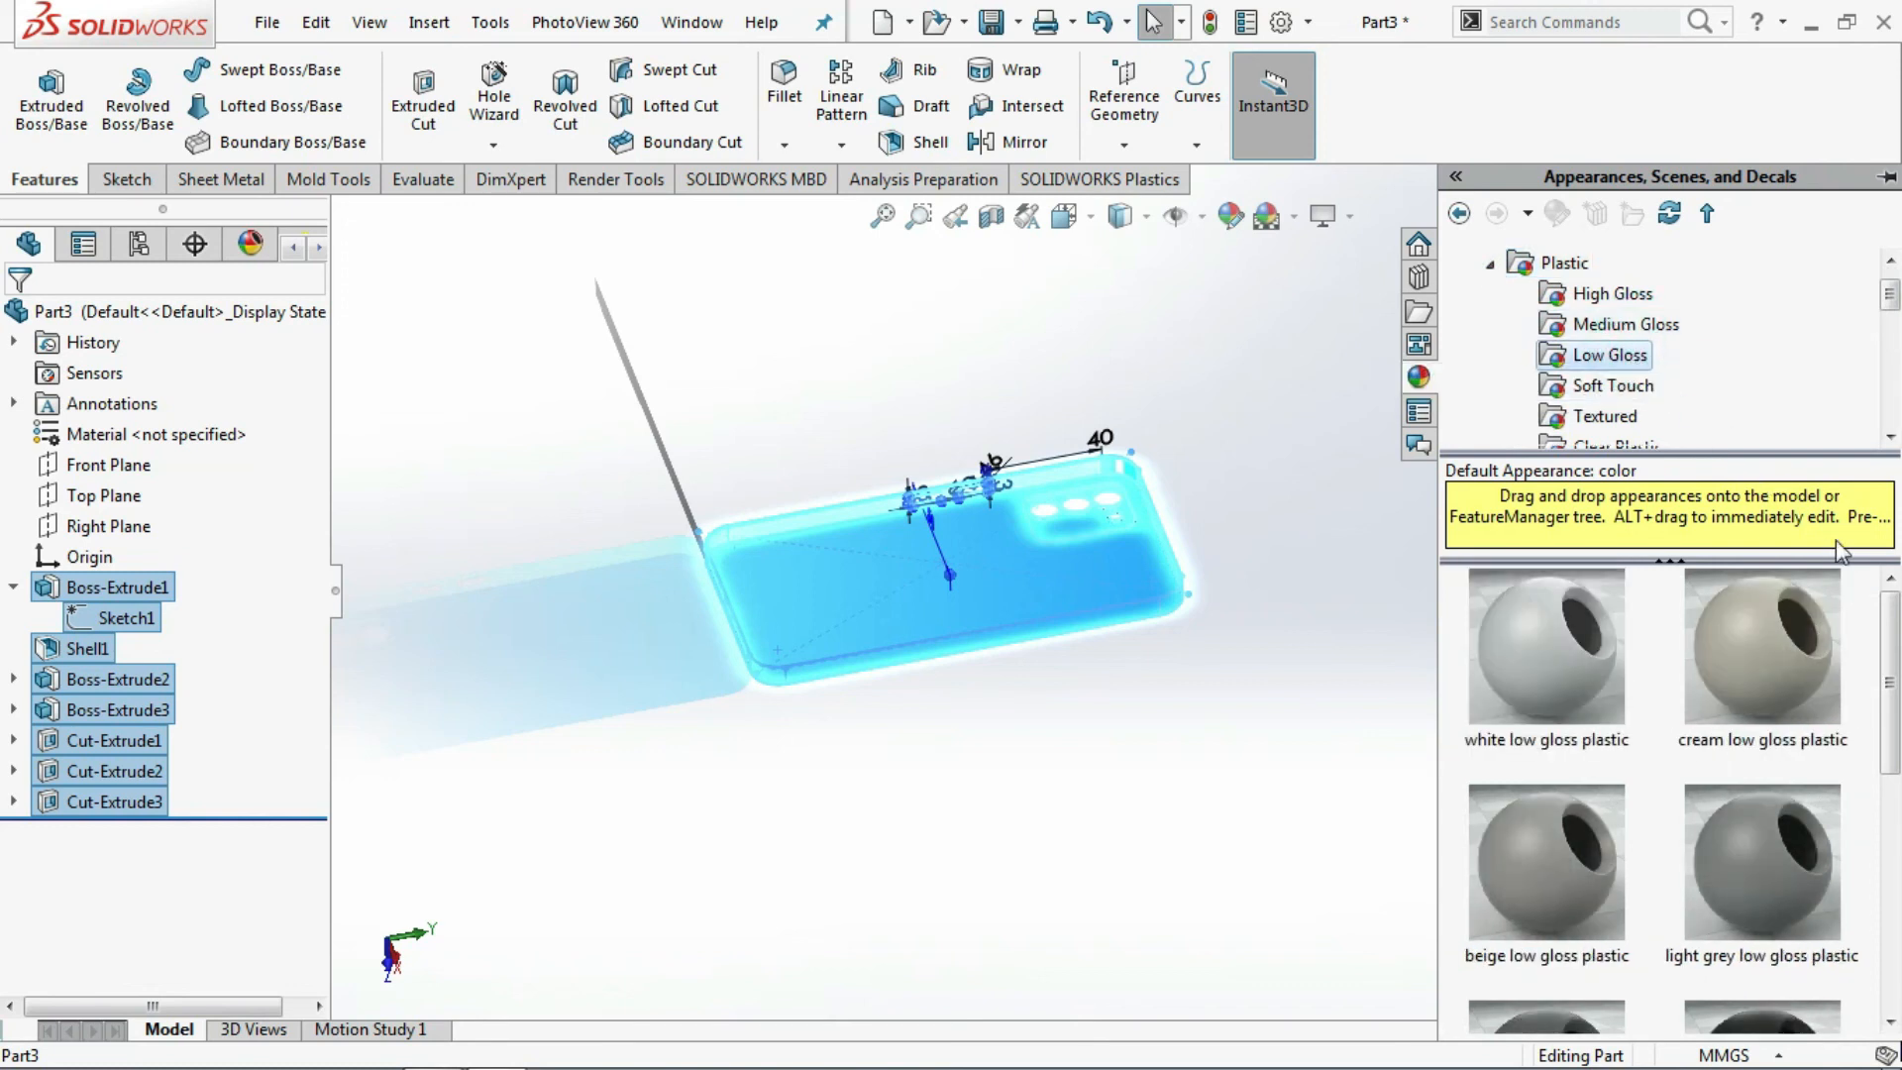
{"action": "left_click", "coordinate": [1613, 386]}
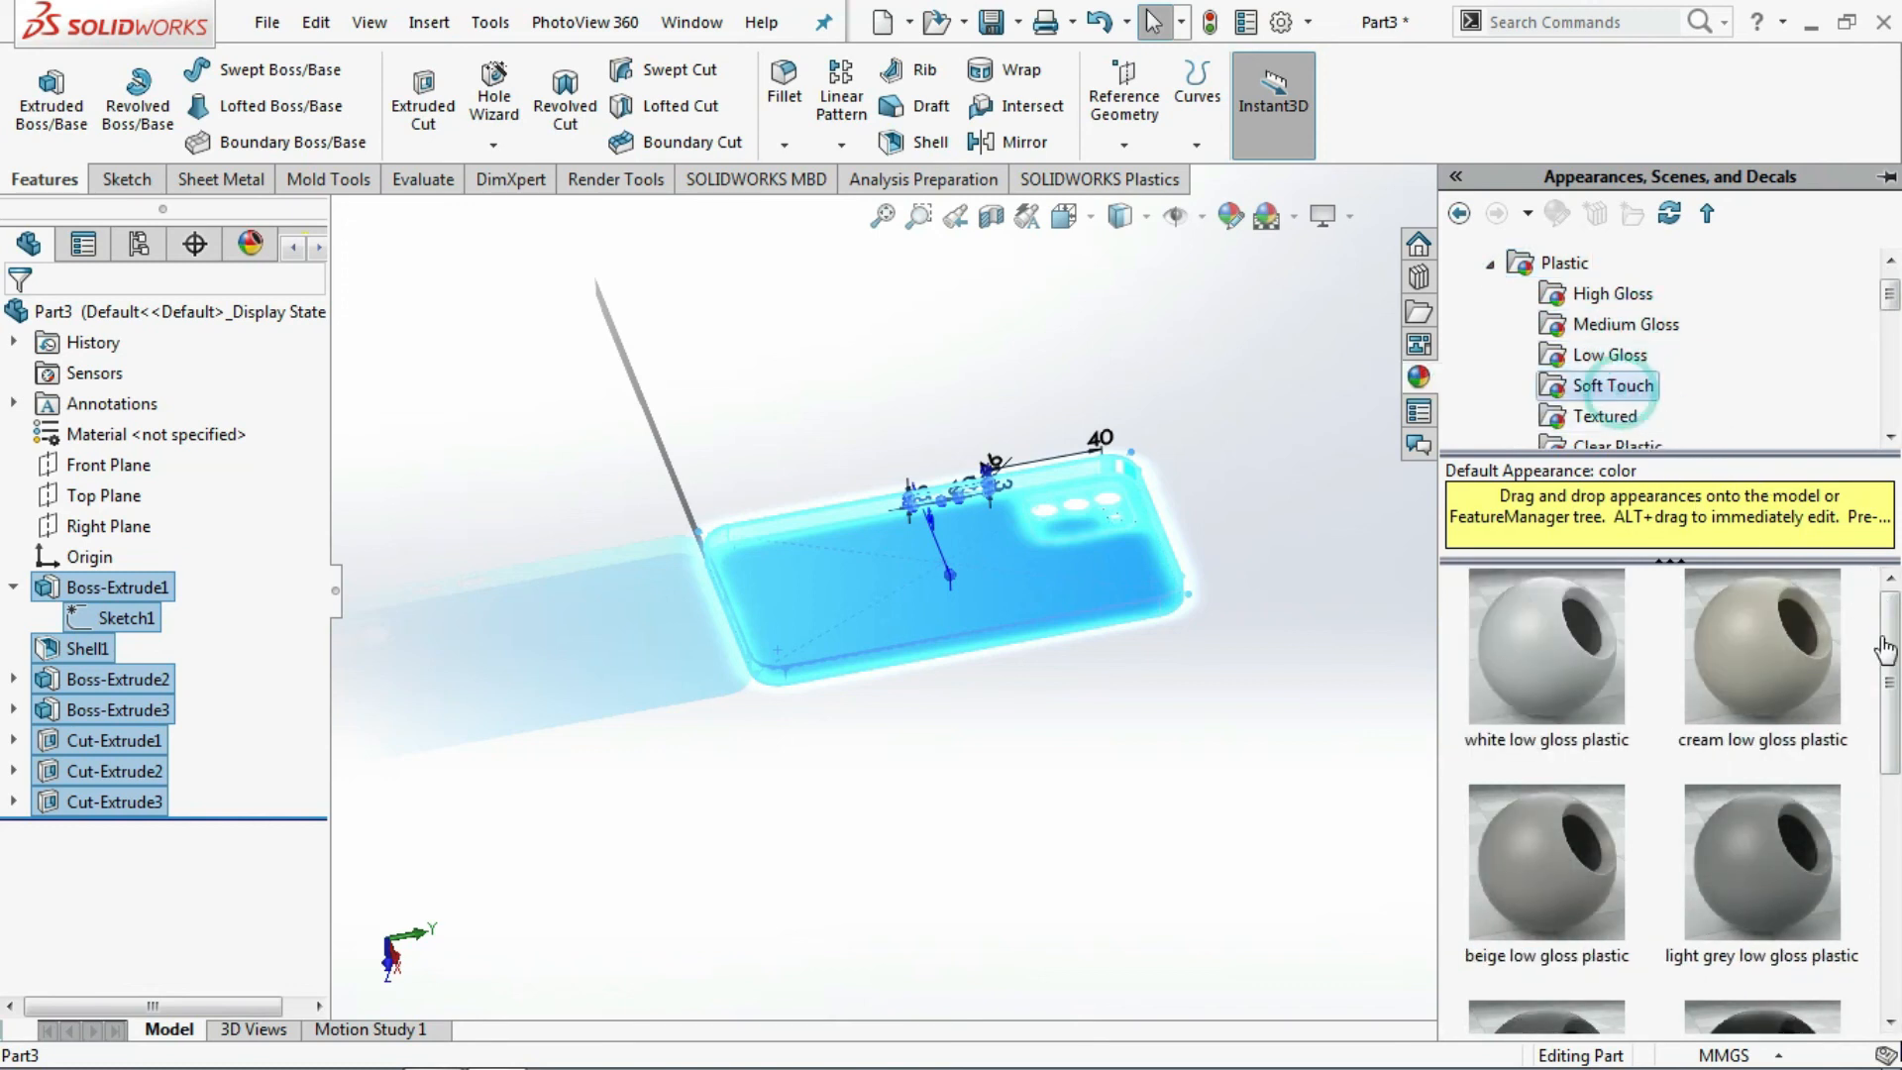
{"action": "left_click_drag", "start_coordinate": [1889, 697], "coordinate": [1898, 933]}
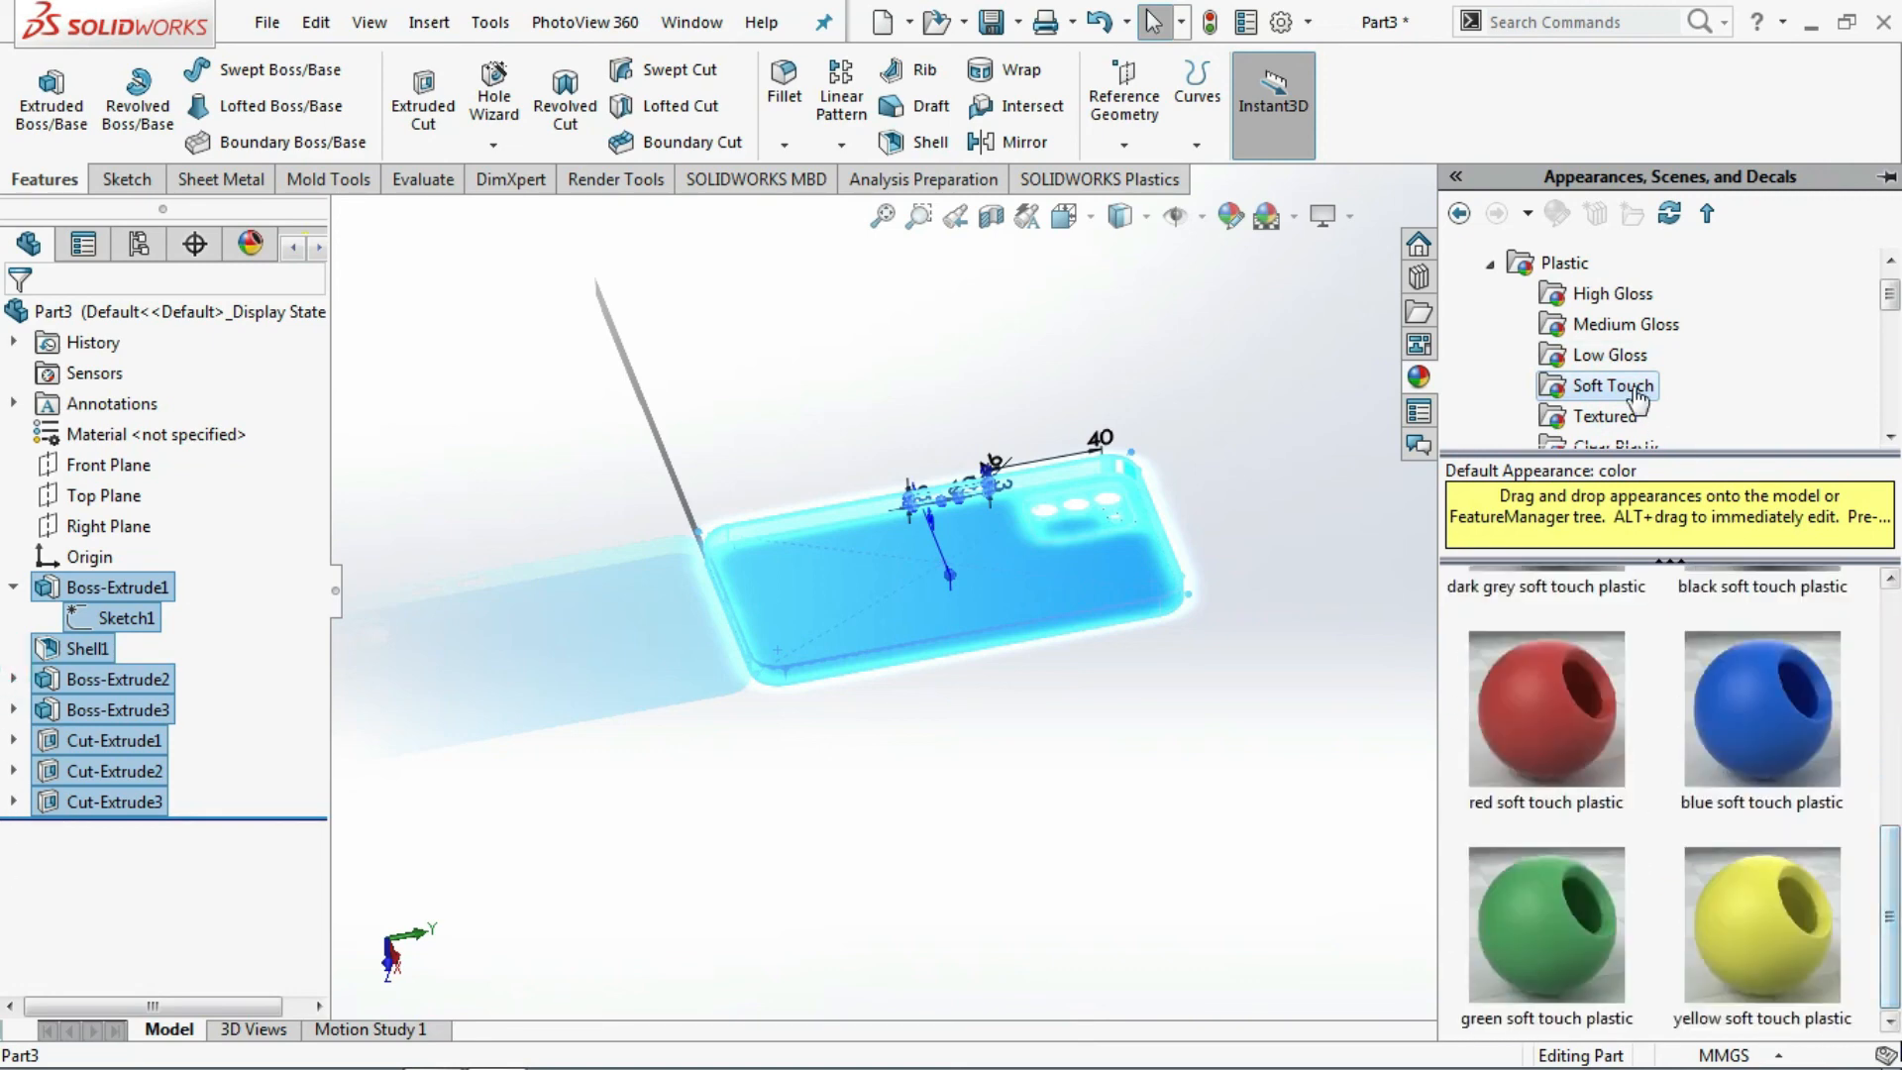
{"action": "left_click", "coordinate": [1616, 359]}
{"action": "left_click_drag", "start_coordinate": [1898, 635], "coordinate": [1898, 929]}
{"action": "double_click", "coordinate": [1578, 949]}
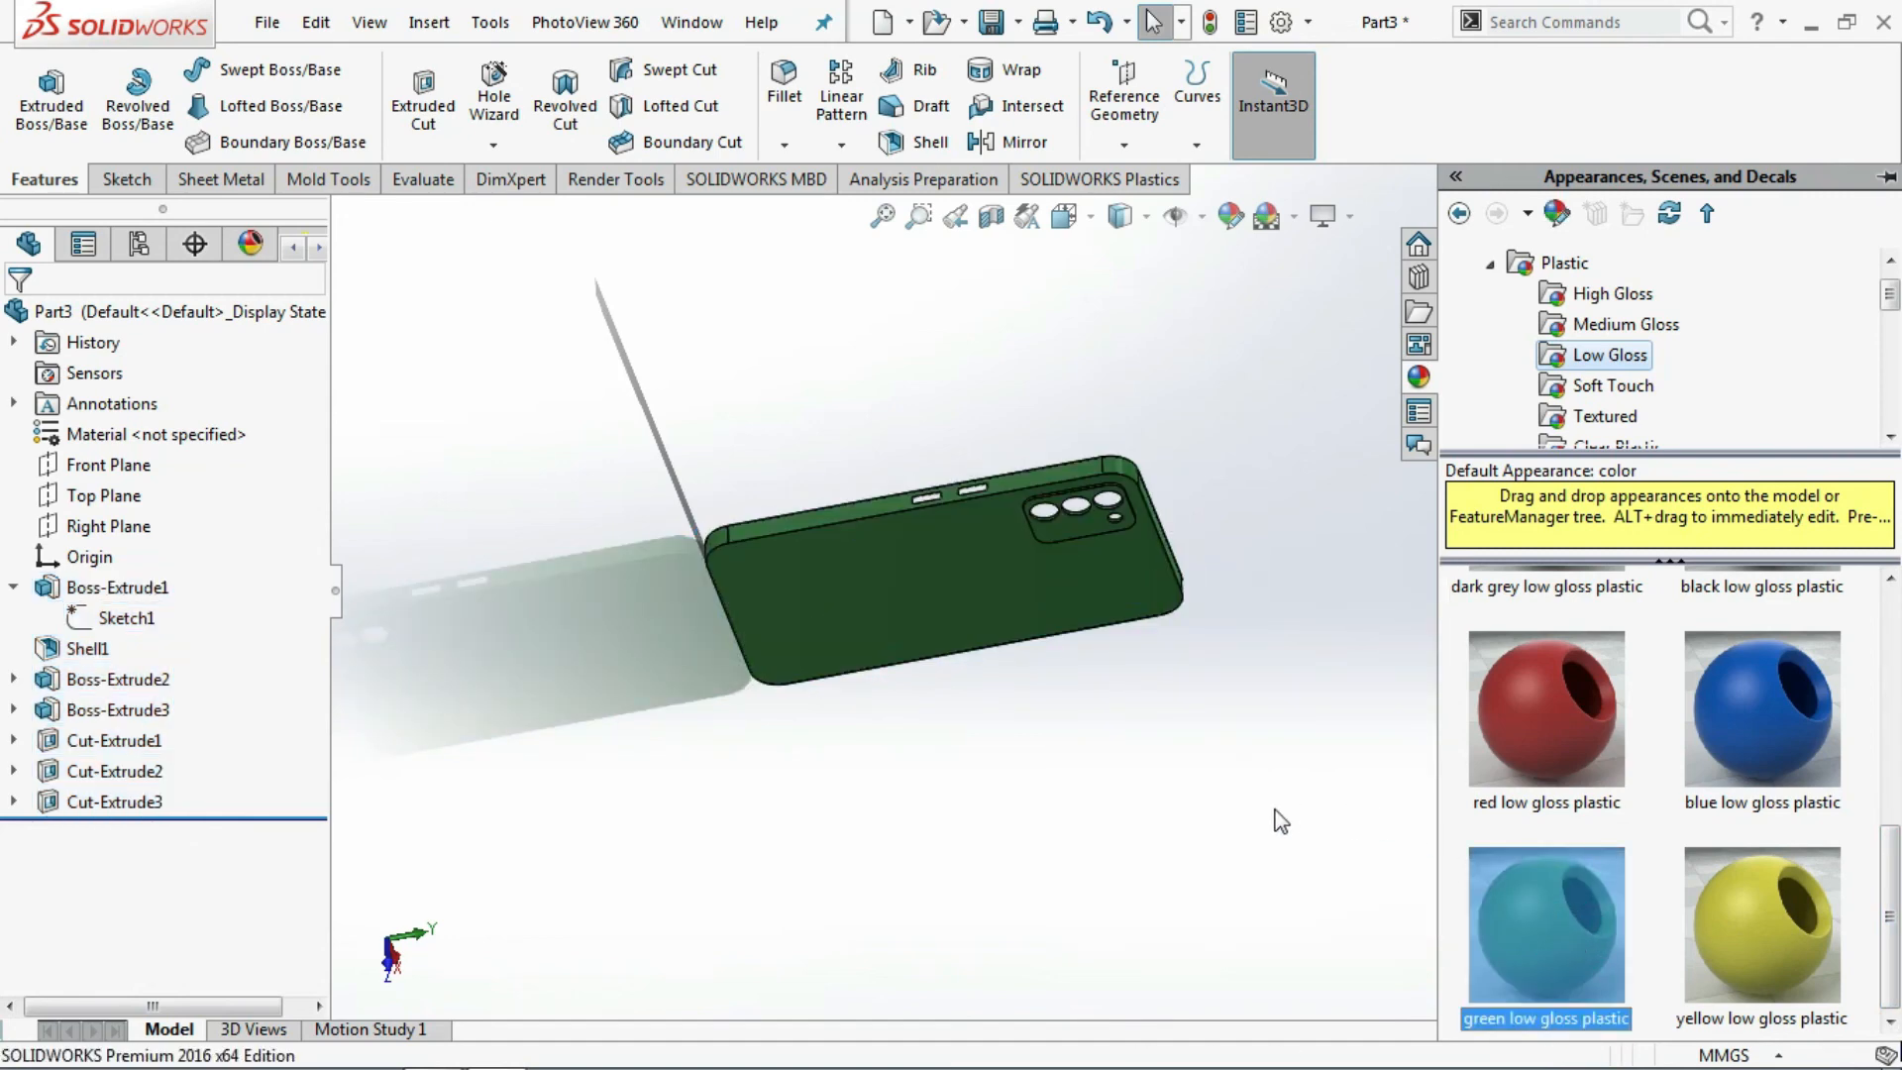
- Apply the black high gloss plastic appearance to the large flat back face of the shell
{"action": "left_click", "coordinate": [980, 577]}
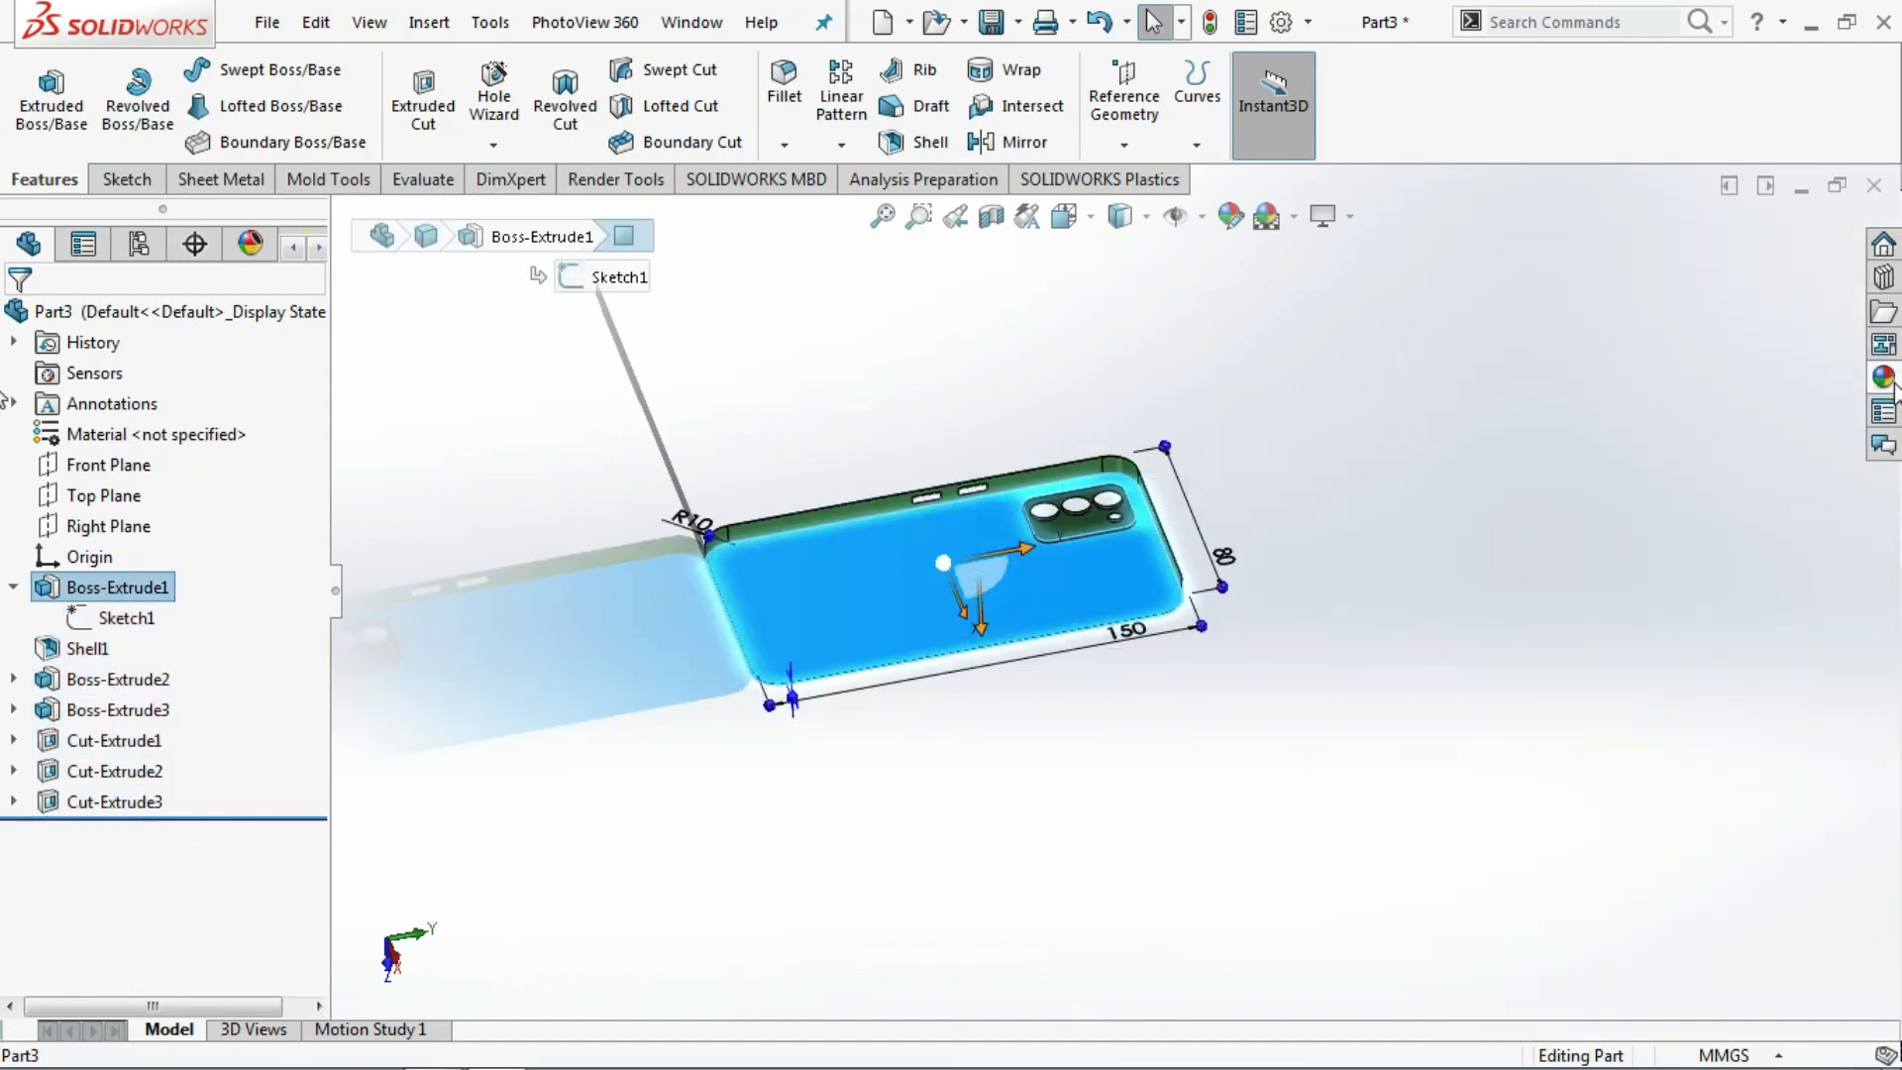
{"action": "left_click", "coordinate": [1883, 378]}
{"action": "left_click", "coordinate": [1620, 327]}
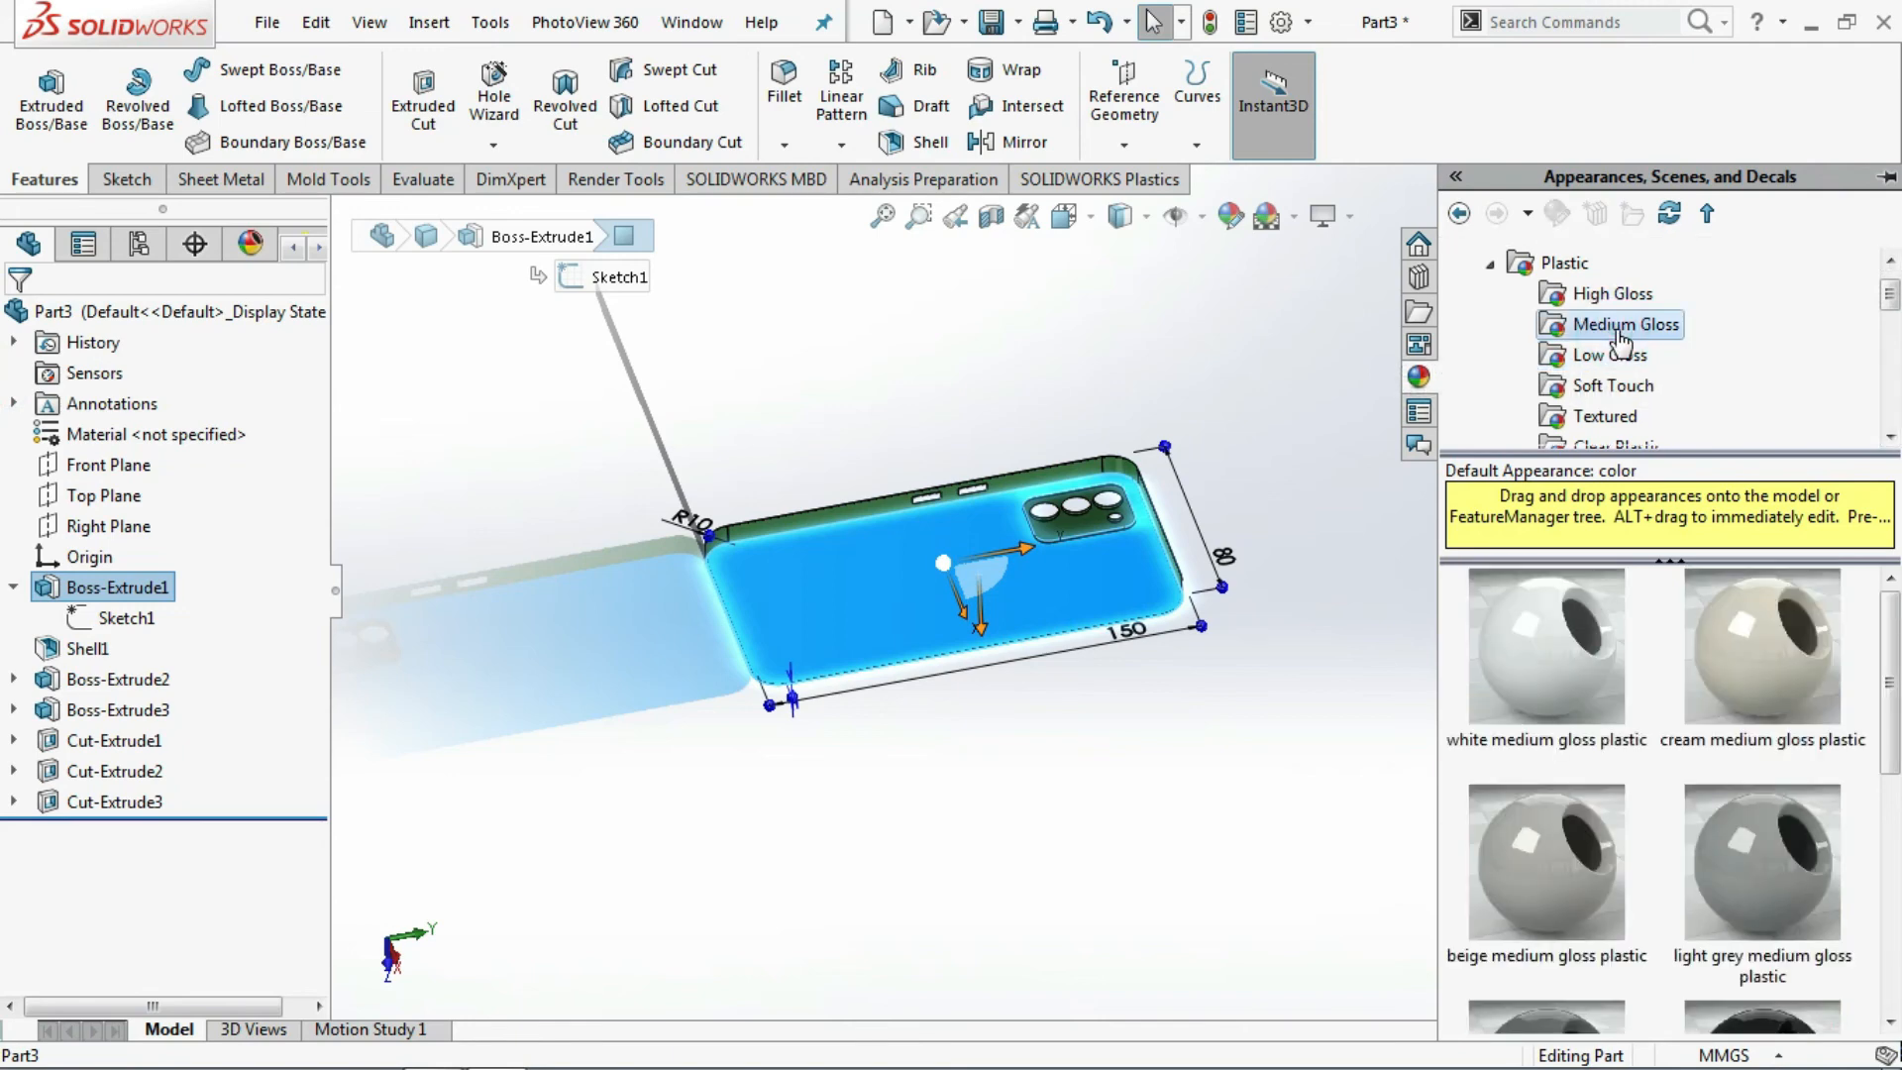
{"action": "left_click", "coordinate": [1612, 297]}
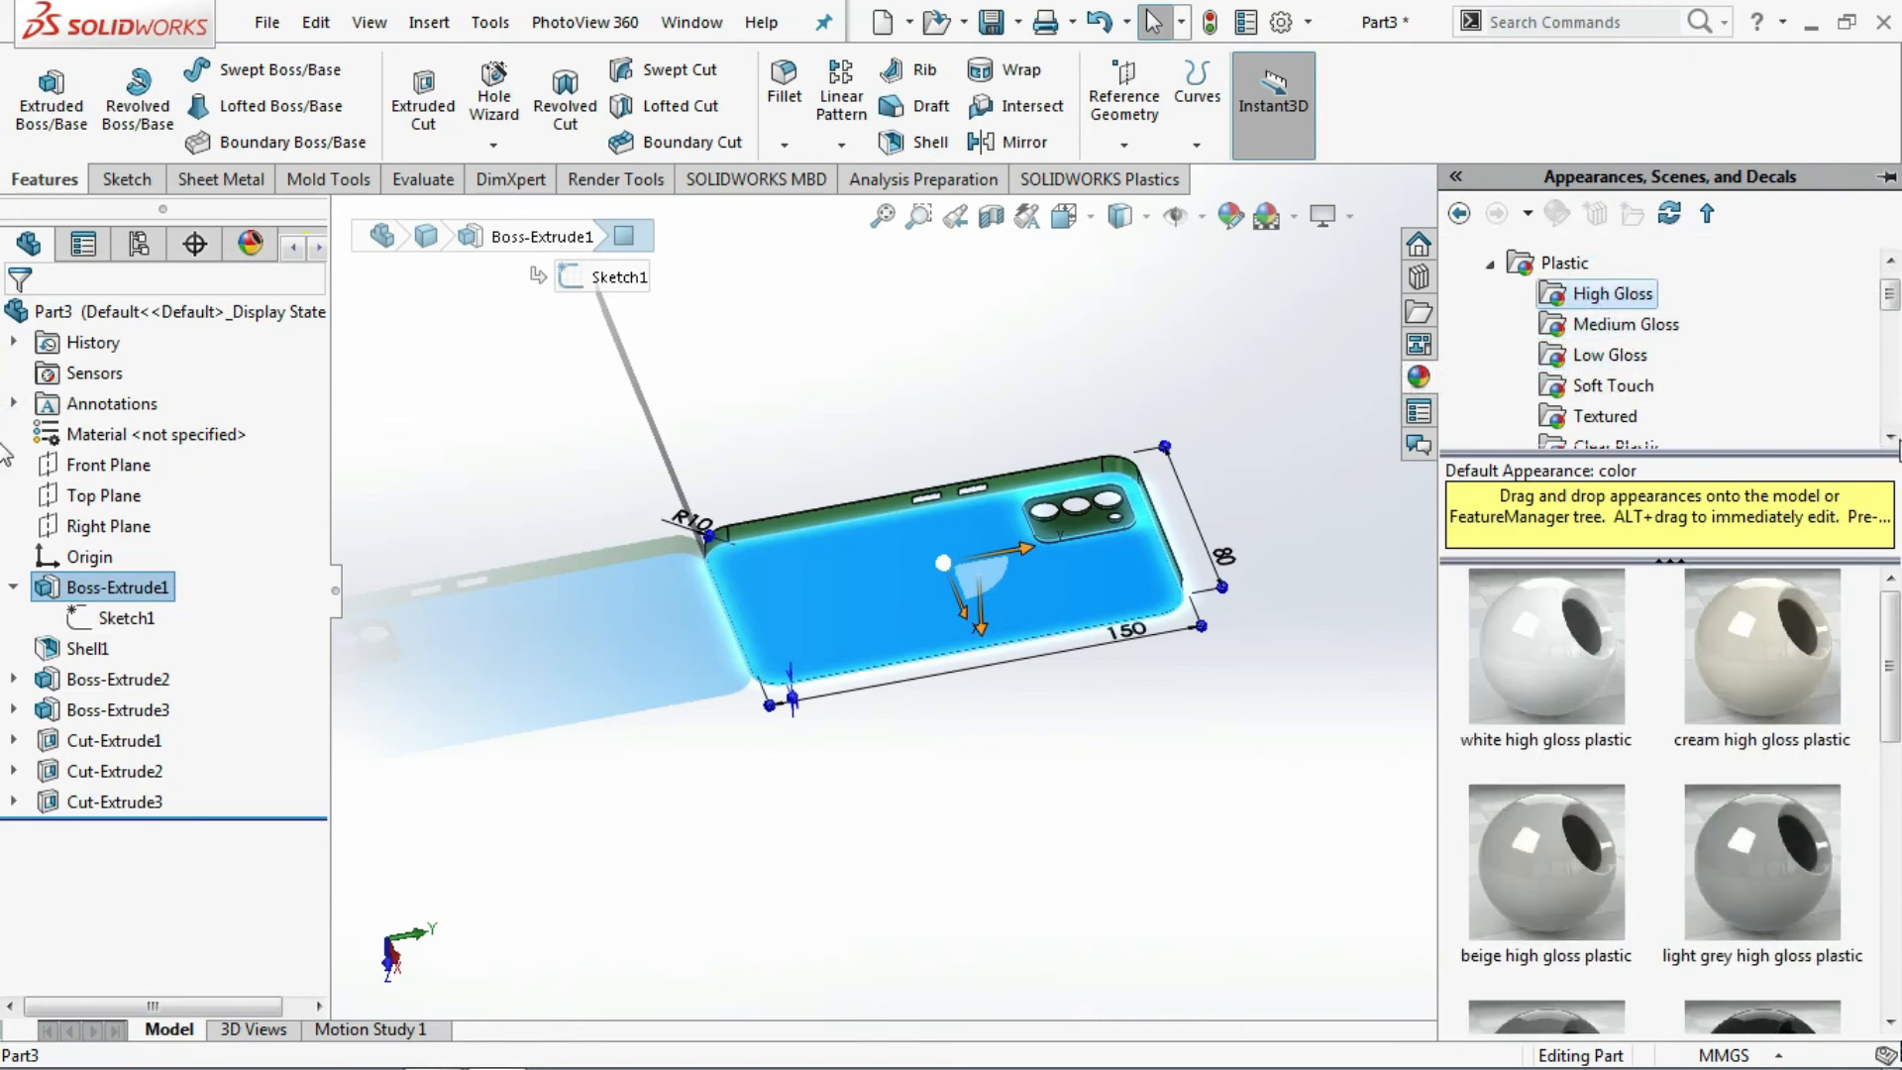
{"action": "scroll", "coordinate": [1764, 792], "scroll_direction": "down", "scroll_amount": 3}
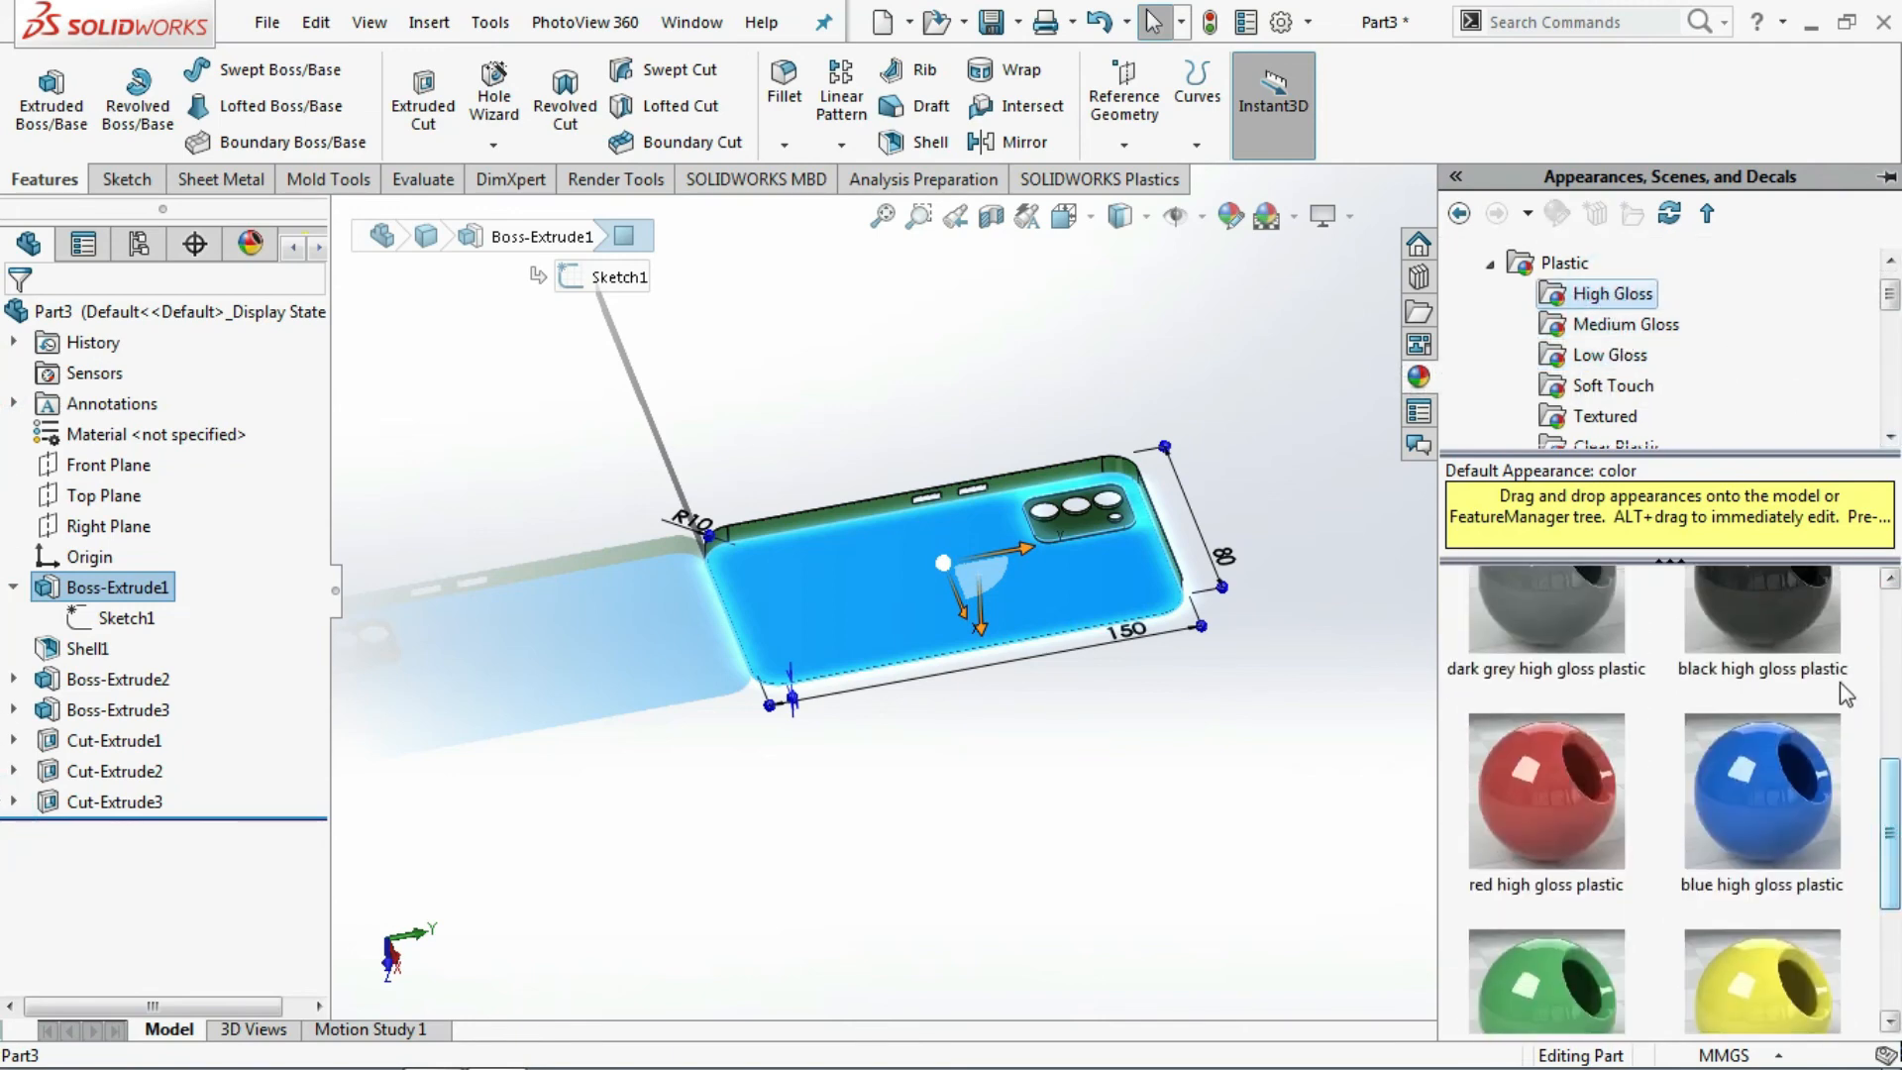
{"action": "left_click", "coordinate": [1798, 631]}
{"action": "double_click", "coordinate": [1794, 620]}
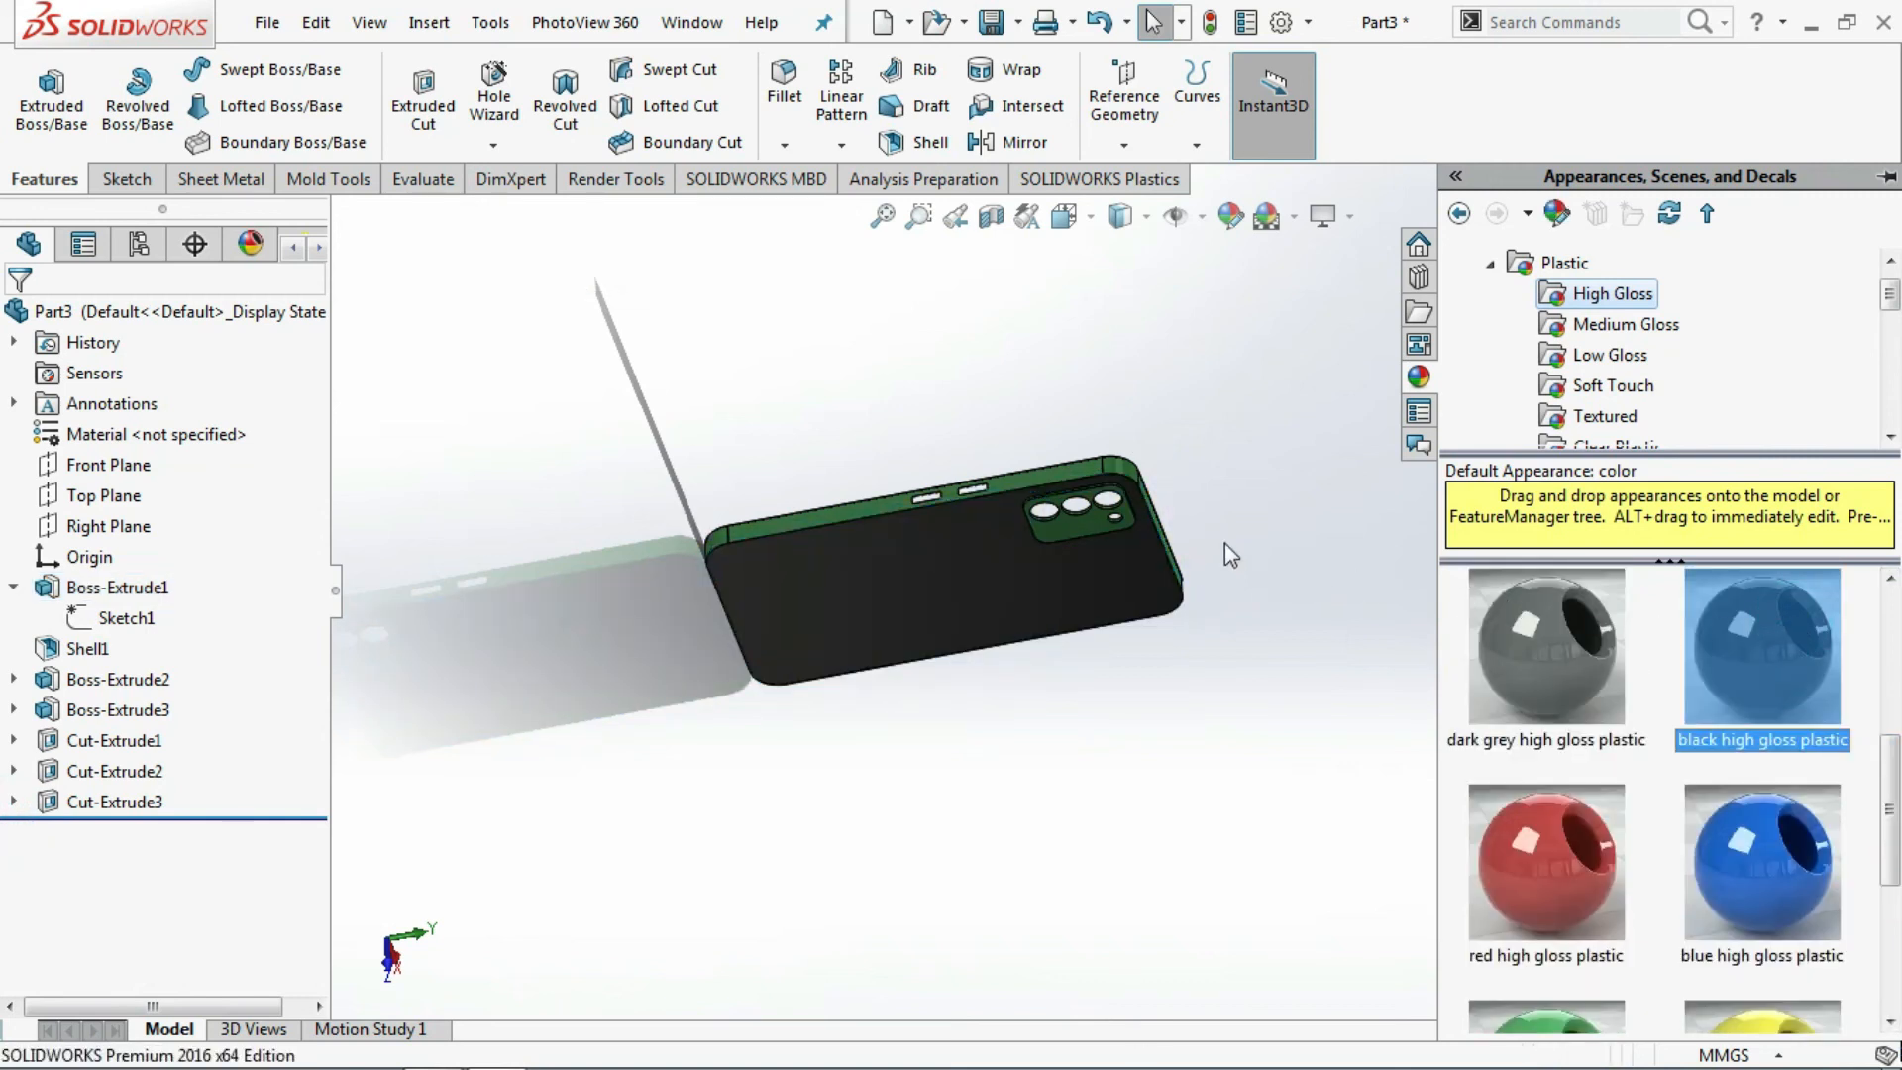